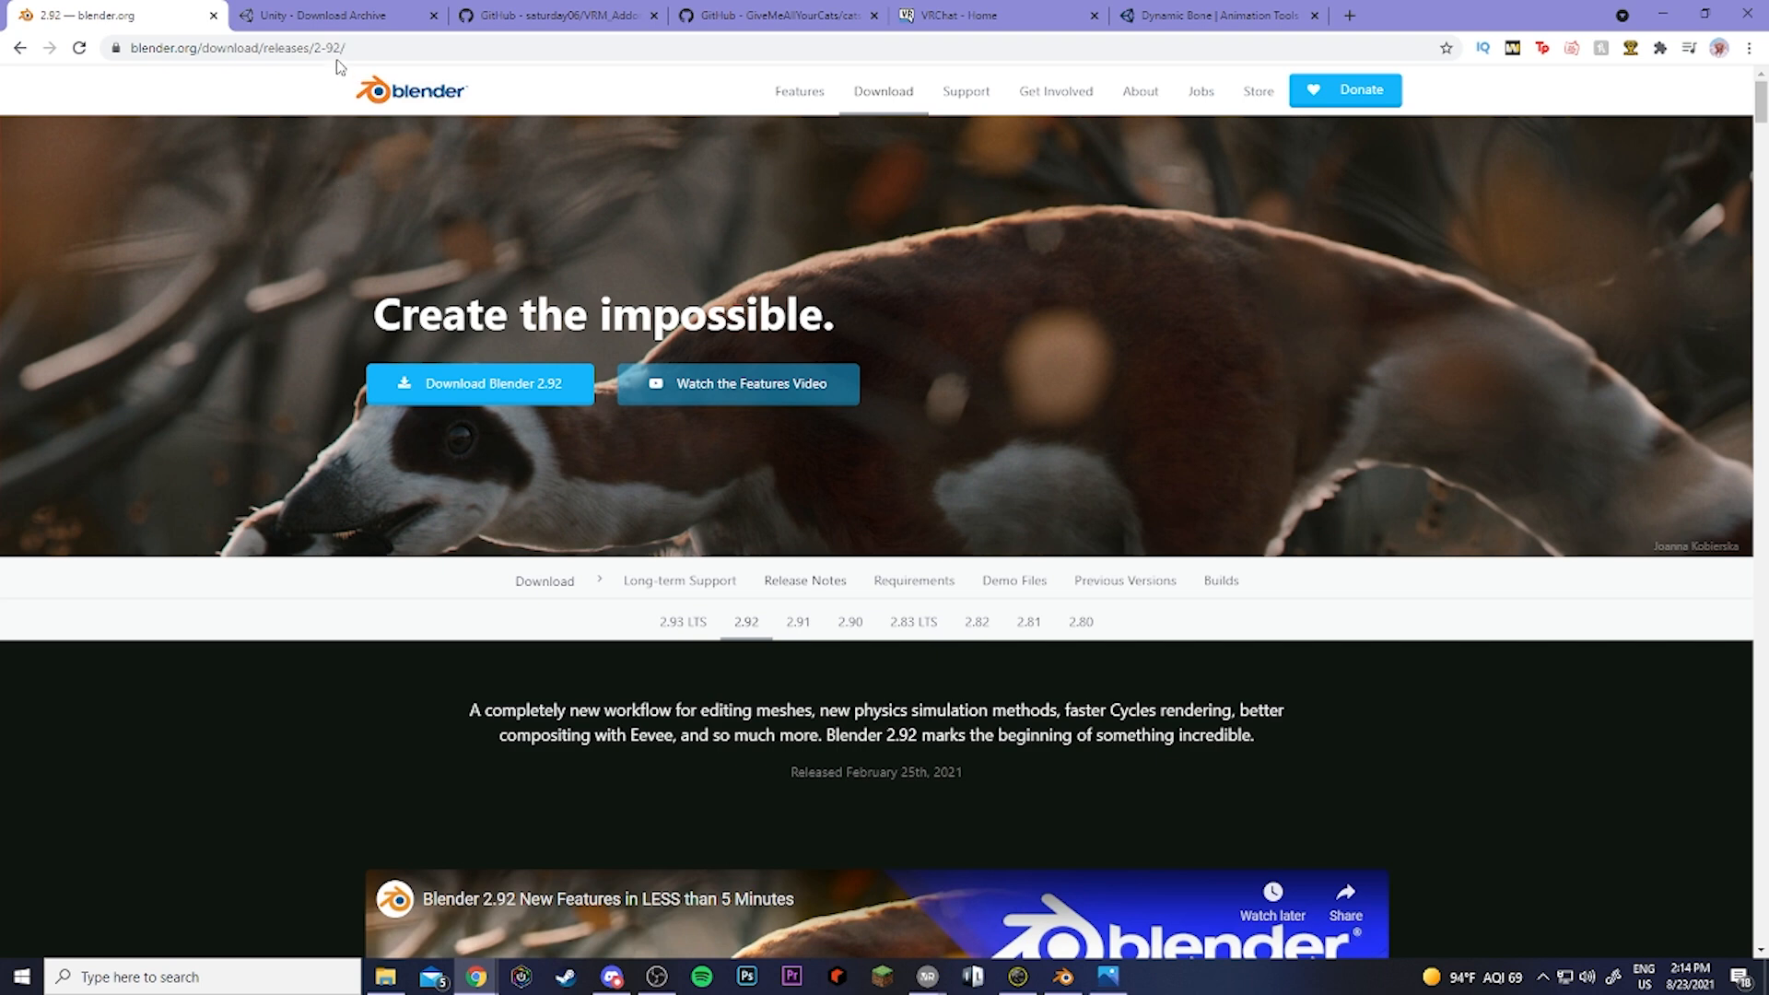
Show the Unity 2019.x releases in the Unity download archive.
click(322, 15)
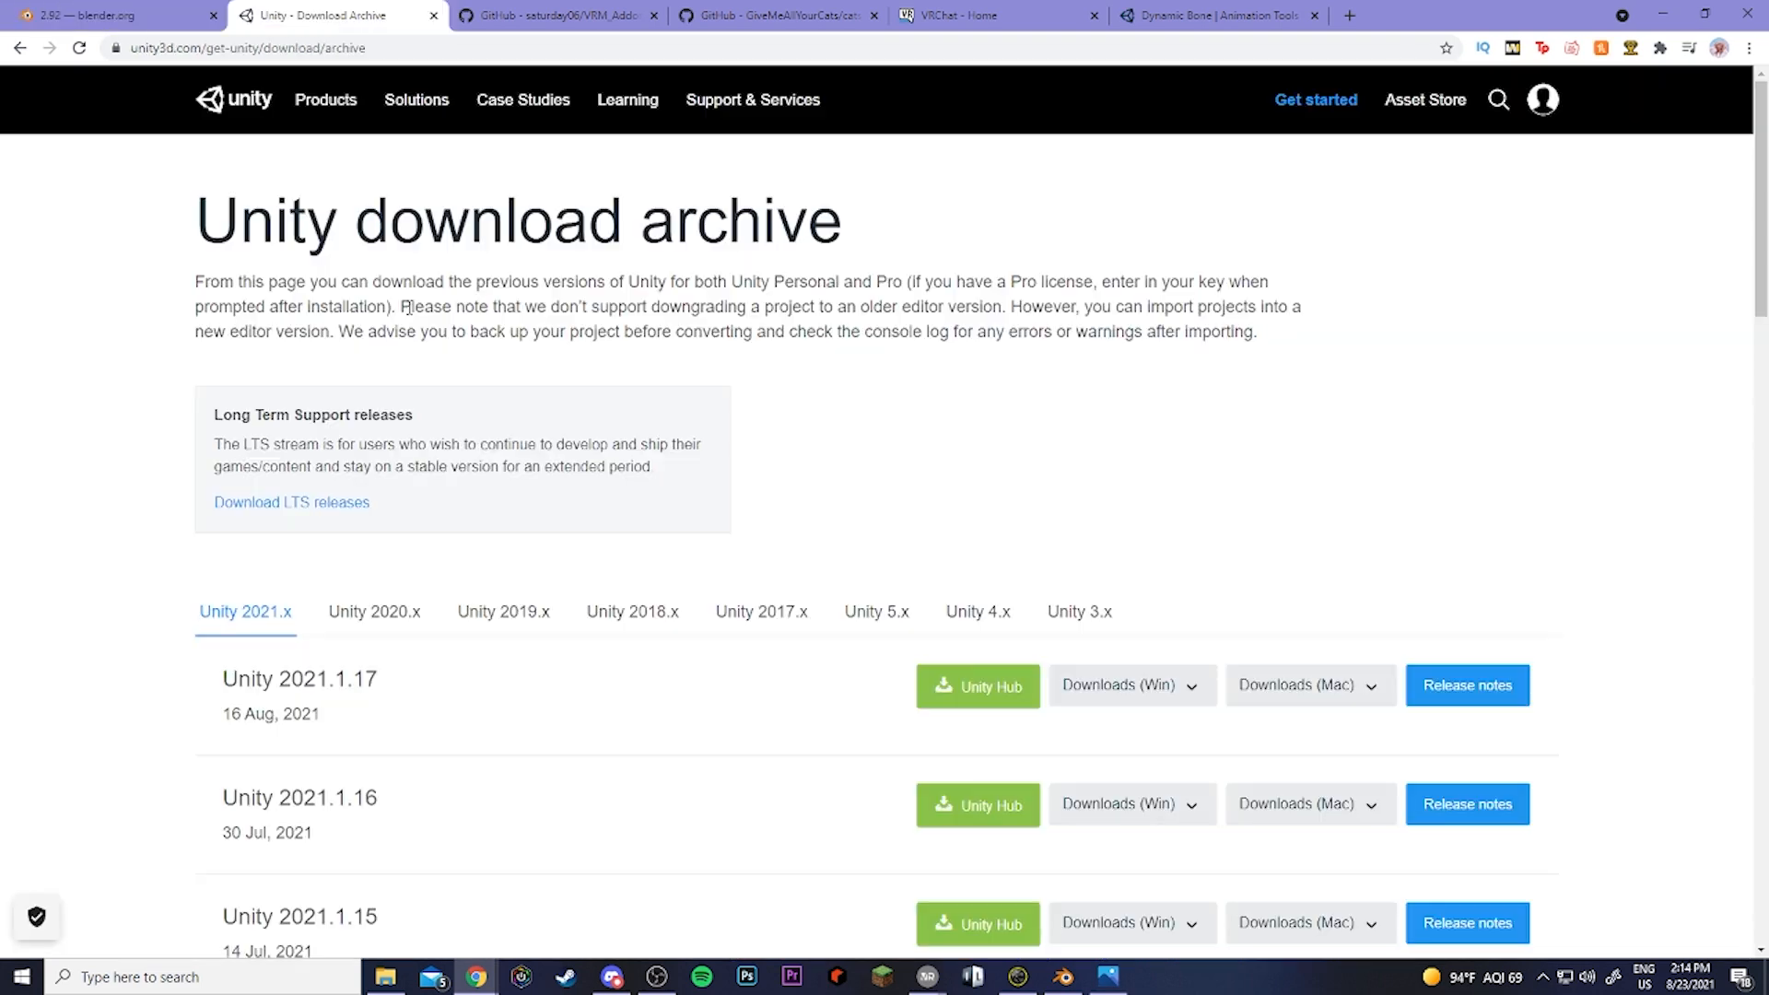
click(533, 613)
scroll(539, 595, down, 1)
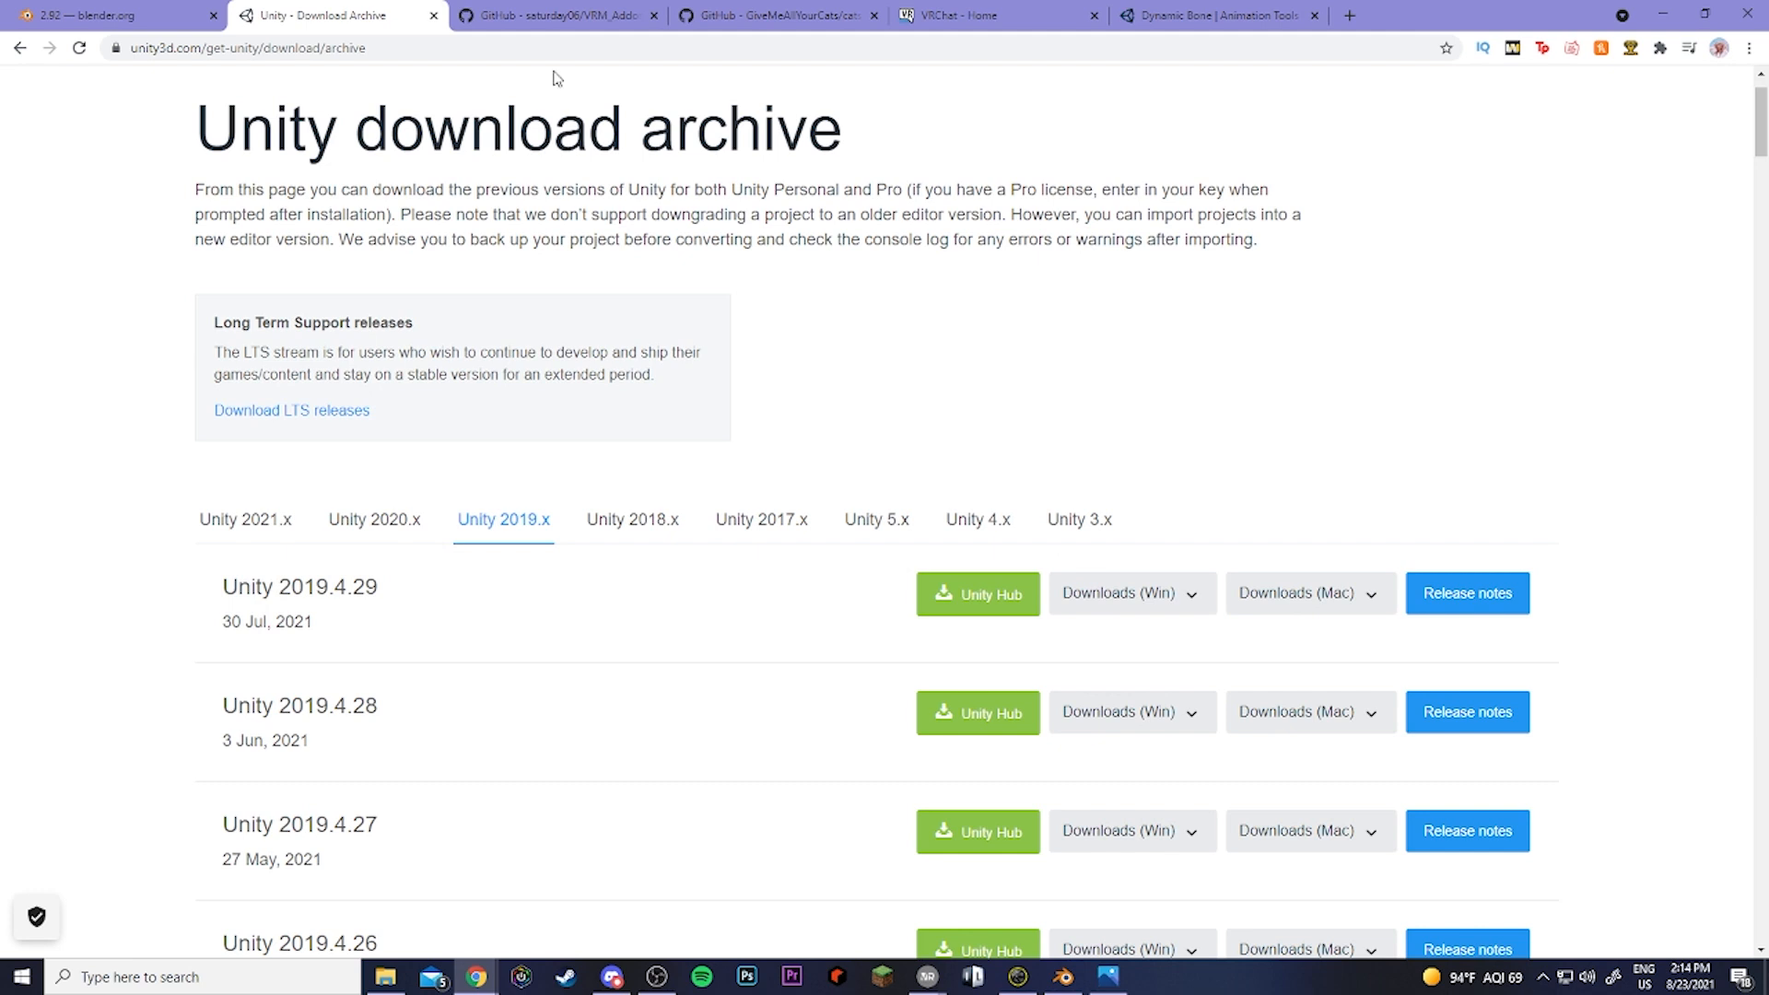
Look over the download pages for the VRM add-on, the Cats Blender plugin and the VRChat SDKs.
click(553, 15)
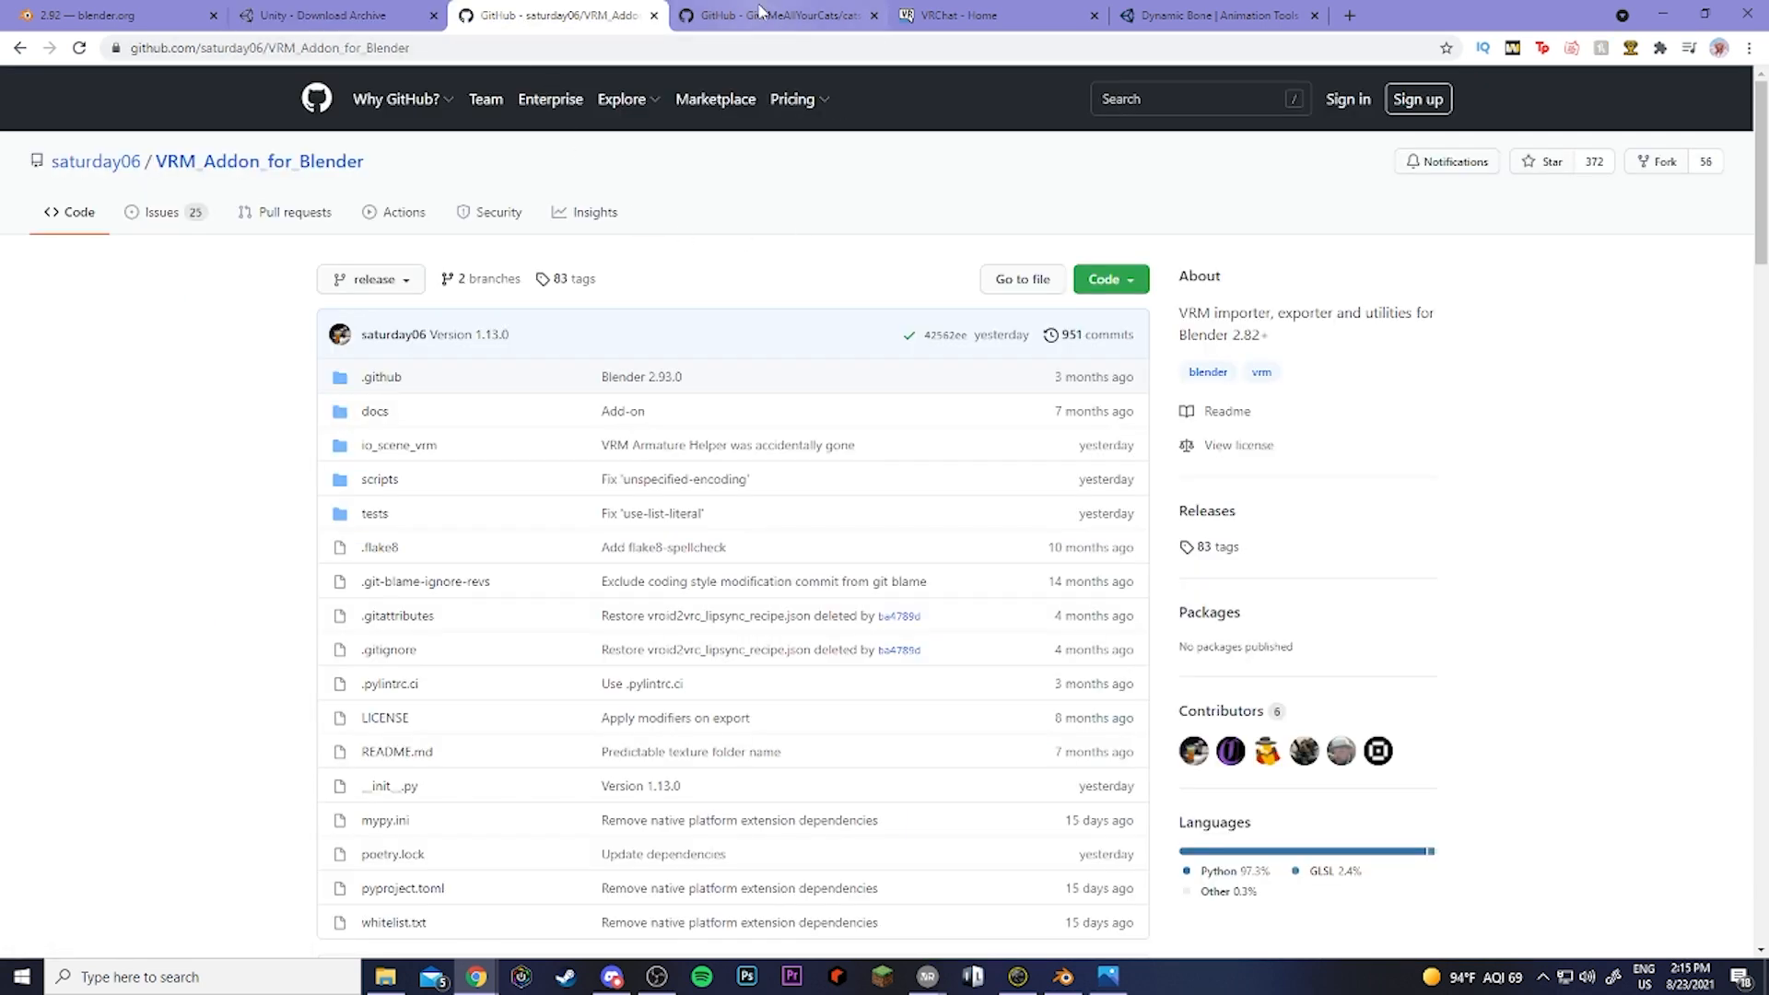
click(792, 16)
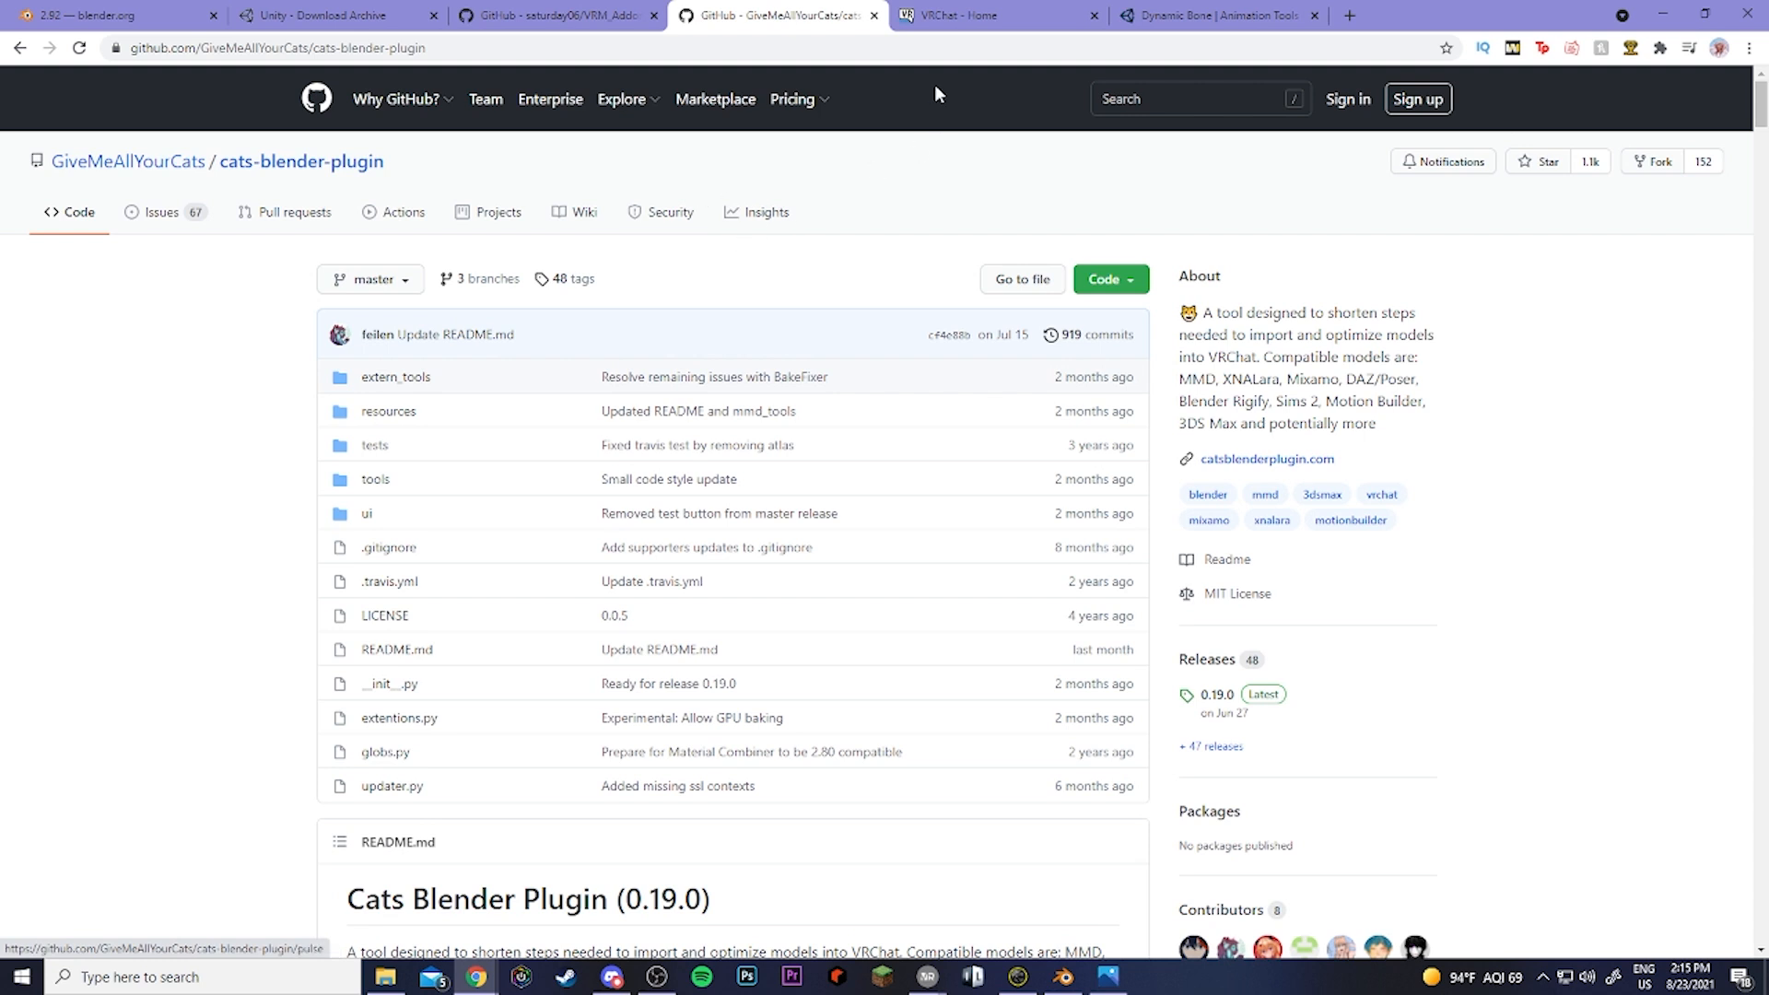
click(952, 14)
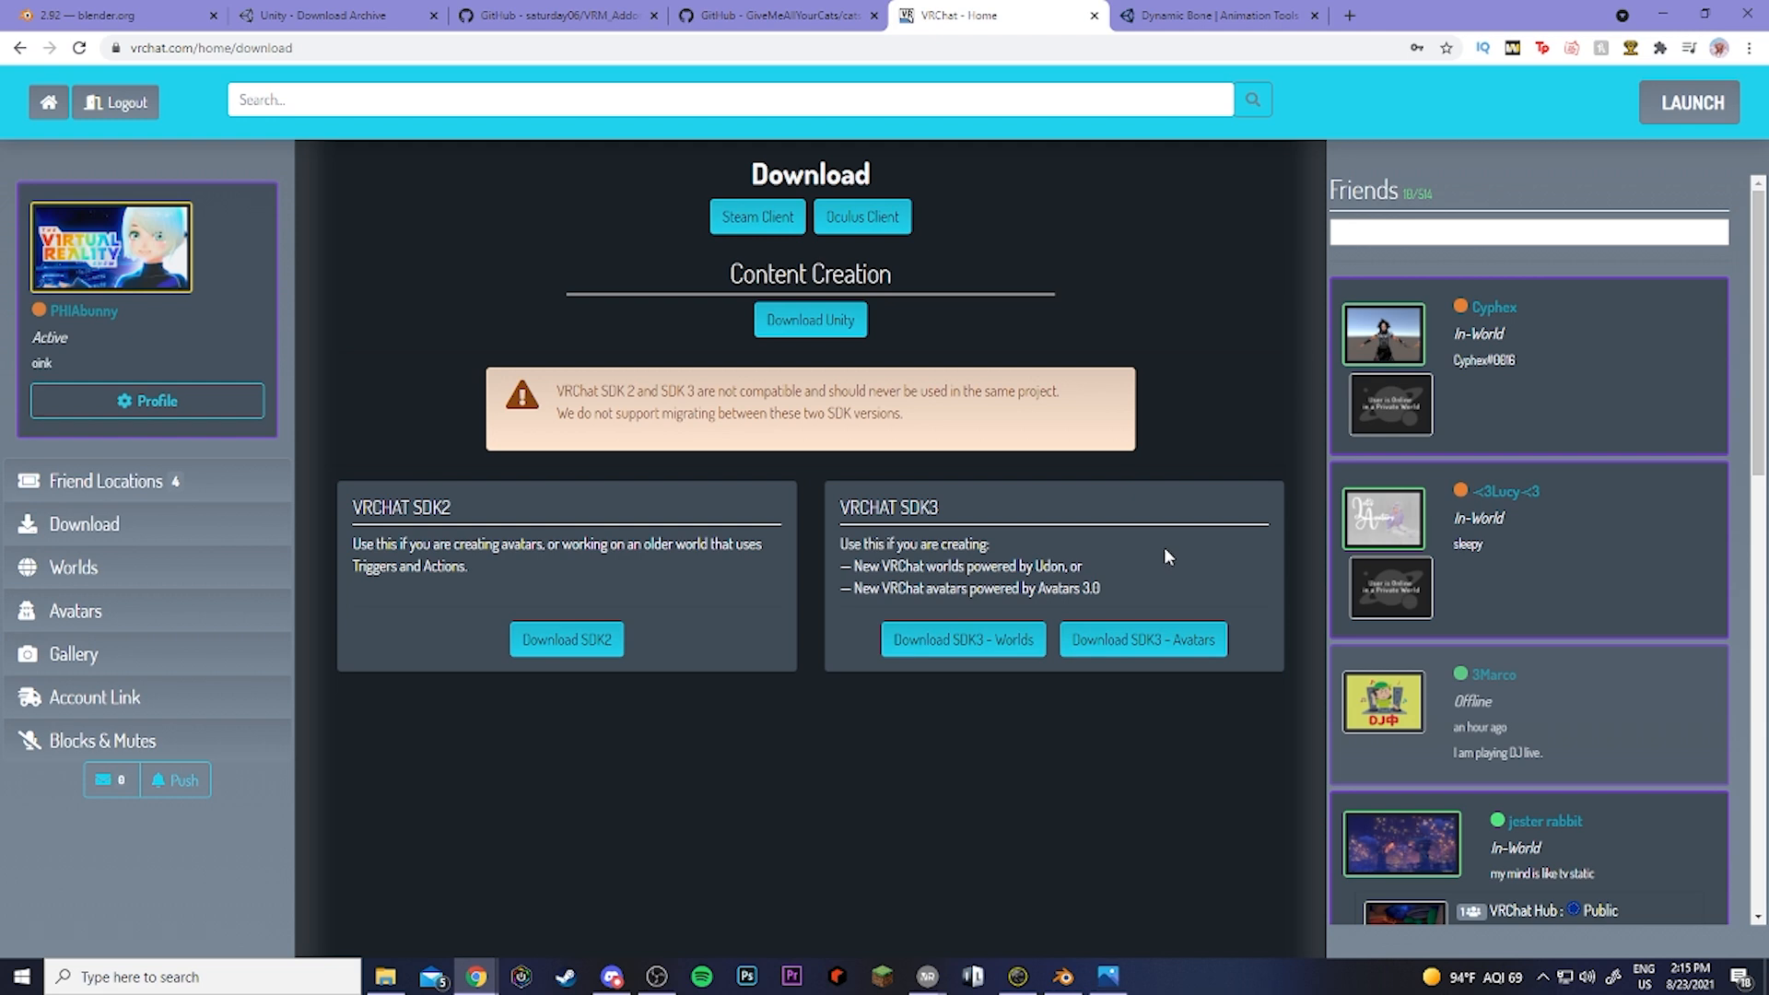
Examine the Dynamic Bone page on the Unity Asset Store, including its price.
key(ctrl+Tab)
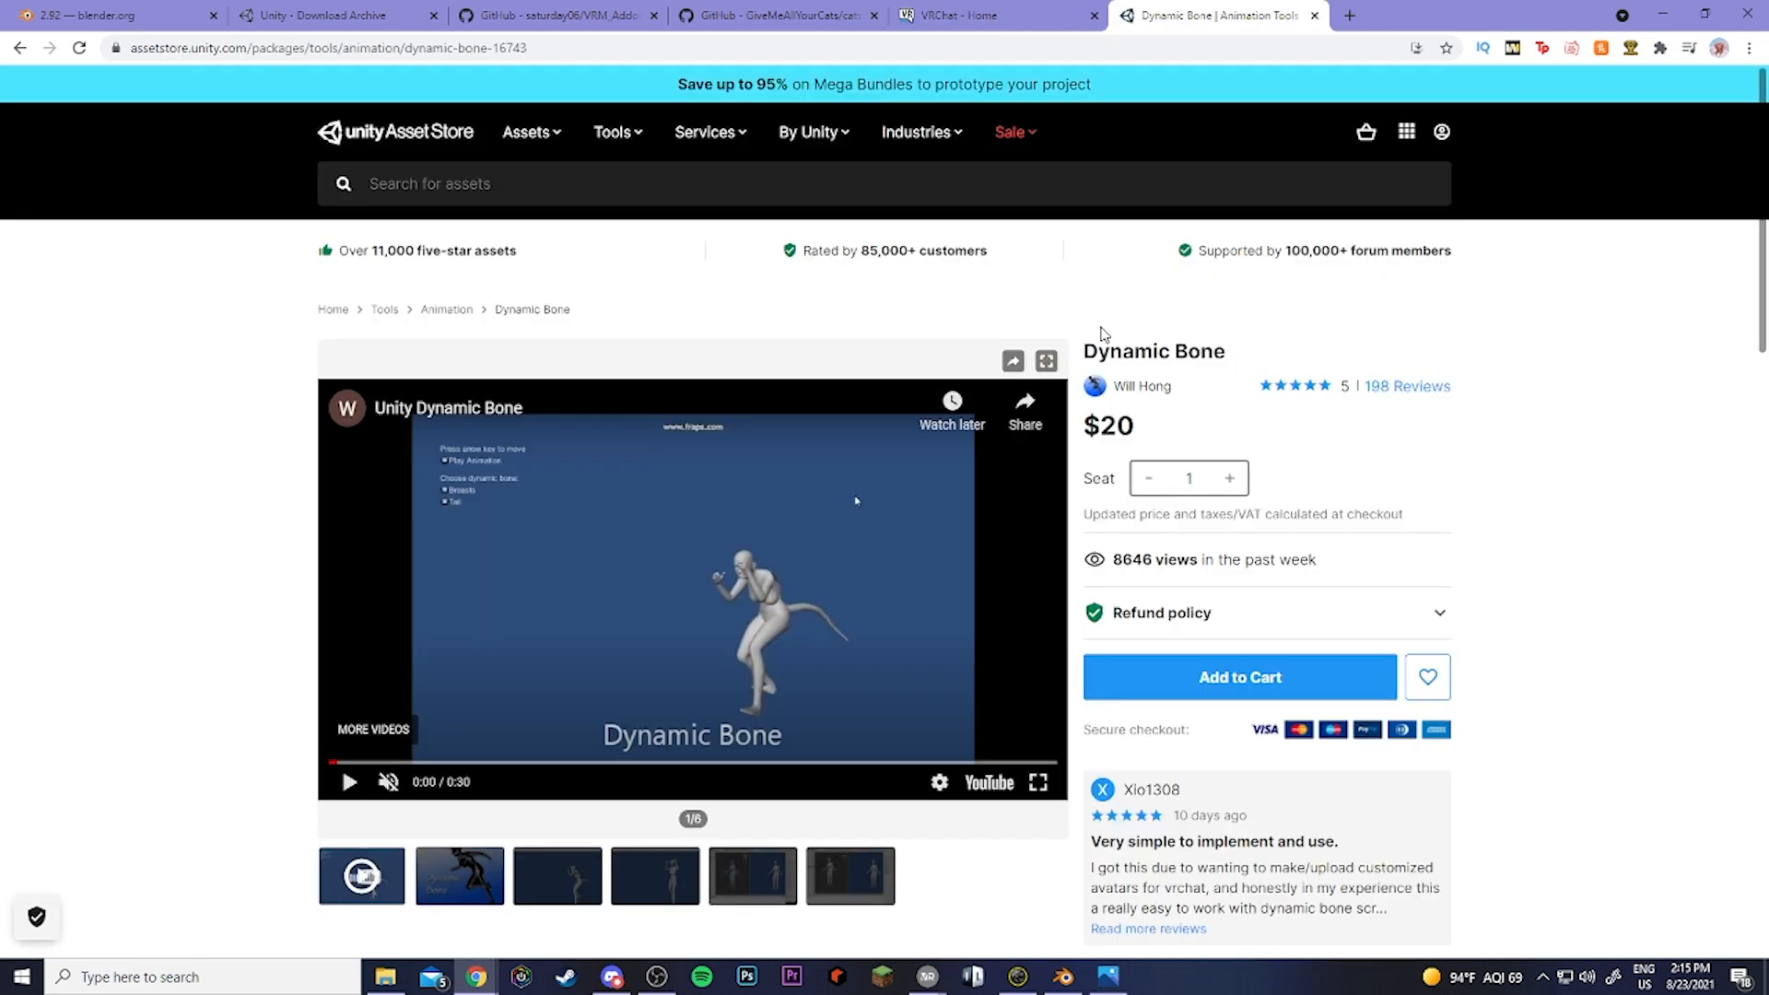
scroll(1102, 318, down, 2)
scroll(1110, 328, up, 2)
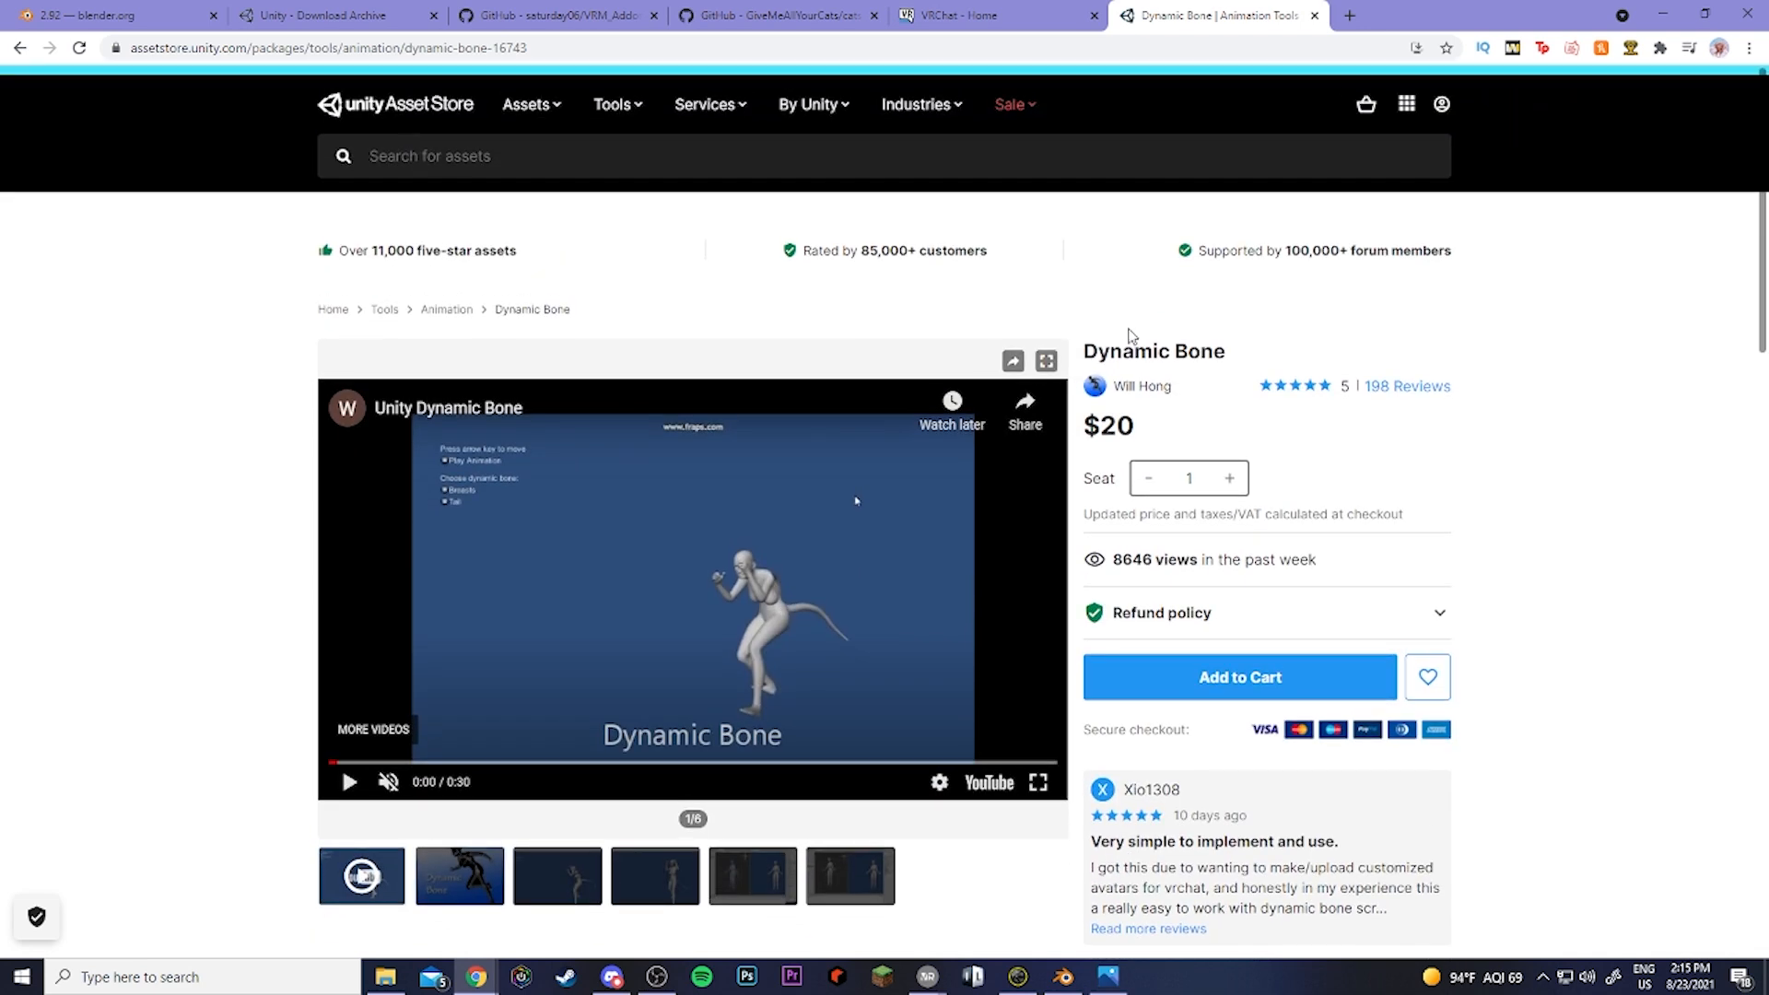
drag(1086, 426, 1143, 430)
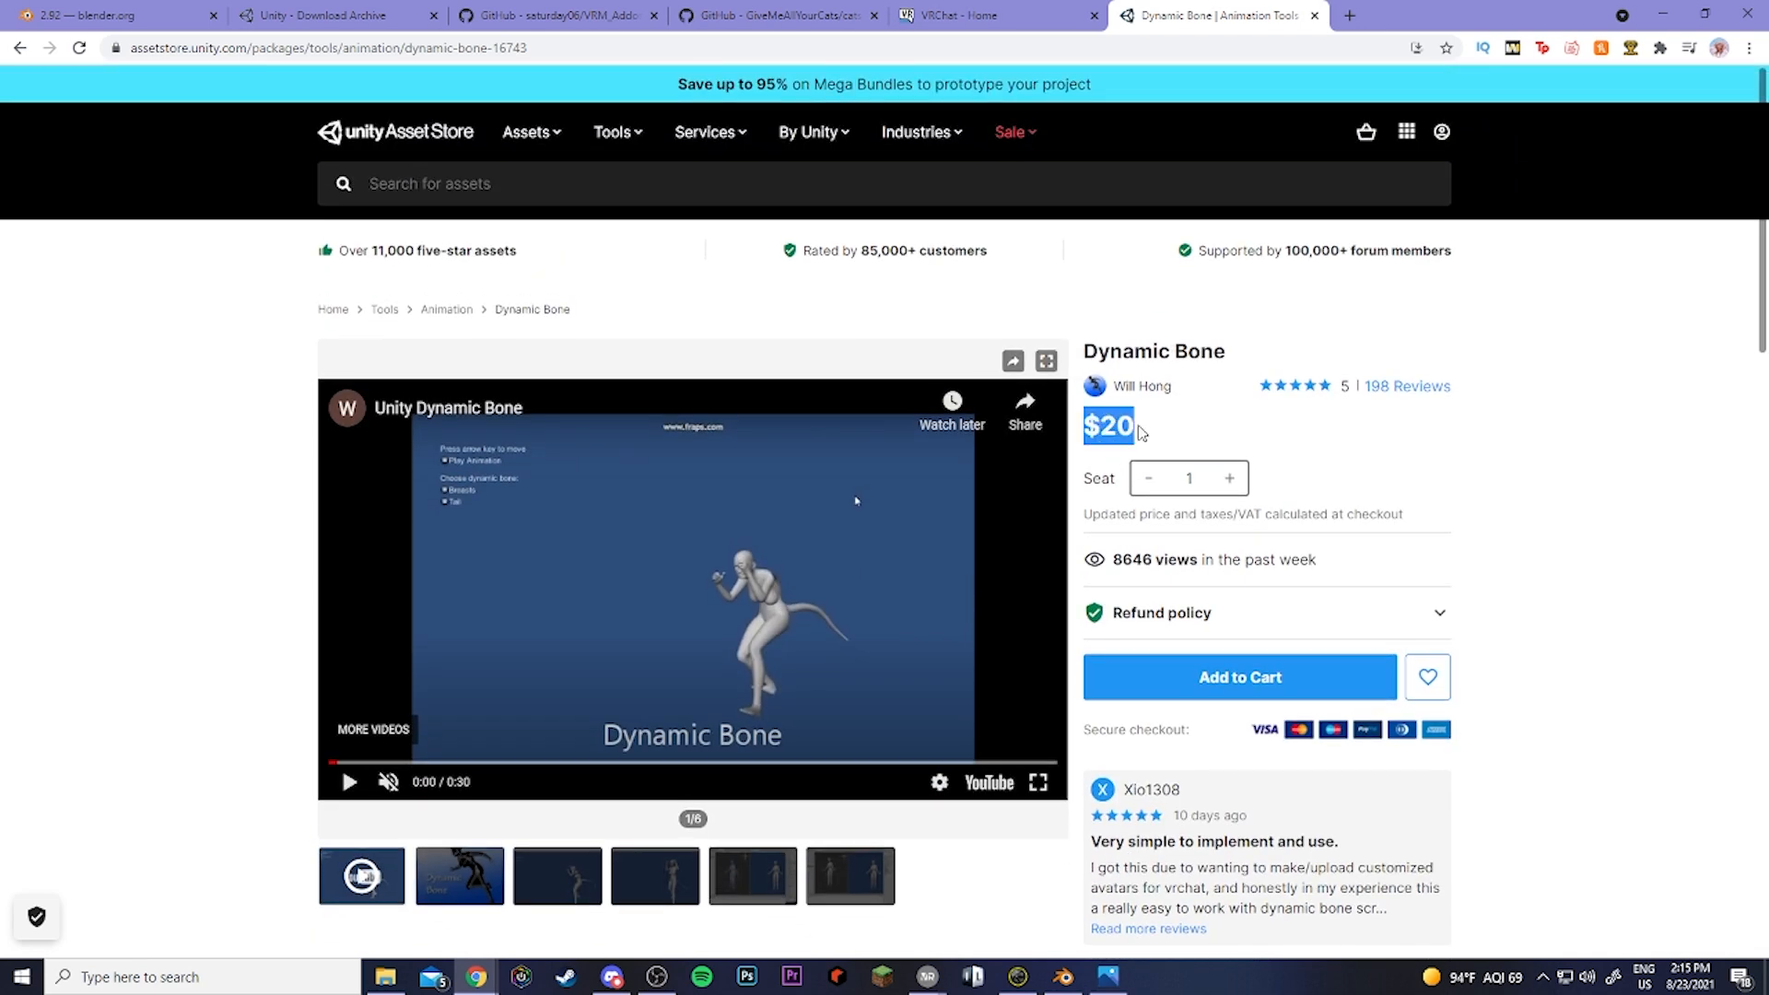
click(1220, 430)
Switch to VRoid Studio and compare the character with the VRChat full-body tracking screenshot in Photos.
key(alt+Tab)
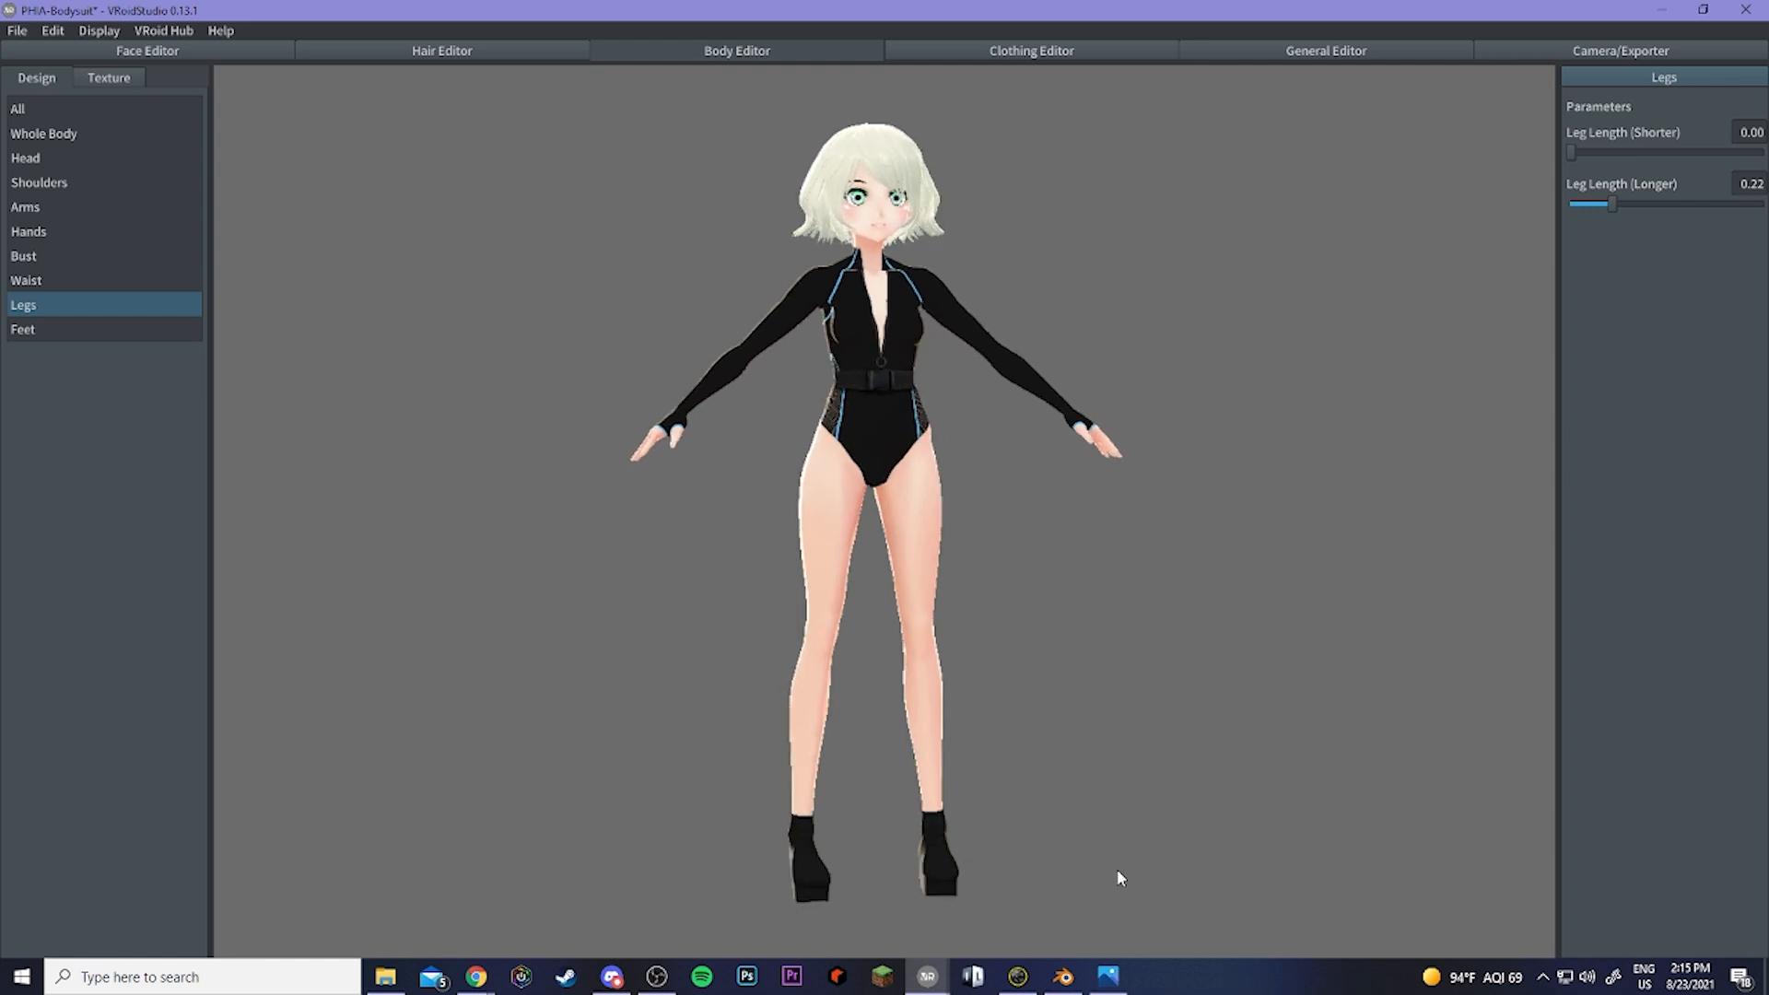
click(1108, 976)
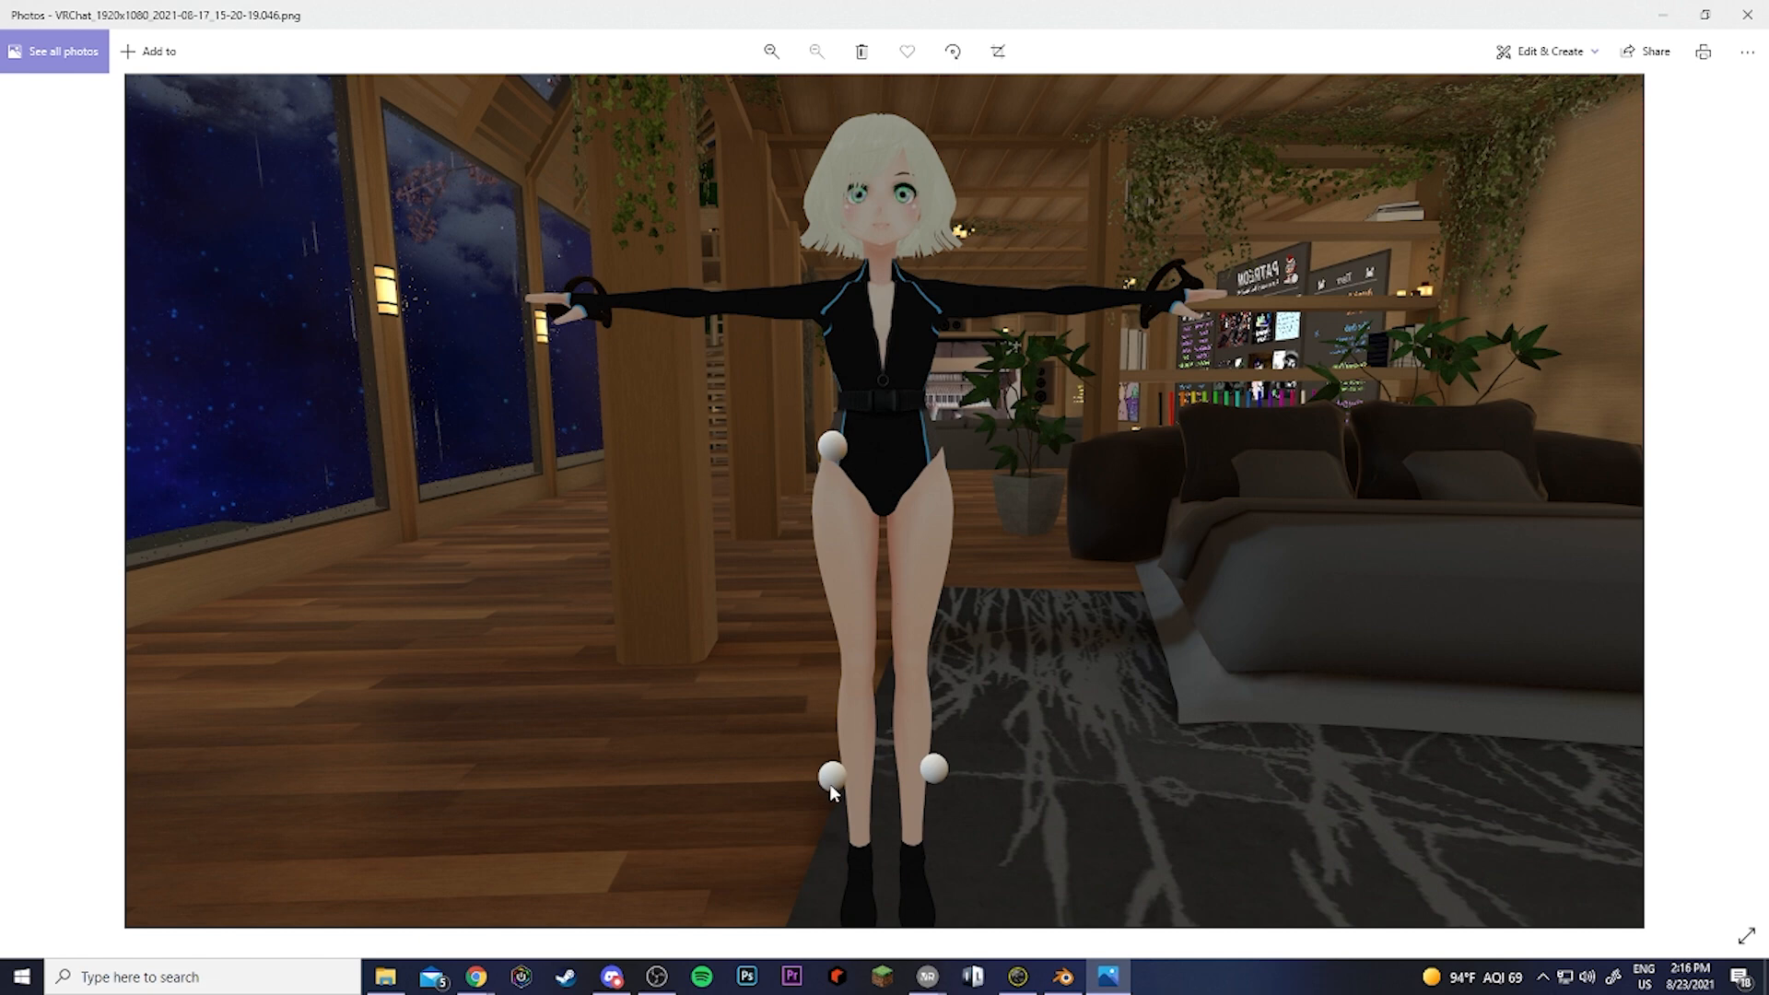
click(1665, 13)
Make the character's whole body slightly shorter using the Height (Shorter) parameter.
click(53, 135)
drag(1568, 152, 1591, 153)
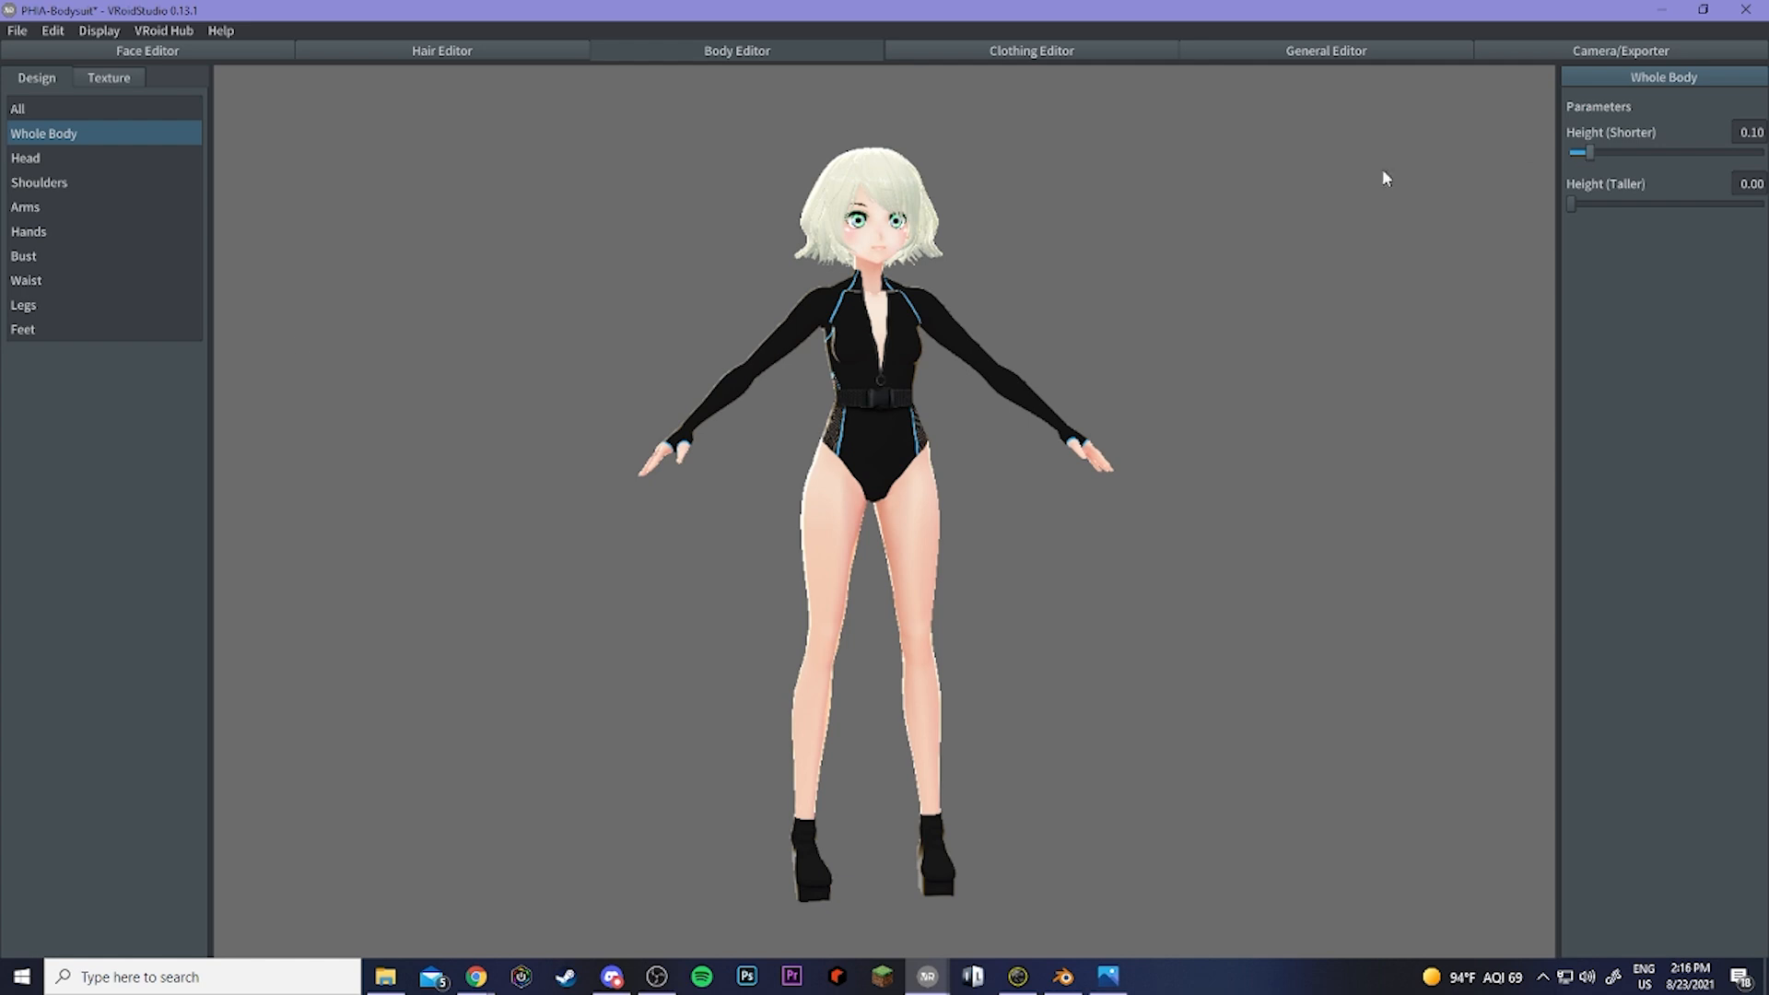
drag(1589, 149, 1579, 148)
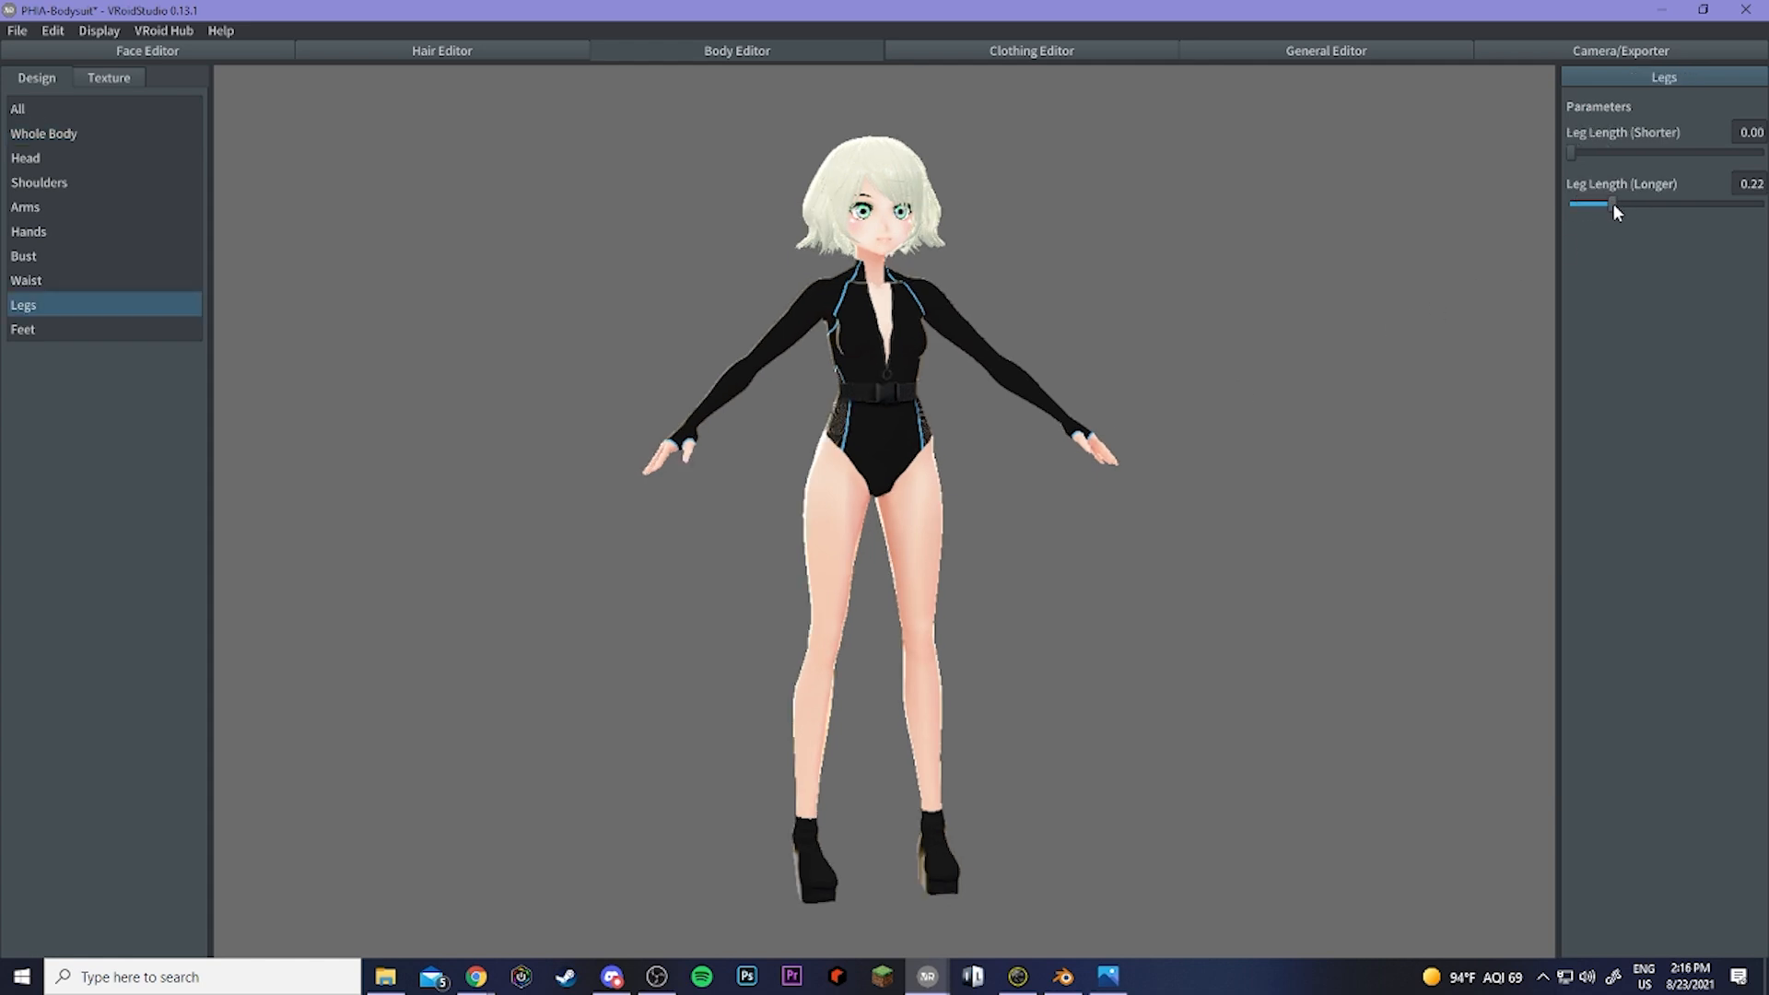
Shorten the character's legs and set Arm Length (Shorter) to 0.27.
drag(1613, 203, 1620, 153)
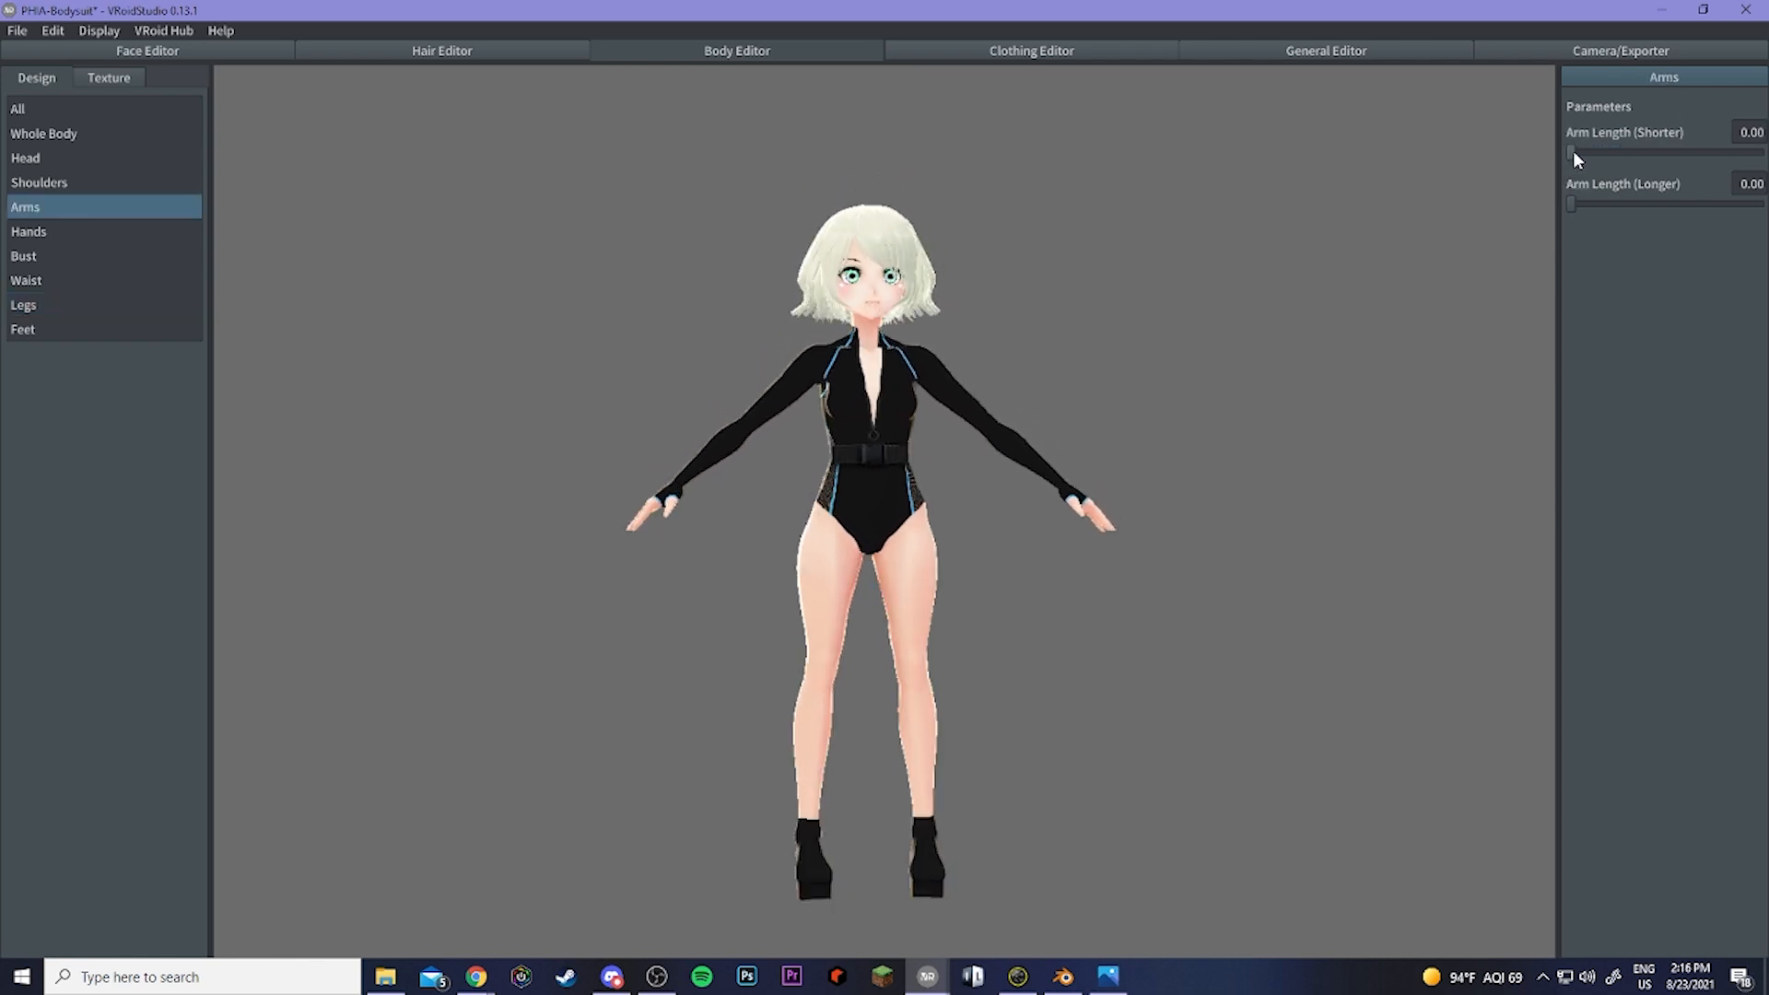
drag(1573, 151, 1626, 153)
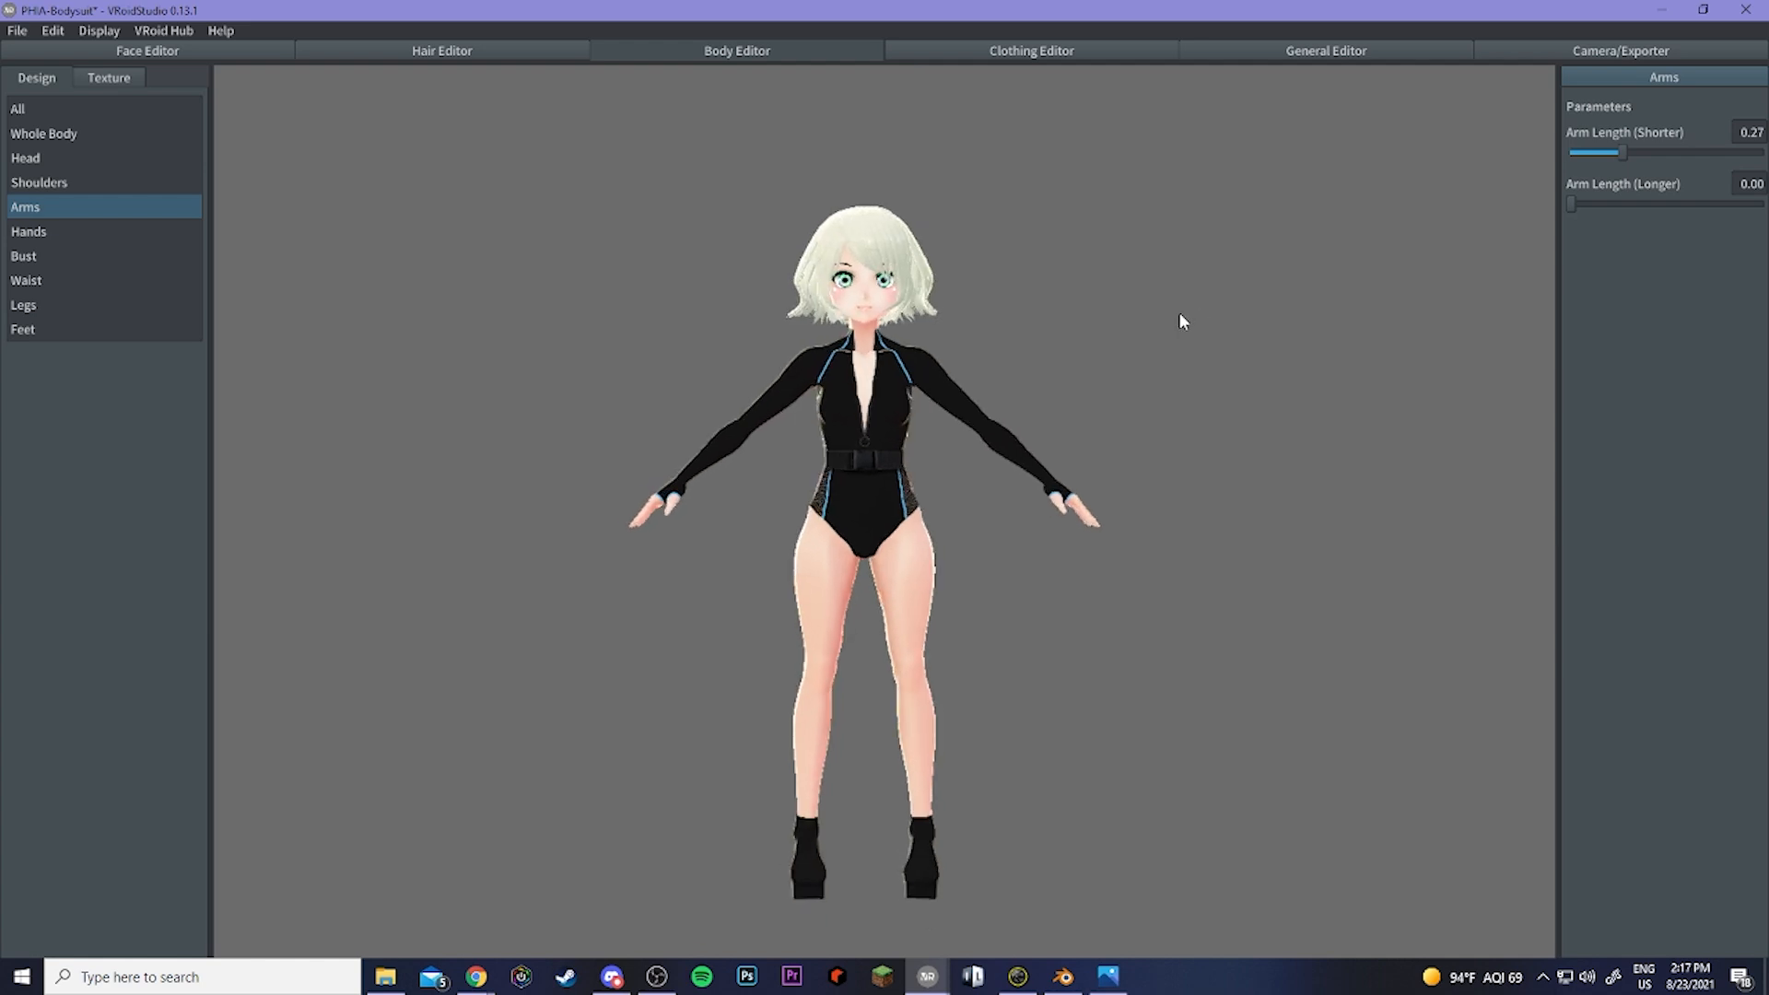
Enable Delete Transparent Meshes in the export's polygon reduction settings and review the material and bone reduction sections.
click(1621, 51)
click(1578, 212)
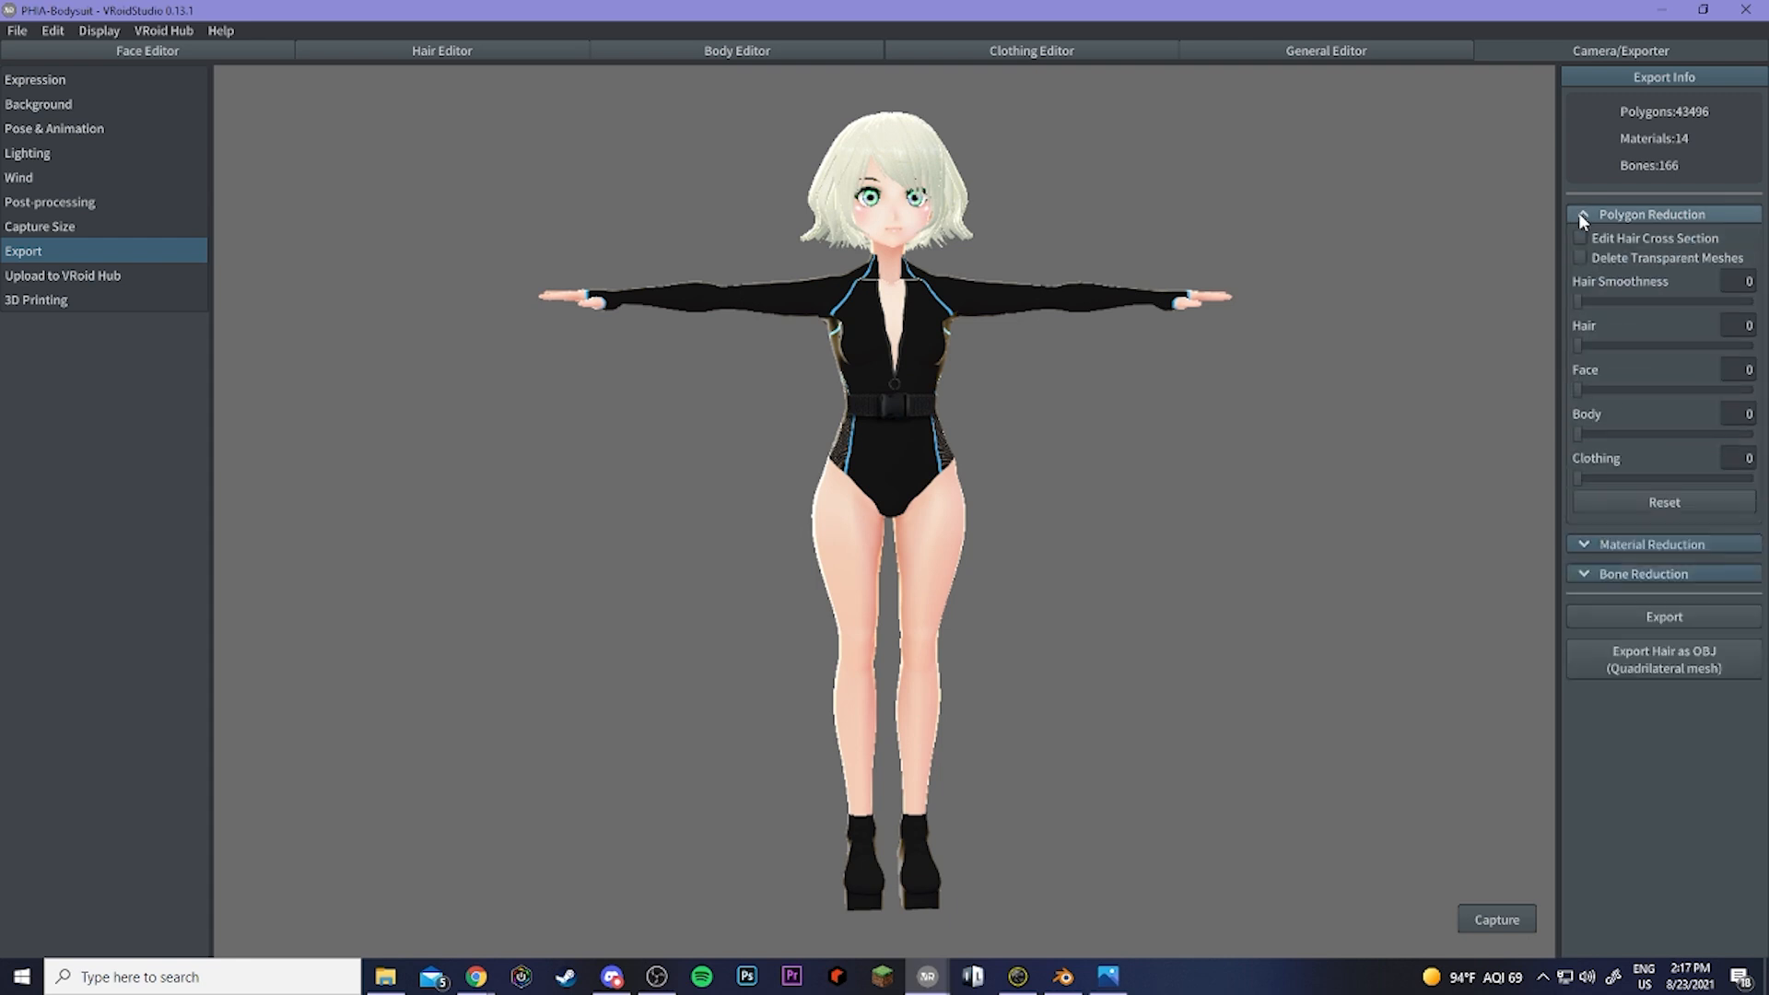
click(1582, 259)
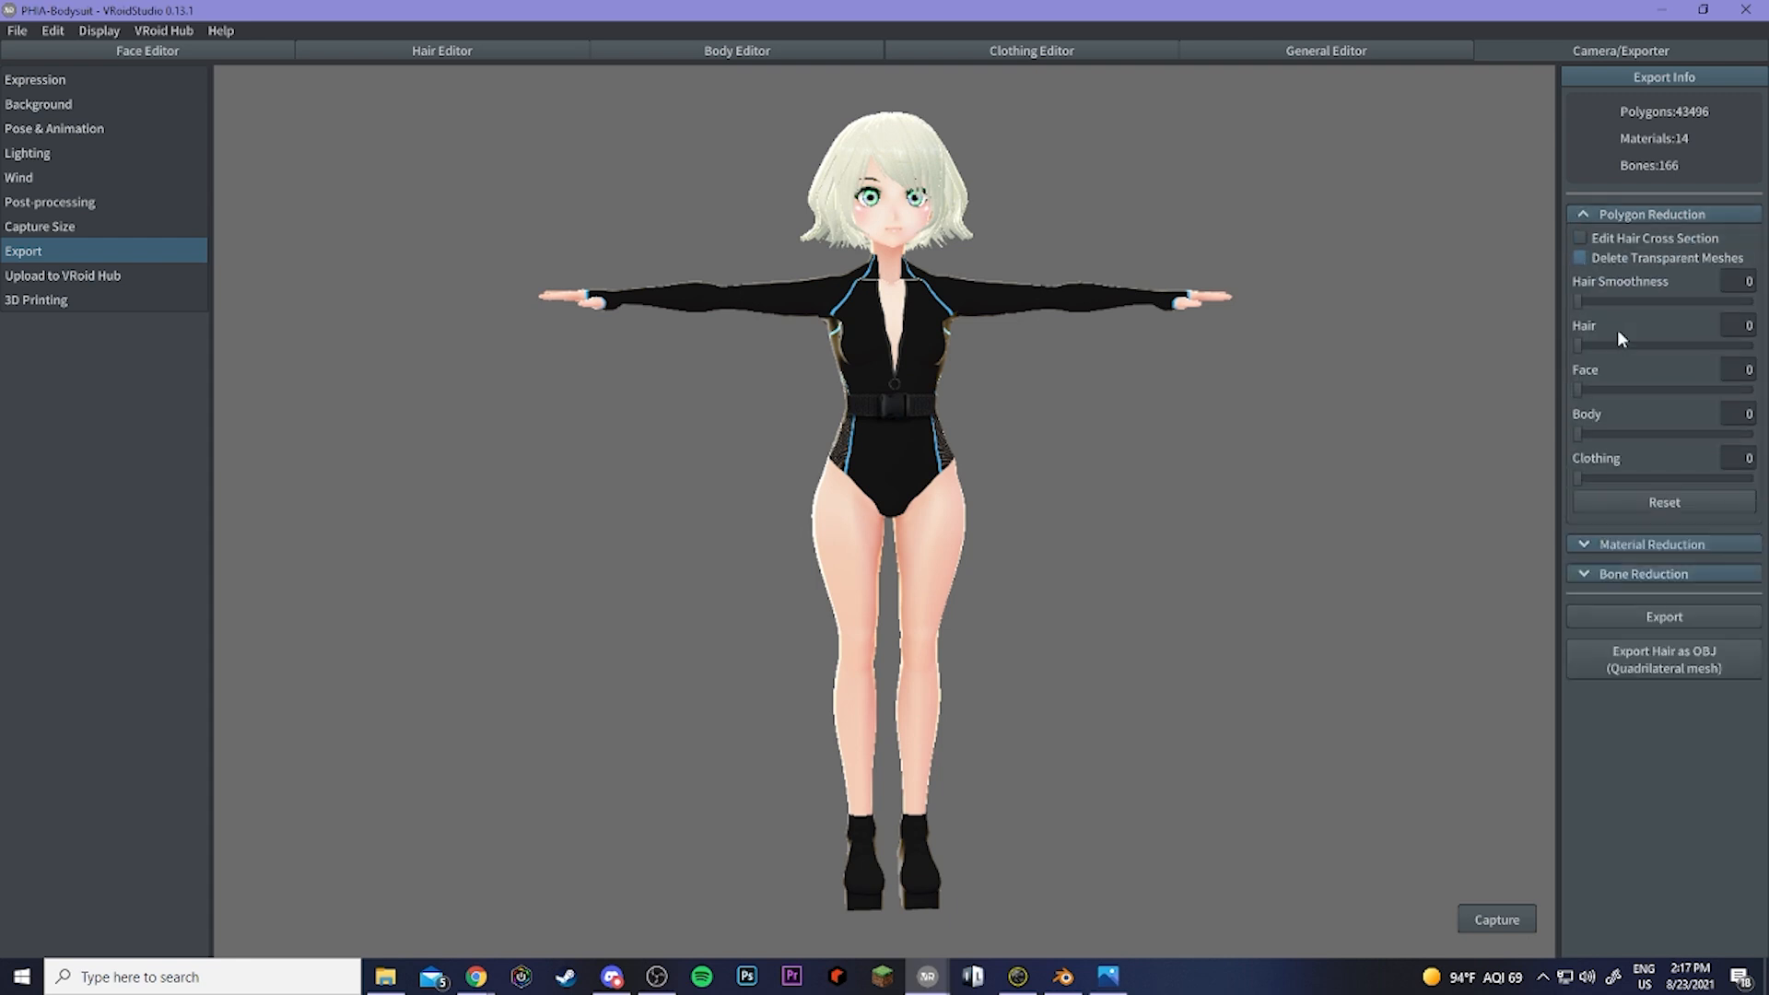
click(1580, 214)
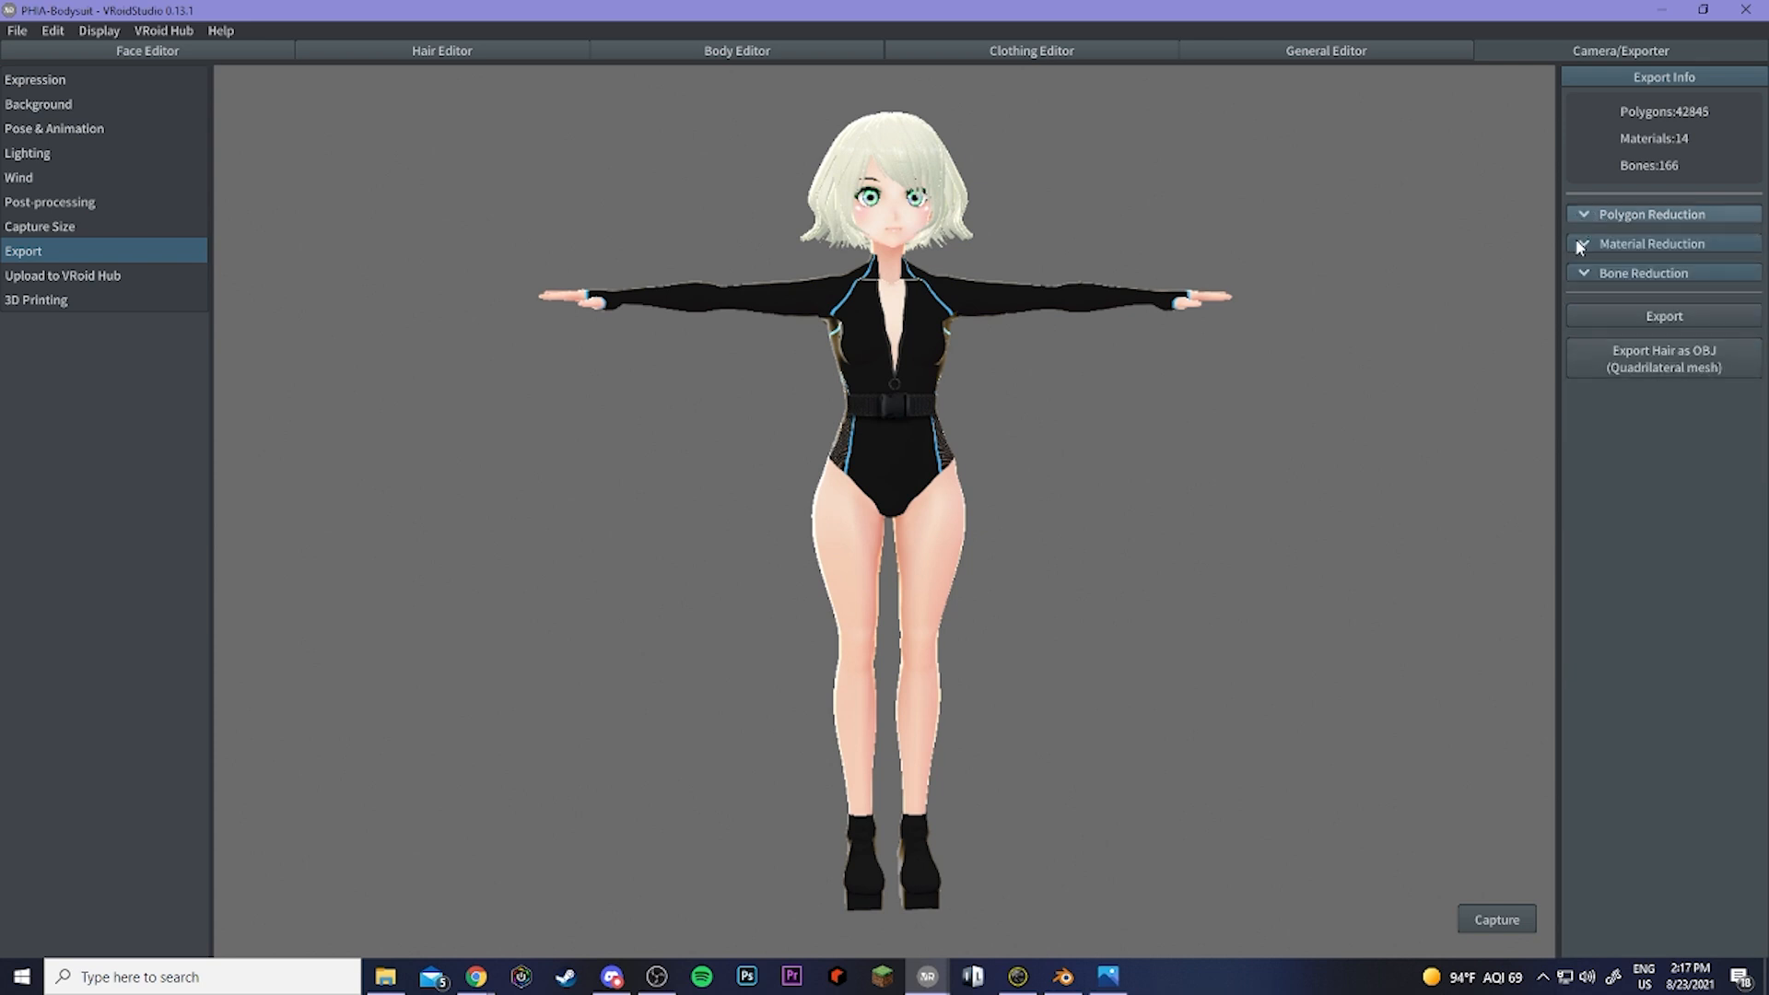
click(1584, 244)
click(1583, 242)
click(1584, 269)
click(1584, 270)
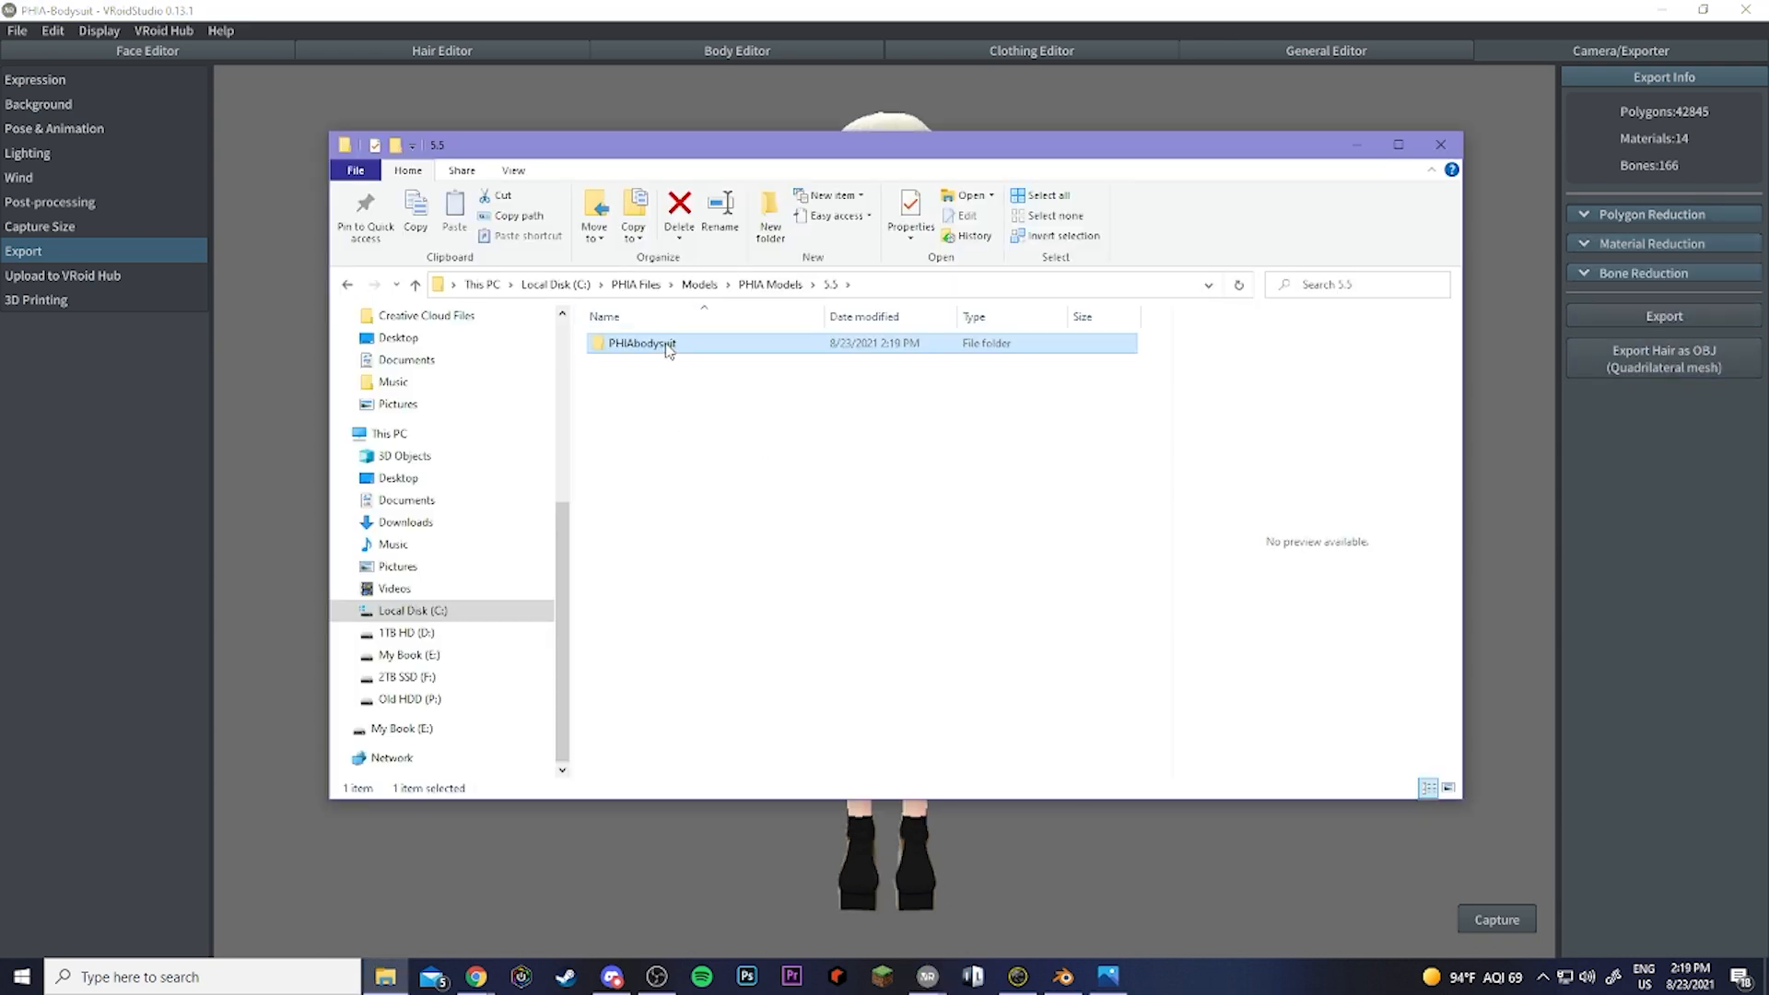
Create a new folder named PHIA inside the 5.5 model folder.
double_click(645, 344)
click(830, 284)
right_click(658, 418)
mouse_move(829, 679)
click(912, 680)
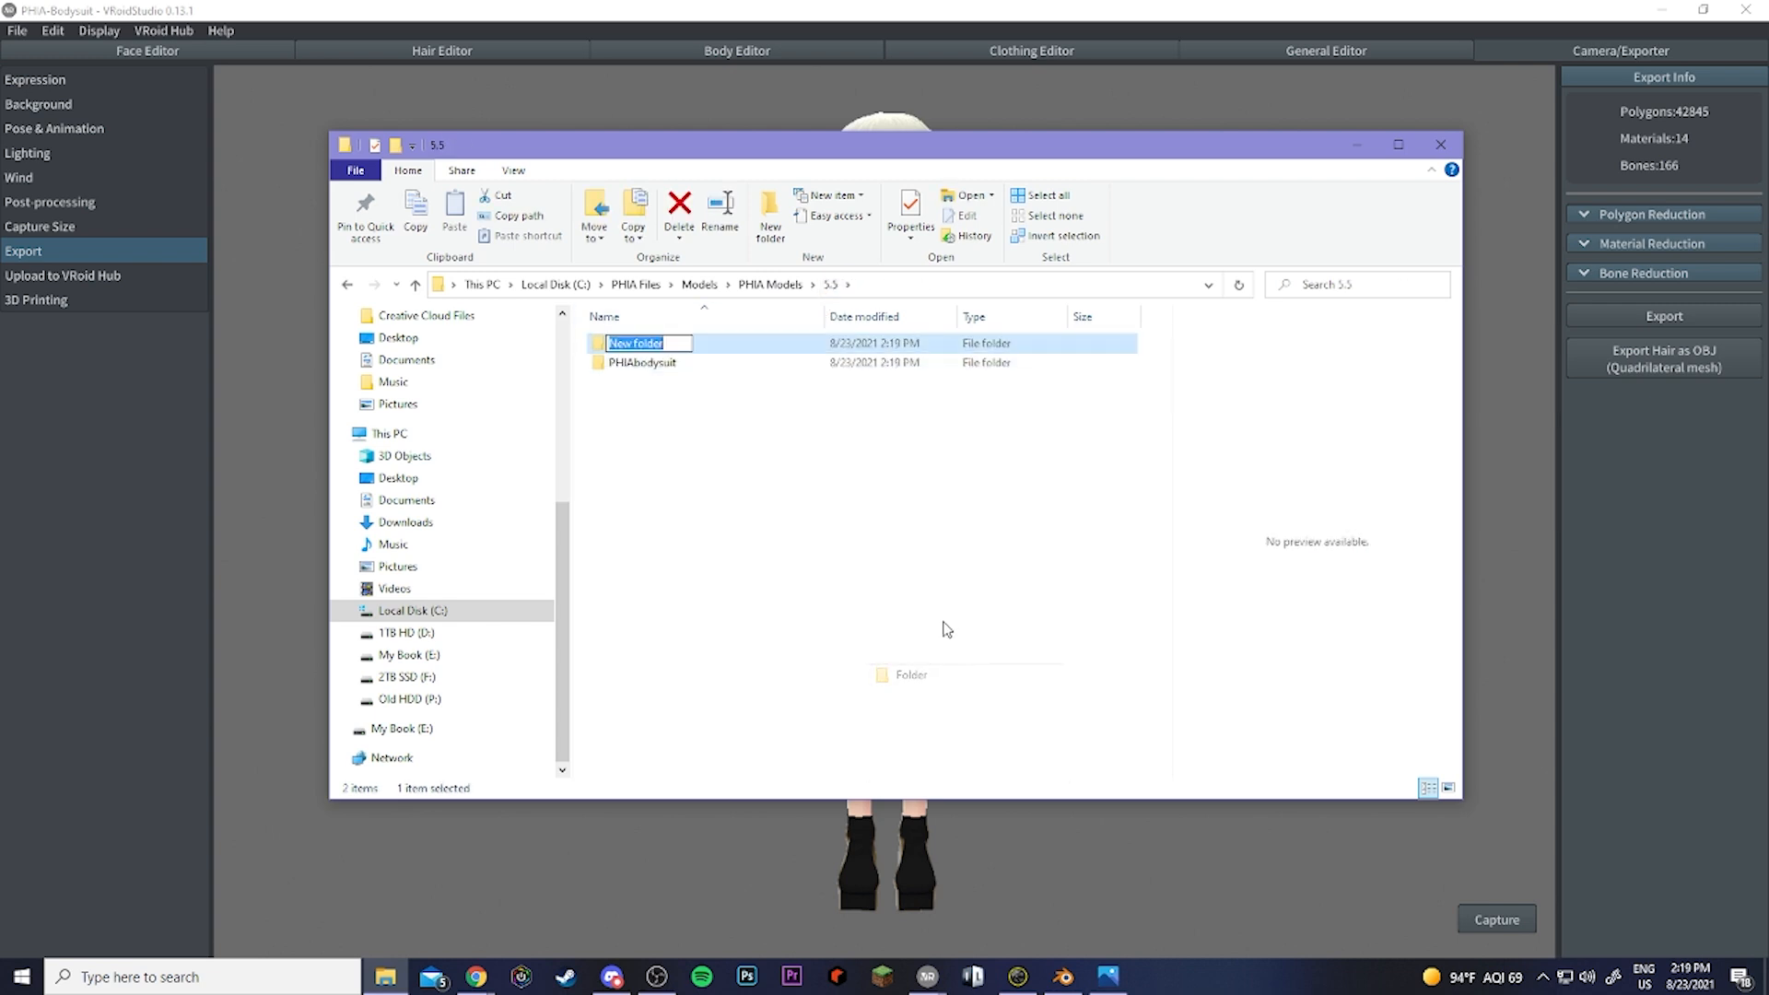
text(PHIA)
key(Return)
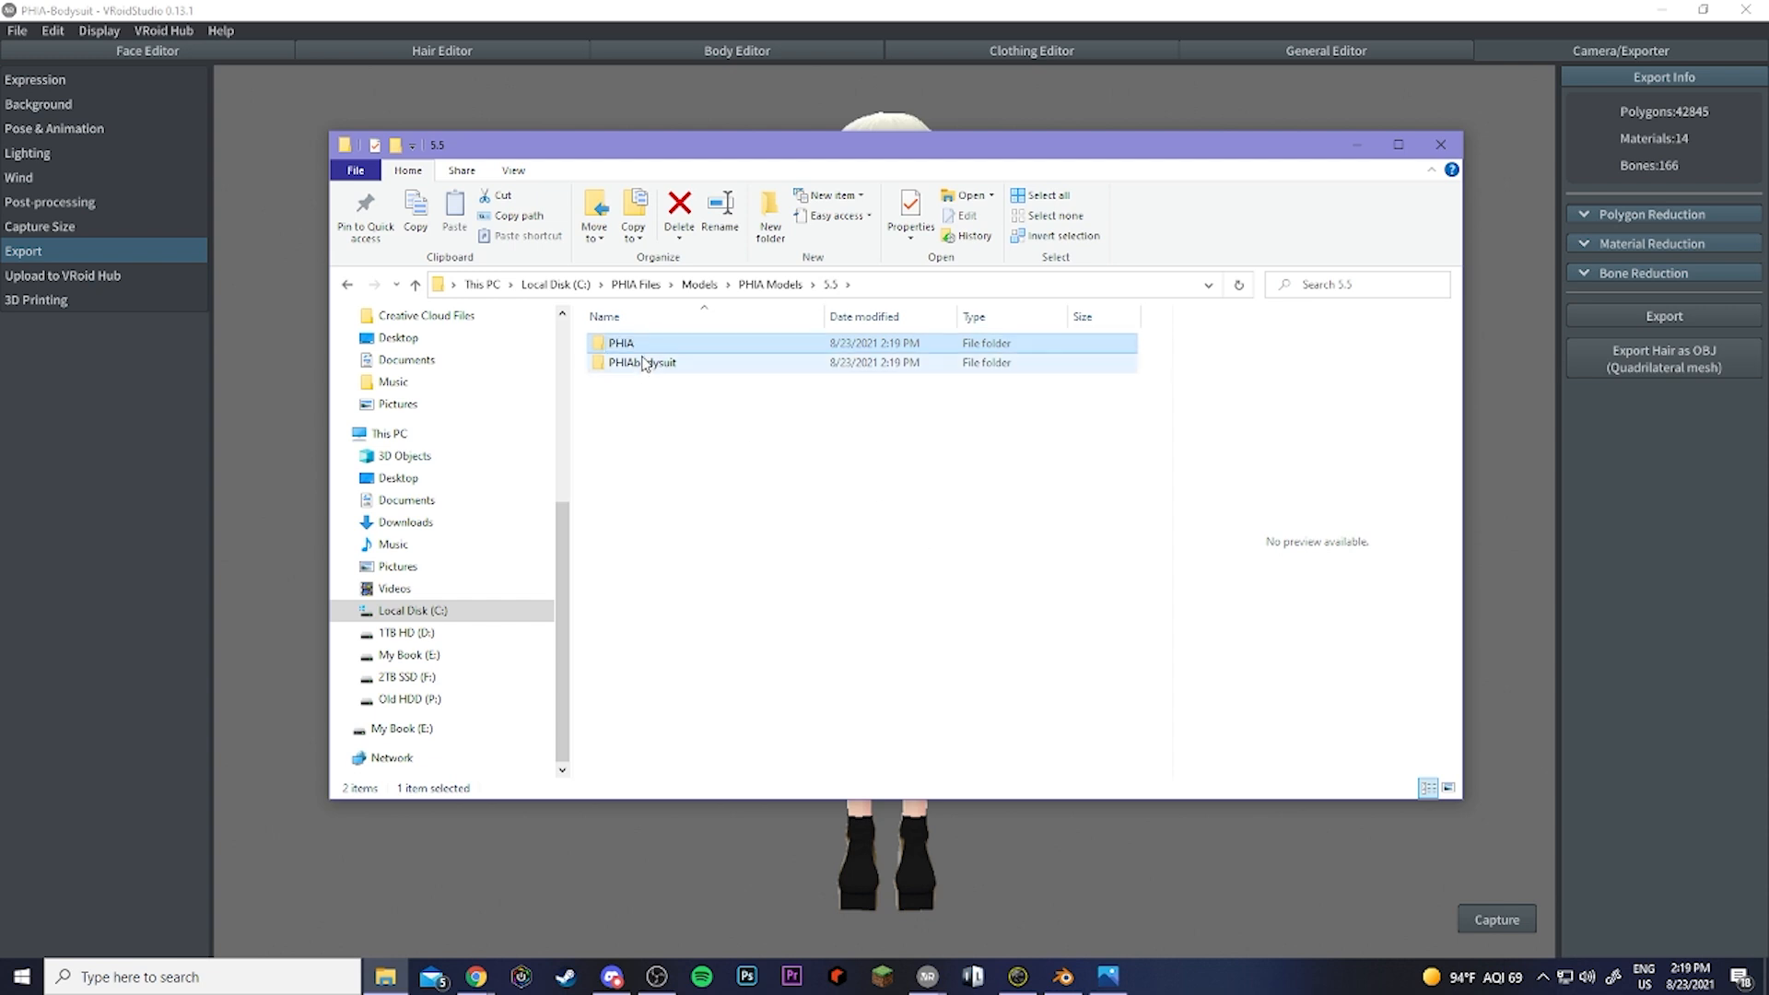
Look inside the PHIA folder and the PHIAbodysuit folder.
double_click(643, 350)
click(830, 284)
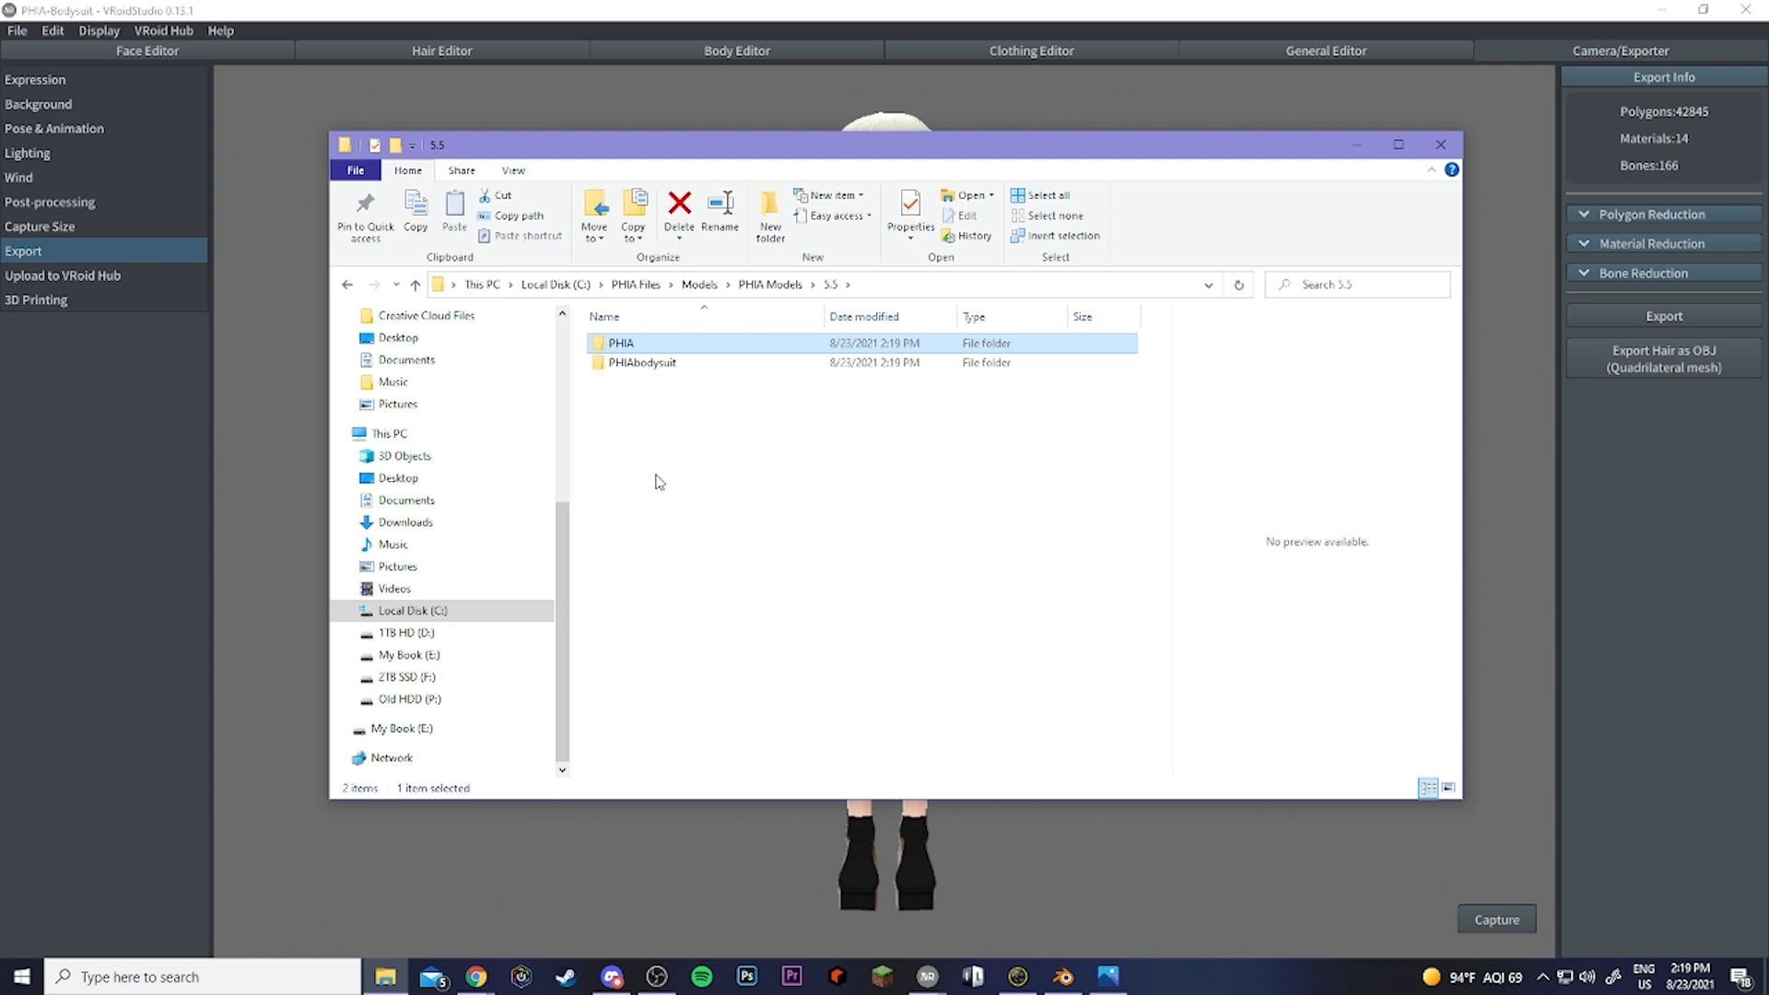
double_click(632, 363)
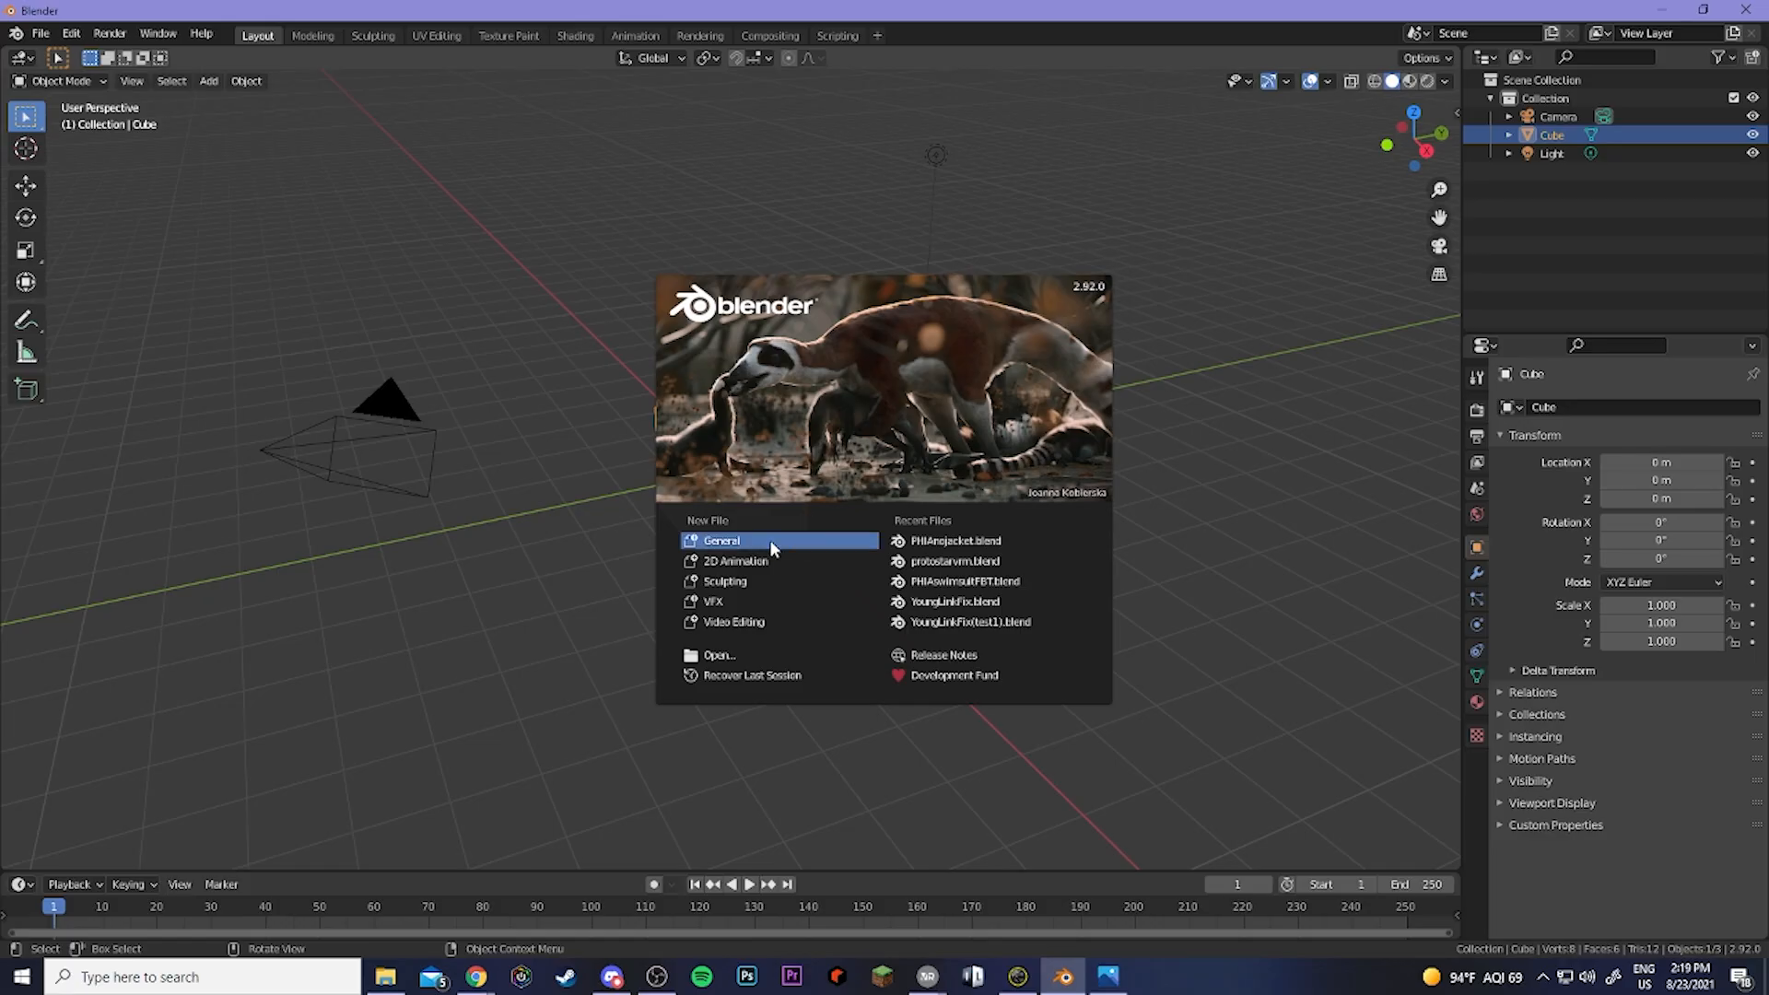
Start a new General scene in Blender and delete the default camera, cube and light.
click(728, 542)
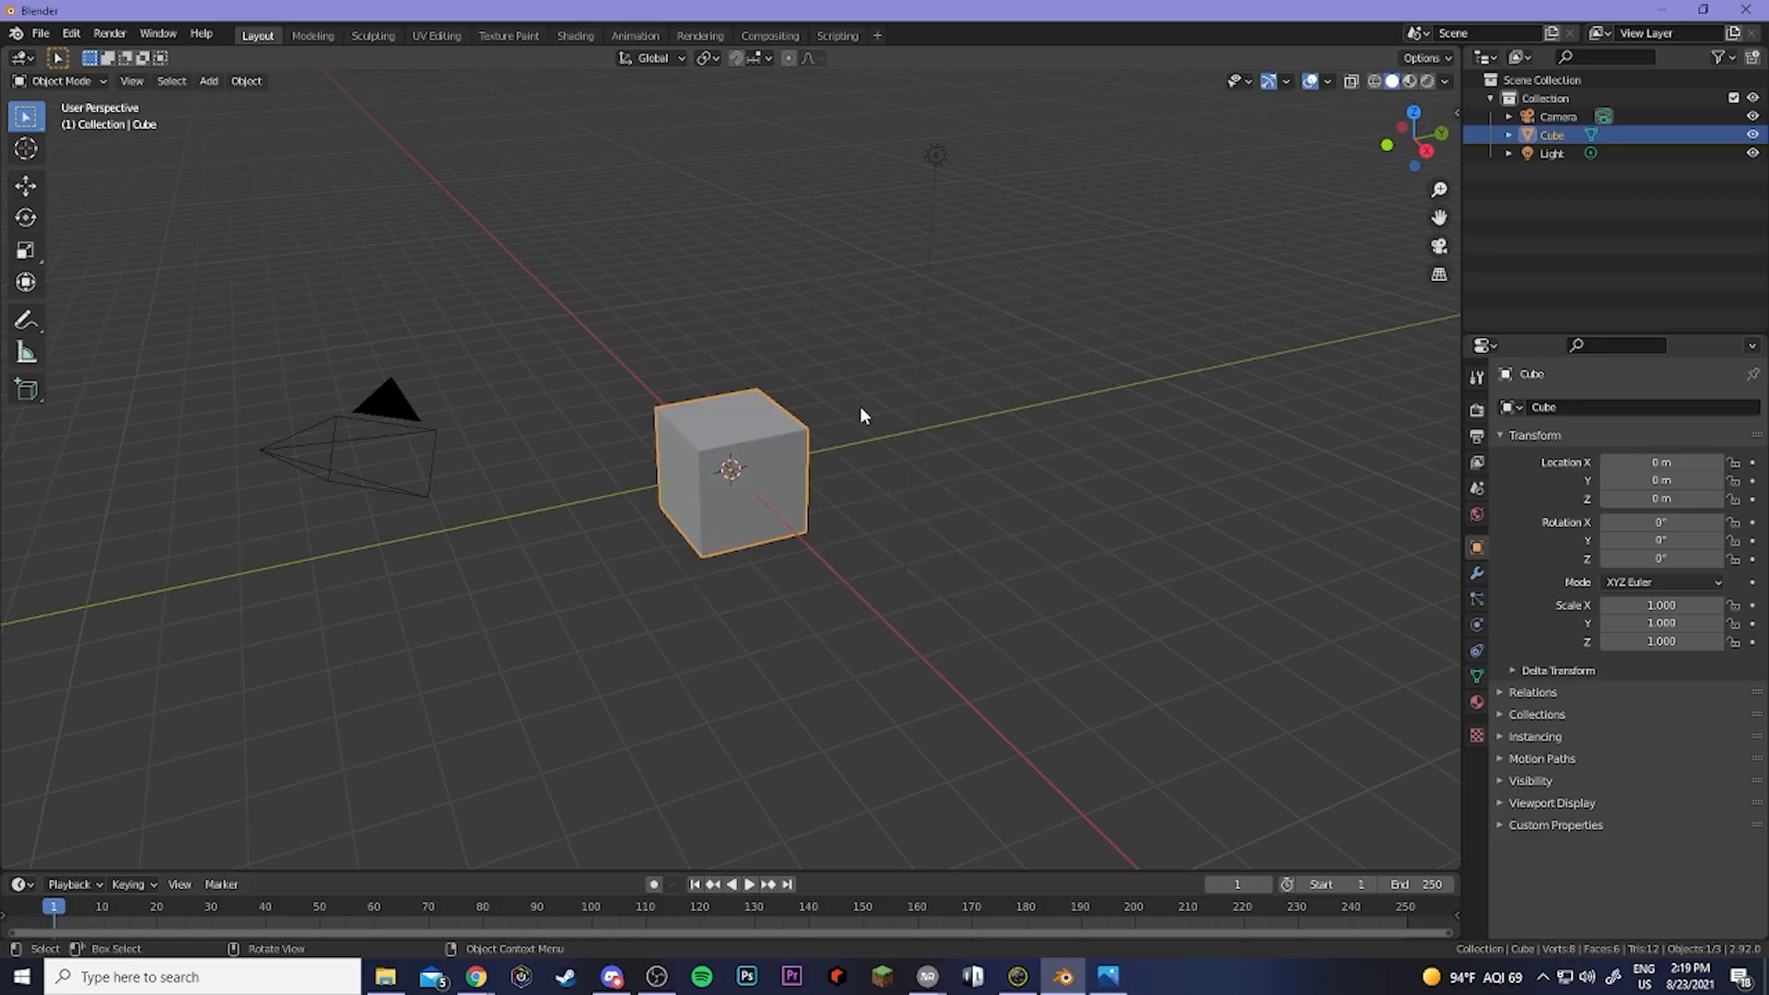
key(a)
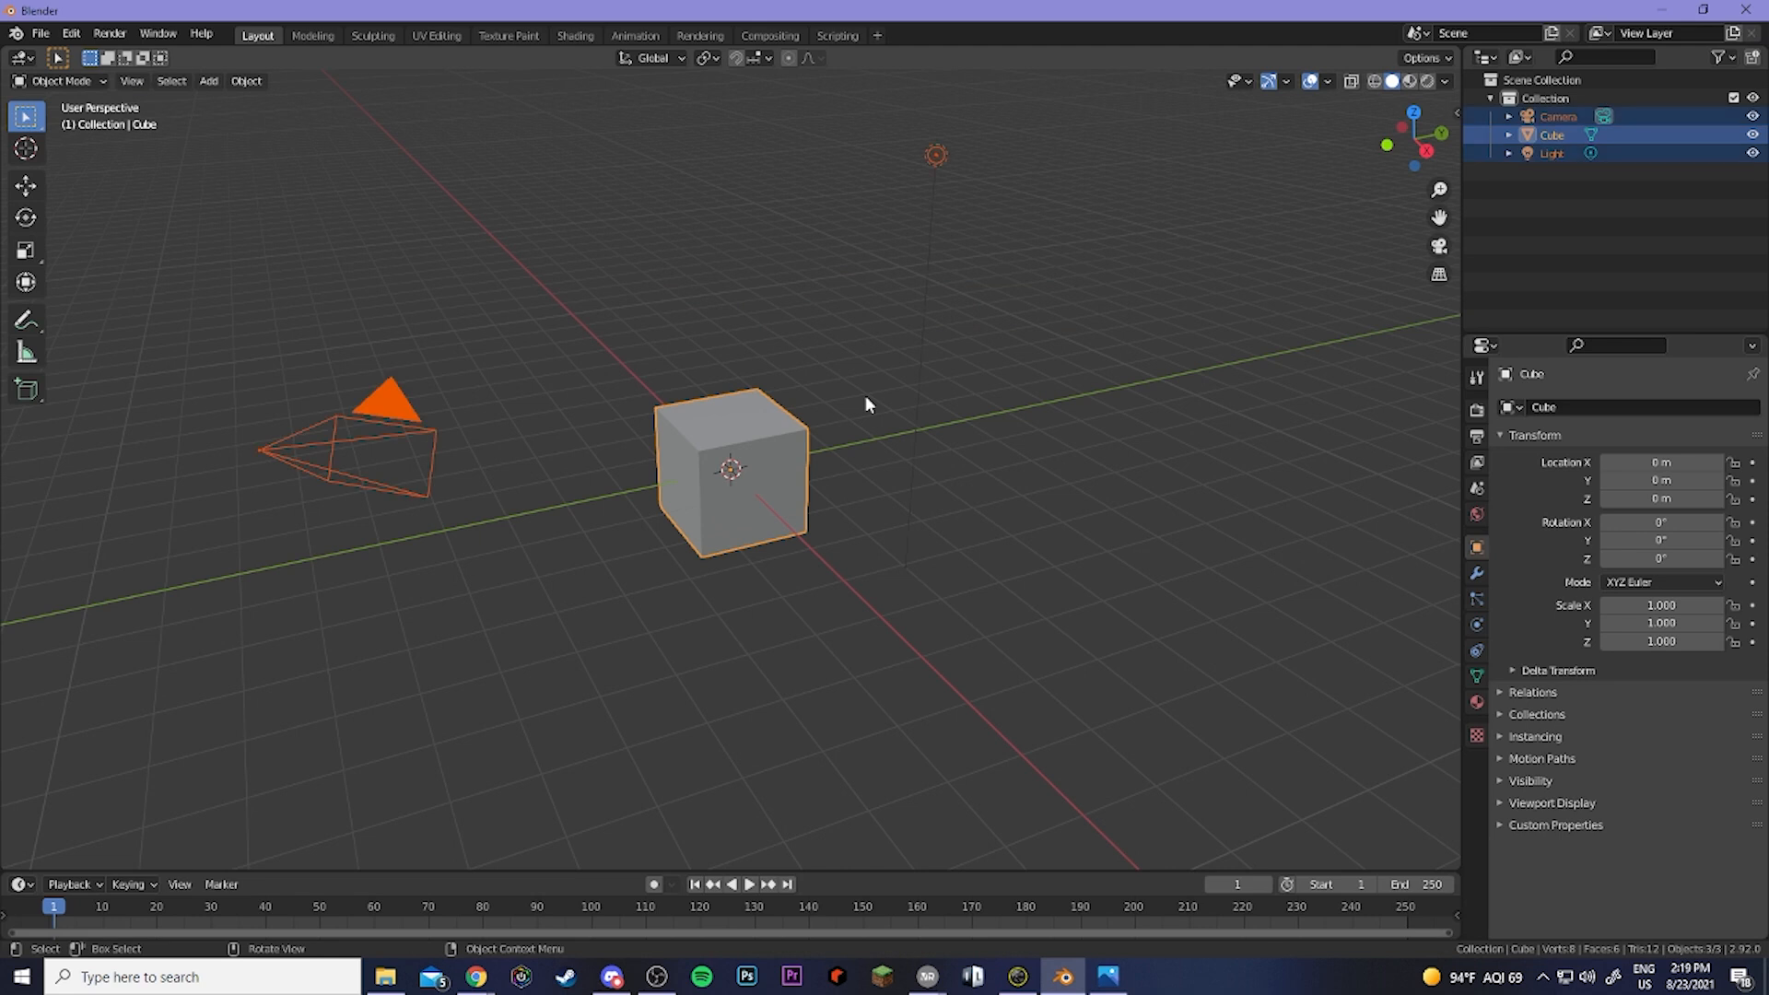
key(Delete)
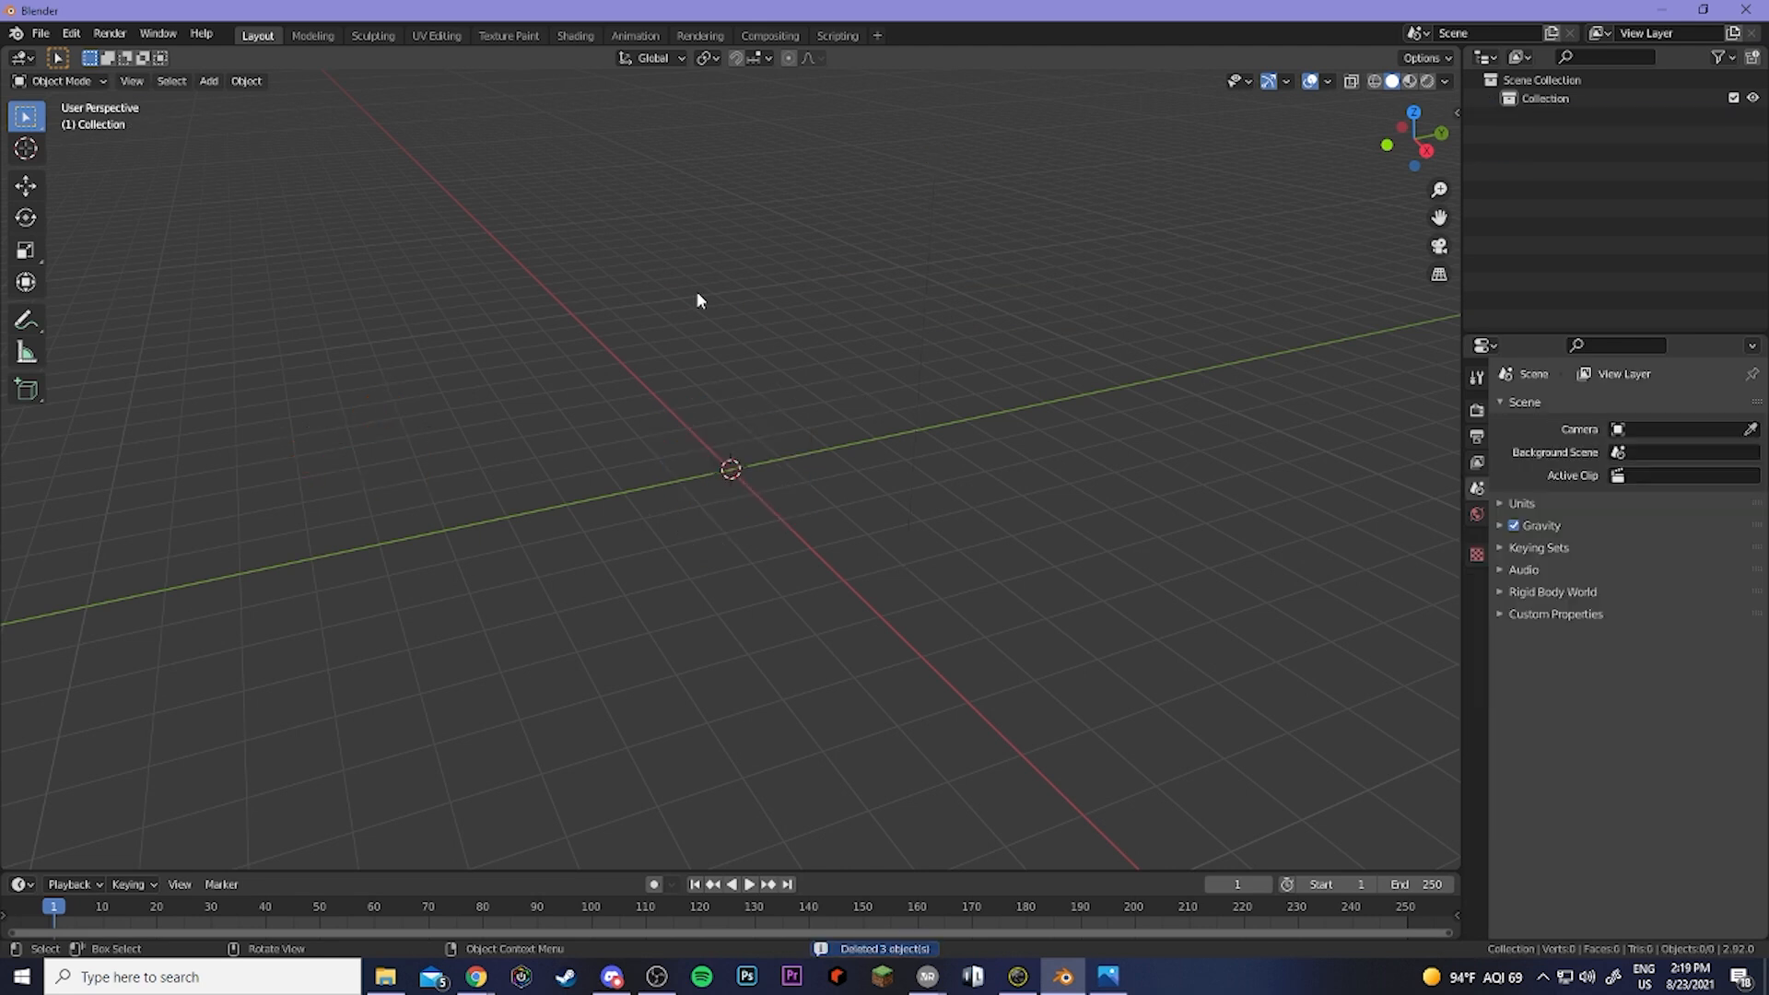
Check the Cats Blender Plugin's activation in the add-on preferences.
click(68, 38)
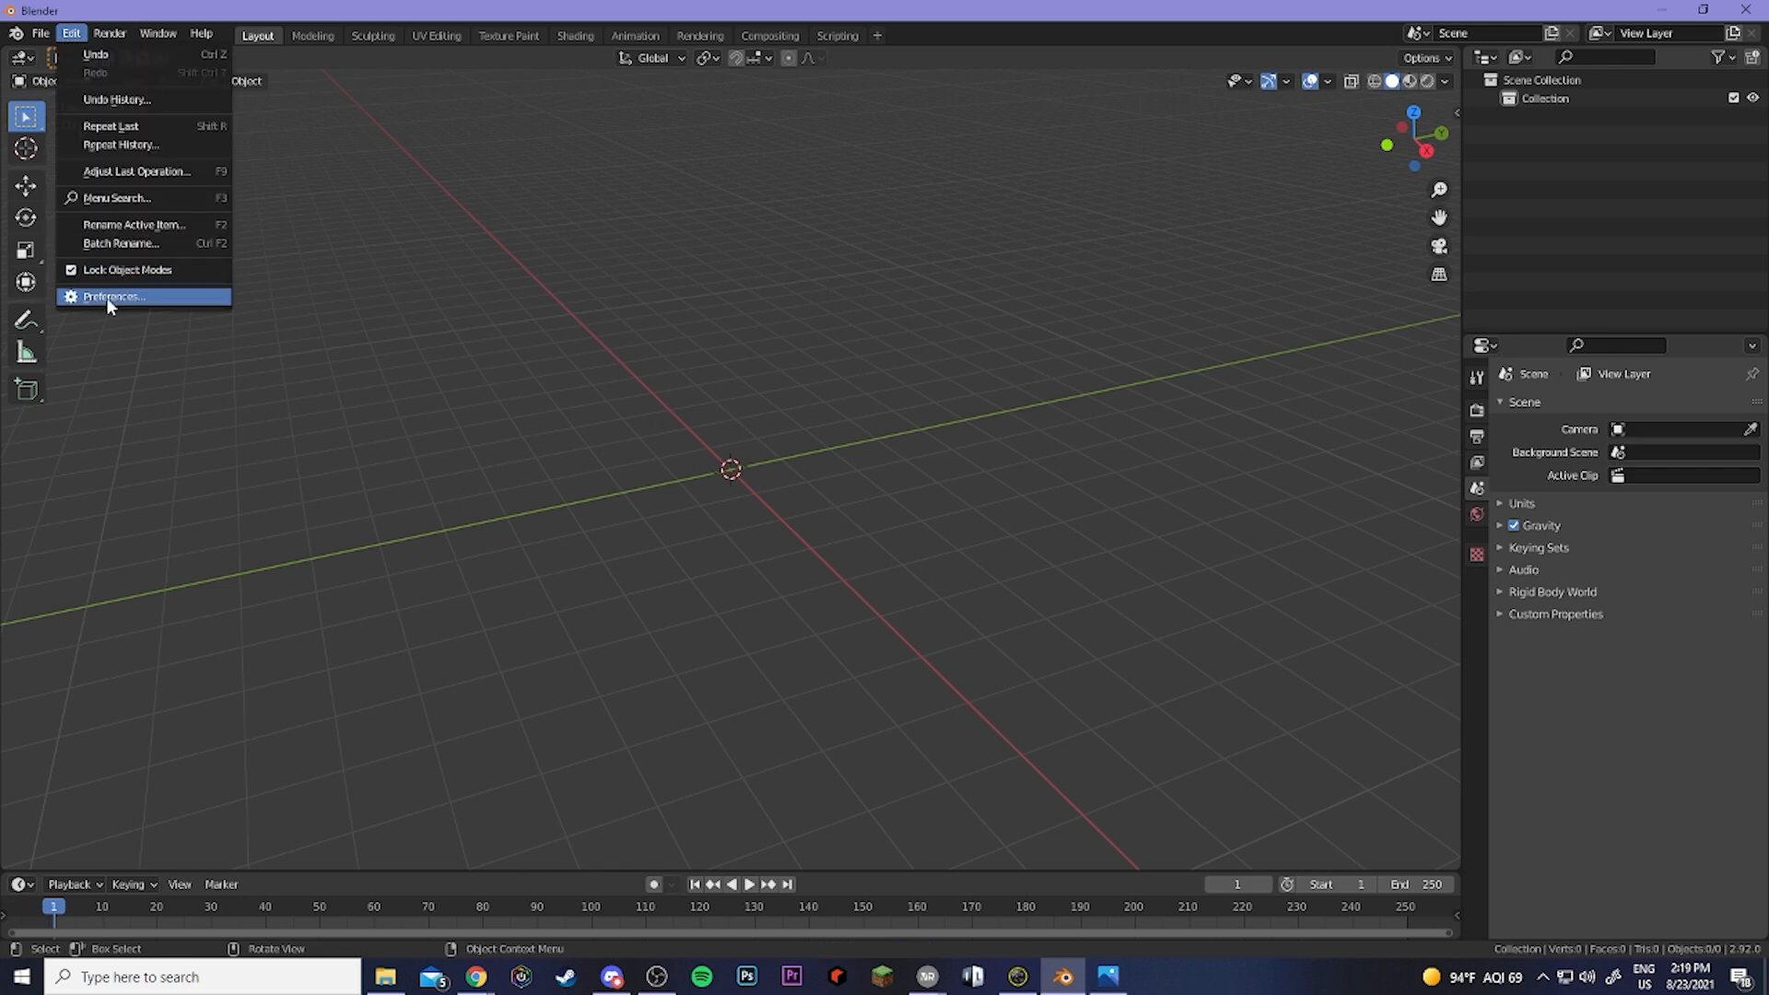
click(108, 297)
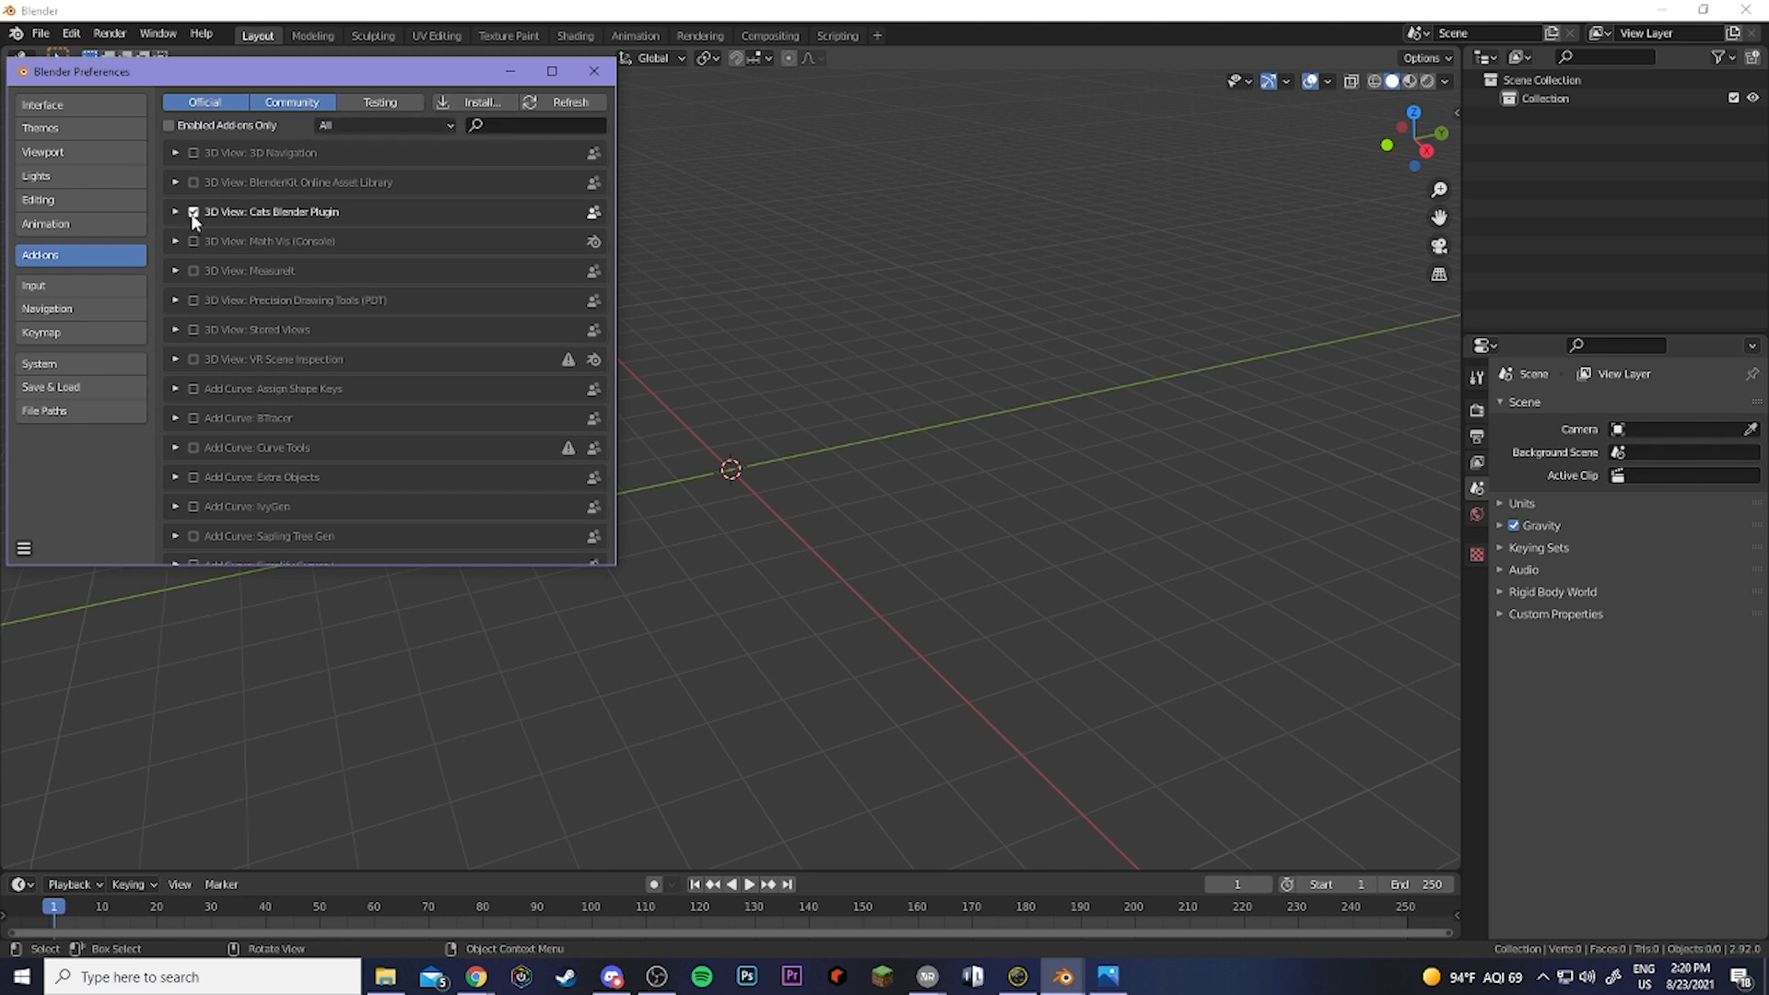
click(595, 71)
Import the PHIAbodysuit VRM model into the empty scene.
click(38, 40)
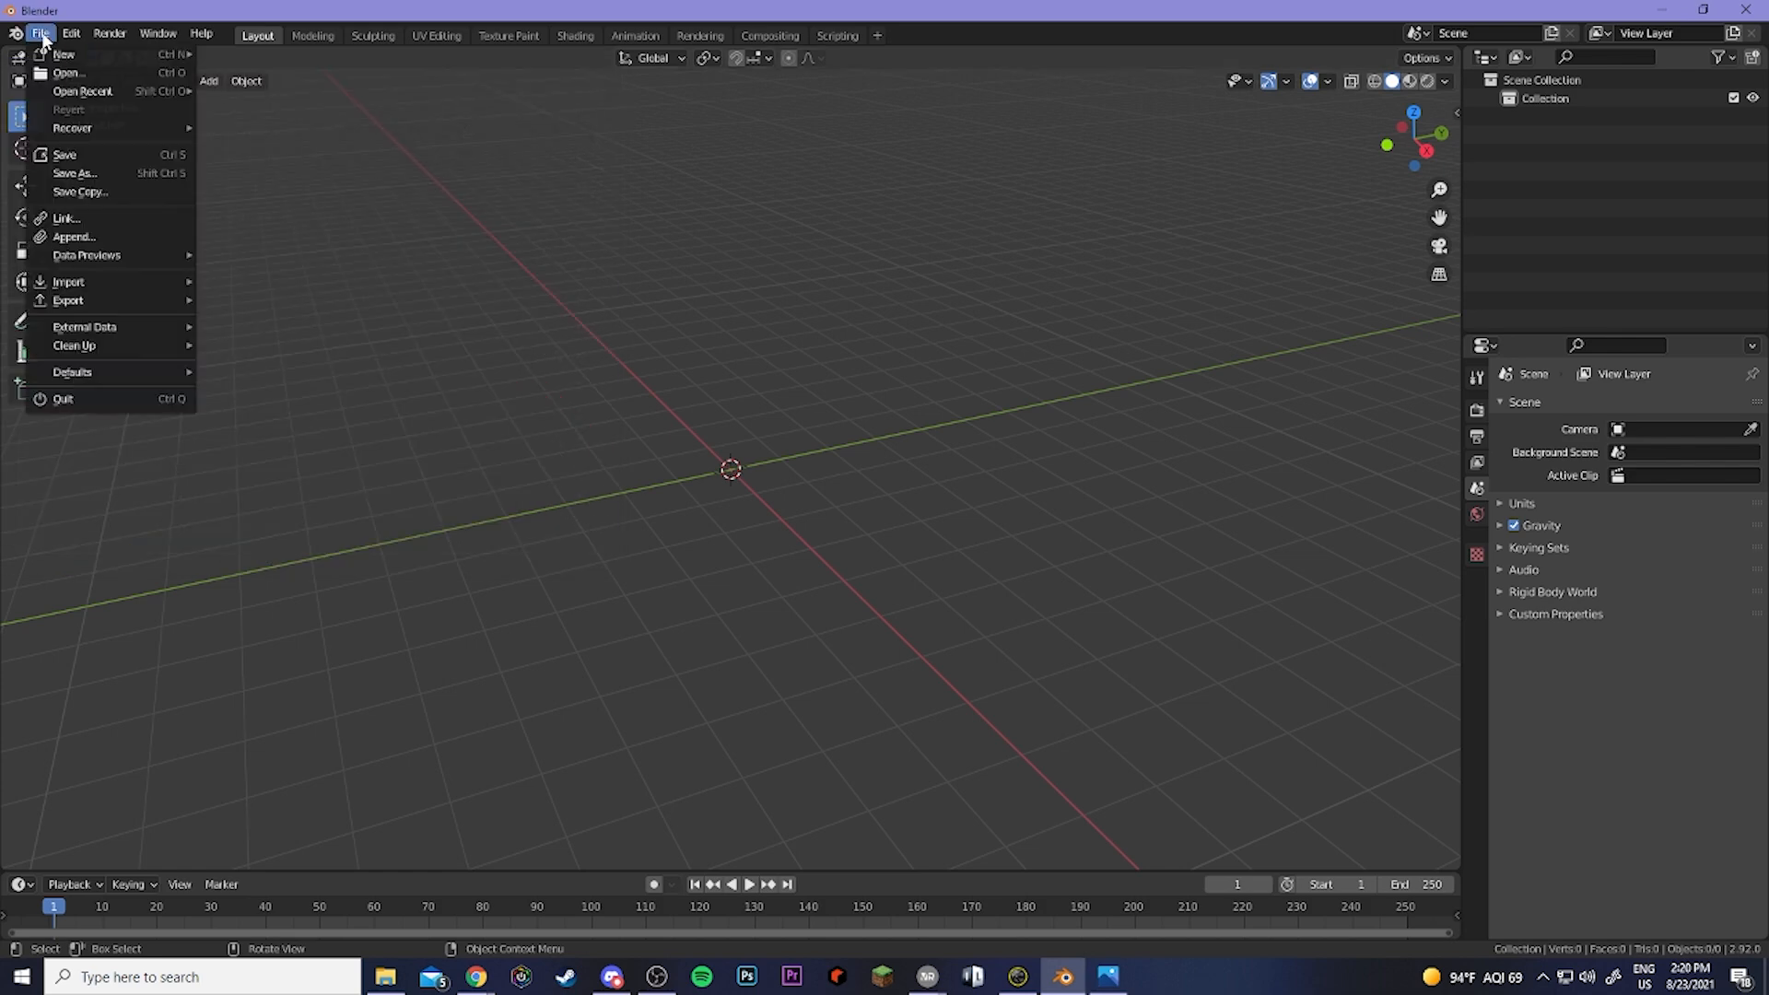
mouse_move(69, 282)
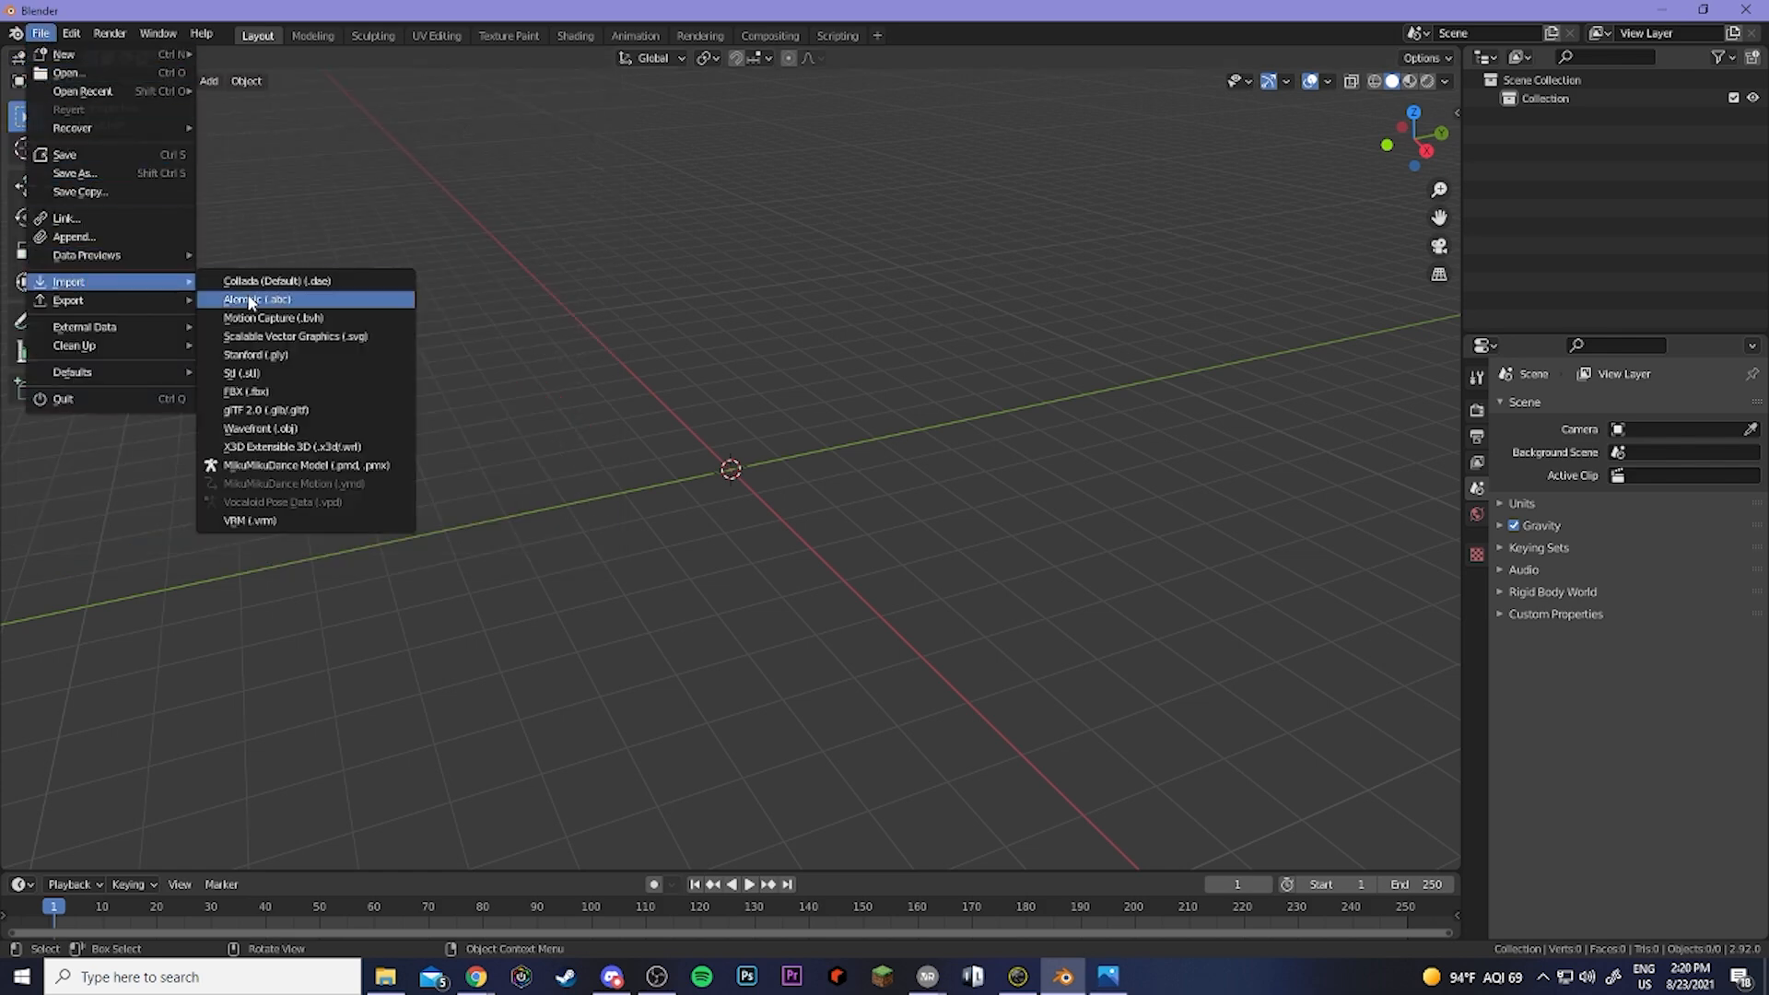
click(258, 520)
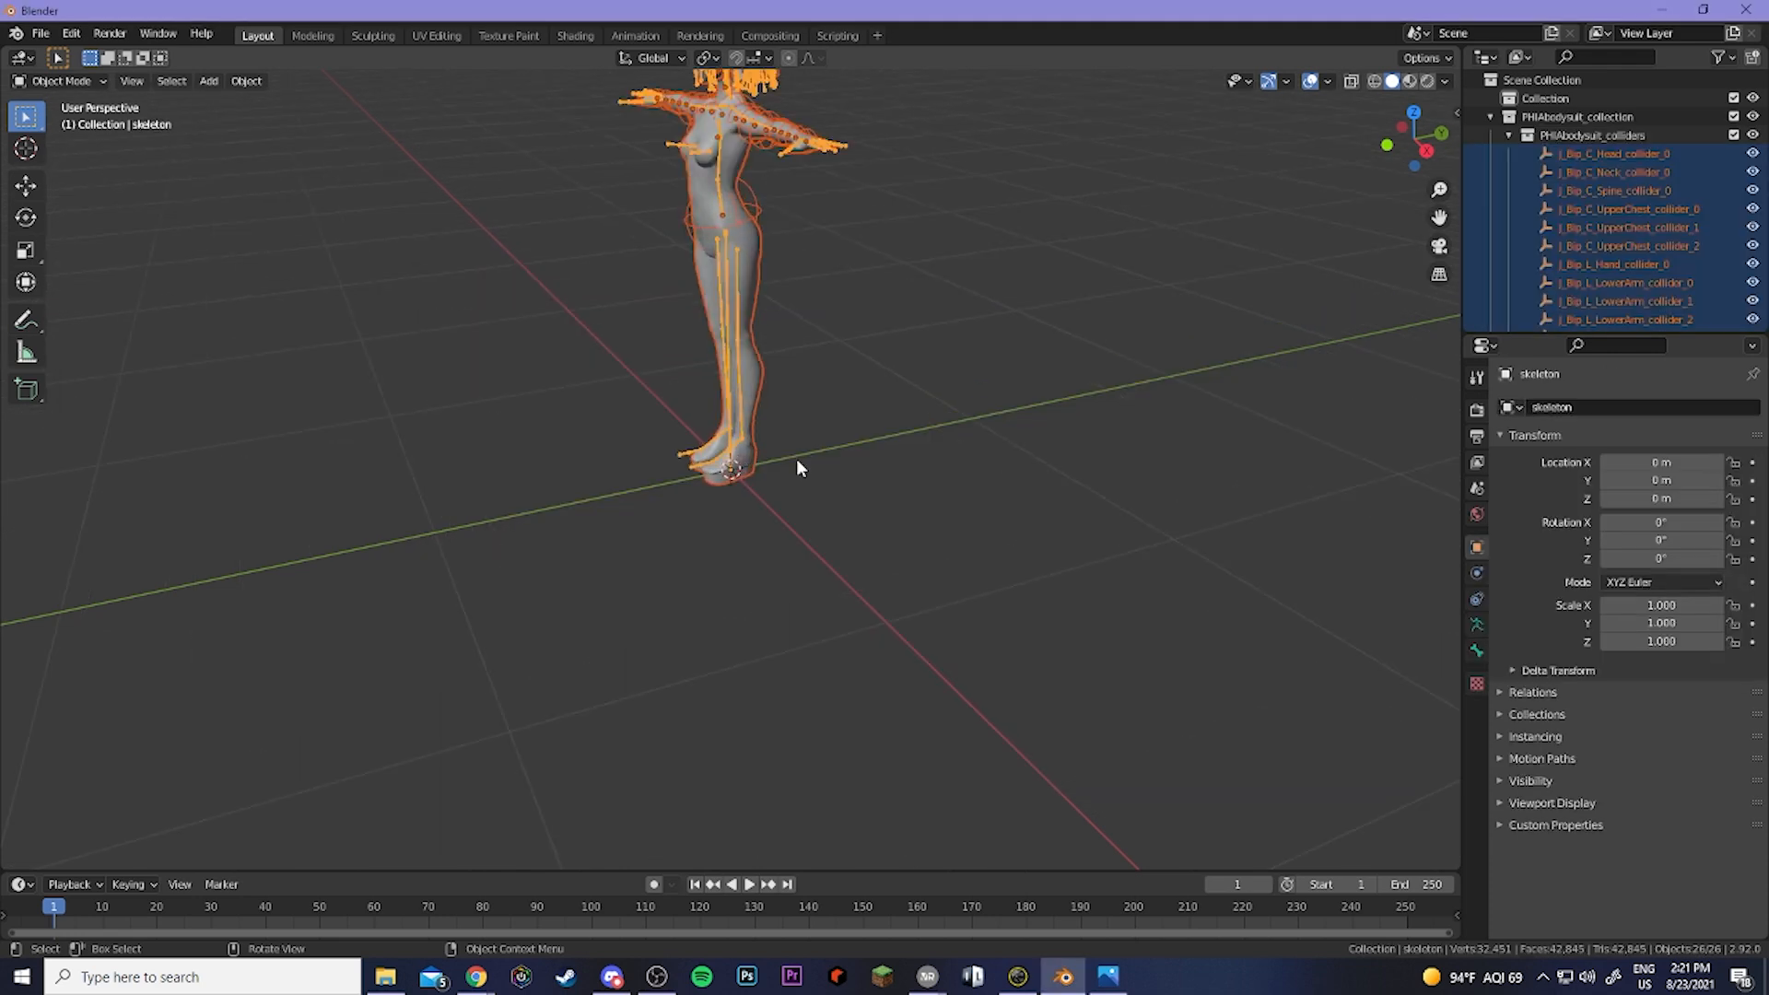
Run the CATS Fix Model operation on the imported character.
scroll(796, 457, up, 5)
right_click(866, 440)
middle_drag(847, 358, 925, 368)
scroll(979, 296, down, 7)
scroll(925, 389, up, 4)
middle_drag(925, 434, 857, 405)
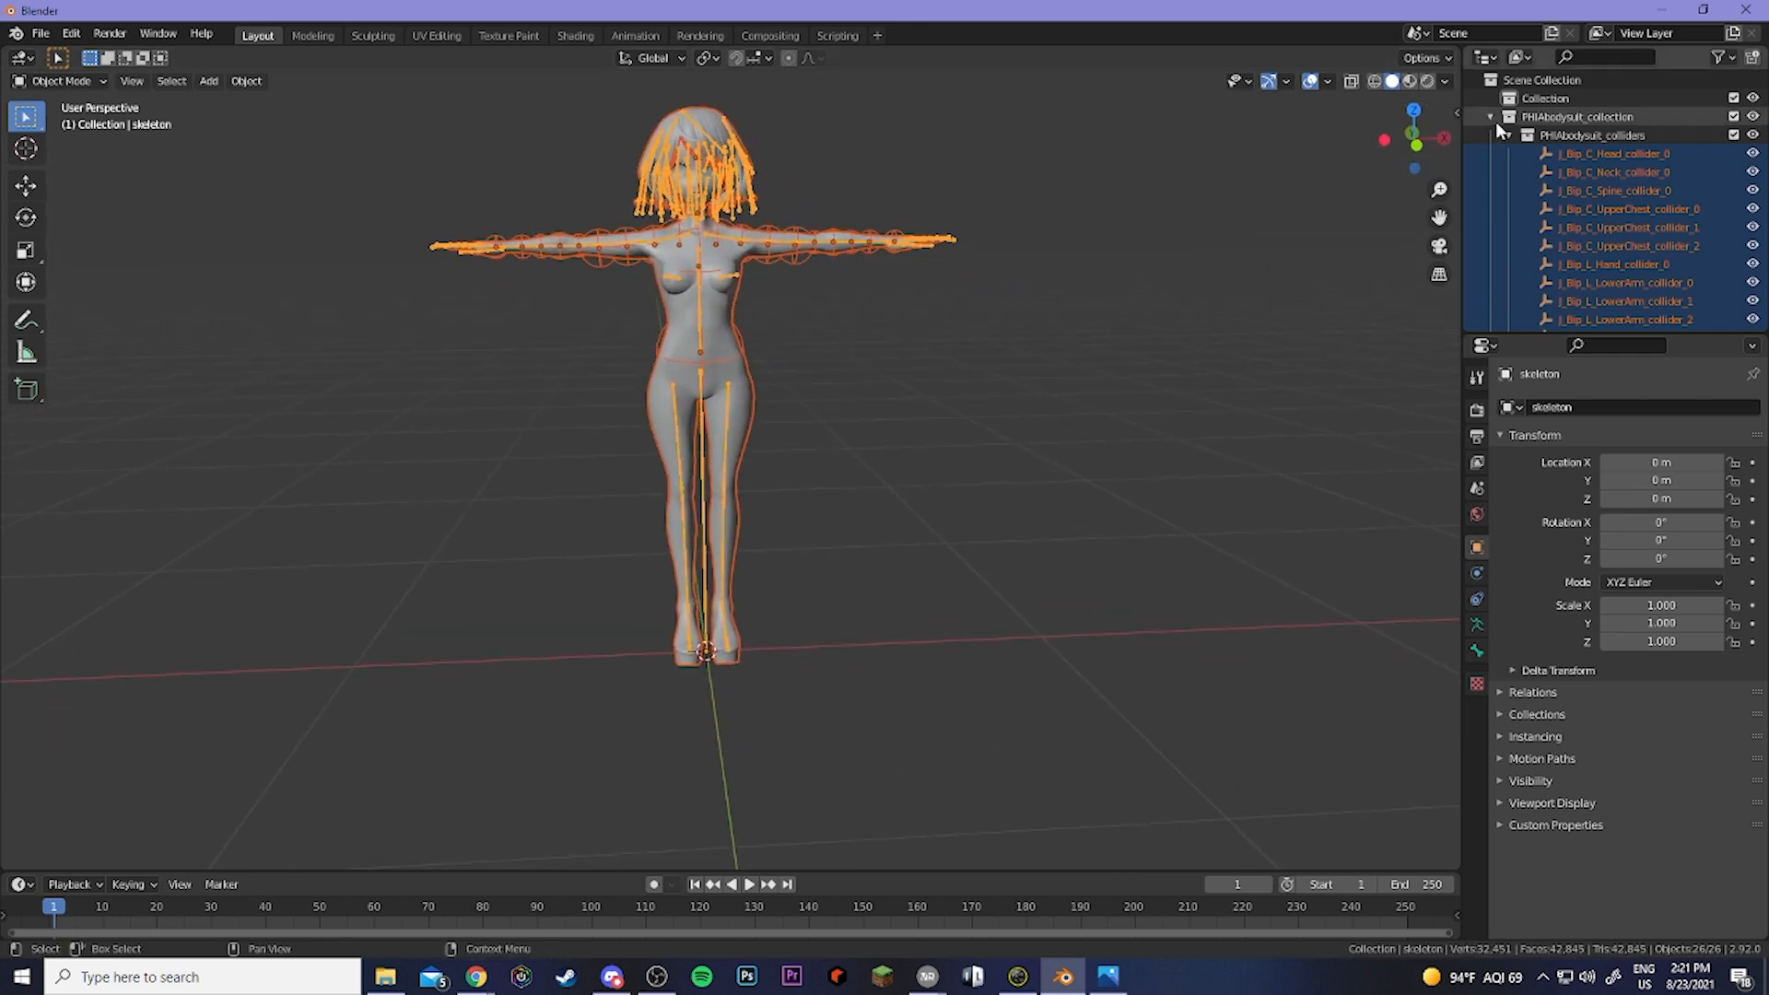
click(1457, 113)
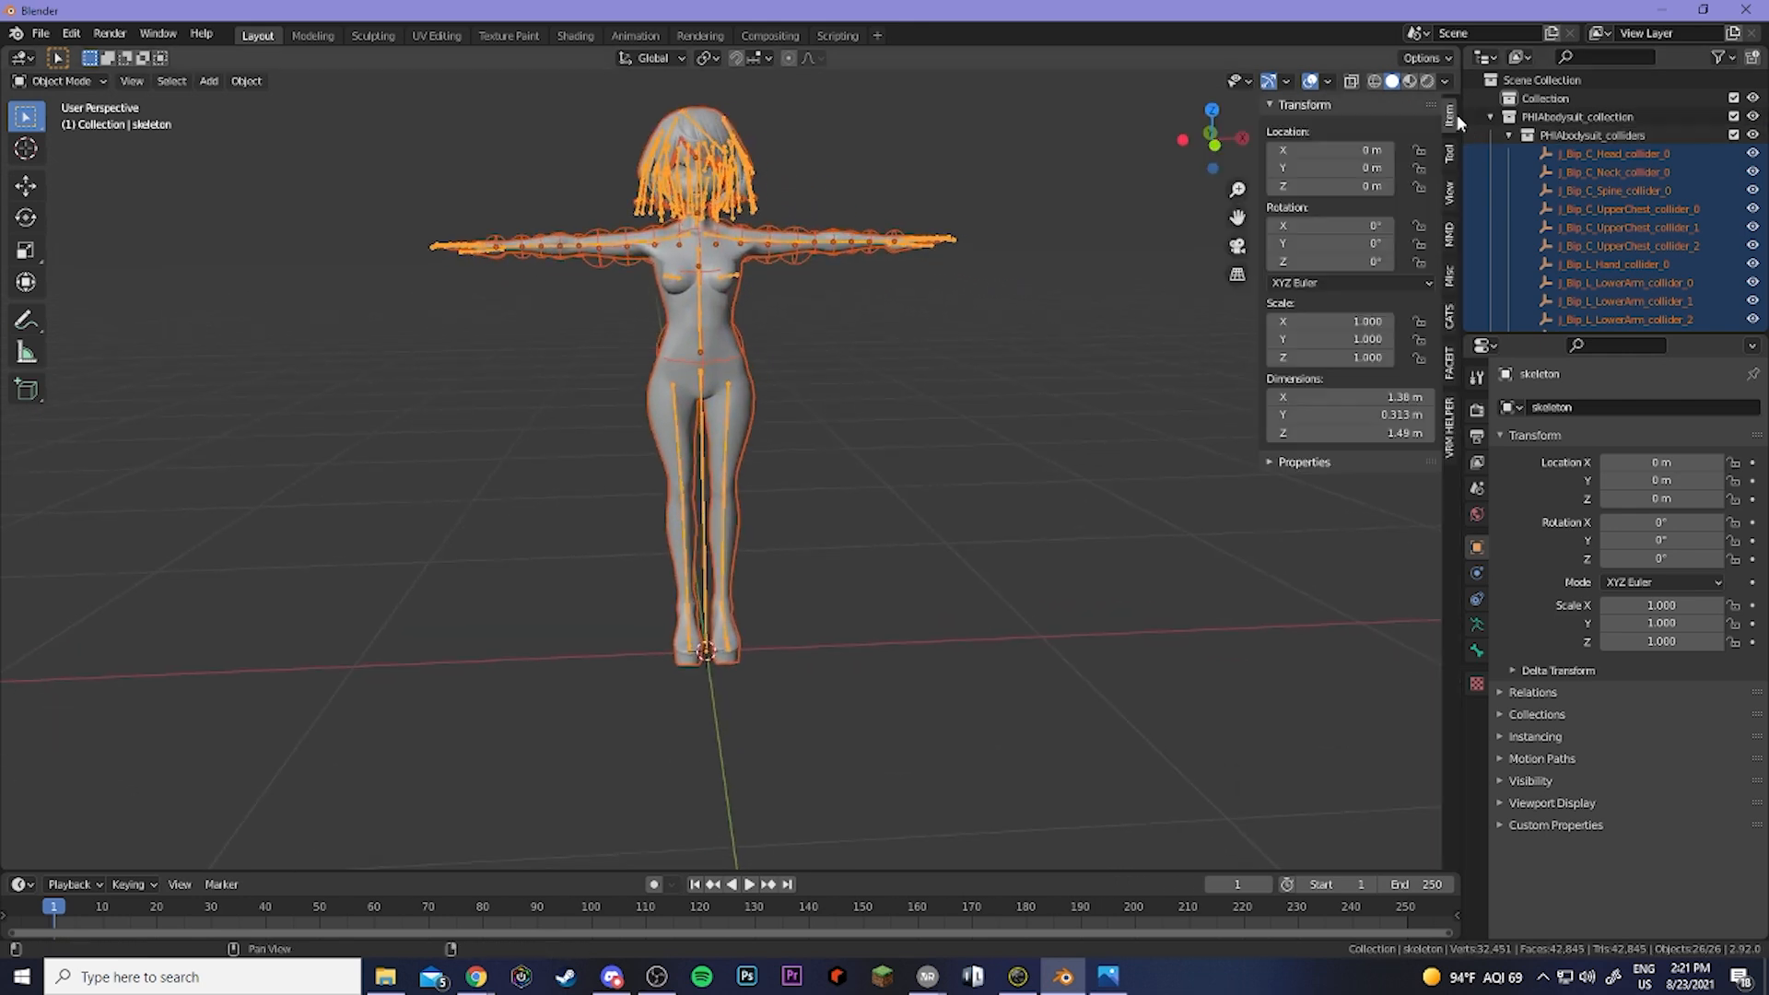
click(1450, 320)
click(1370, 178)
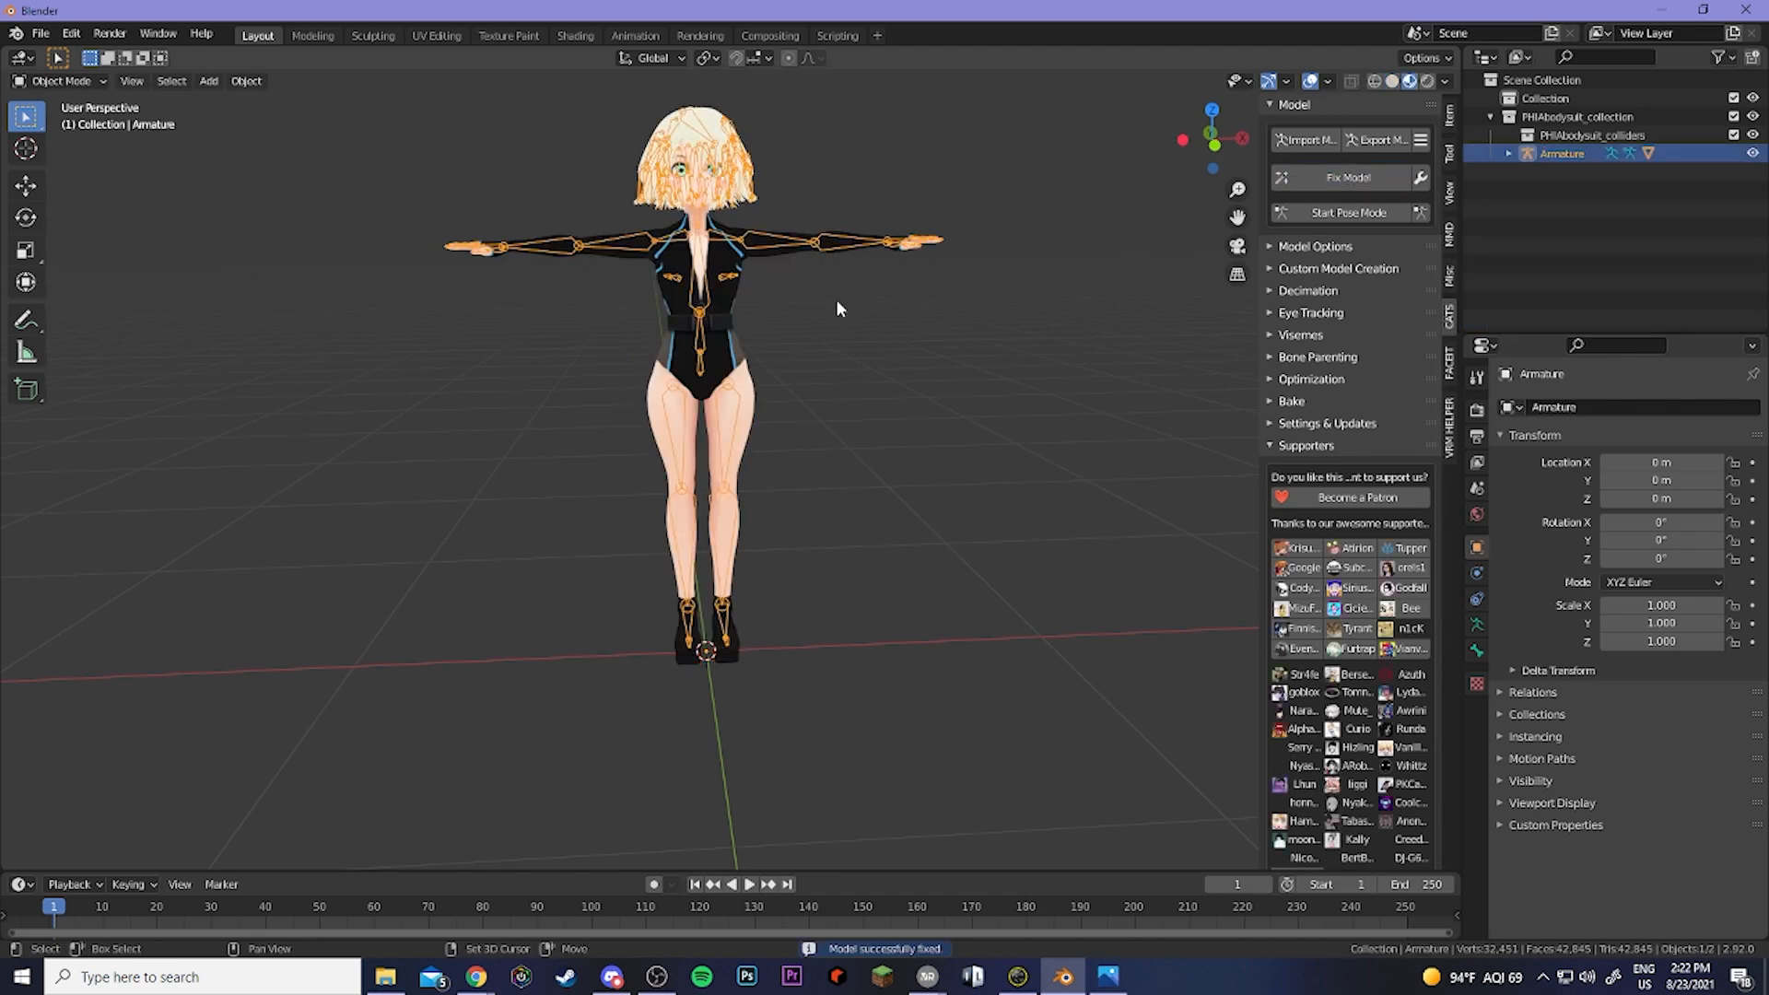
middle_drag(837, 320, 873, 340)
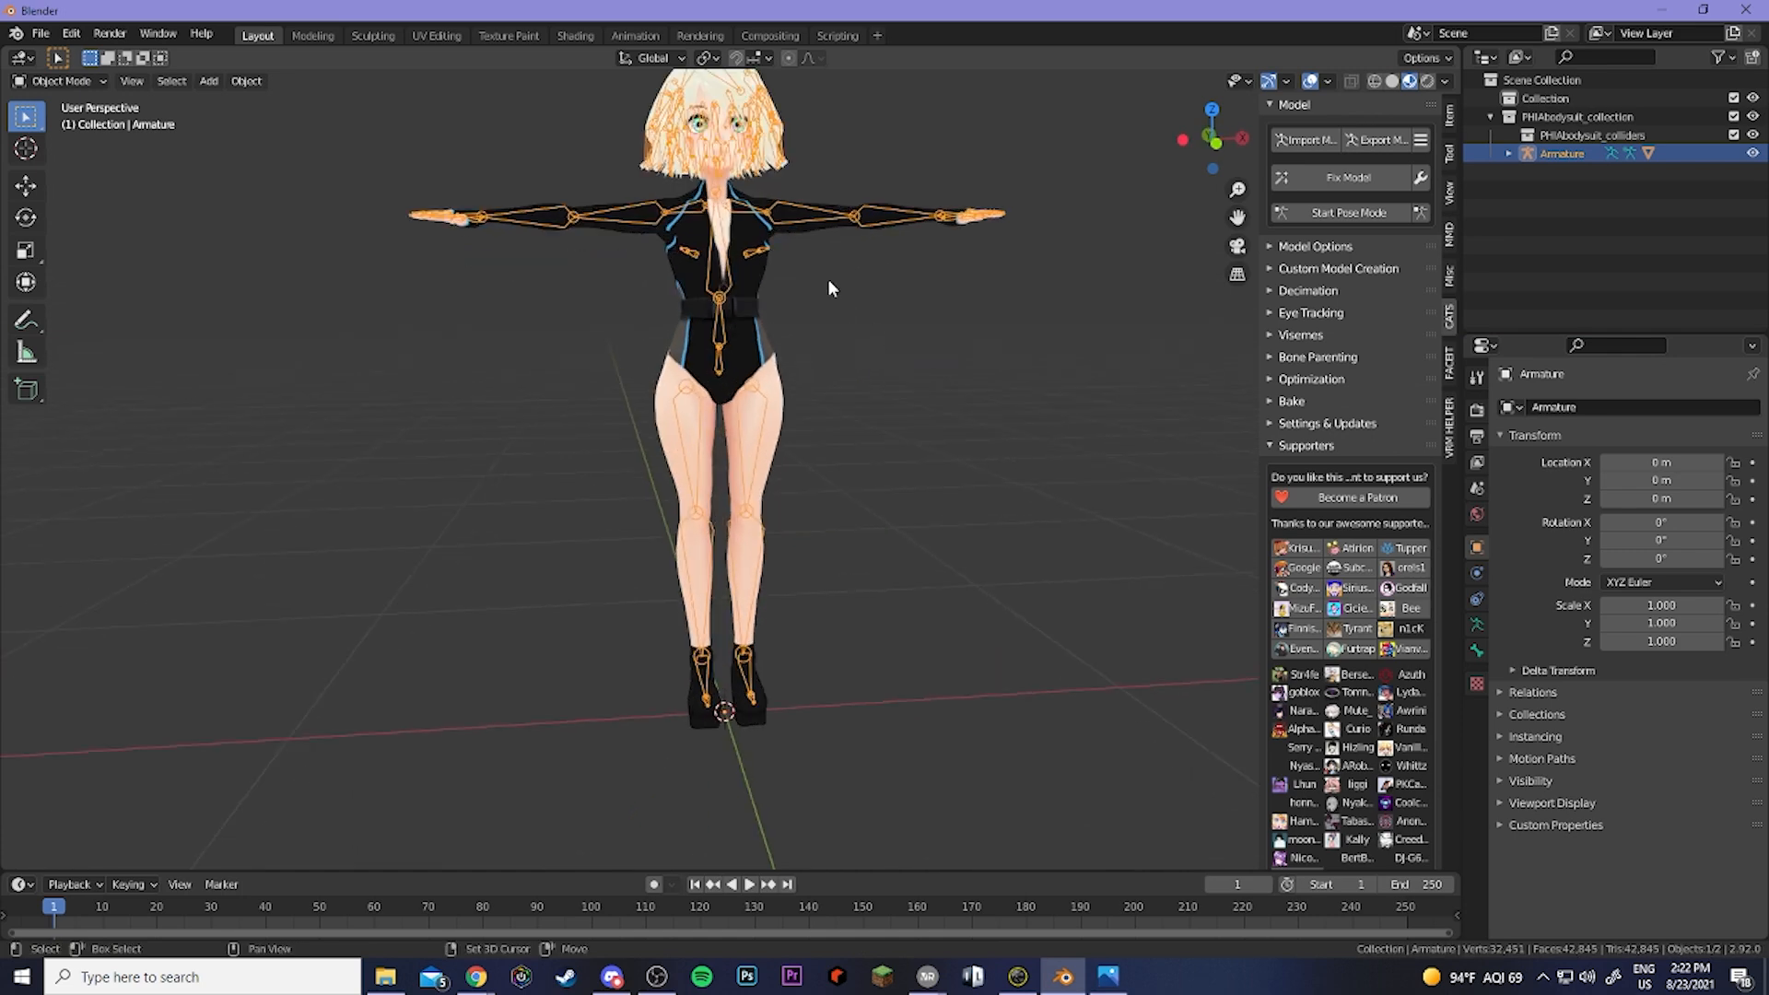
scroll(828, 273, up, 5)
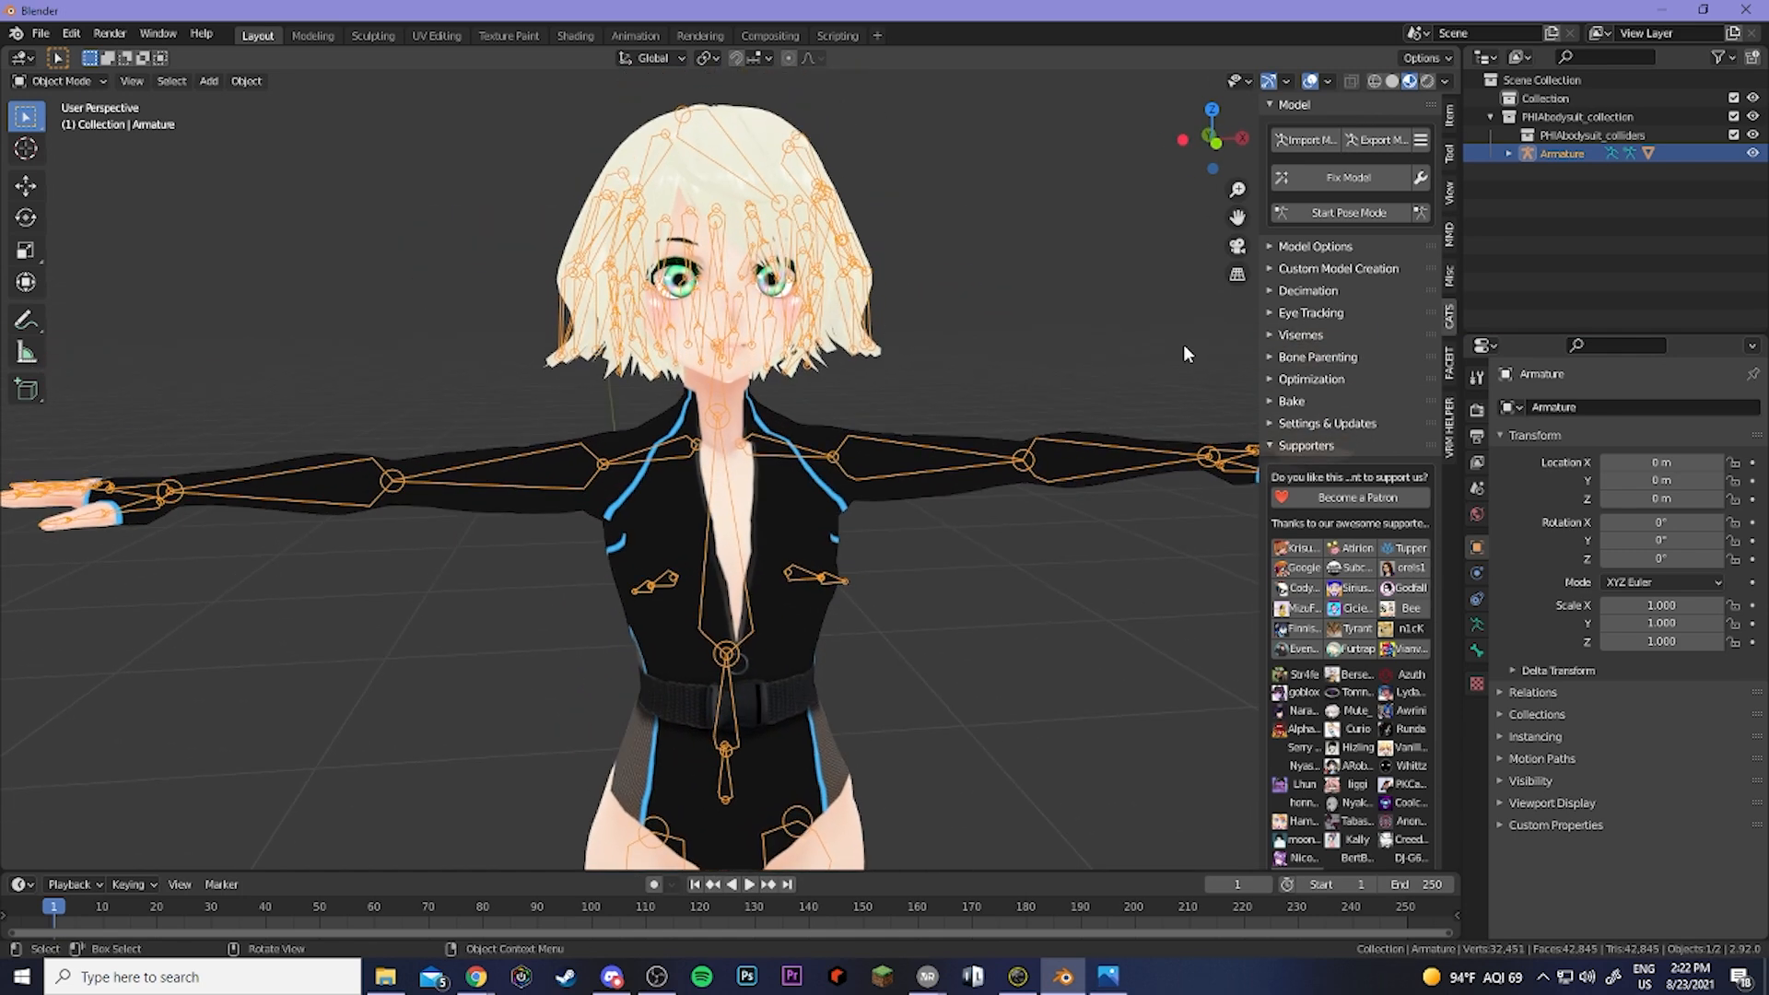
Create the model's eye tracking with the preset bones and blink shapes, and generate its visemes from MTH A, MTH U and MTH I.
click(1270, 311)
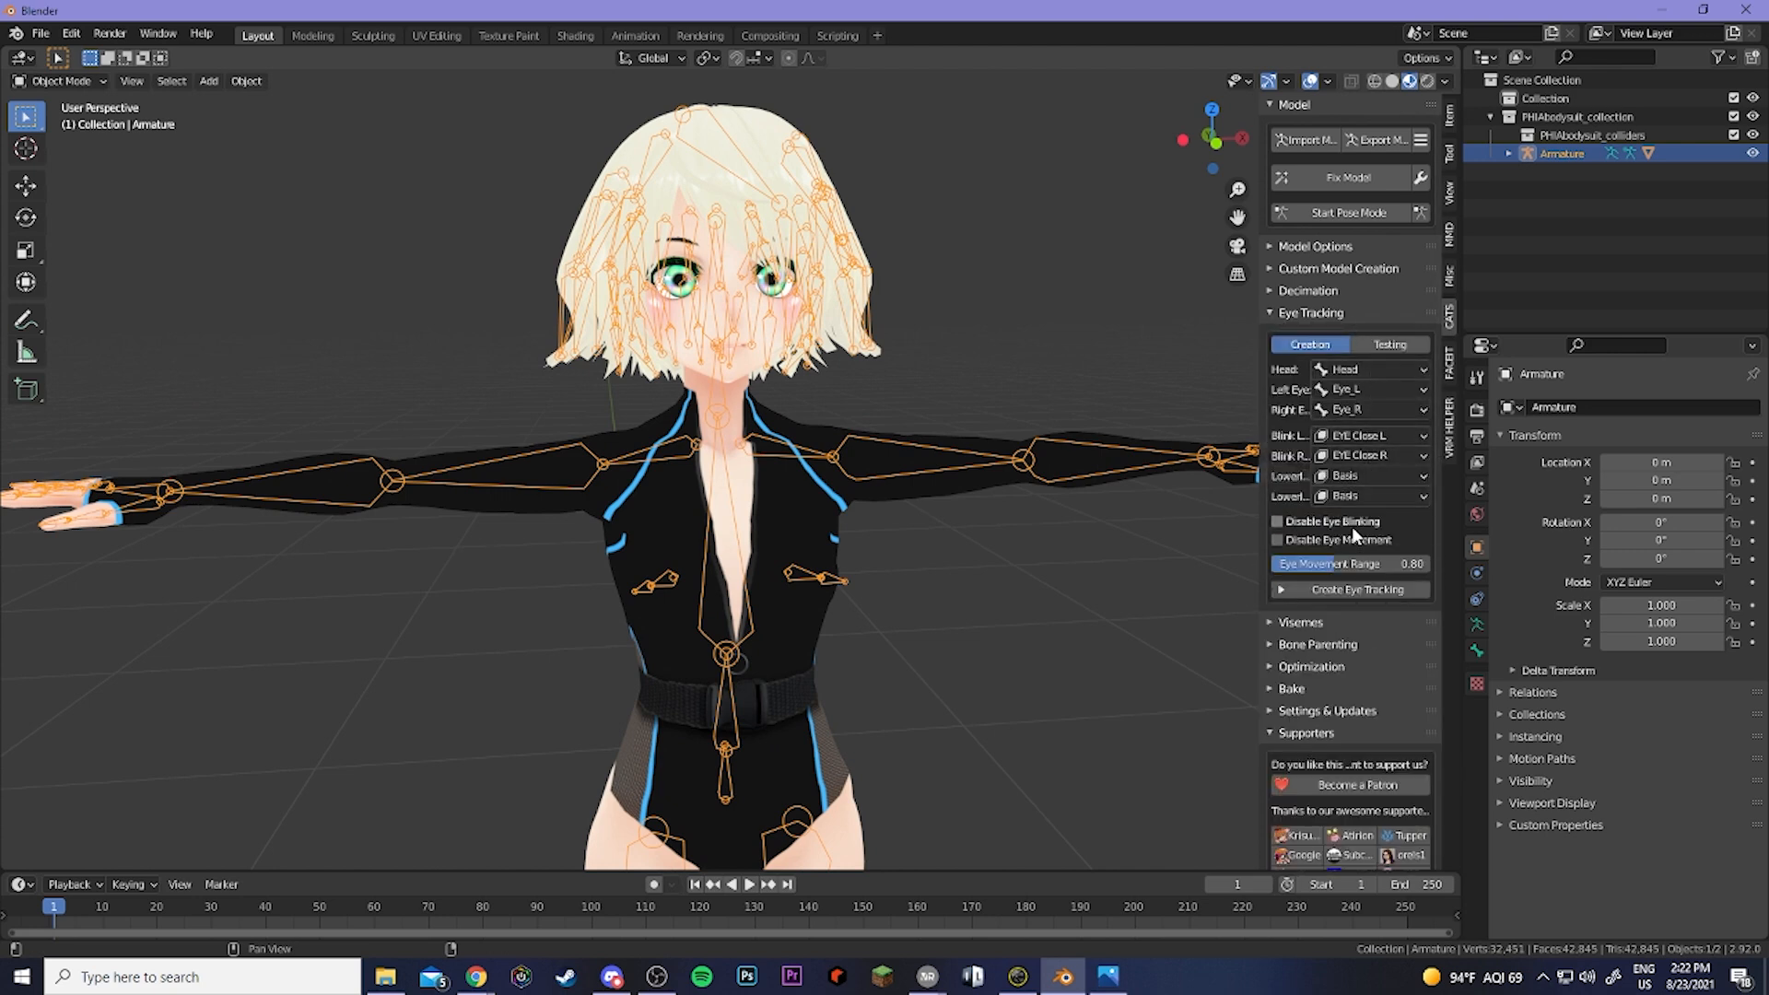
click(1355, 594)
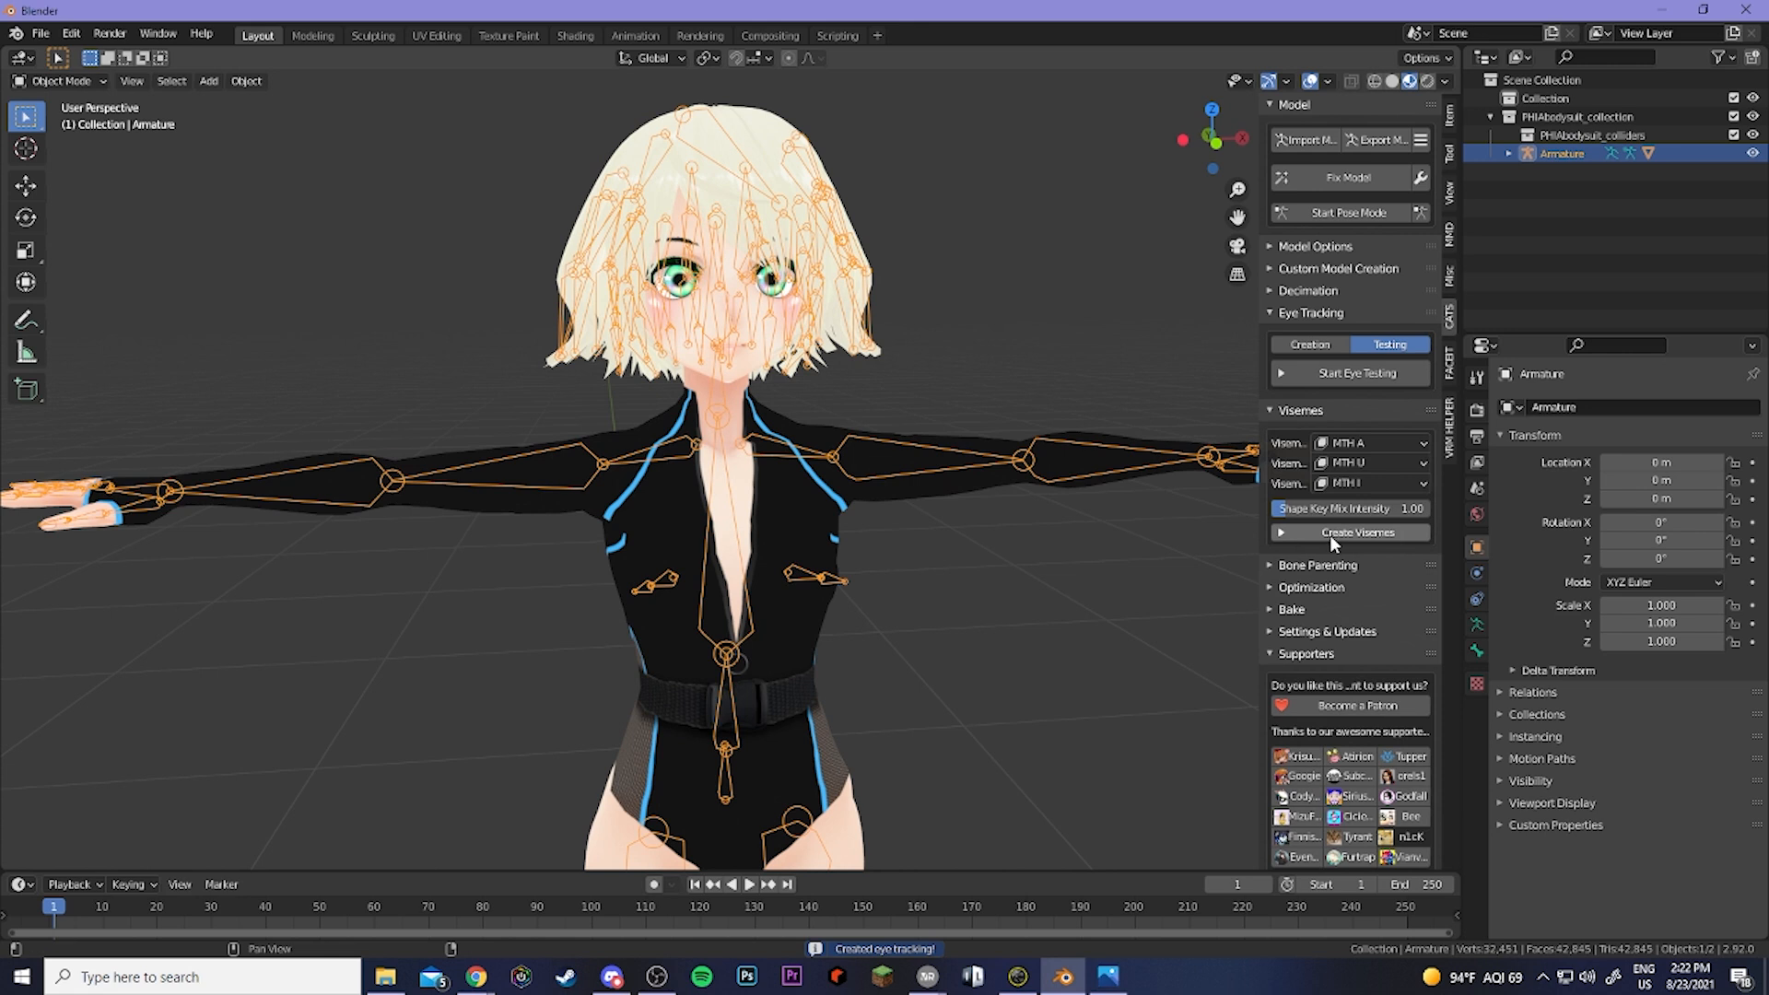
click(1332, 535)
click(1270, 408)
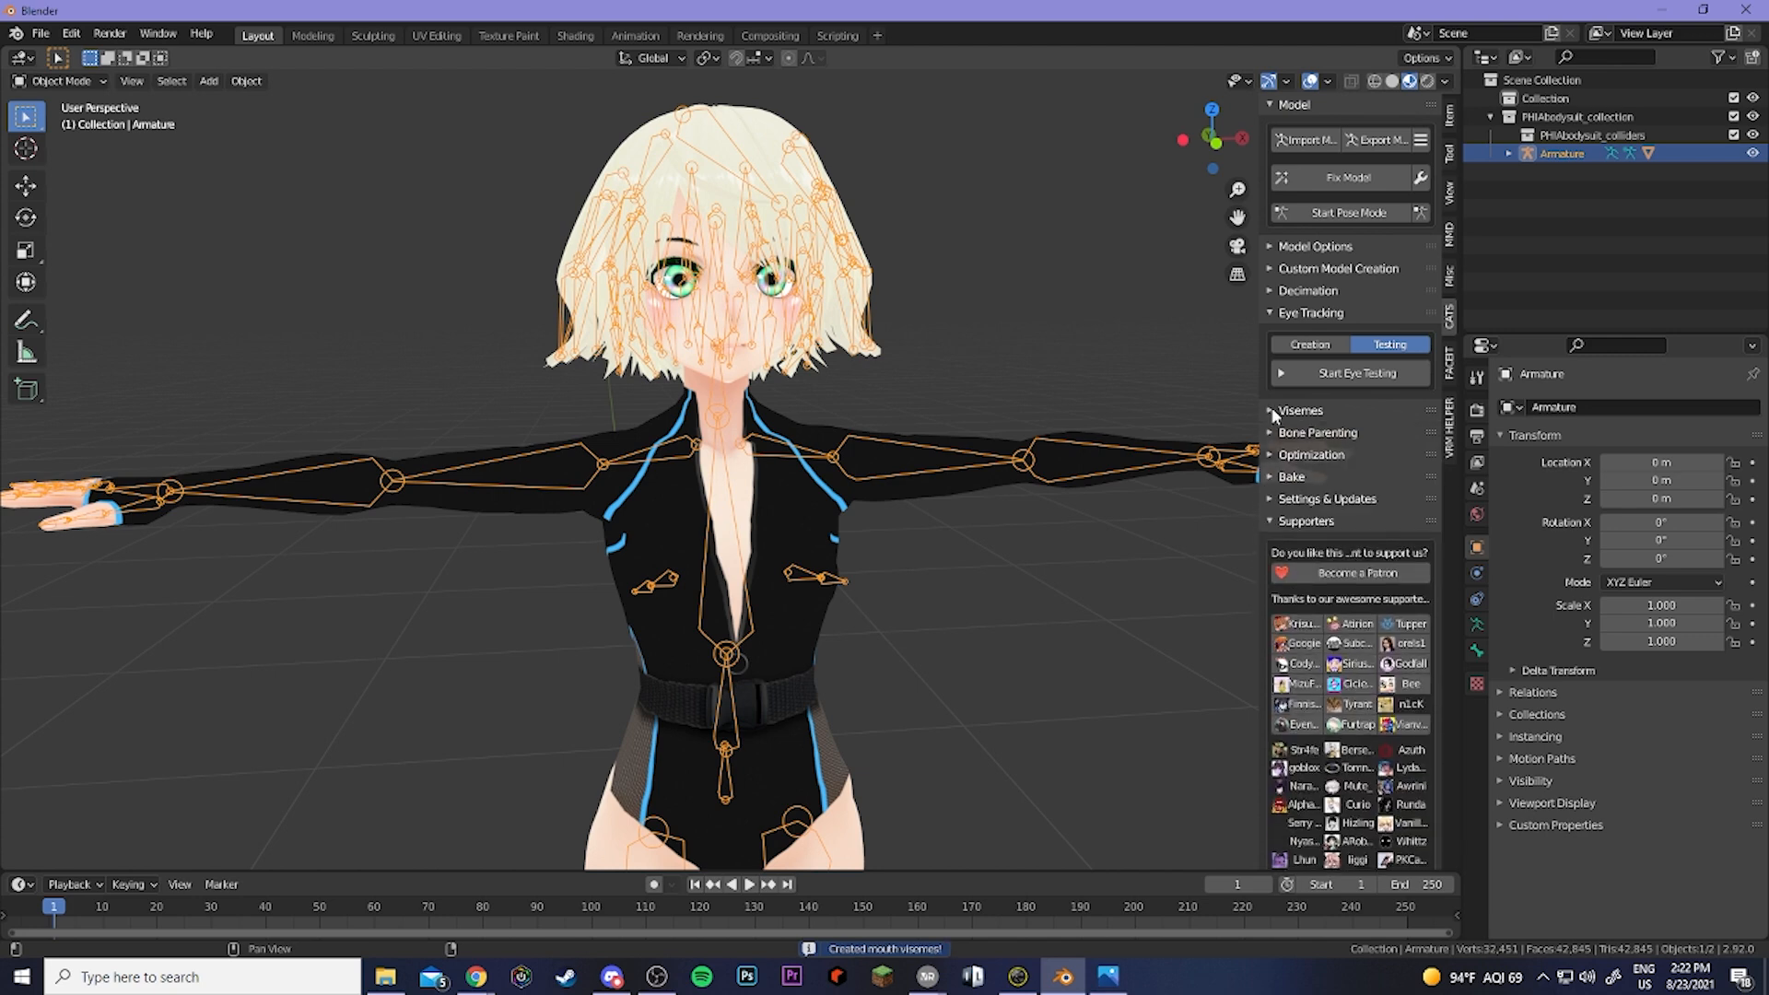
click(1272, 314)
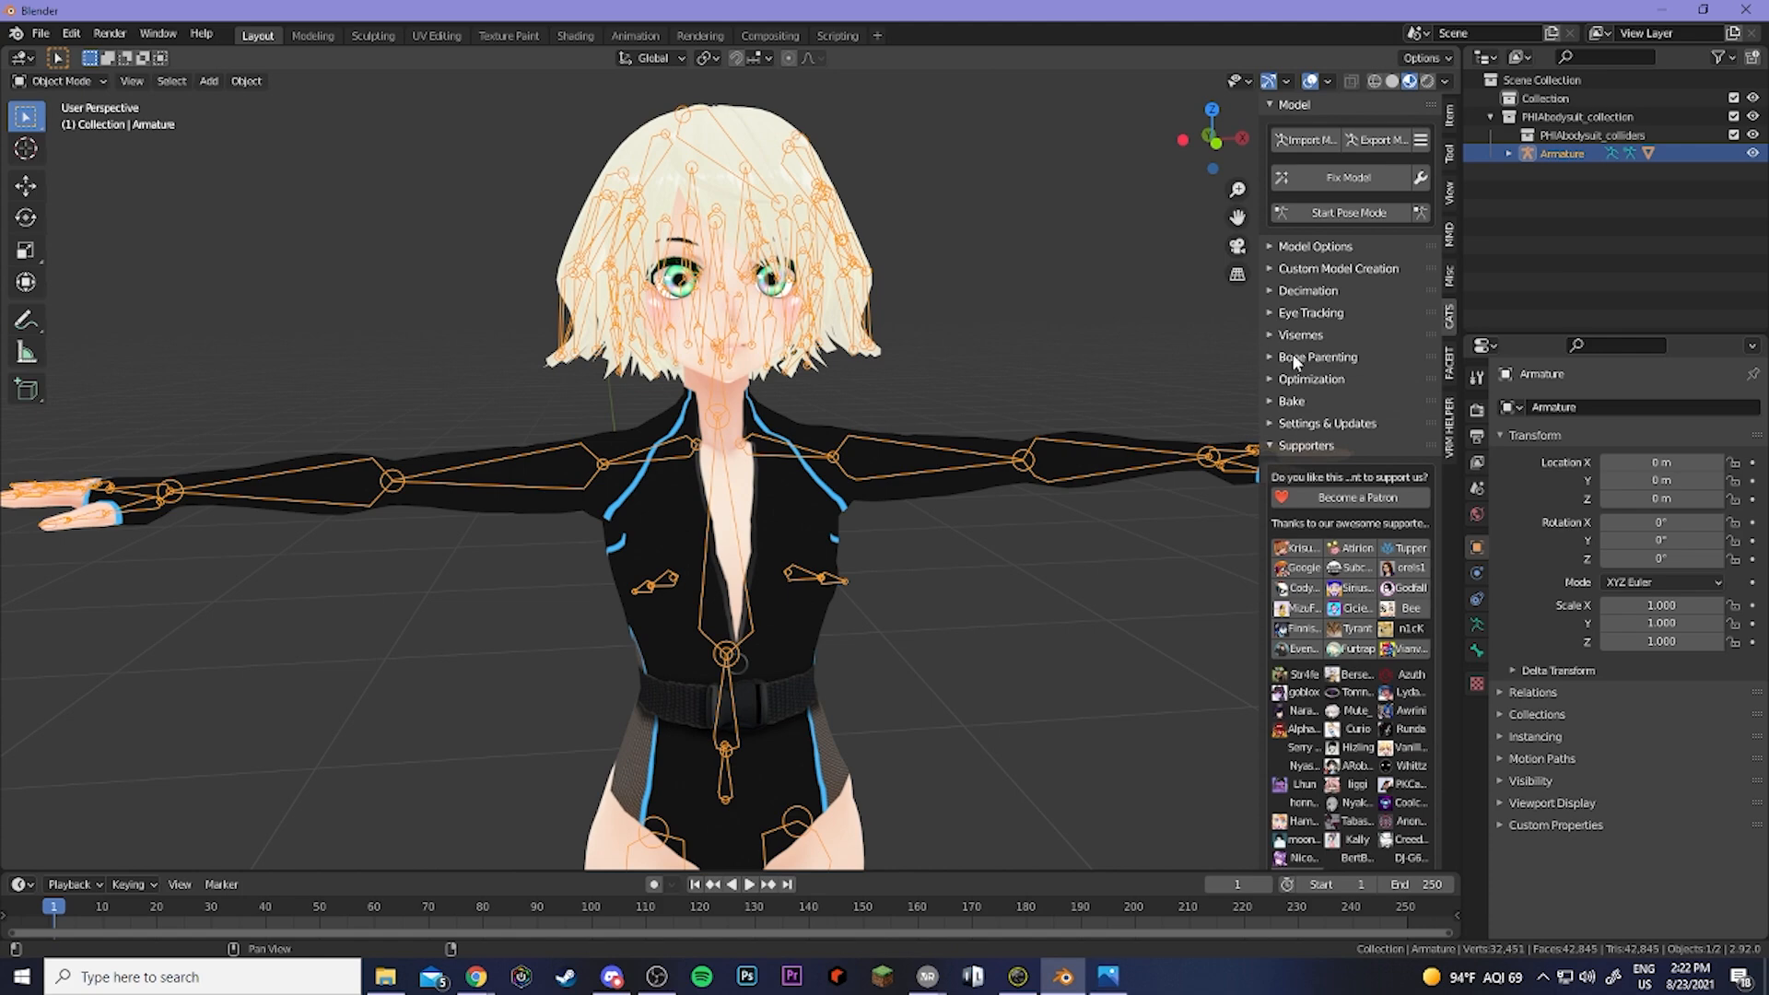
Examine the whole character and its armature, from the head and torso down to the legs and feet.
scroll(1272, 359, down, 1)
mouse_move(922, 452)
middle_down()
mouse_move(588, 455)
mouse_move(865, 443)
mouse_move(834, 438)
mouse_move(903, 461)
middle_up()
scroll(836, 443, down, 3)
scroll(859, 446, up, 3)
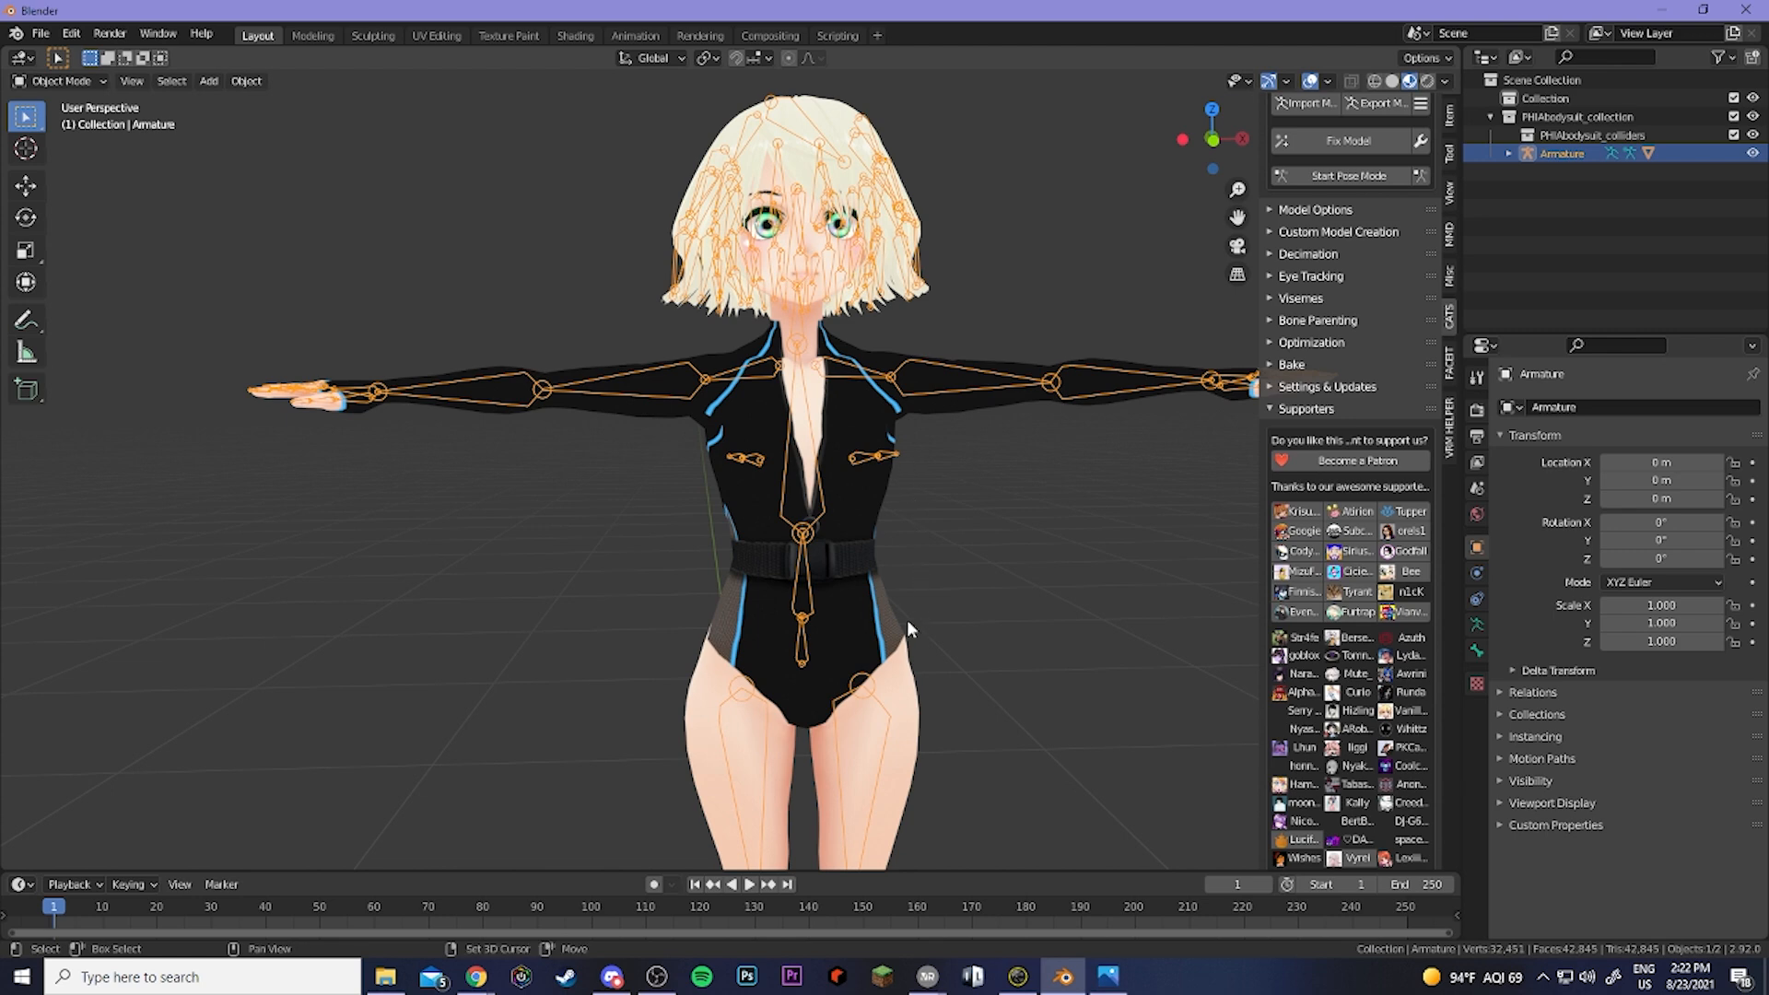
shift+middle_drag(909, 621, 869, 542)
scroll(870, 553, down, 3)
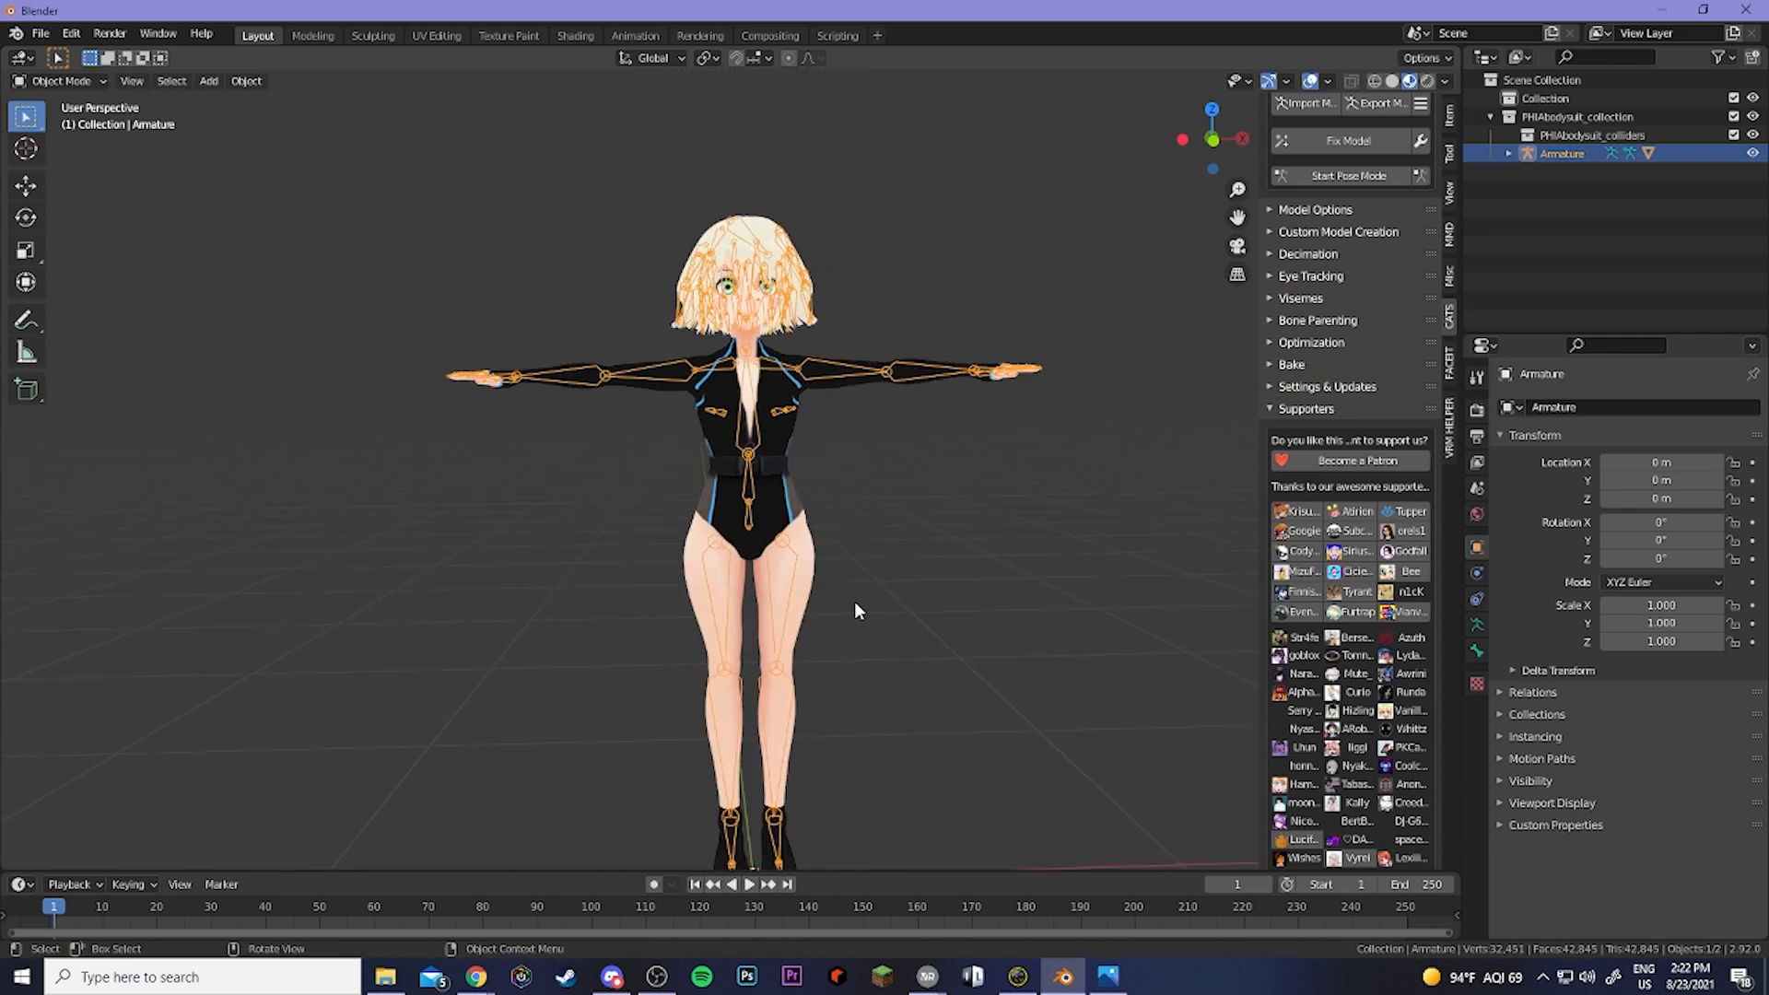
scroll(846, 590, up, 2)
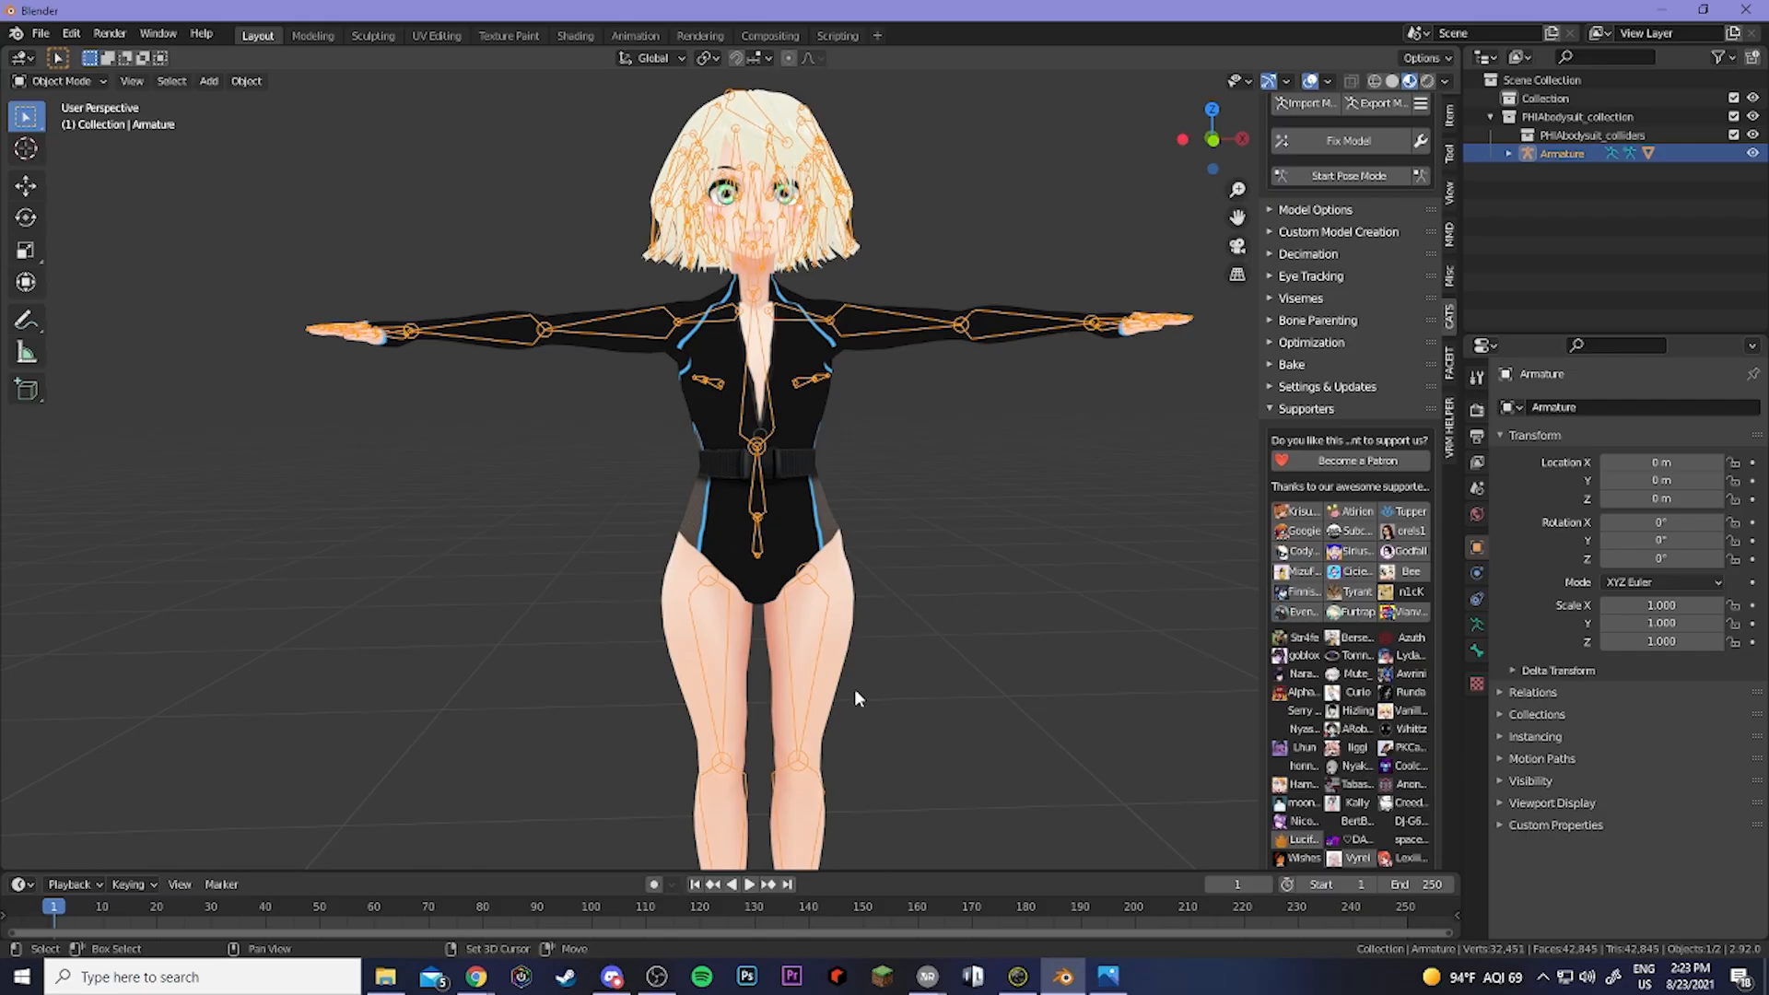
shift+middle_drag(854, 689, 816, 467)
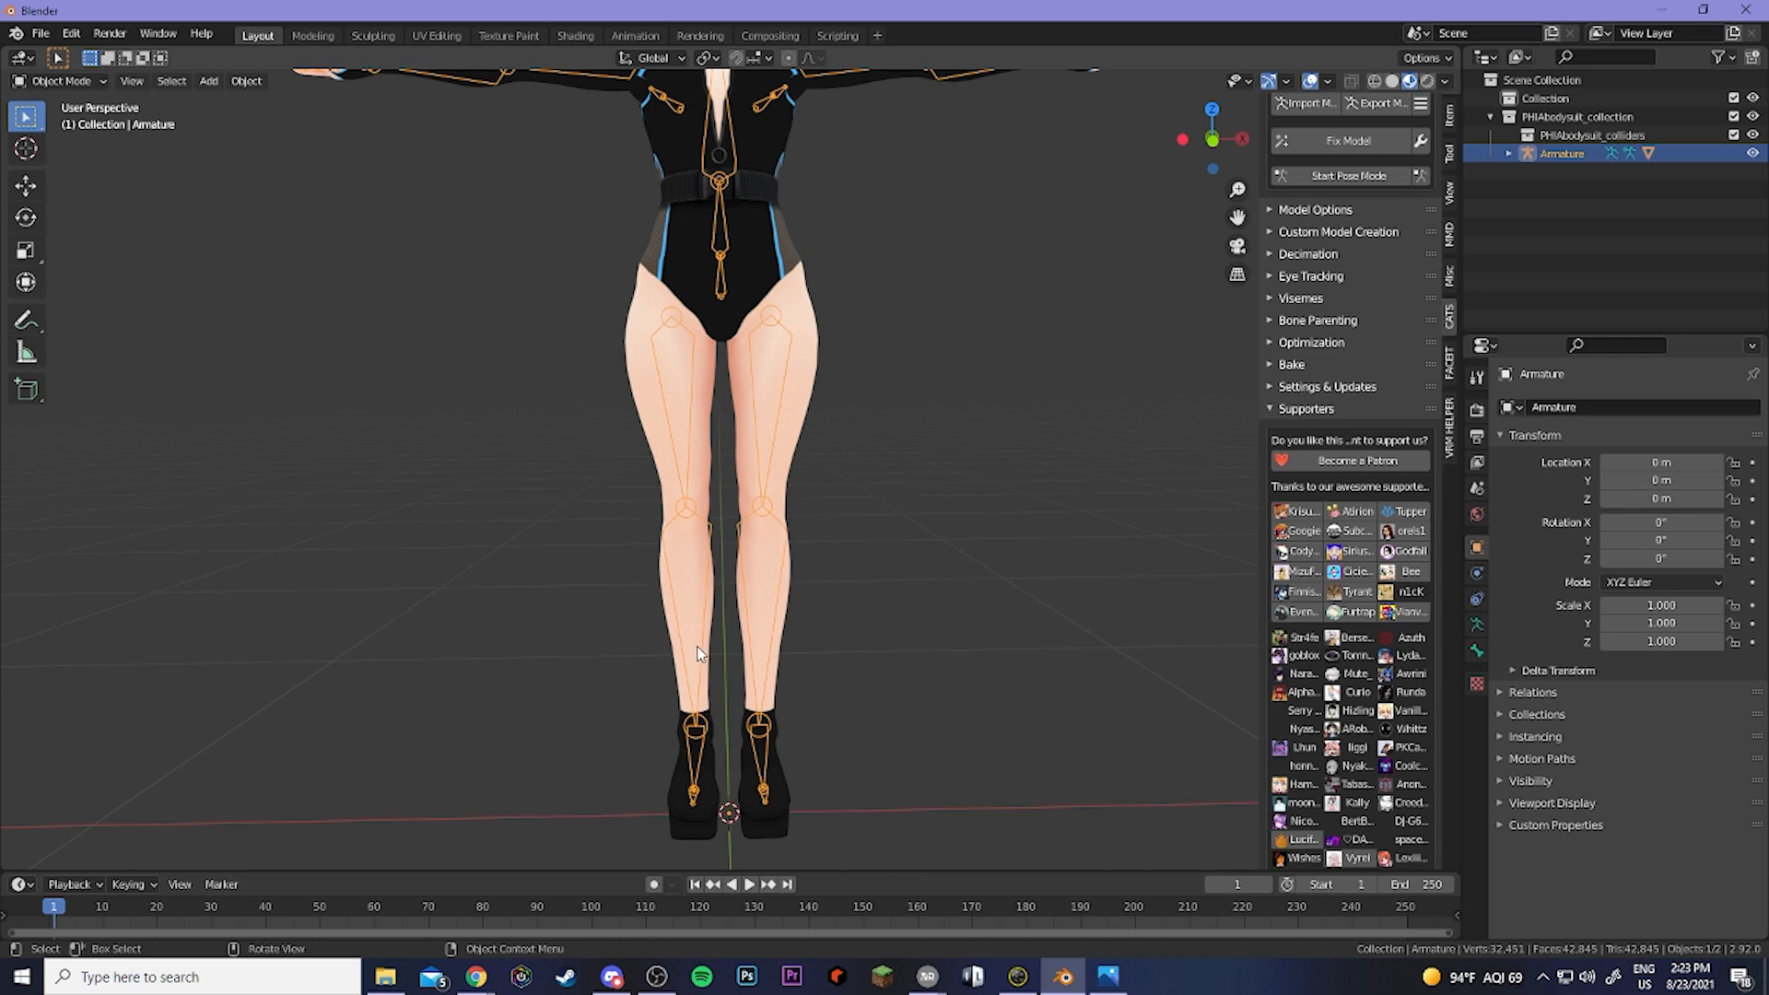
middle_drag(762, 455, 777, 329)
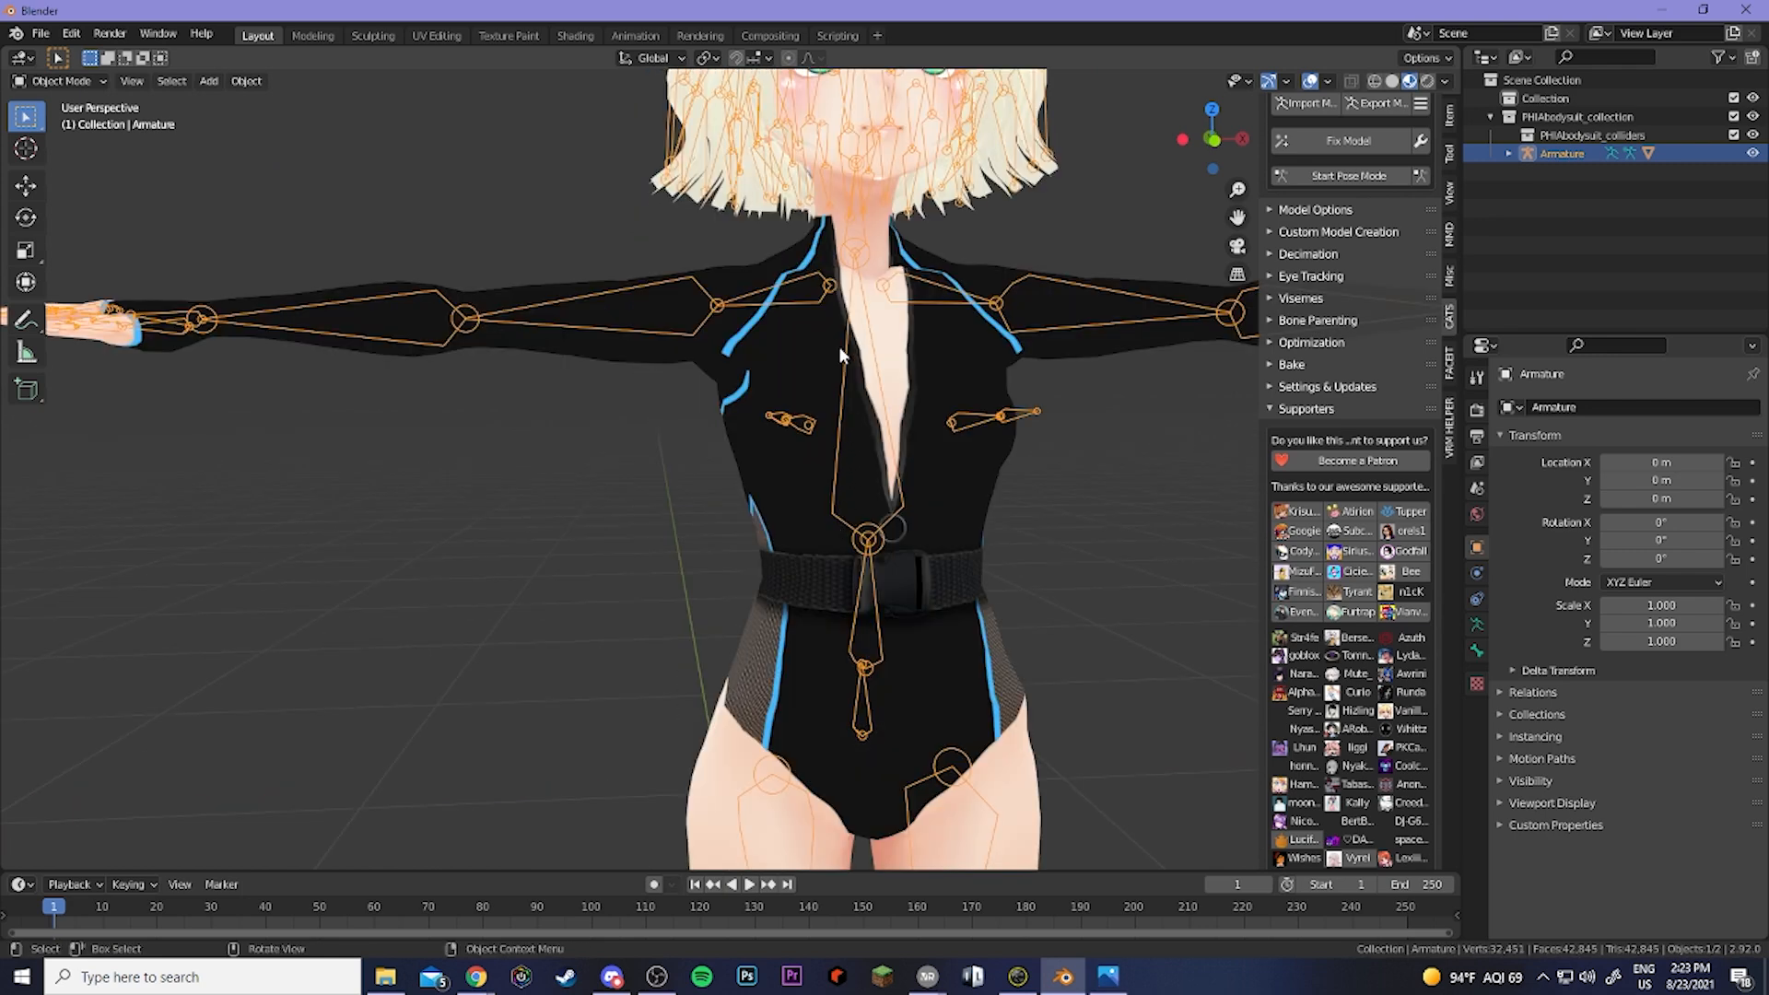
Select the armature at the character's chest and put it into Edit Mode.
shift+middle_drag(839, 345, 767, 455)
scroll(767, 455, up, 3)
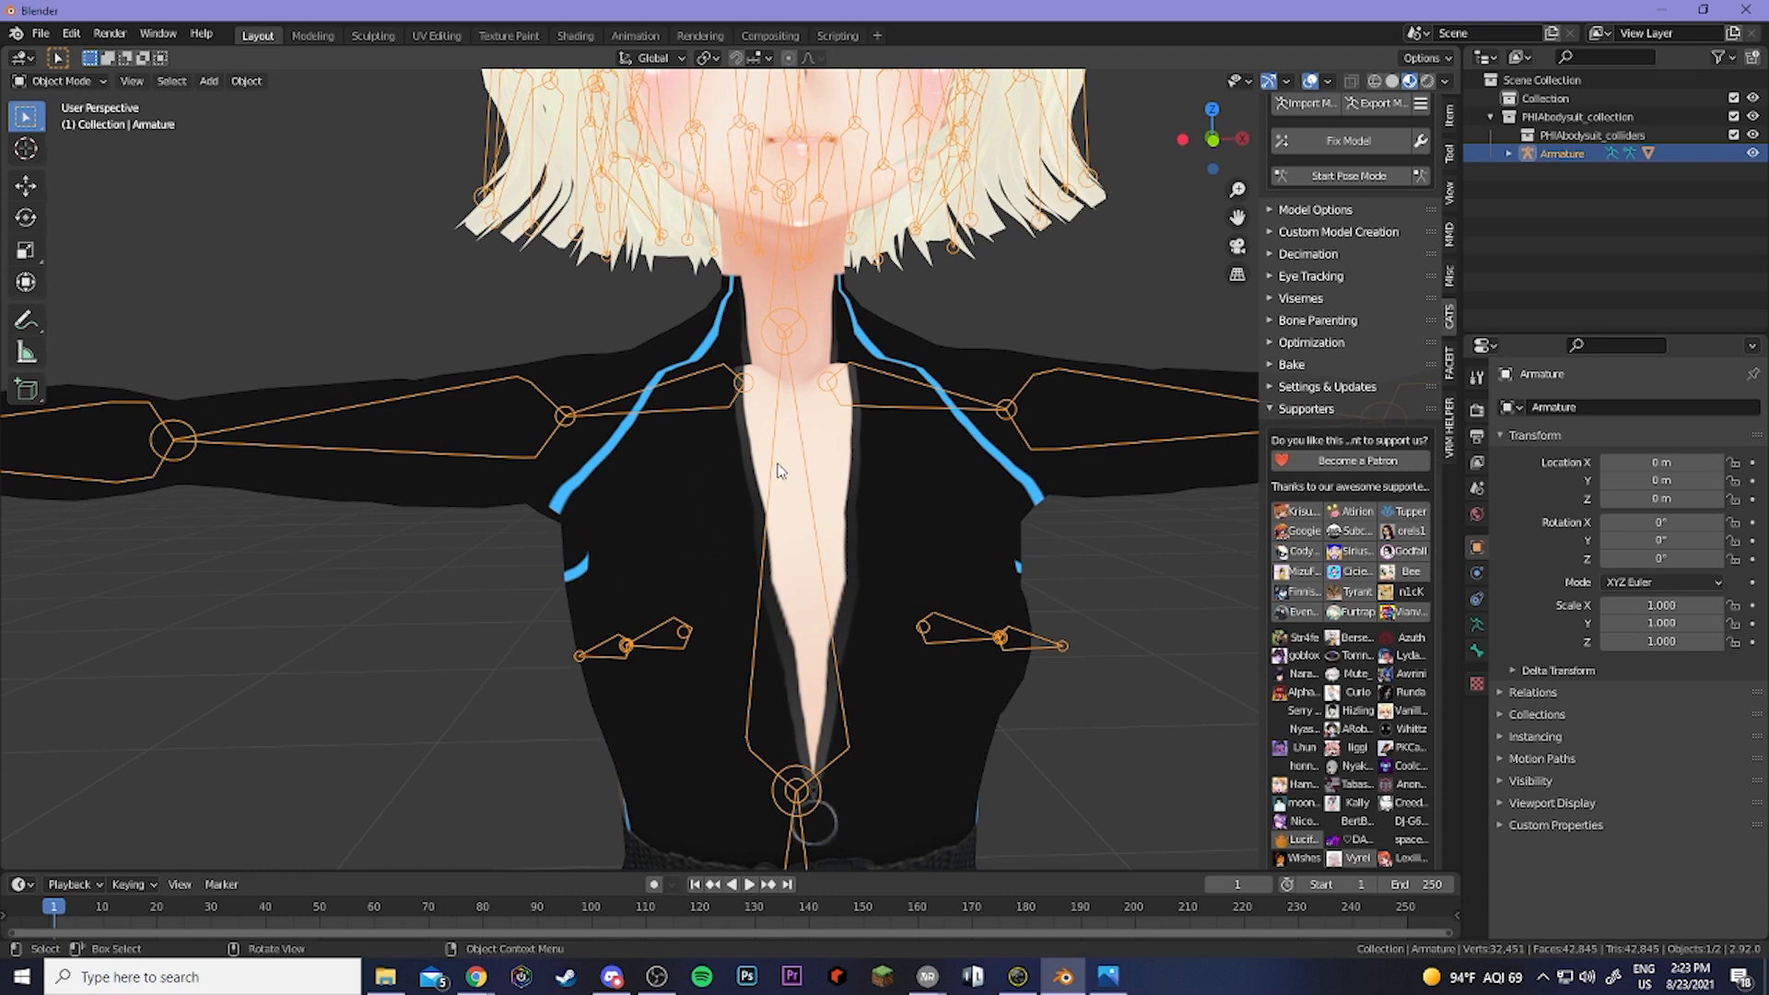
click(585, 317)
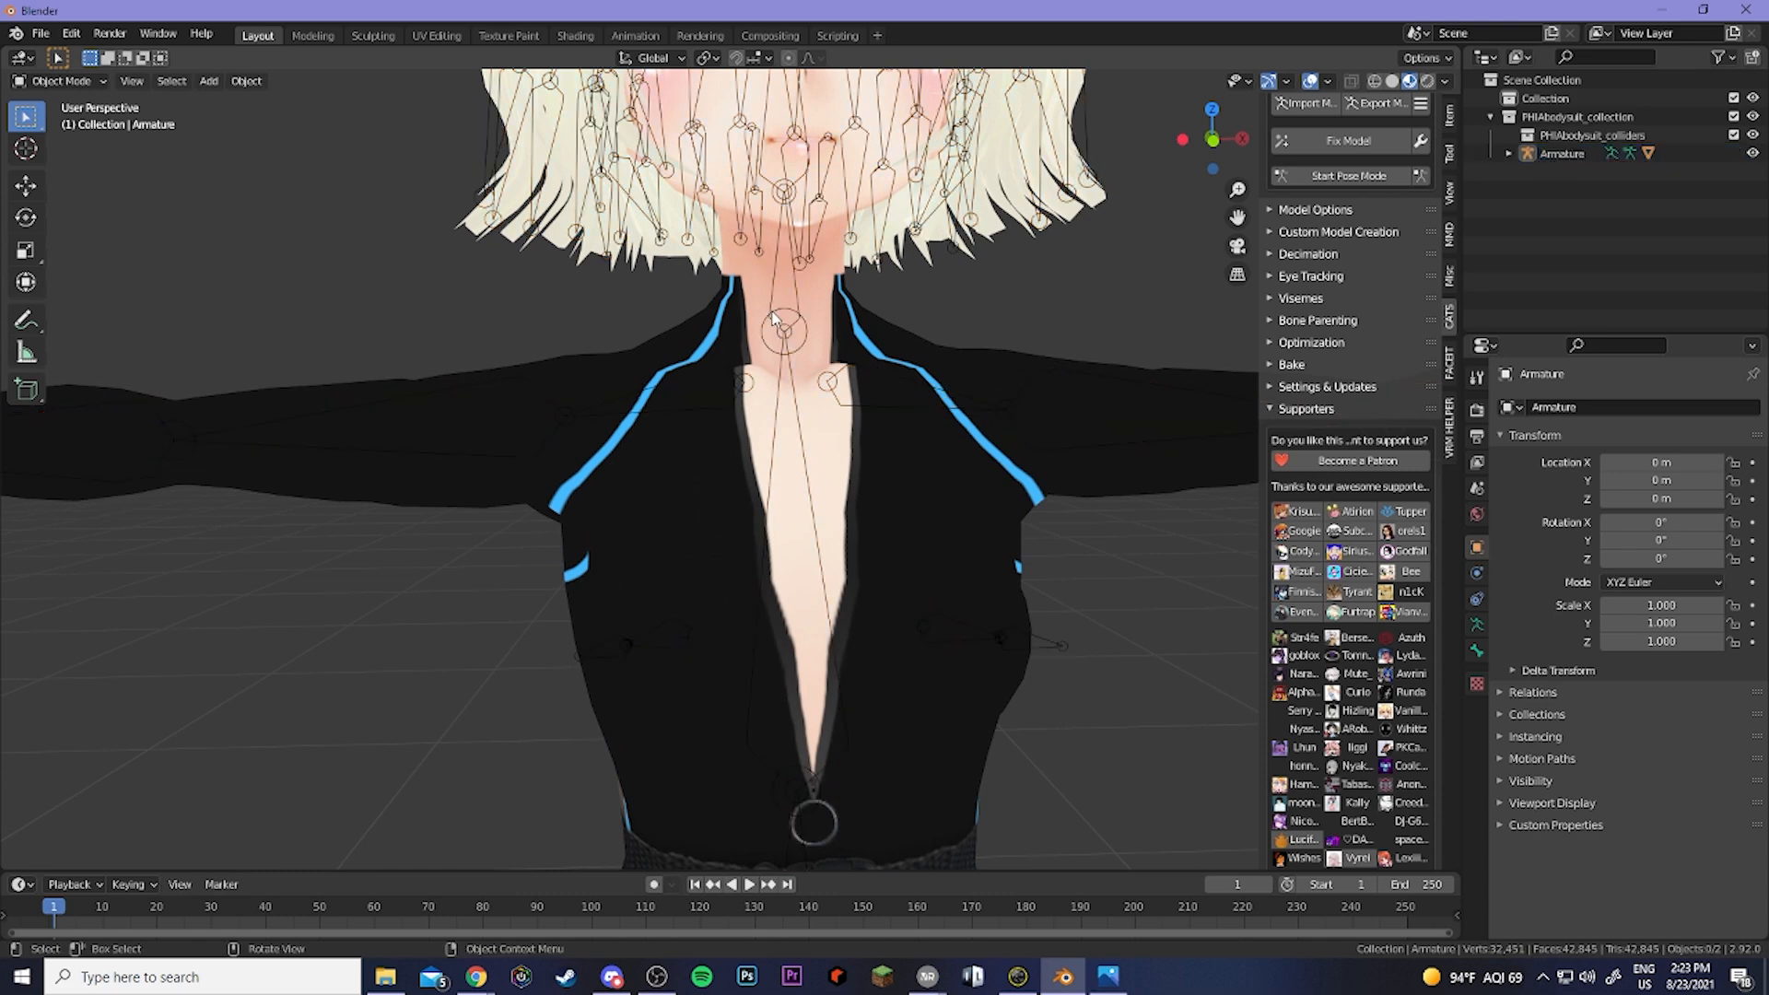
click(774, 318)
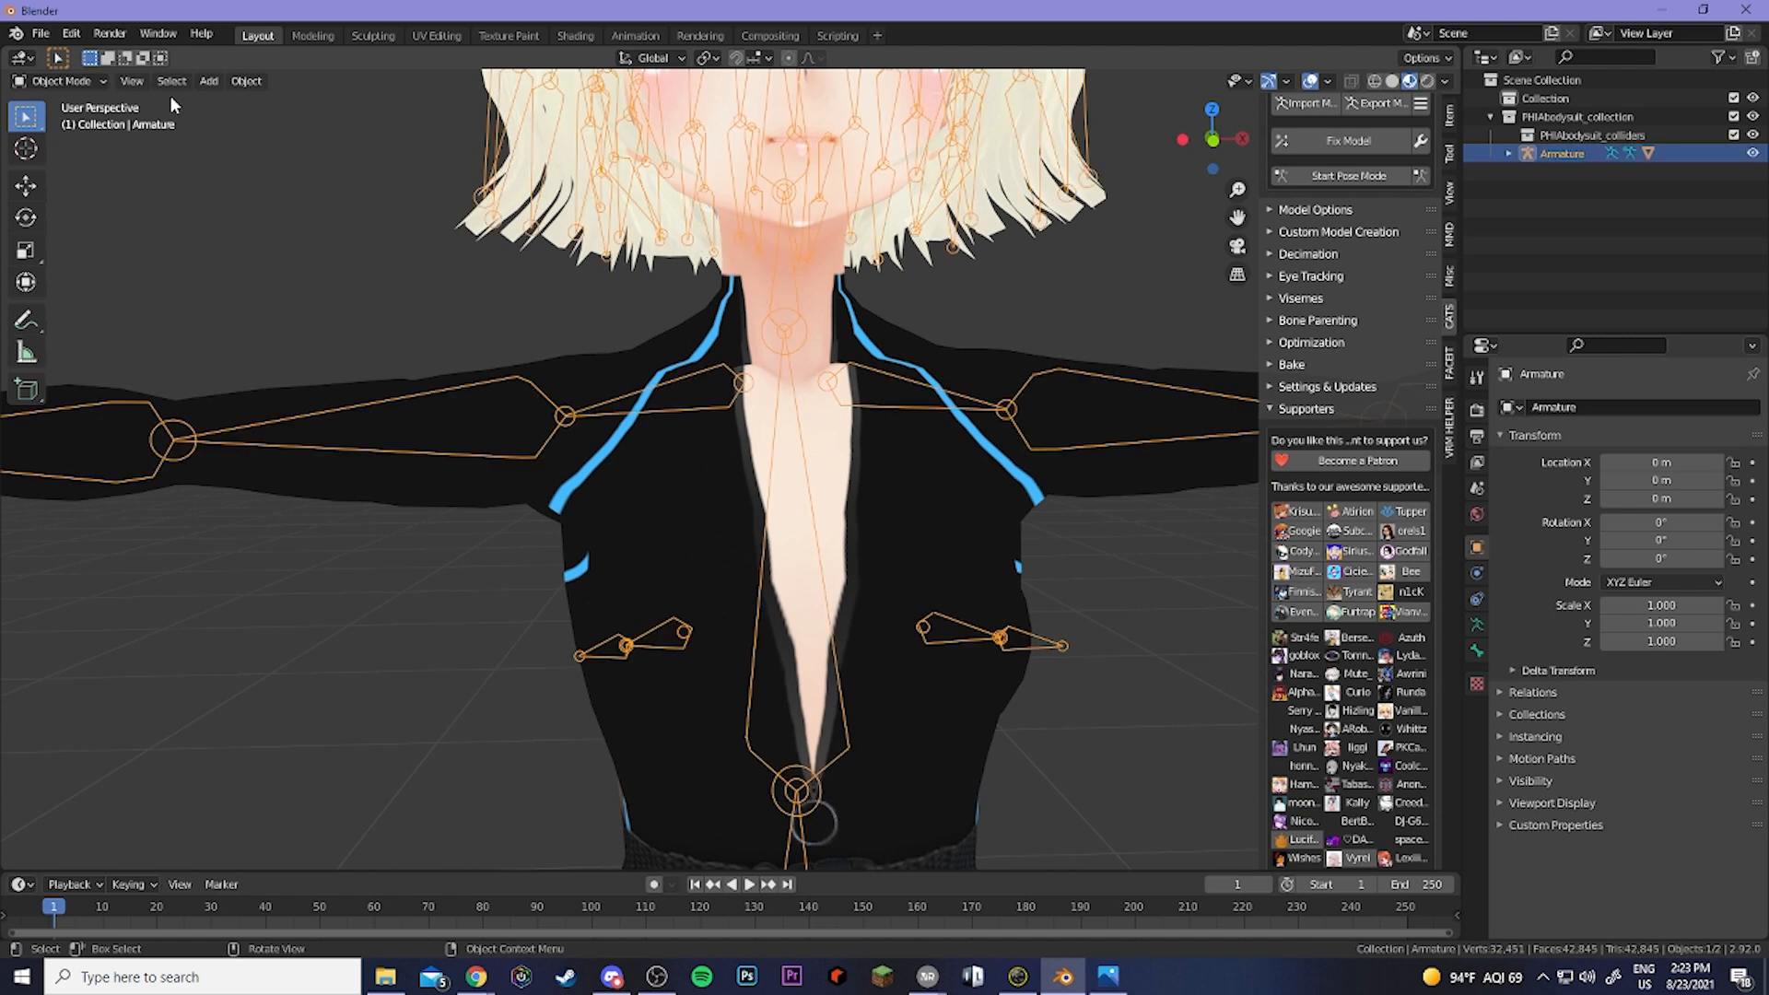
click(92, 81)
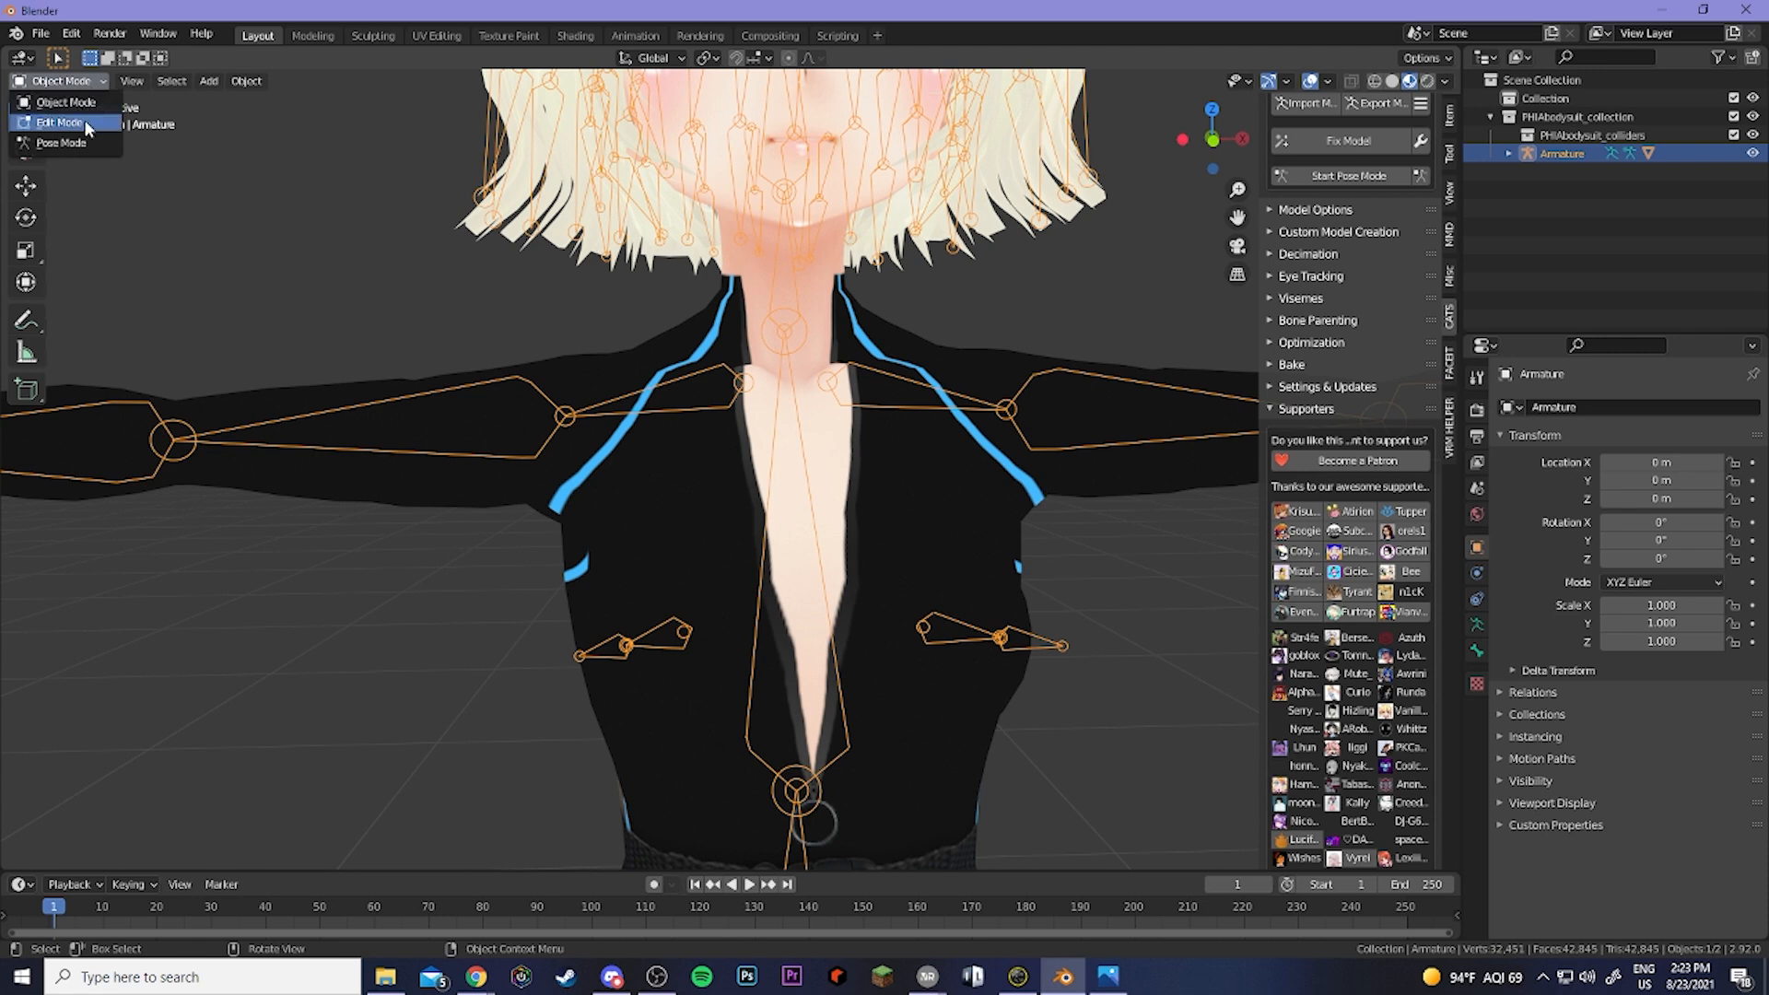
click(85, 122)
Move the right shoulder bone's inner joint outward along X to about the middle of the bone, with the opposite side mirrored.
scroll(697, 366, up, 2)
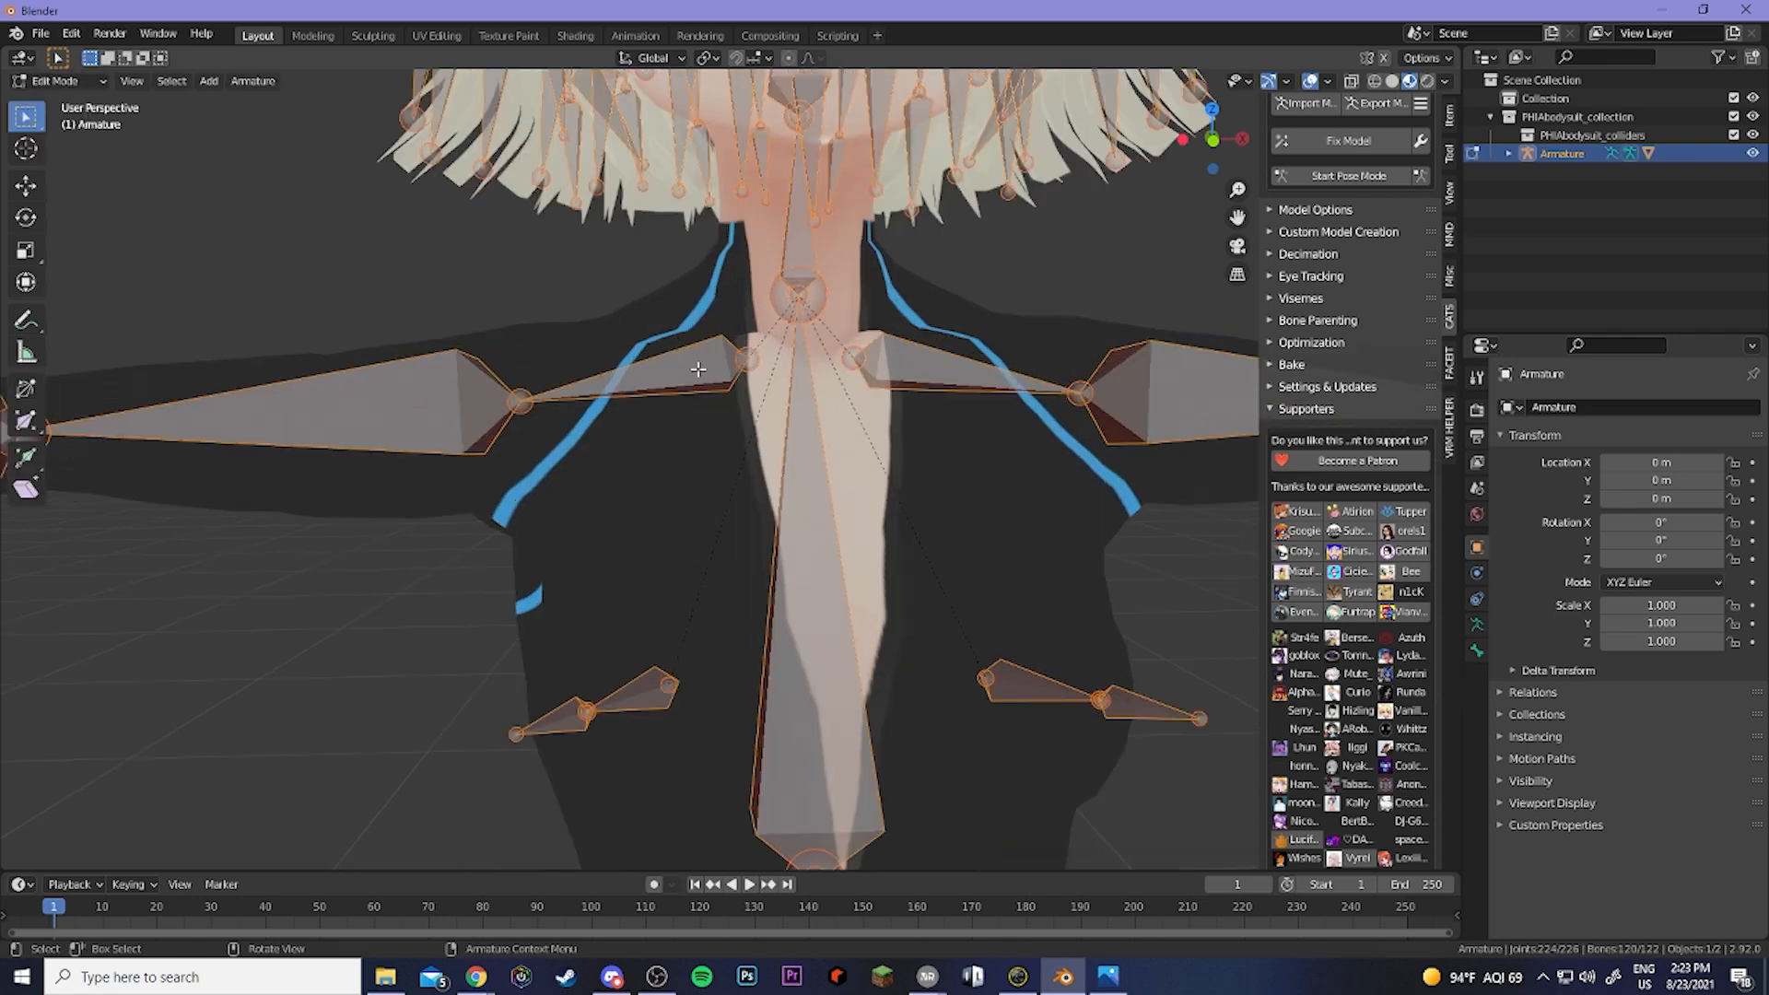
scroll(698, 369, up, 3)
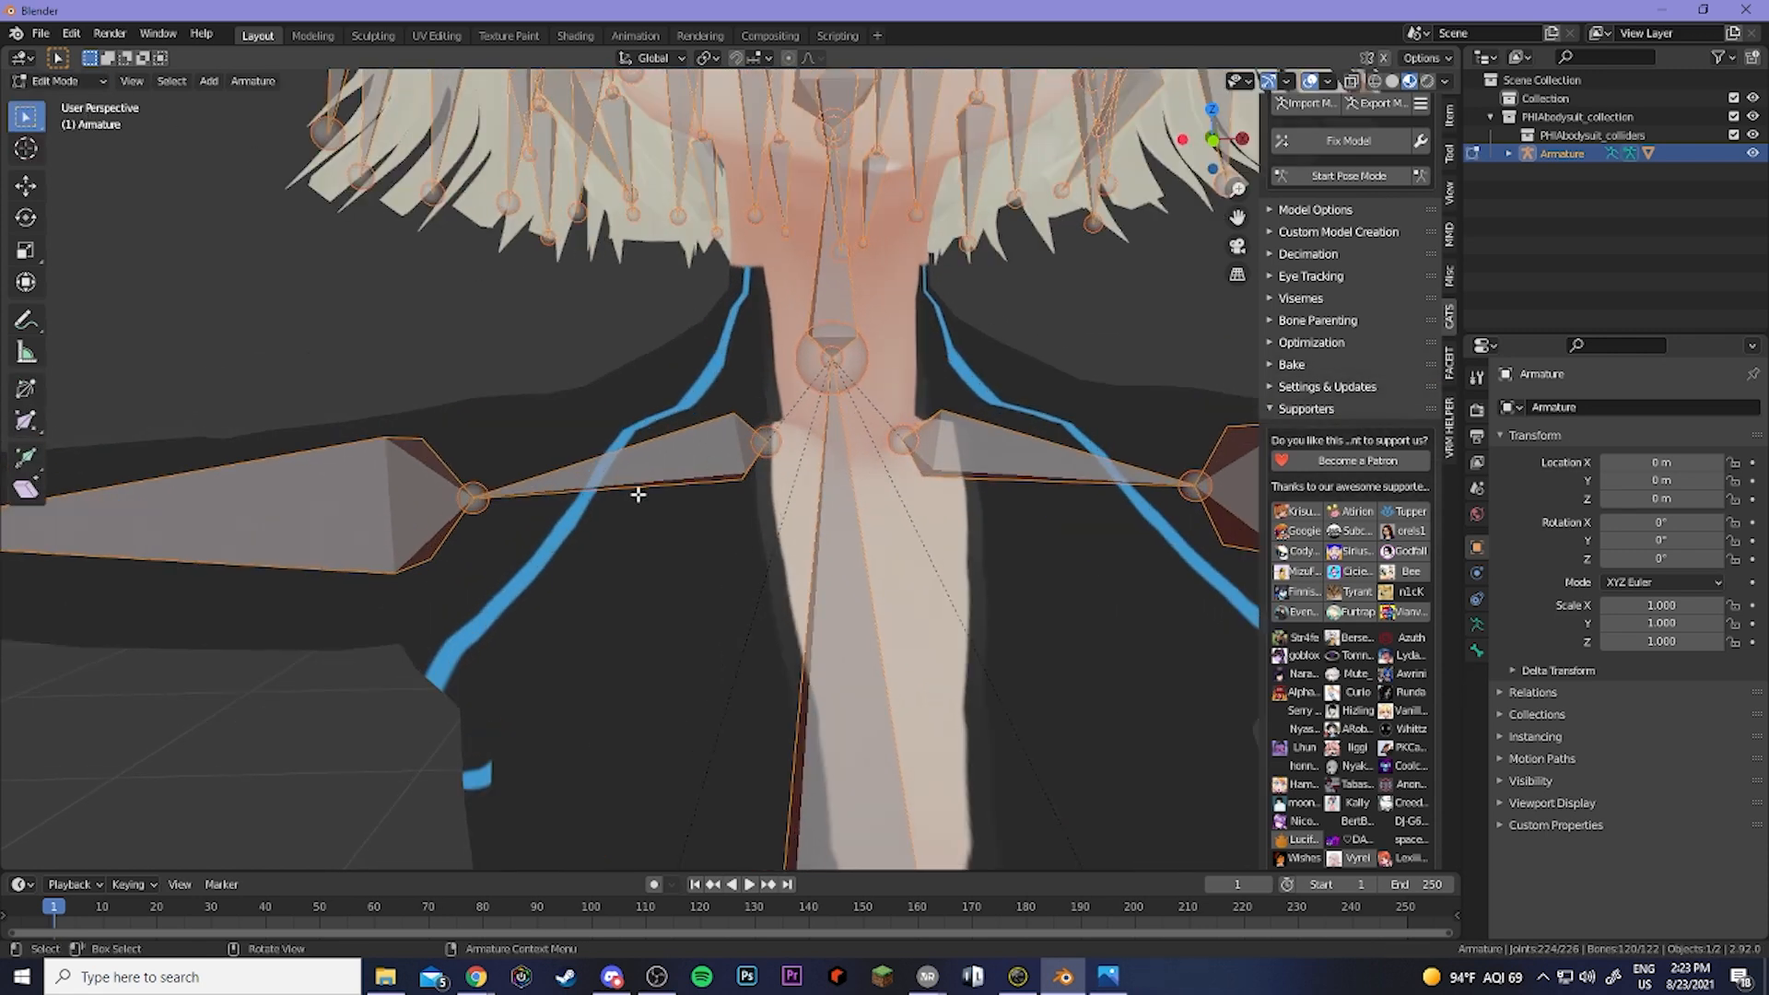
click(770, 445)
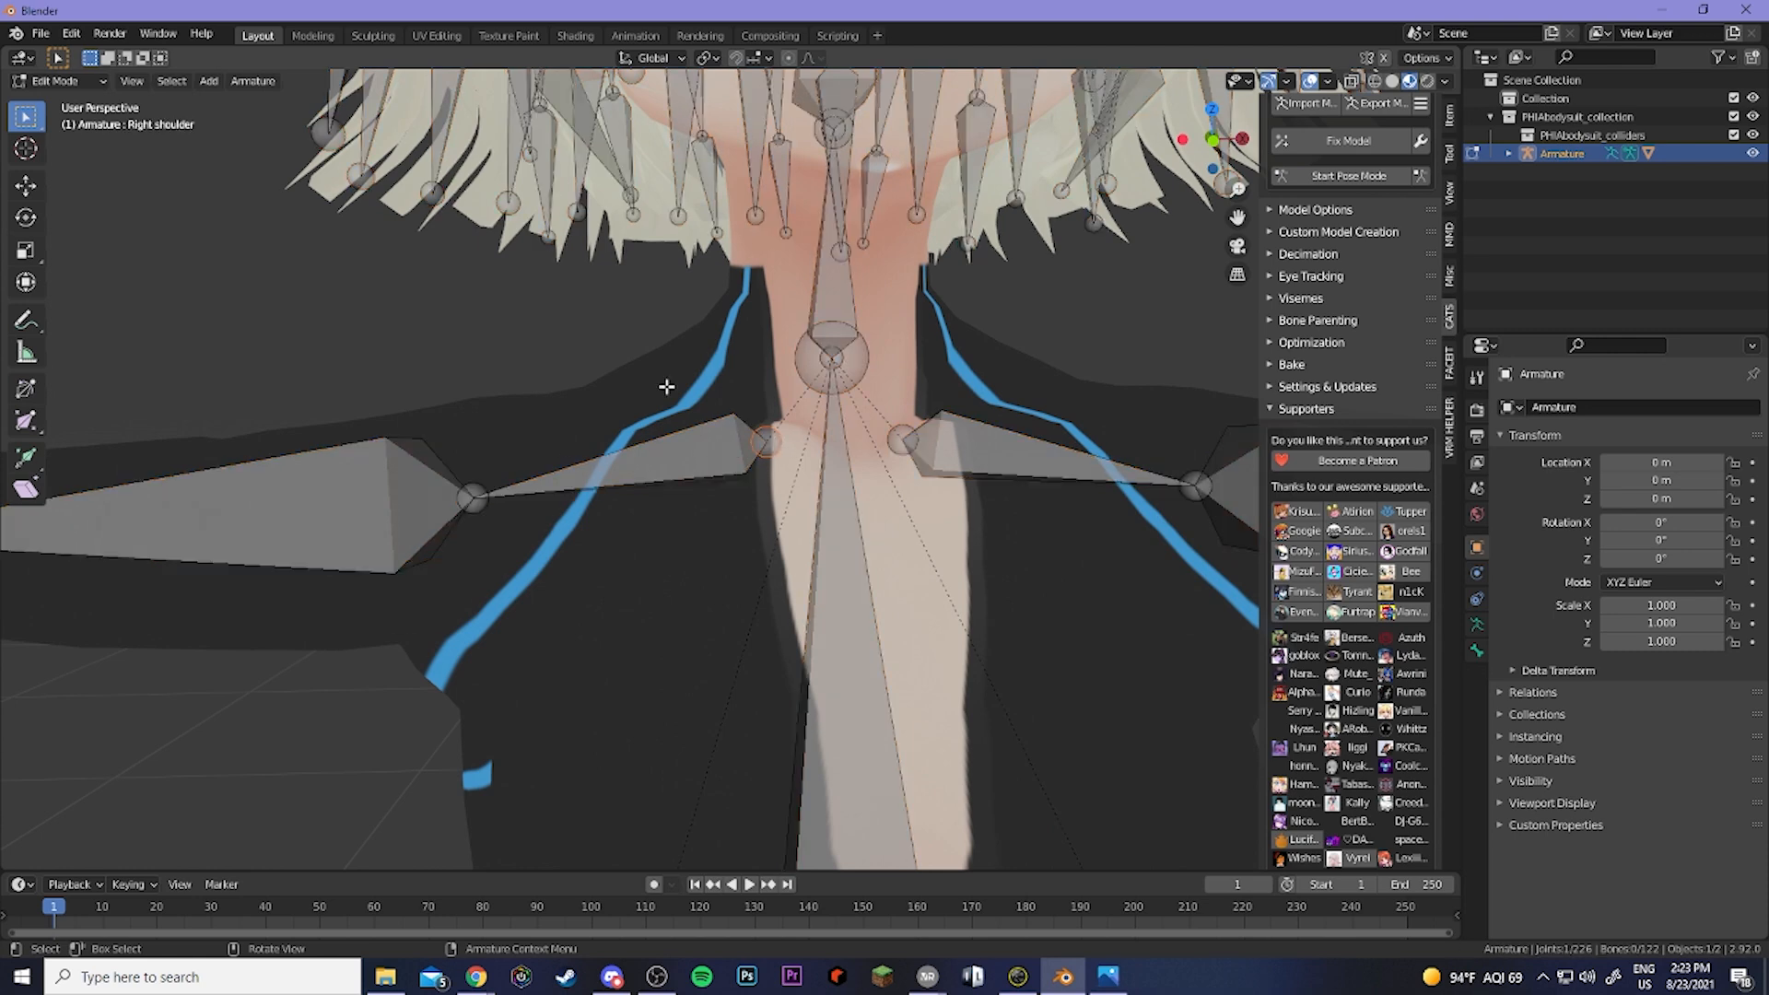
click(25, 194)
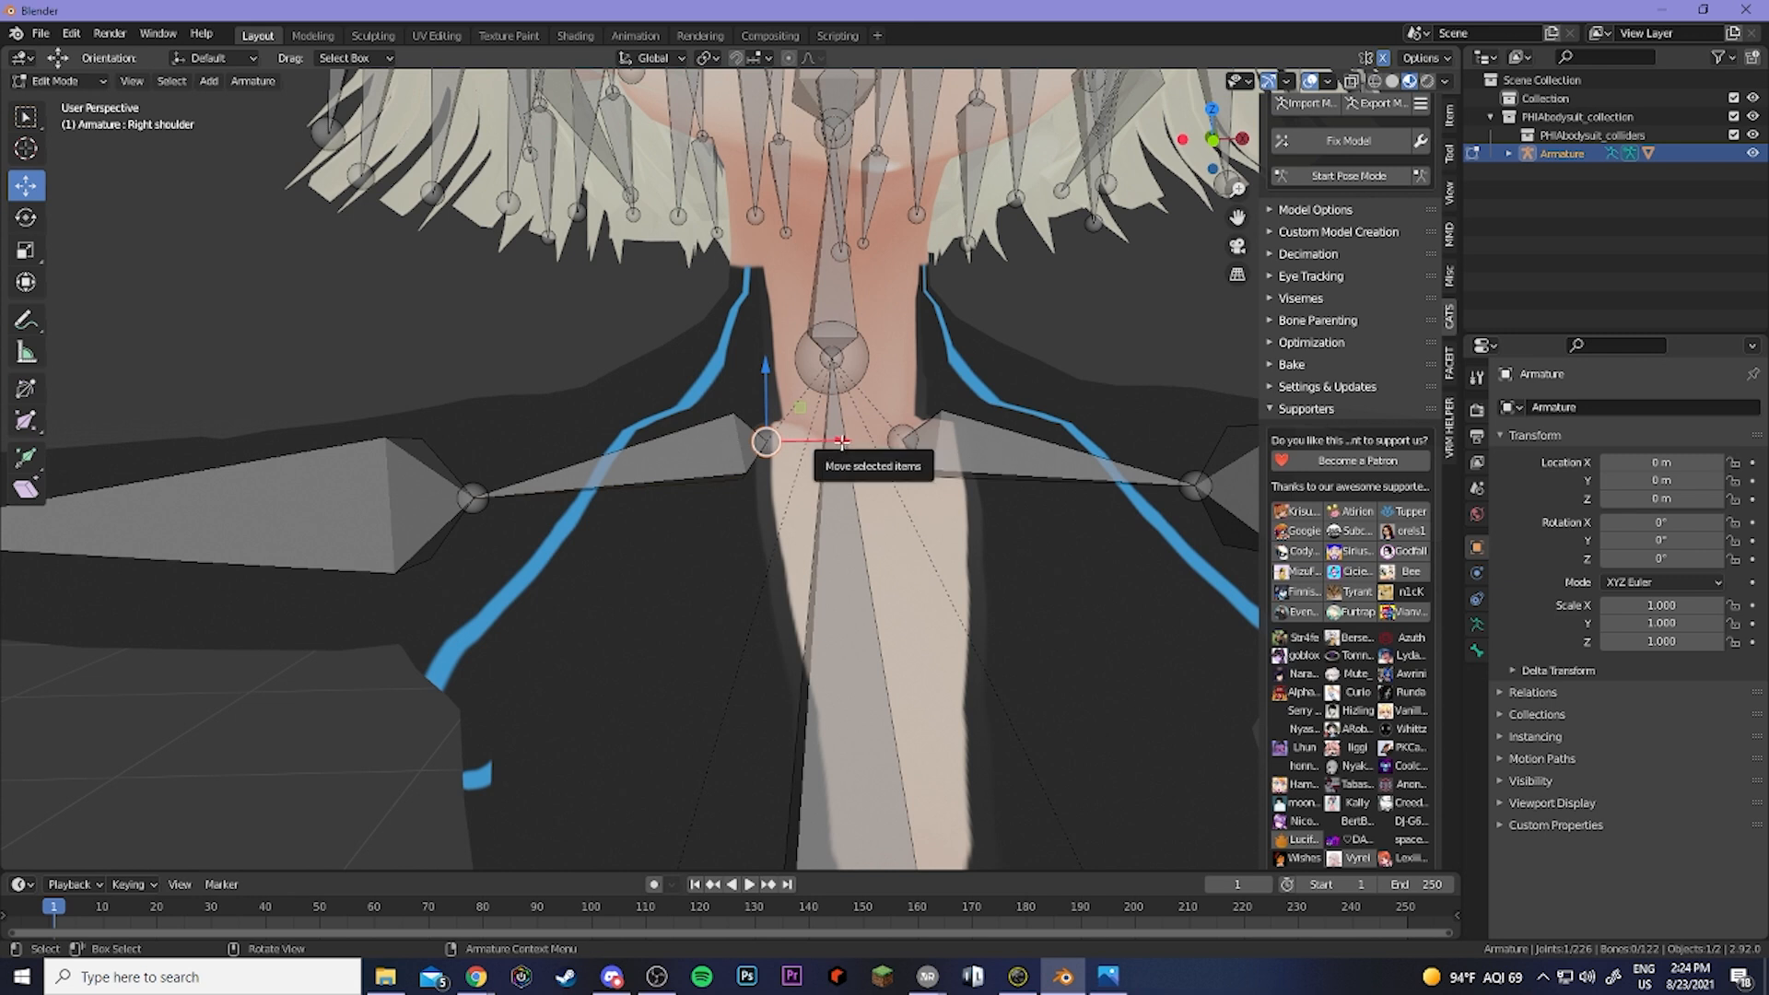
drag(841, 442, 696, 459)
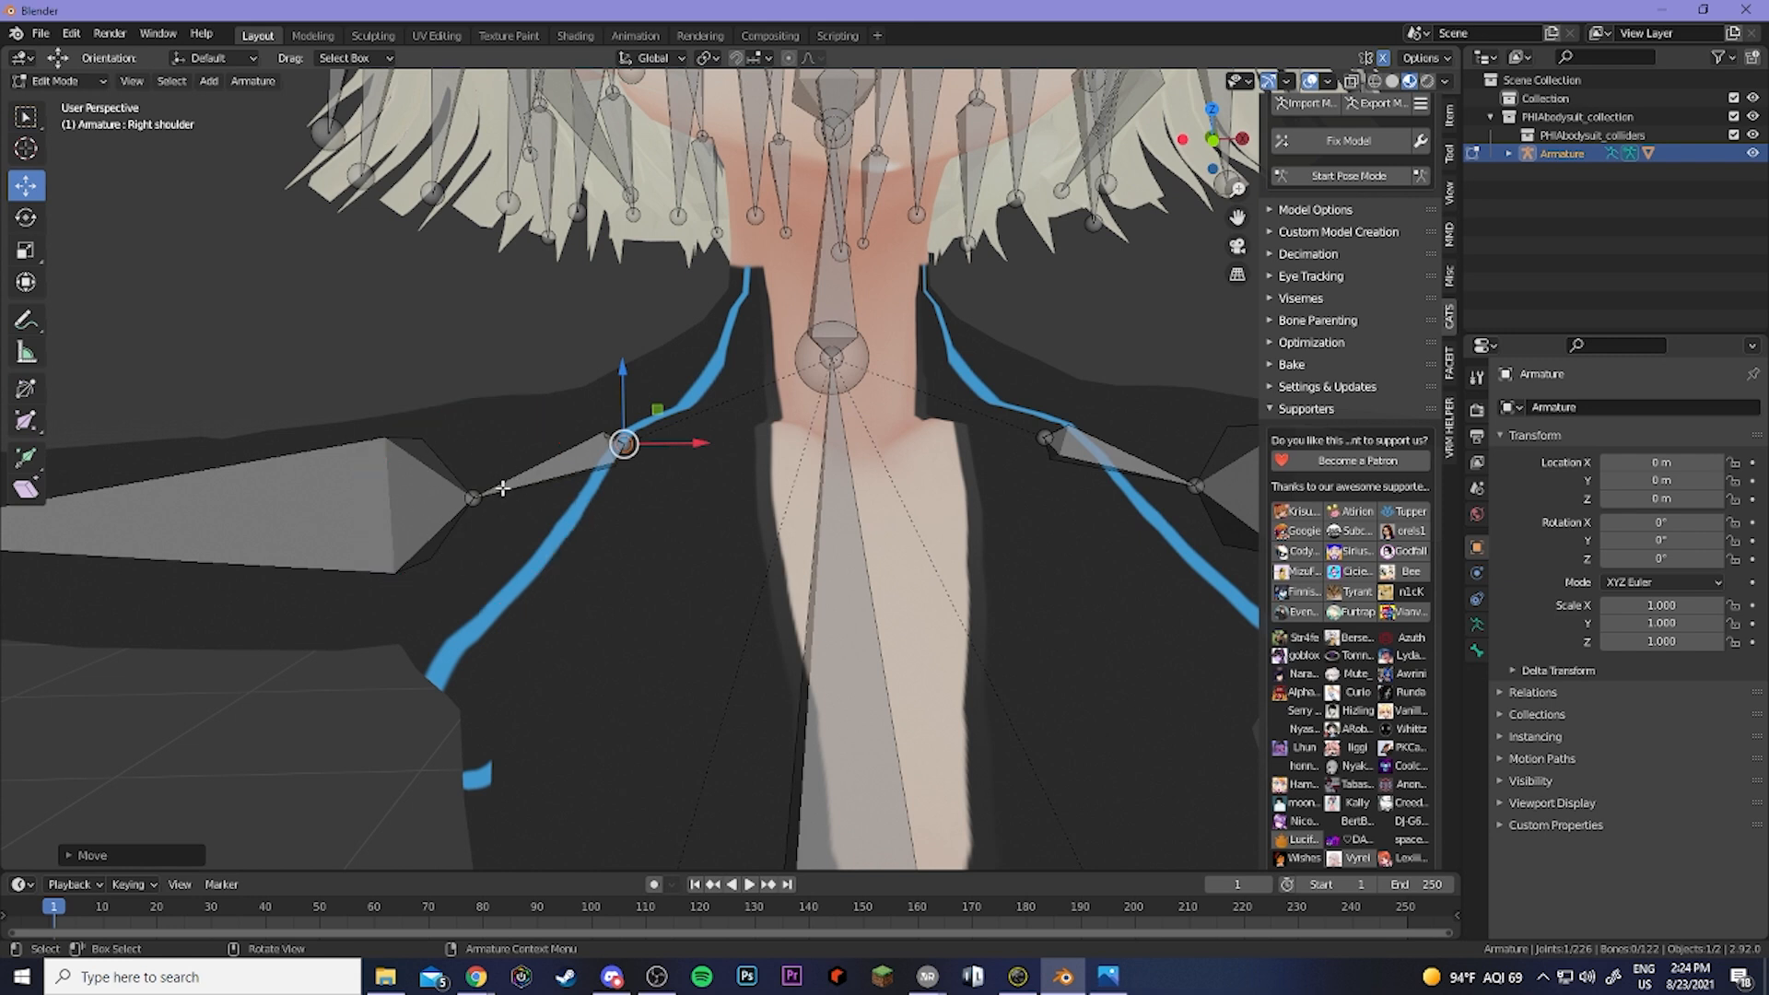
scroll(505, 481, down, 8)
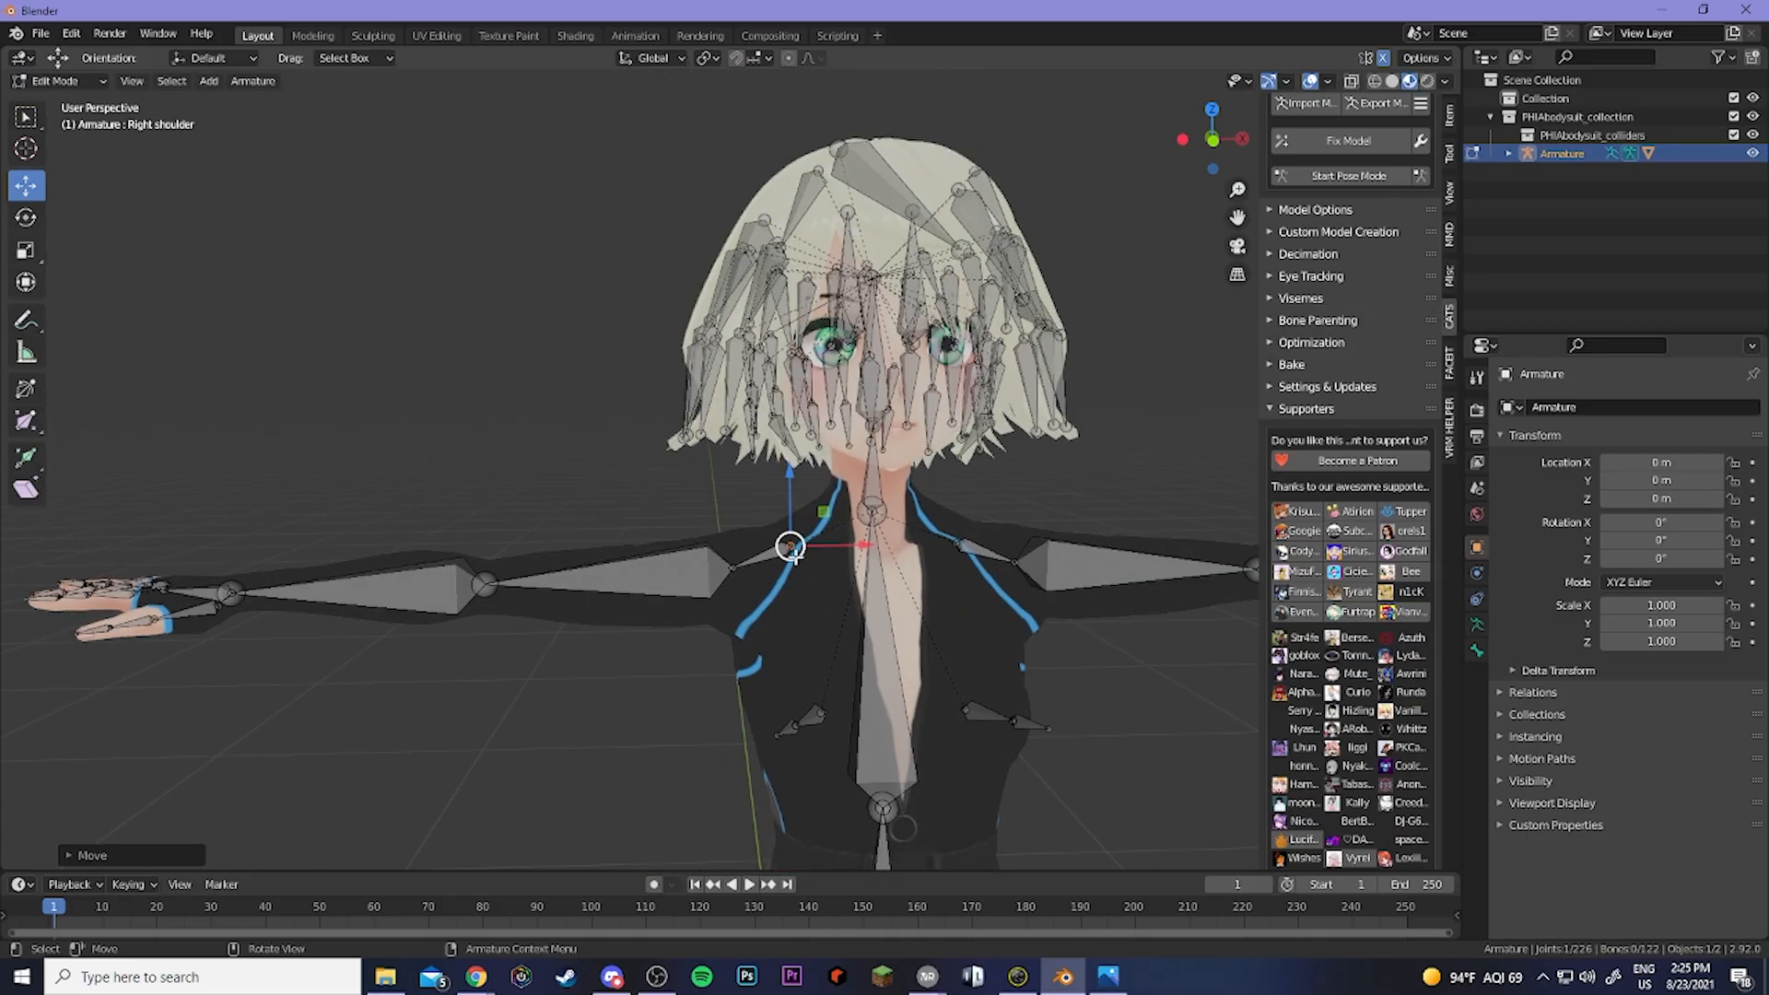
Select the left ankle bone inside the shoe and switch the armature to Pose Mode.
scroll(811, 565, up, 5)
shift+middle_drag(810, 565, 672, 347)
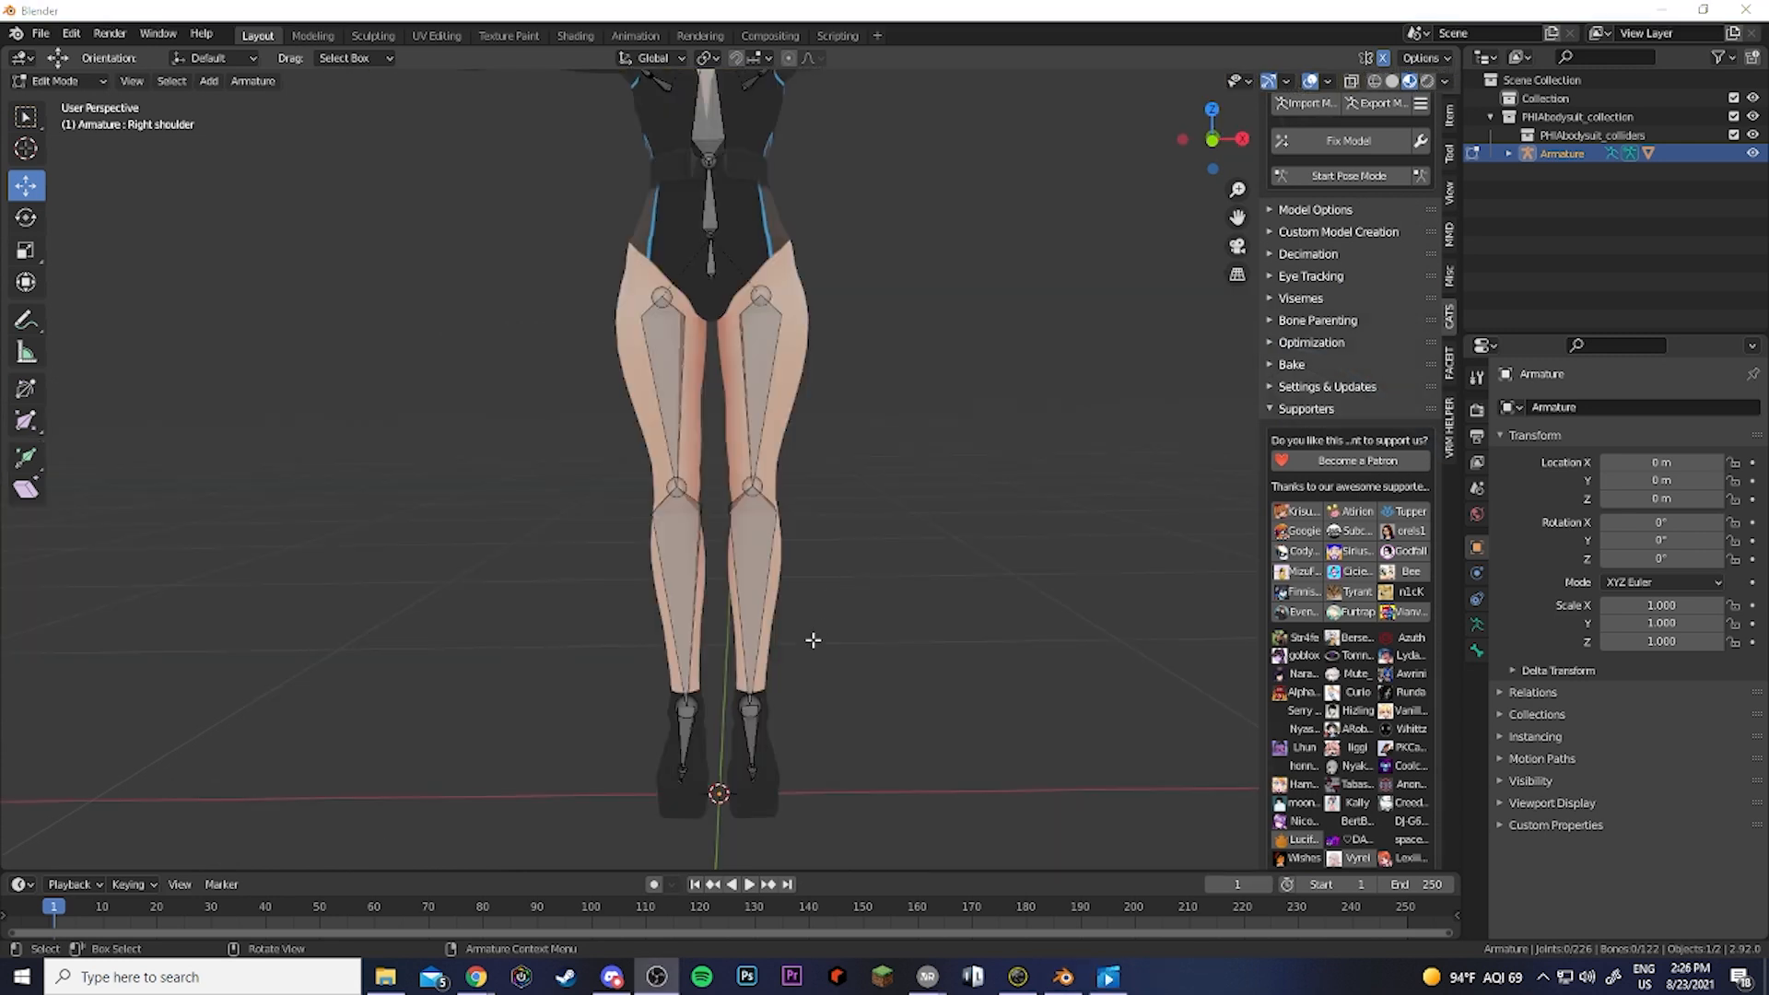
middle_drag(716, 775, 655, 633)
scroll(690, 672, up, 2)
scroll(690, 672, up, 3)
shift+middle_drag(718, 721, 741, 677)
middle_drag(749, 680, 719, 713)
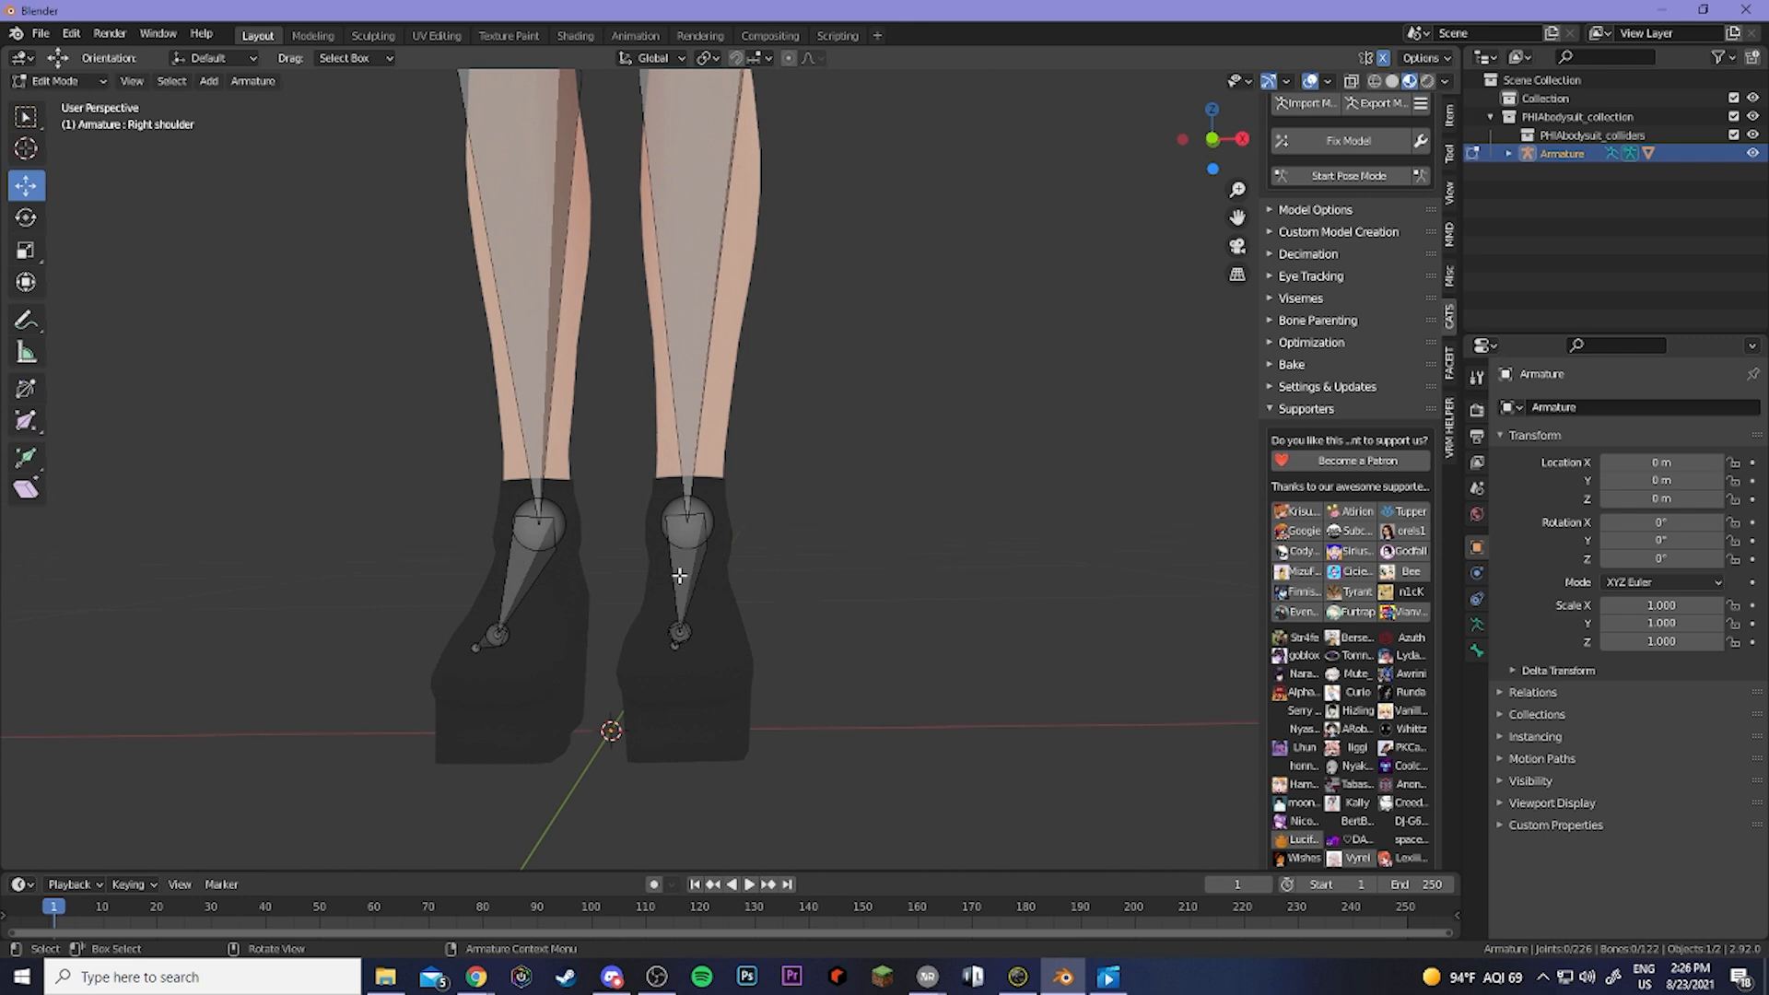
click(679, 576)
click(99, 85)
click(81, 144)
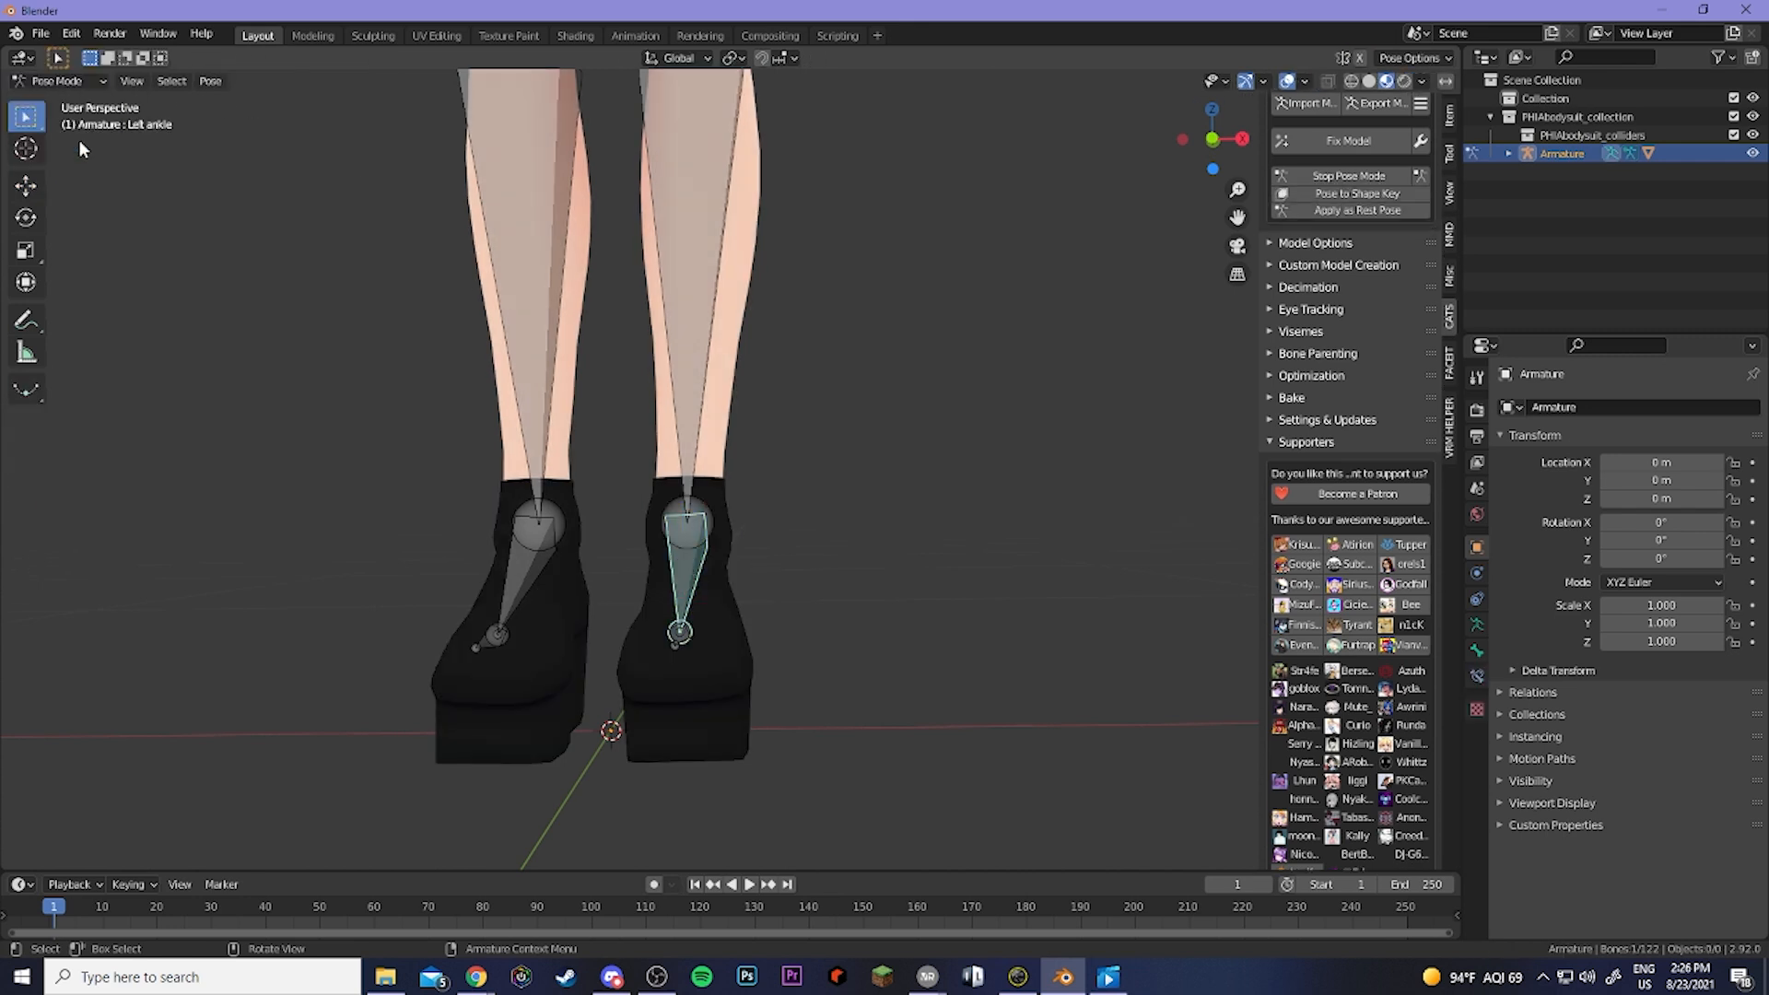
Turn off Inherit Rotation in the left ankle bone's relations.
scroll(667, 336, down, 4)
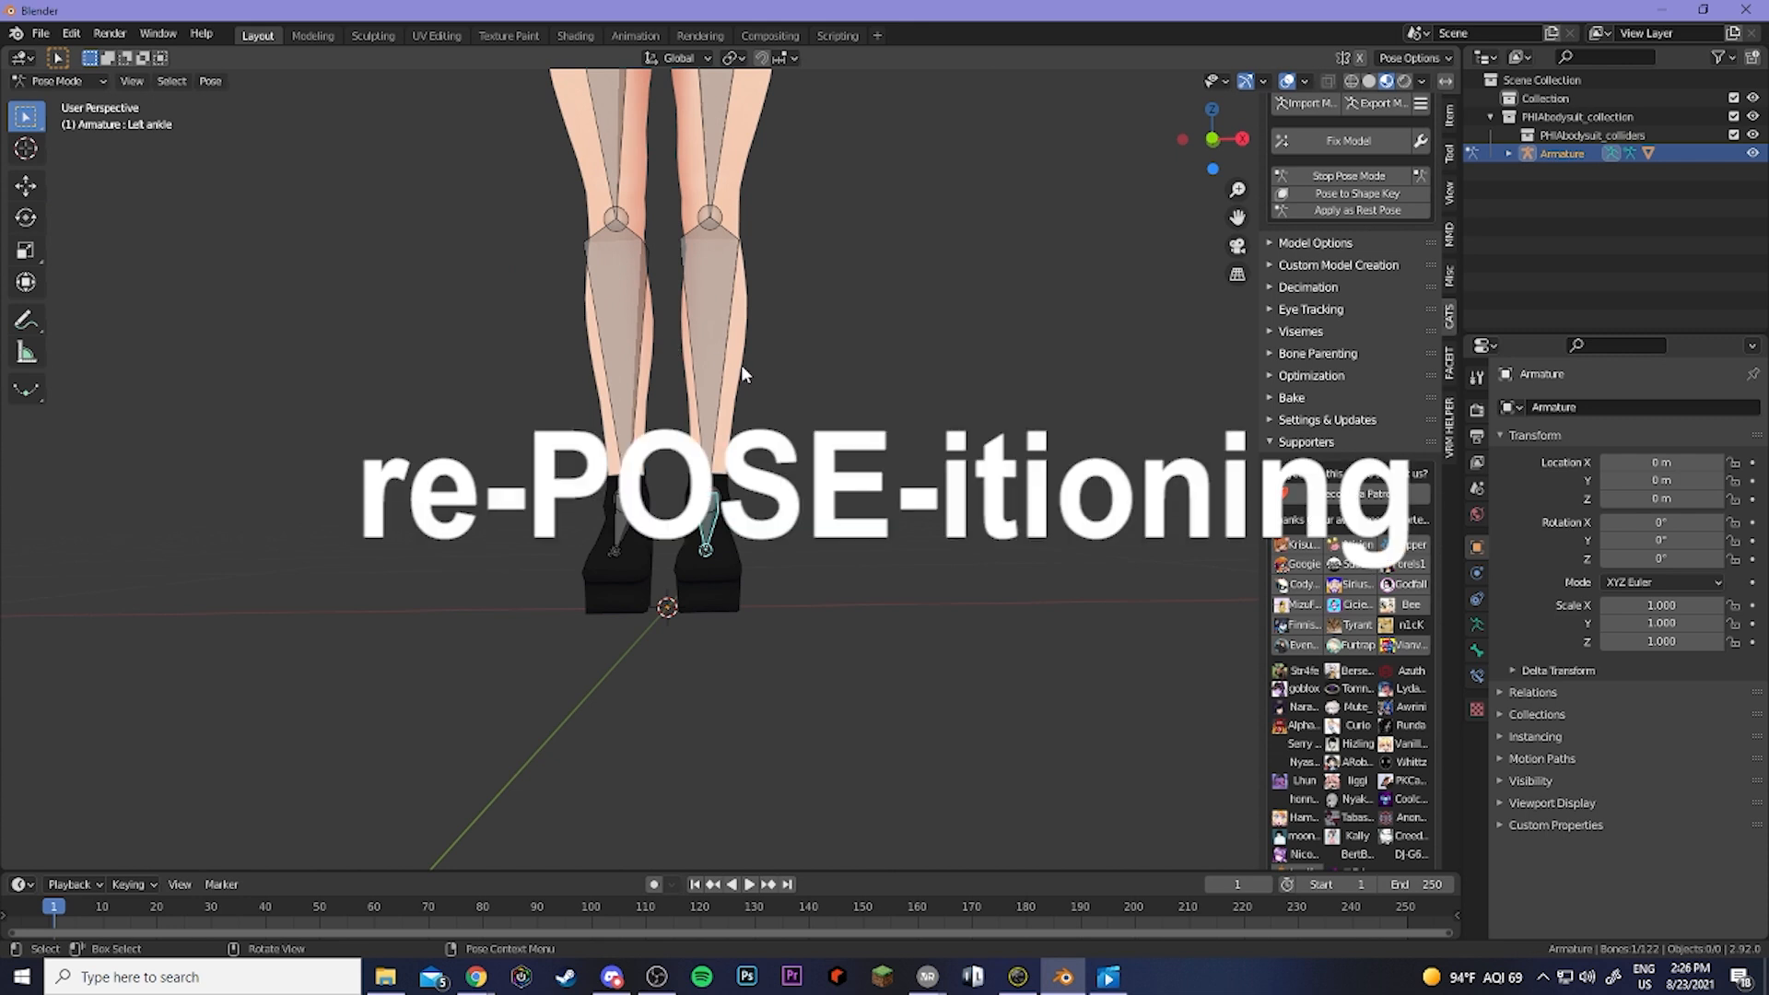
scroll(724, 488, up, 5)
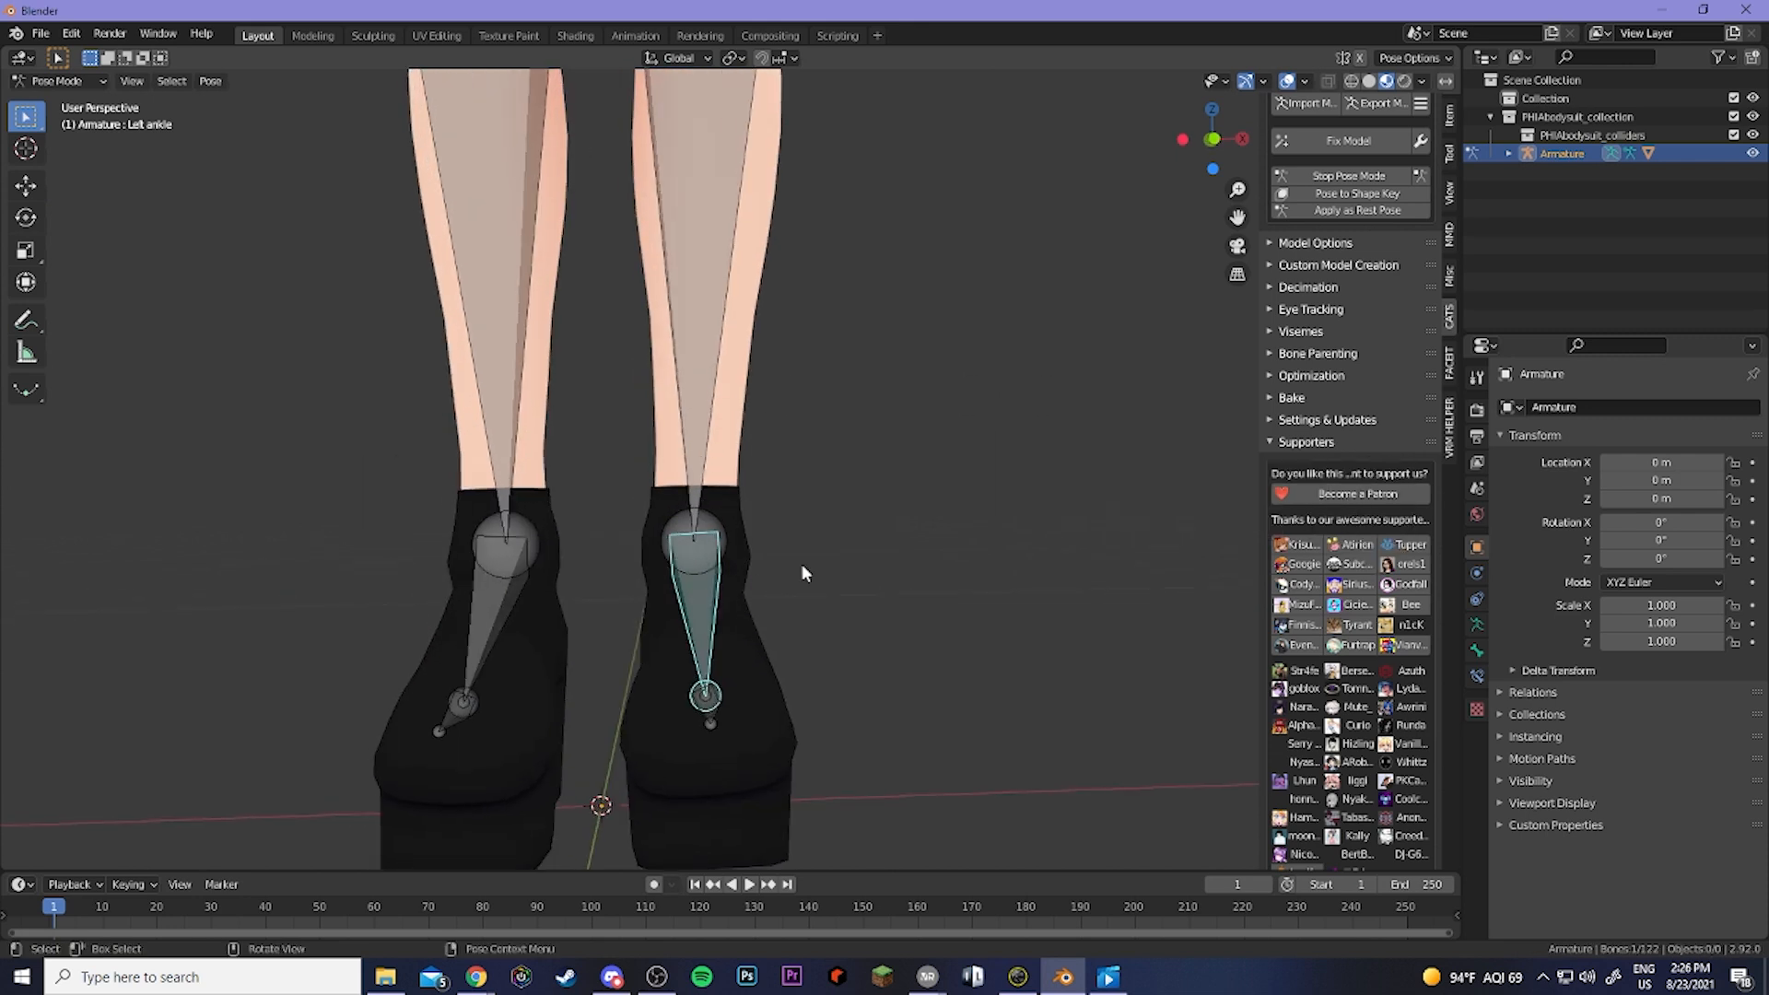
click(1477, 652)
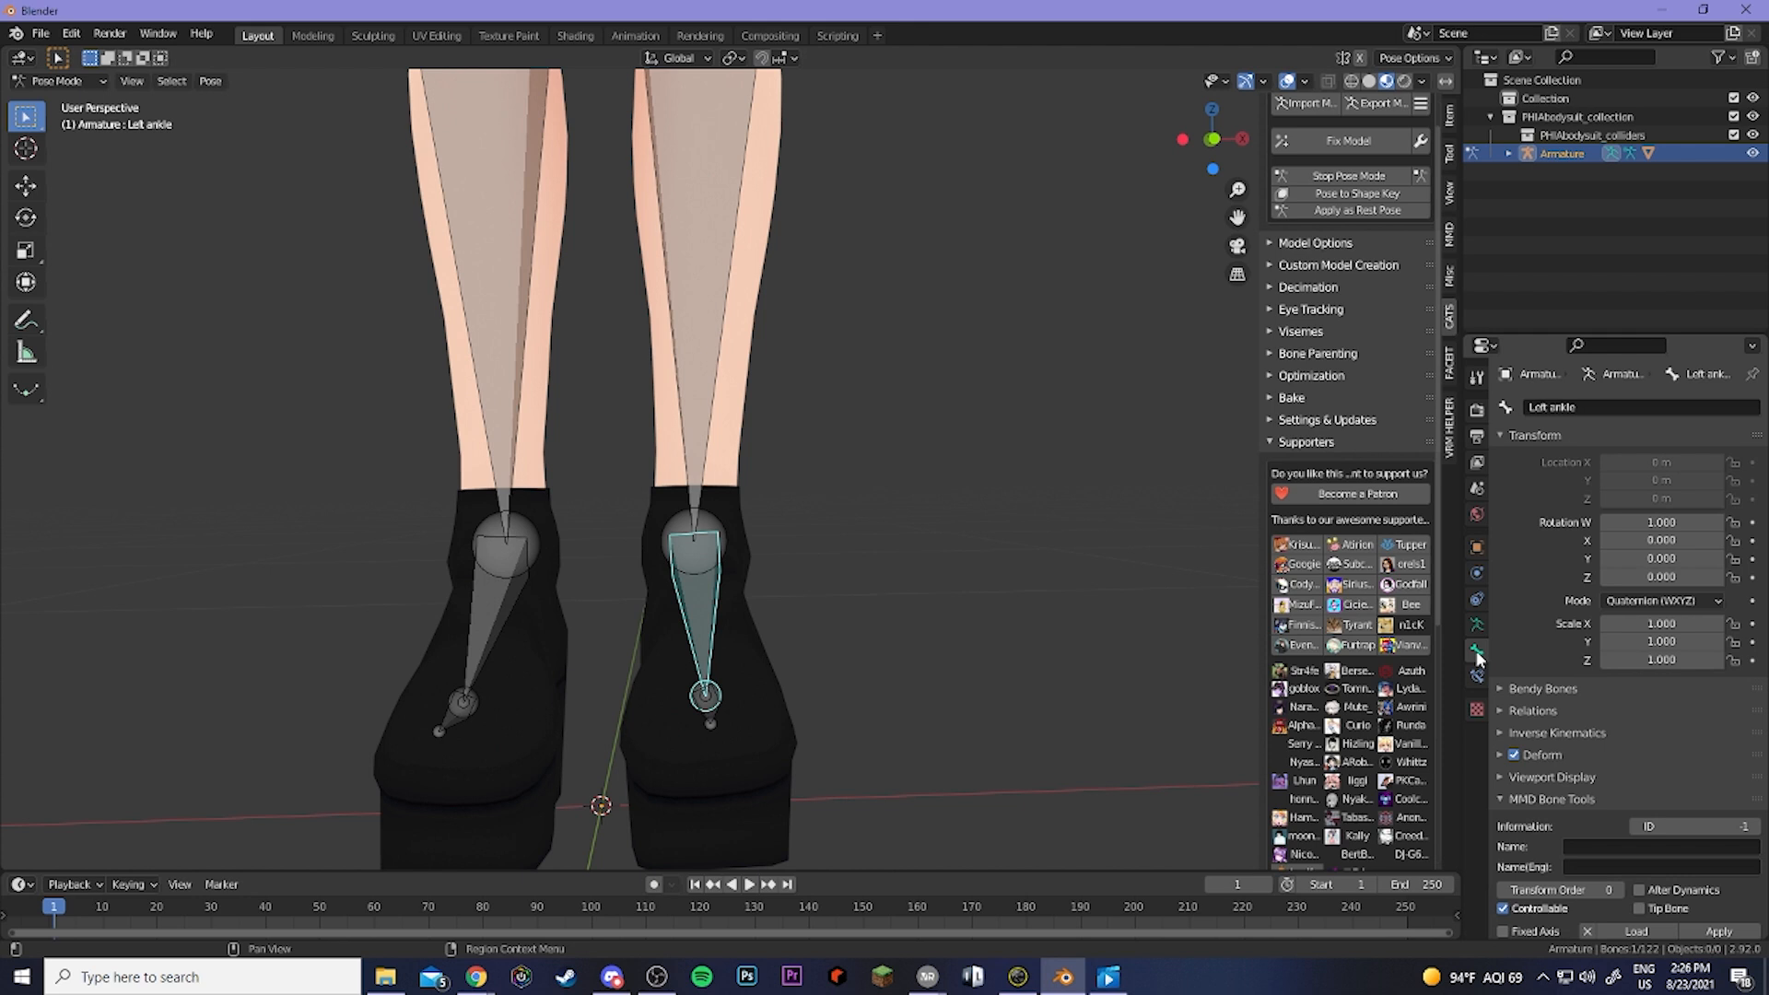
click(1500, 711)
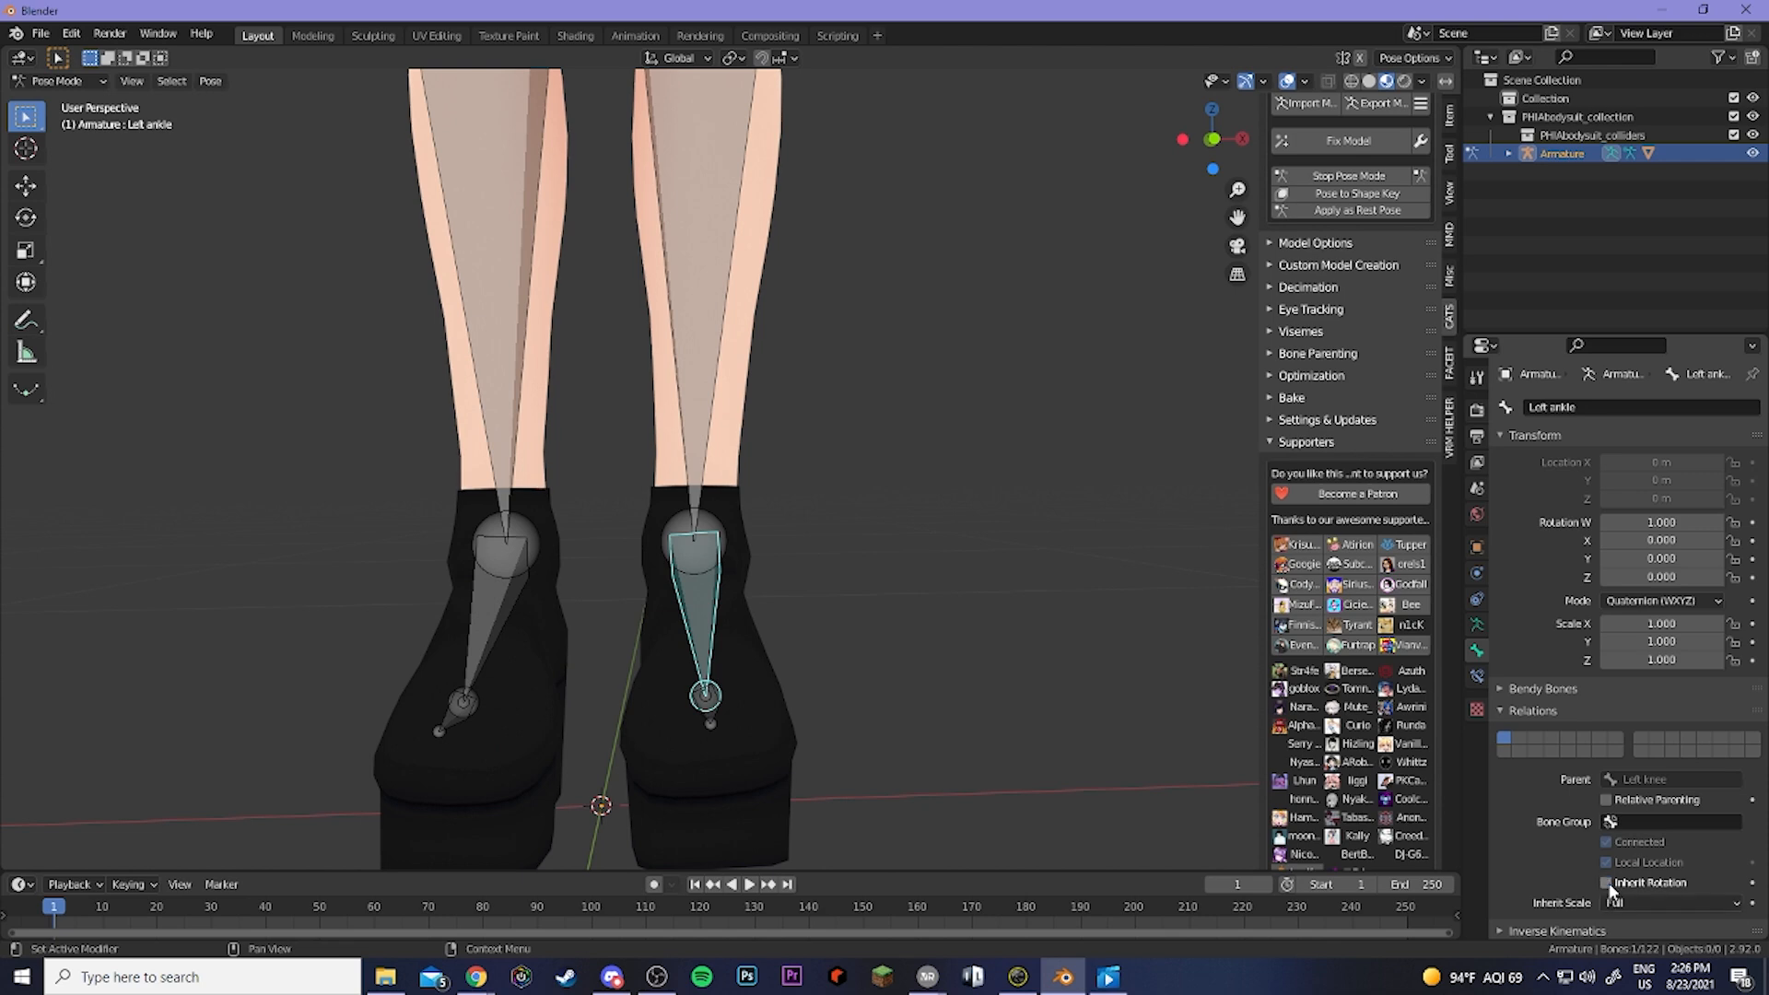
middle_drag(1126, 774, 1060, 768)
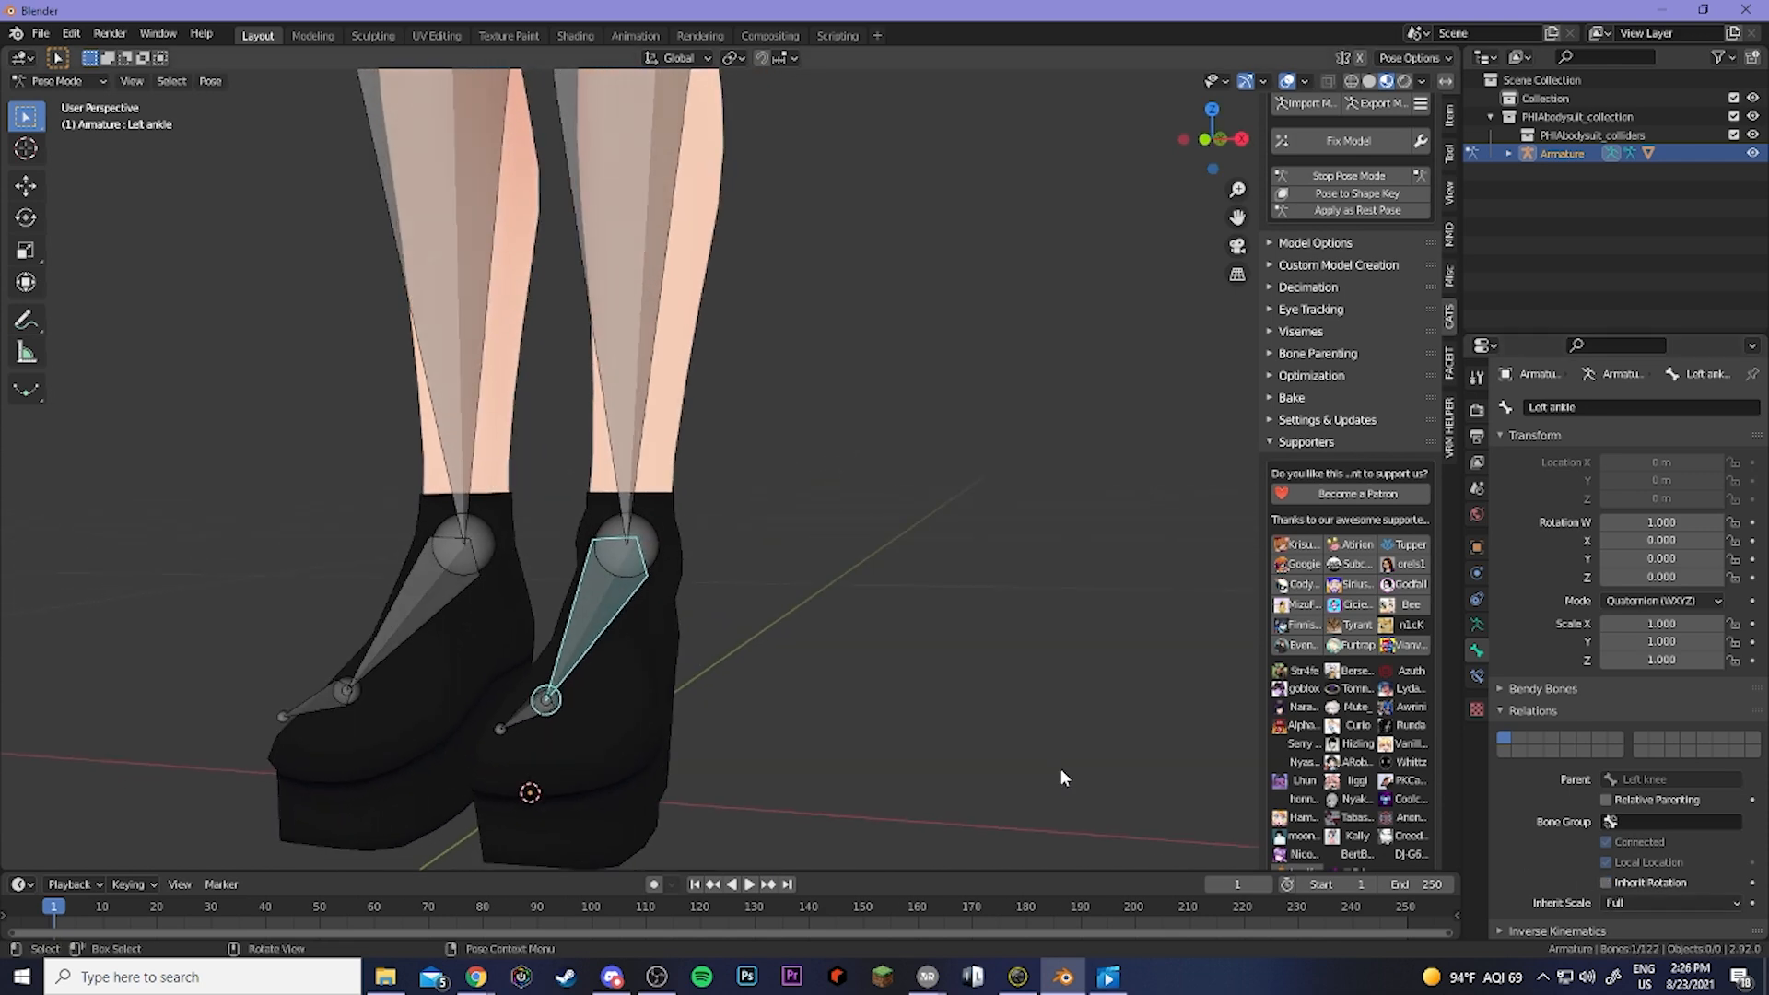
middle_drag(770, 691, 872, 624)
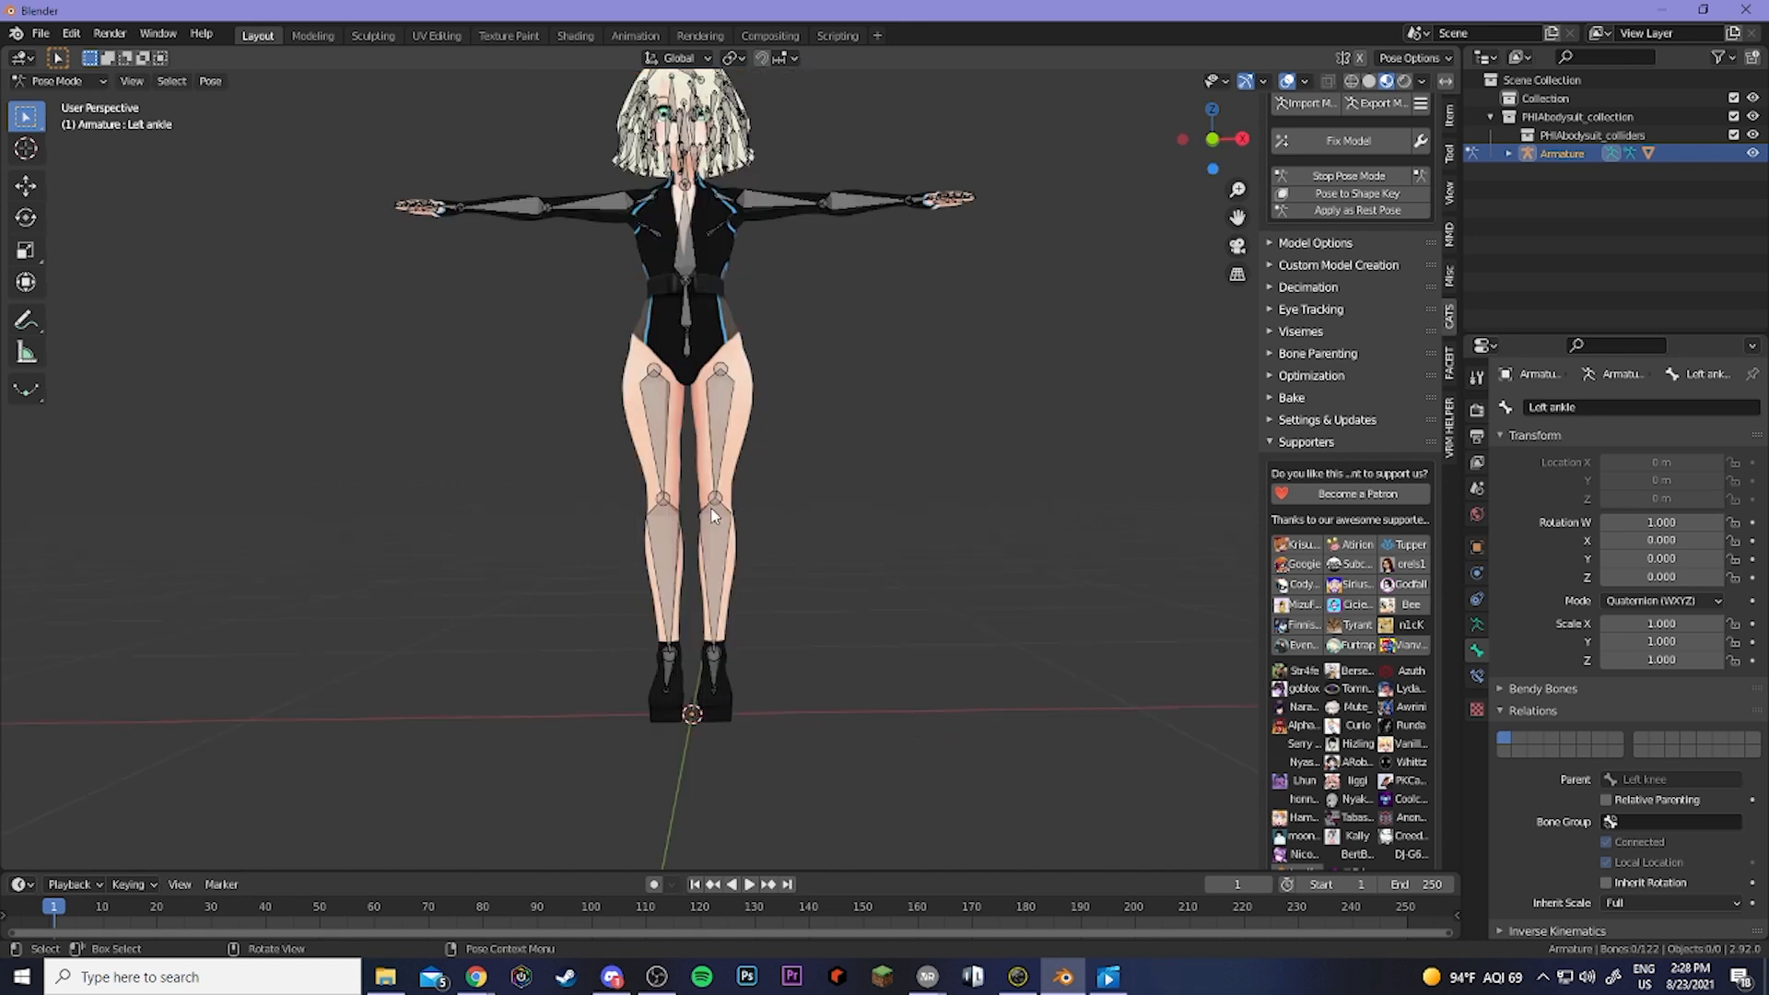
Select the left upper leg bone and inspect its alignment with the knee from directly below.
click(720, 422)
shift+middle_drag(800, 403, 826, 535)
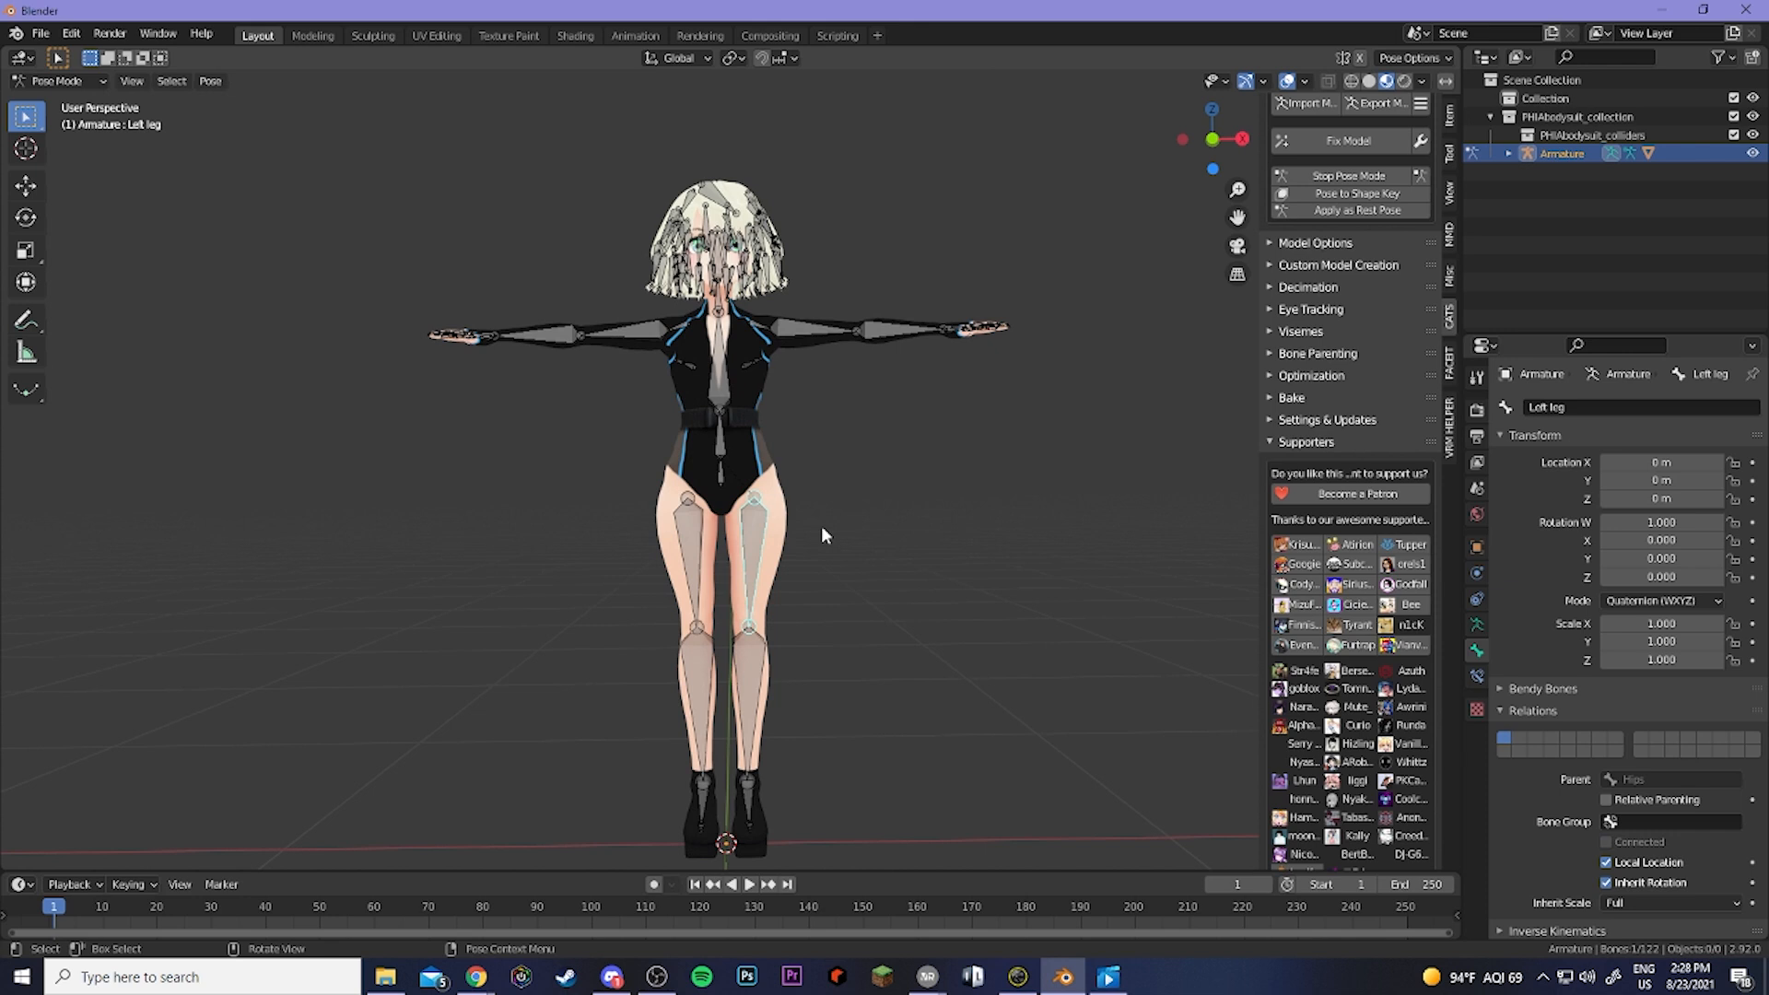
click(1212, 169)
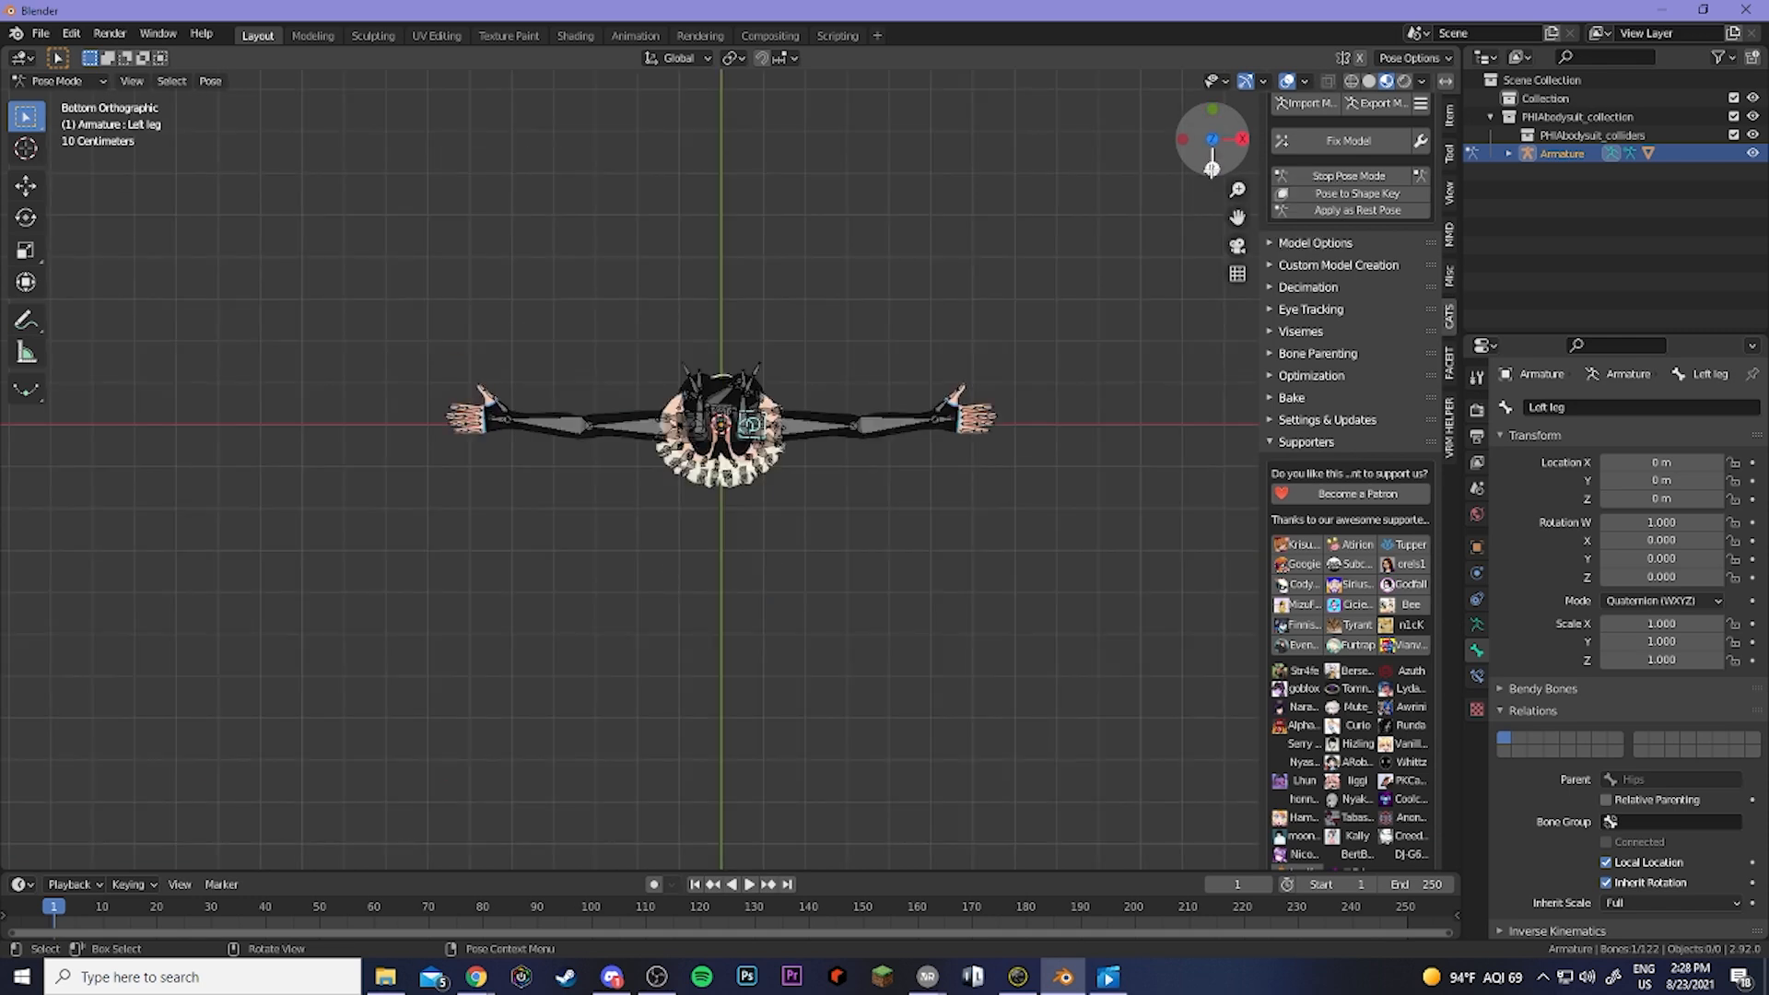
scroll(781, 468, up, 10)
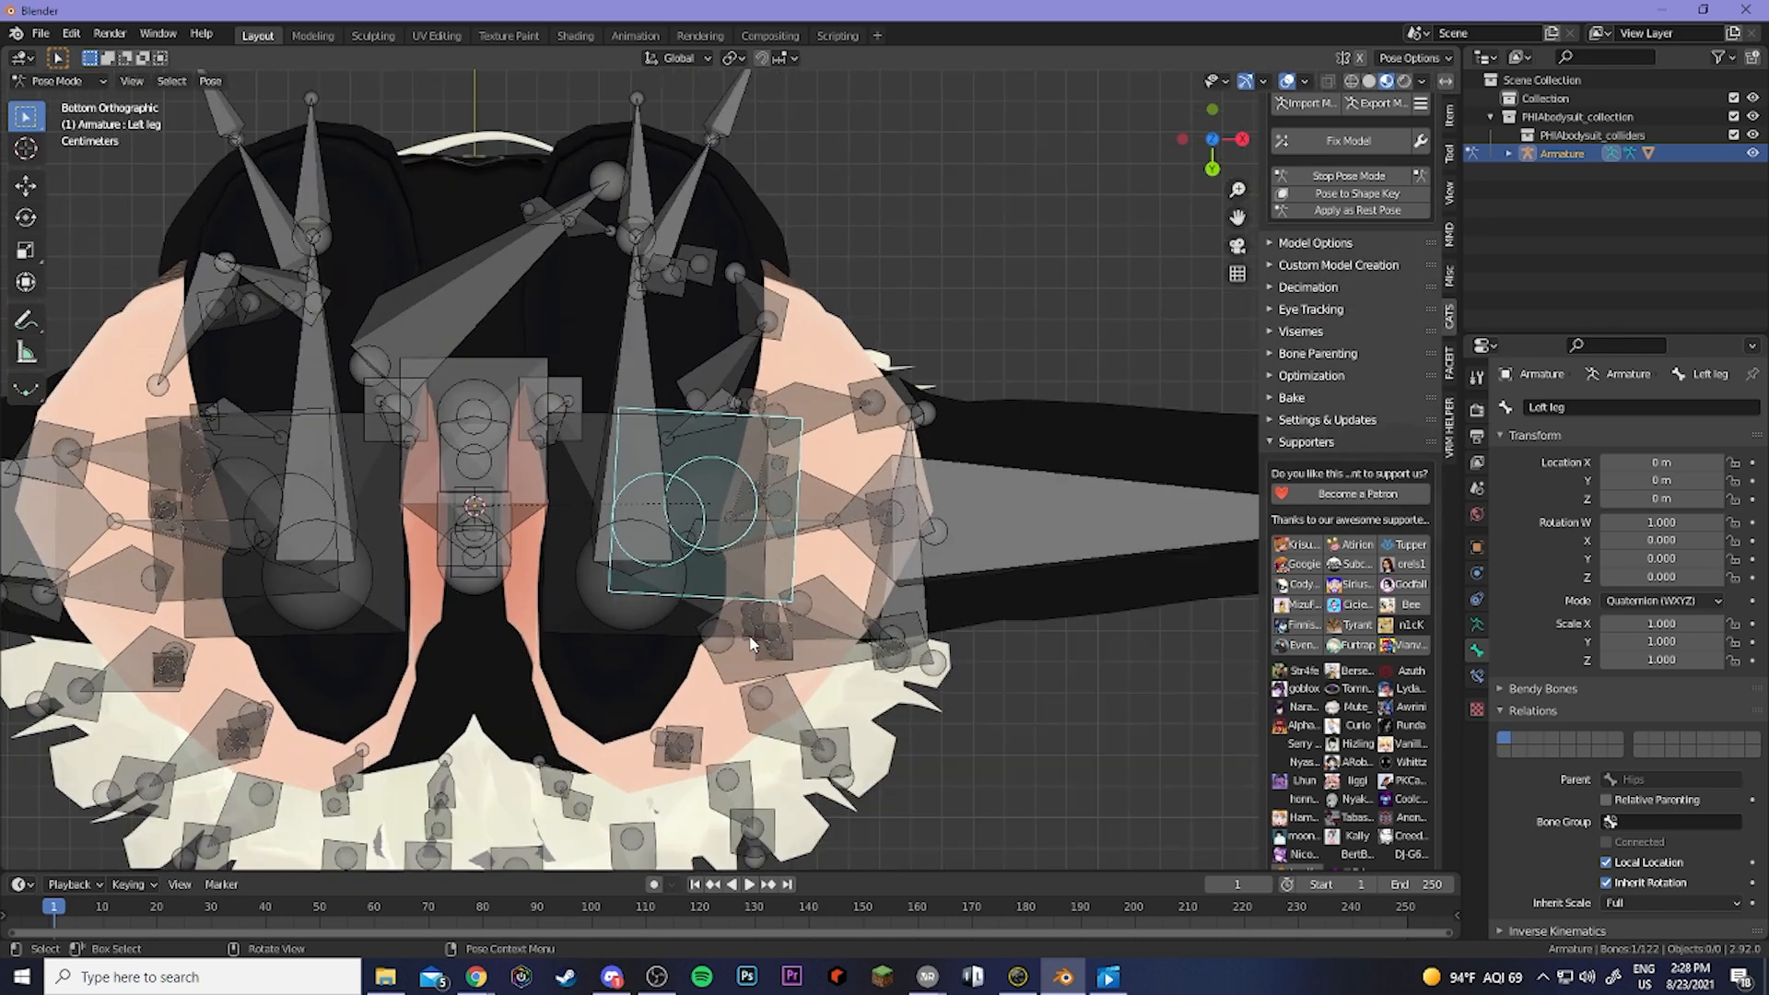
scroll(749, 642, up, 3)
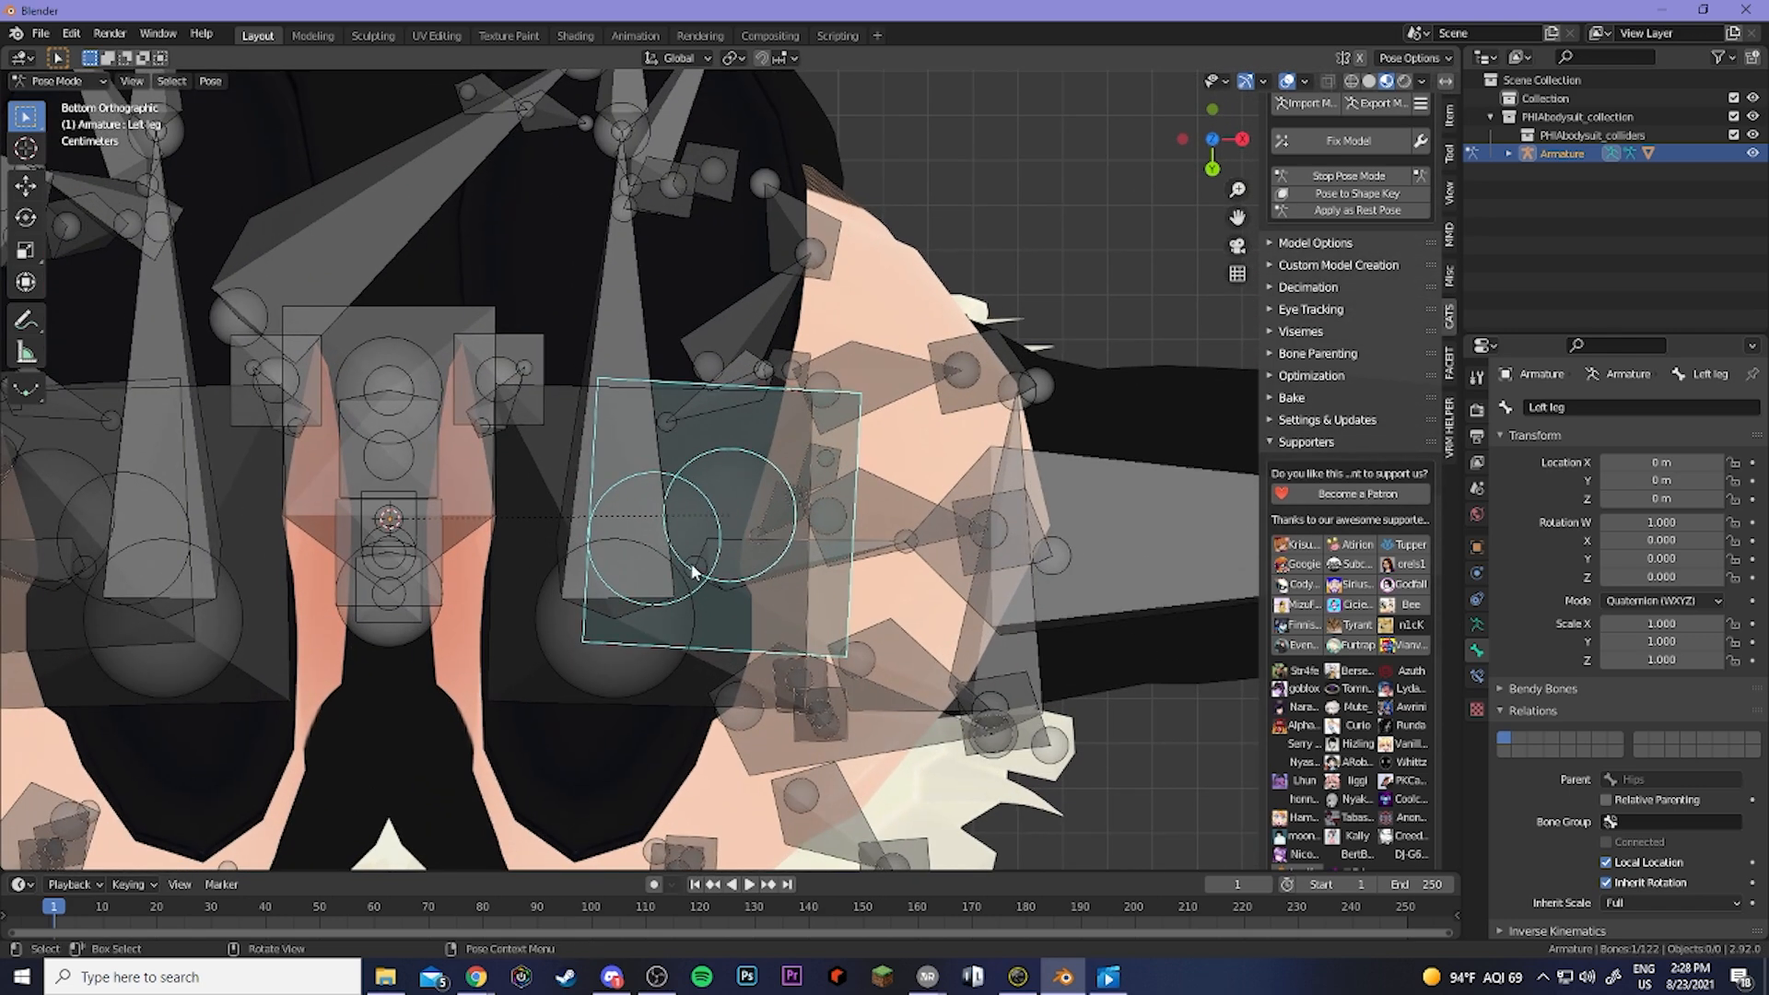
scroll(820, 742, down, 6)
middle_drag(841, 765, 838, 570)
scroll(838, 570, down, 3)
middle_drag(841, 429, 832, 501)
middle_drag(700, 594, 728, 534)
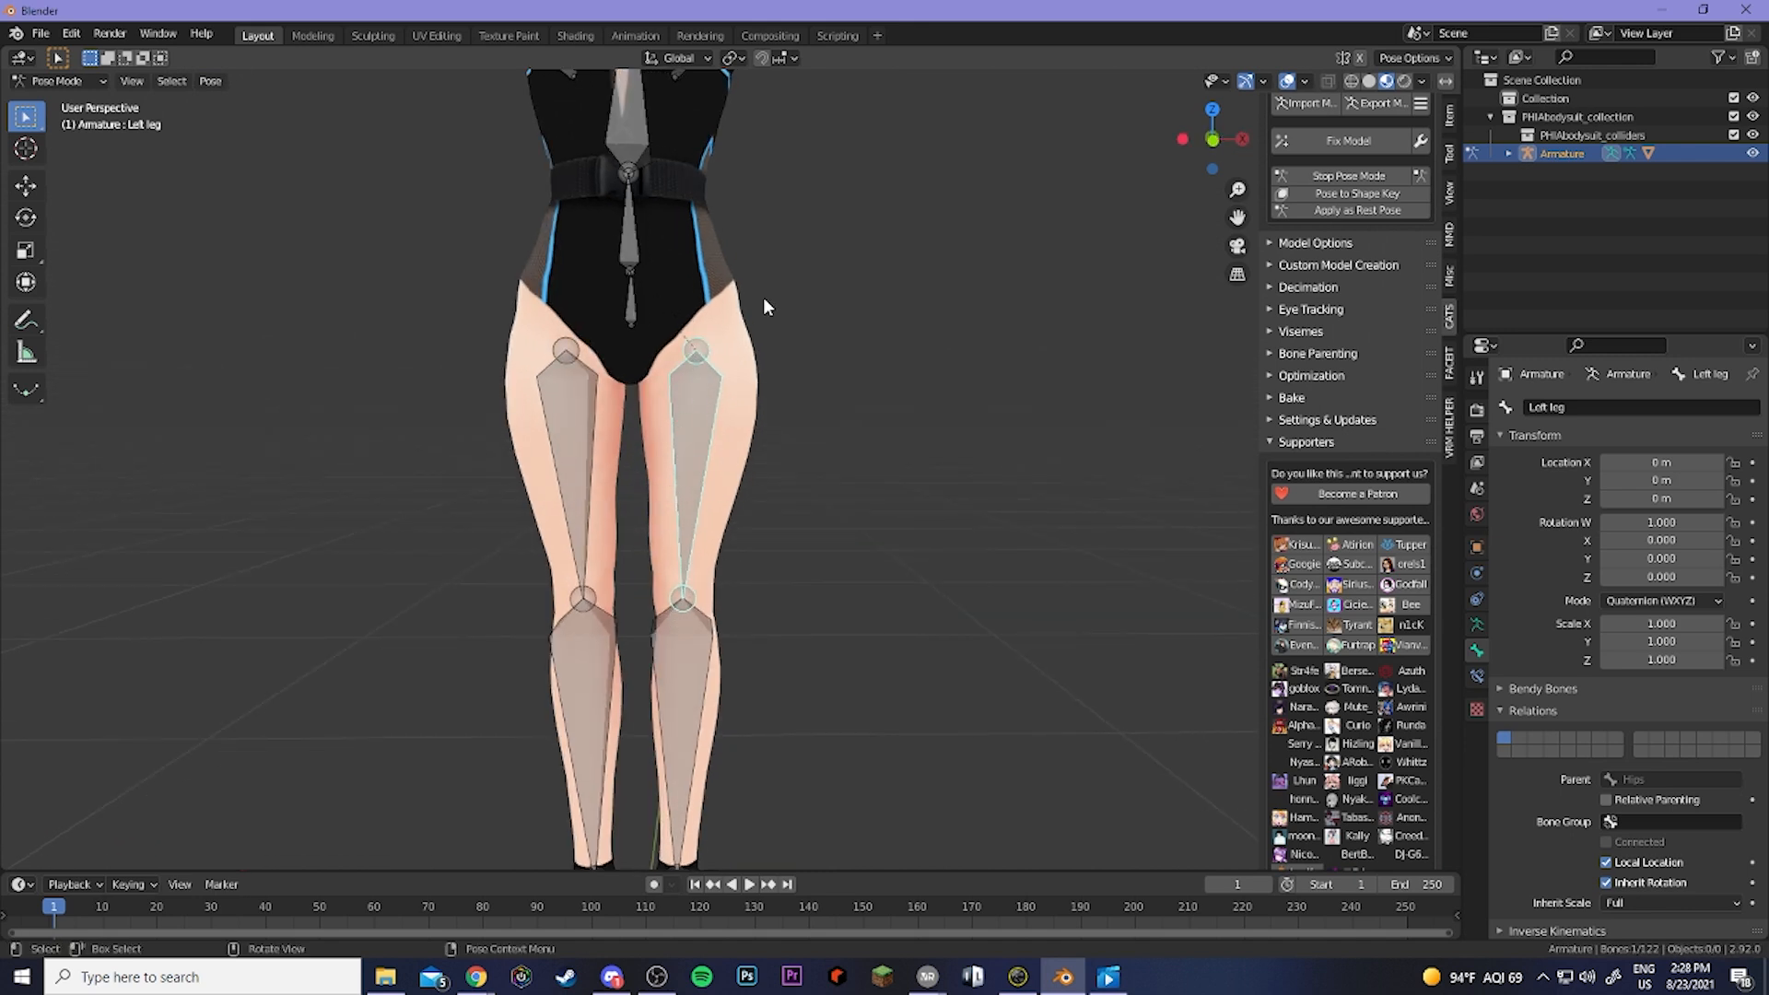
Rotate the left upper leg bone, seen from directly above, until its knee joint lines up with the hip joint, about quaternion X -0.010, Z -0.027.
key(KP_7)
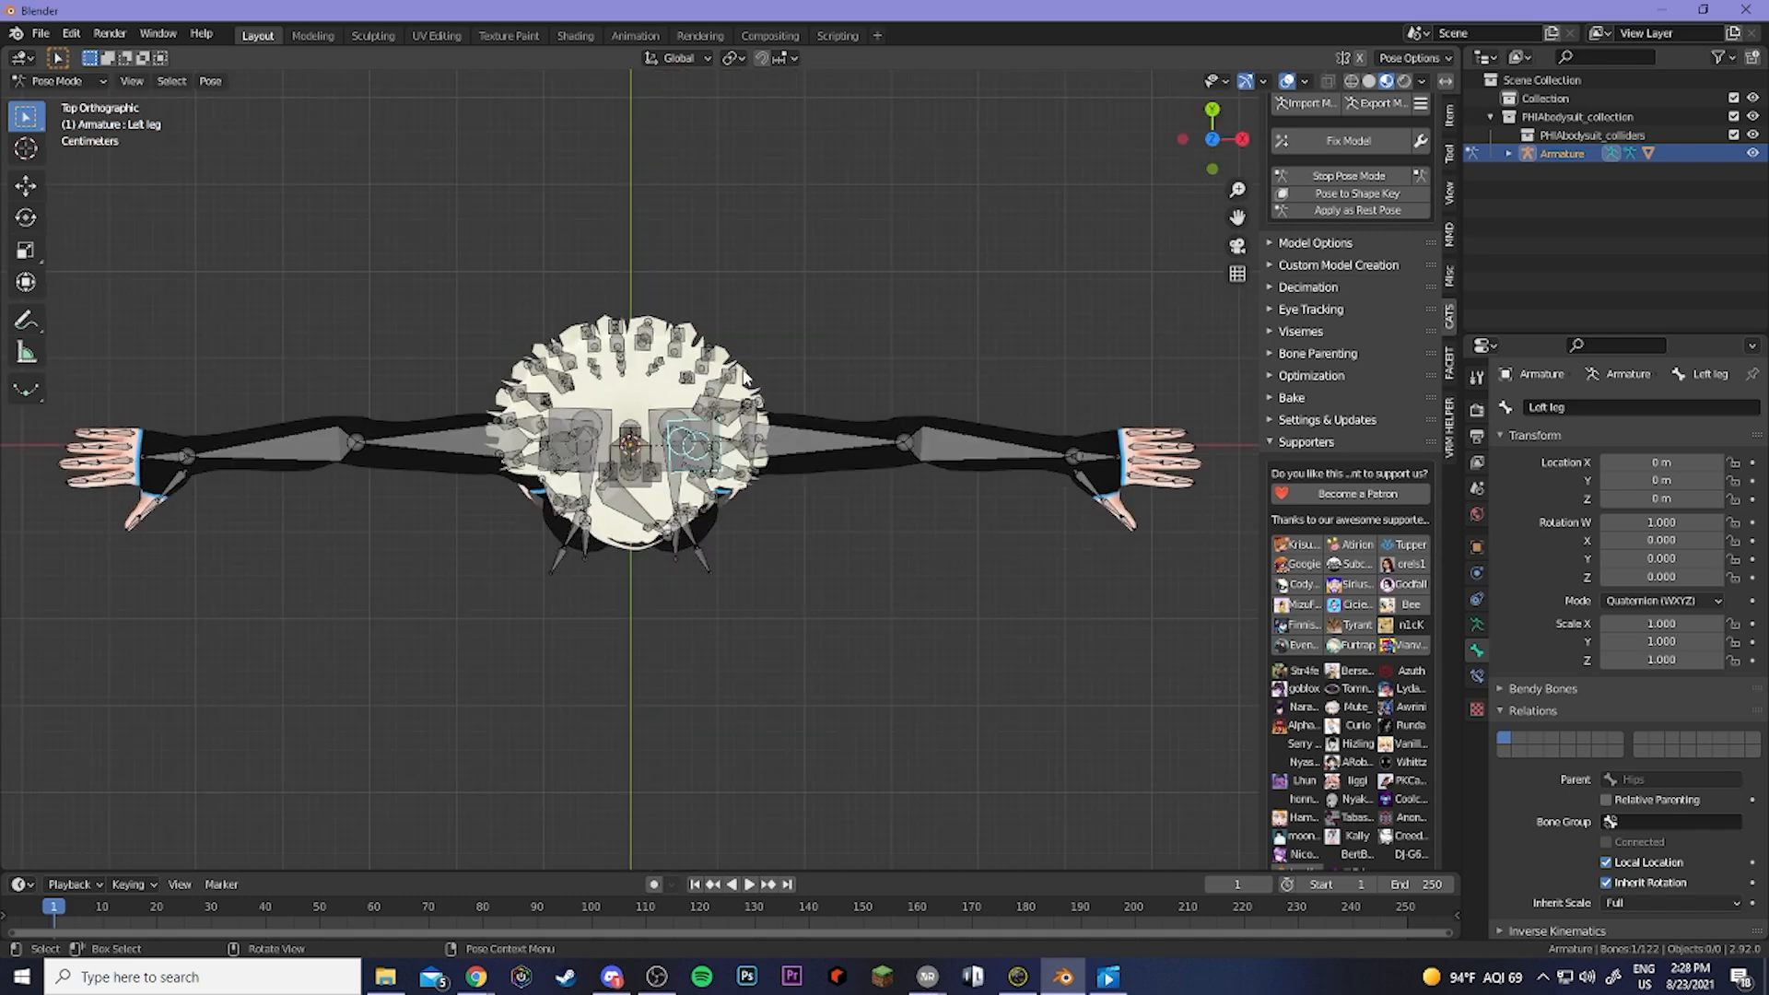
scroll(675, 532, up, 4)
scroll(676, 531, up, 8)
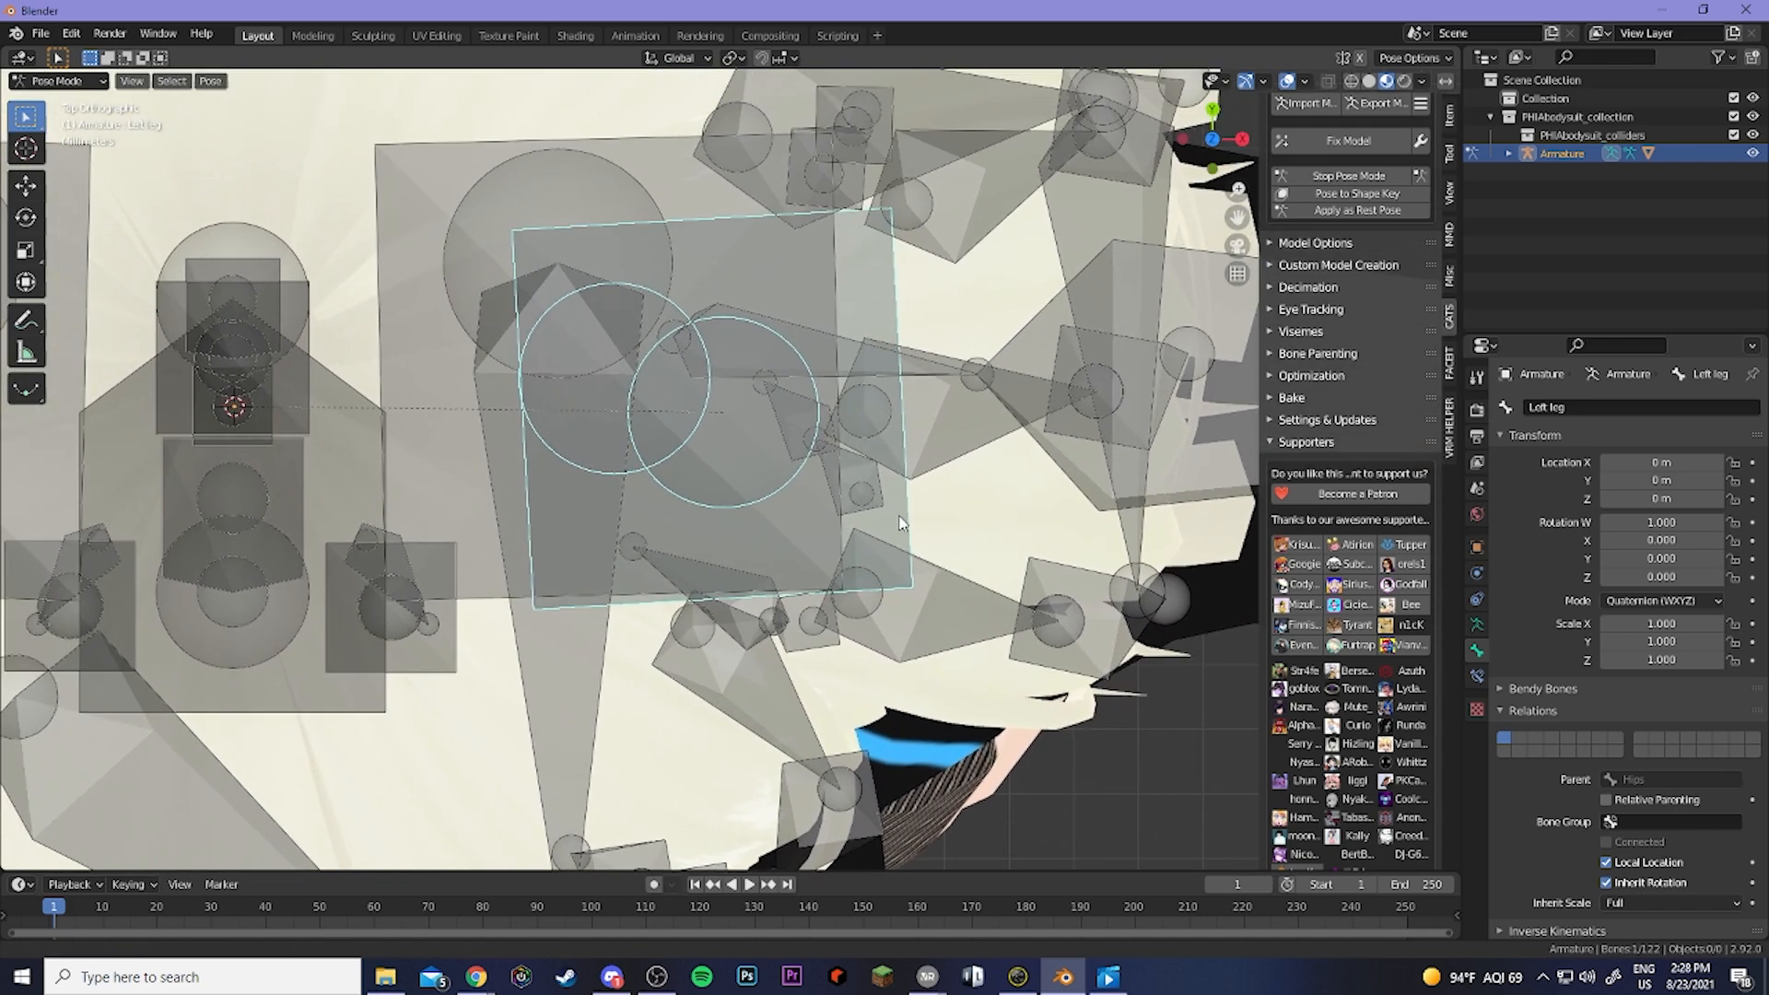
scroll(680, 392, down, 10)
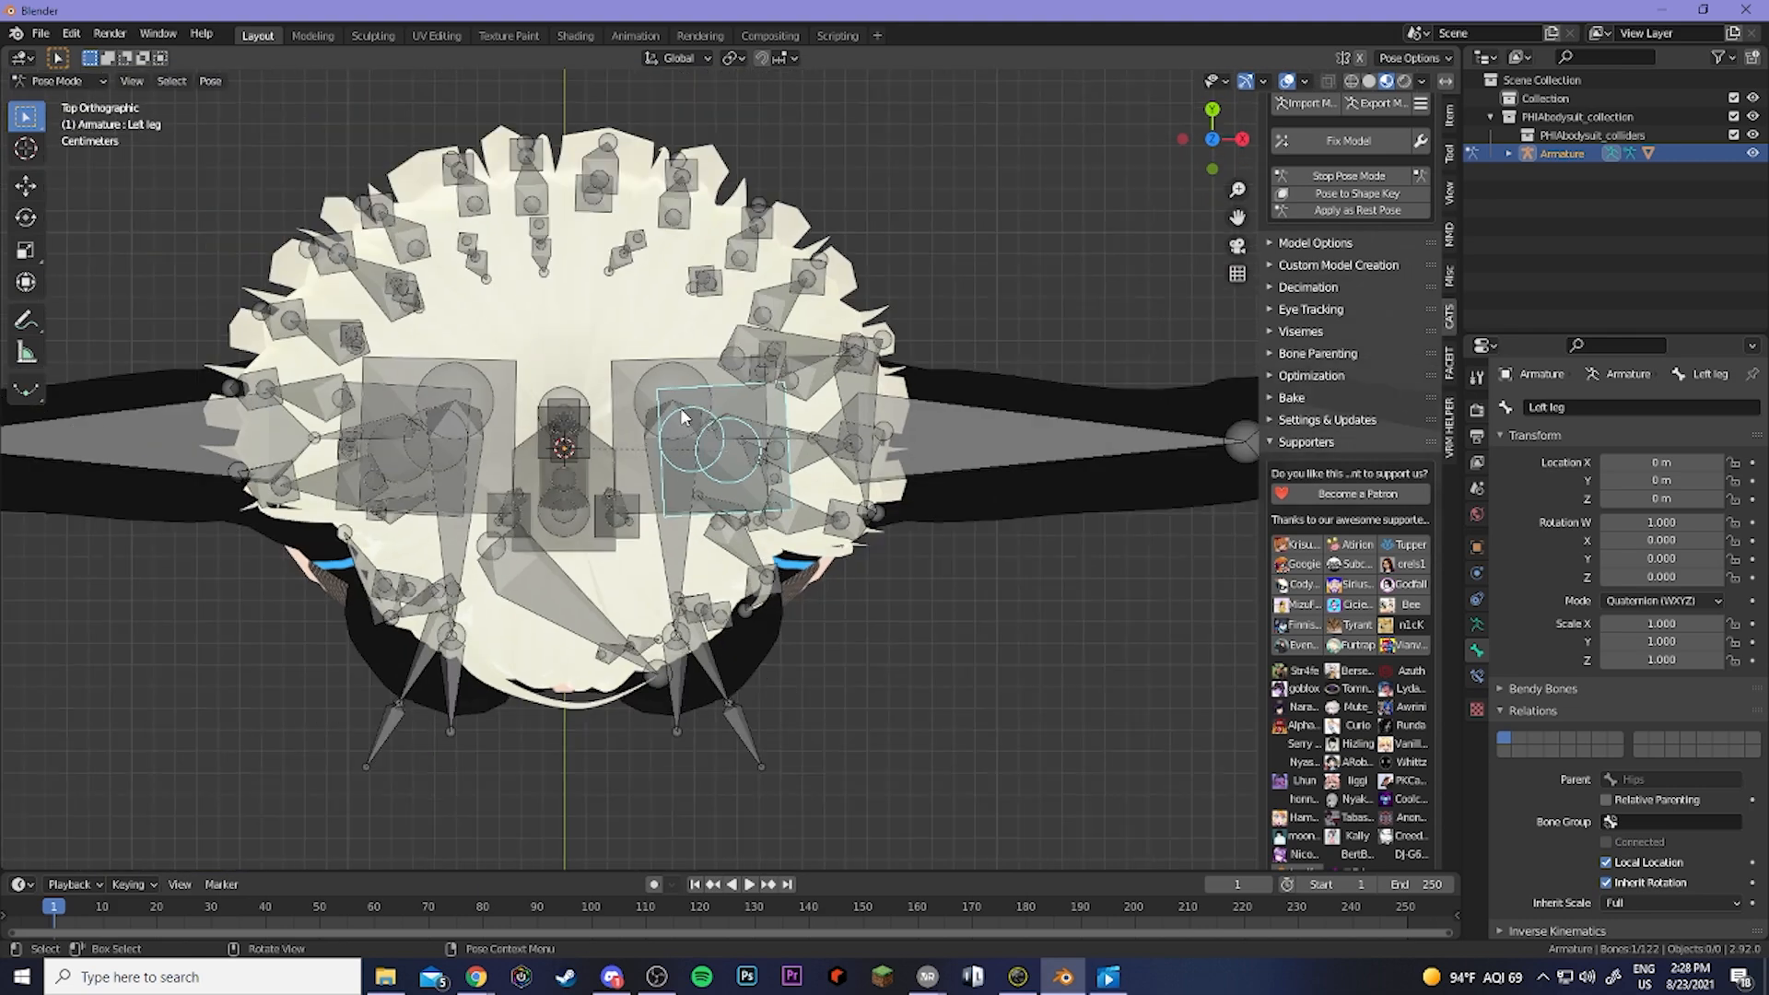
scroll(682, 416, up, 8)
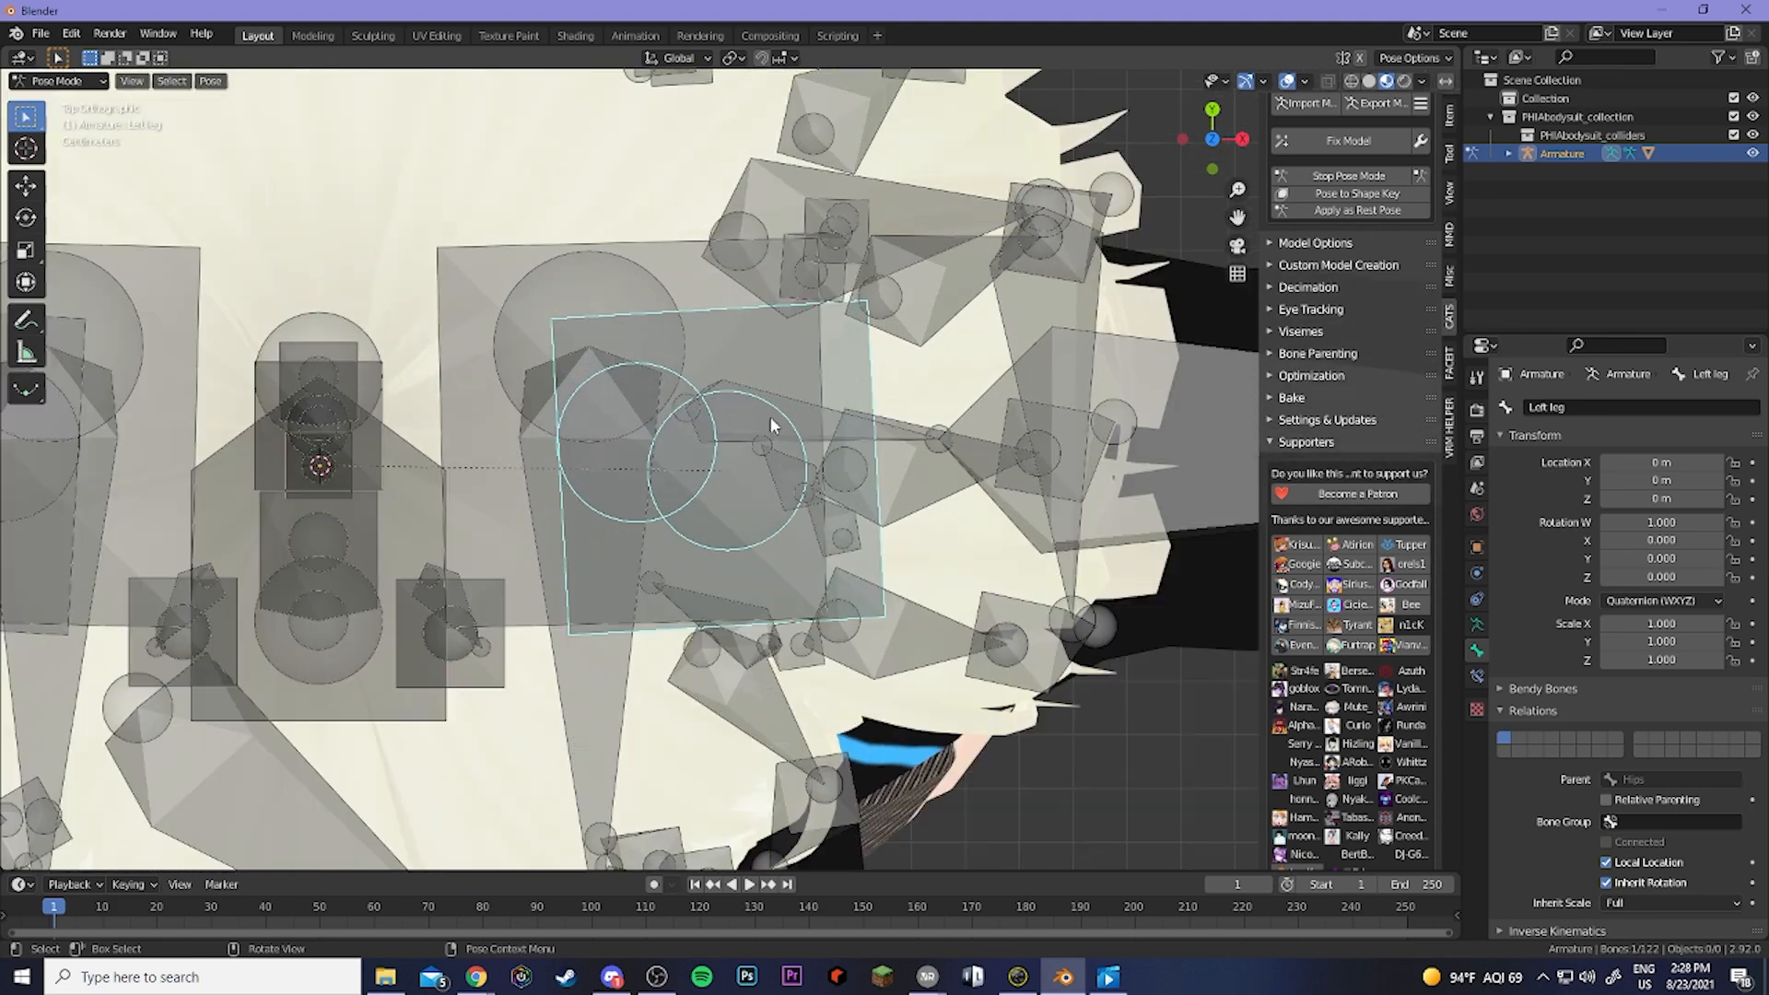
click(25, 219)
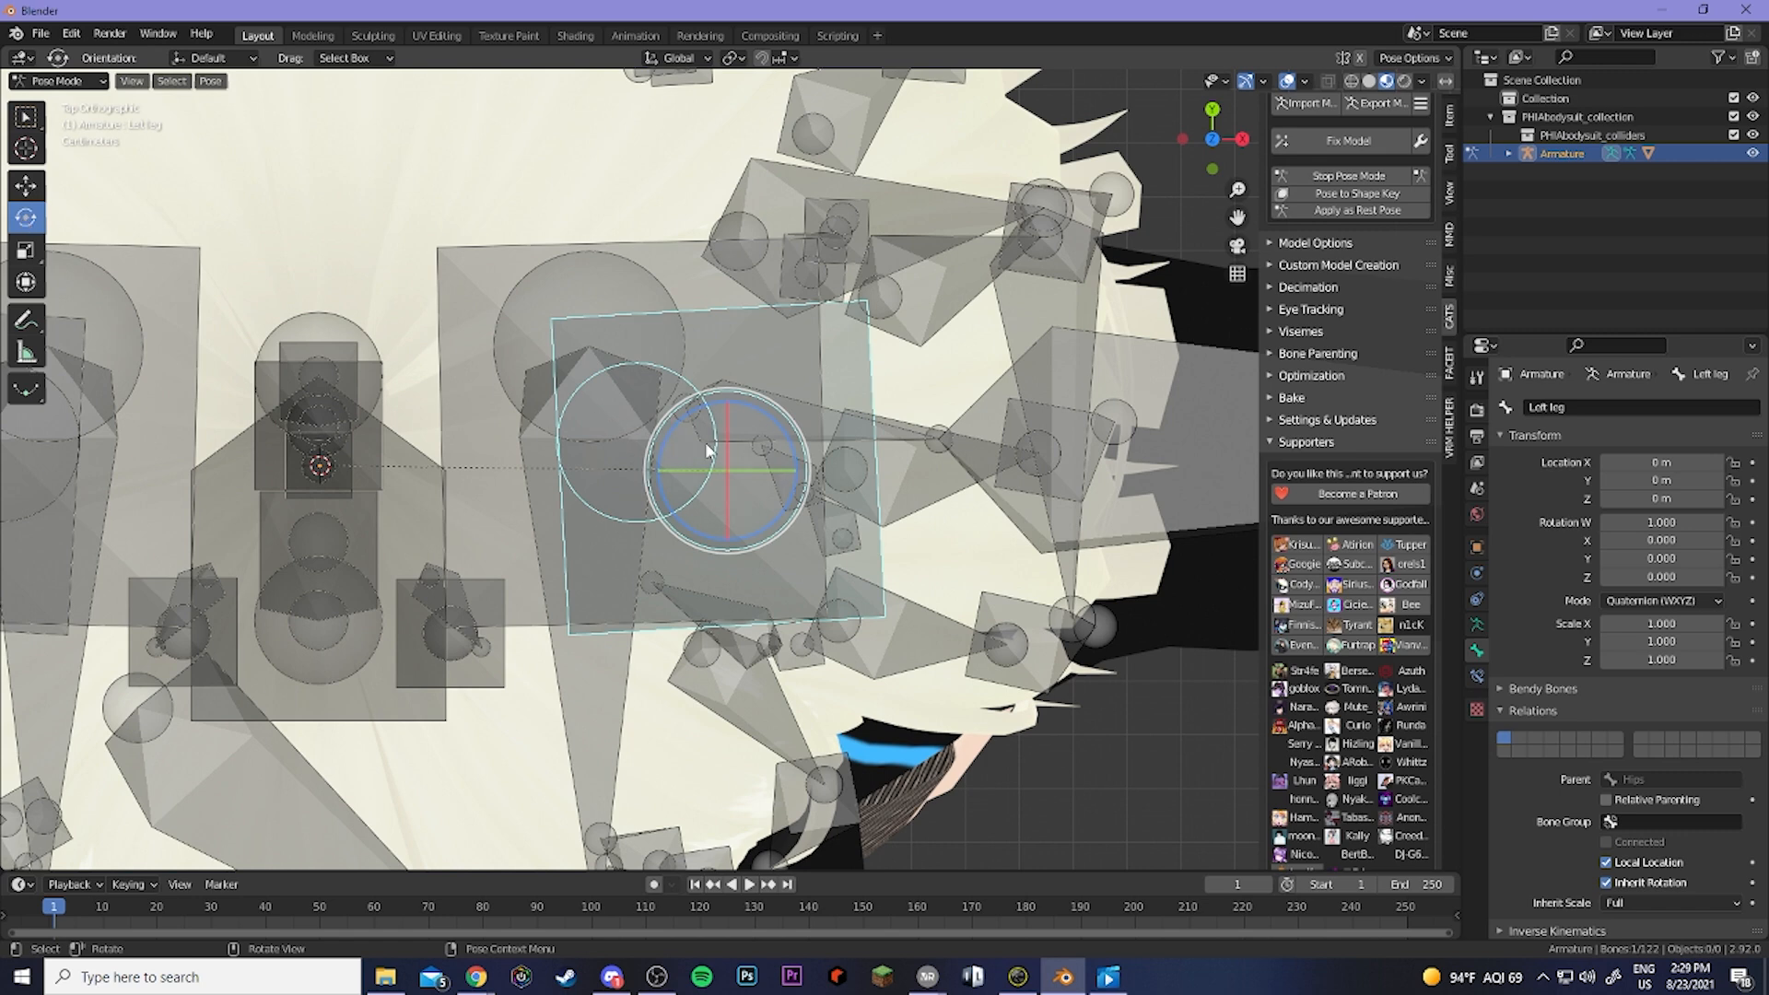
drag(758, 468, 725, 410)
scroll(834, 460, down, 2)
scroll(871, 490, up, 6)
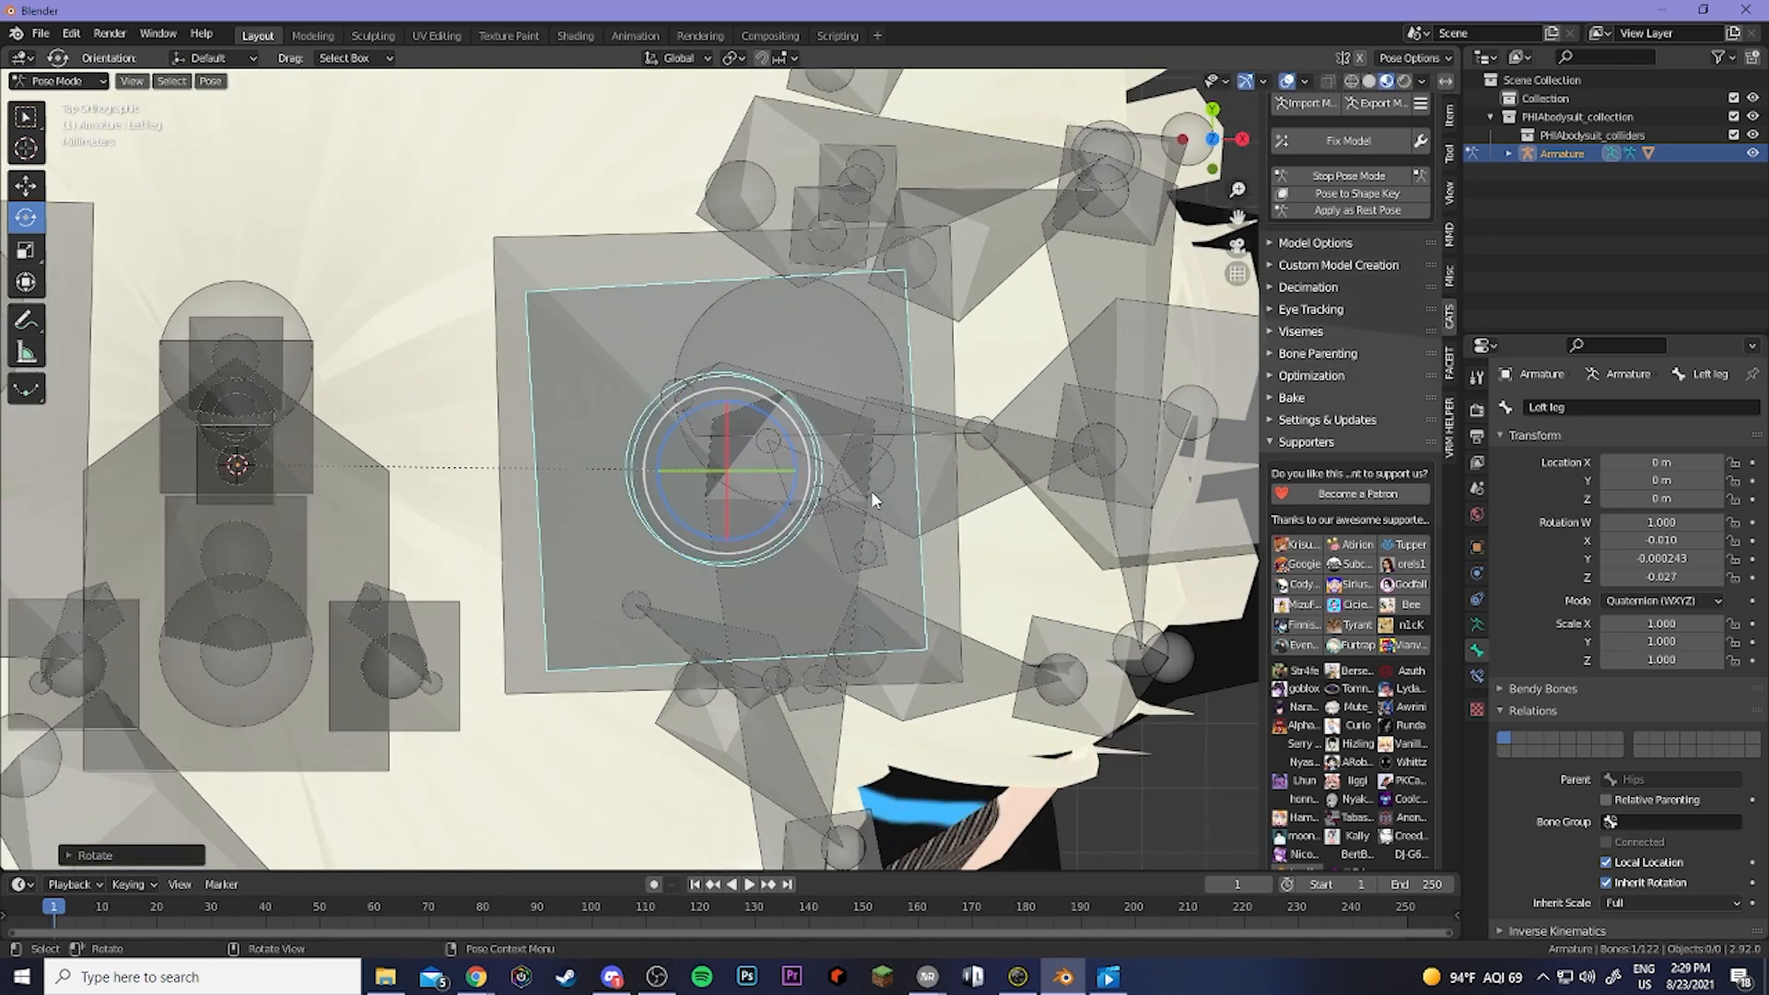
scroll(873, 499, down, 8)
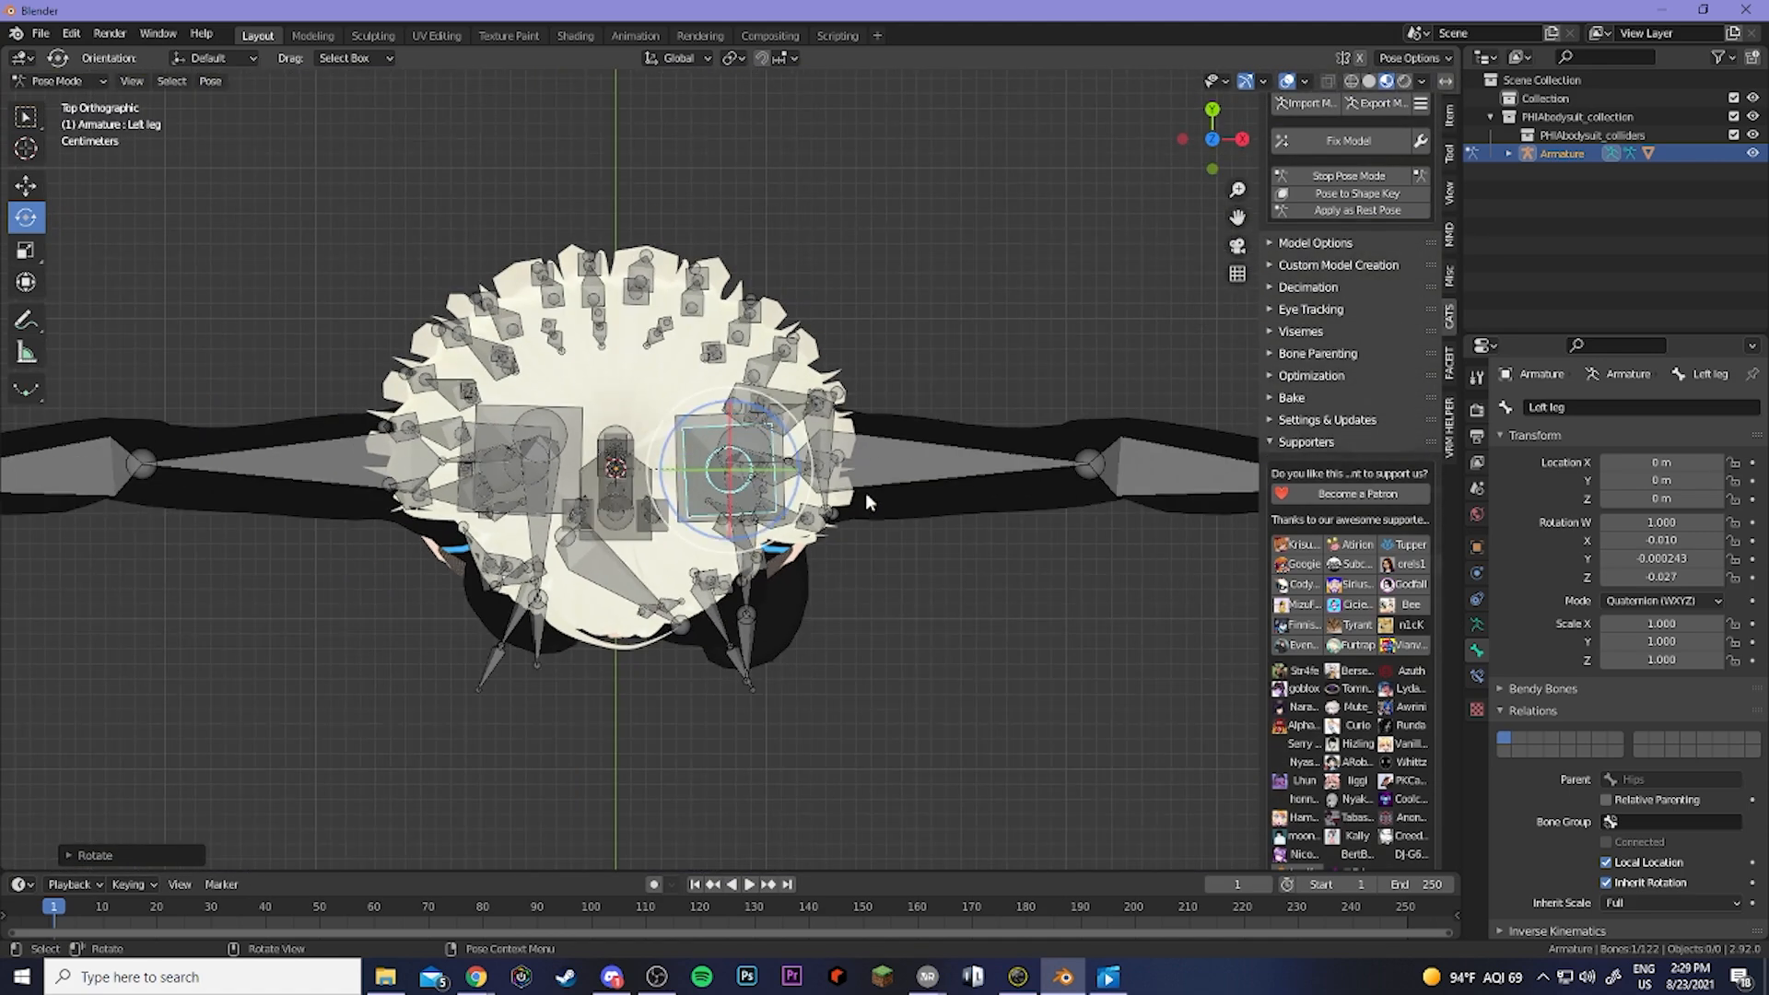
Rotate the left knee bone, seen from directly above, so the ankle joint lines up with the knee joint, about quaternion X -0.017, Z 0.014.
middle_drag(888, 633, 907, 424)
scroll(907, 431, down, 4)
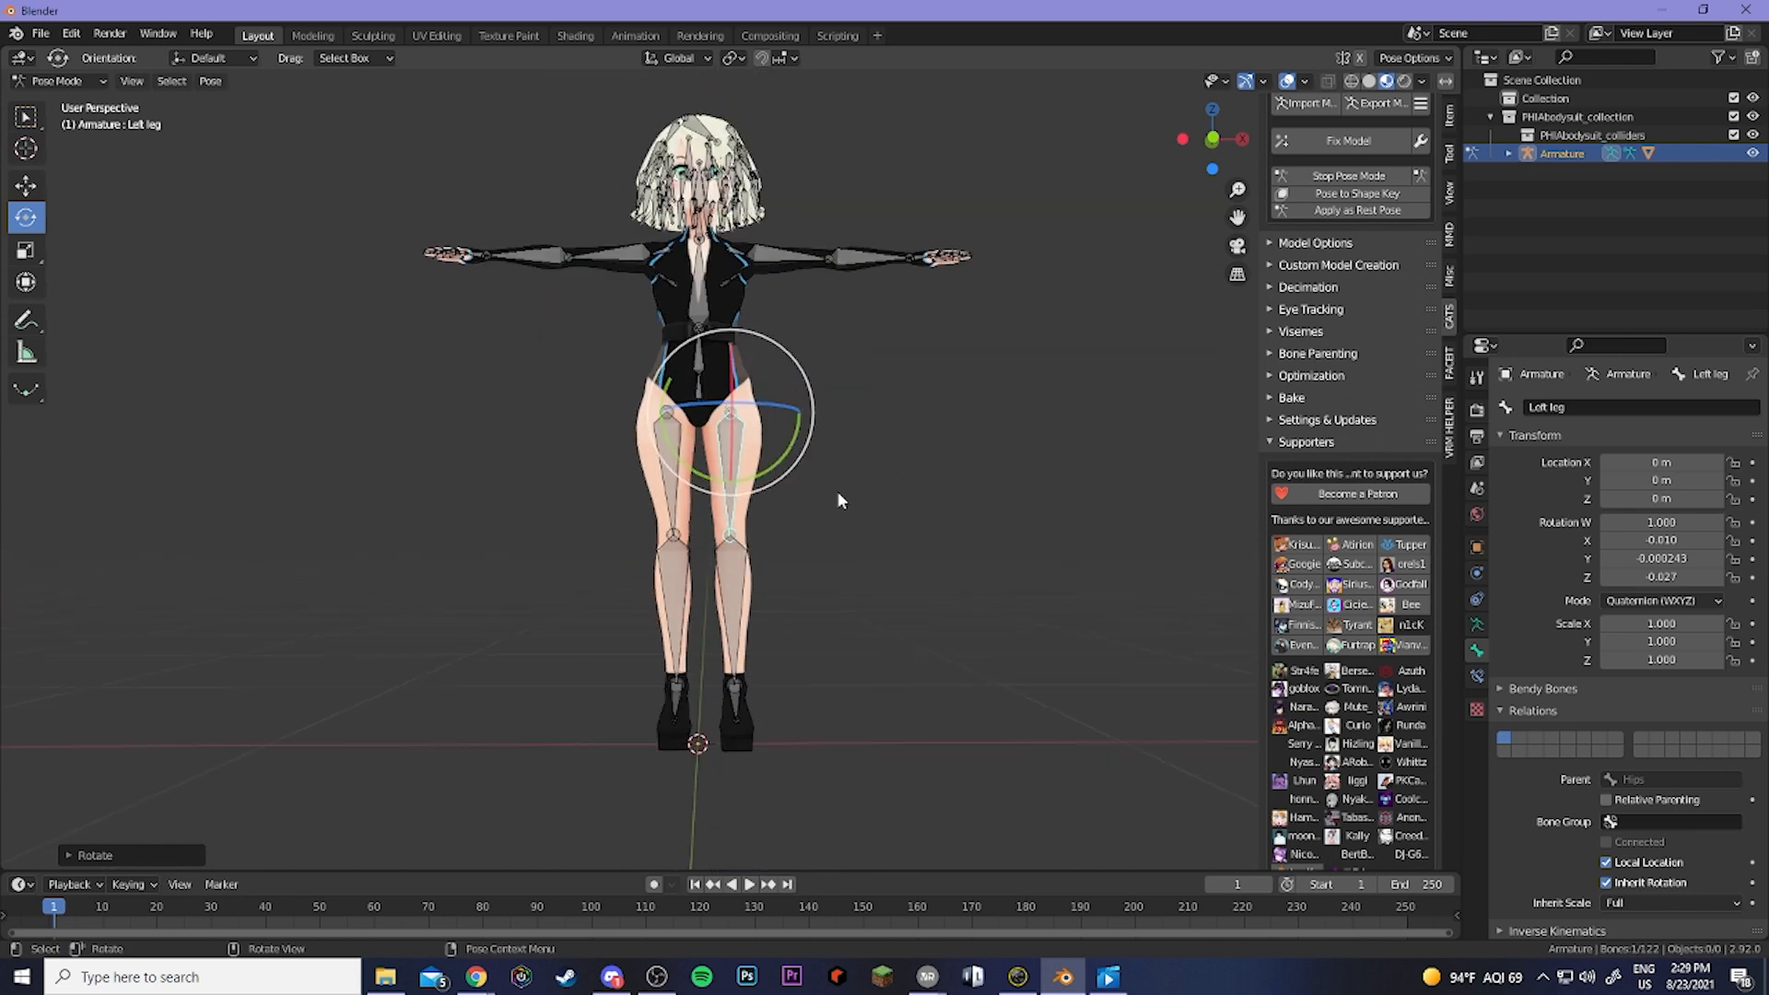
shift+middle_drag(793, 536, 799, 438)
scroll(815, 484, up, 4)
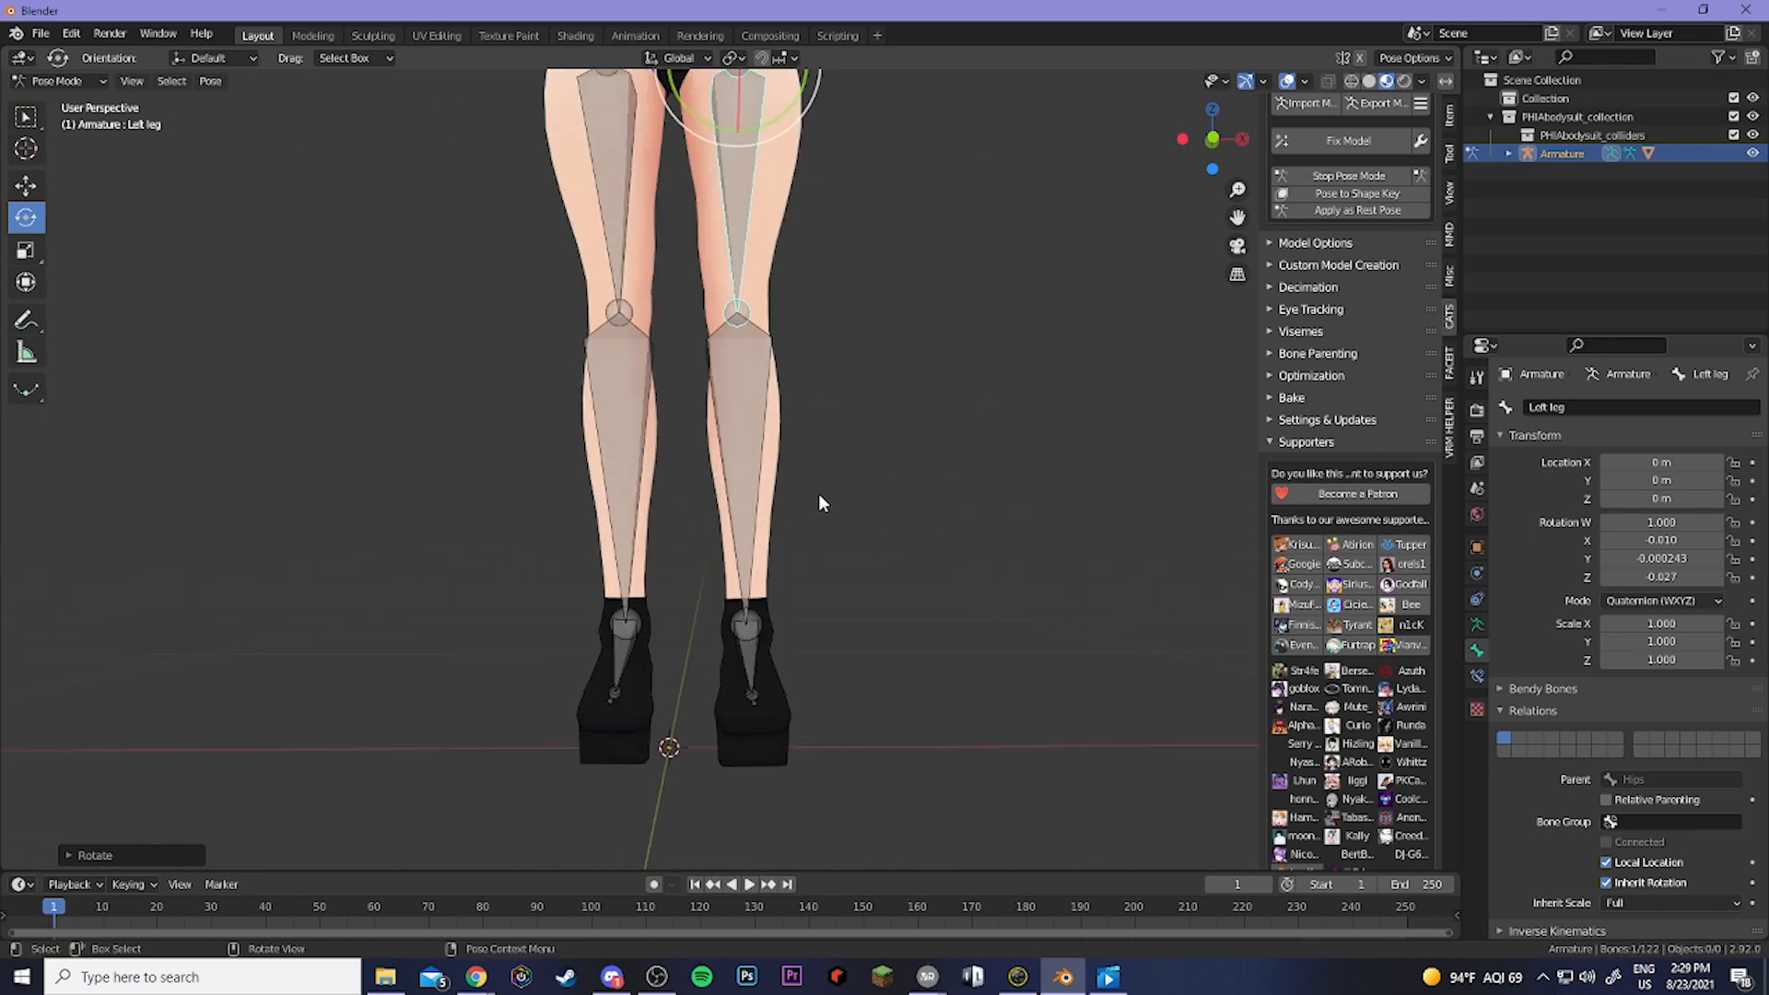
click(753, 422)
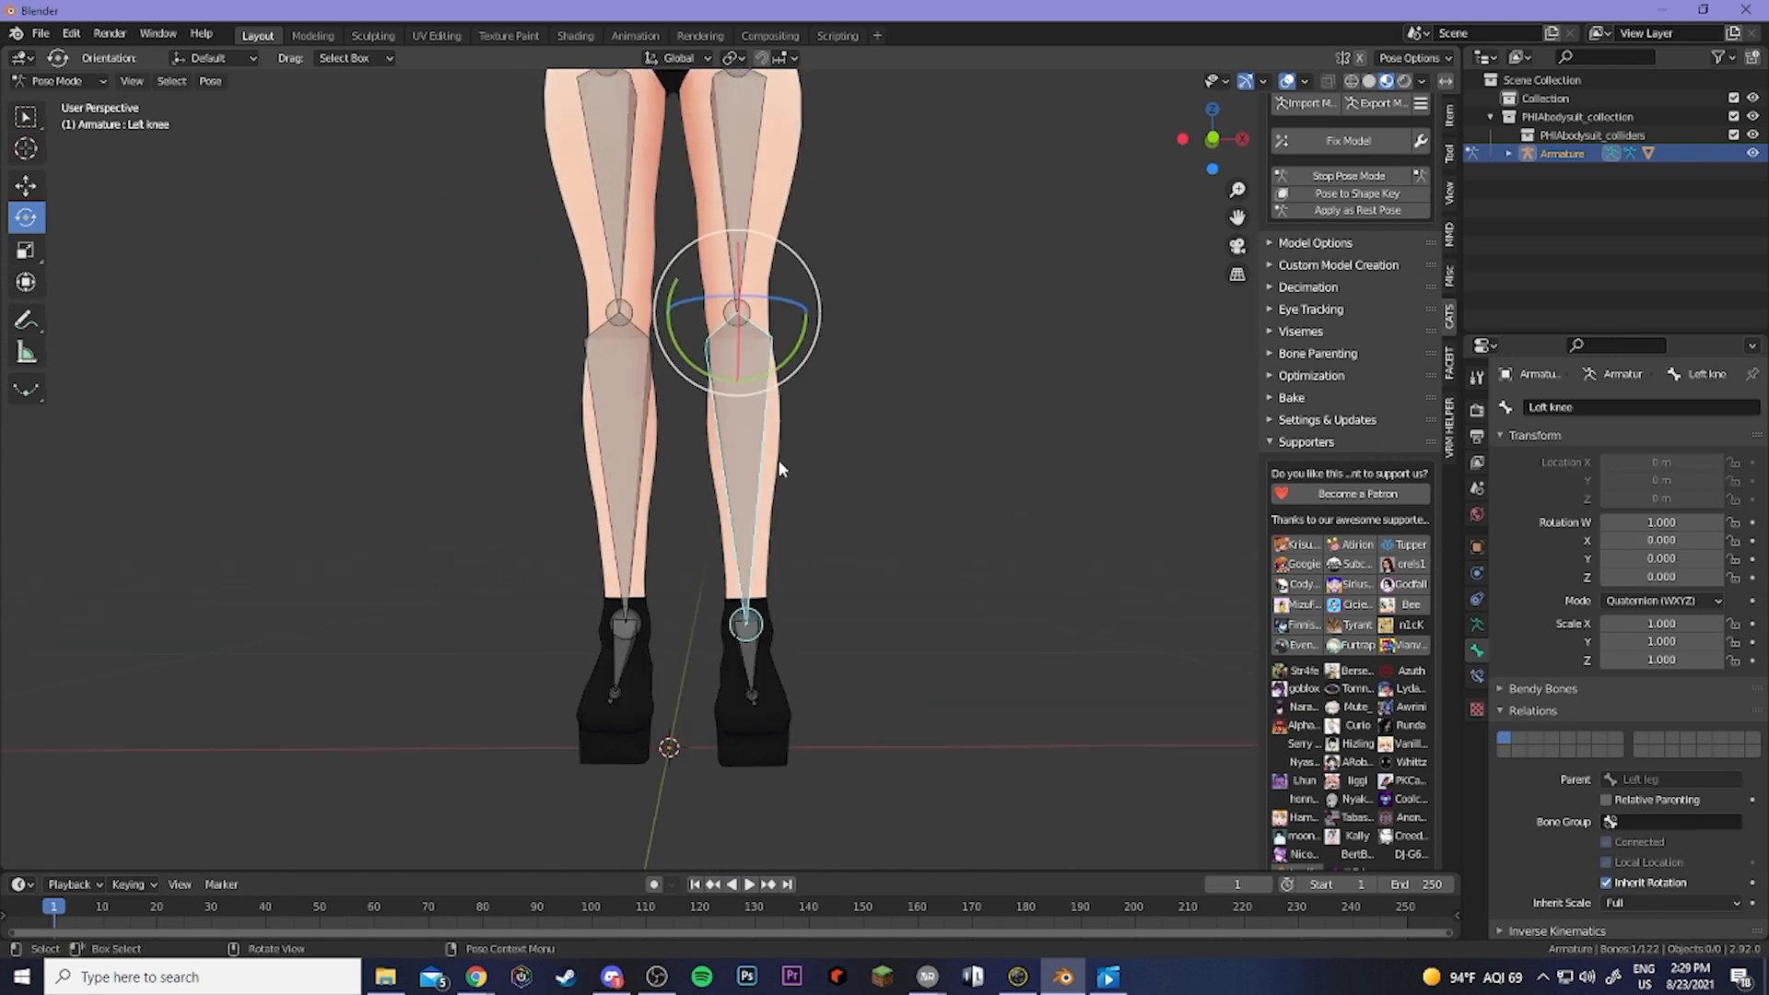
key(KP_7)
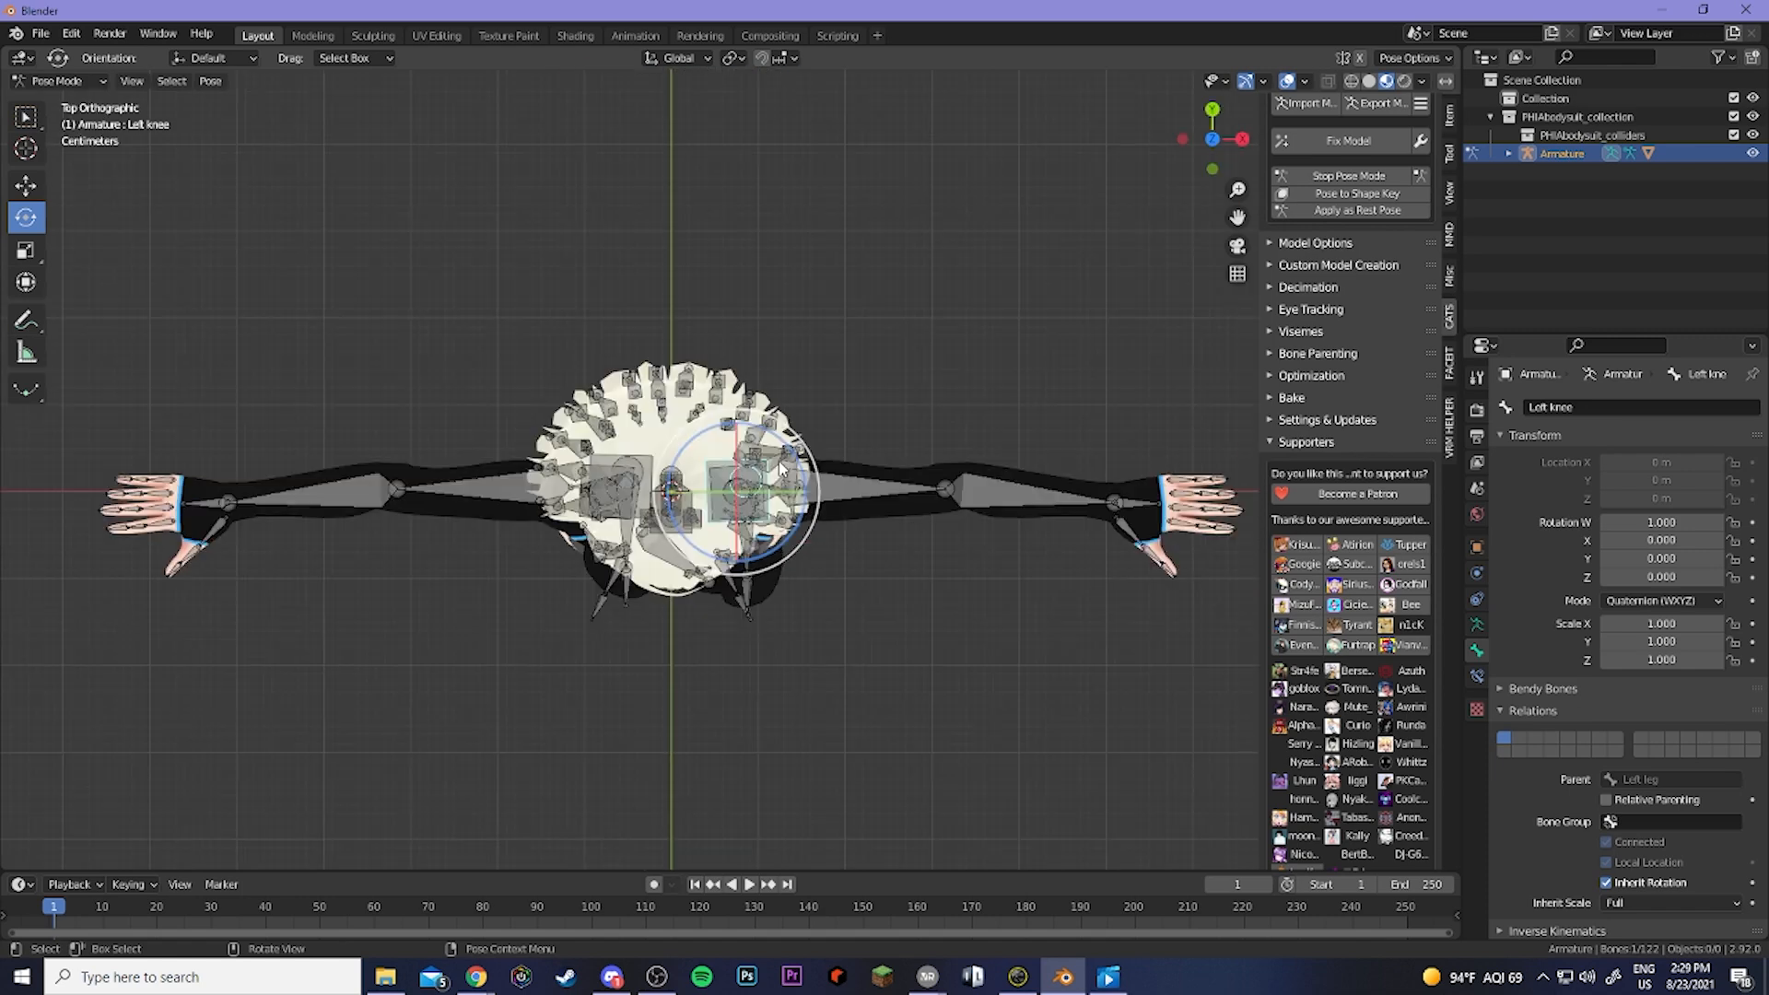
scroll(827, 492, up, 8)
shift+middle_drag(879, 536, 811, 447)
scroll(818, 467, up, 1)
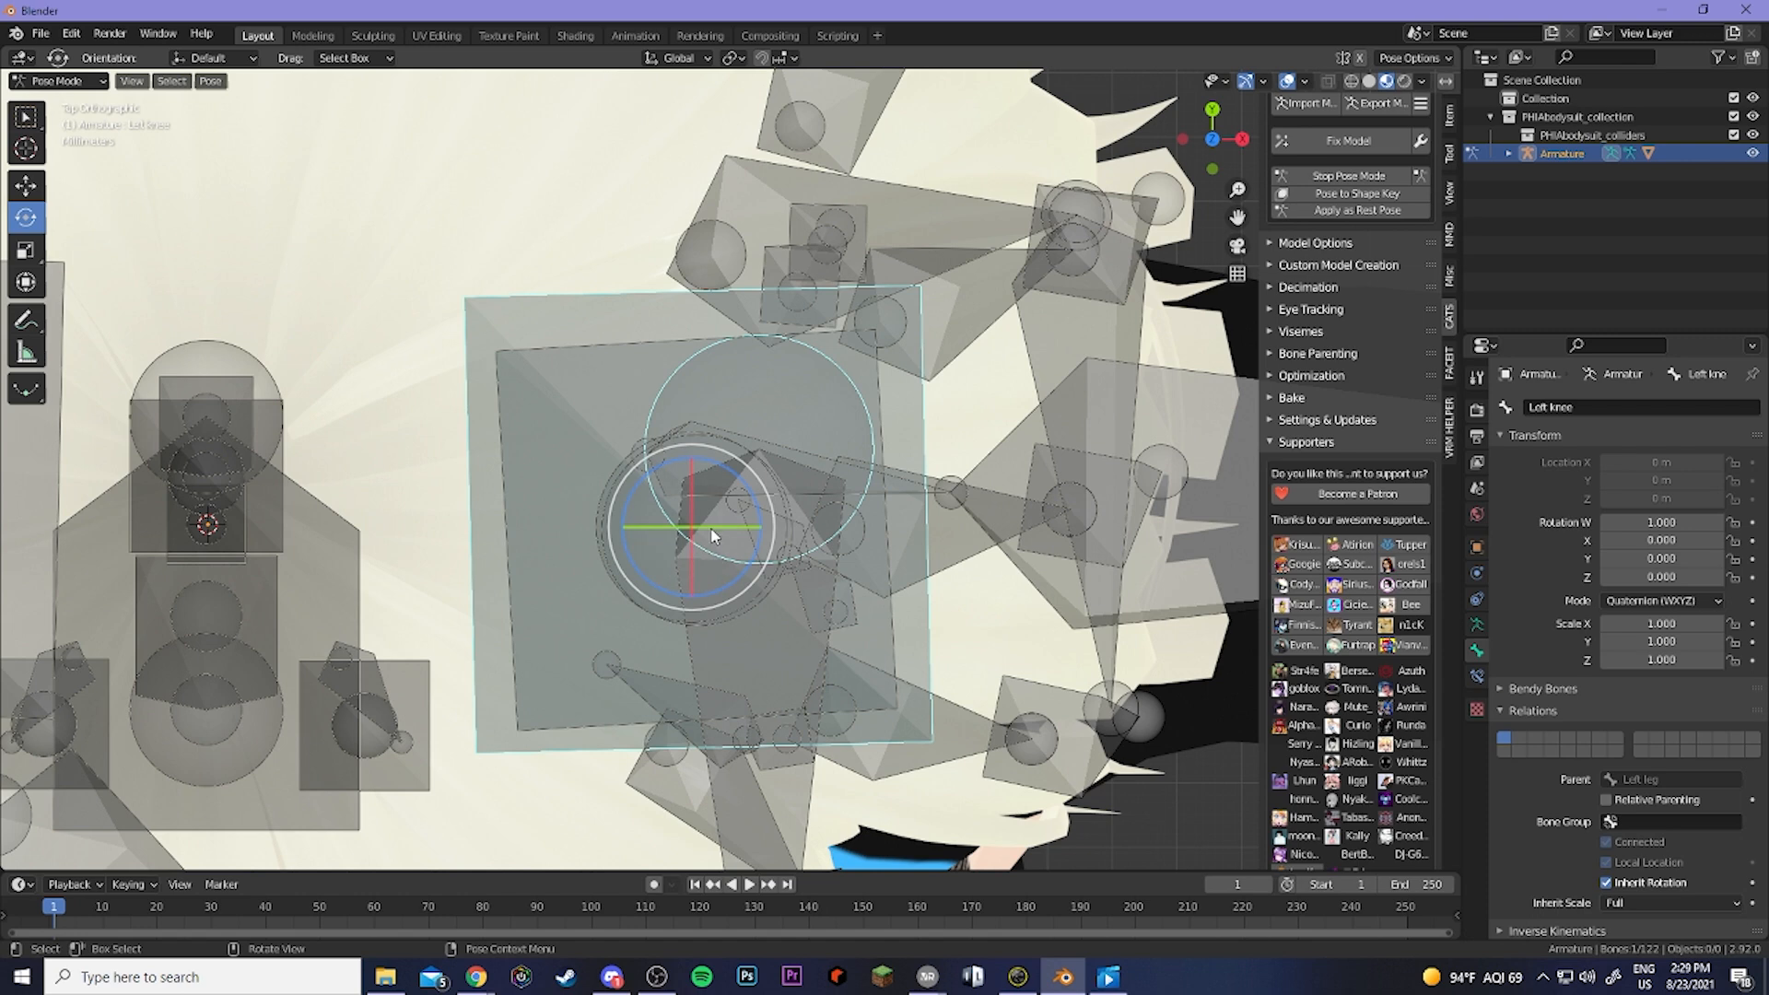
click(774, 427)
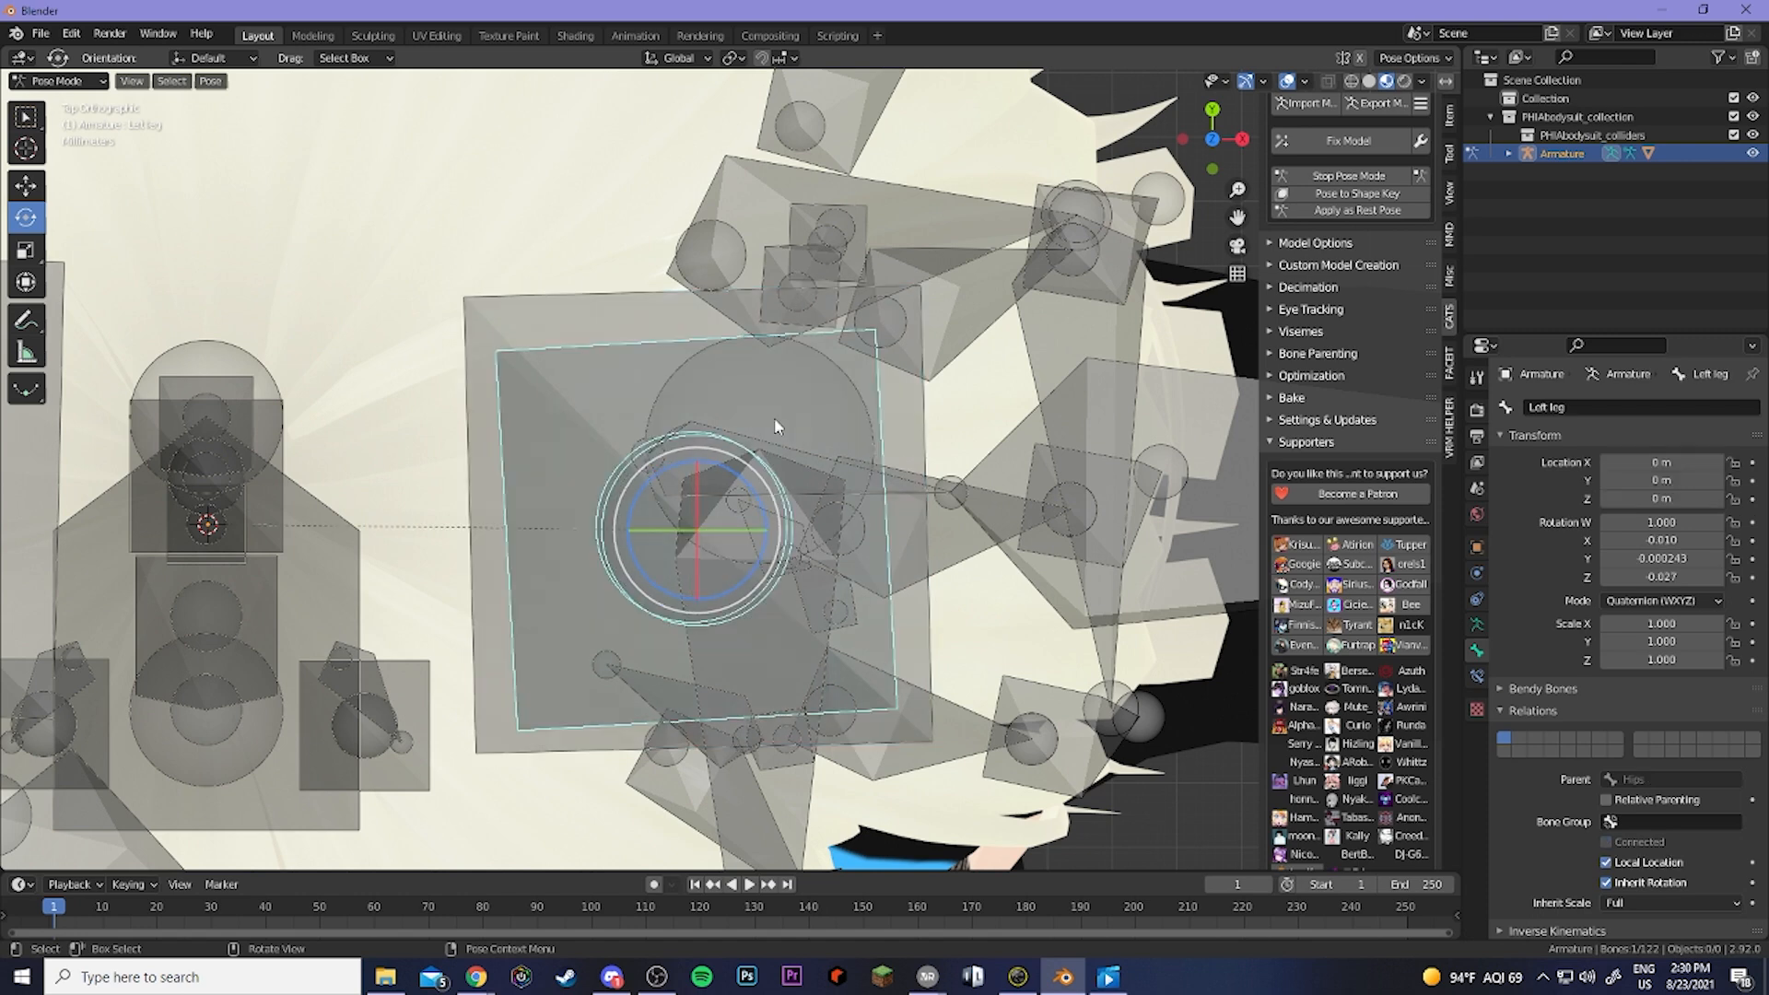
click(776, 426)
scroll(803, 551, down, 1)
mouse_move(732, 511)
mouse_down()
mouse_move(720, 459)
mouse_move(700, 490)
mouse_move(724, 535)
mouse_up()
Copy the pose of the left knee and left upper leg bones and paste it mirrored onto the right leg.
scroll(724, 534, down, 5)
middle_drag(753, 690, 762, 565)
scroll(760, 503, down, 11)
scroll(756, 562, up, 9)
click(873, 410)
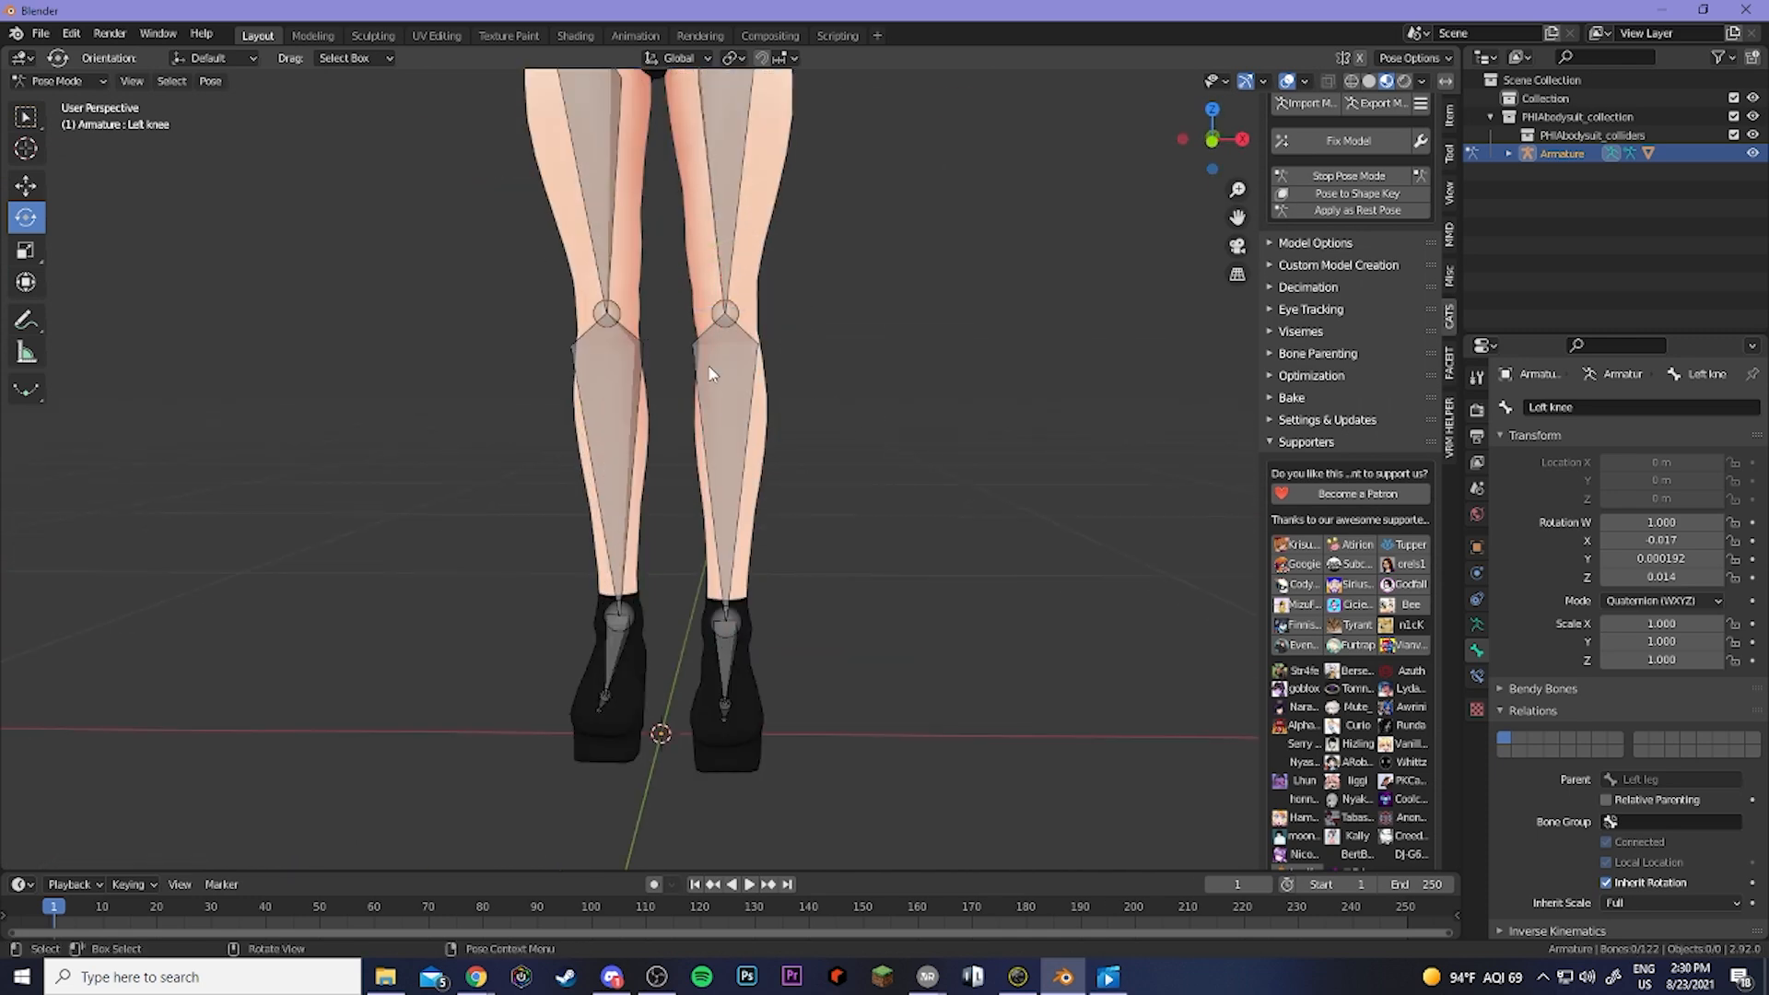
scroll(722, 378, down, 3)
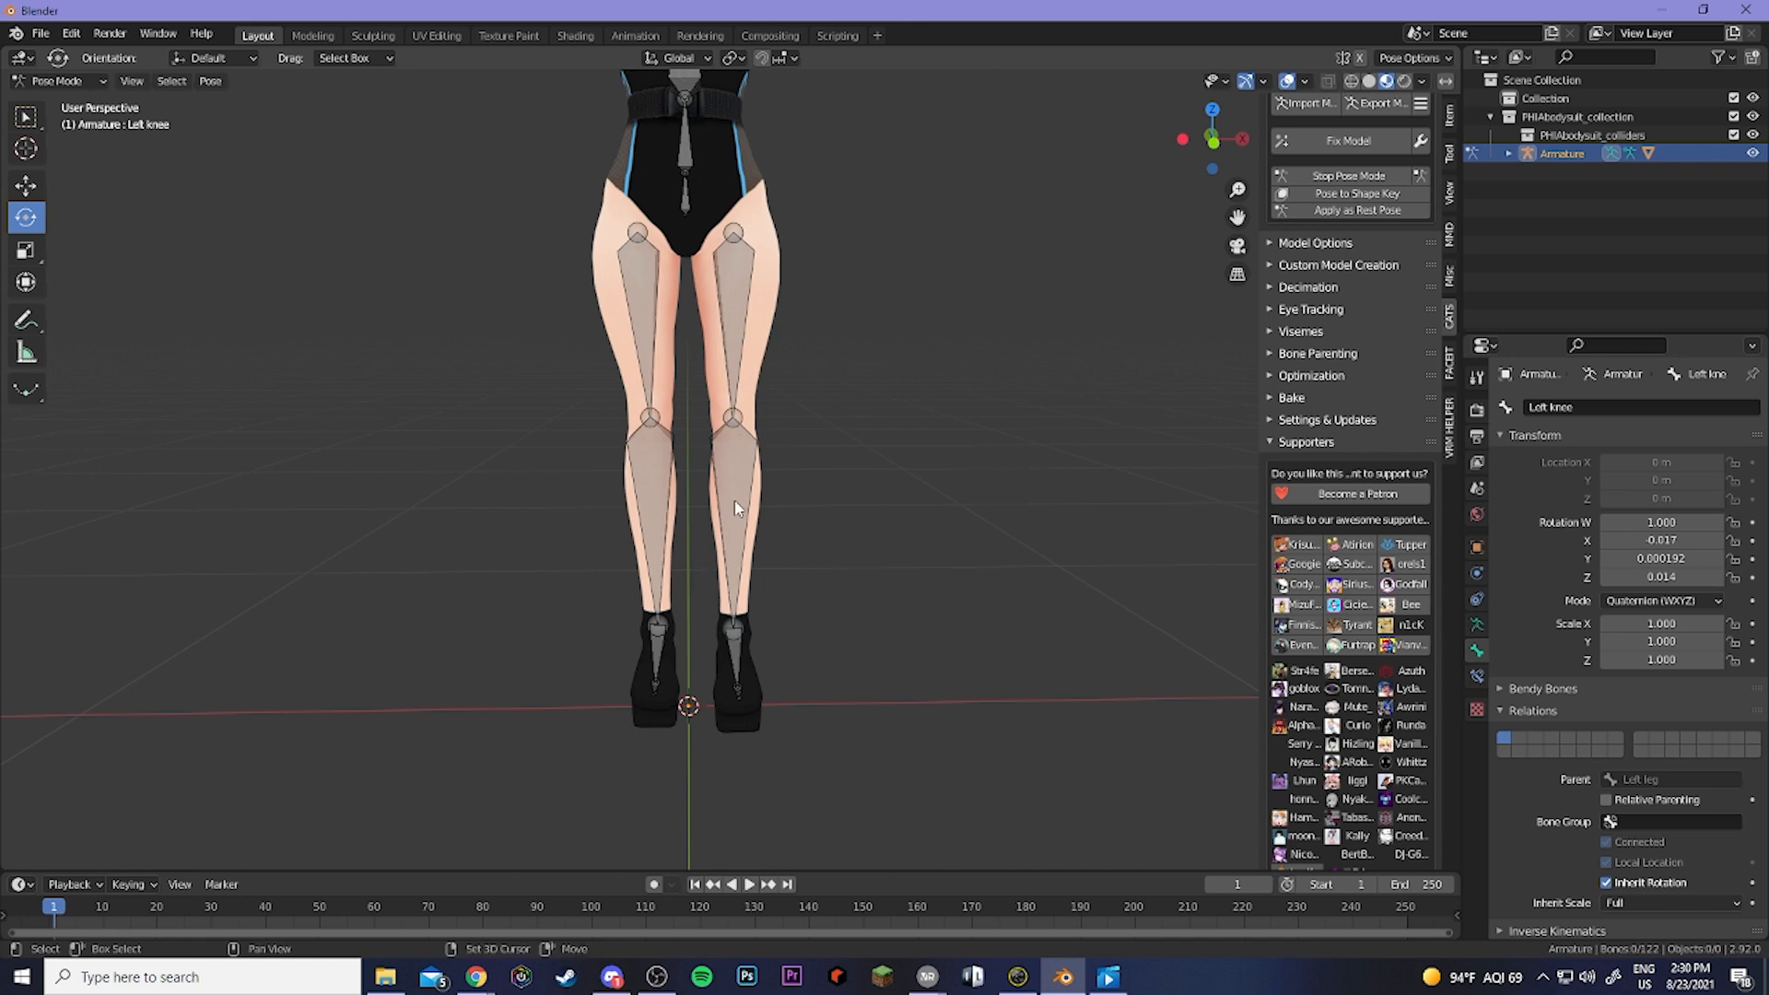
click(735, 452)
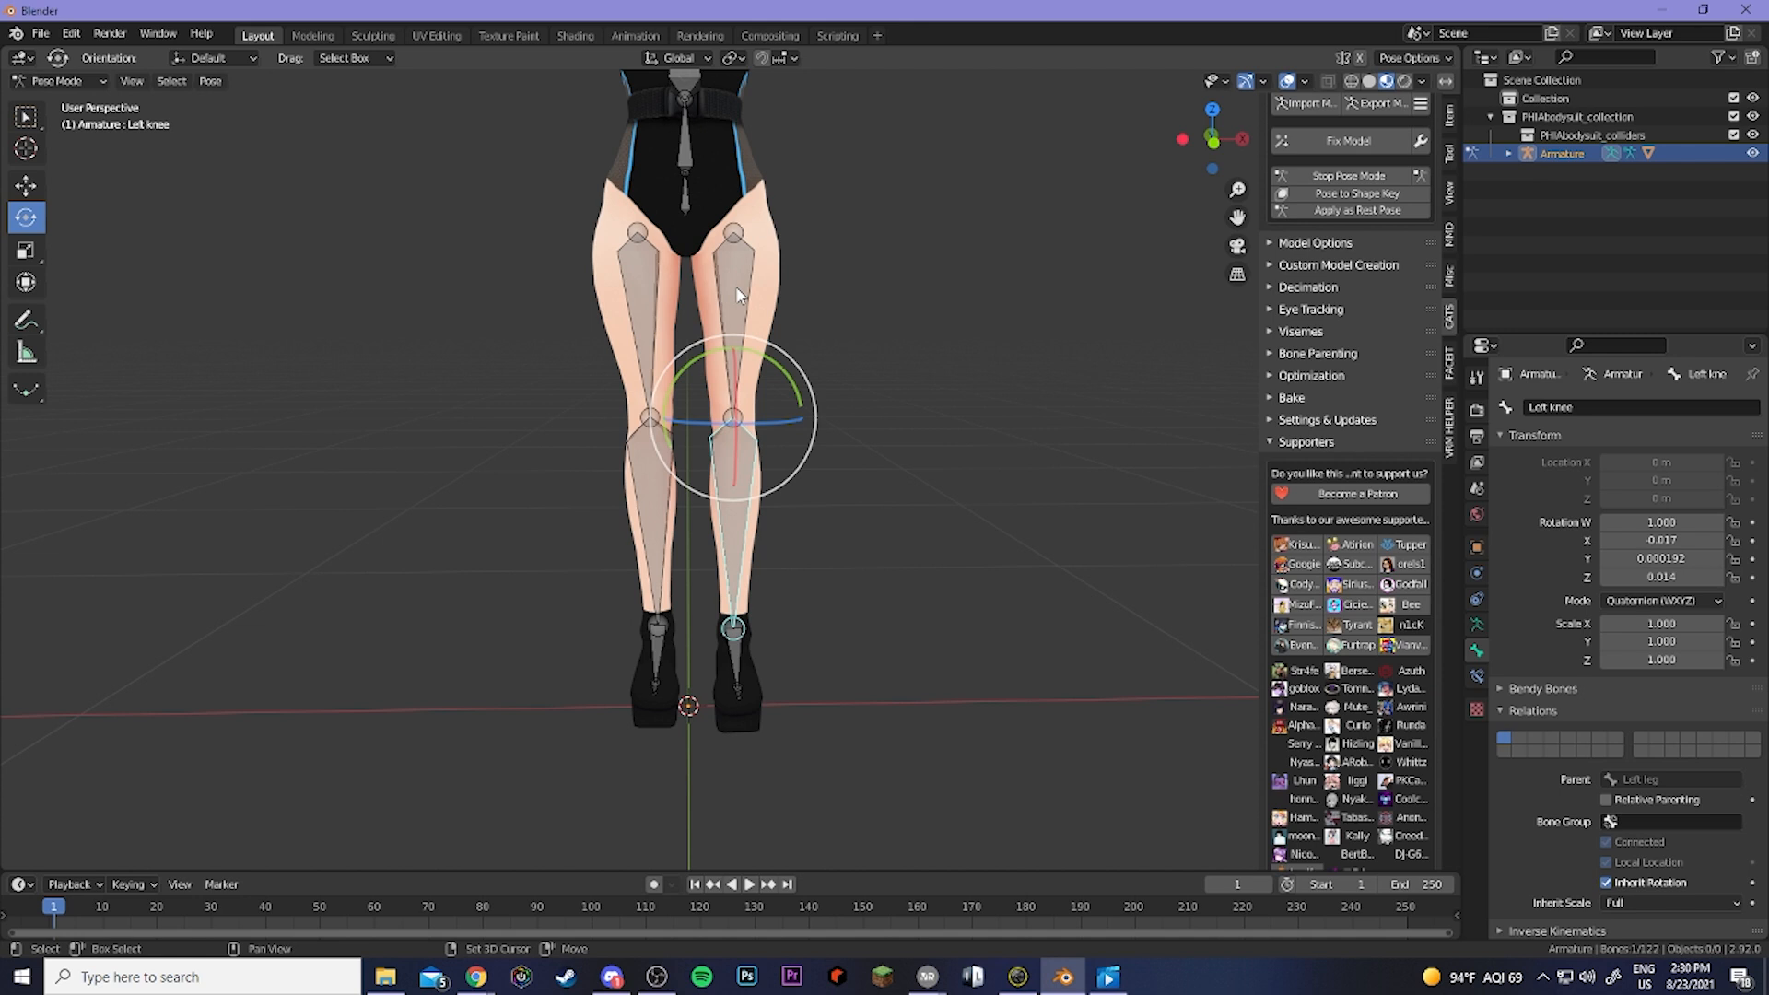
shift+click(737, 295)
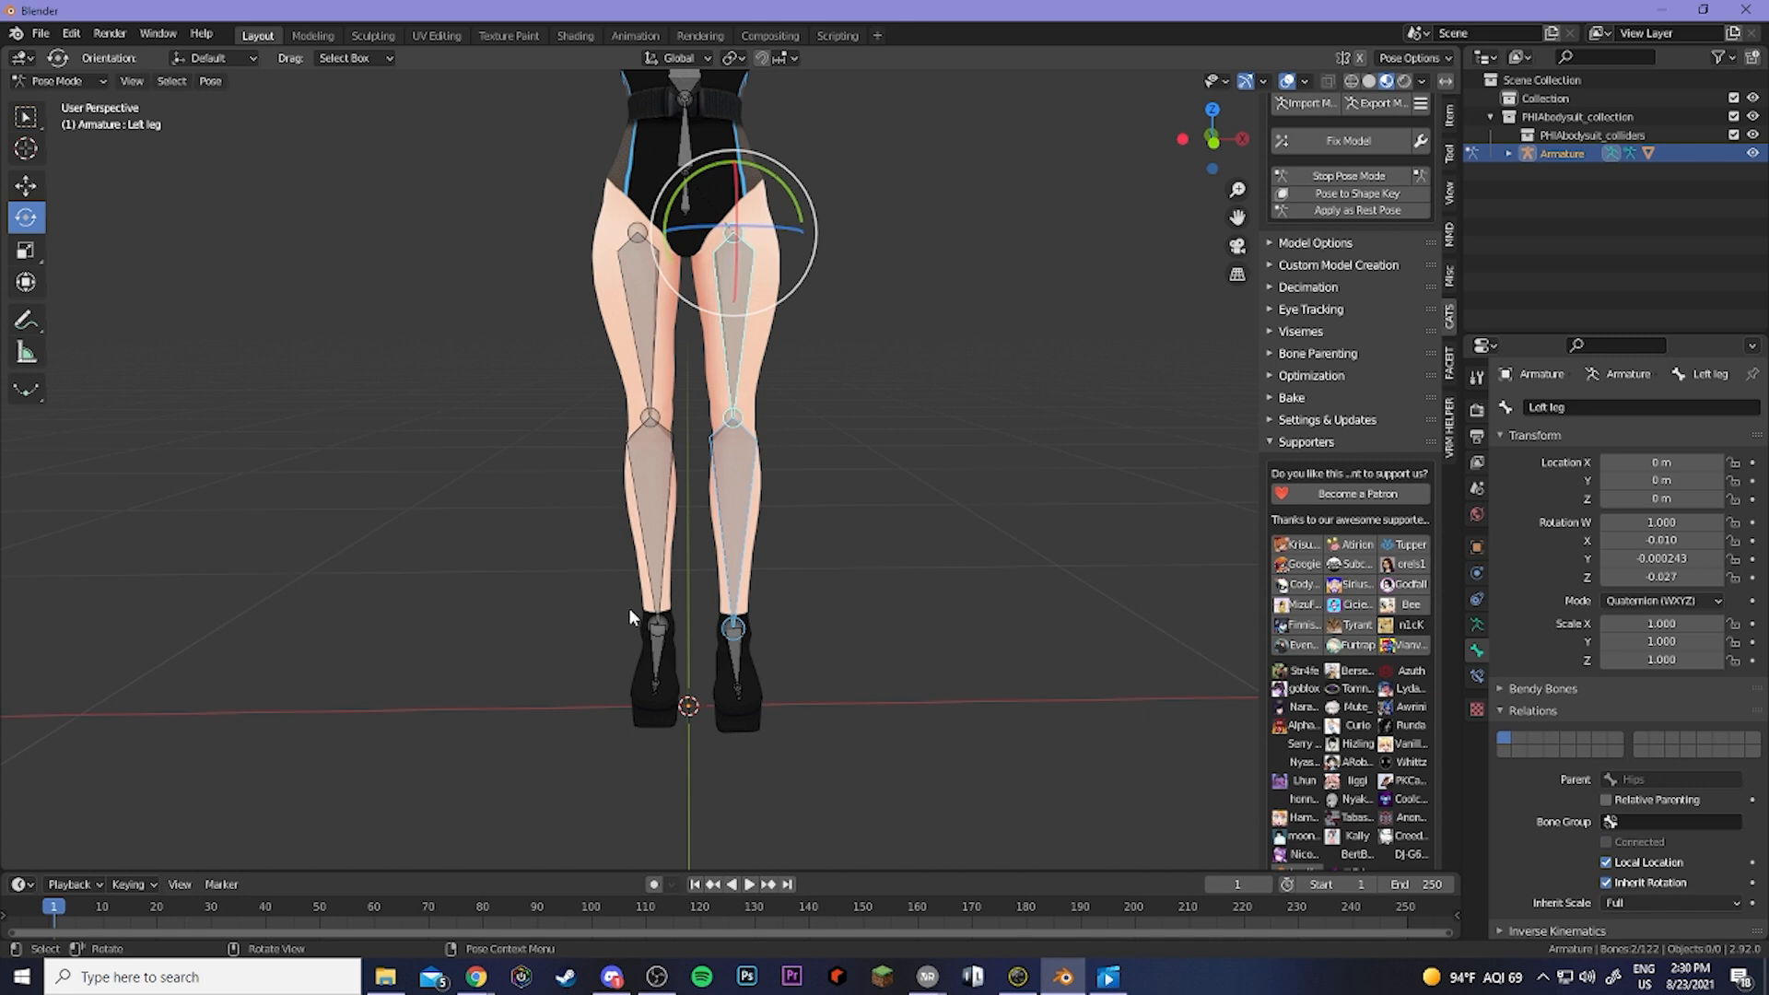
key(ctrl+c)
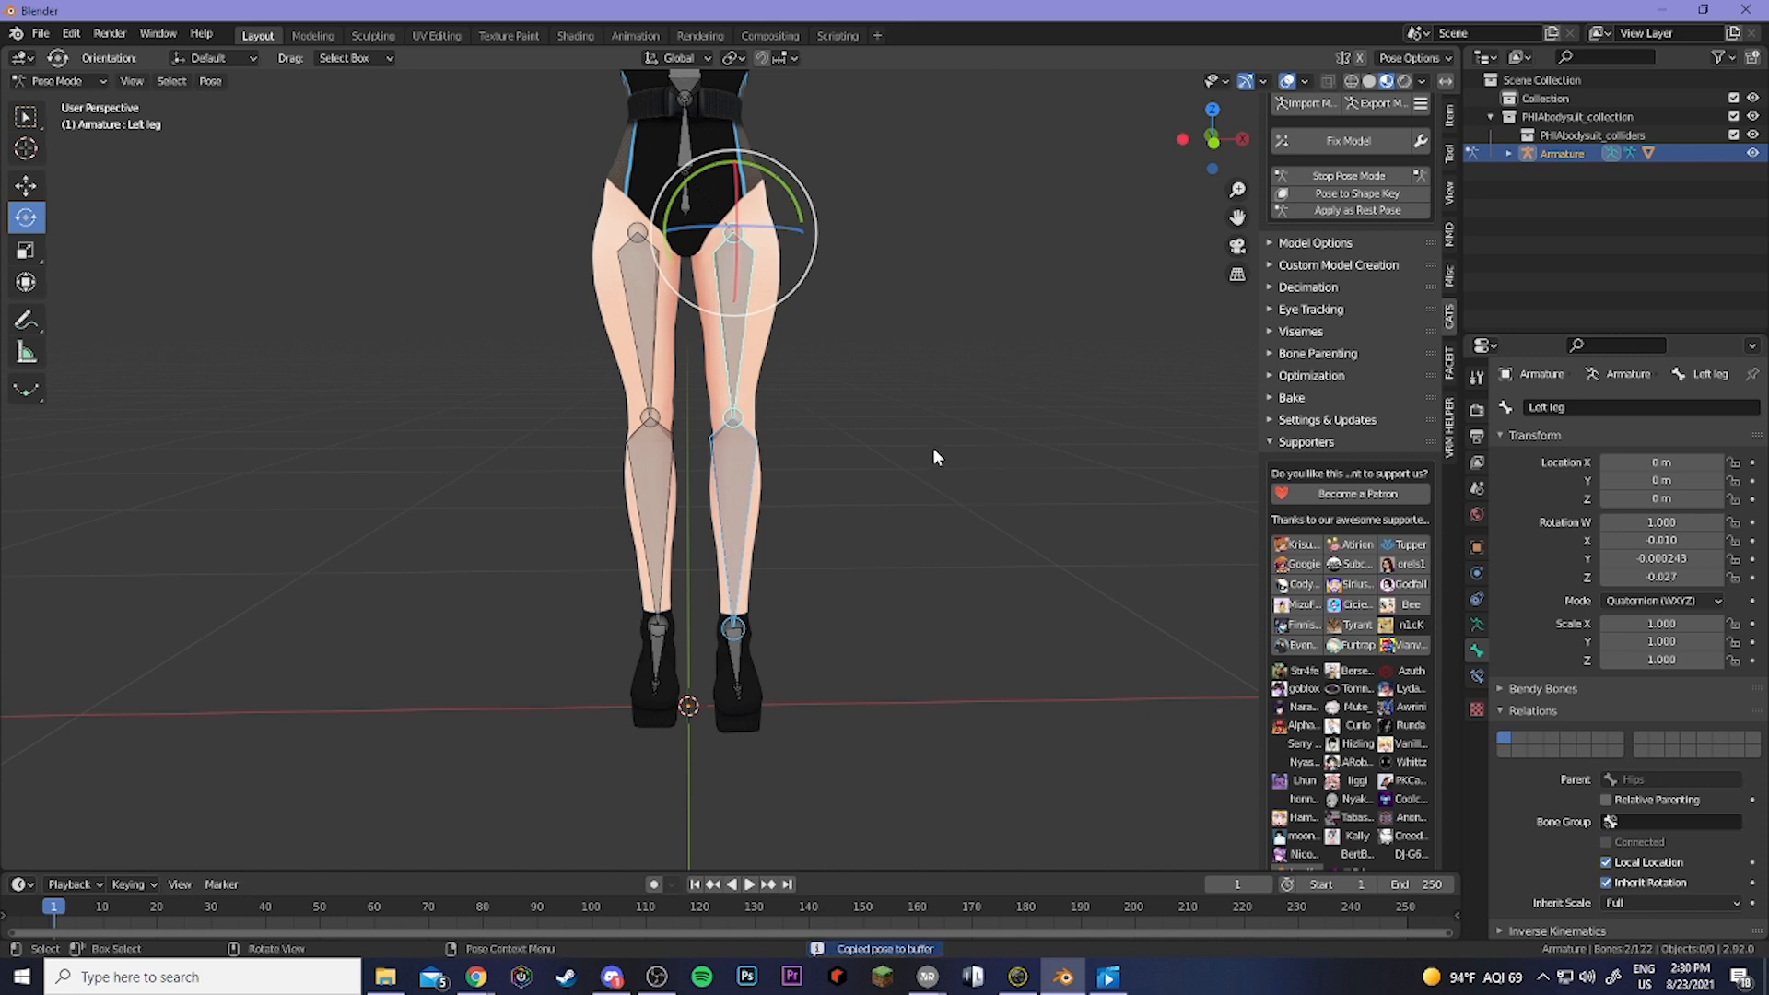
key(ctrl+shift+v)
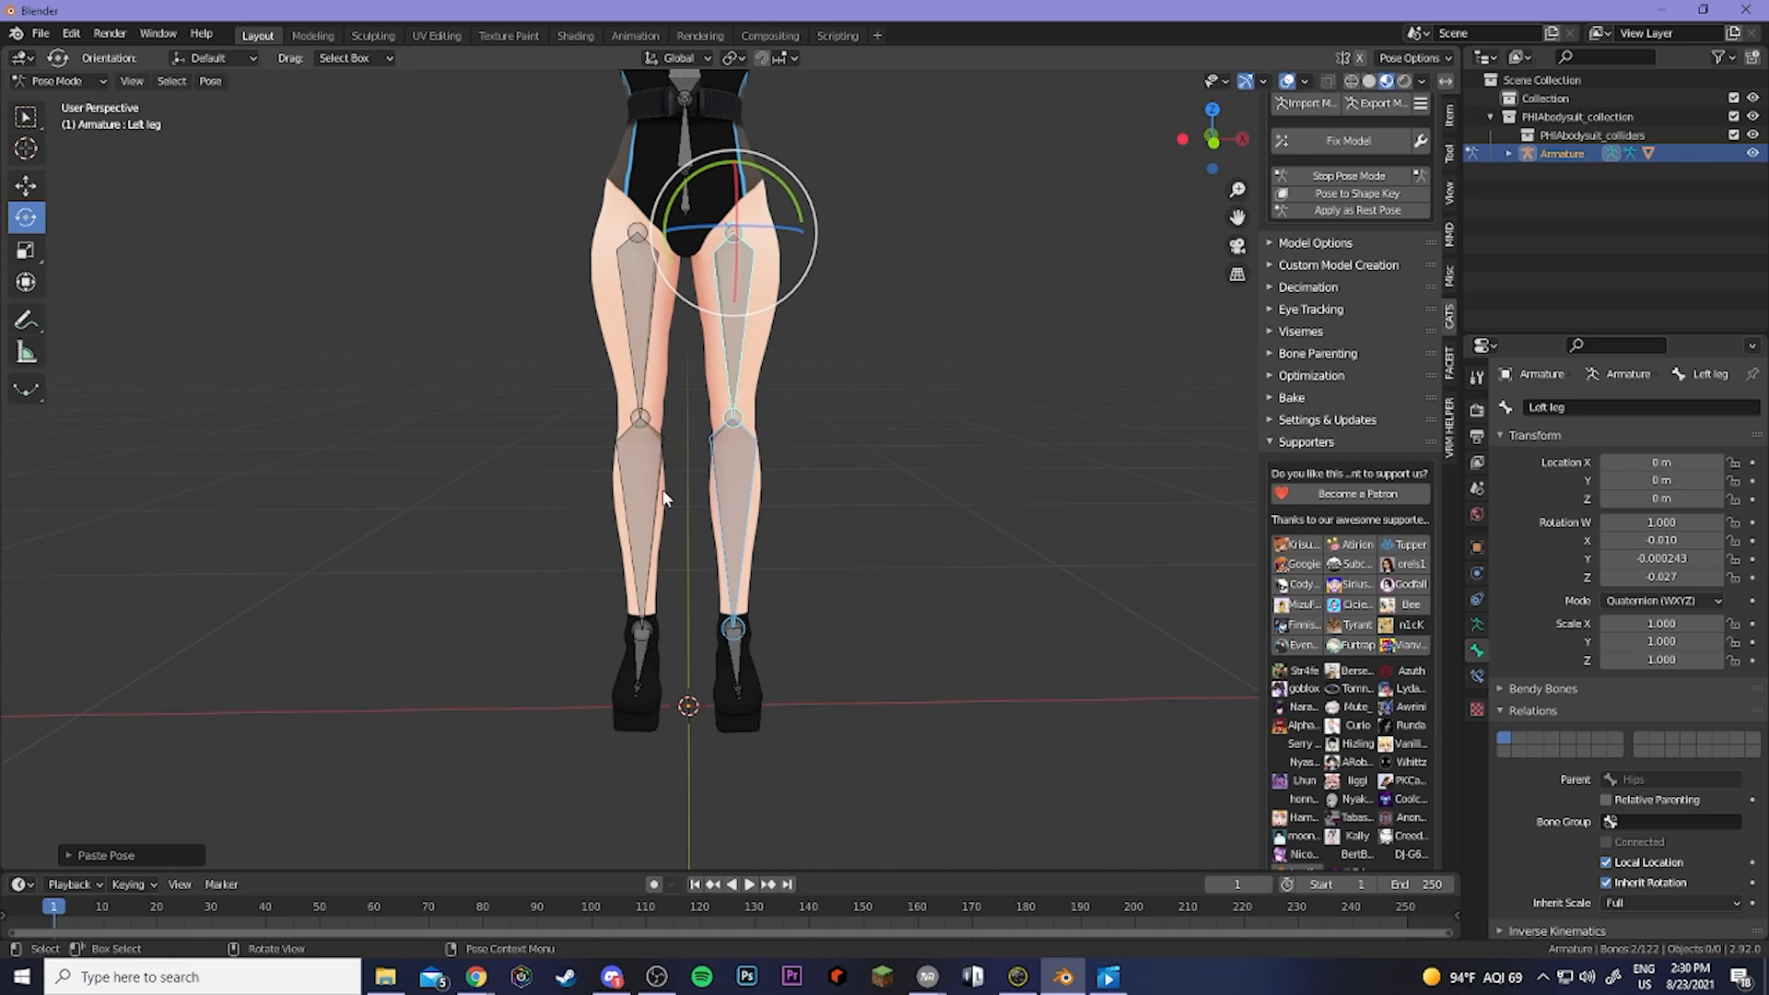
Select the right ankle bone inside the shoe and turn off Inherit Rotation in its relations.
middle_drag(664, 500, 591, 502)
scroll(765, 413, up, 3)
shift+middle_drag(592, 502, 833, 381)
scroll(764, 413, up, 2)
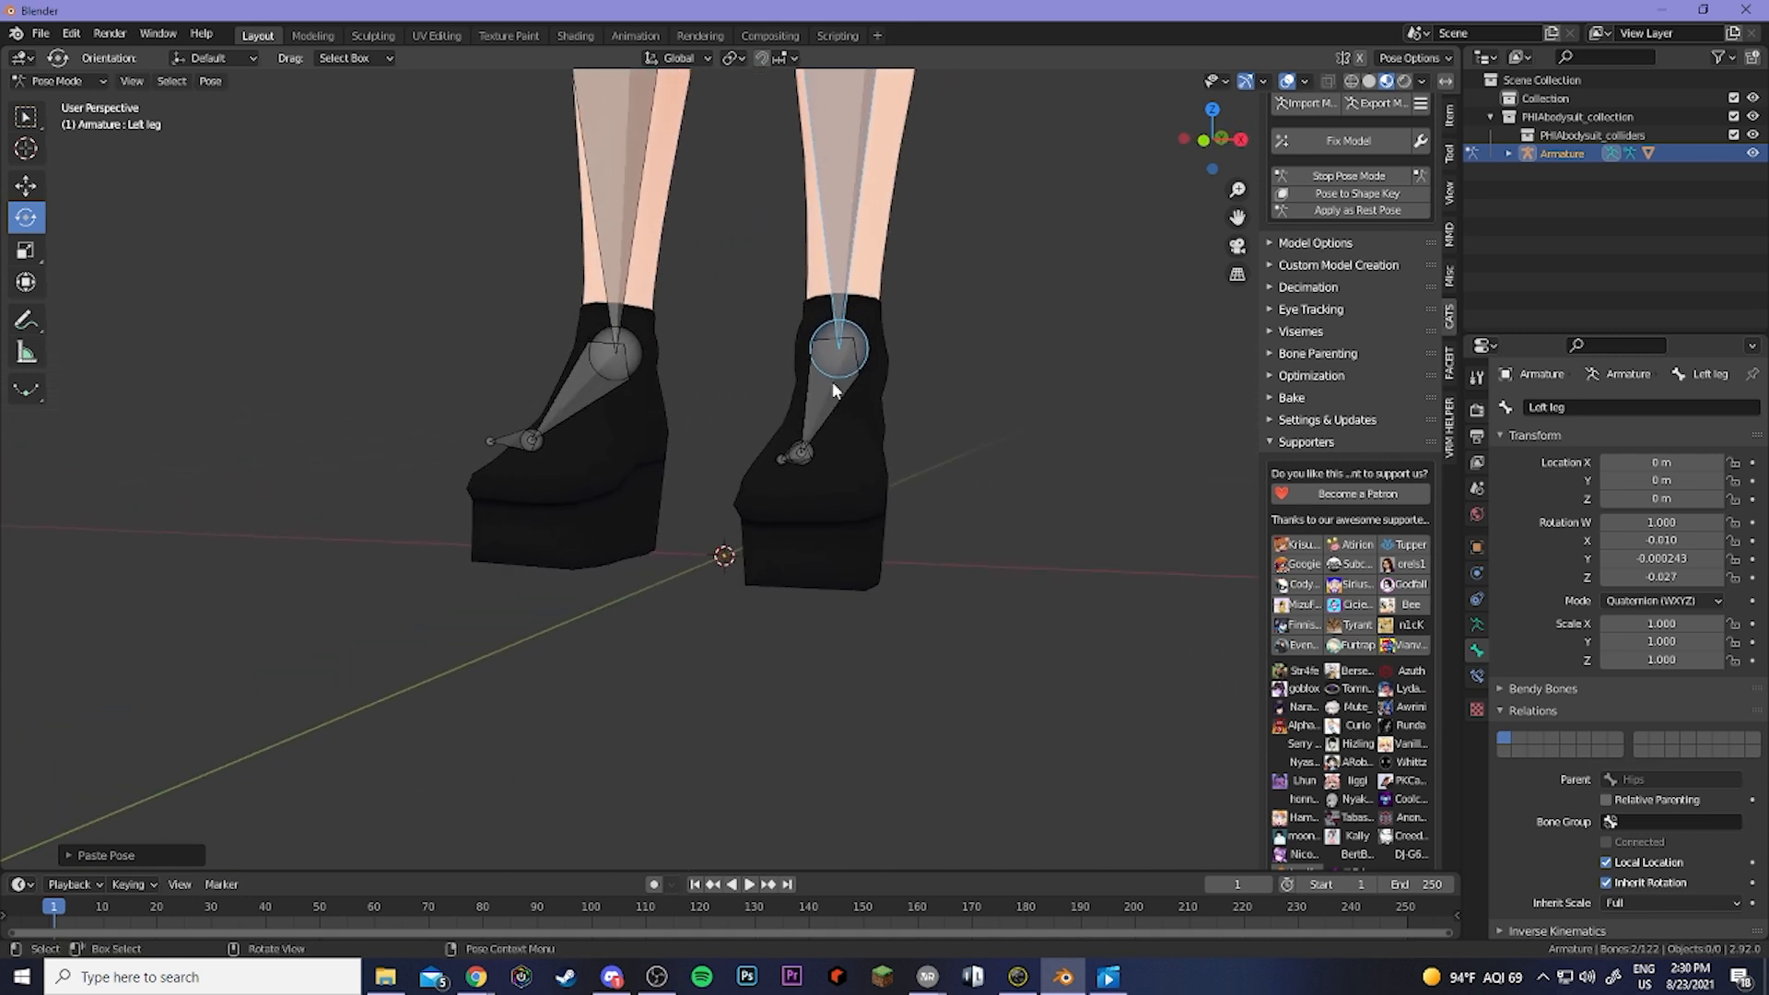
click(832, 382)
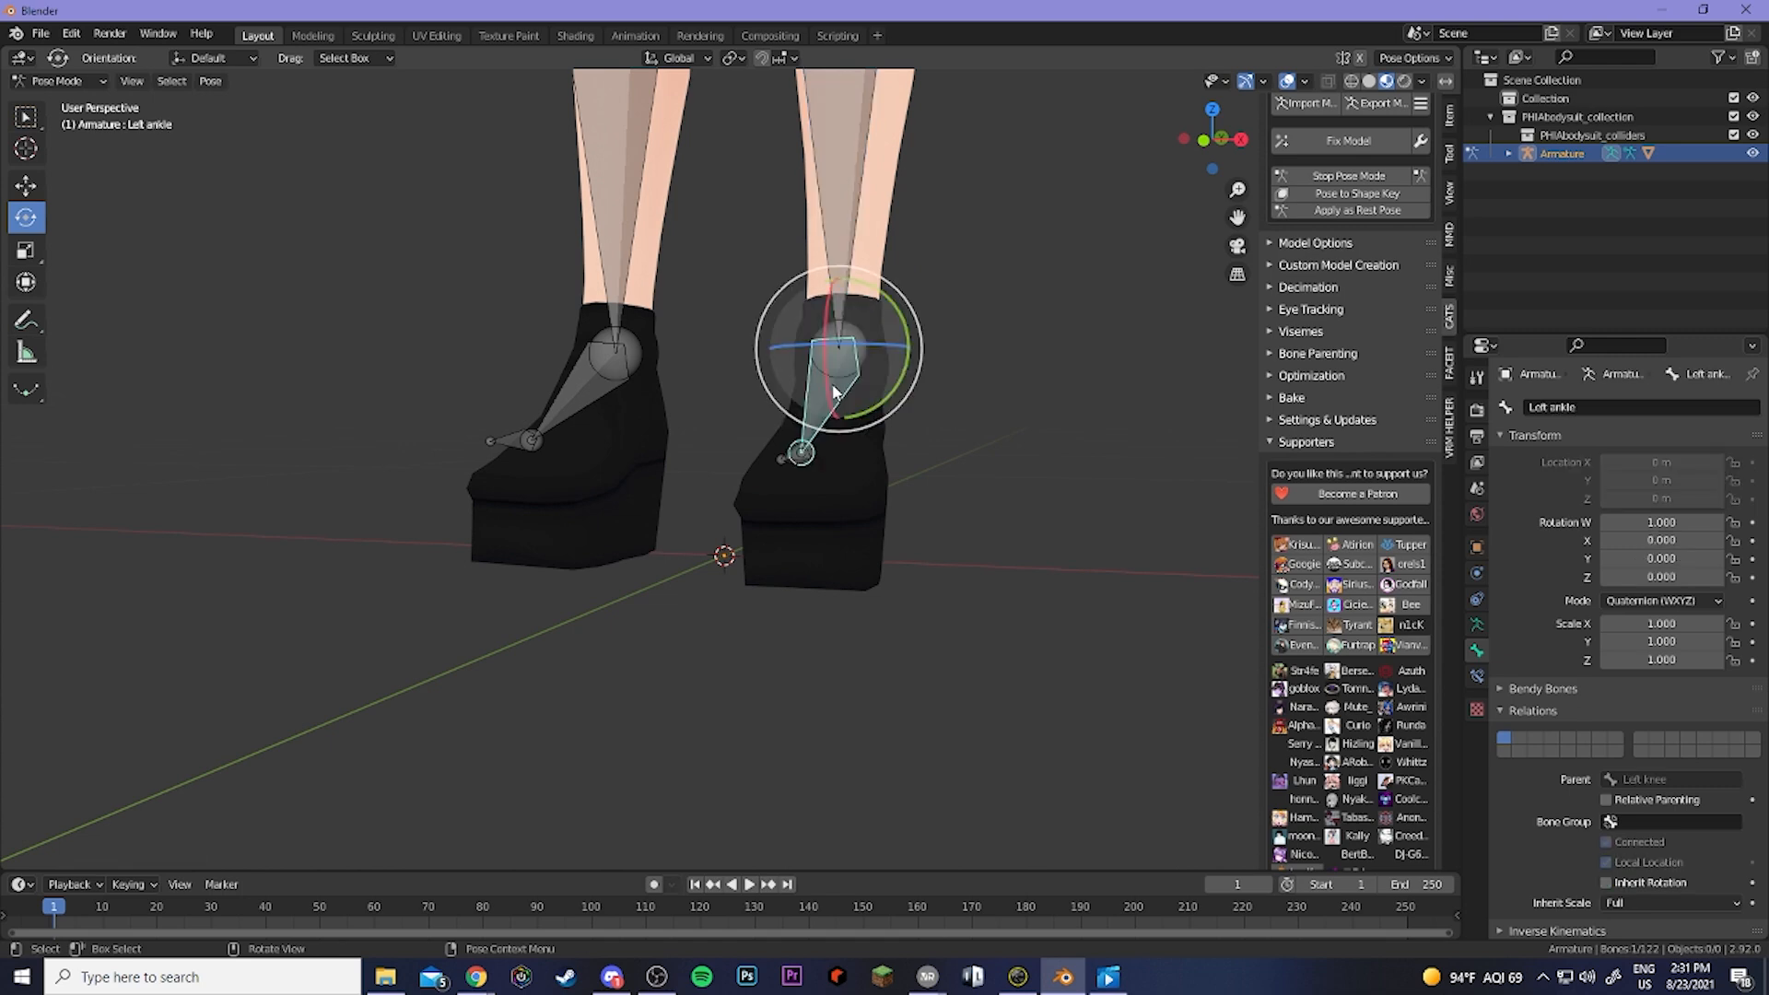
click(616, 403)
middle_drag(634, 426, 983, 468)
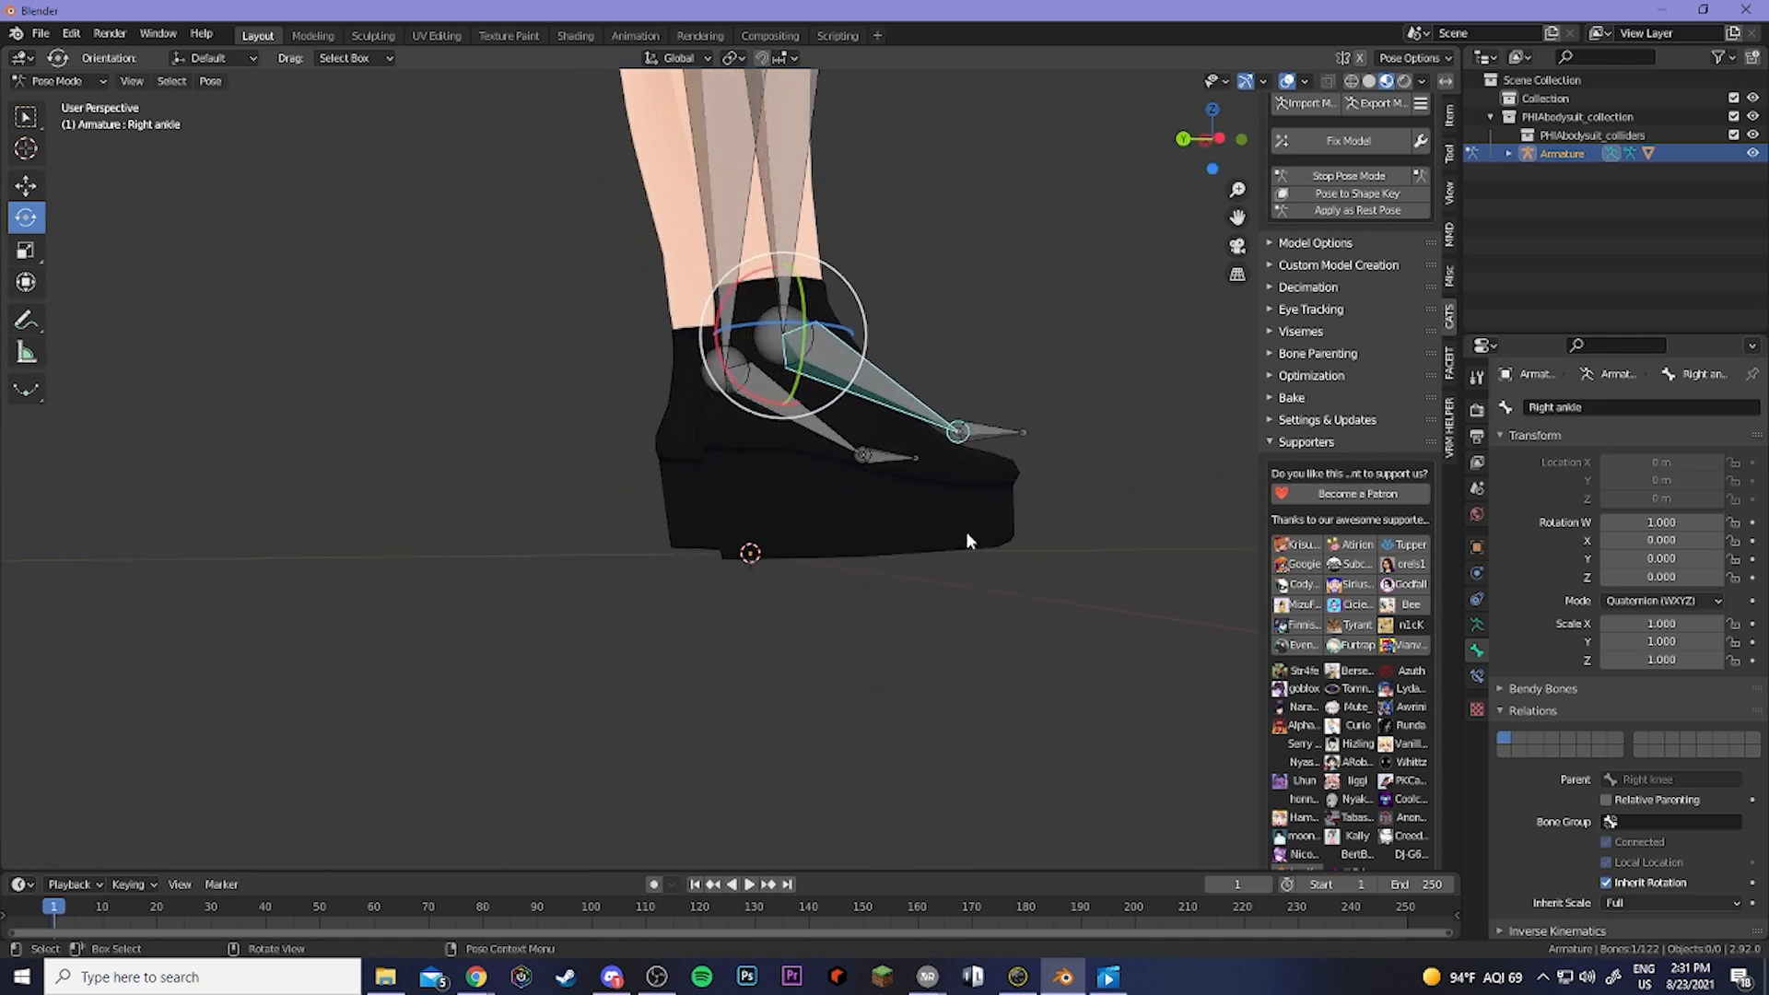
middle_drag(1118, 493, 676, 515)
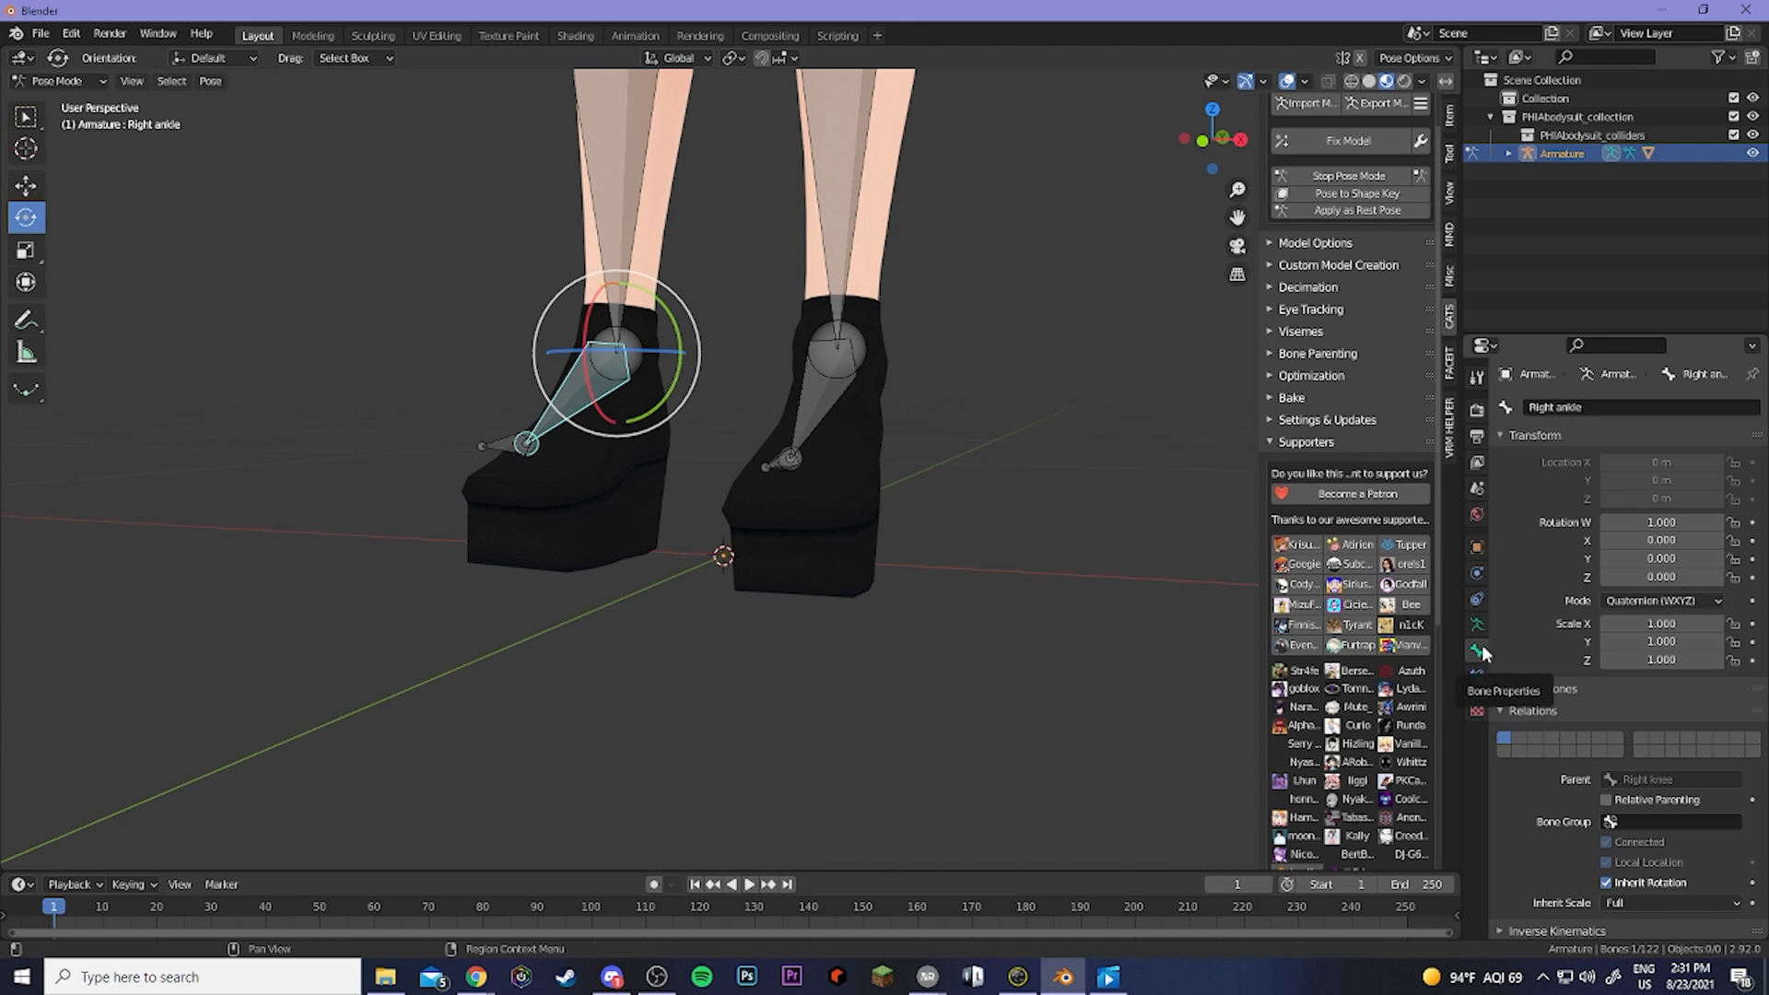
click(1606, 884)
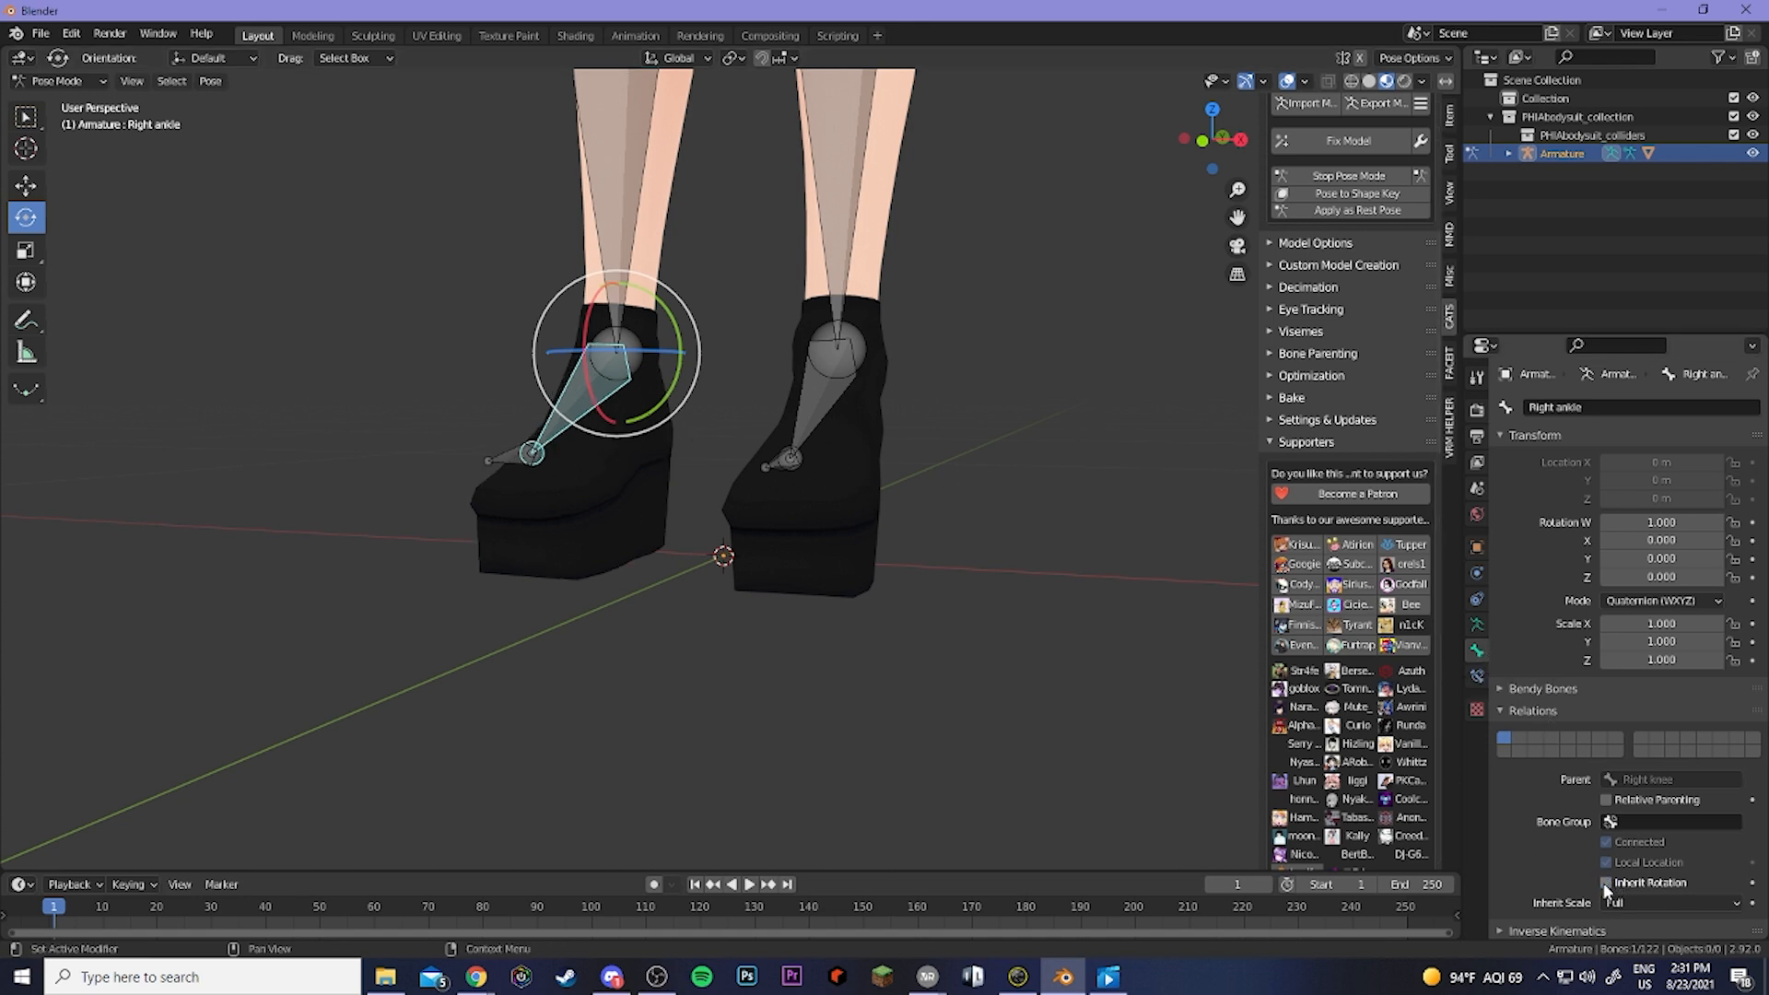
Apply the straightened leg pose as the armature's rest pose.
middle_drag(634, 517, 706, 481)
scroll(665, 503, down, 7)
shift+middle_drag(792, 318, 813, 470)
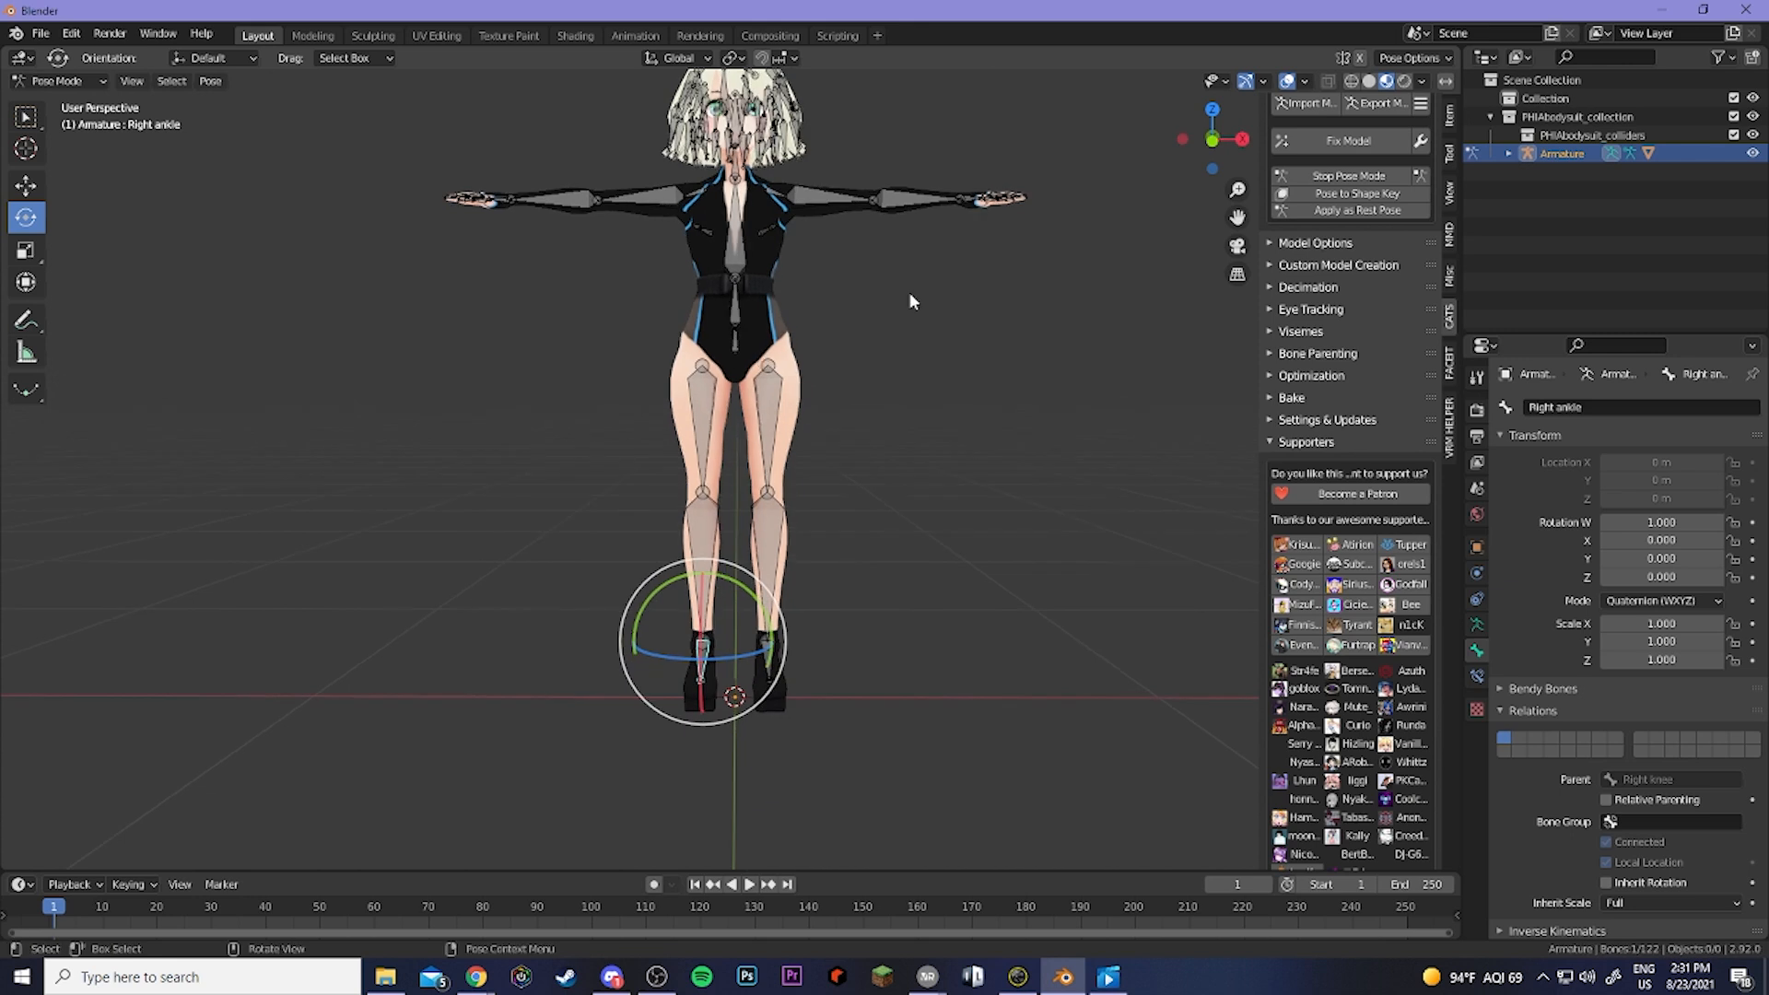
click(1358, 214)
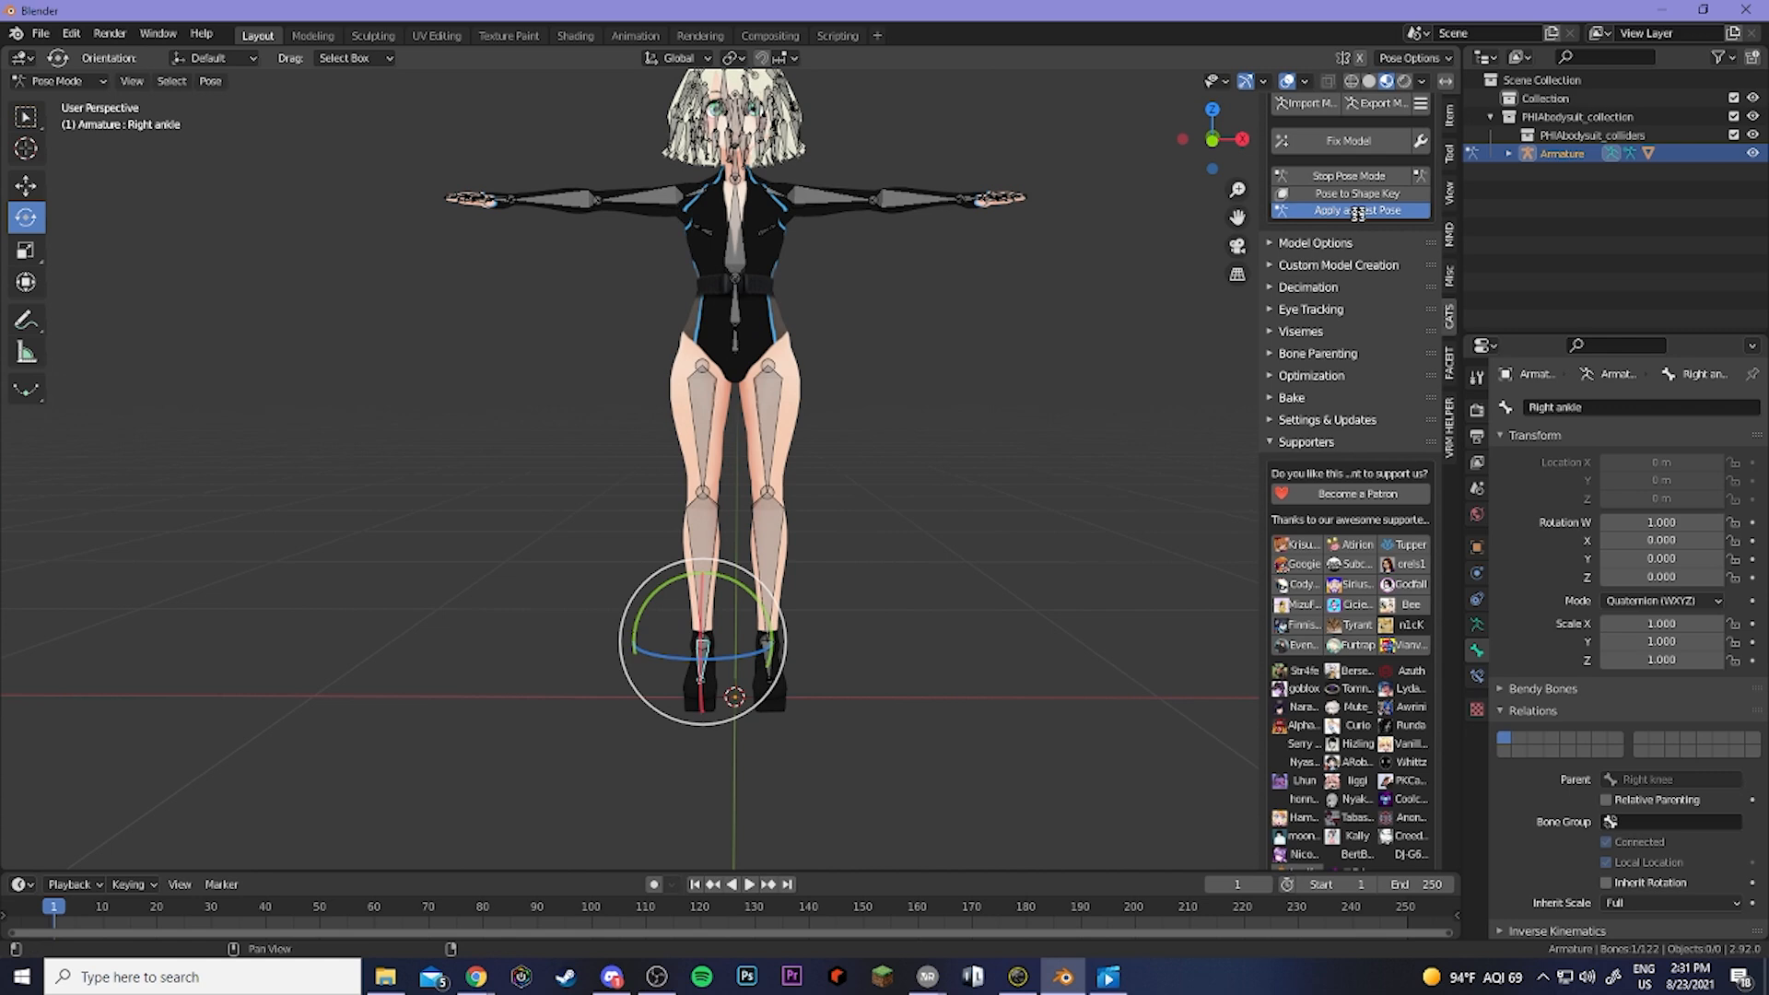
Rotate the left knee bone slightly backward in the right side view, to a quaternion X of about 0.047.
middle_drag(959, 438, 940, 473)
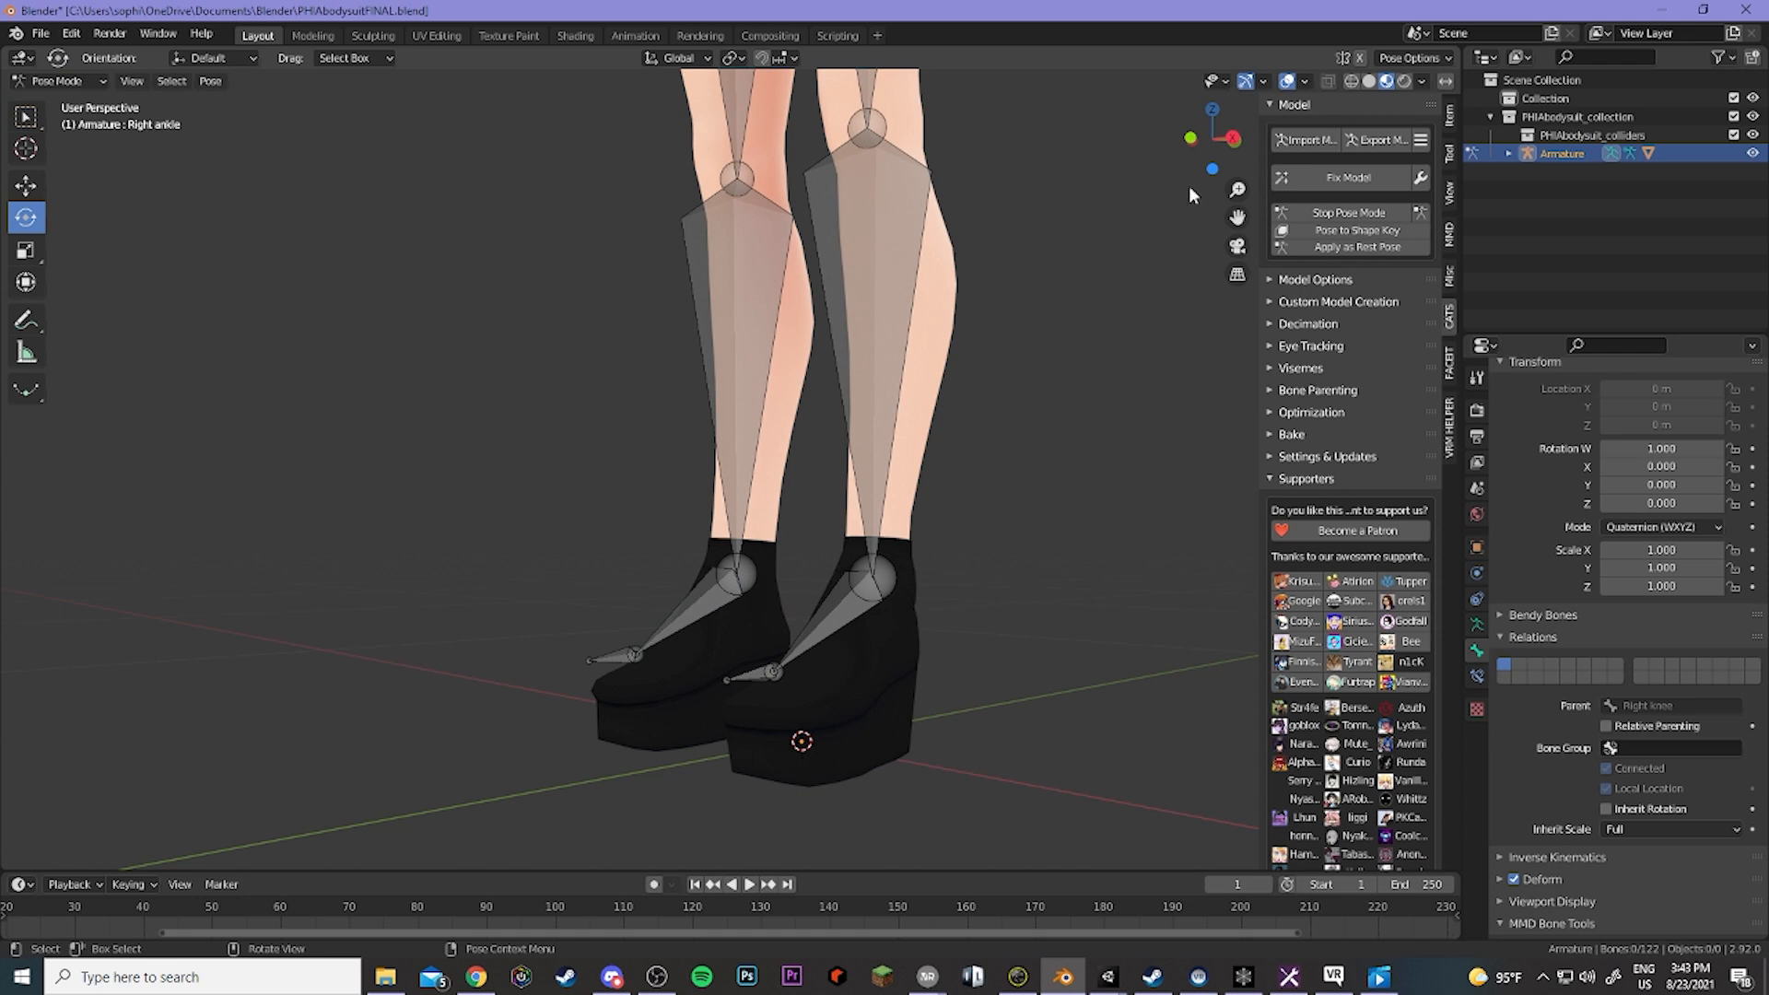
click(1233, 139)
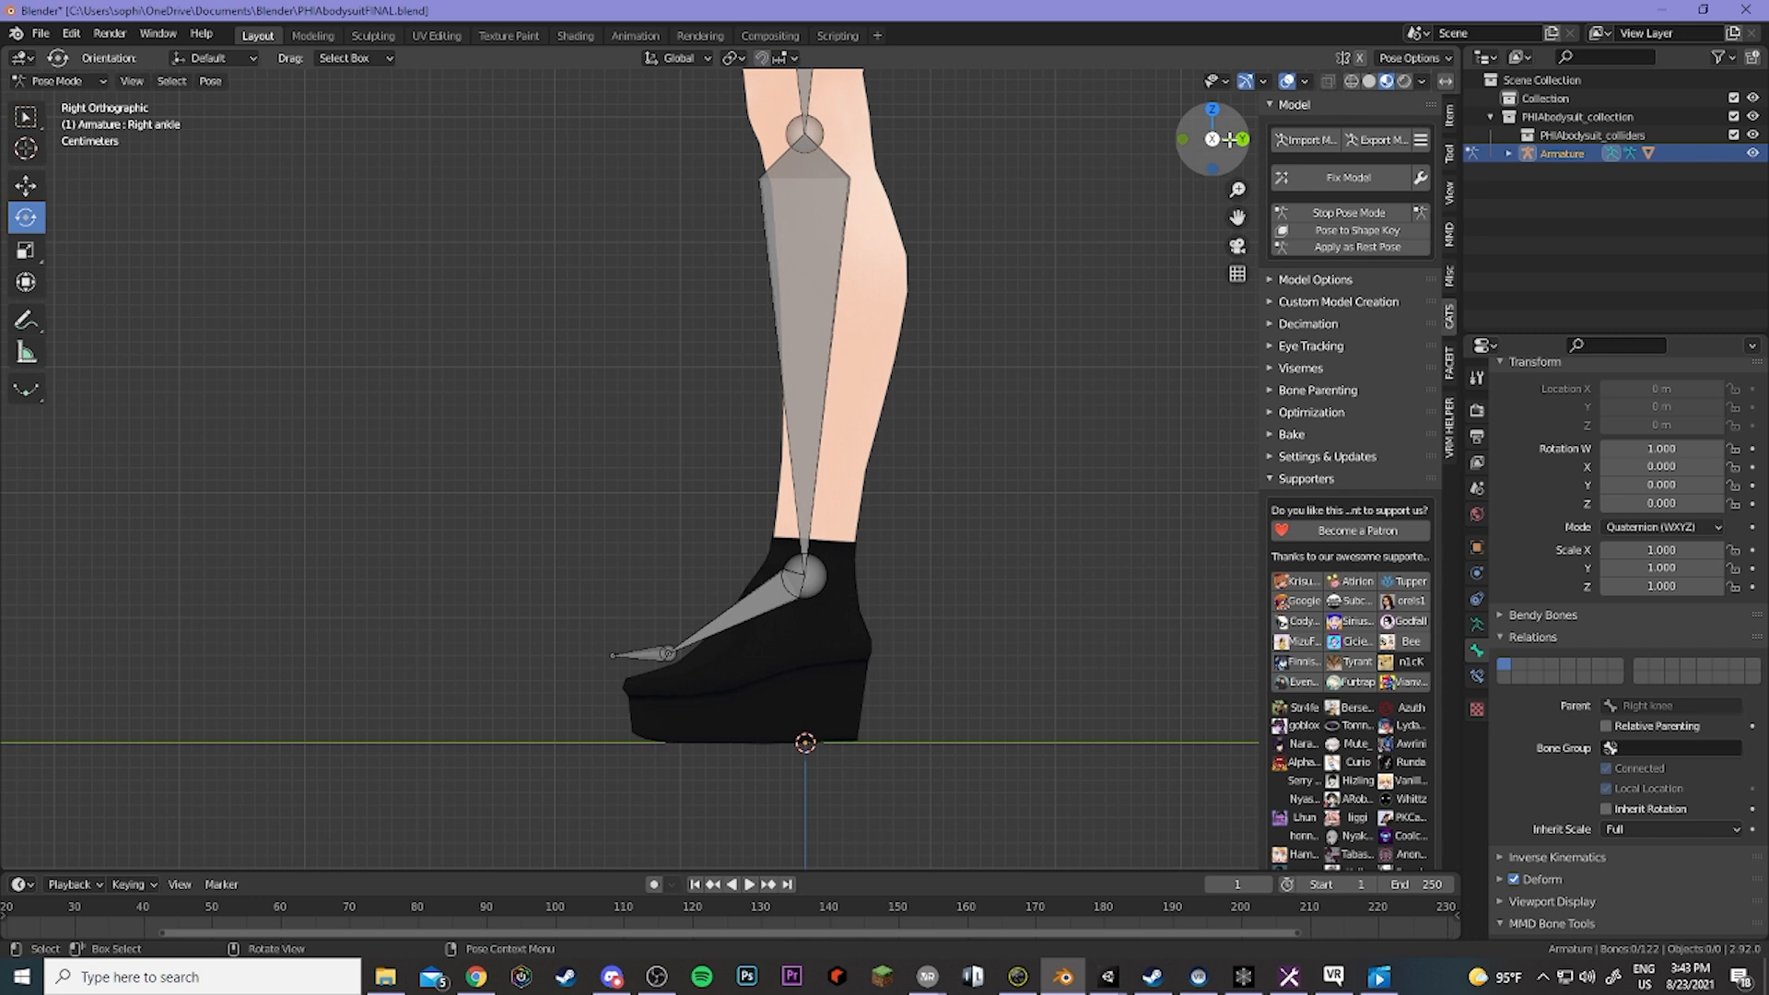
click(795, 297)
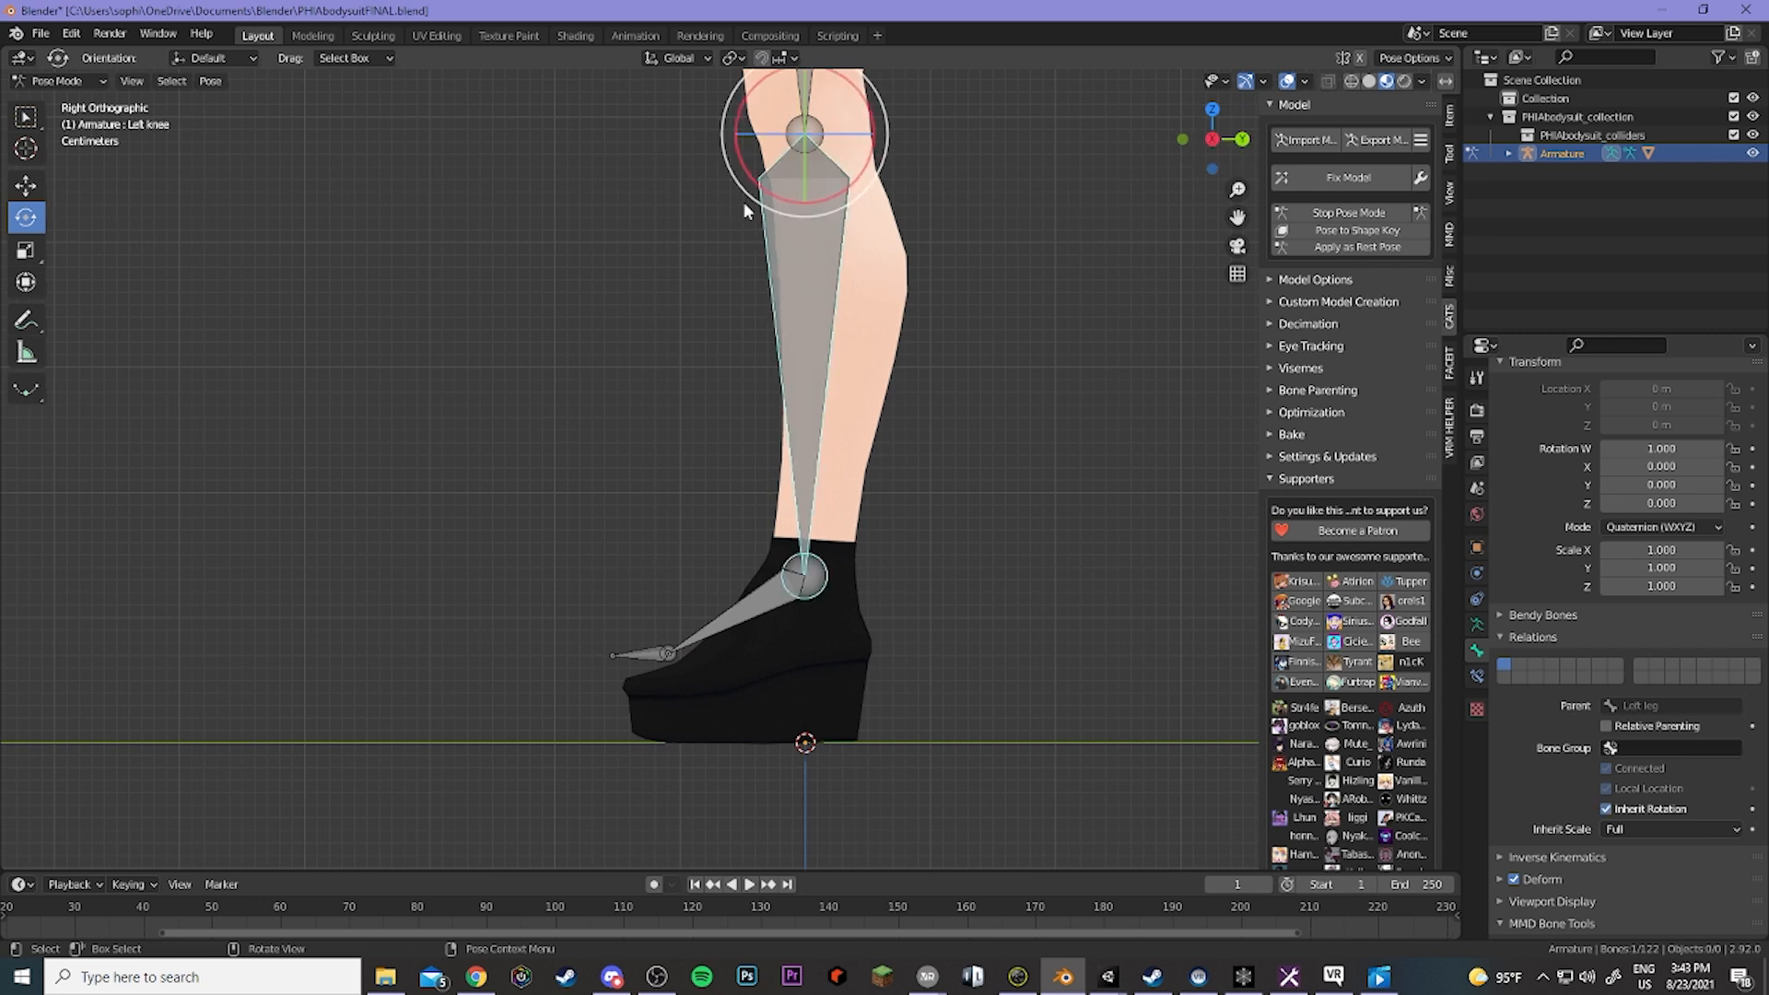
drag(752, 185, 749, 177)
scroll(780, 189, down, 3)
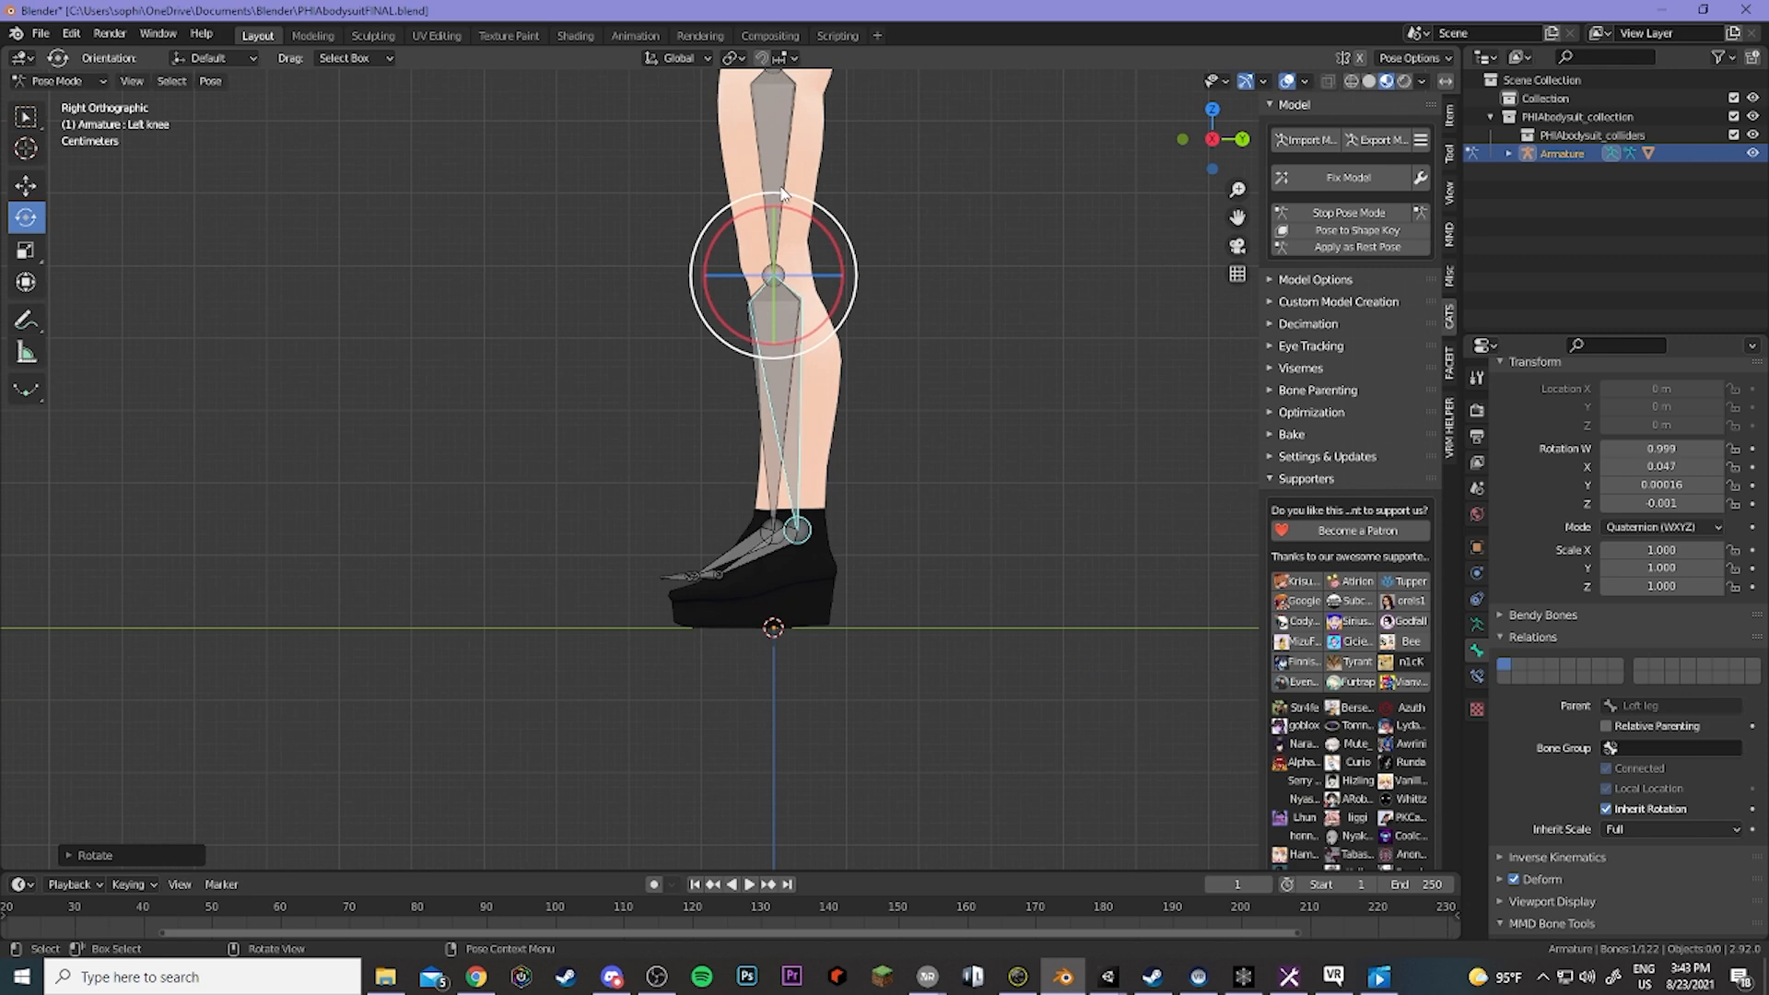
Paste the left knee bone's pose mirrored onto the right knee and apply the result as the rest pose.
shift+middle_drag(918, 178, 903, 274)
middle_drag(845, 419, 790, 537)
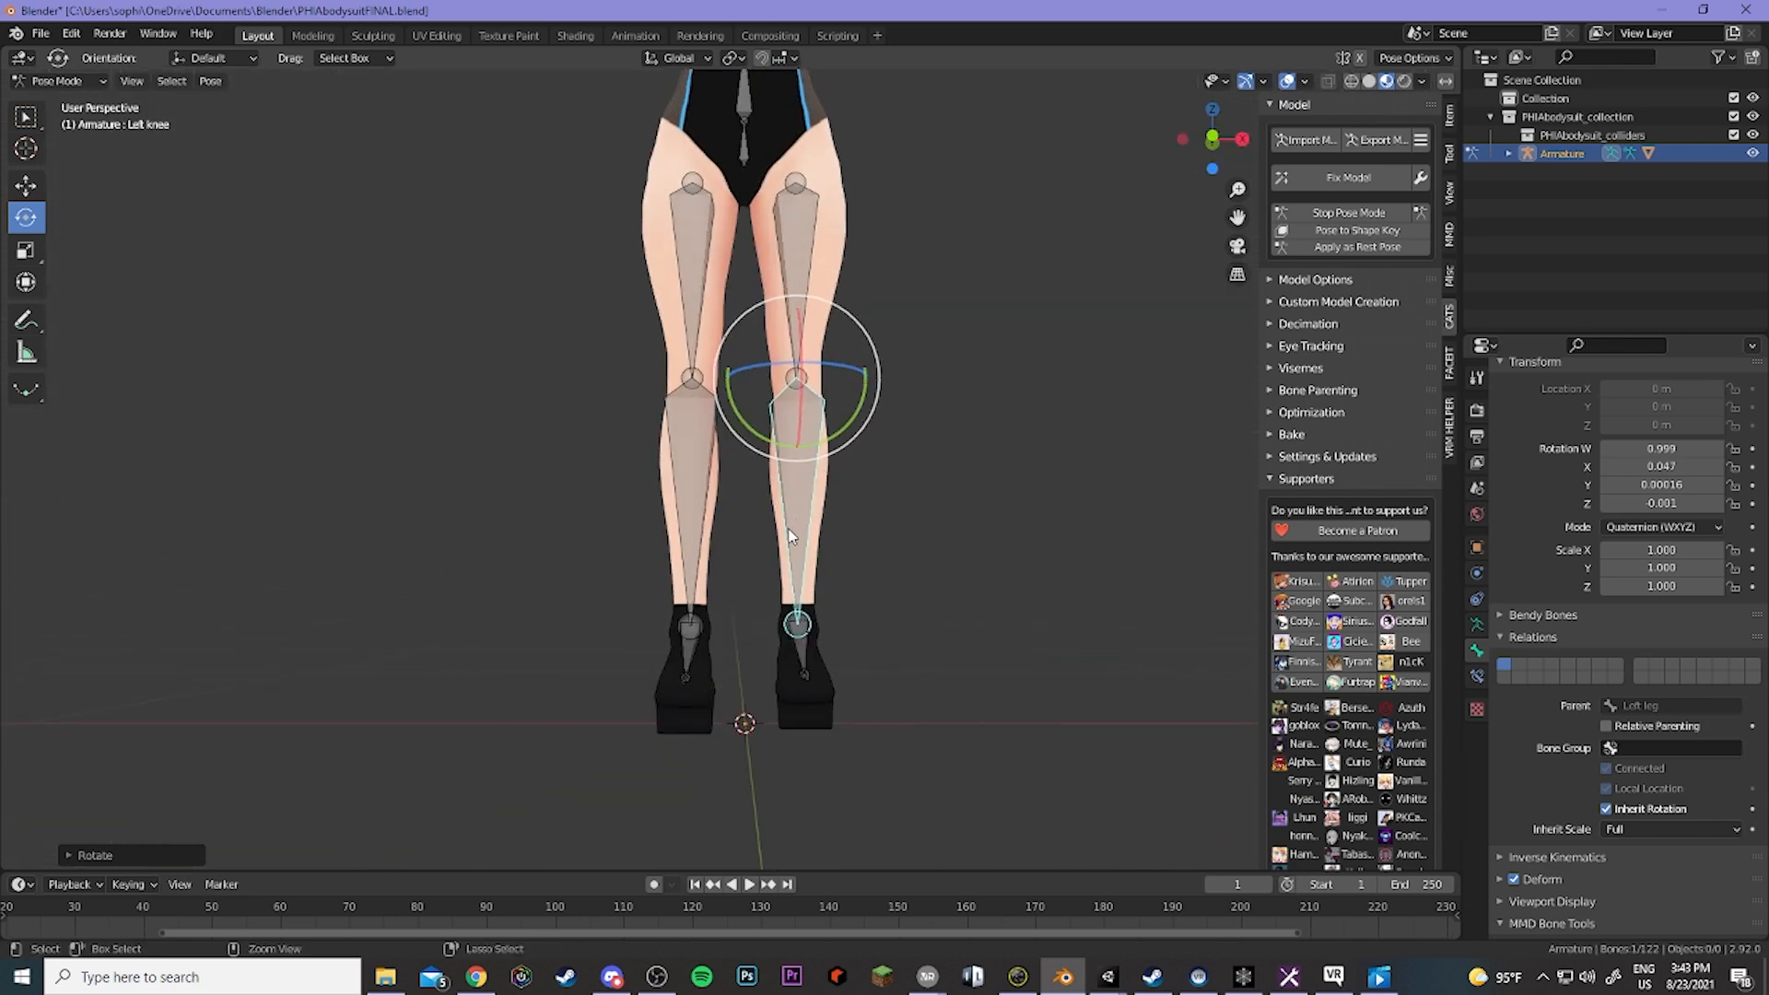
key(ctrl+c)
key(ctrl+shift+v)
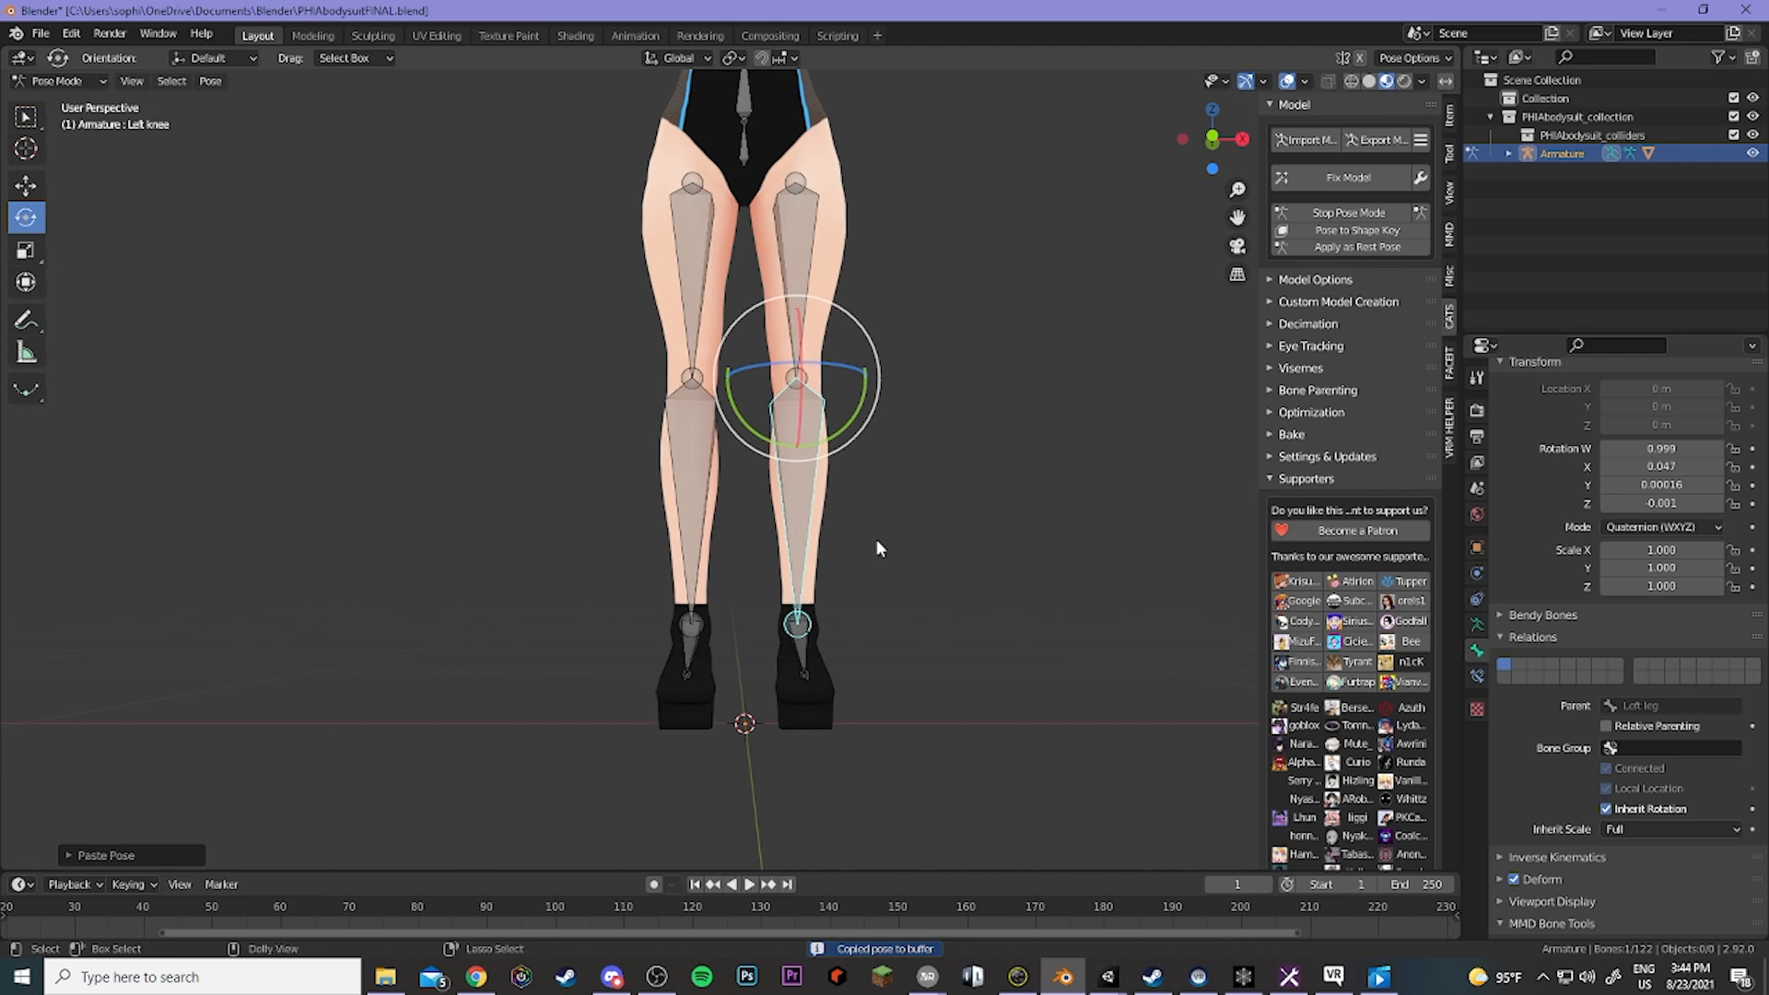
click(1355, 247)
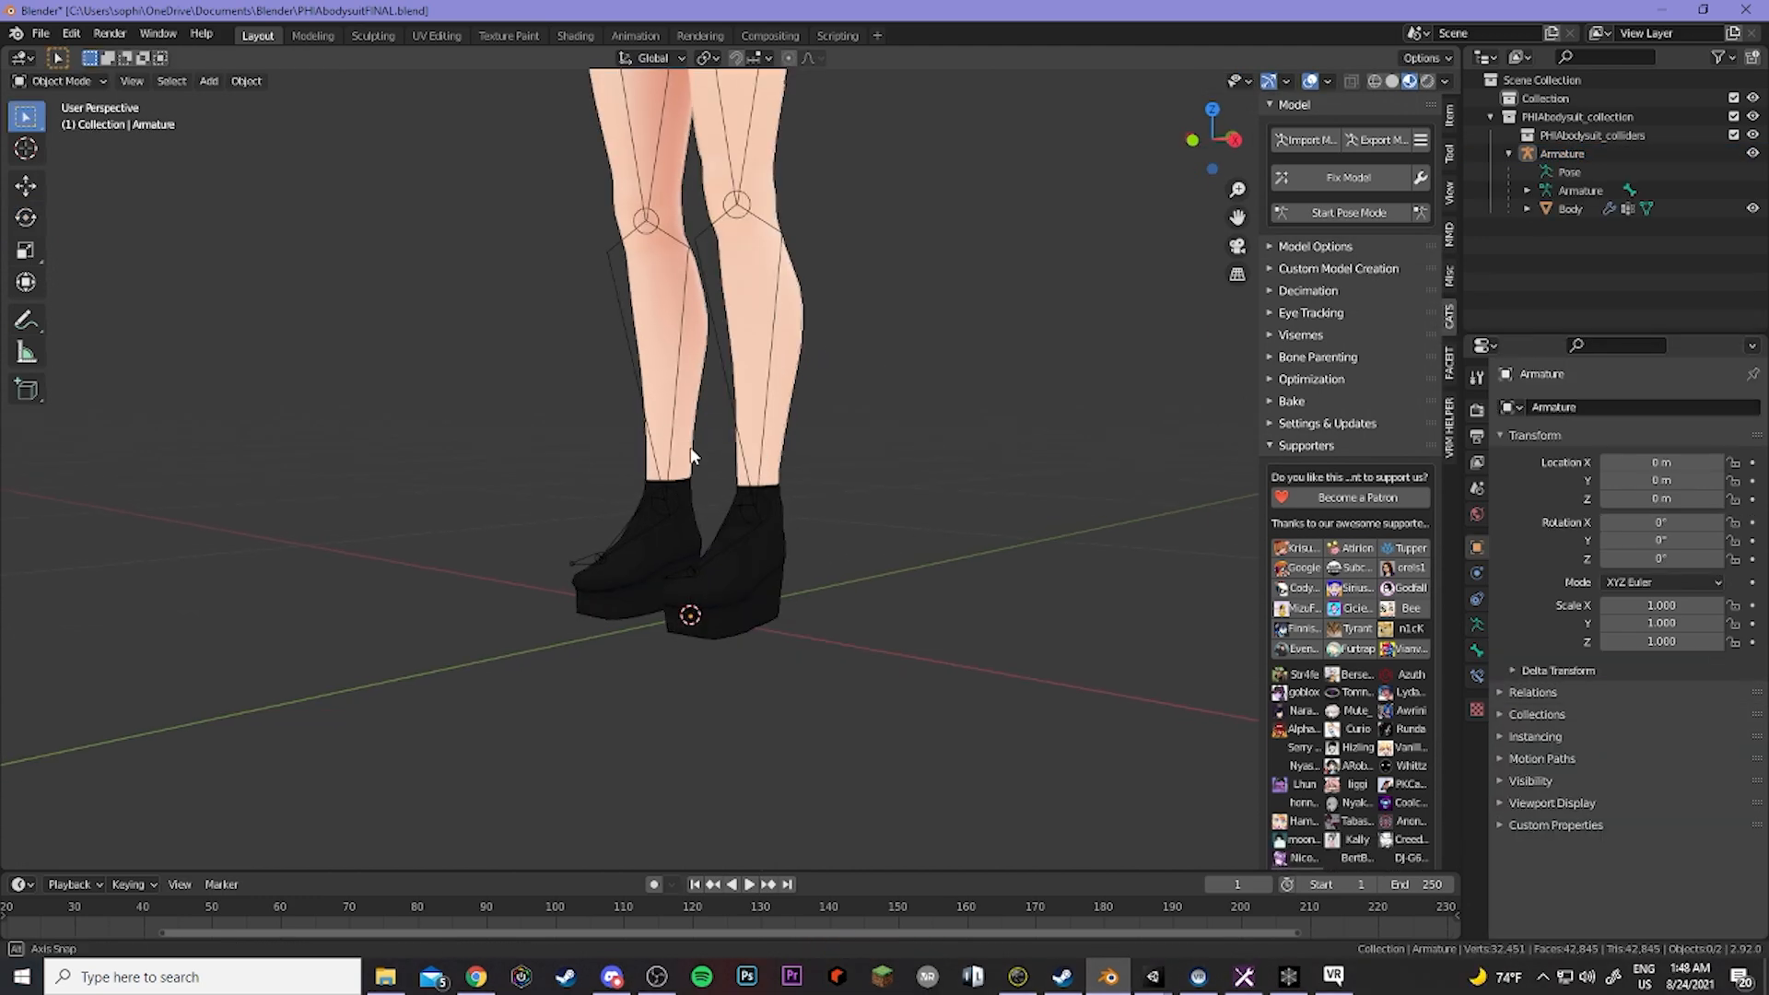
Select the armature at the shoes and switch it to Edit Mode.
mouse_move(694, 453)
middle_down()
mouse_move(586, 442)
mouse_move(683, 459)
middle_up()
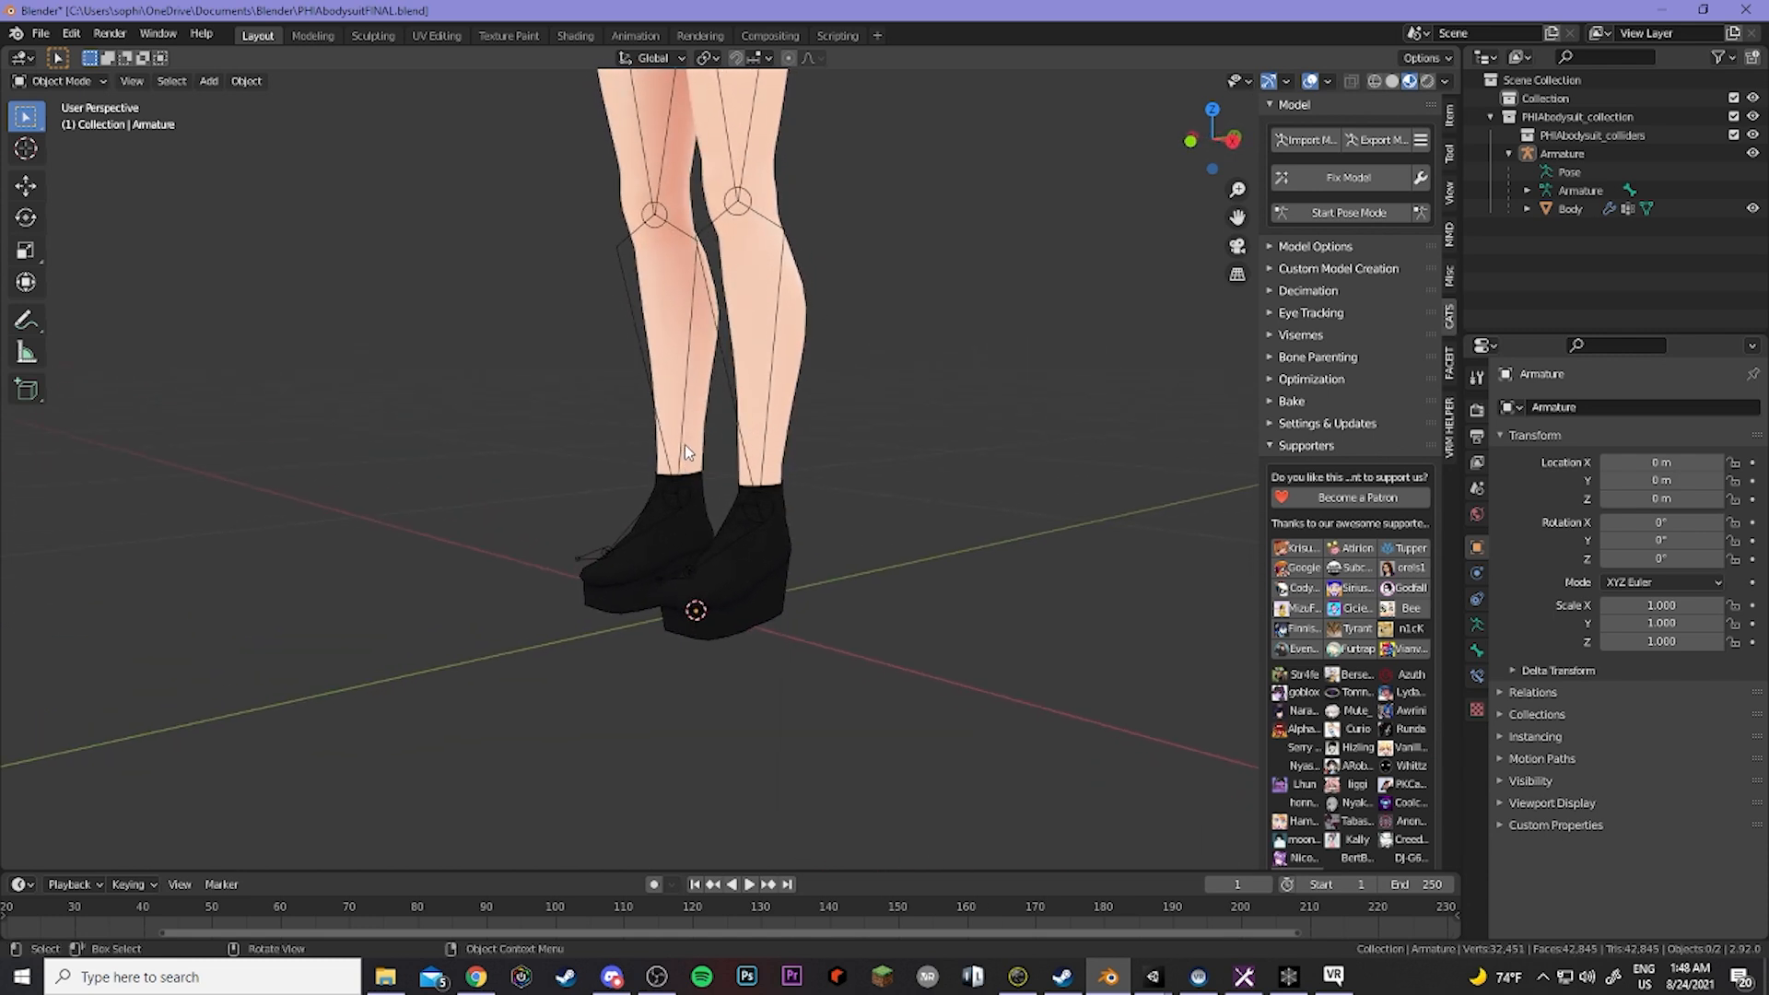
scroll(684, 445, down, 5)
scroll(683, 444, up, 6)
middle_drag(672, 511, 704, 480)
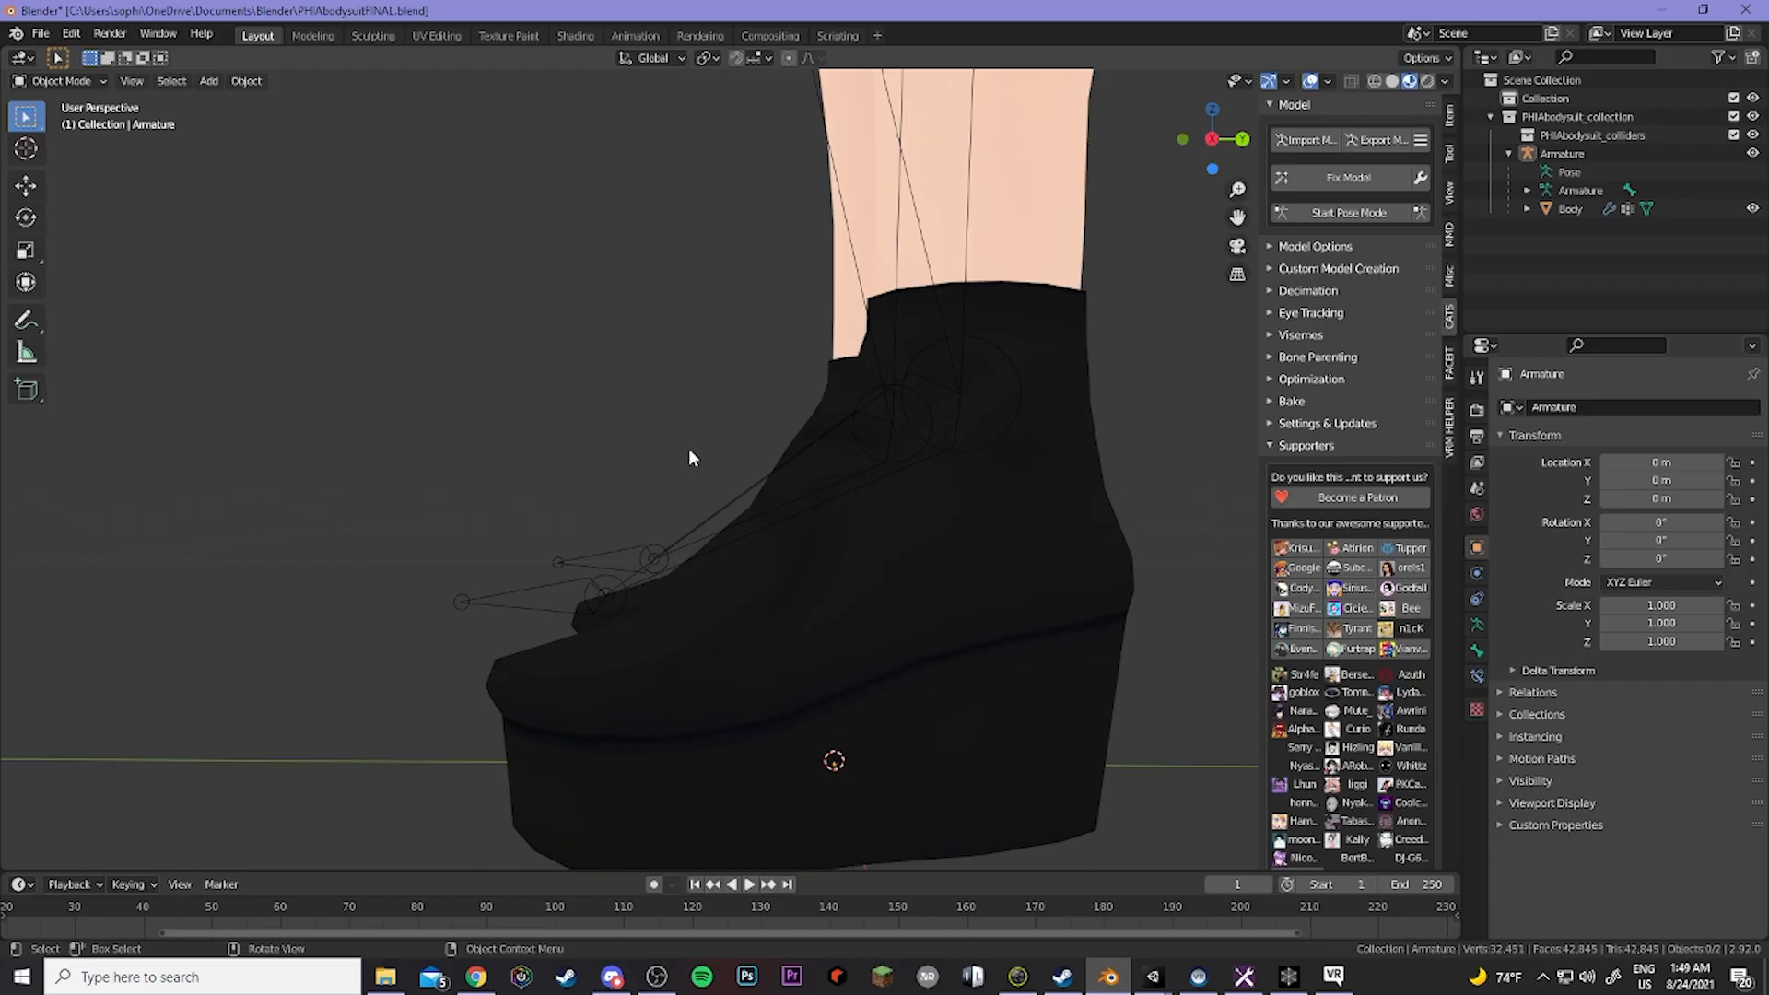
middle_drag(689, 448, 679, 525)
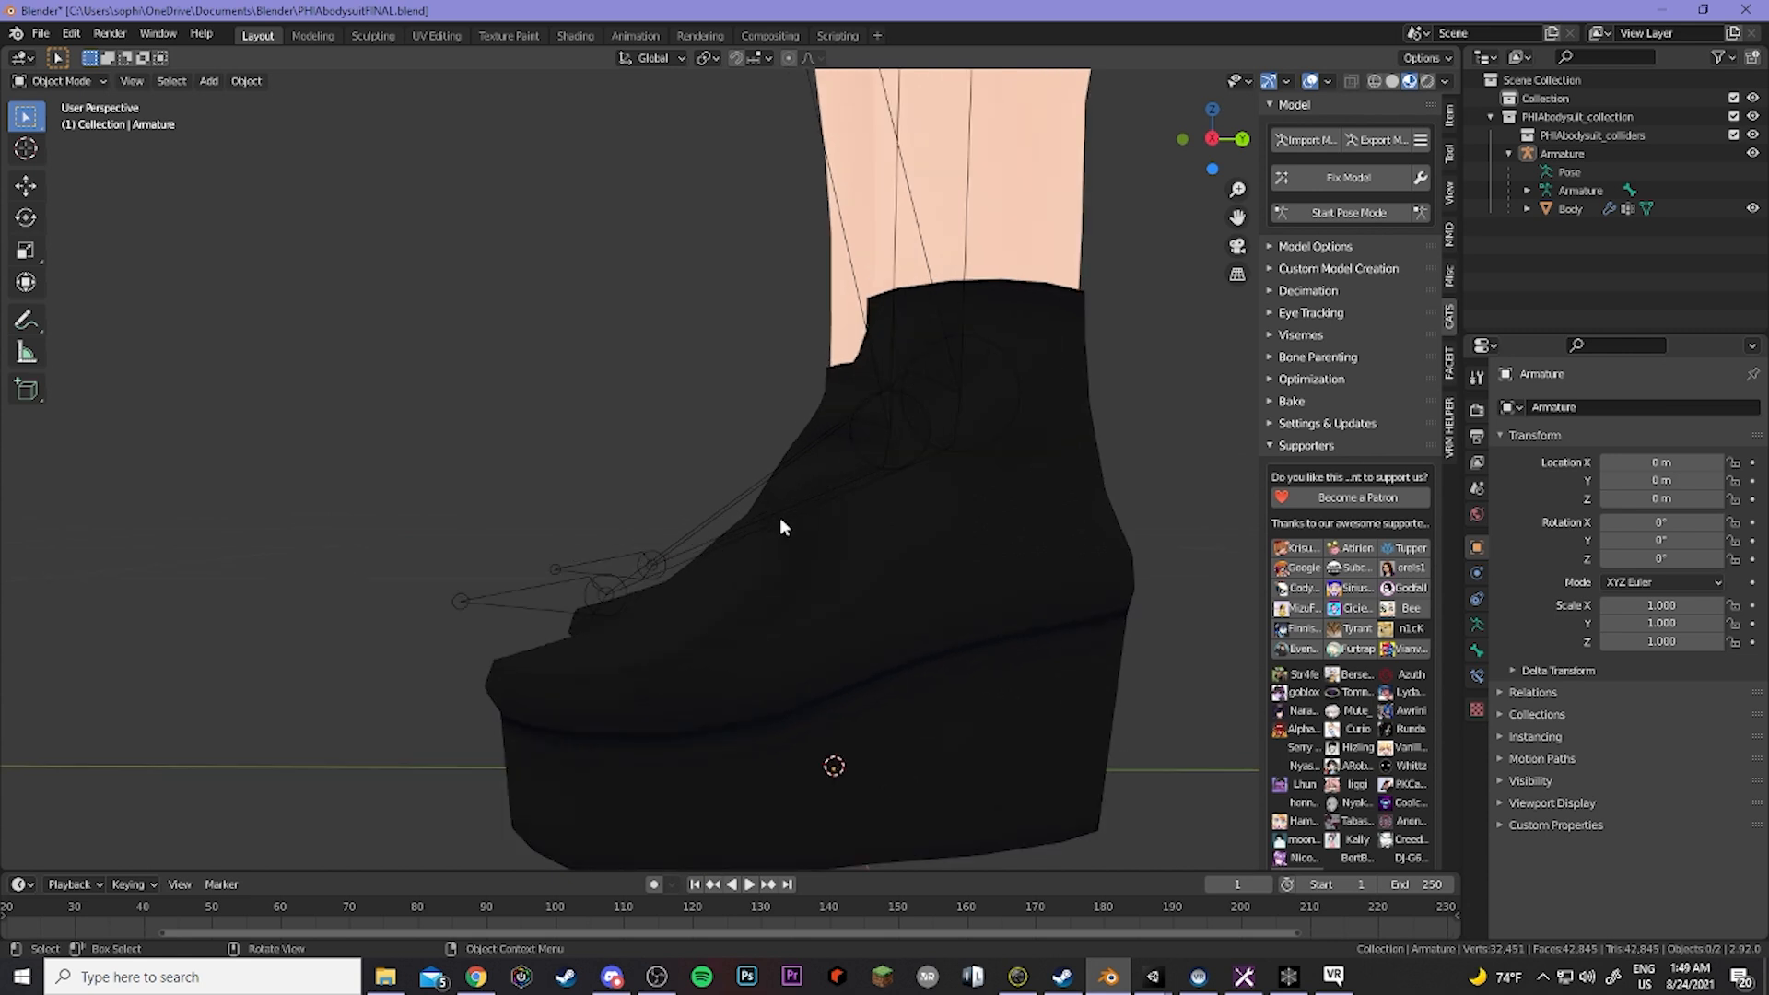
click(723, 512)
click(83, 82)
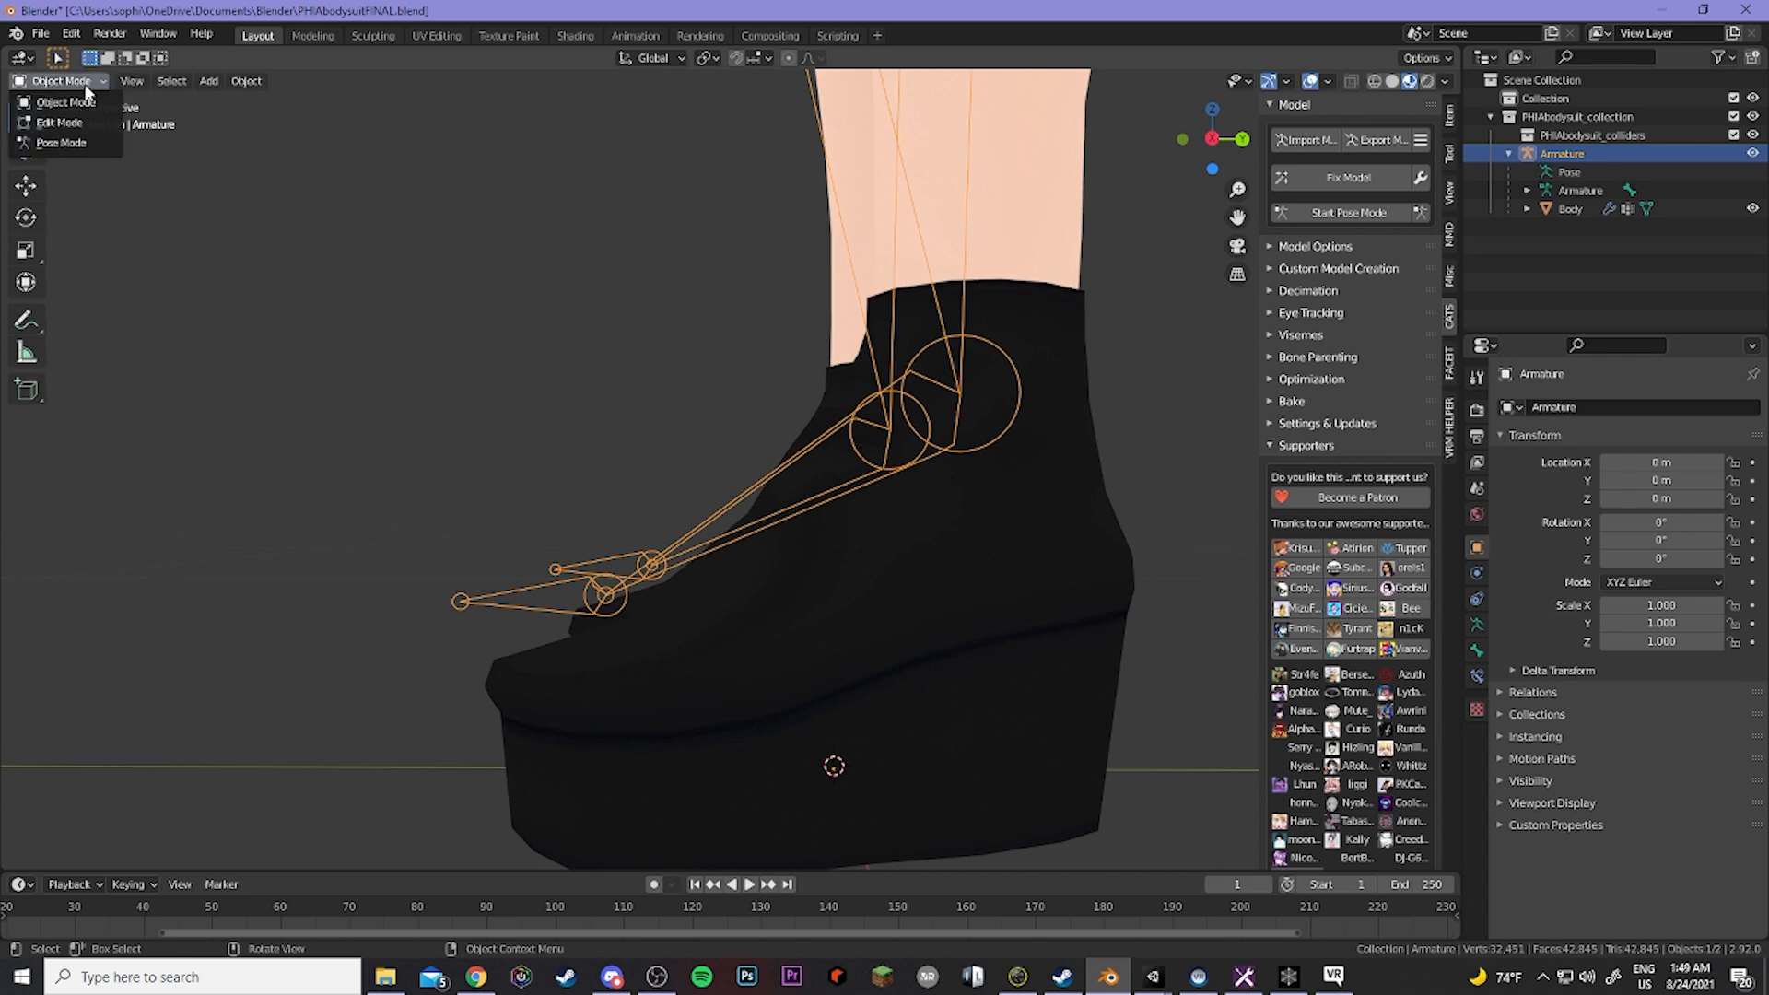
click(86, 125)
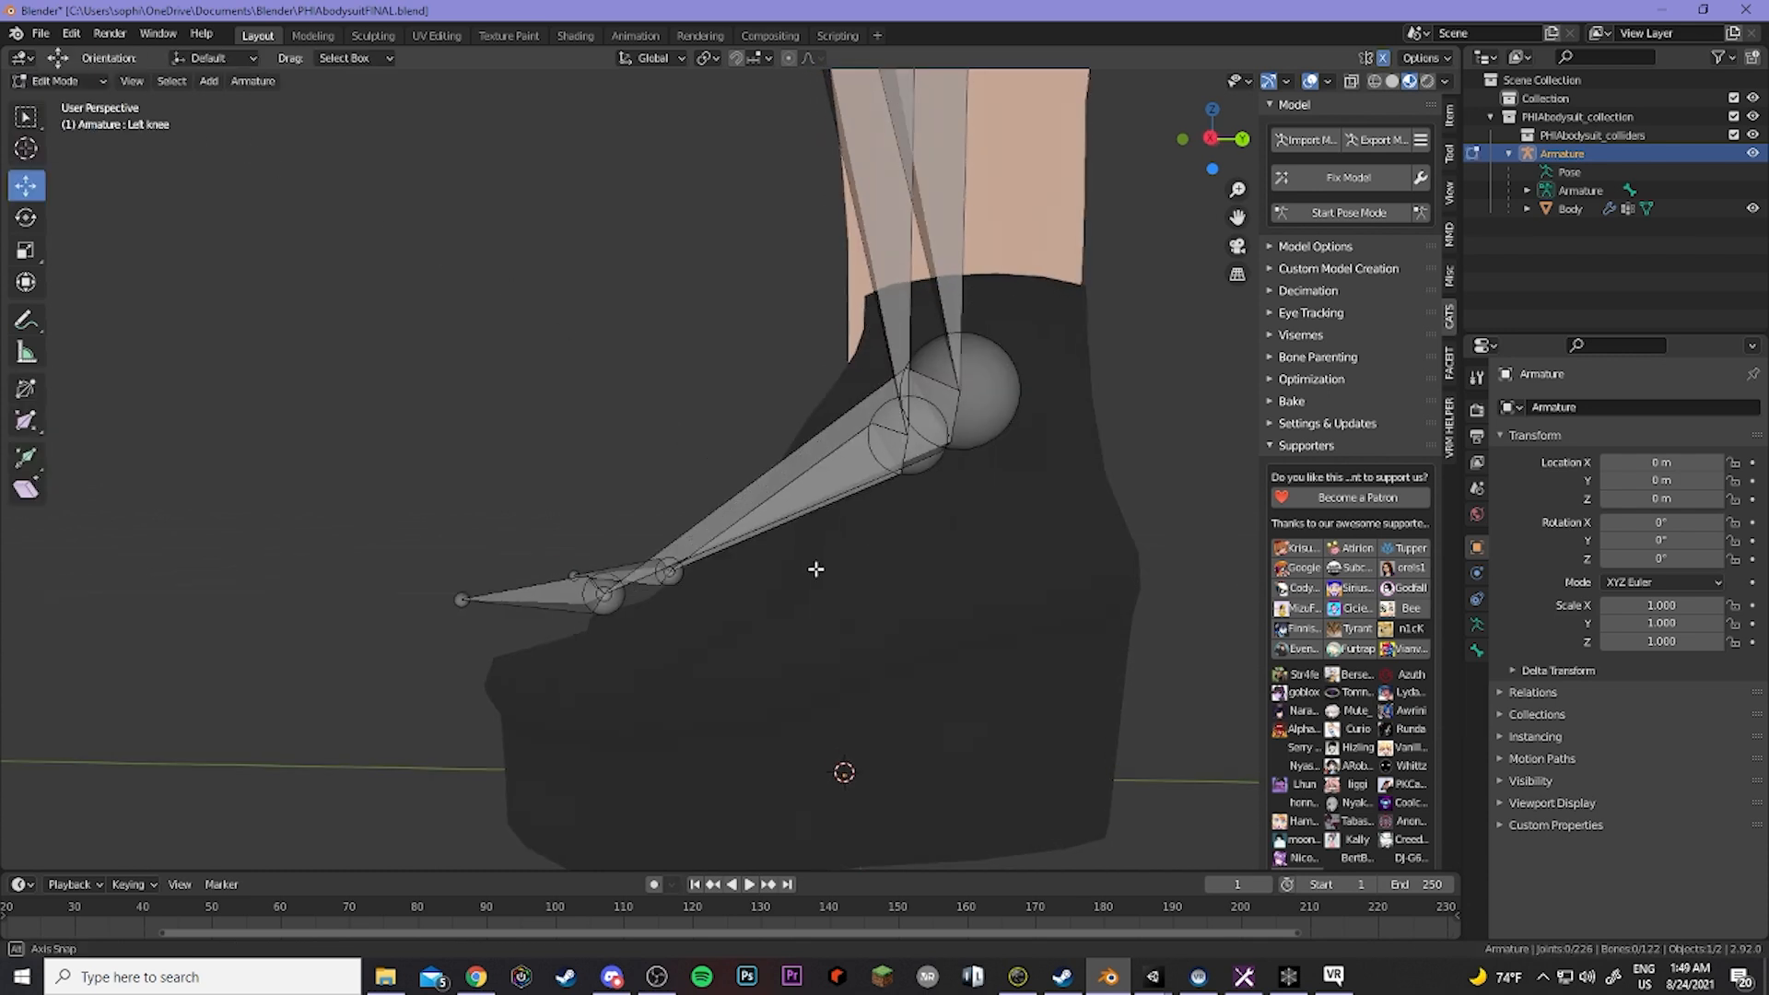
Move the ankle joint straight down inside the shoe.
scroll(813, 565, down, 3)
scroll(873, 547, up, 2)
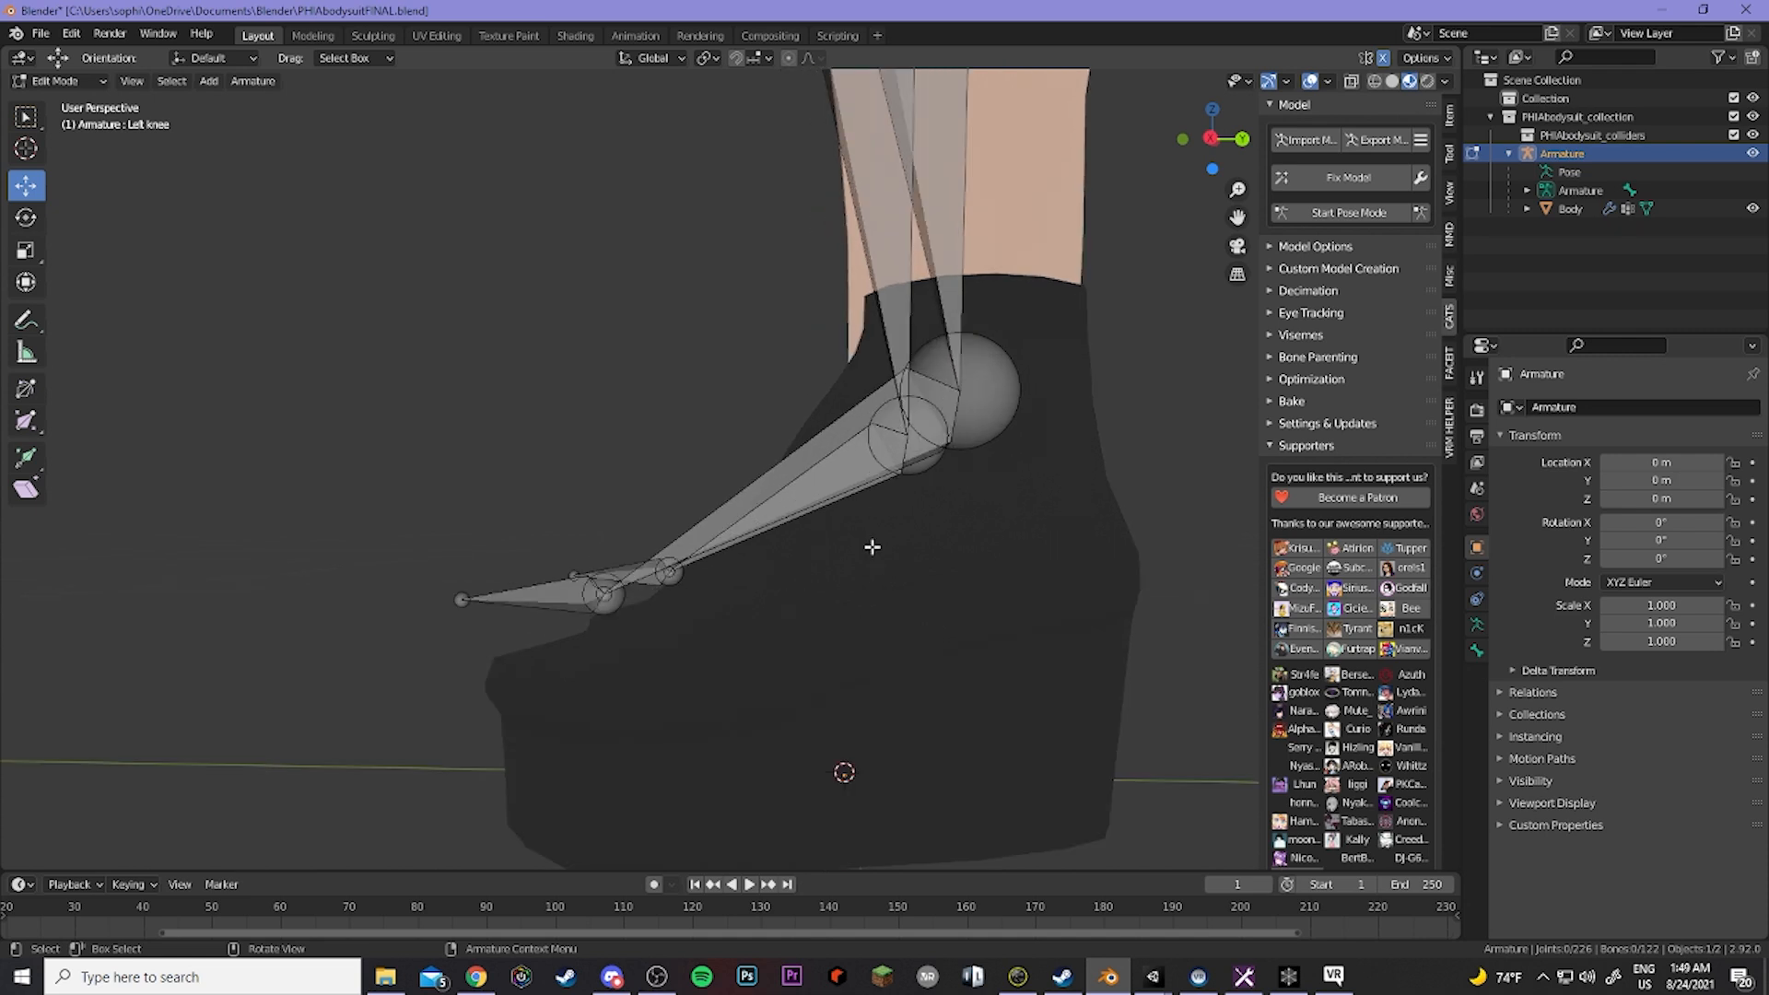
click(984, 398)
drag(960, 320, 971, 422)
Move the joint at the front of the foot and the toe bone down toward the platform sole.
click(604, 593)
drag(605, 528, 611, 626)
click(542, 606)
drag(538, 527, 534, 611)
scroll(534, 590, down, 3)
middle_drag(534, 550, 842, 585)
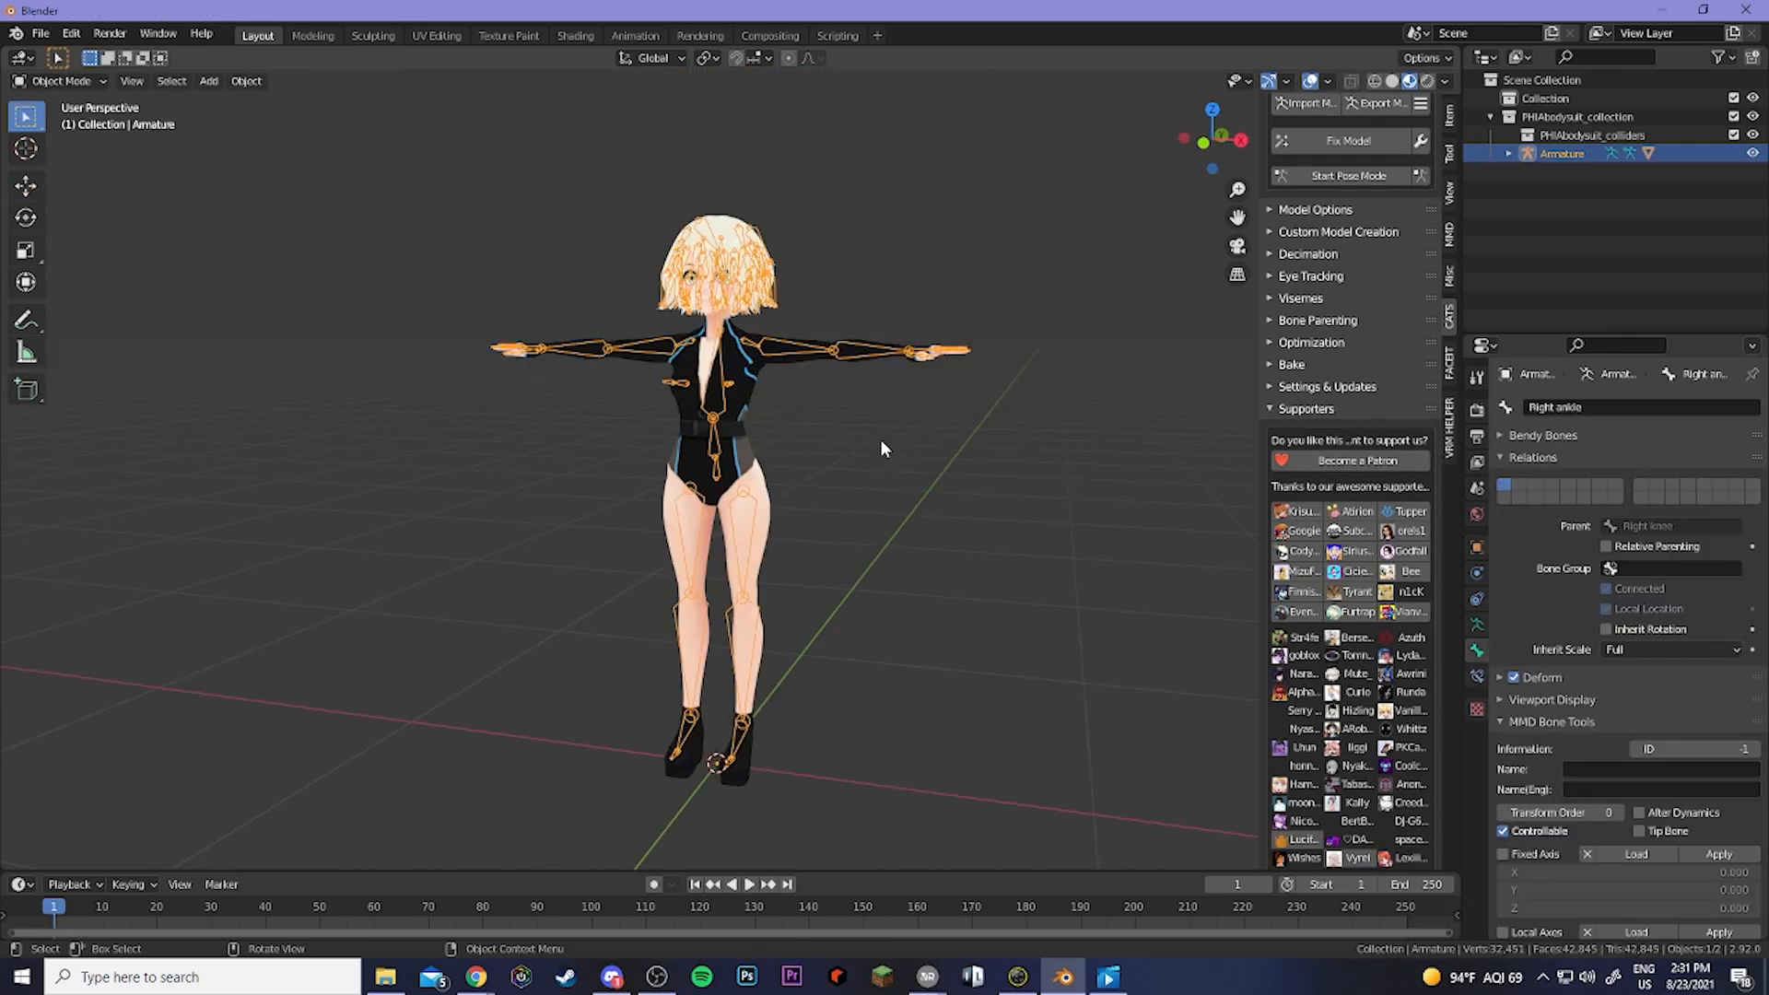
Select the Body mesh and switch it to Sculpt Mode.
middle_drag(882, 435, 812, 437)
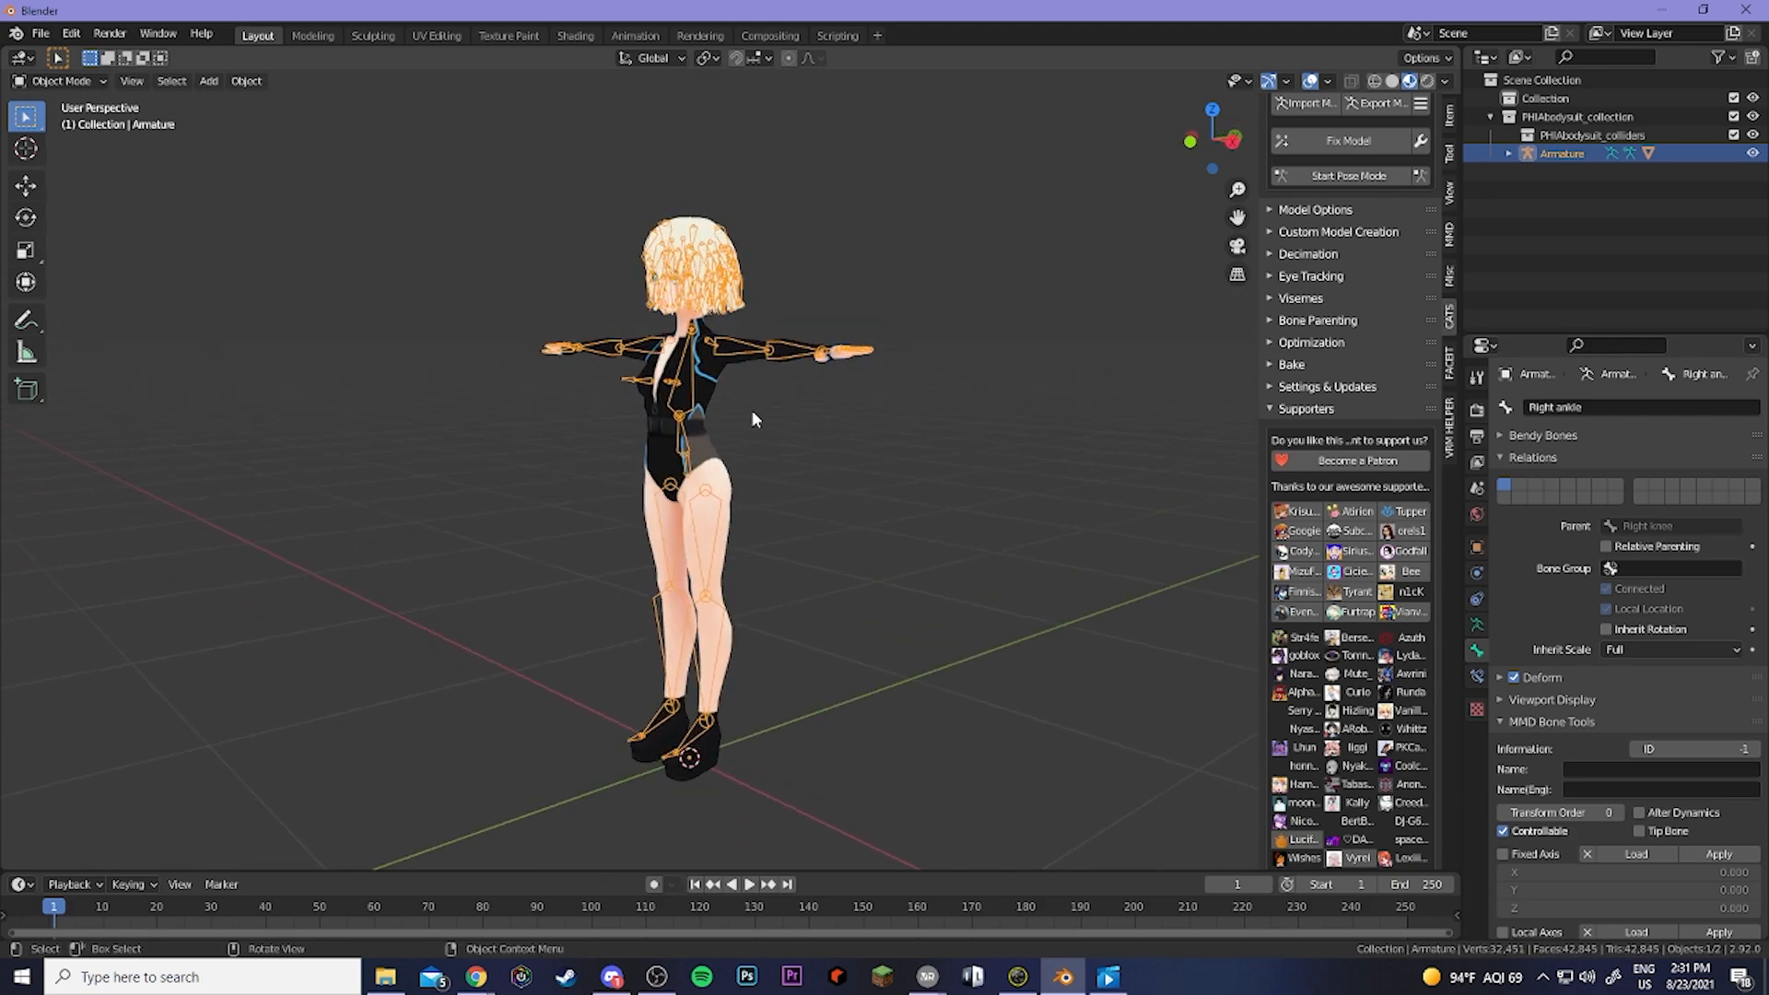
scroll(737, 411, up, 5)
shift+middle_drag(730, 332, 813, 489)
scroll(813, 488, up, 2)
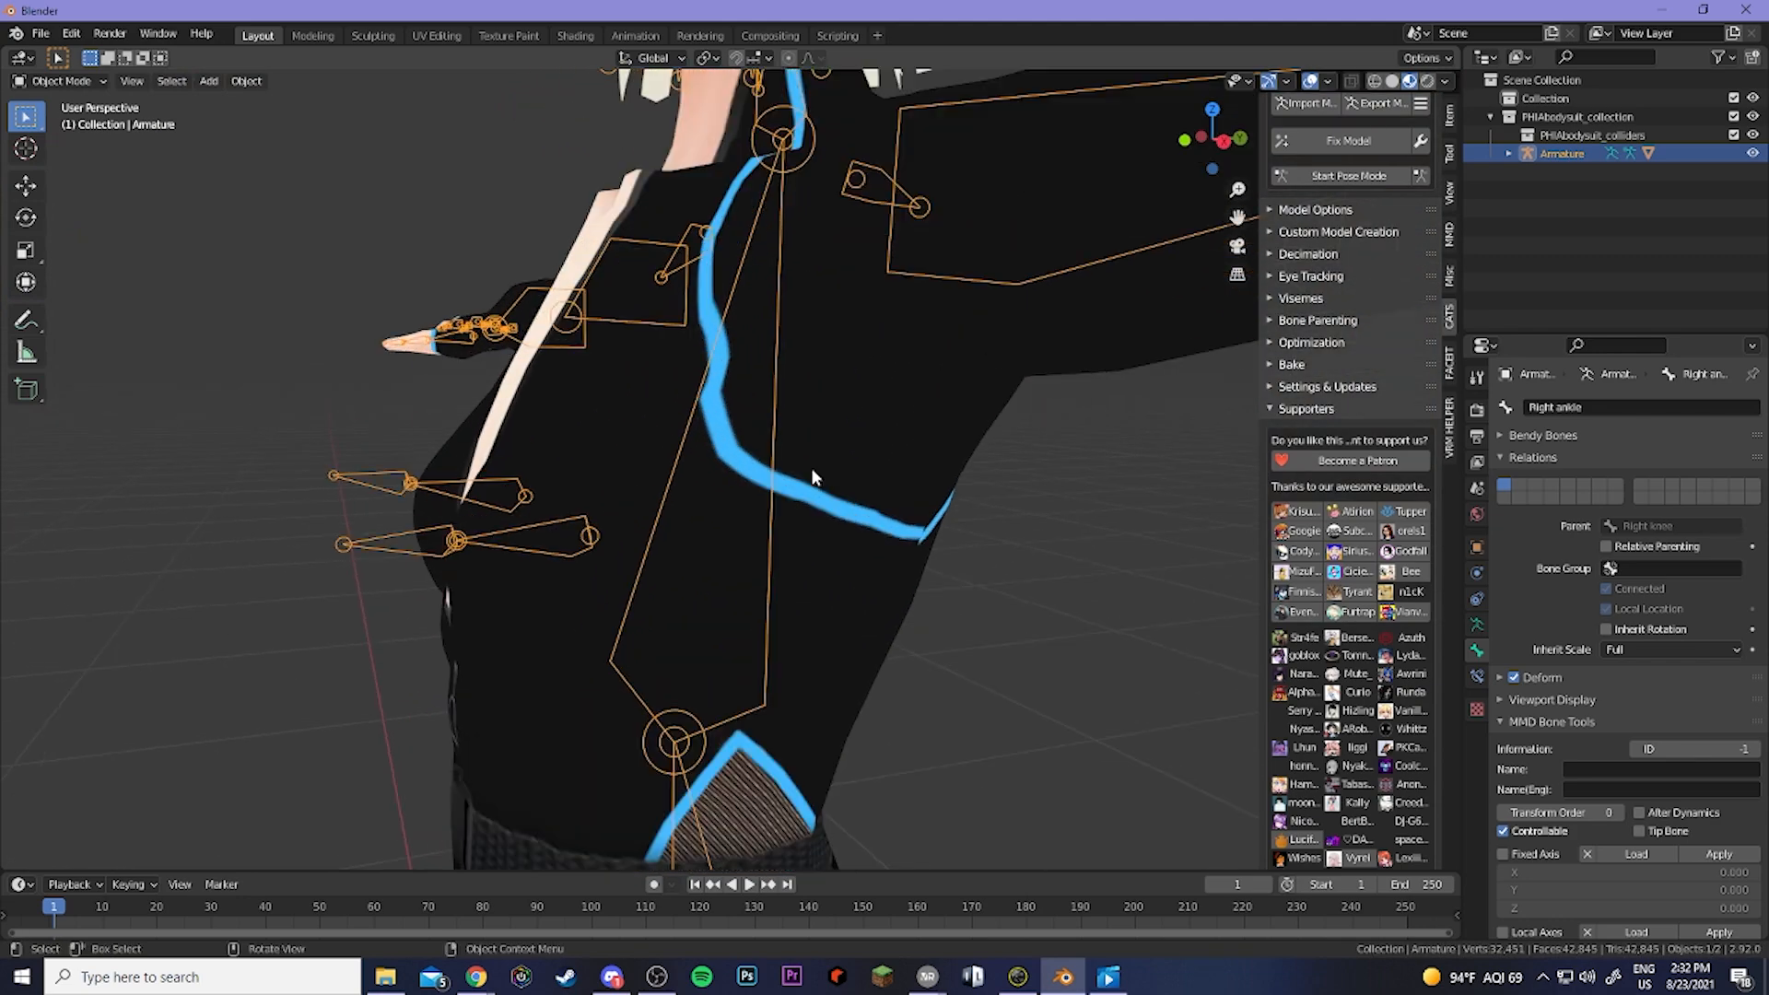
shift+middle_drag(763, 303, 898, 463)
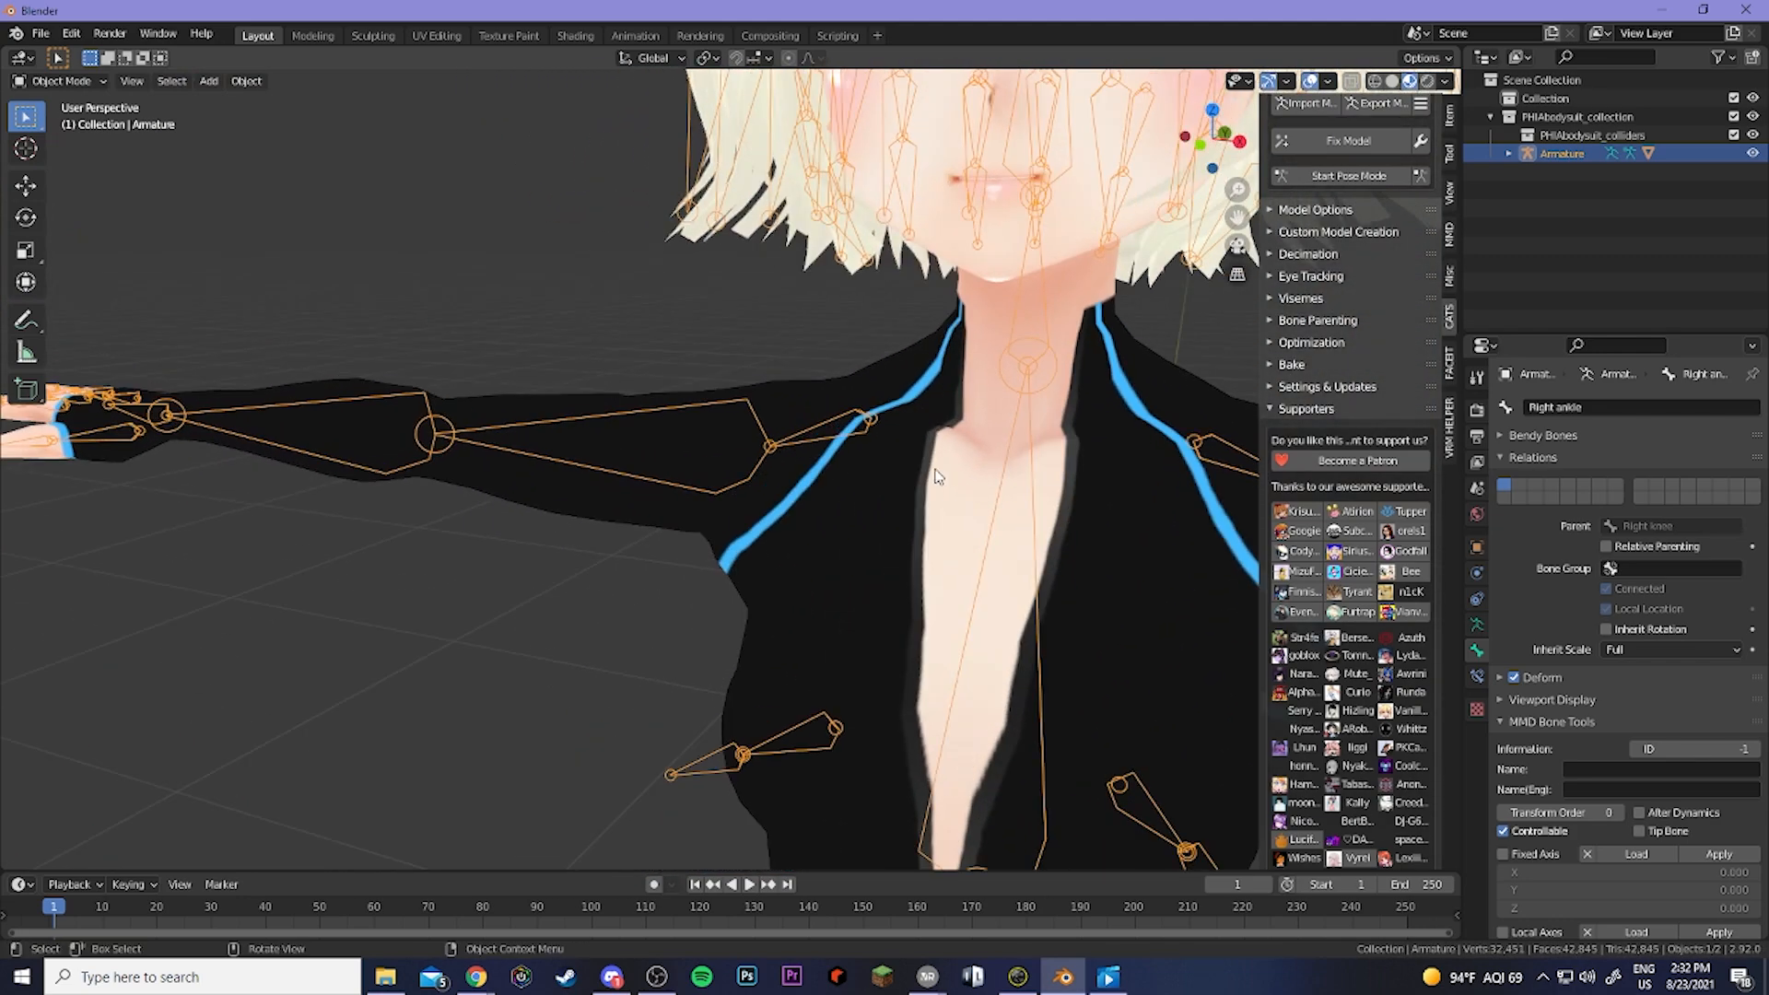
middle_drag(1028, 512, 896, 500)
scroll(1107, 502, down, 2)
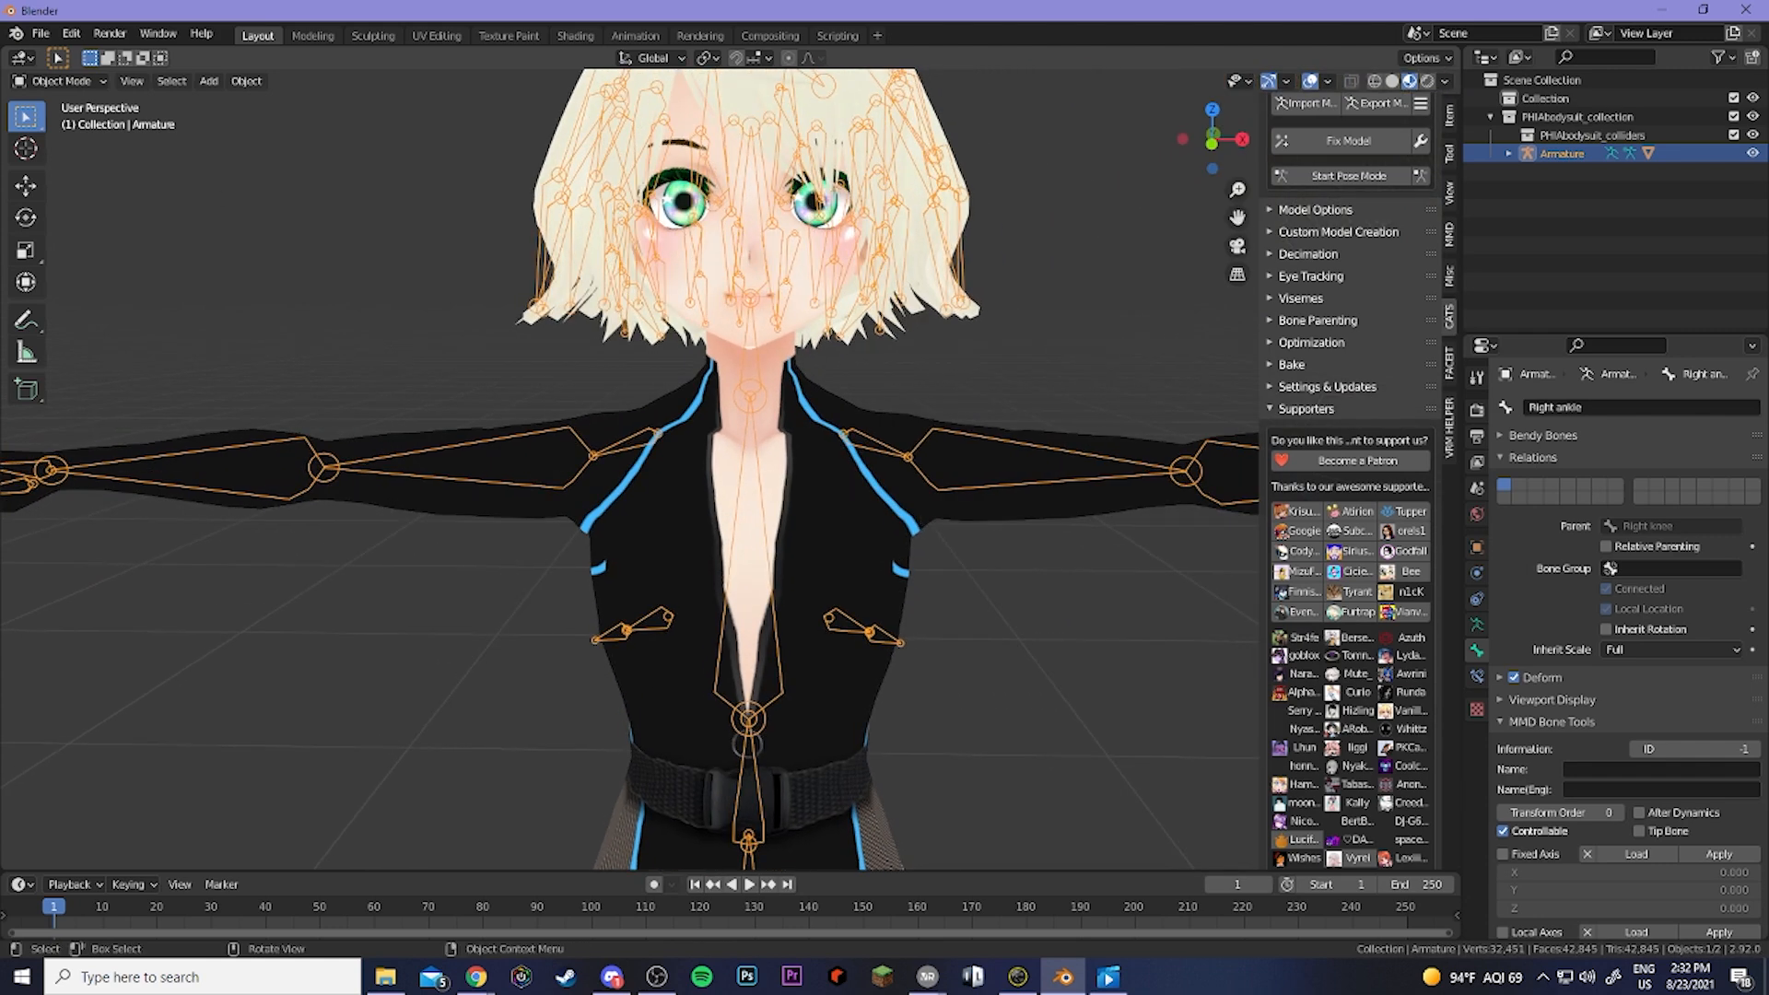
click(831, 504)
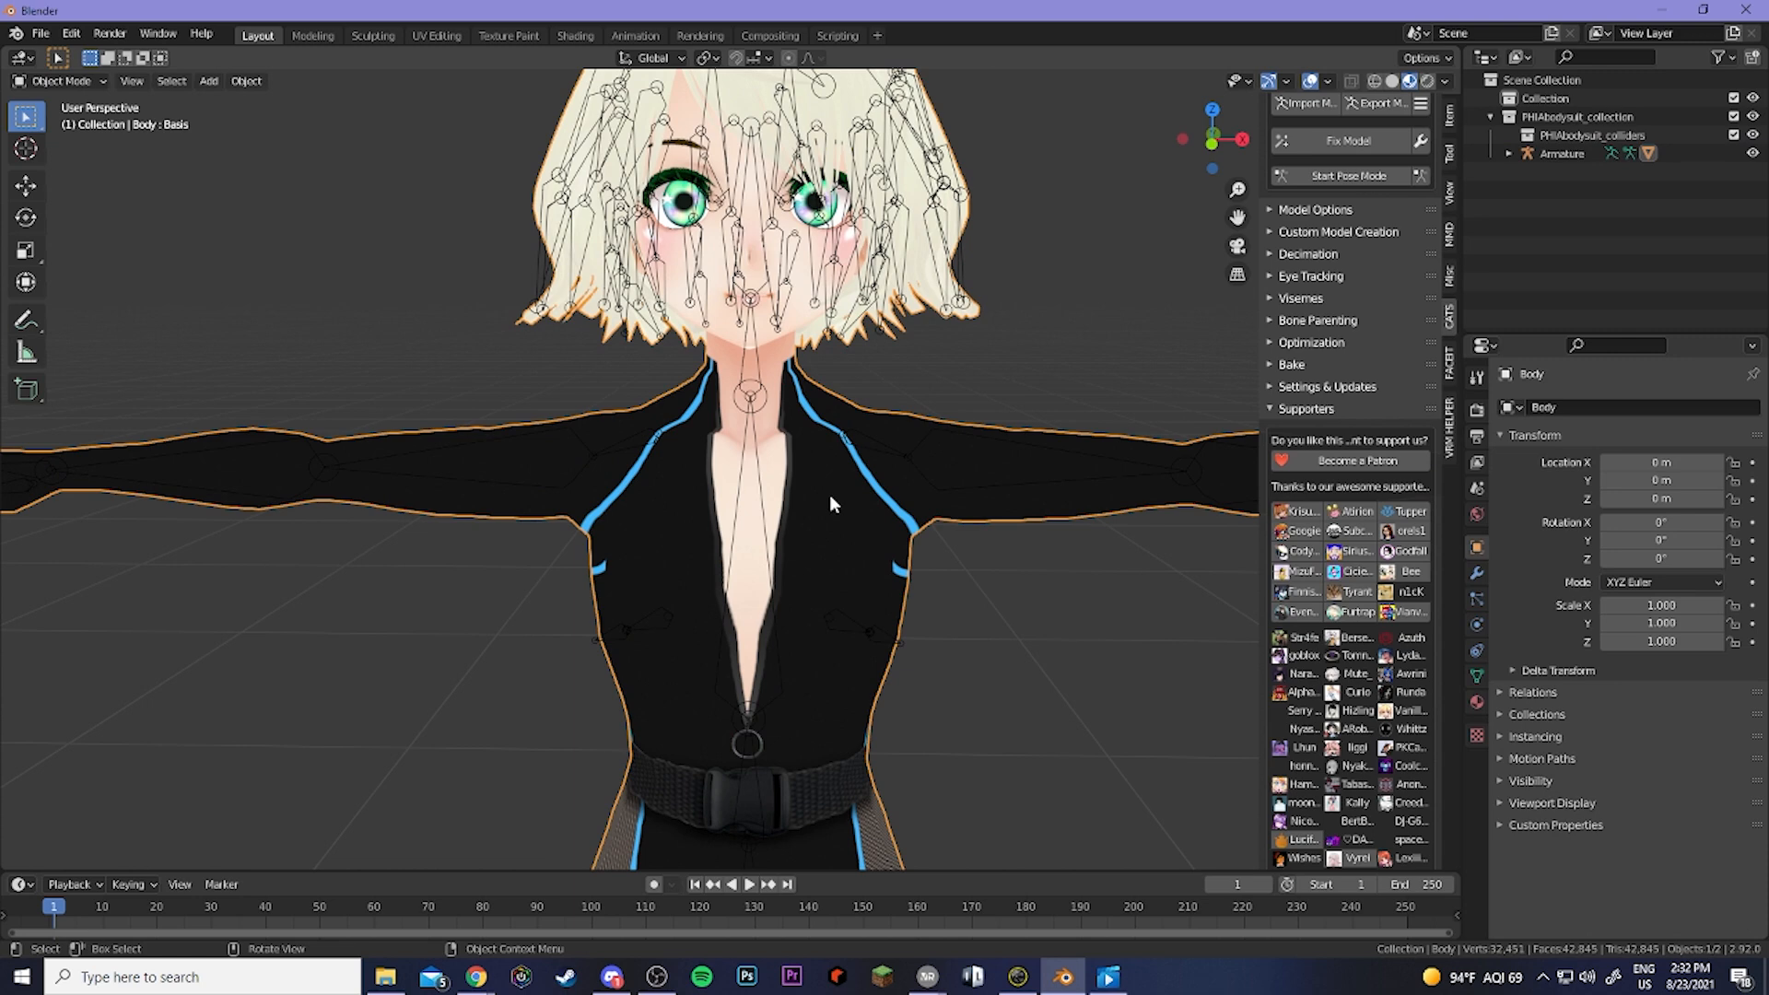
click(56, 81)
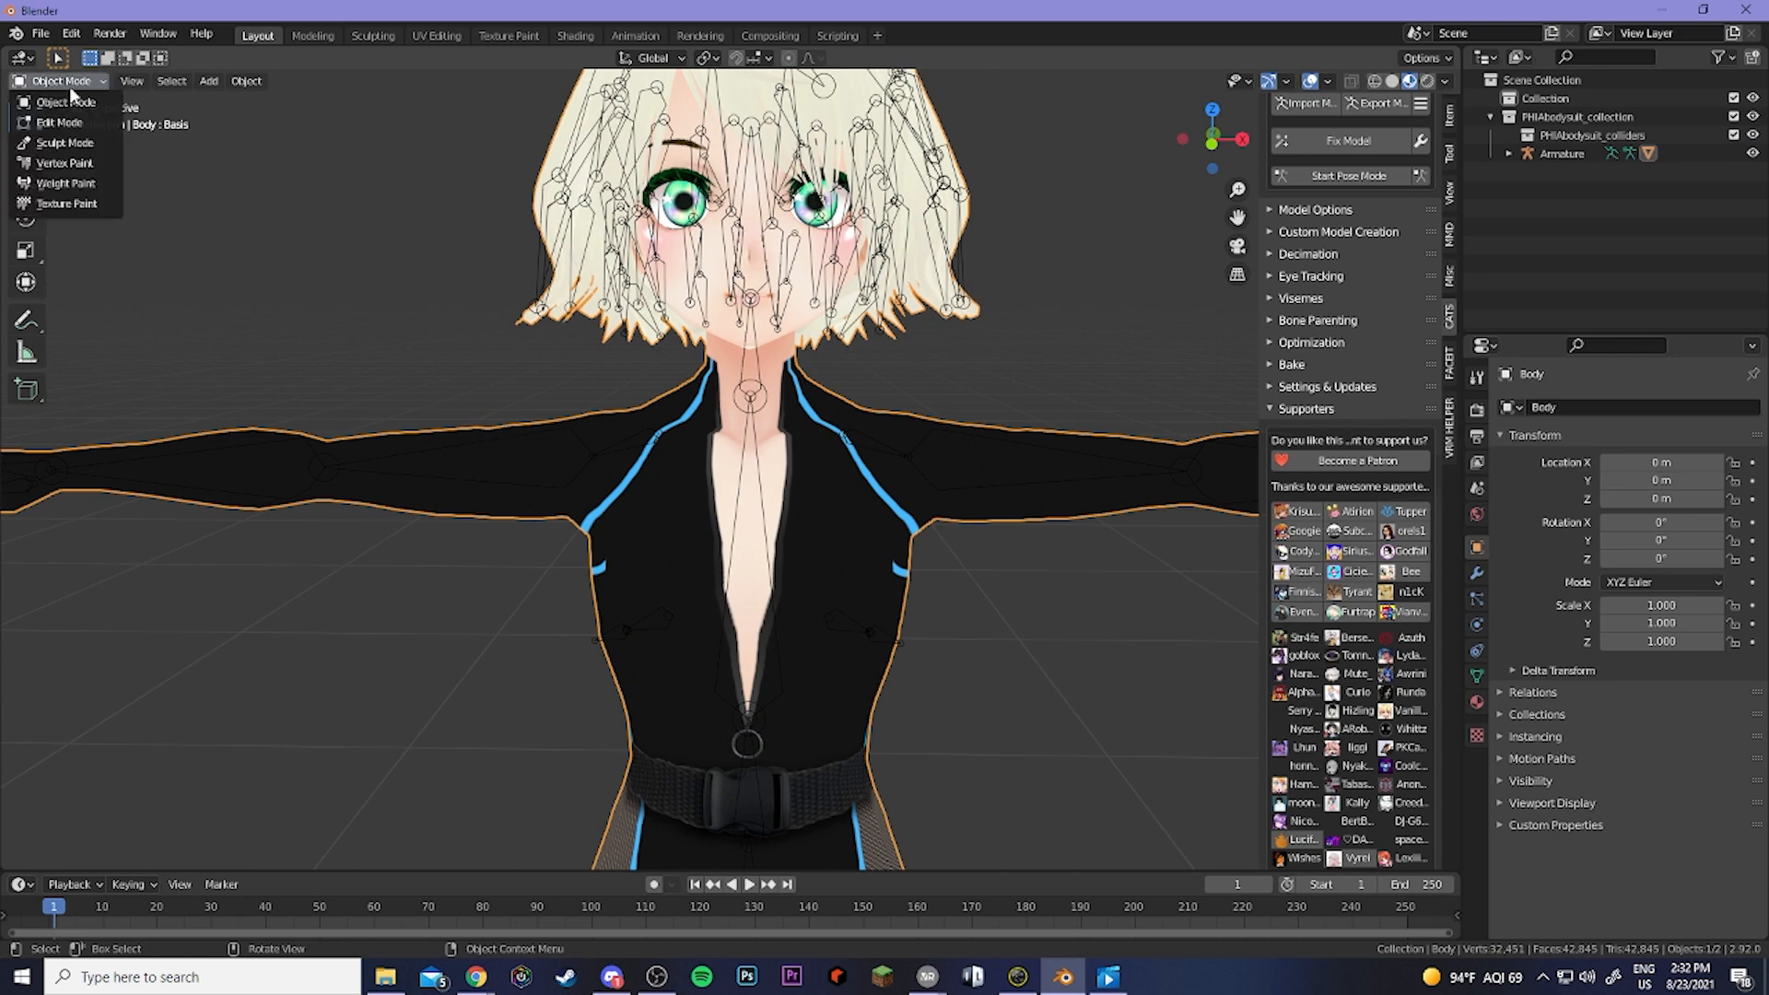
click(61, 143)
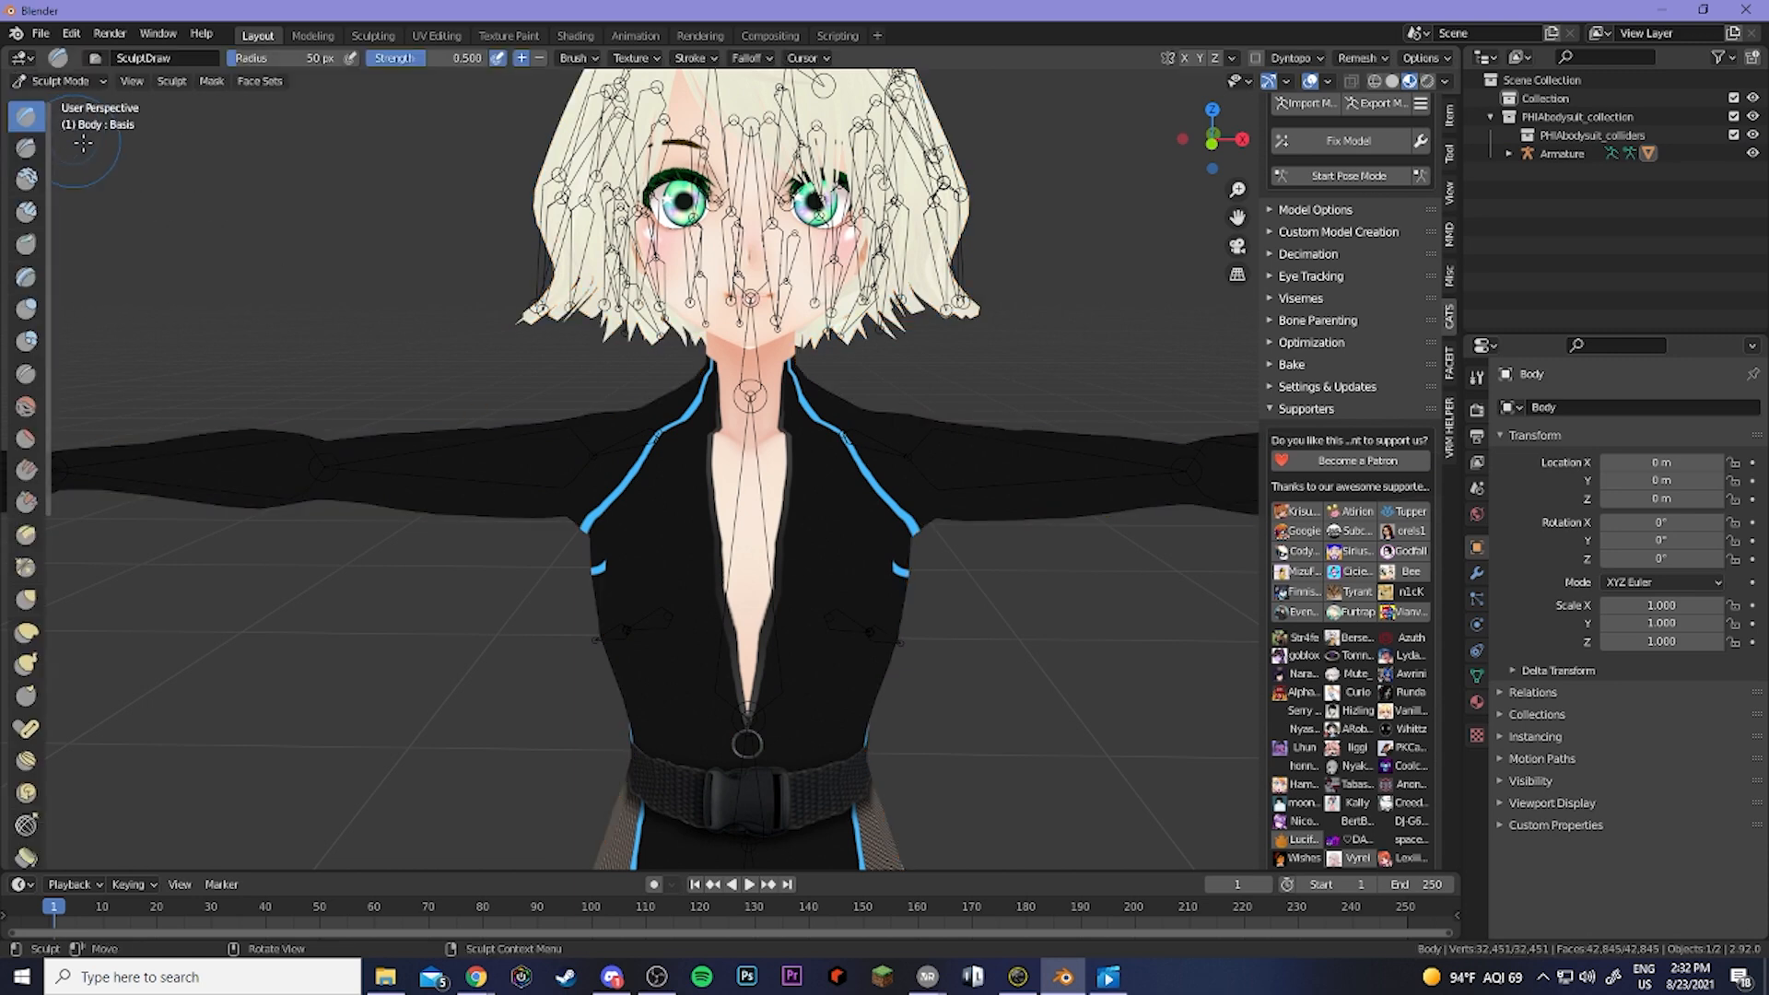
Choose the Grab brush and enable mirroring across the X axis for sculpting.
mouse_move(356, 178)
middle_down()
mouse_move(643, 372)
mouse_move(564, 385)
middle_up()
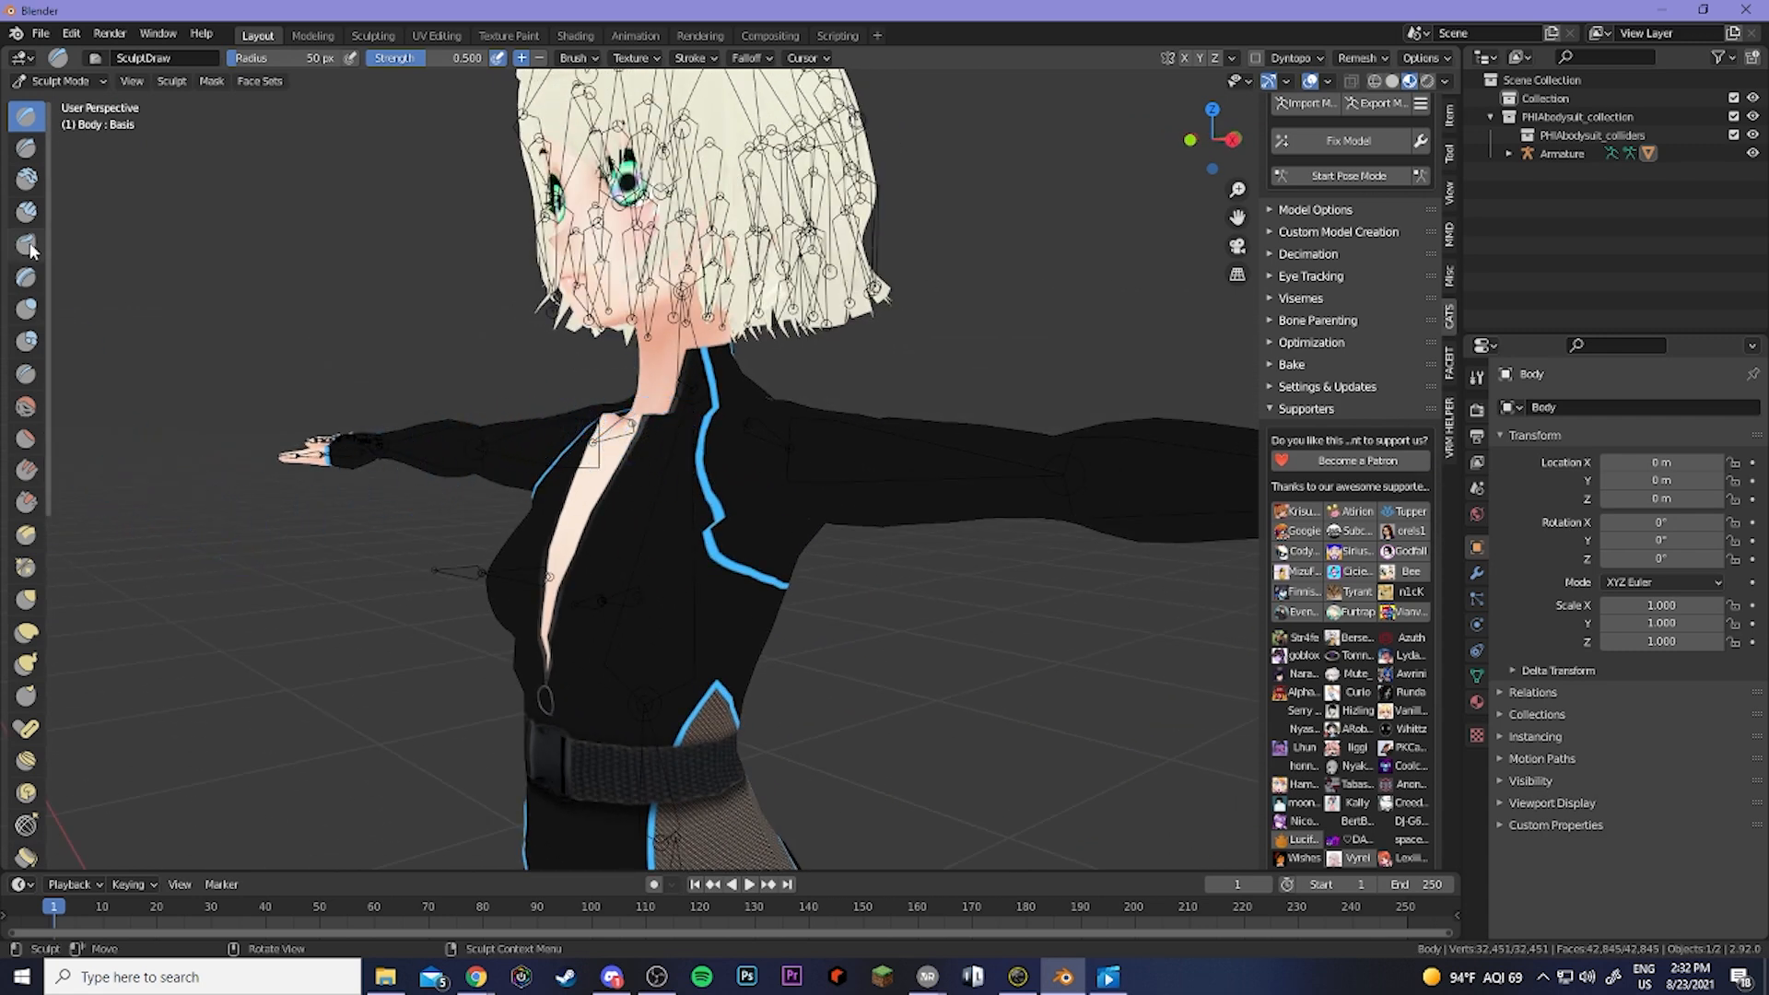
click(27, 601)
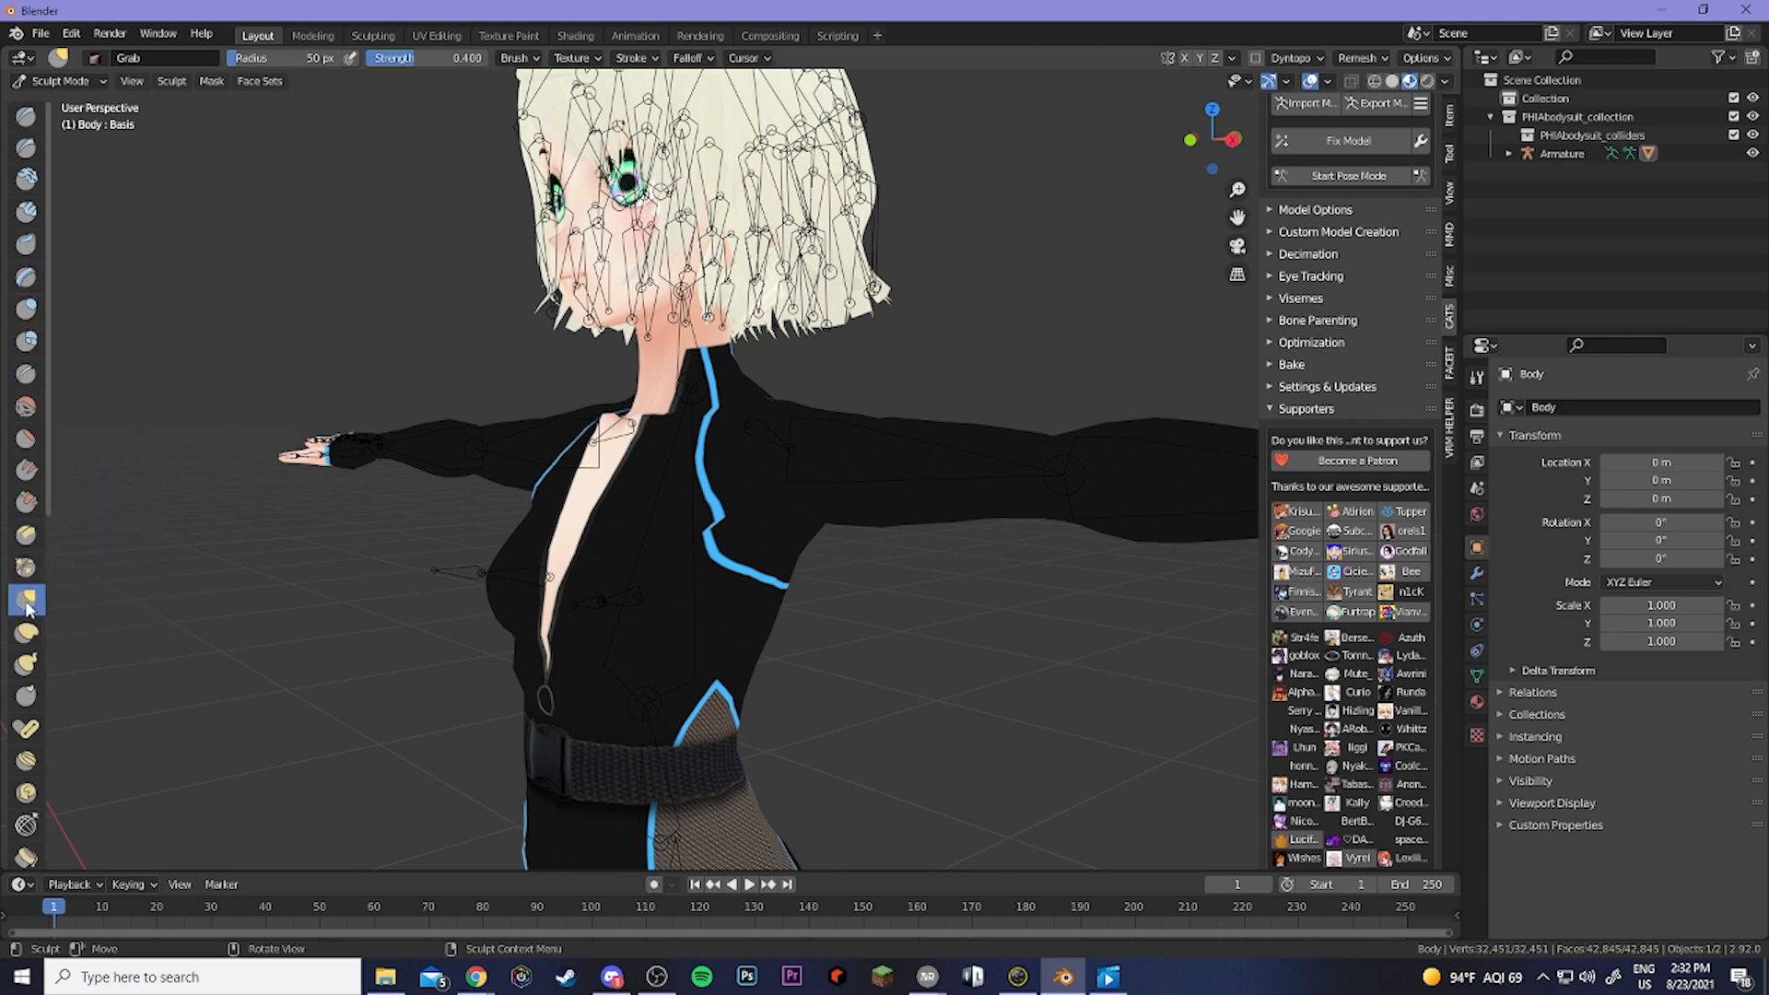
mouse_move(257, 535)
middle_down()
mouse_move(516, 516)
mouse_move(652, 456)
middle_up()
scroll(528, 510, up, 2)
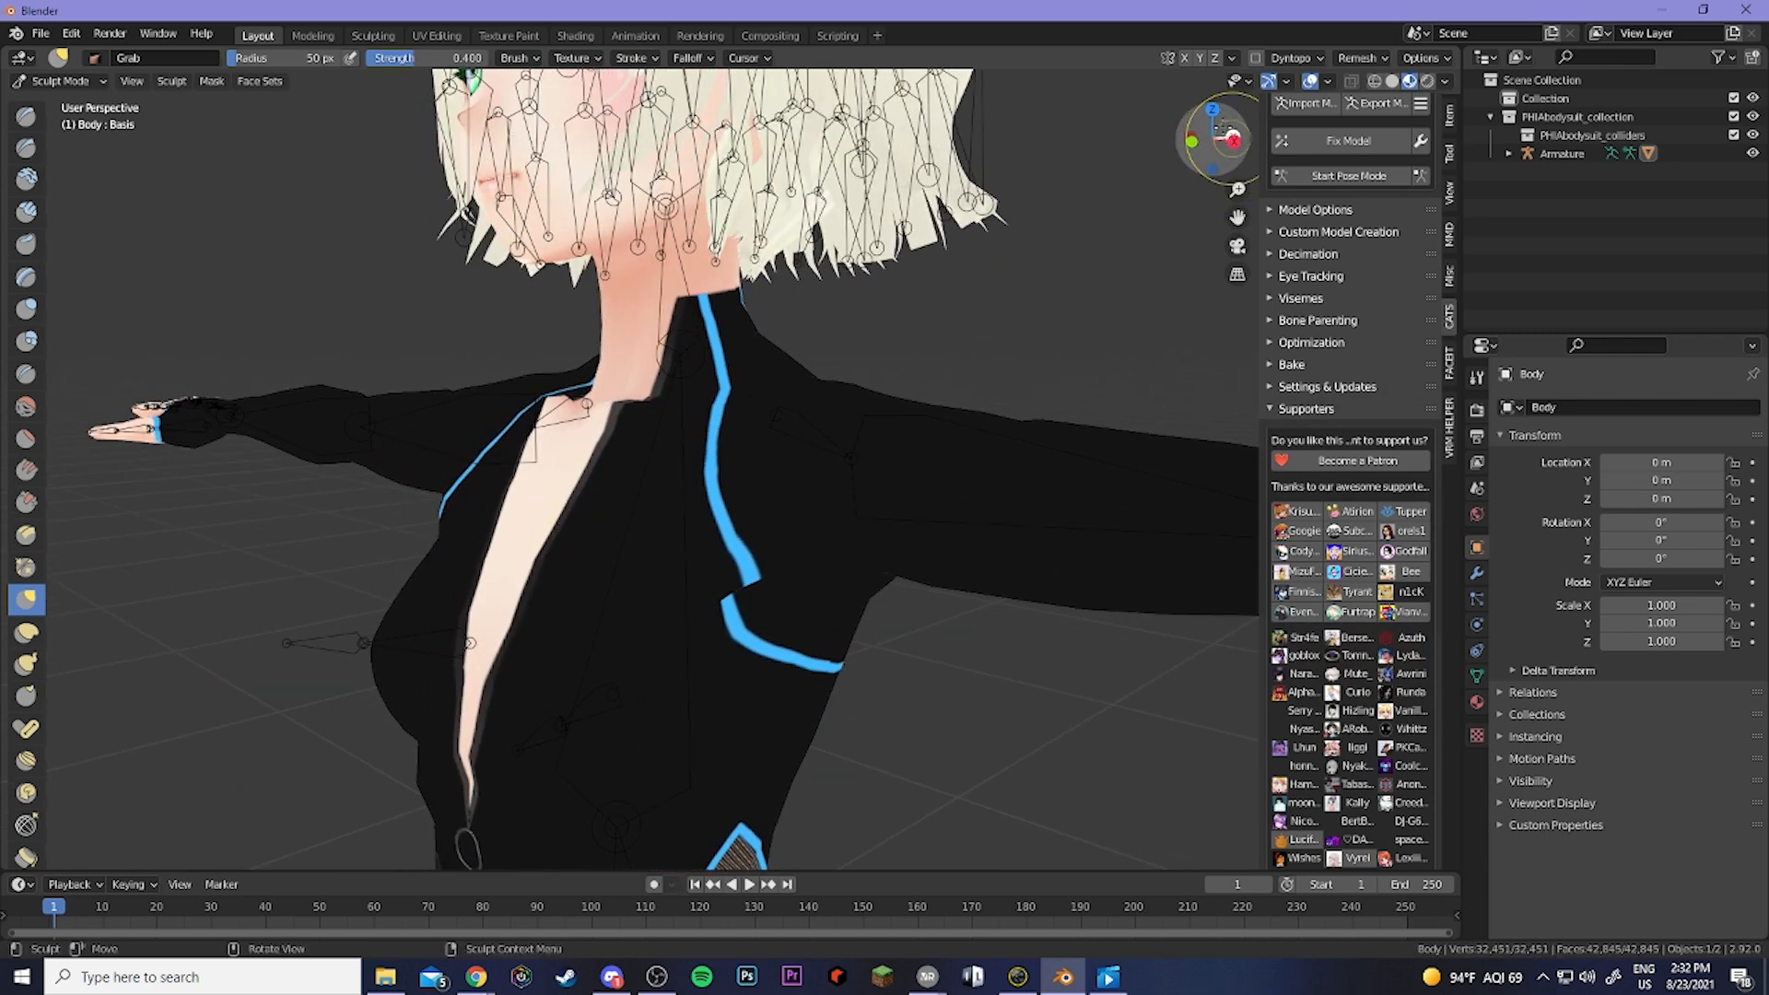
click(1186, 58)
Reshape both shoulders near the neck with downward Grab strokes at a 50 px brush radius.
mouse_move(616, 408)
middle_down()
mouse_move(557, 406)
mouse_move(672, 426)
middle_up()
scroll(557, 406, up, 3)
mouse_move(623, 371)
mouse_down()
mouse_move(651, 413)
mouse_move(633, 423)
mouse_move(671, 378)
mouse_move(666, 410)
mouse_up()
middle_drag(658, 413, 612, 415)
mouse_move(514, 360)
mouse_down()
mouse_move(525, 383)
mouse_move(532, 363)
mouse_move(491, 413)
mouse_move(498, 396)
mouse_up()
middle_drag(513, 369, 589, 402)
scroll(599, 423, down, 3)
mouse_move(619, 481)
middle_down()
mouse_move(933, 483)
mouse_move(810, 474)
middle_up()
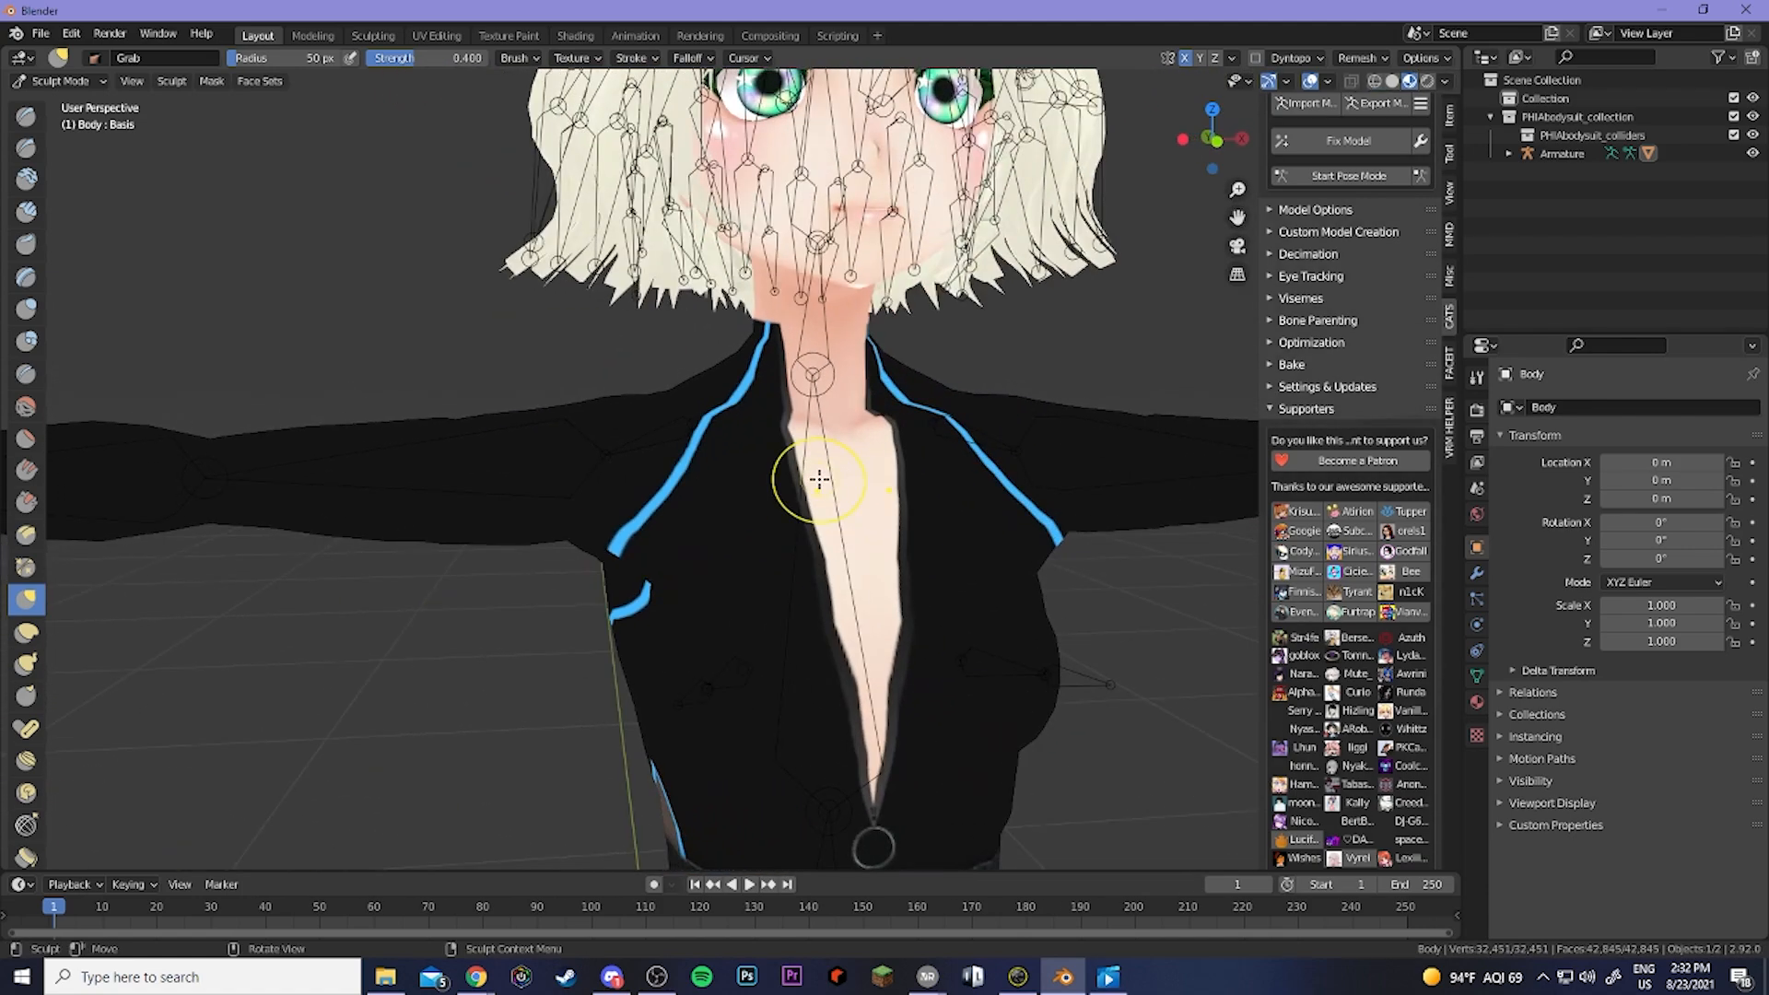
Try to pull the hips outward with the Grab brush at a 50 px radius.
scroll(830, 513, down, 5)
mouse_move(900, 584)
shift+middle_down()
mouse_move(814, 526)
mouse_move(777, 533)
shift+middle_up()
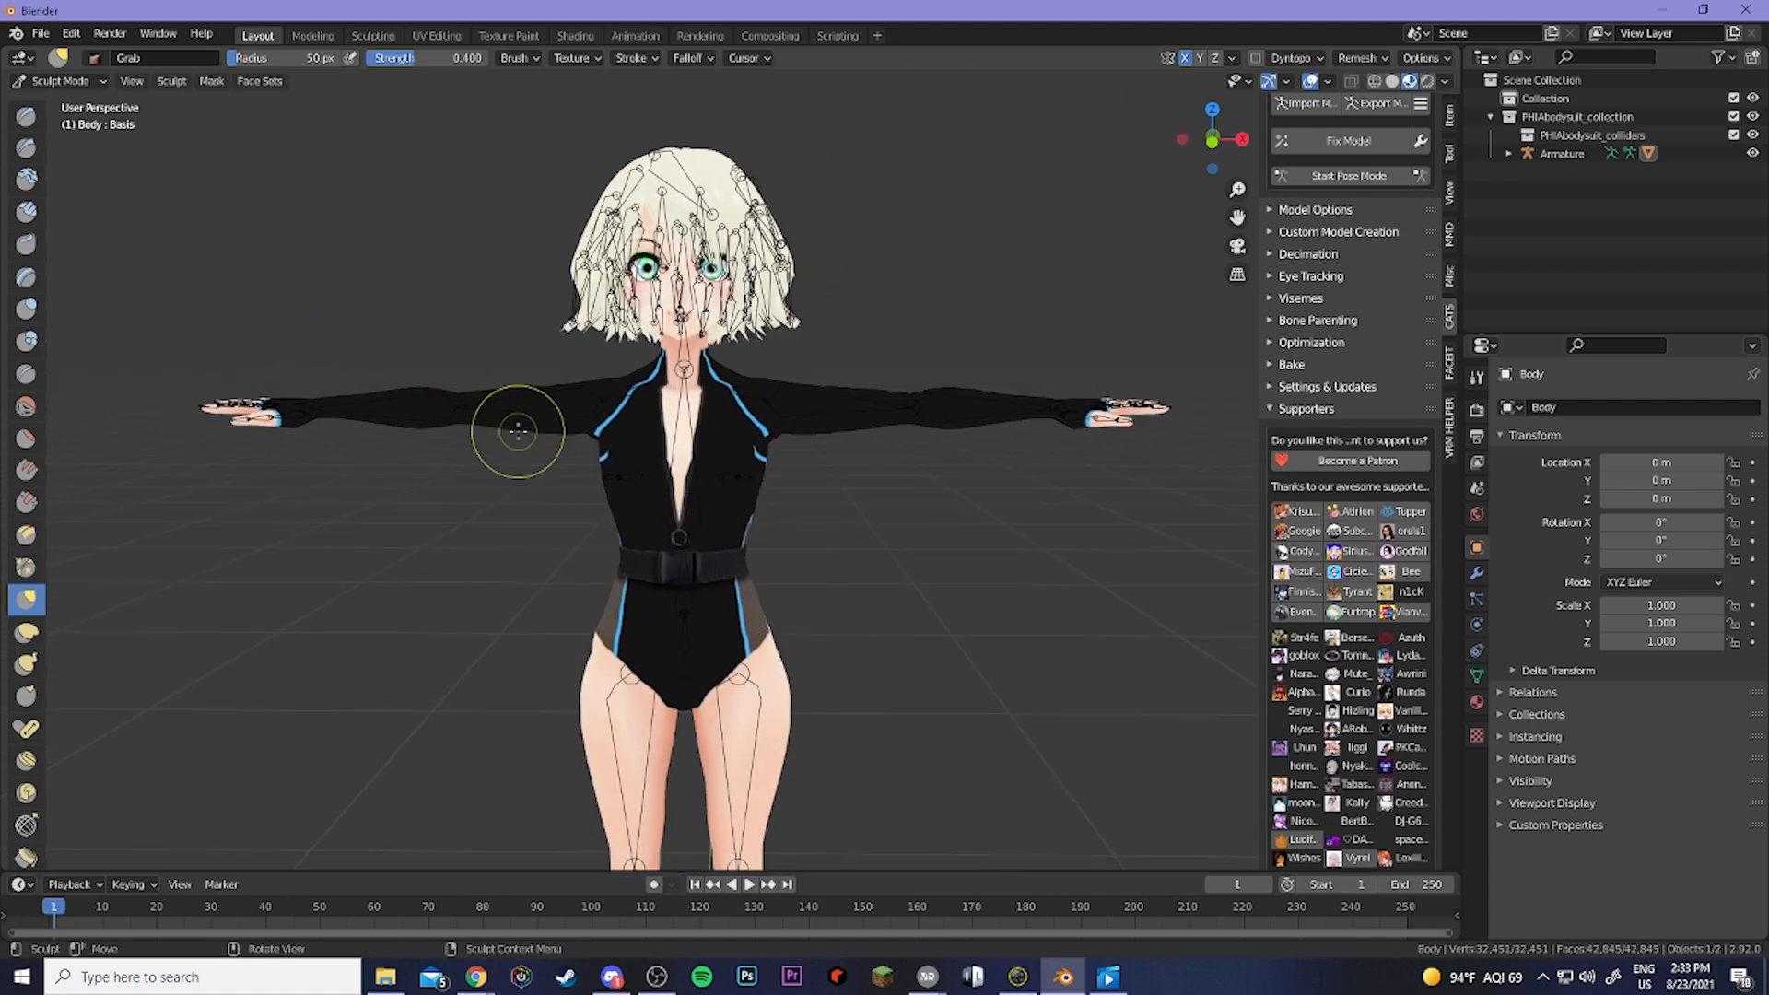
middle_drag(722, 513, 783, 519)
drag(761, 628, 841, 644)
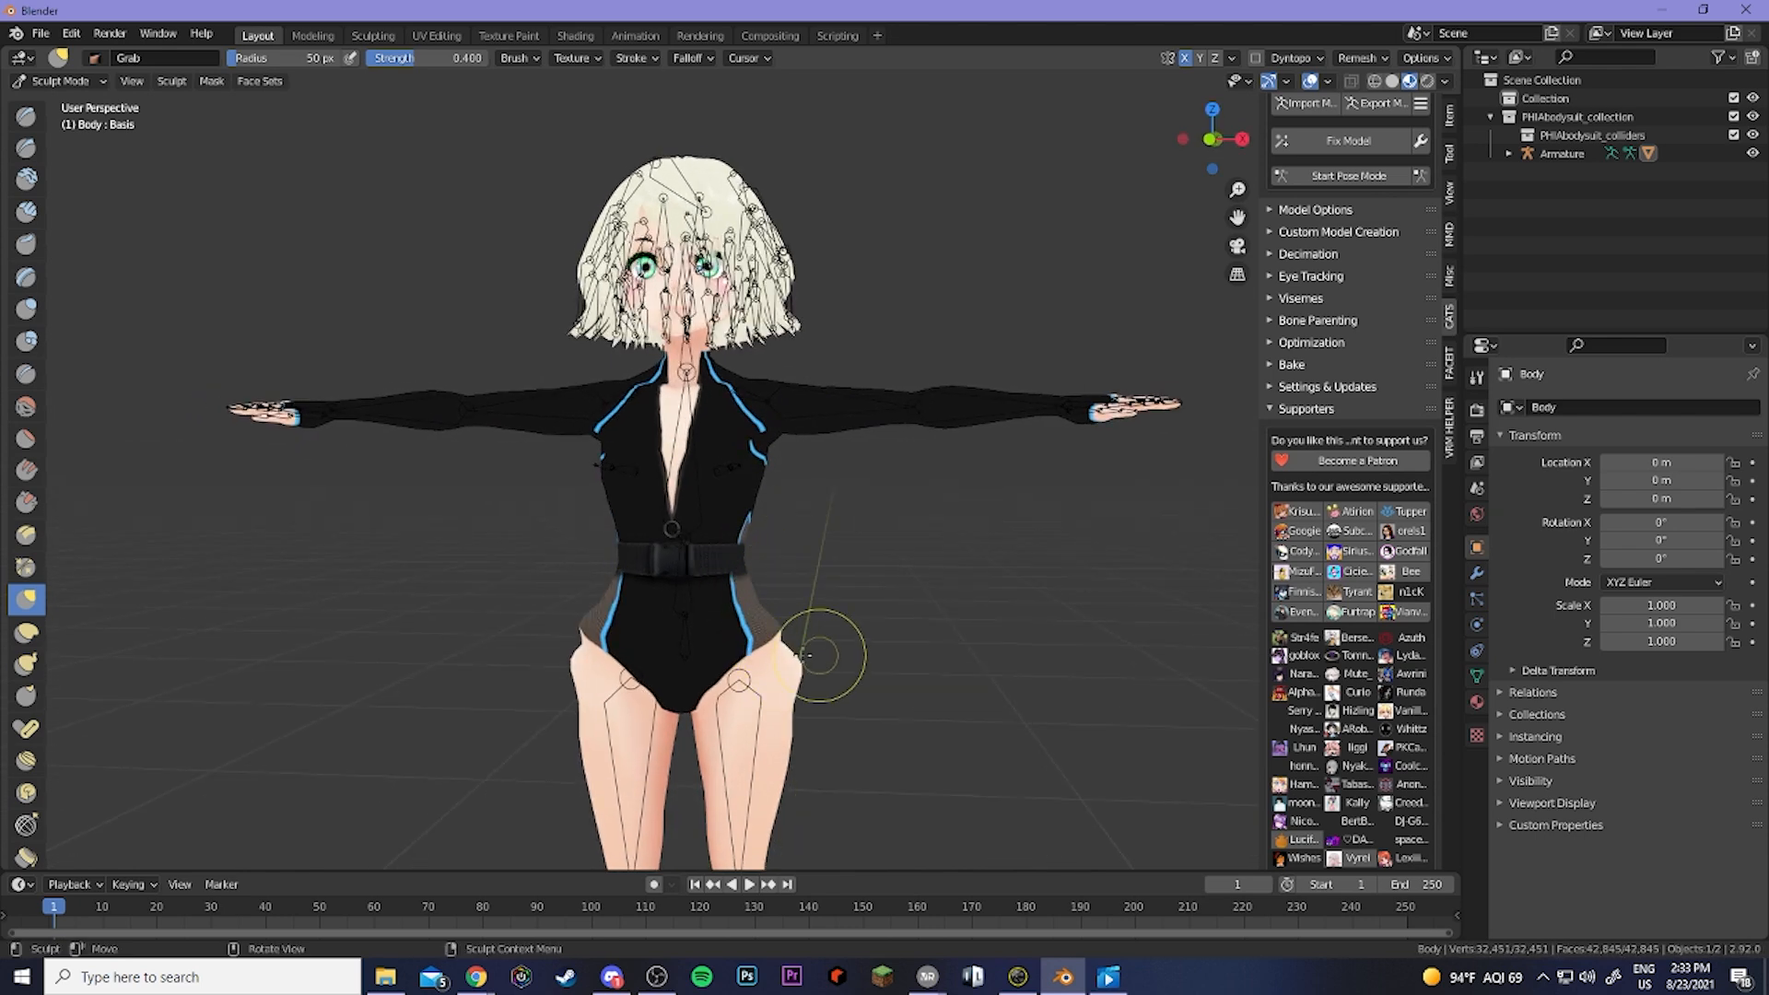
mouse_move(830, 711)
middle_down()
mouse_move(747, 723)
mouse_move(855, 713)
middle_up()
key(ctrl+z)
key(ctrl+z)
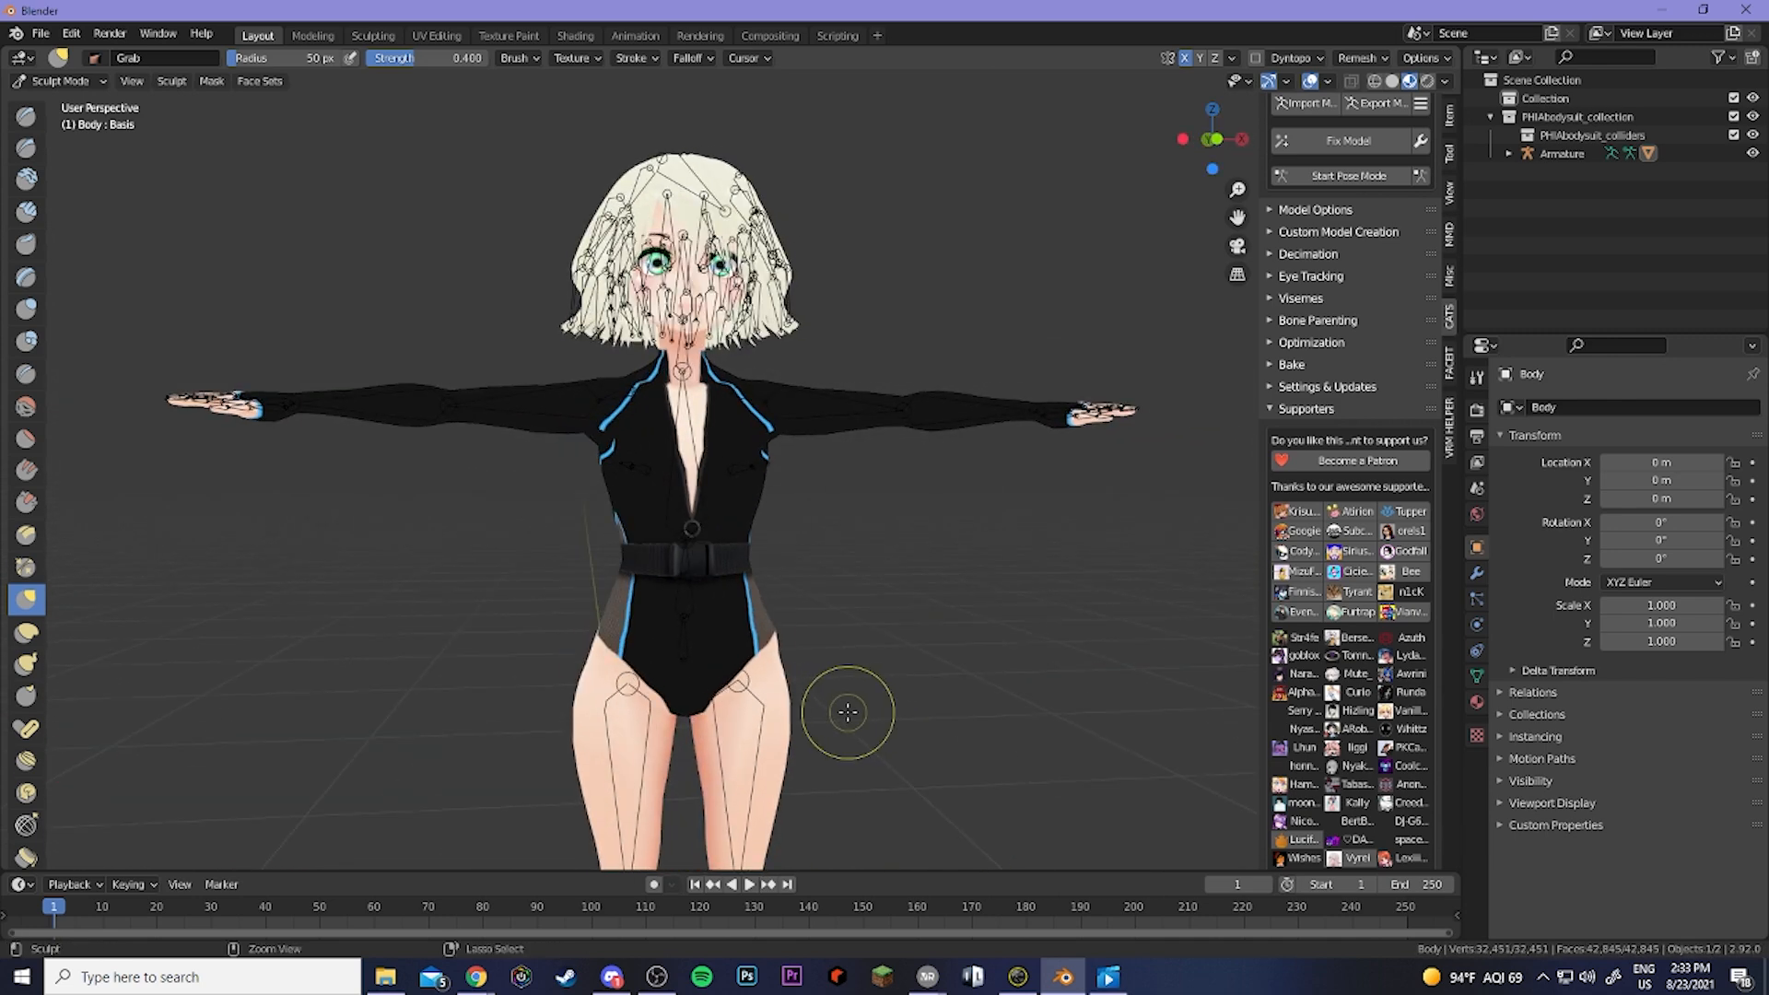
Enlarge the Grab brush to a 98 px radius and pull the hips and upper thighs outward.
drag(276, 58, 341, 57)
drag(634, 684, 514, 677)
drag(618, 641, 527, 627)
scroll(666, 645, down, 3)
mouse_move(665, 646)
middle_down()
mouse_move(761, 687)
mouse_move(885, 636)
mouse_move(735, 528)
middle_up()
mouse_move(735, 528)
mouse_down()
mouse_move(825, 513)
mouse_move(737, 533)
mouse_up()
key(KP_1)
Return the sculpted Body mesh to Object Mode.
click(60, 81)
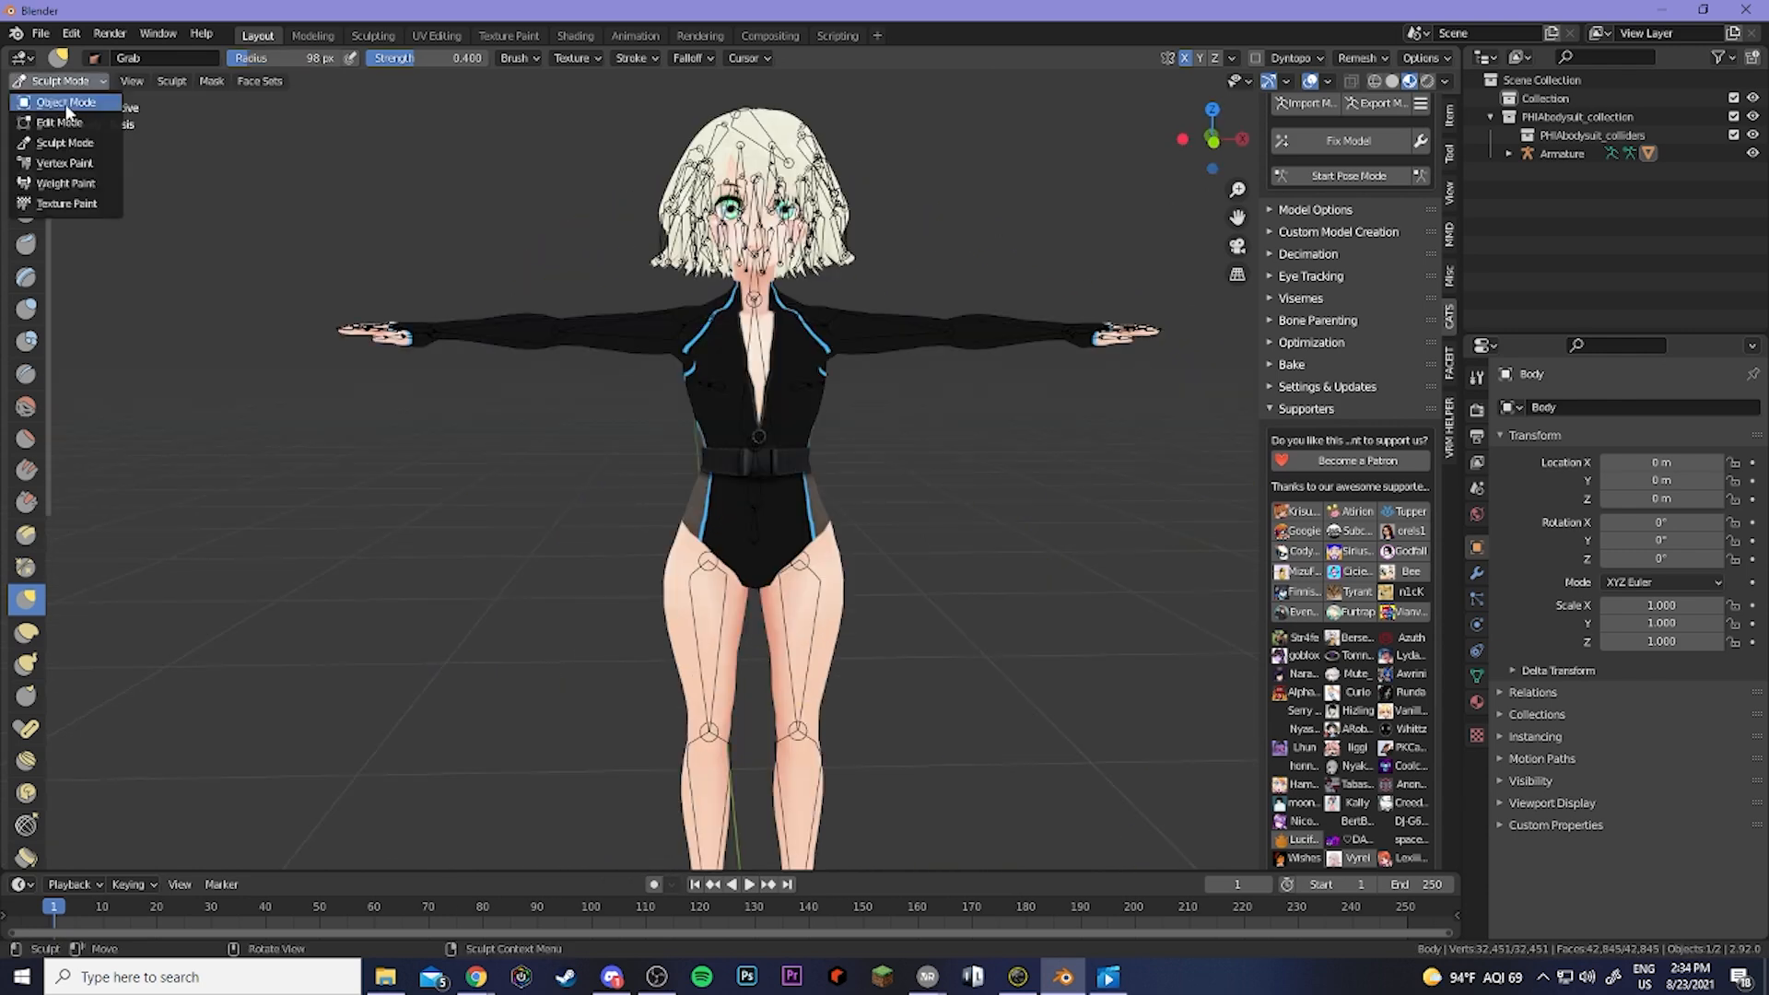
click(66, 103)
middle_drag(726, 363, 682, 366)
scroll(640, 429, down, 3)
shift+middle_drag(710, 603, 687, 531)
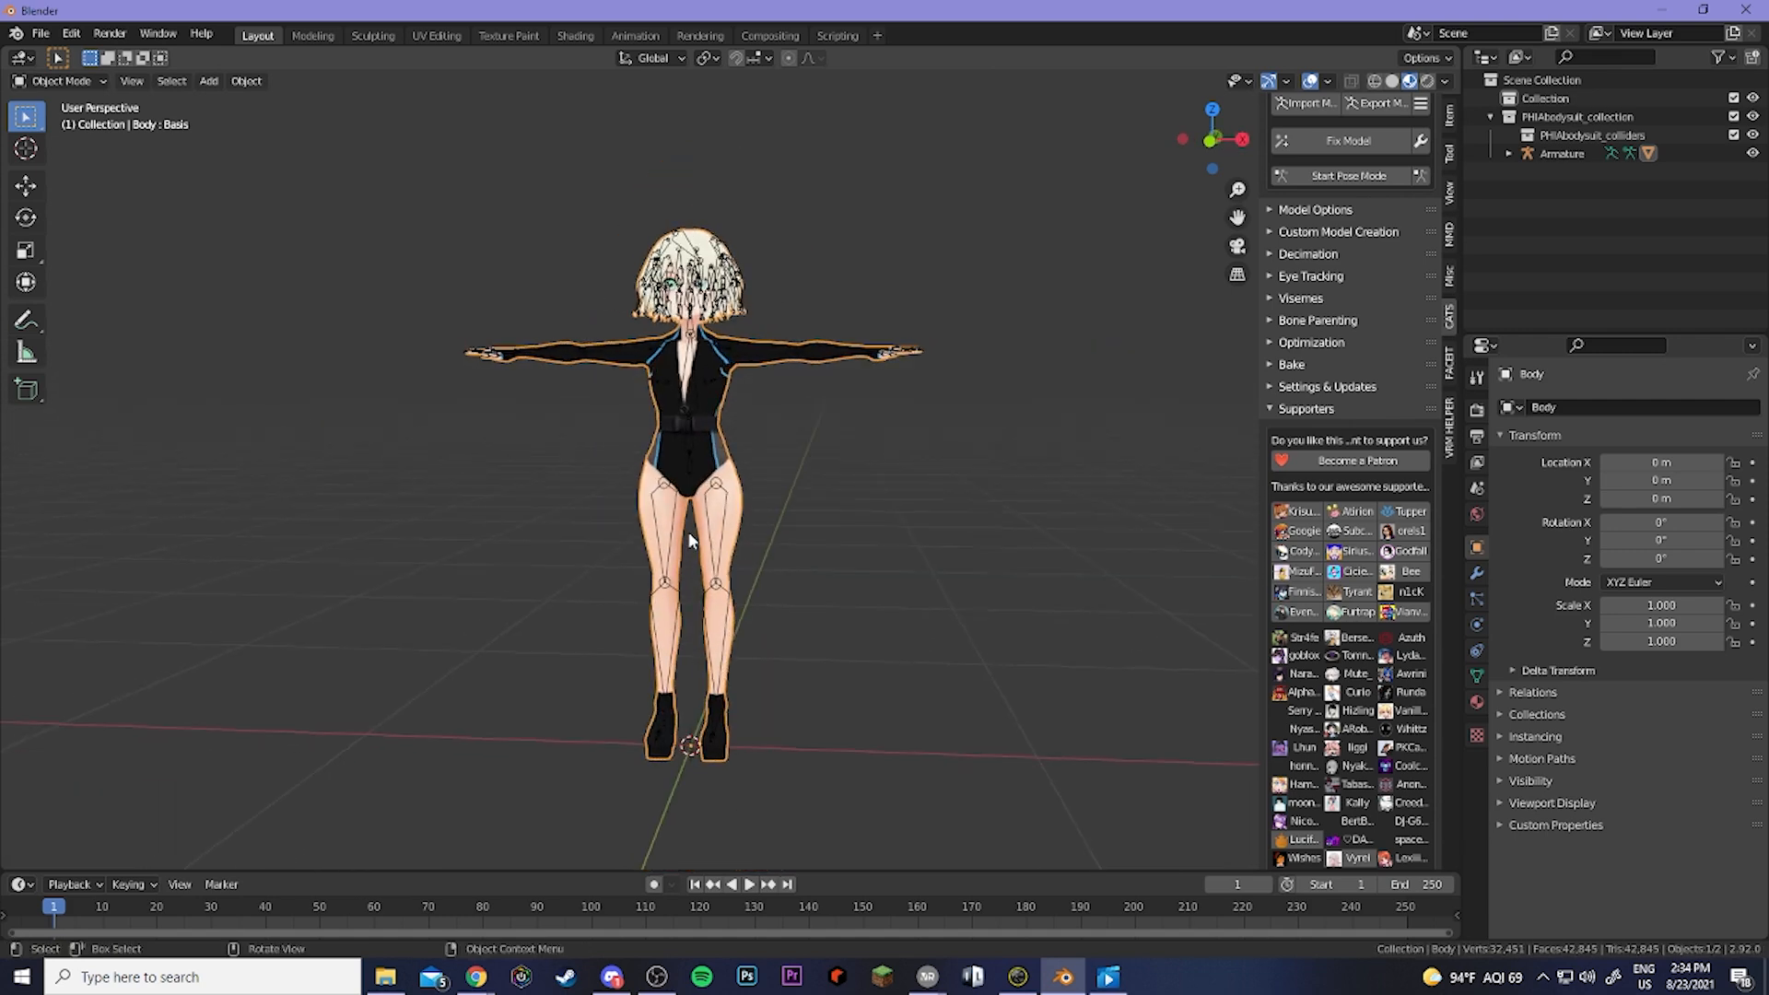
Select the armature at the hips in side view and switch it to Edit Mode.
scroll(688, 531, down, 2)
middle_drag(618, 466, 808, 453)
scroll(806, 456, up, 8)
shift+middle_drag(786, 352, 764, 470)
scroll(774, 464, up, 2)
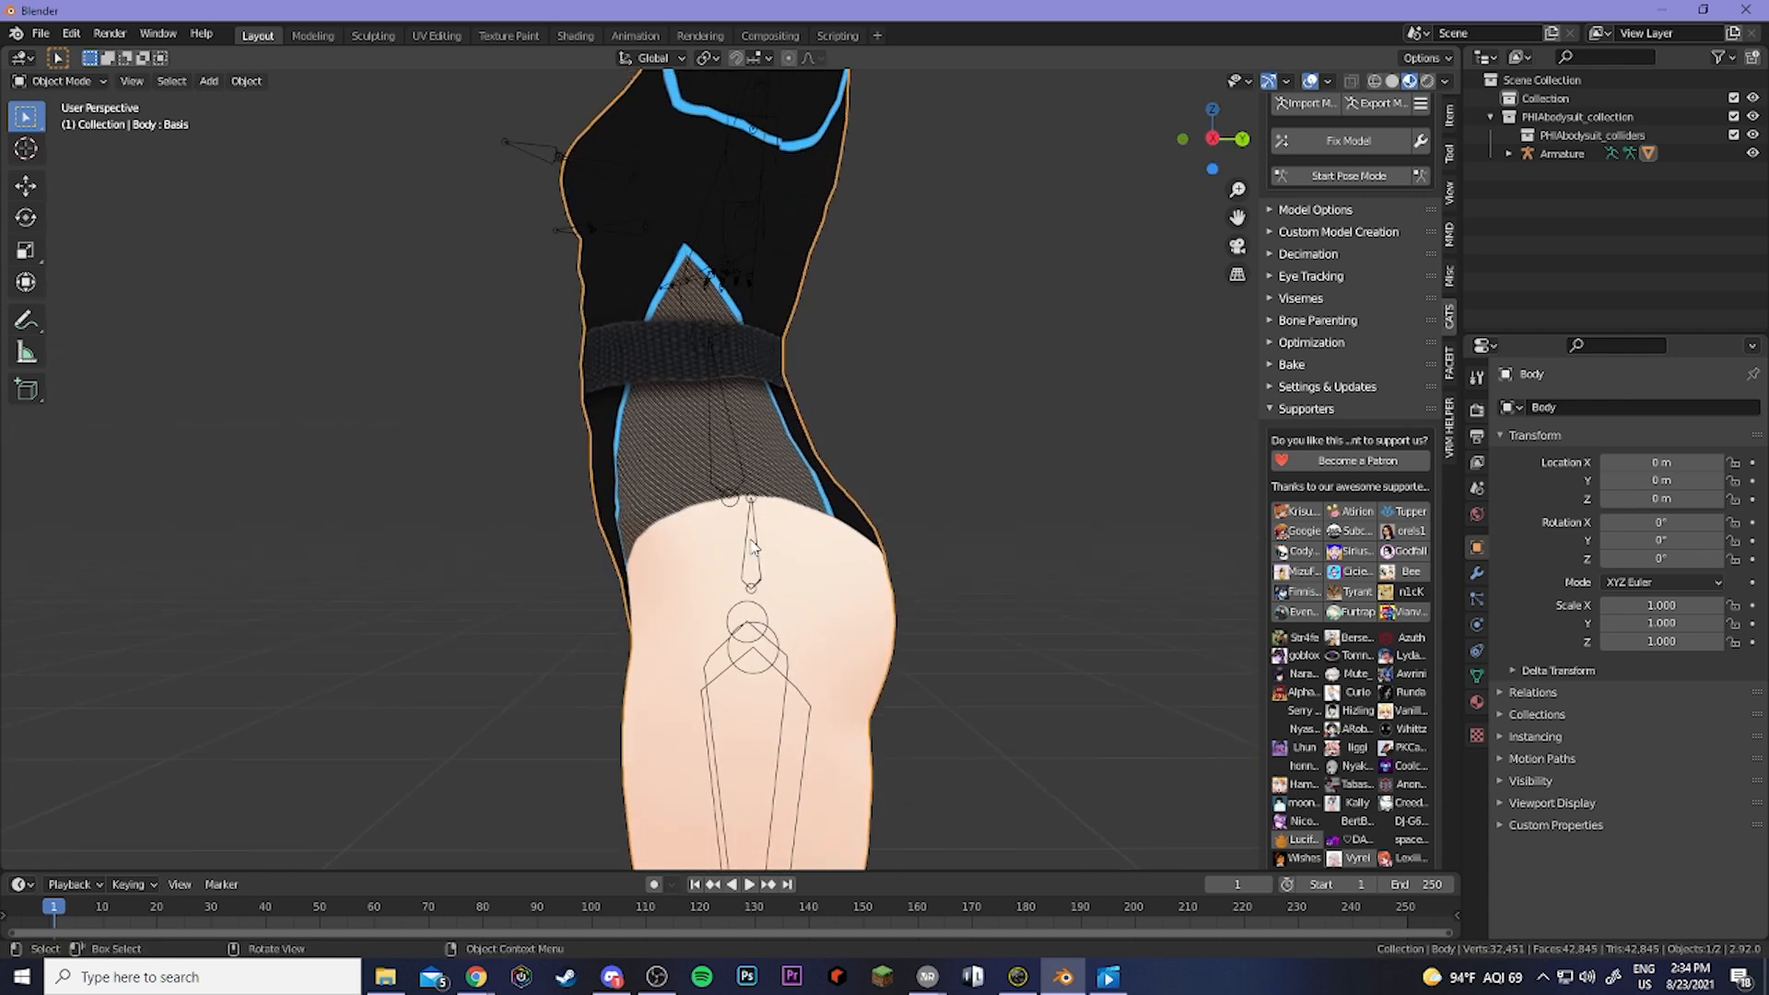
click(755, 547)
click(58, 81)
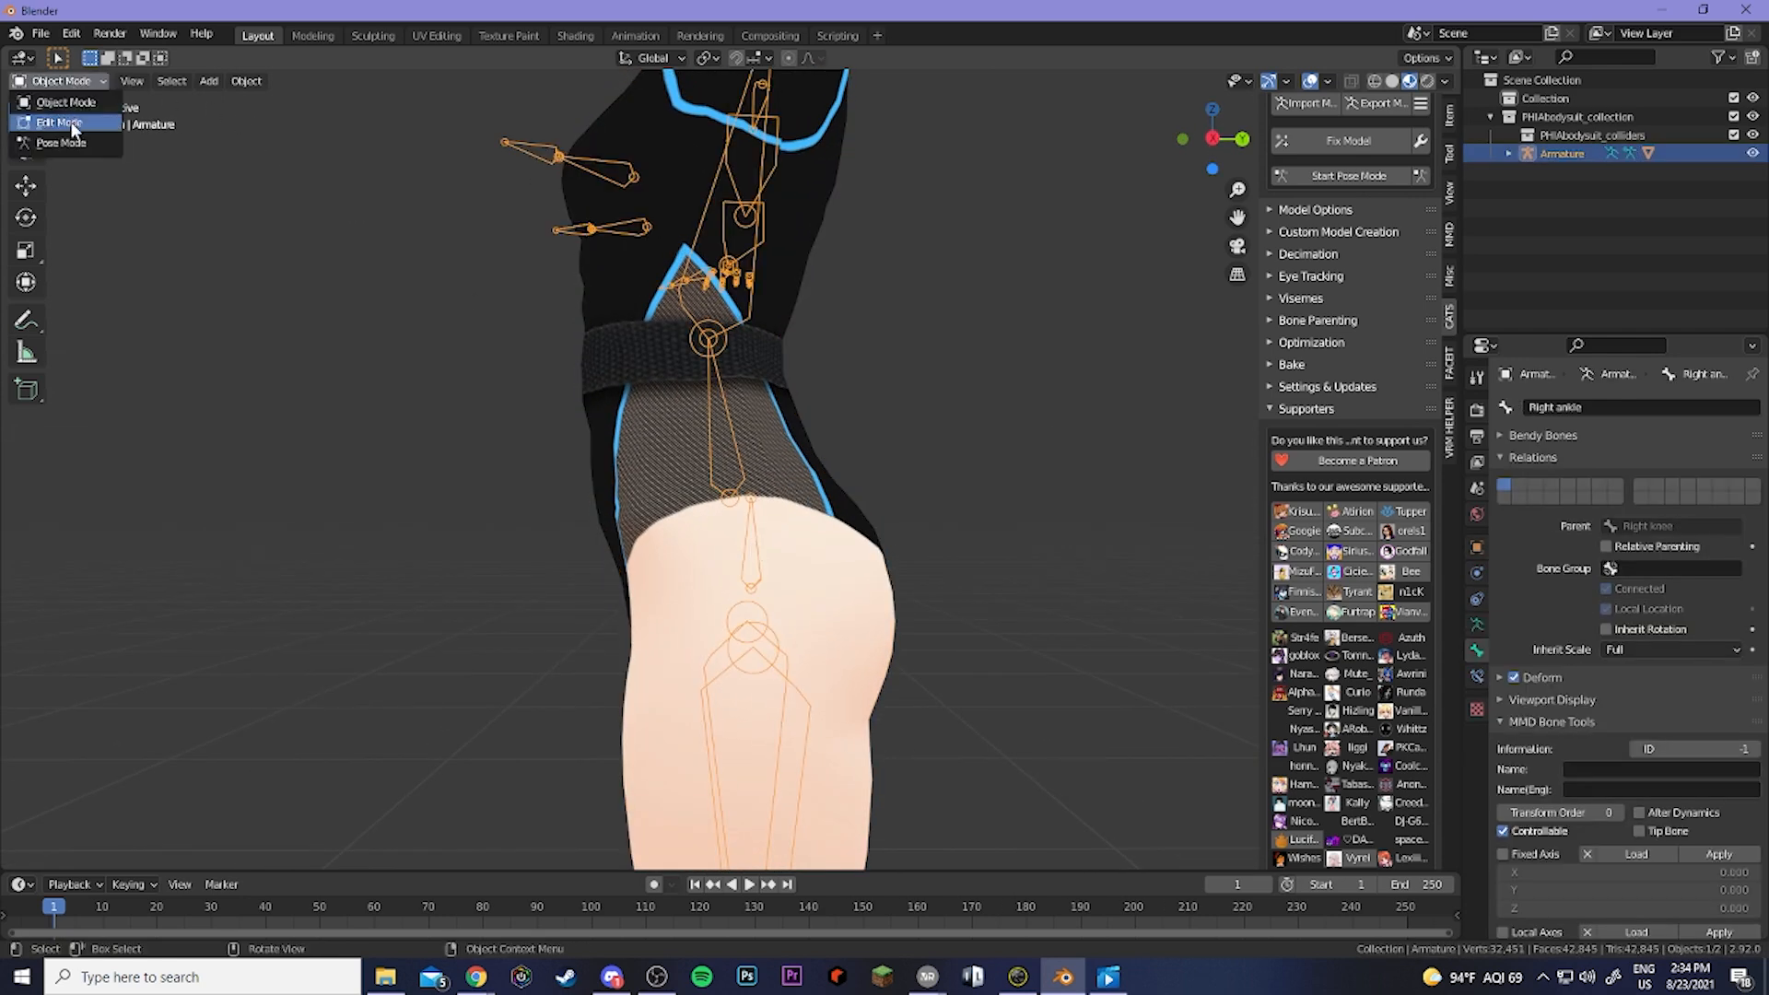
click(46, 123)
Try to move the upper joint of the Hips bone backward along the Y axis.
scroll(700, 447, up, 3)
scroll(733, 498, up, 1)
click(779, 530)
mouse_move(838, 532)
mouse_down()
mouse_move(809, 526)
mouse_move(863, 526)
mouse_up()
key(ctrl+z)
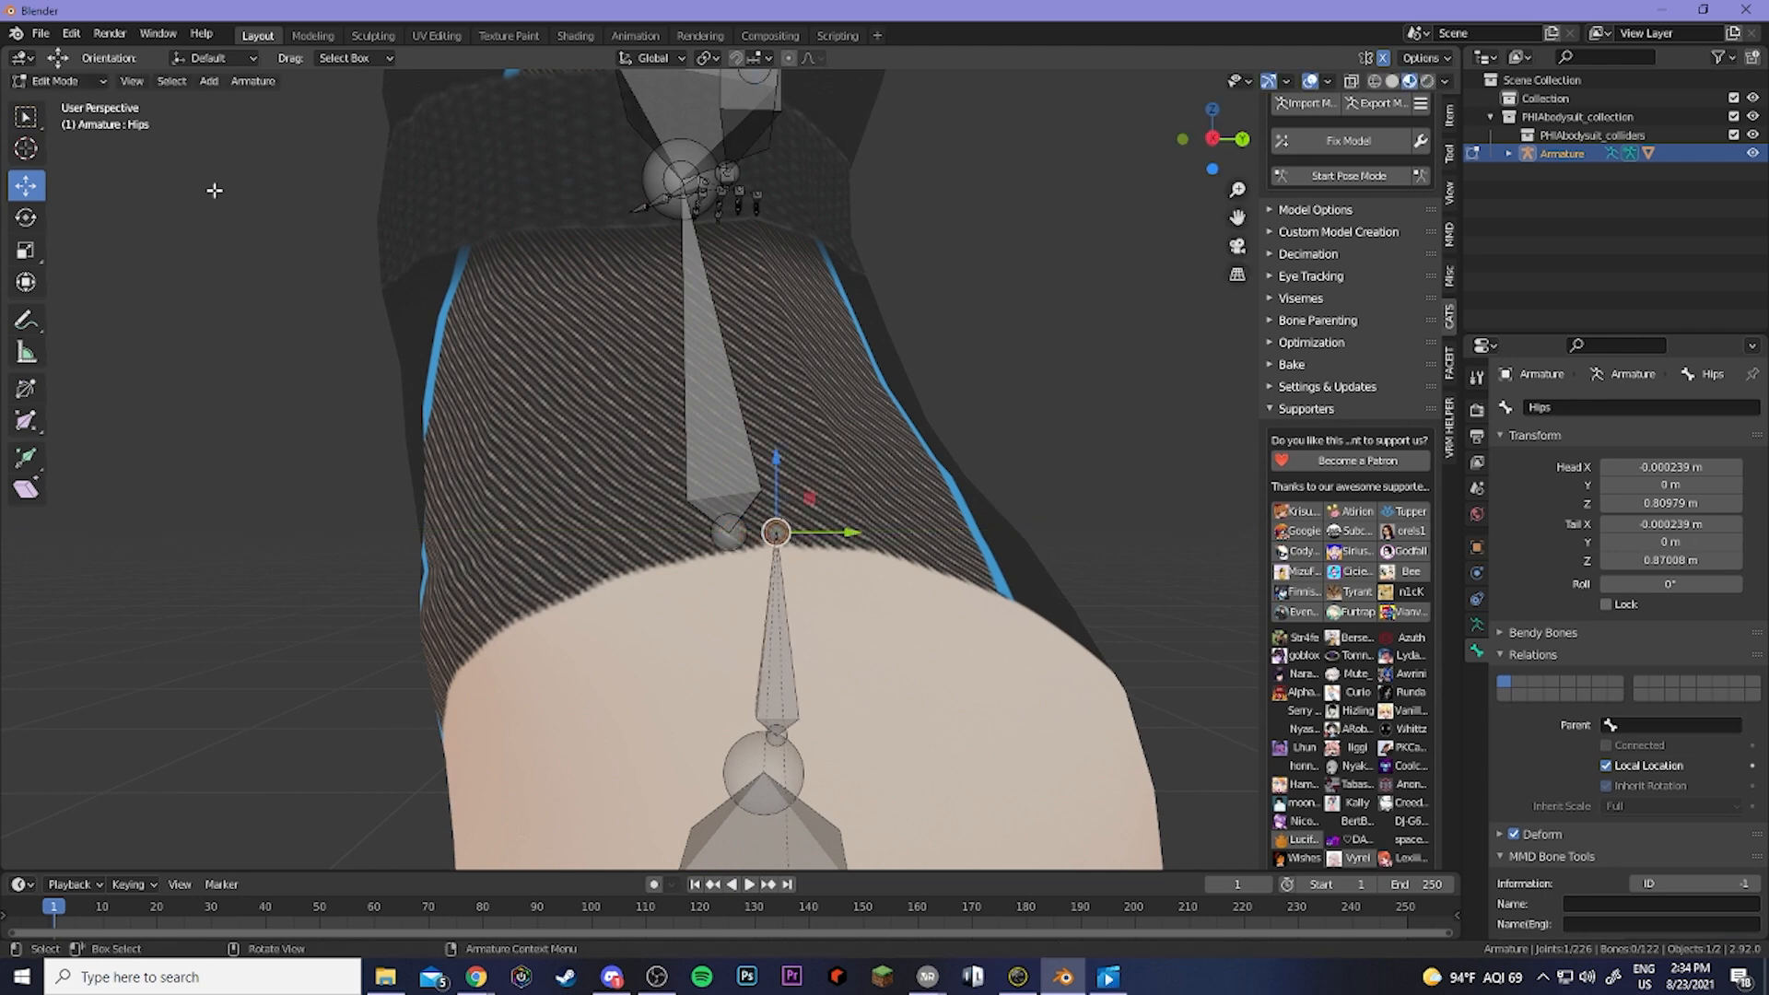
click(26, 120)
scroll(613, 544, down, 6)
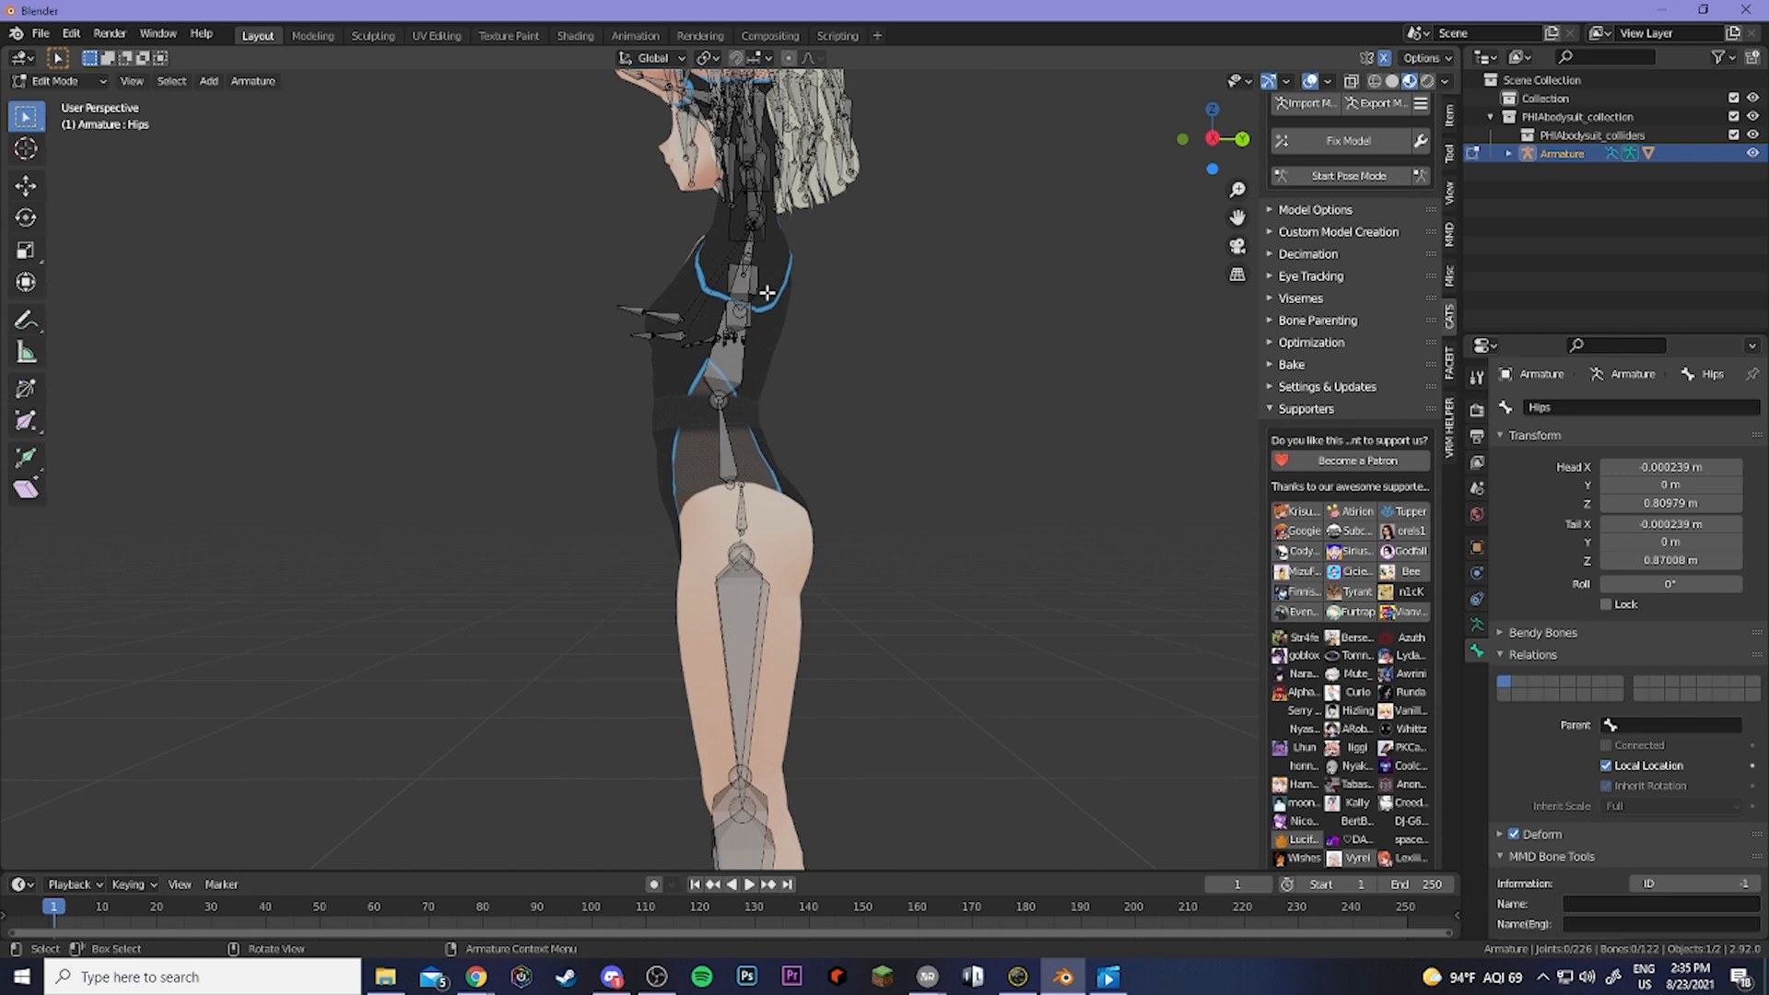
middle_drag(718, 542, 901, 557)
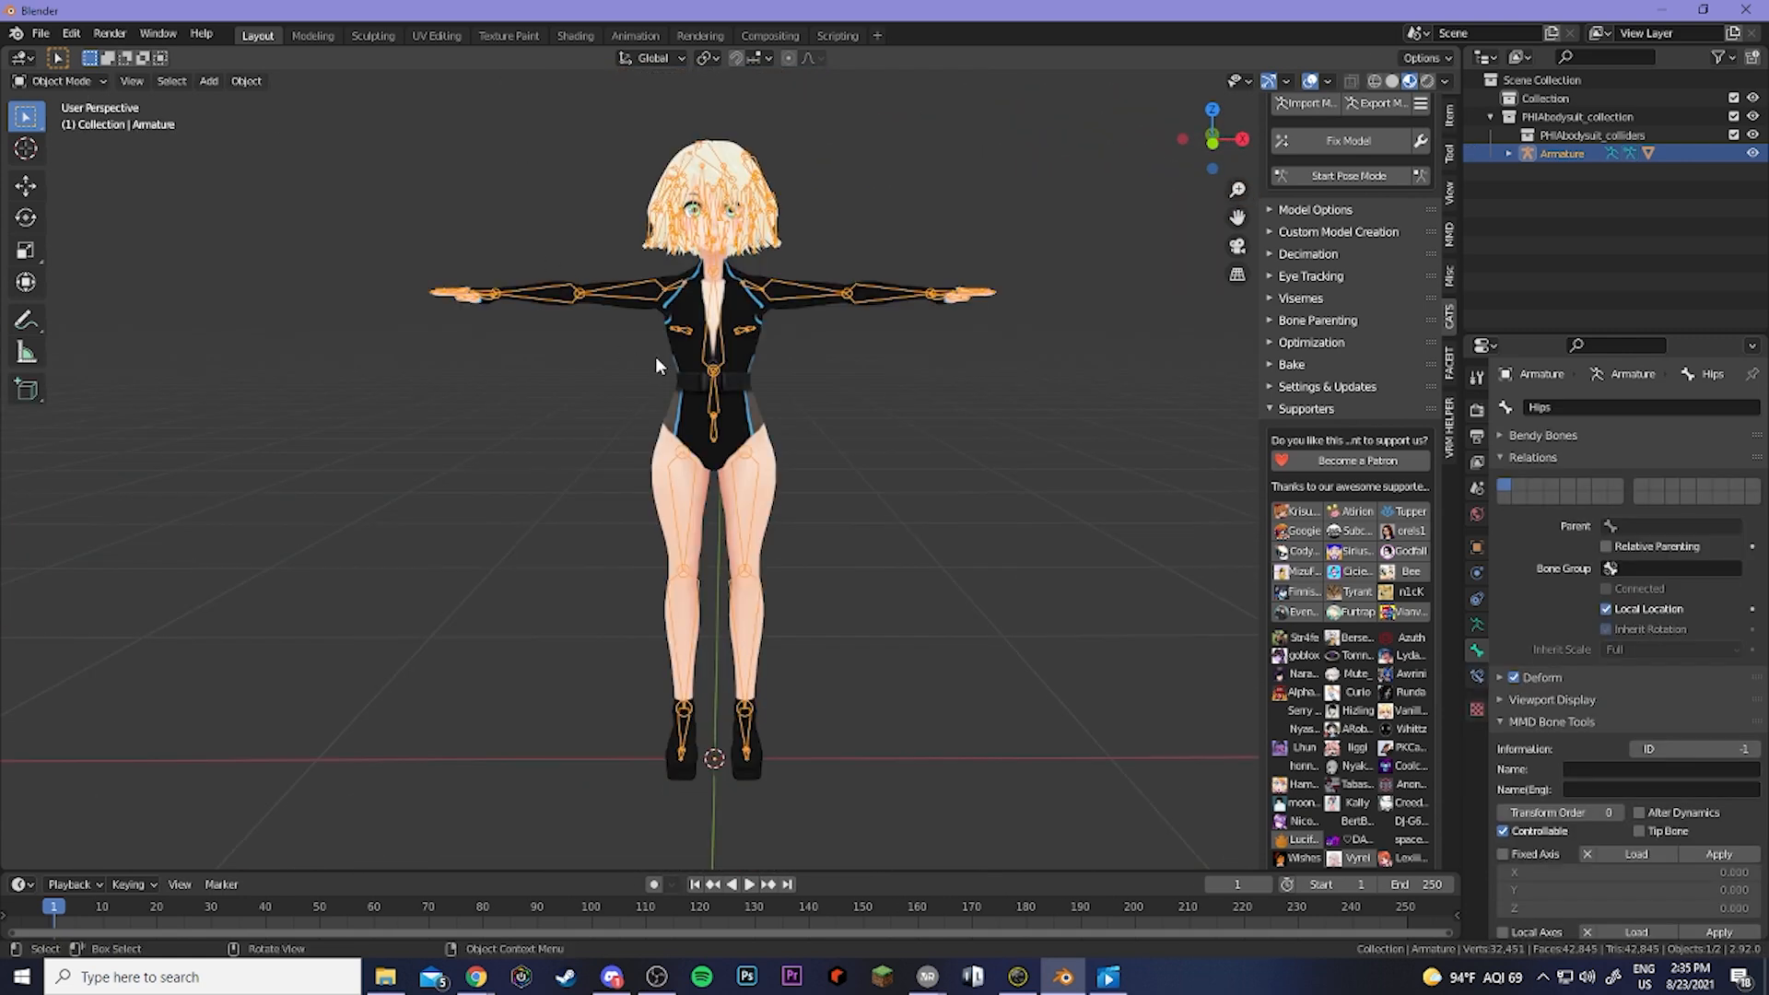
Select the Body mesh, start the model export and name the FBX file PHIAbodysuitfinal.
click(677, 357)
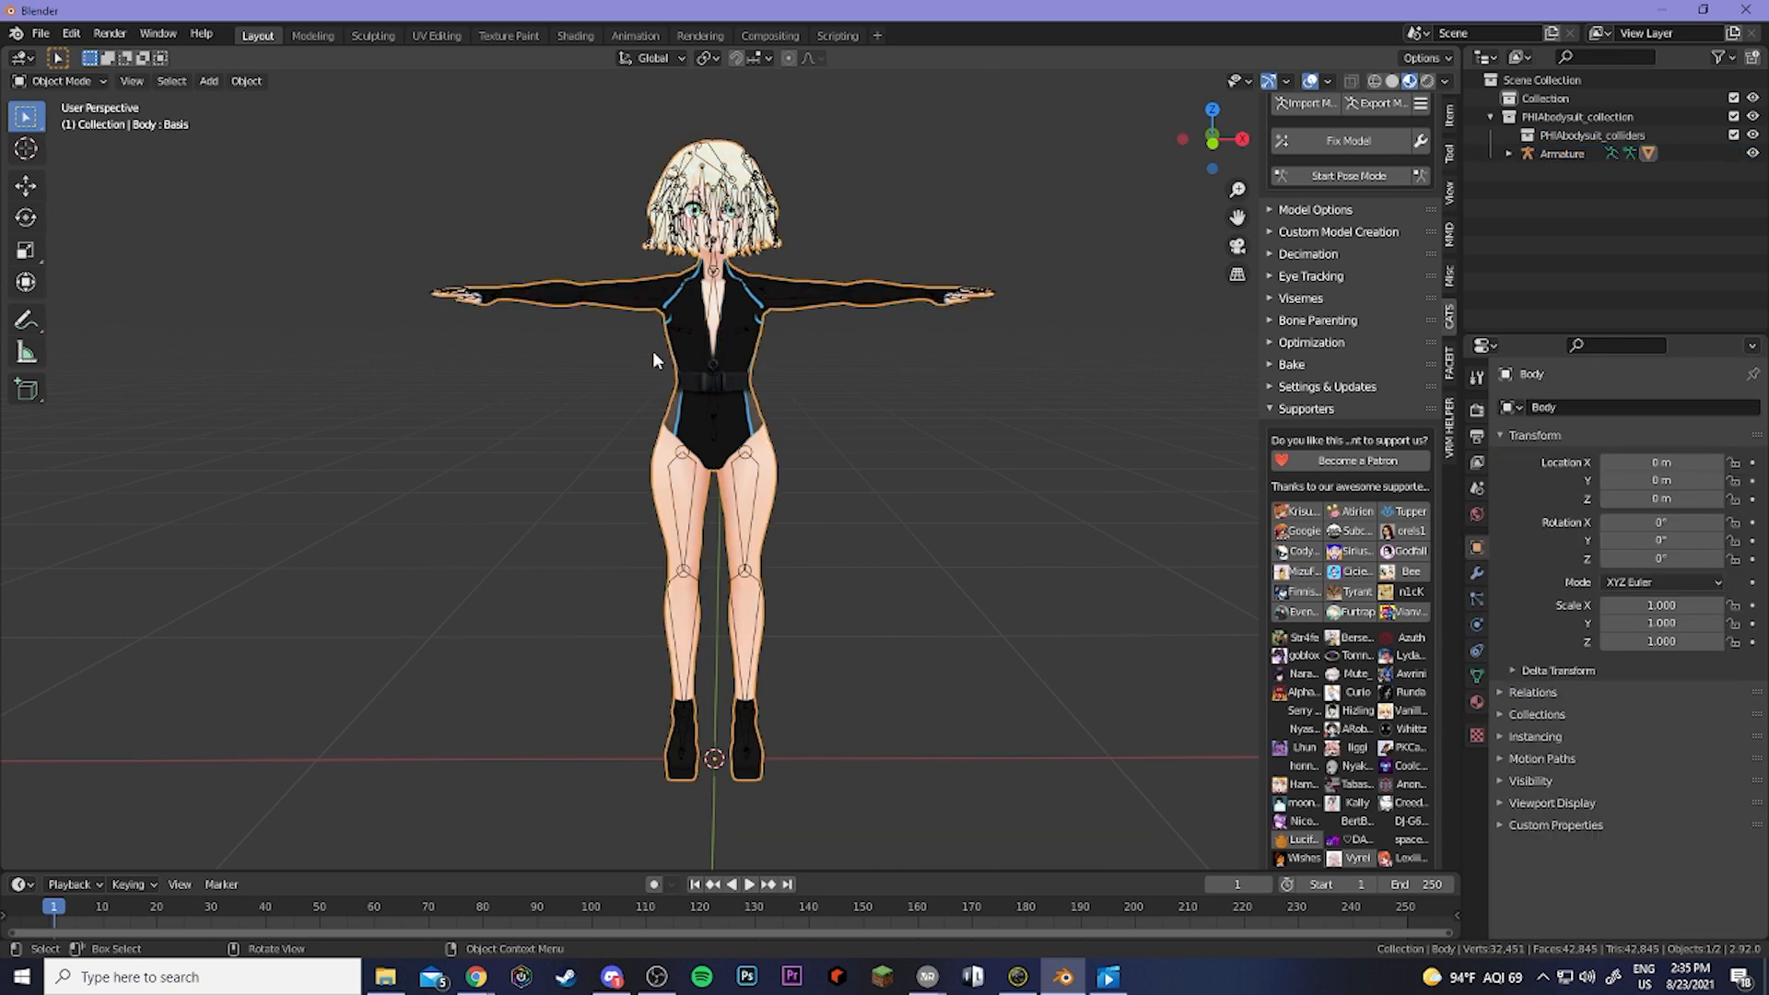
scroll(1394, 140, up, 2)
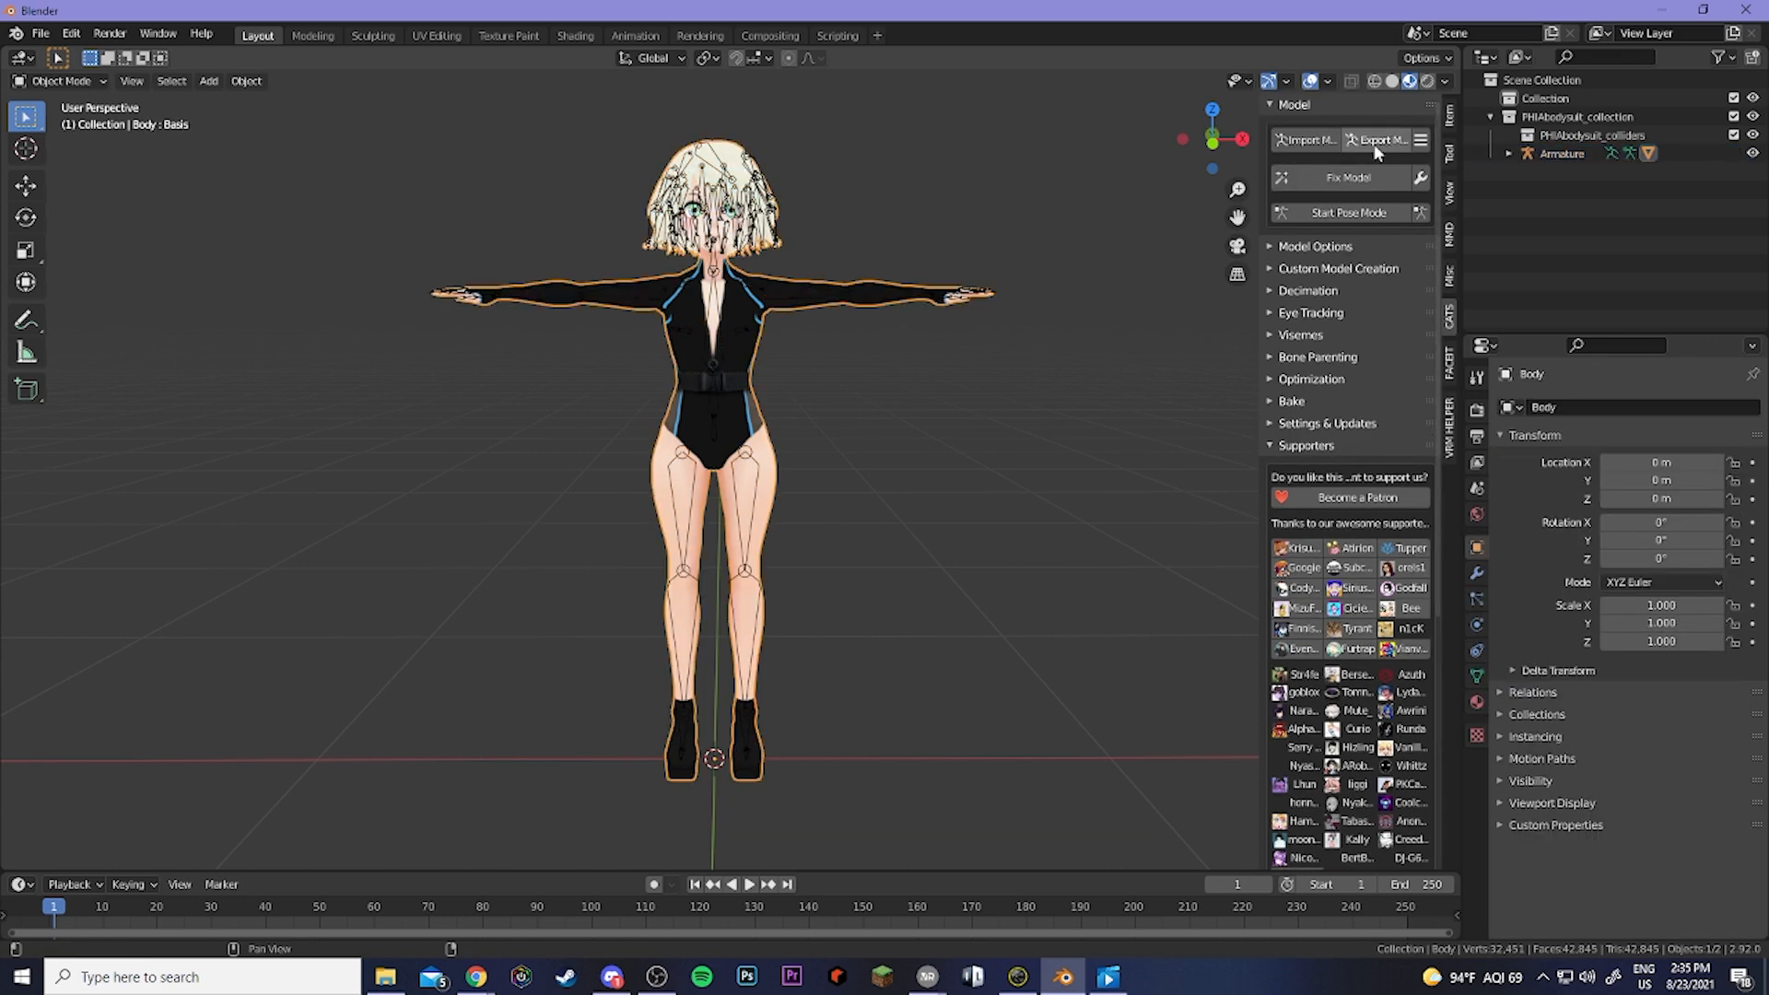
click(1375, 143)
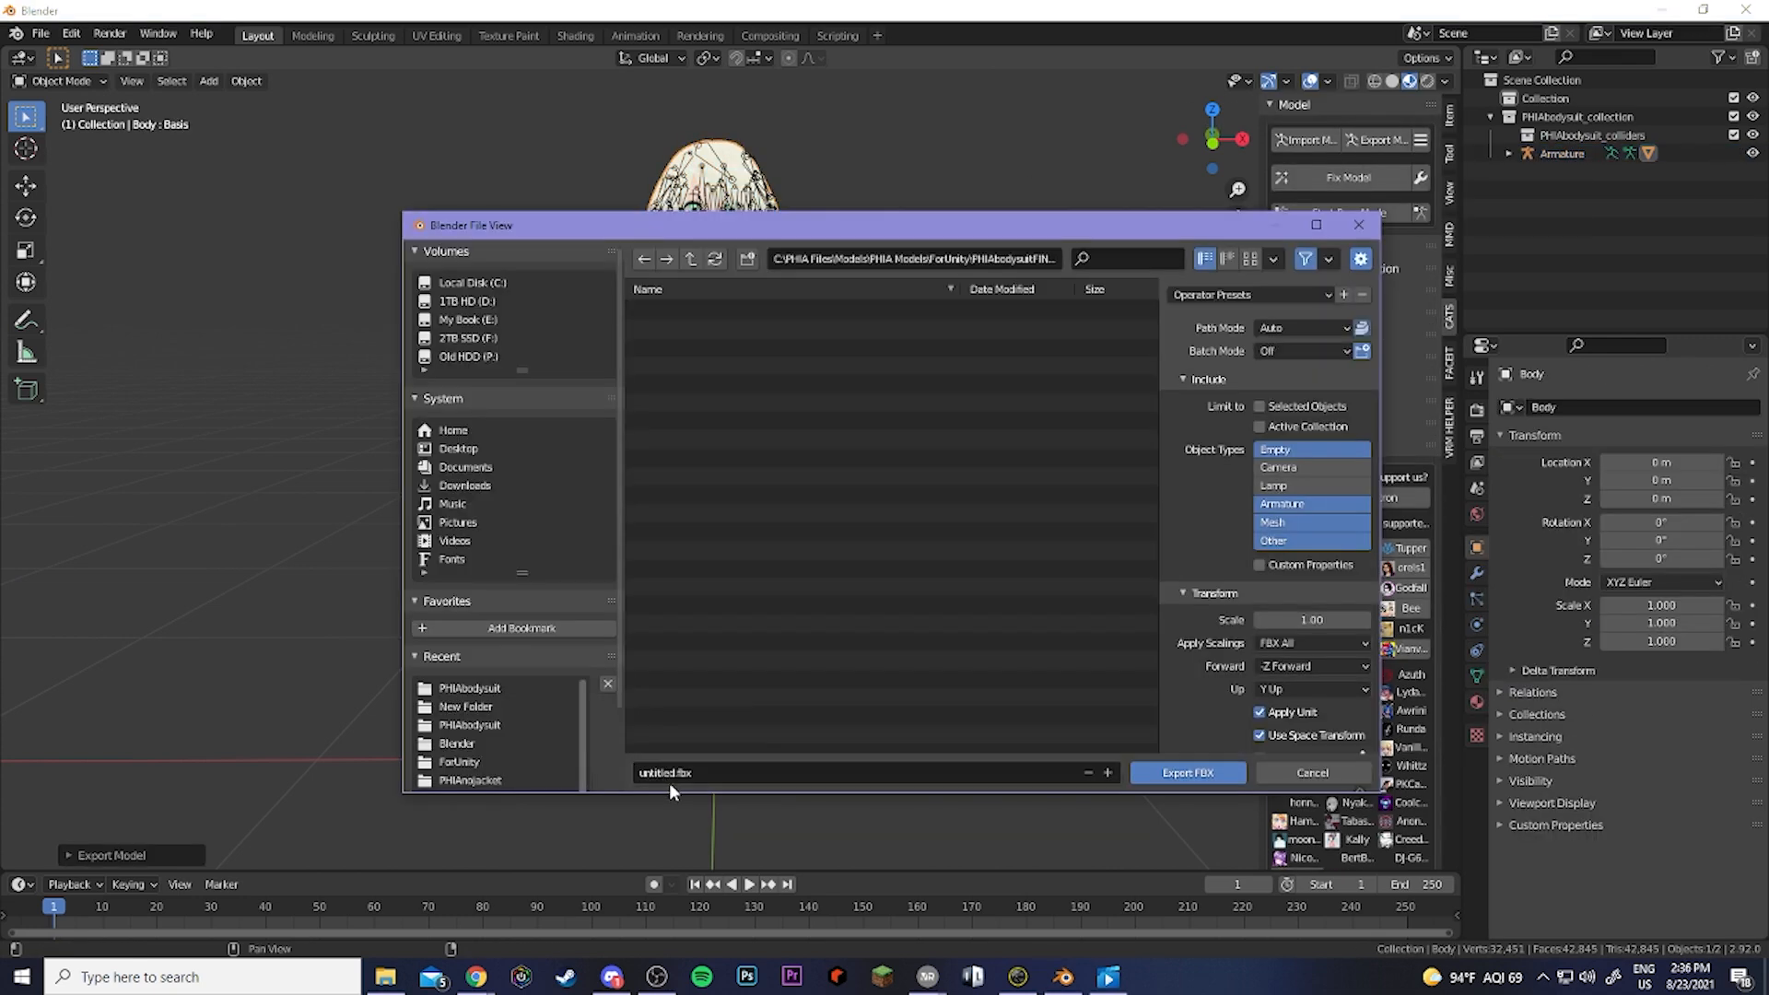
click(667, 782)
text(PHIAbodysuitfinal)
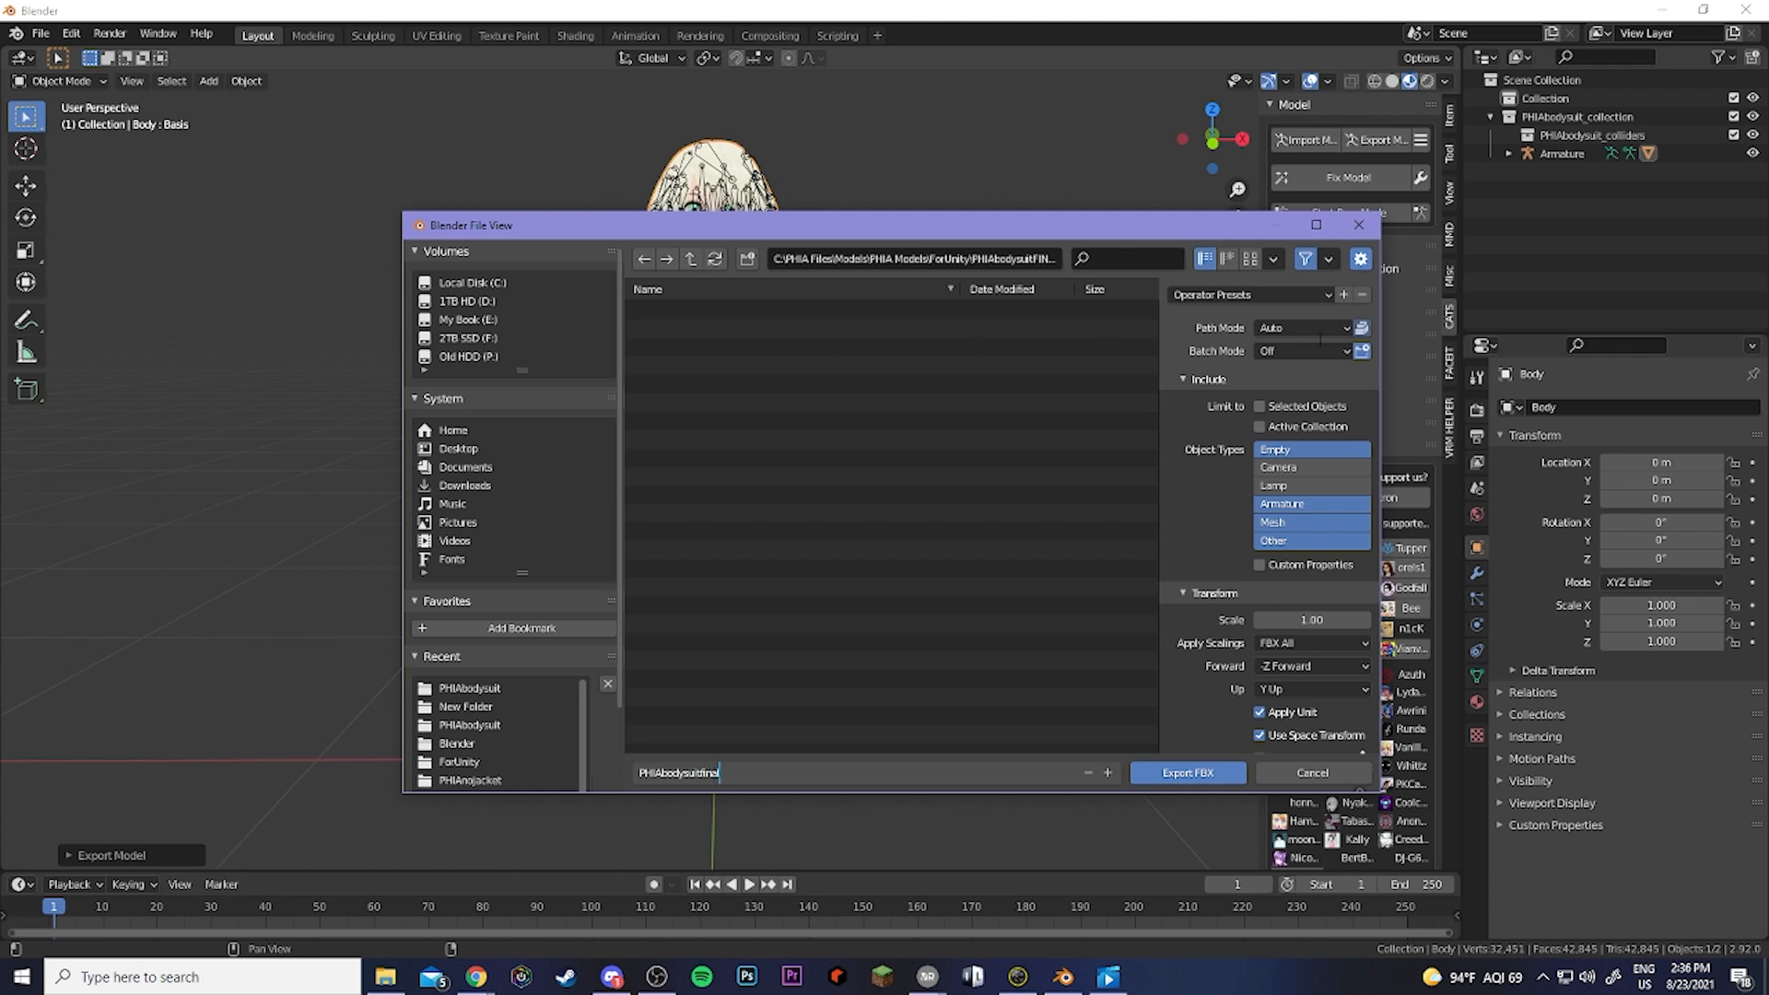
Set the FBX export's path mode to Copy.
click(1347, 326)
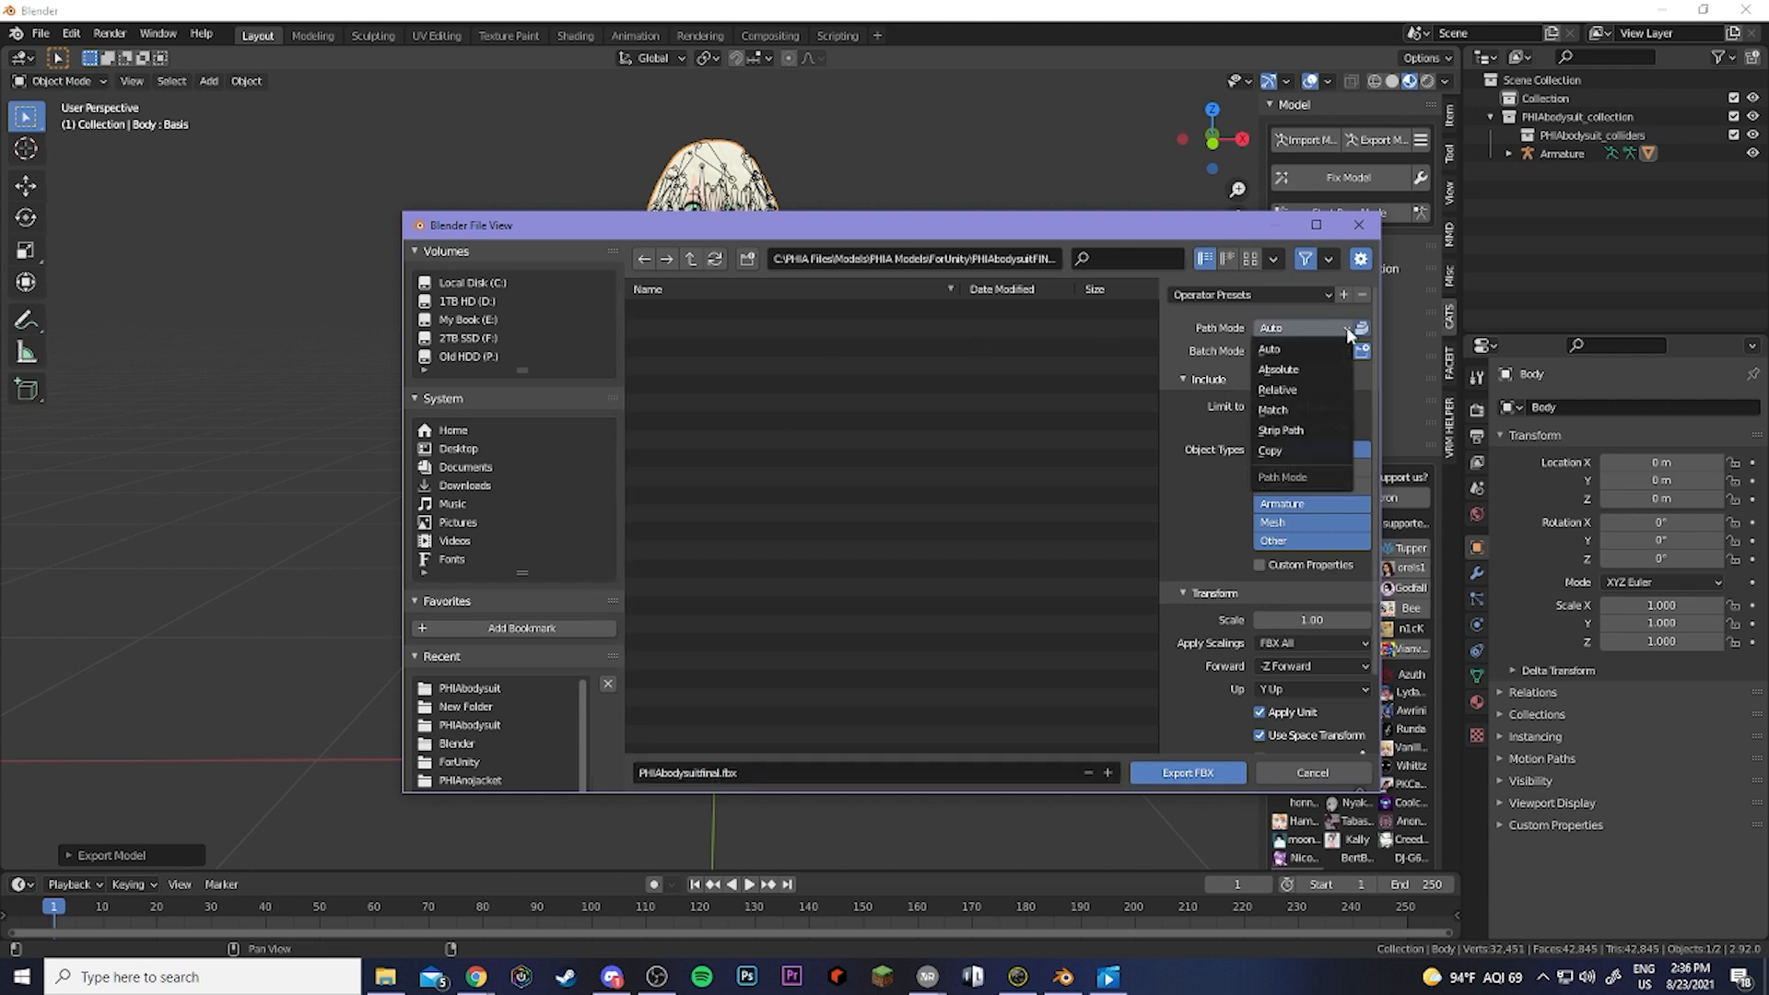
click(1292, 453)
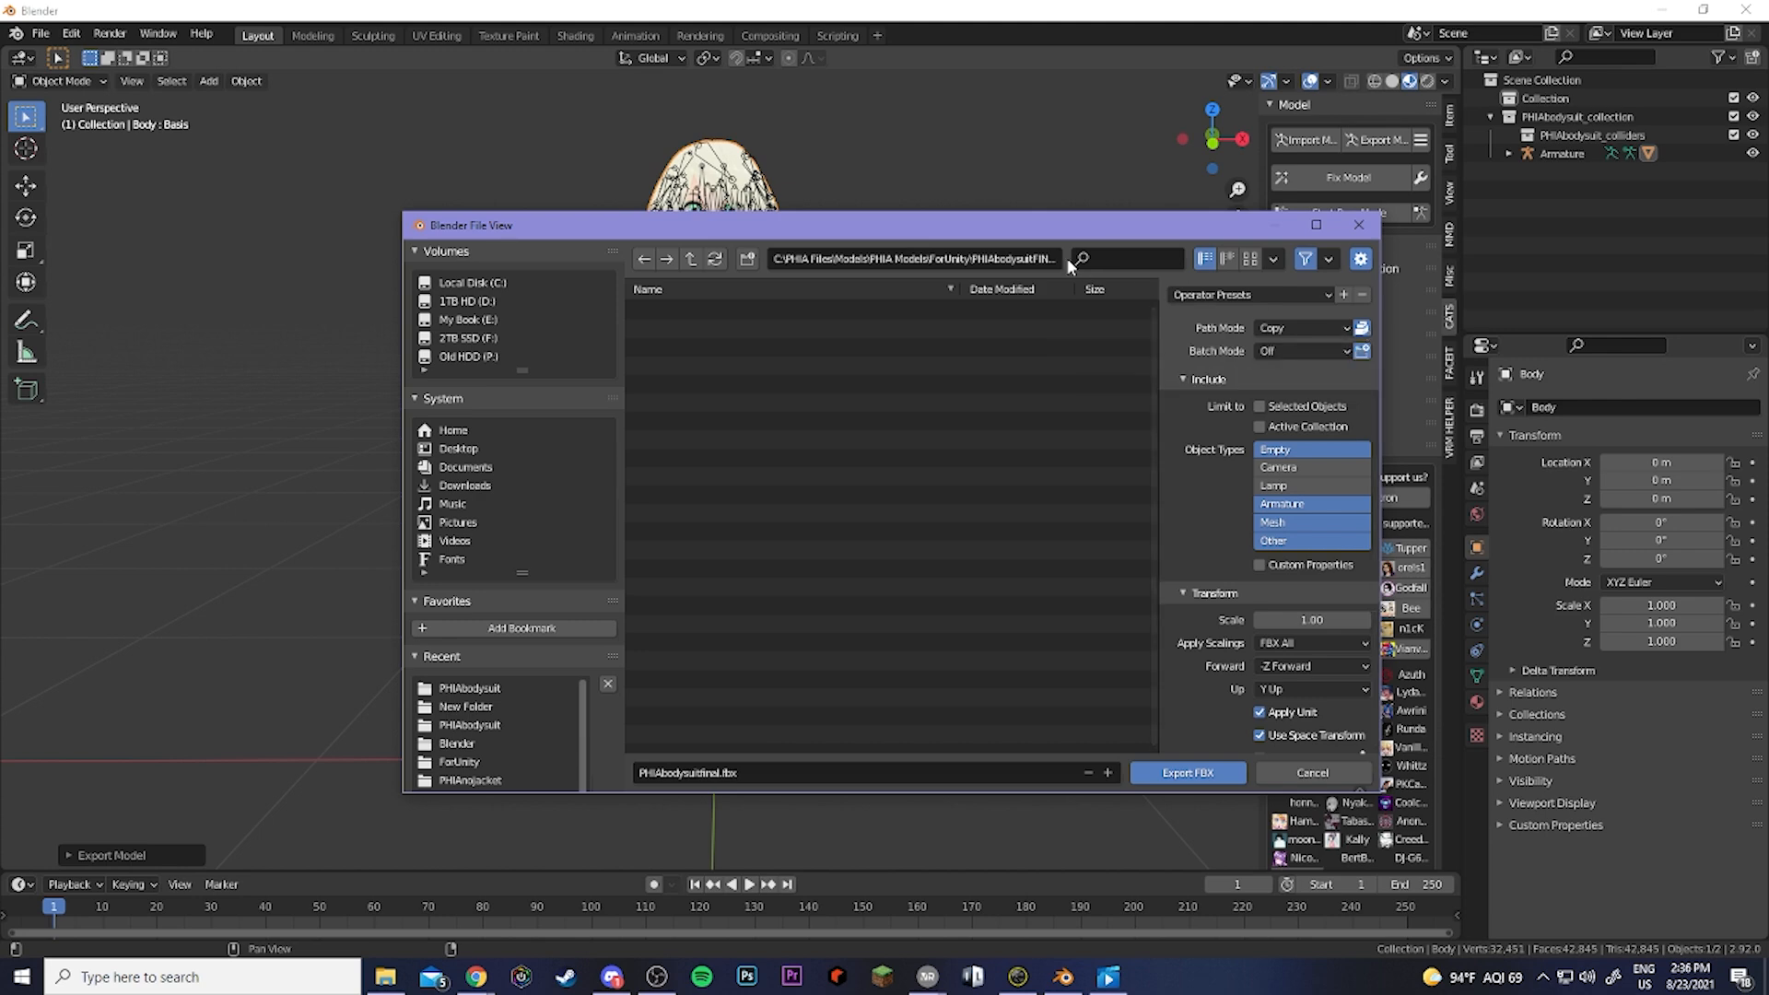
drag(1019, 232, 963, 220)
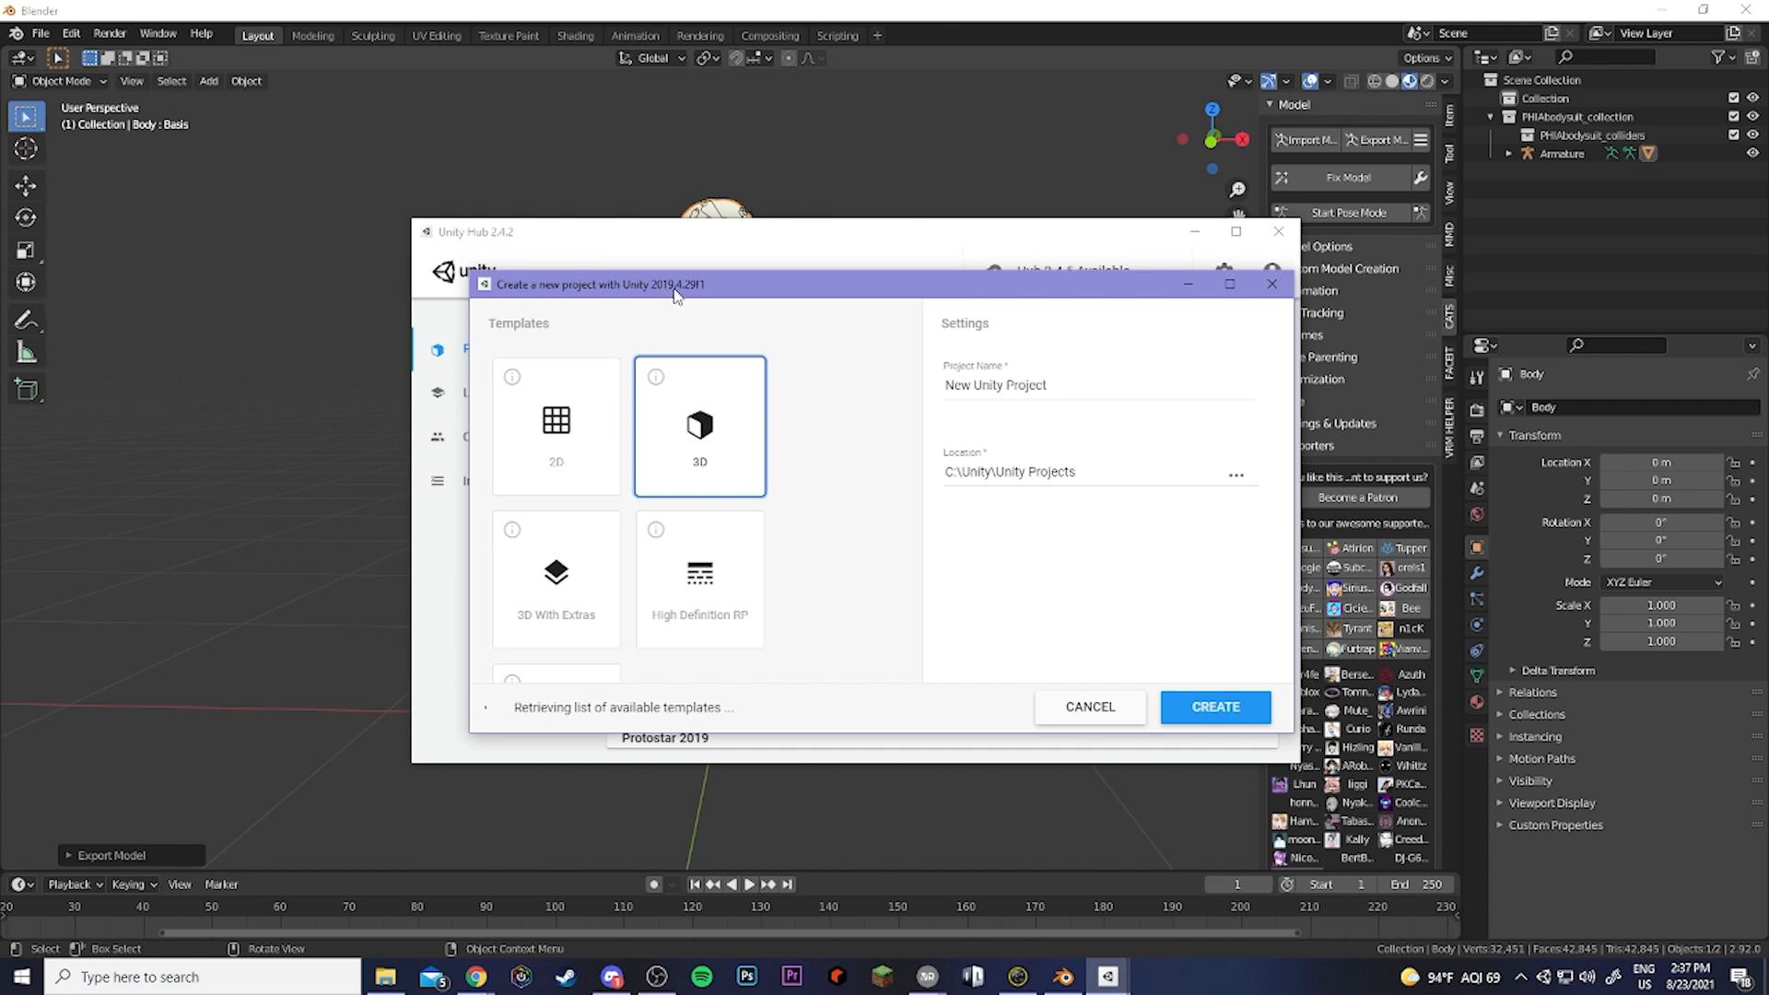
Switch to Unity and name the new 3D project PHIAbodysuitFINAL.
drag(1073, 393, 931, 387)
text(PHIA)
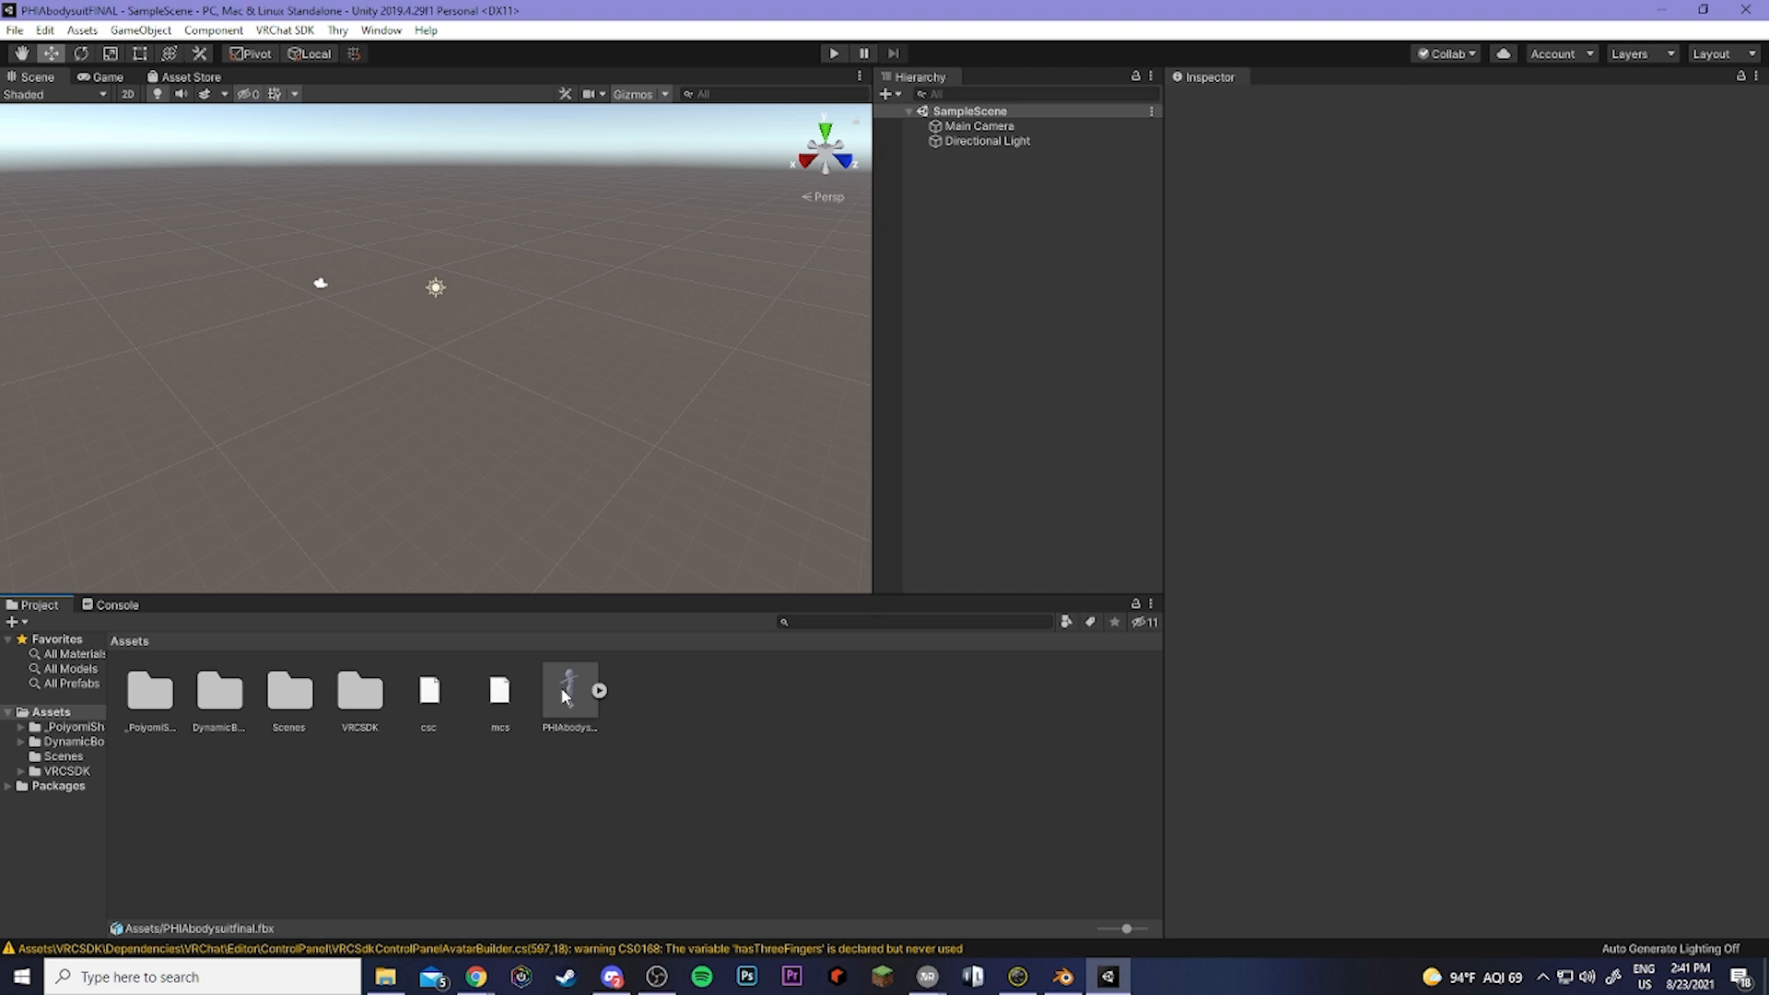
Extract the textures and materials of the PHIAbodysuitfinal model into their own Textures and Materials folders in Assets.
click(567, 703)
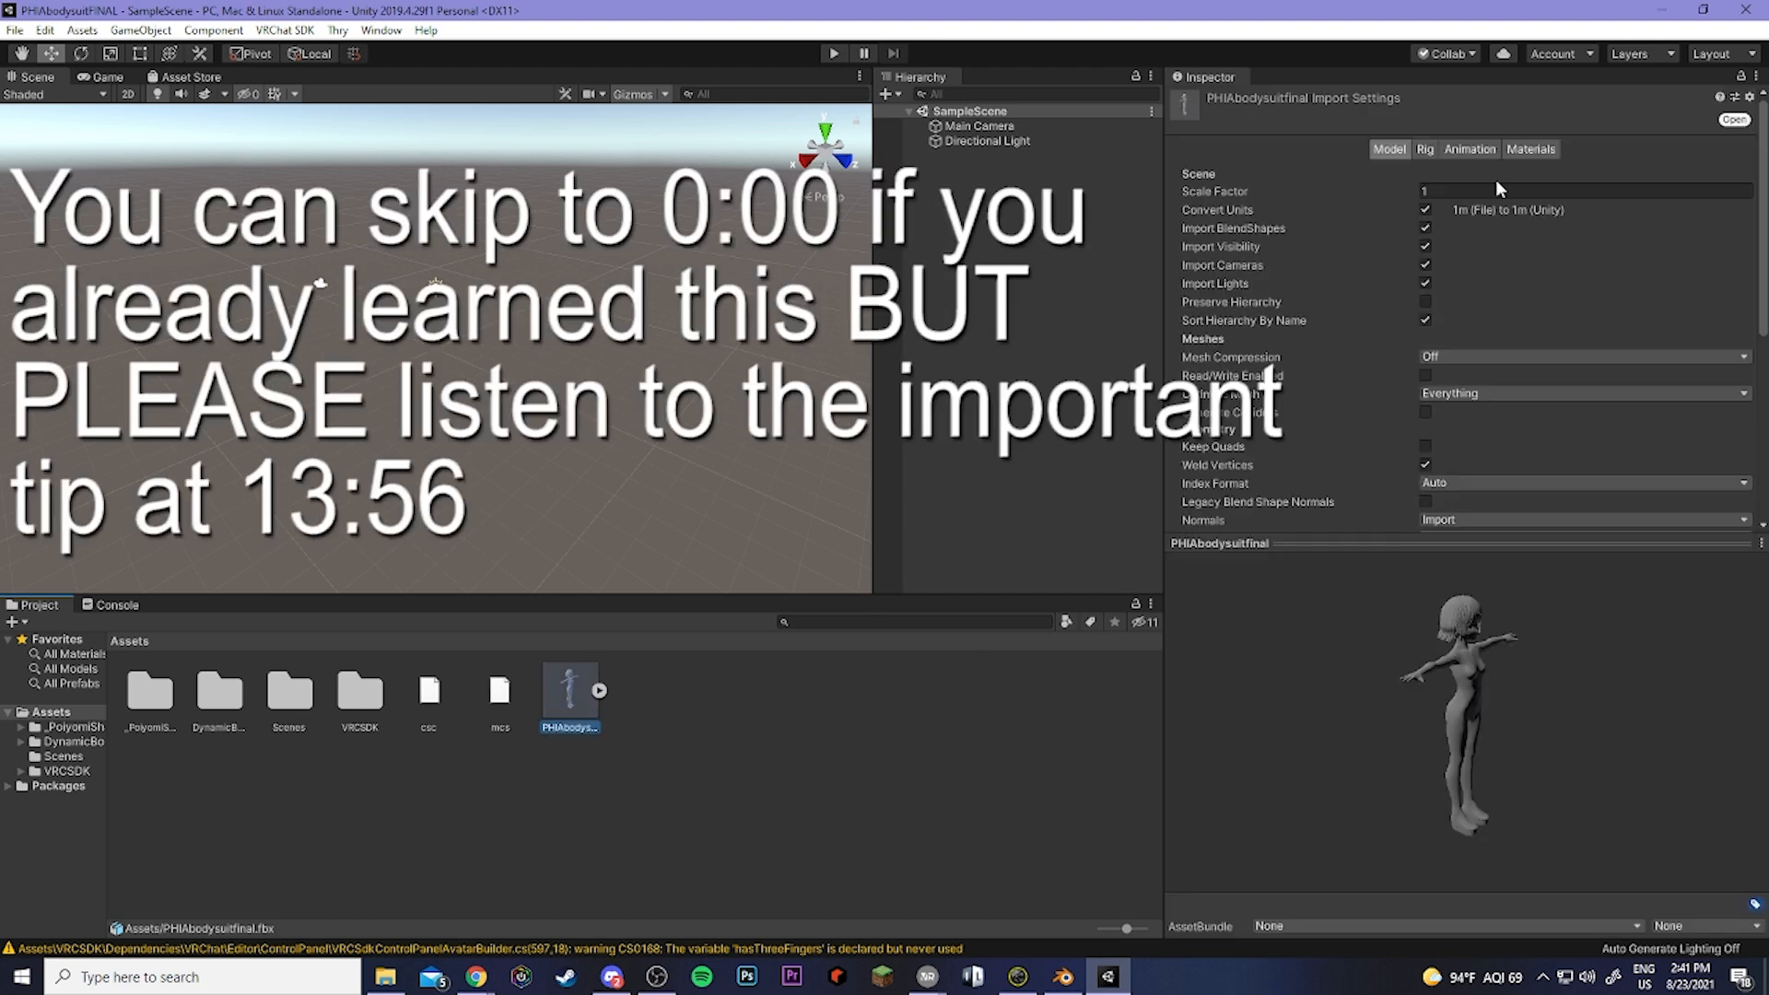
click(1528, 150)
click(1513, 229)
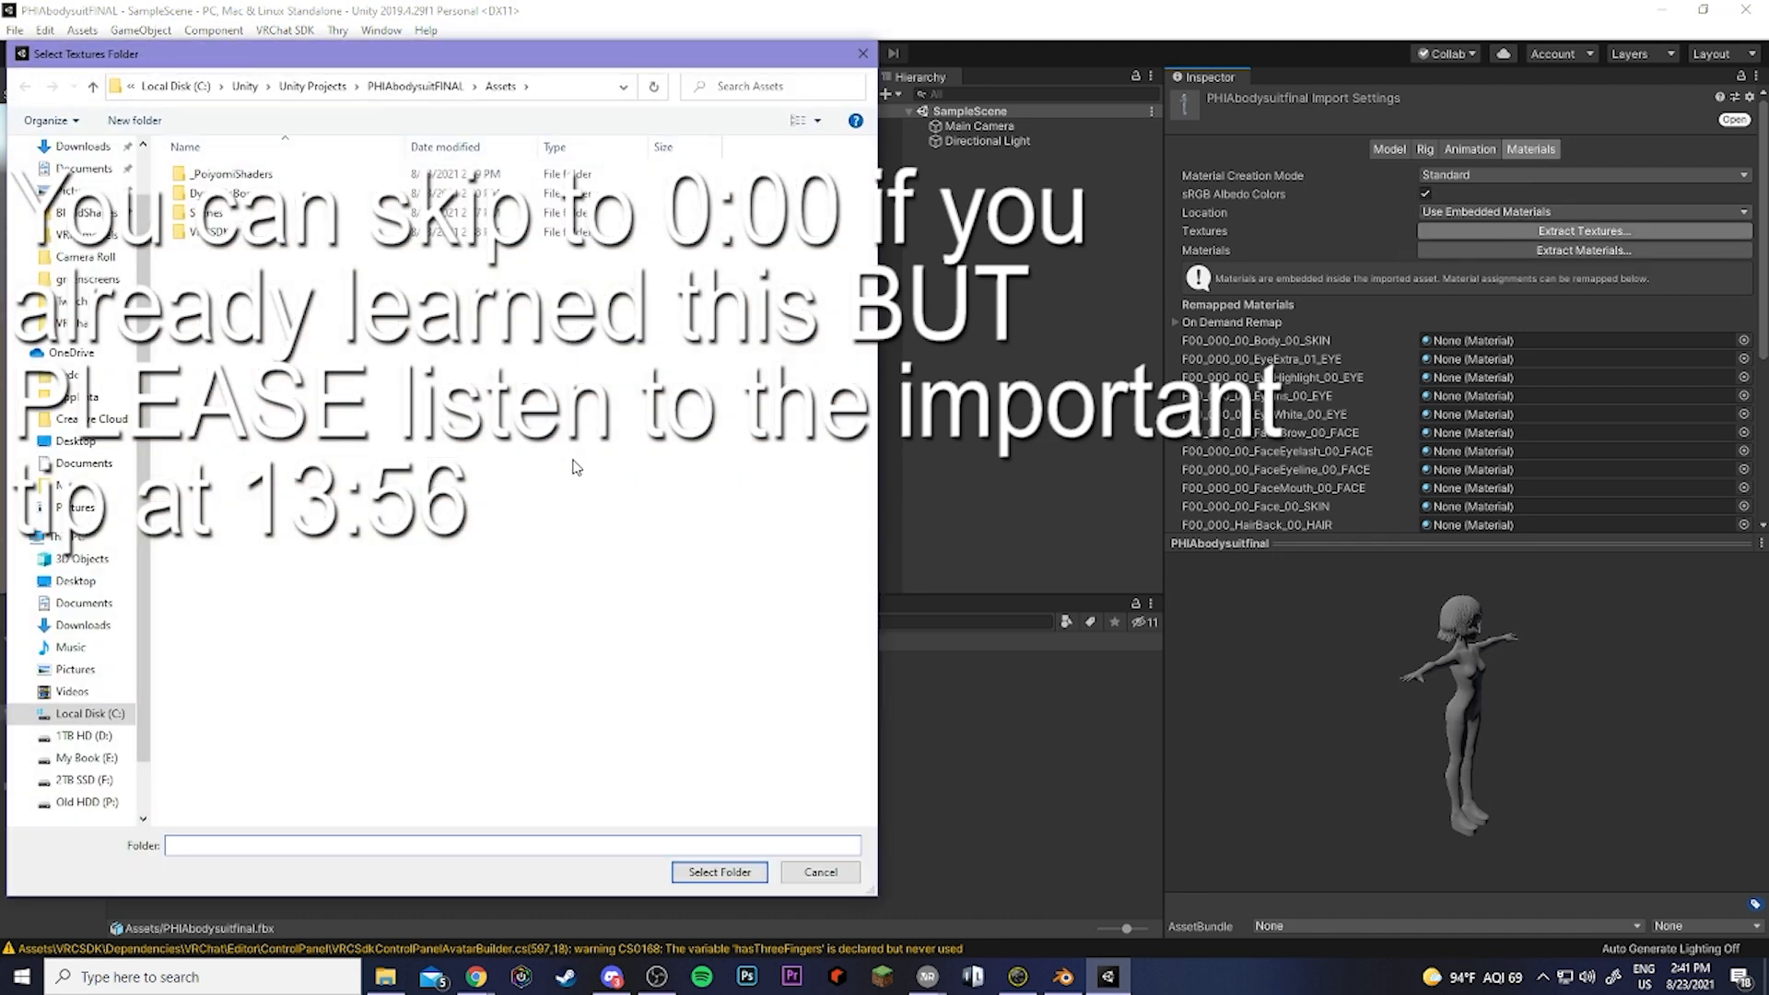
right_click(573, 465)
mouse_move(650, 698)
click(813, 696)
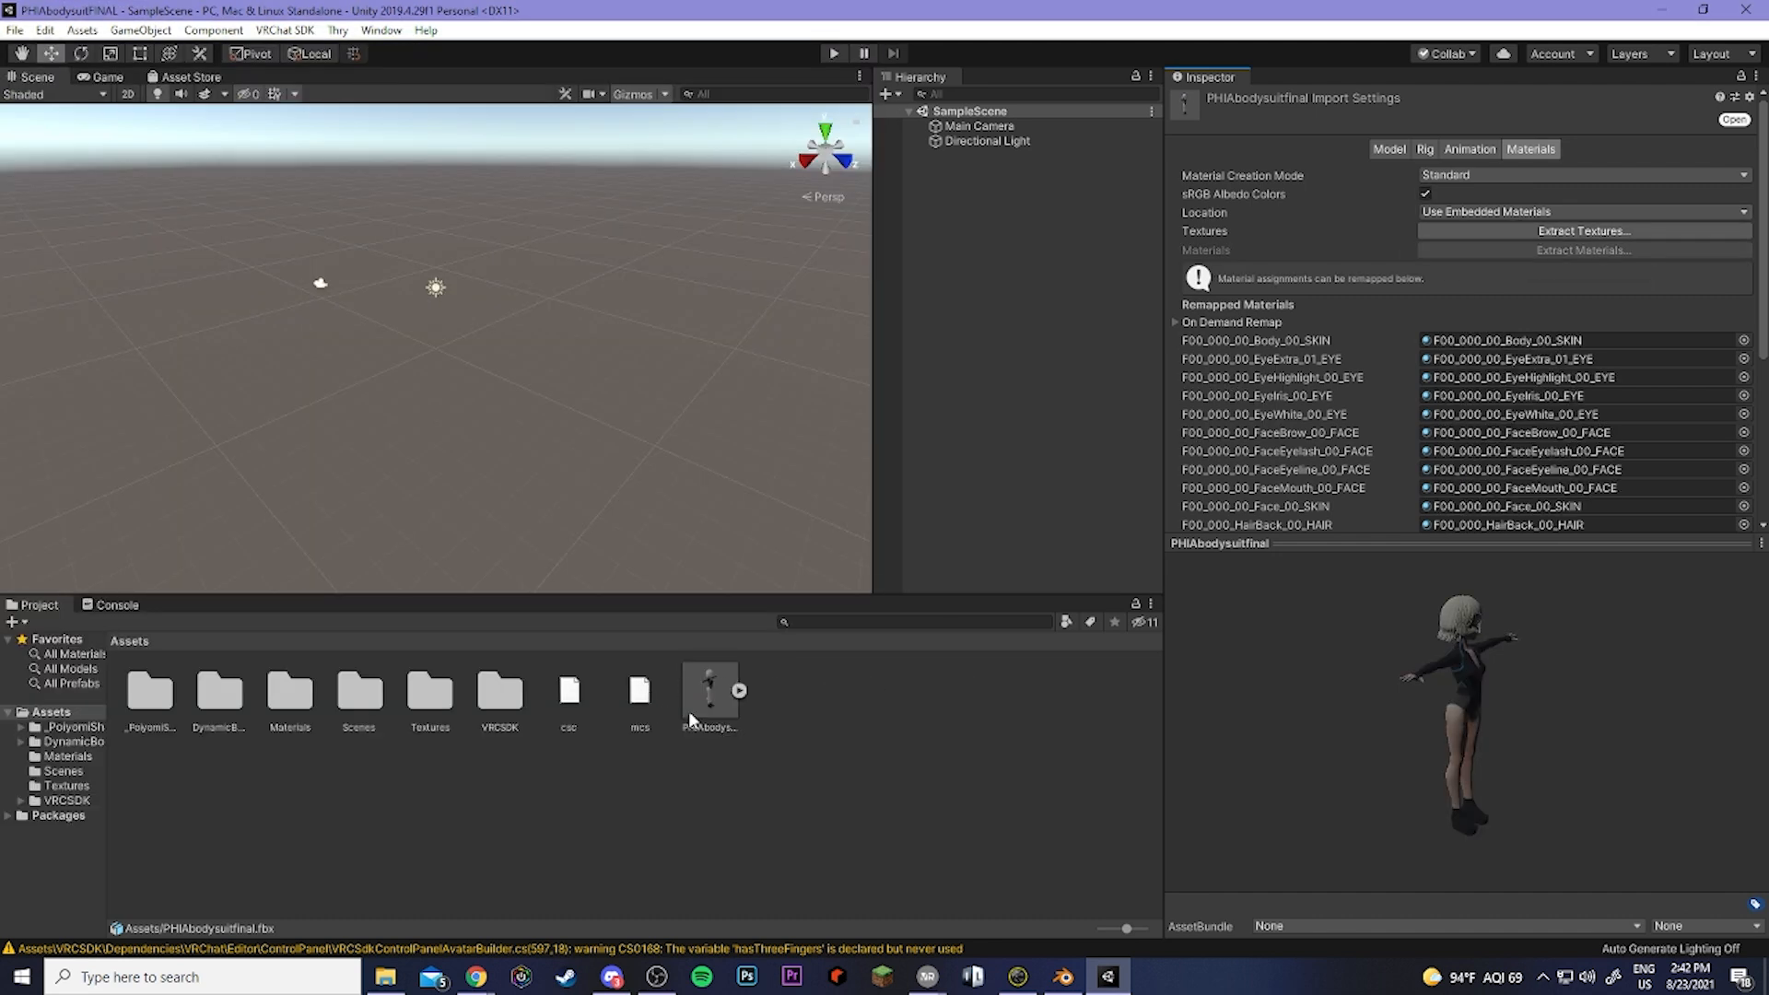
Place the PHIAbodysuitfinal model in the SampleScene and frame it from the front.
drag(702, 693, 903, 531)
key(f)
middle_drag(581, 256, 585, 355)
right_drag(584, 354, 529, 324)
middle_drag(529, 323, 454, 289)
Set the model's On Demand Remap naming to Model Name + Model's Material and its search to Project-Wide.
click(708, 693)
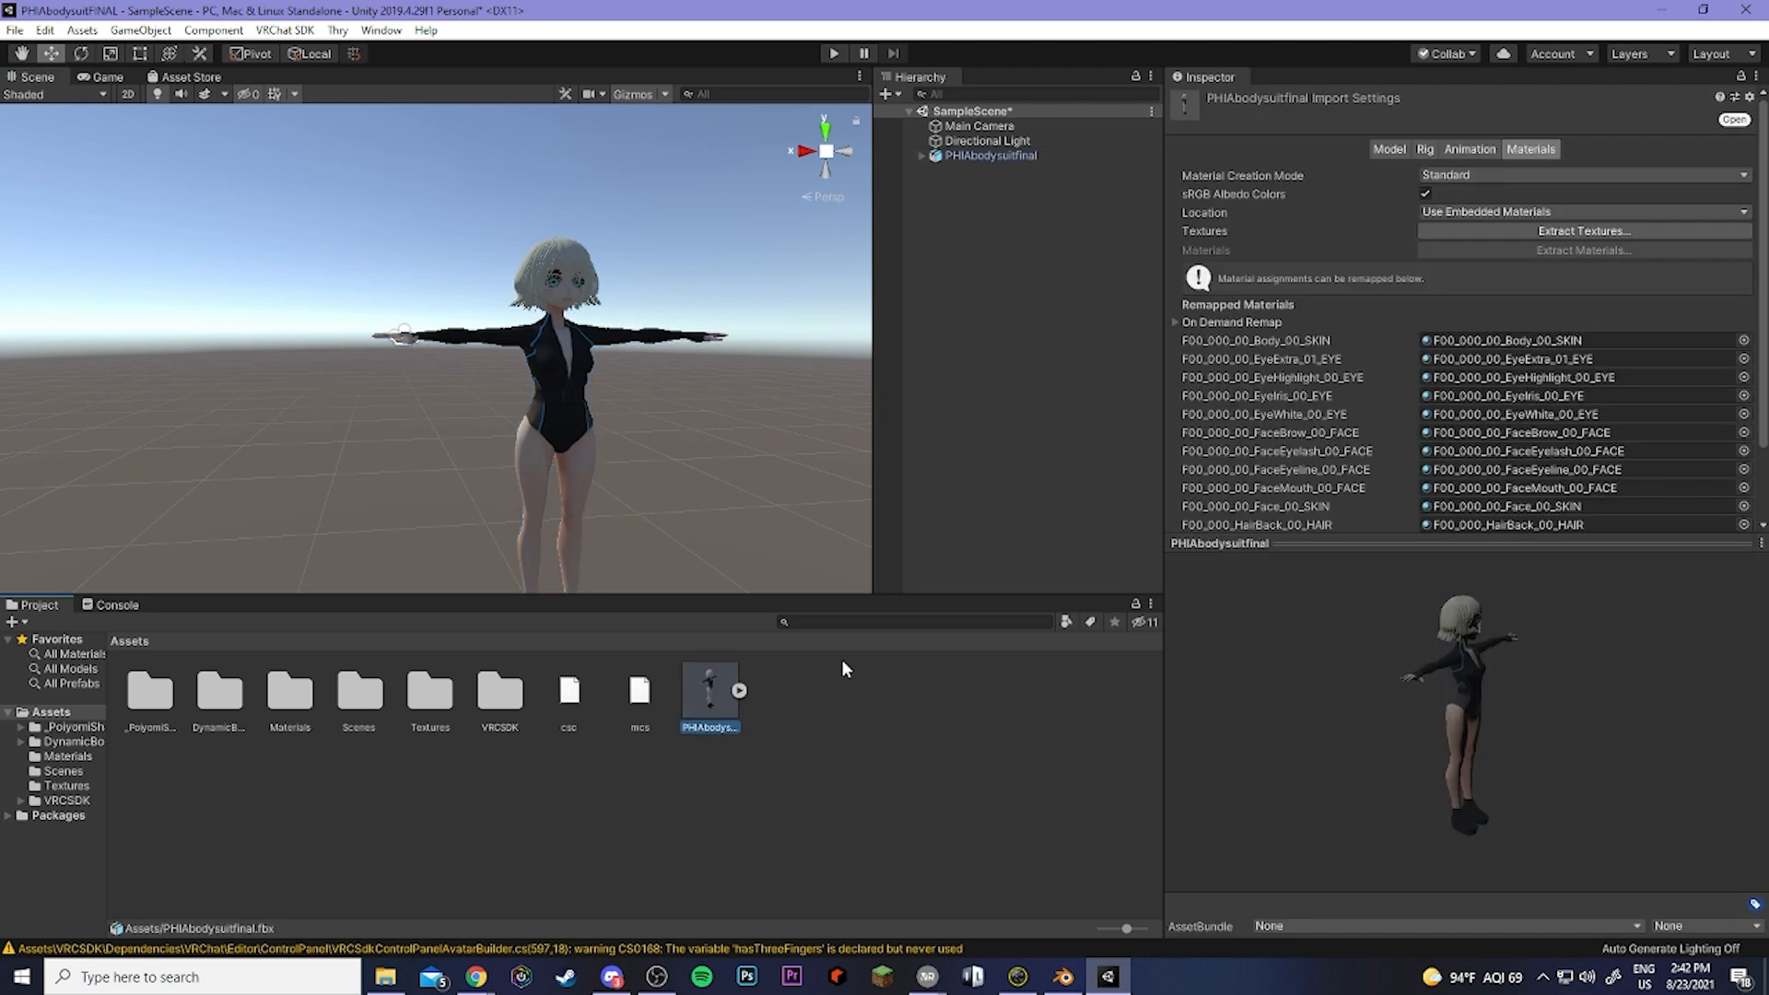
click(1175, 323)
click(1175, 322)
click(1176, 323)
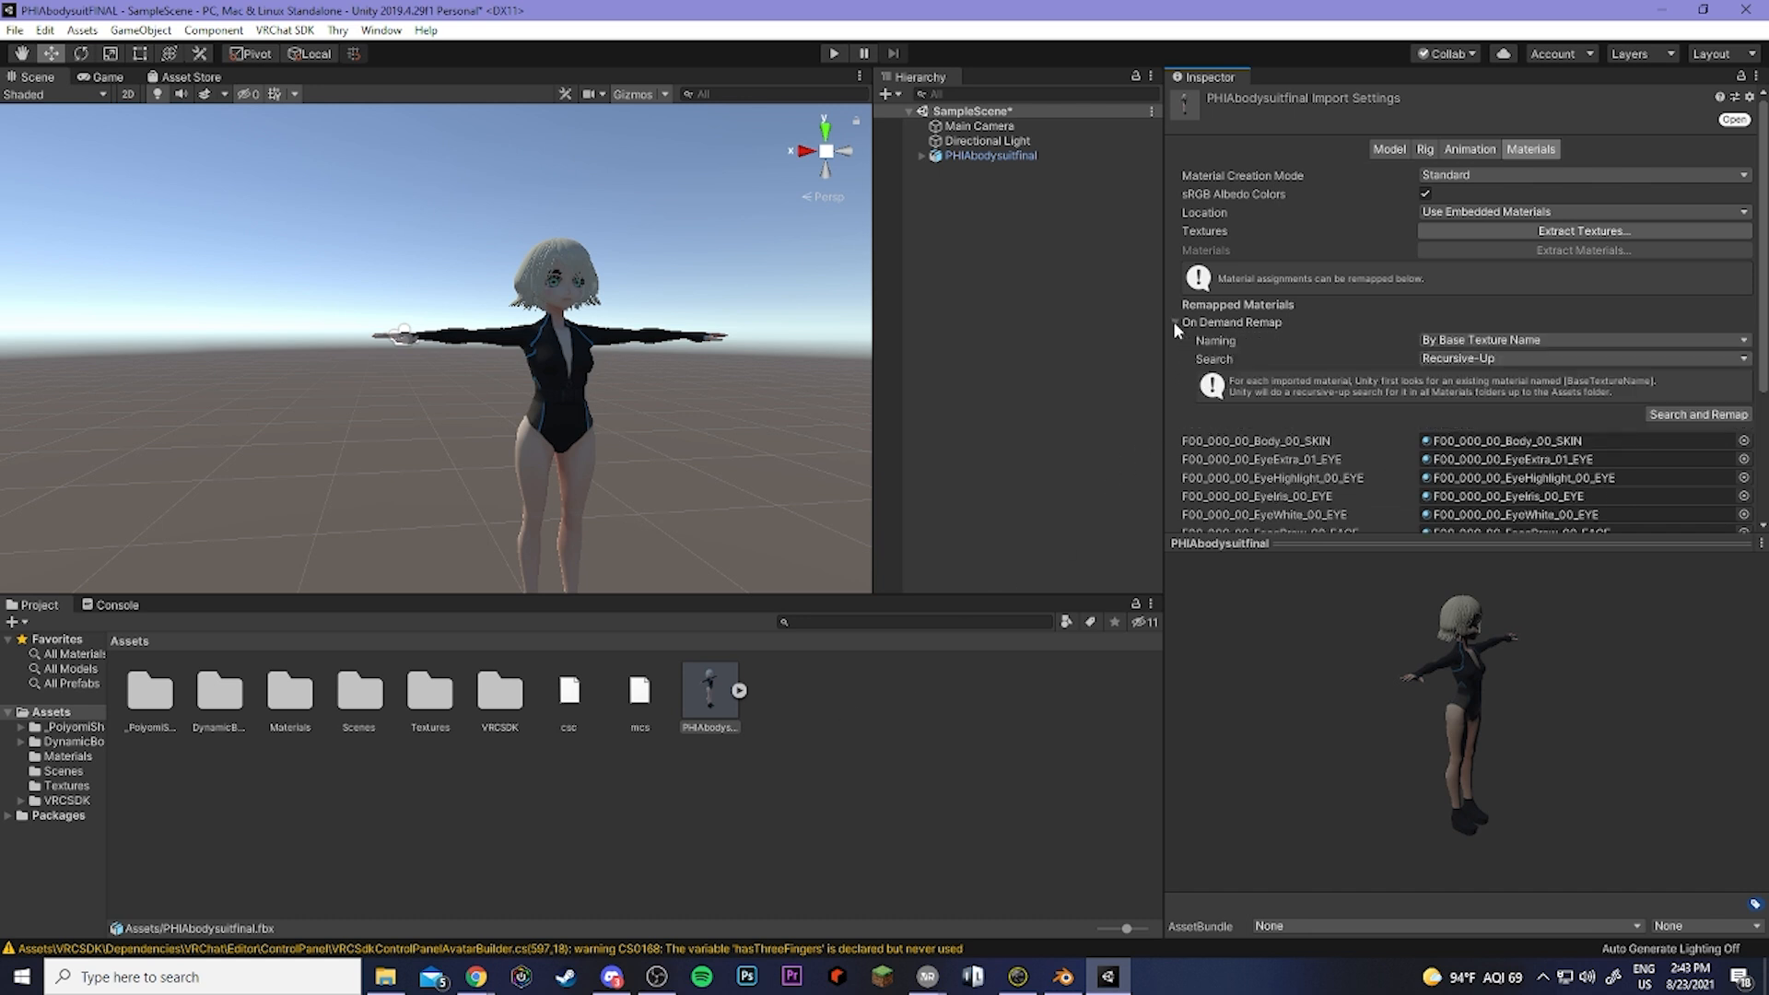
click(1486, 341)
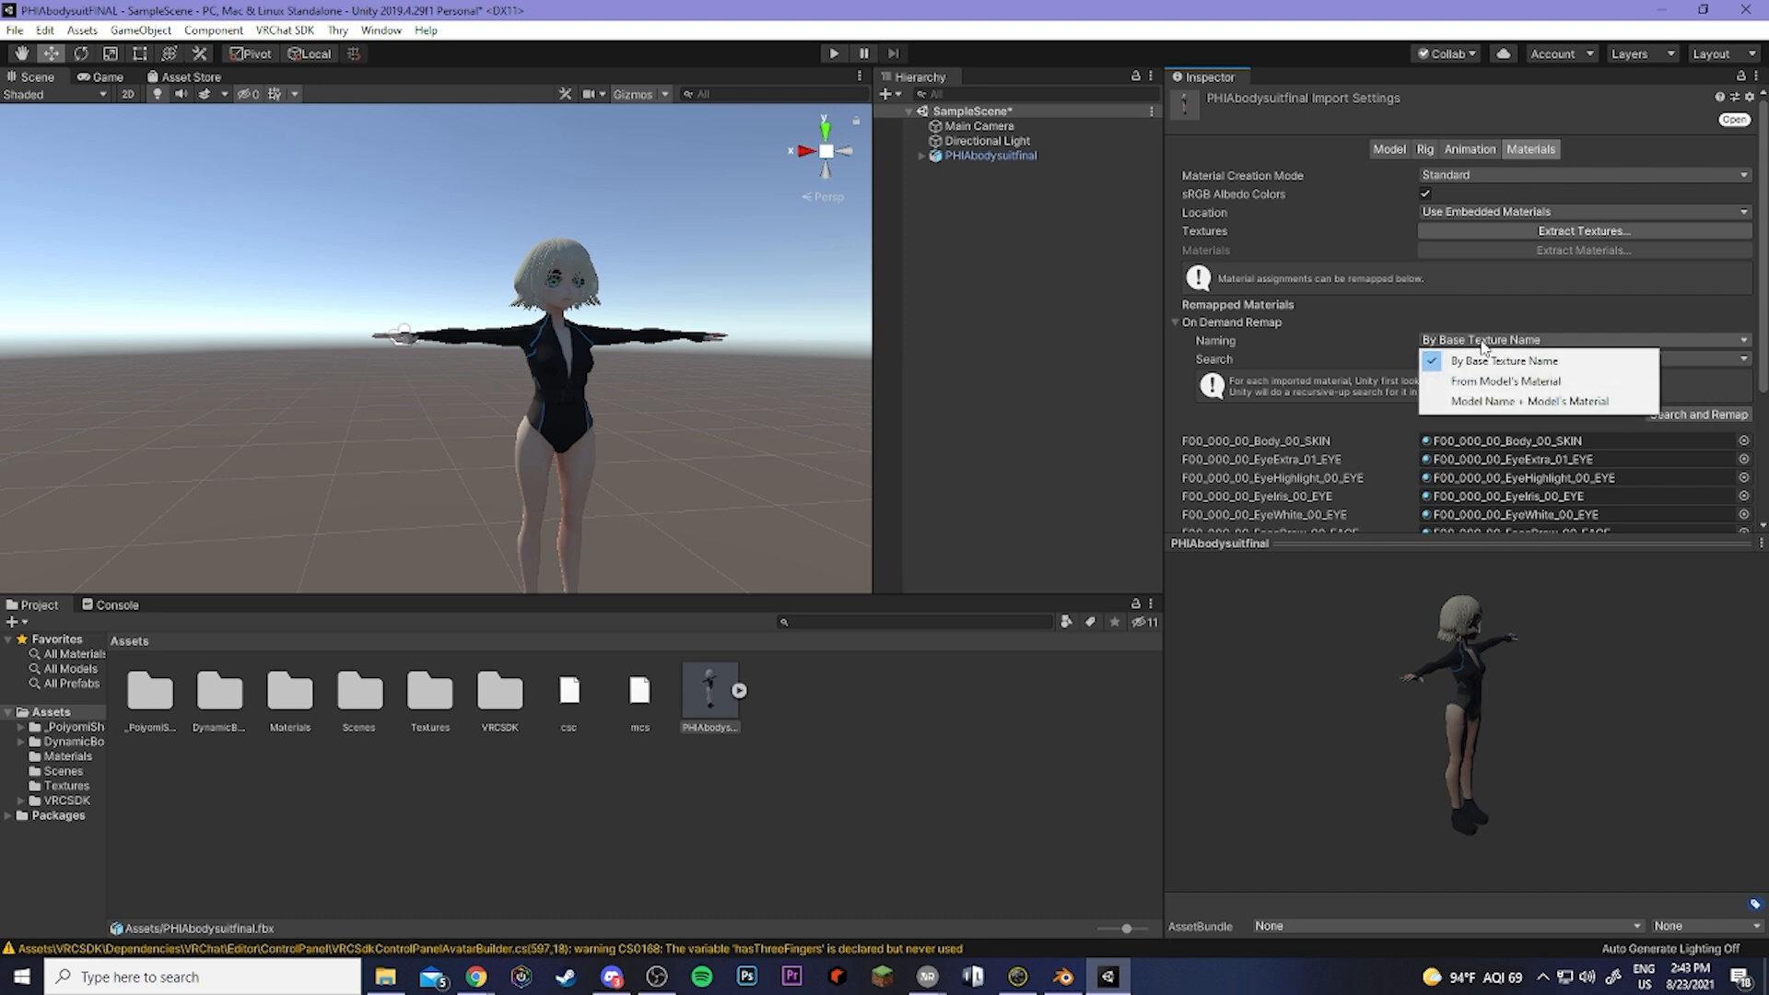
click(1494, 402)
click(1482, 358)
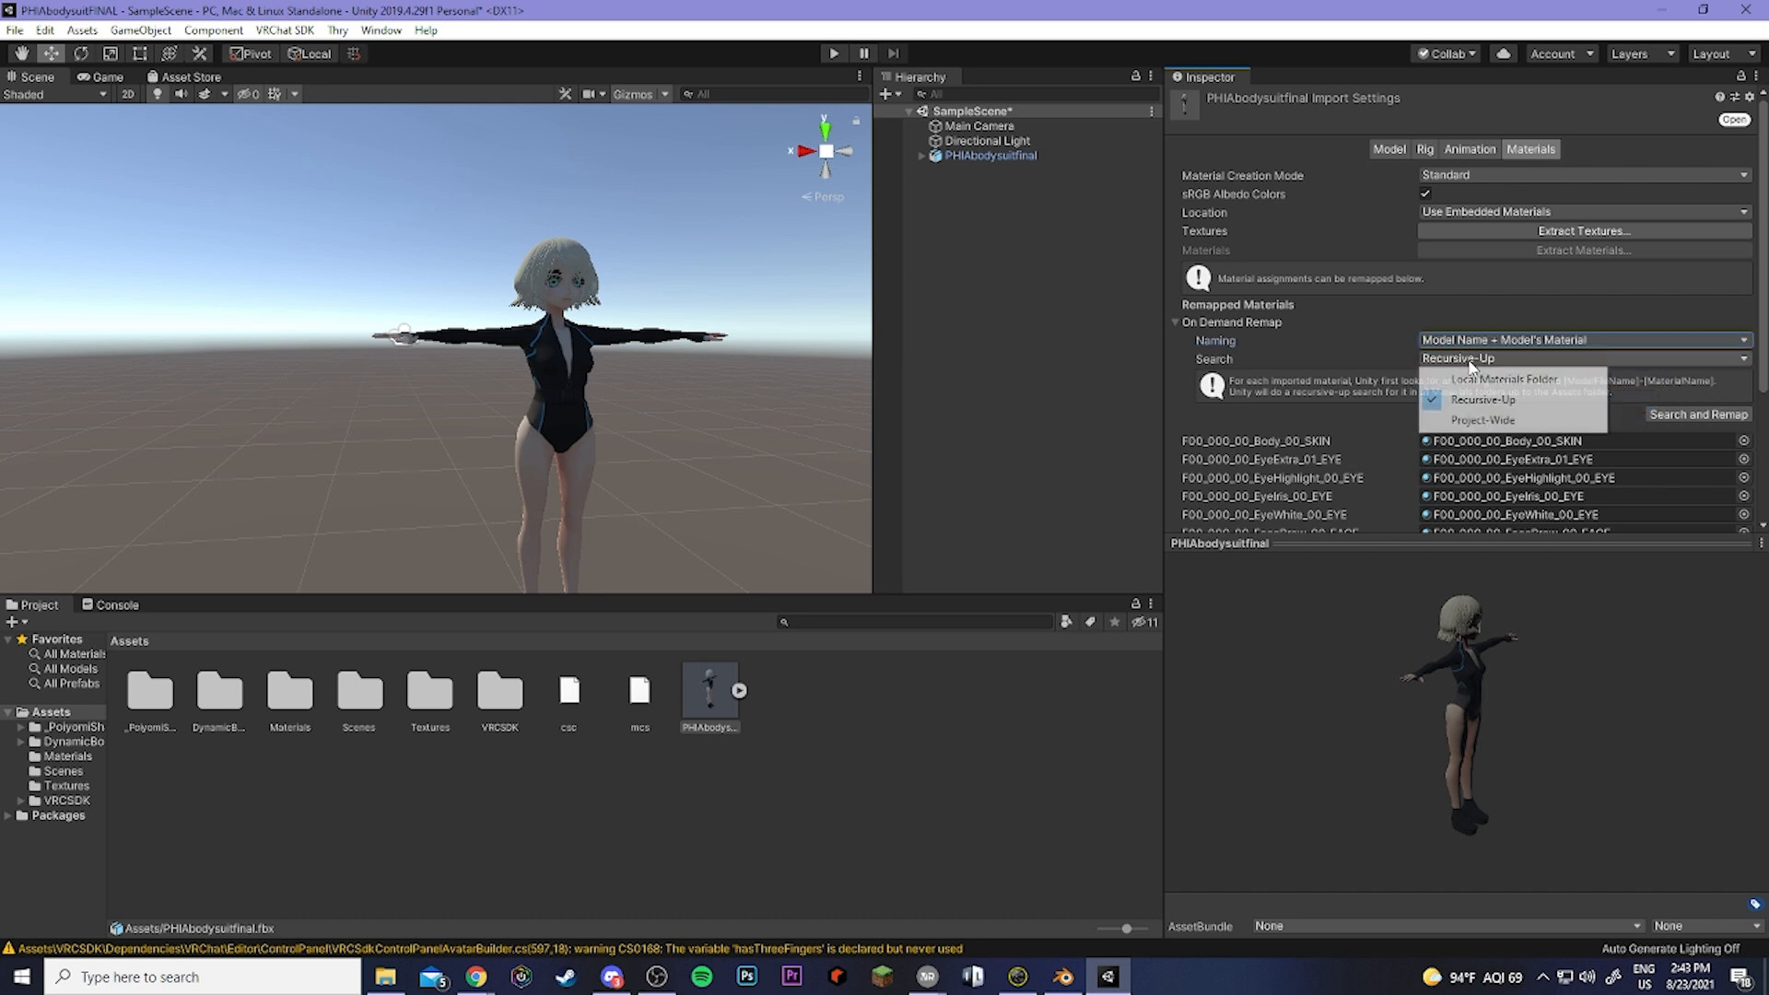
click(1479, 418)
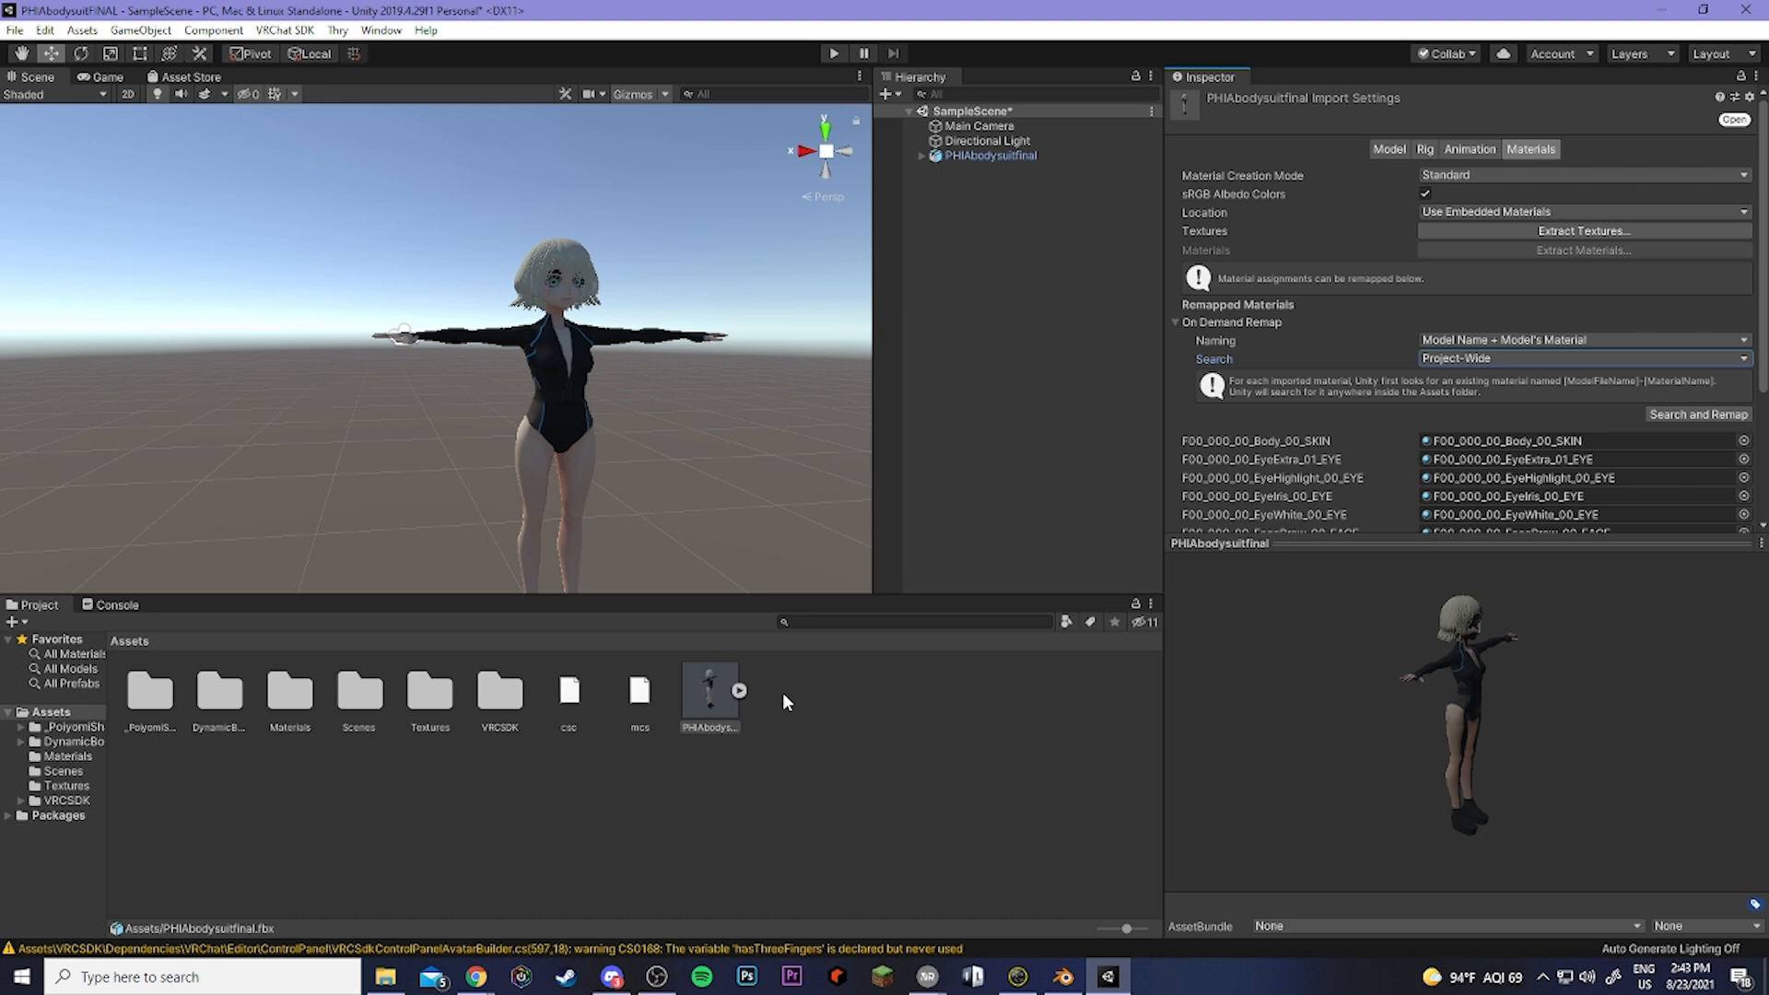
Set the model's rig animation type to Humanoid and apply it.
click(1424, 149)
click(1465, 176)
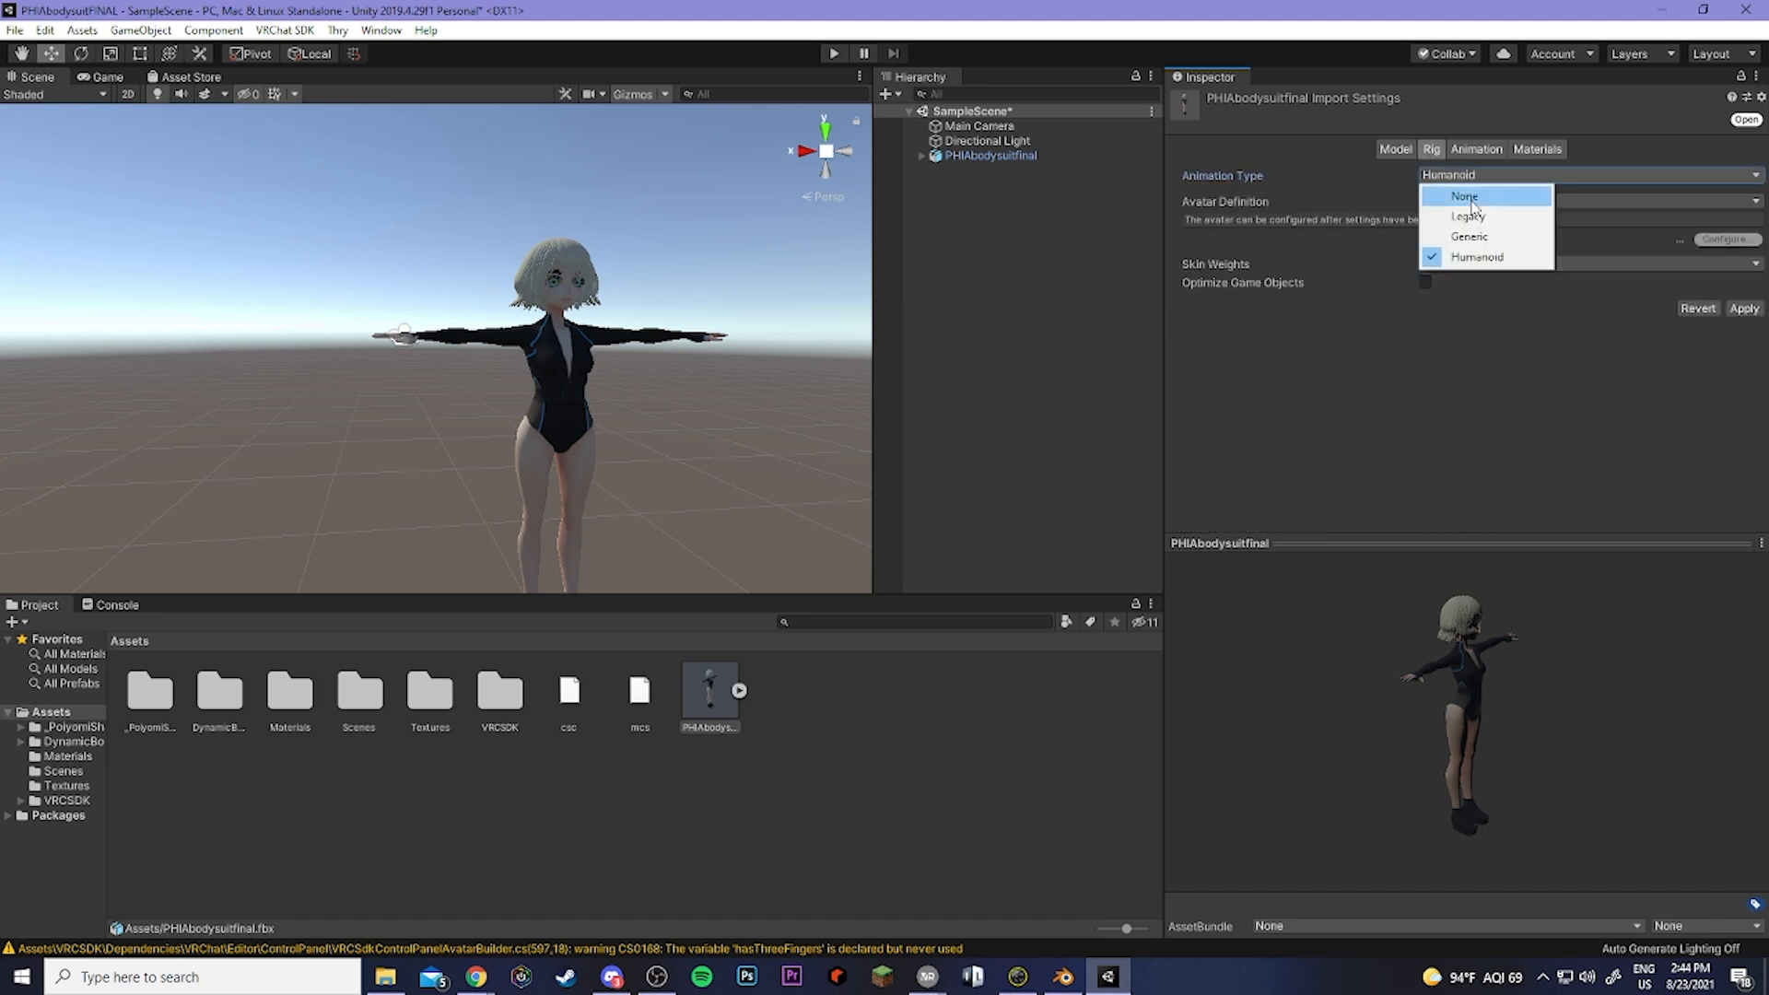
click(1482, 258)
click(1743, 310)
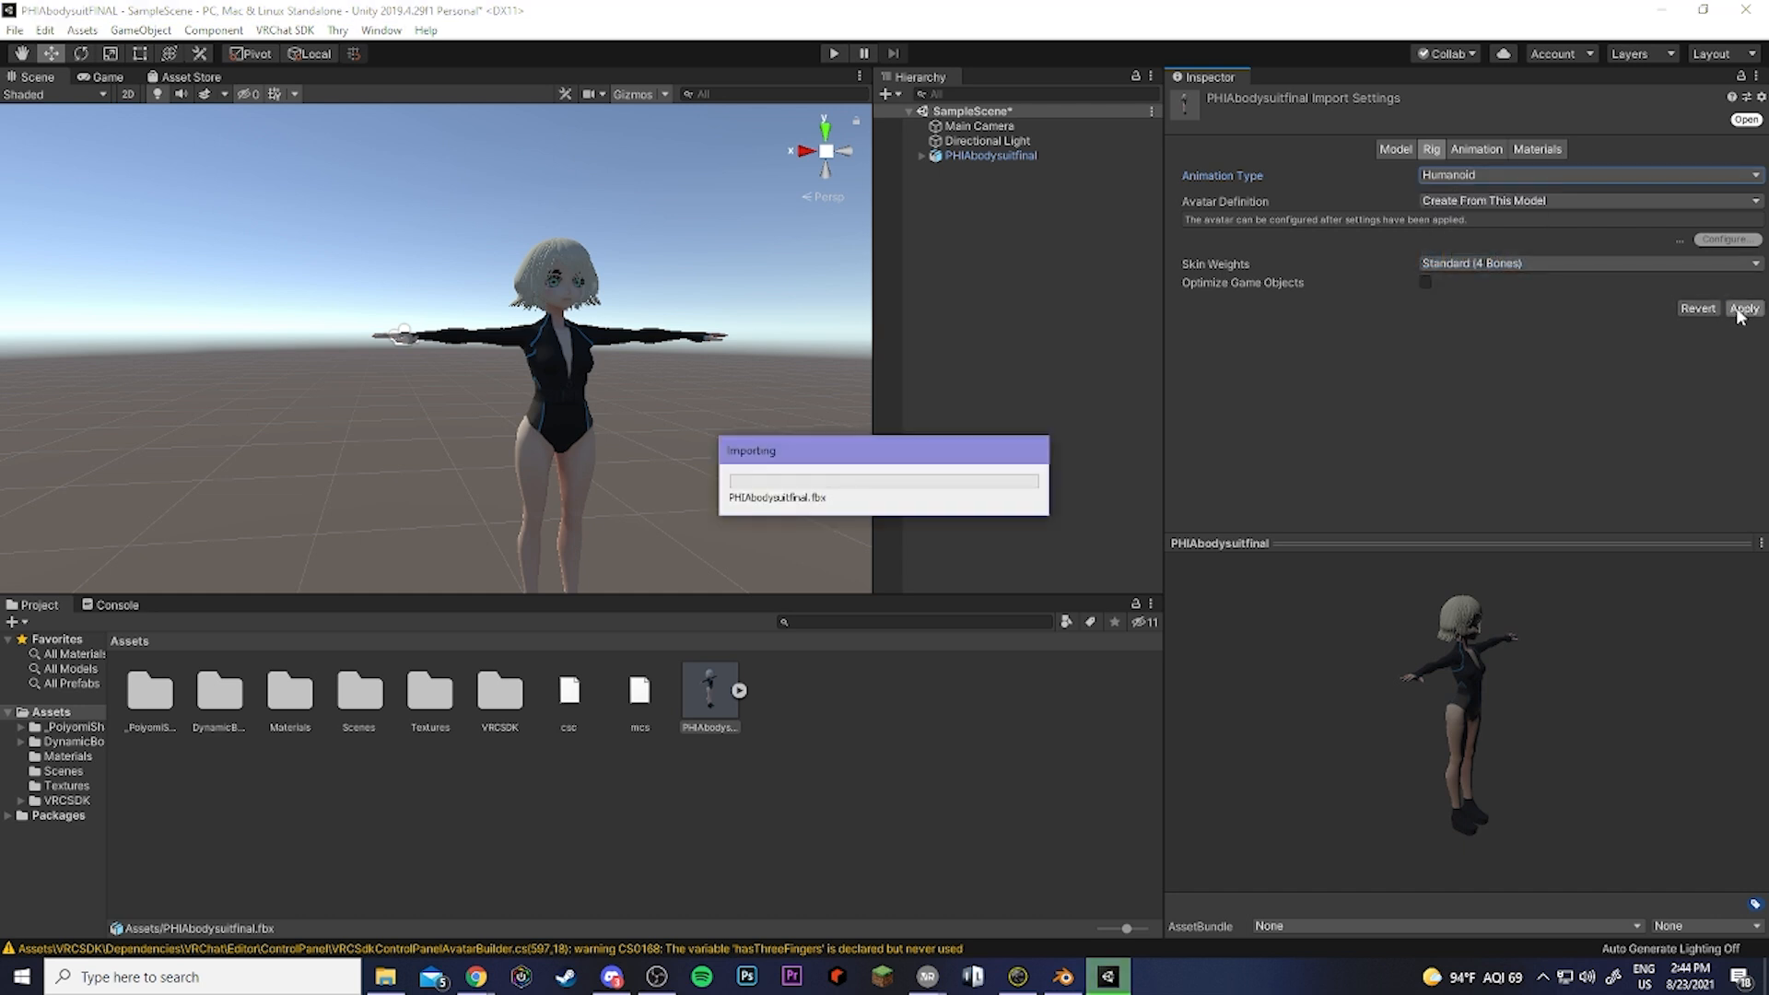
Configure the humanoid avatar, saving the scene when asked, and clear the Jaw bone assignment in the head mapping.
click(1720, 223)
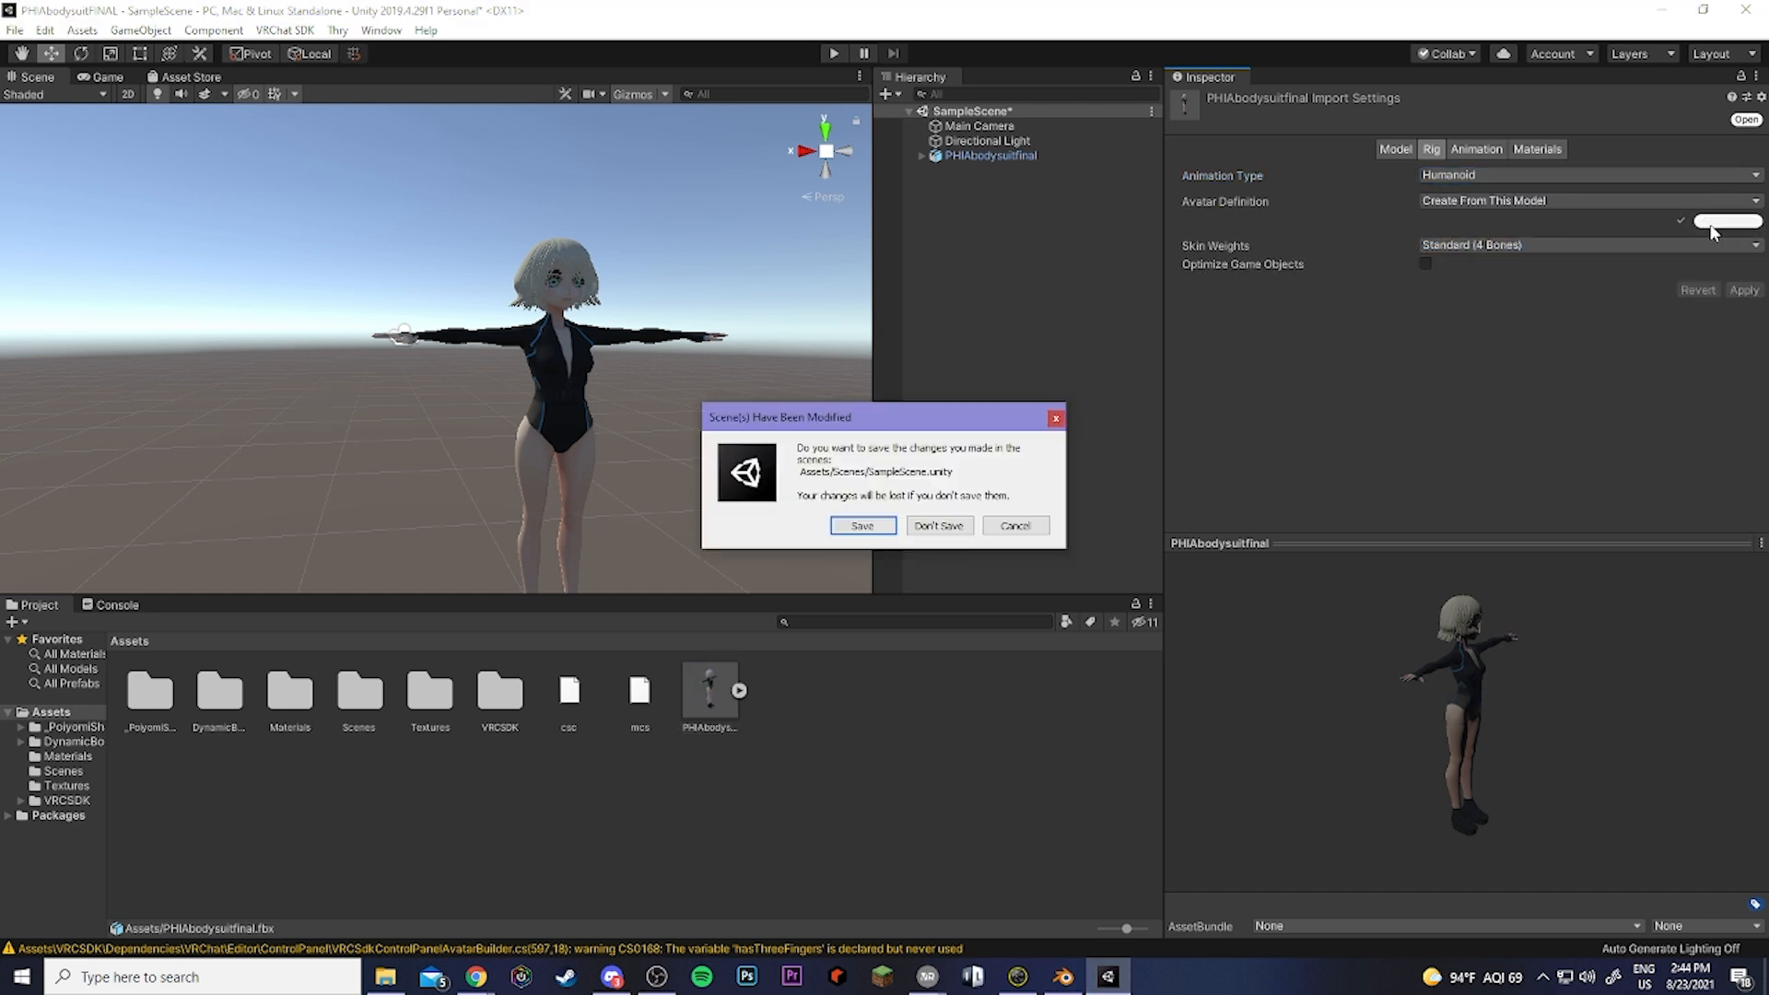
click(876, 525)
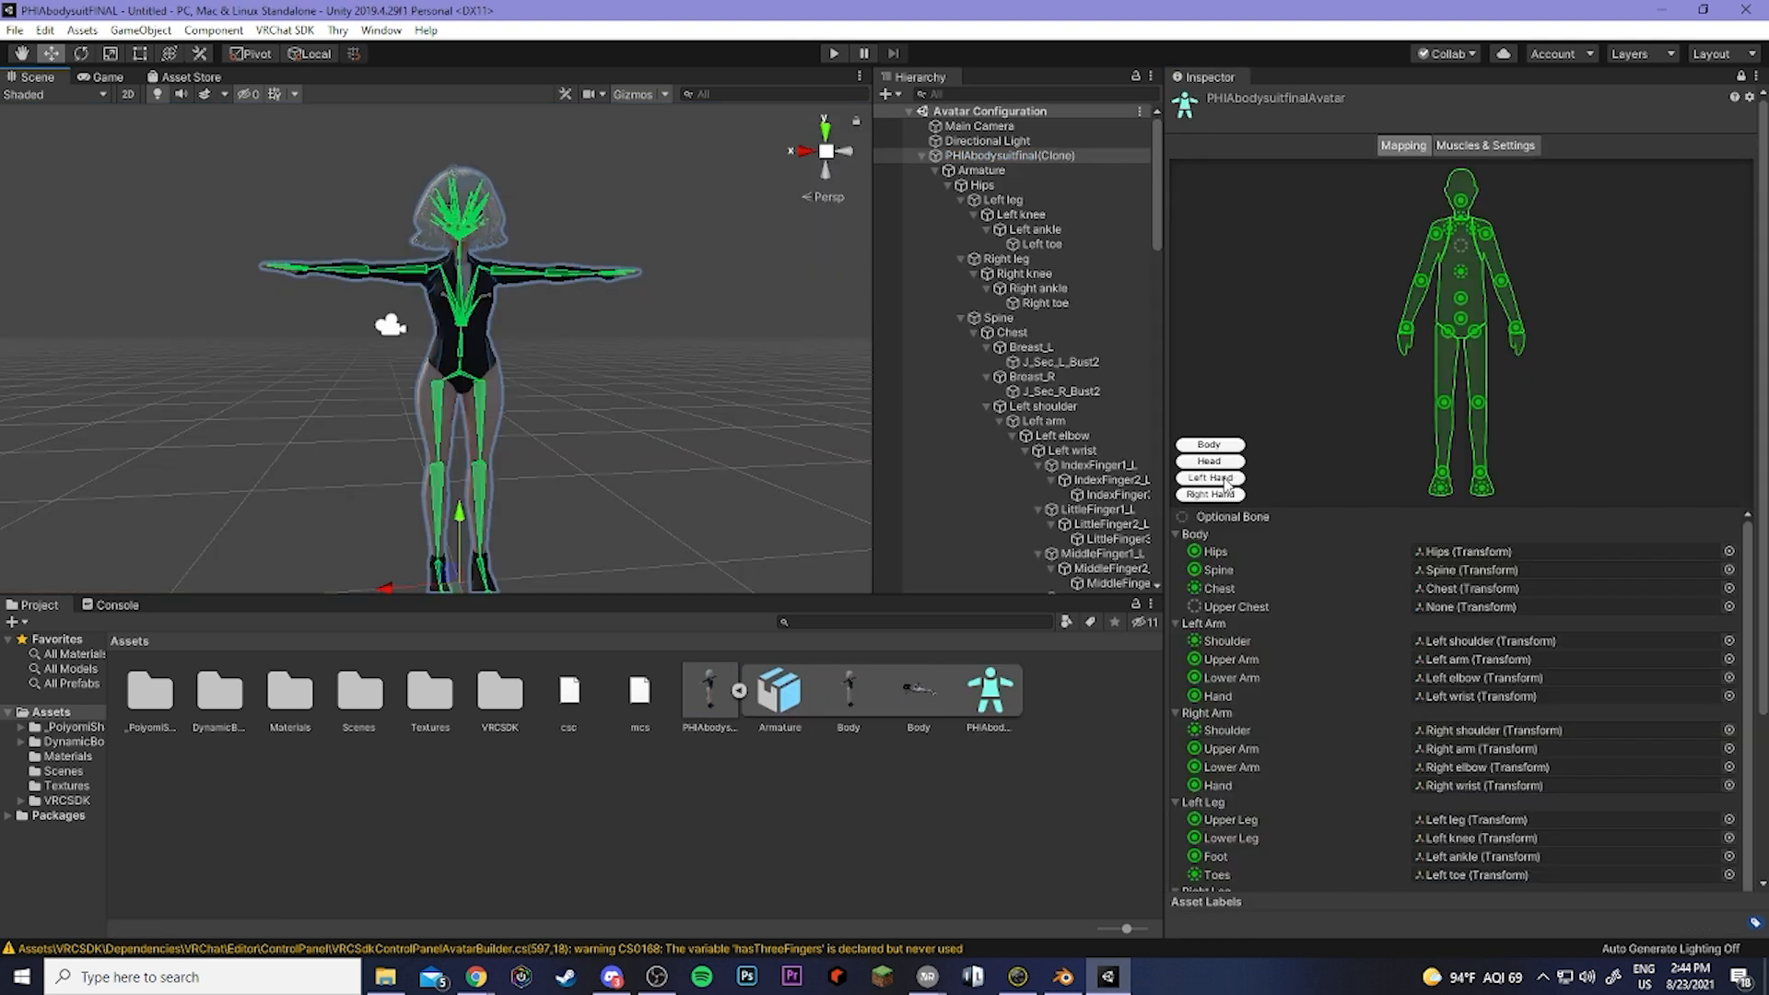
click(1209, 461)
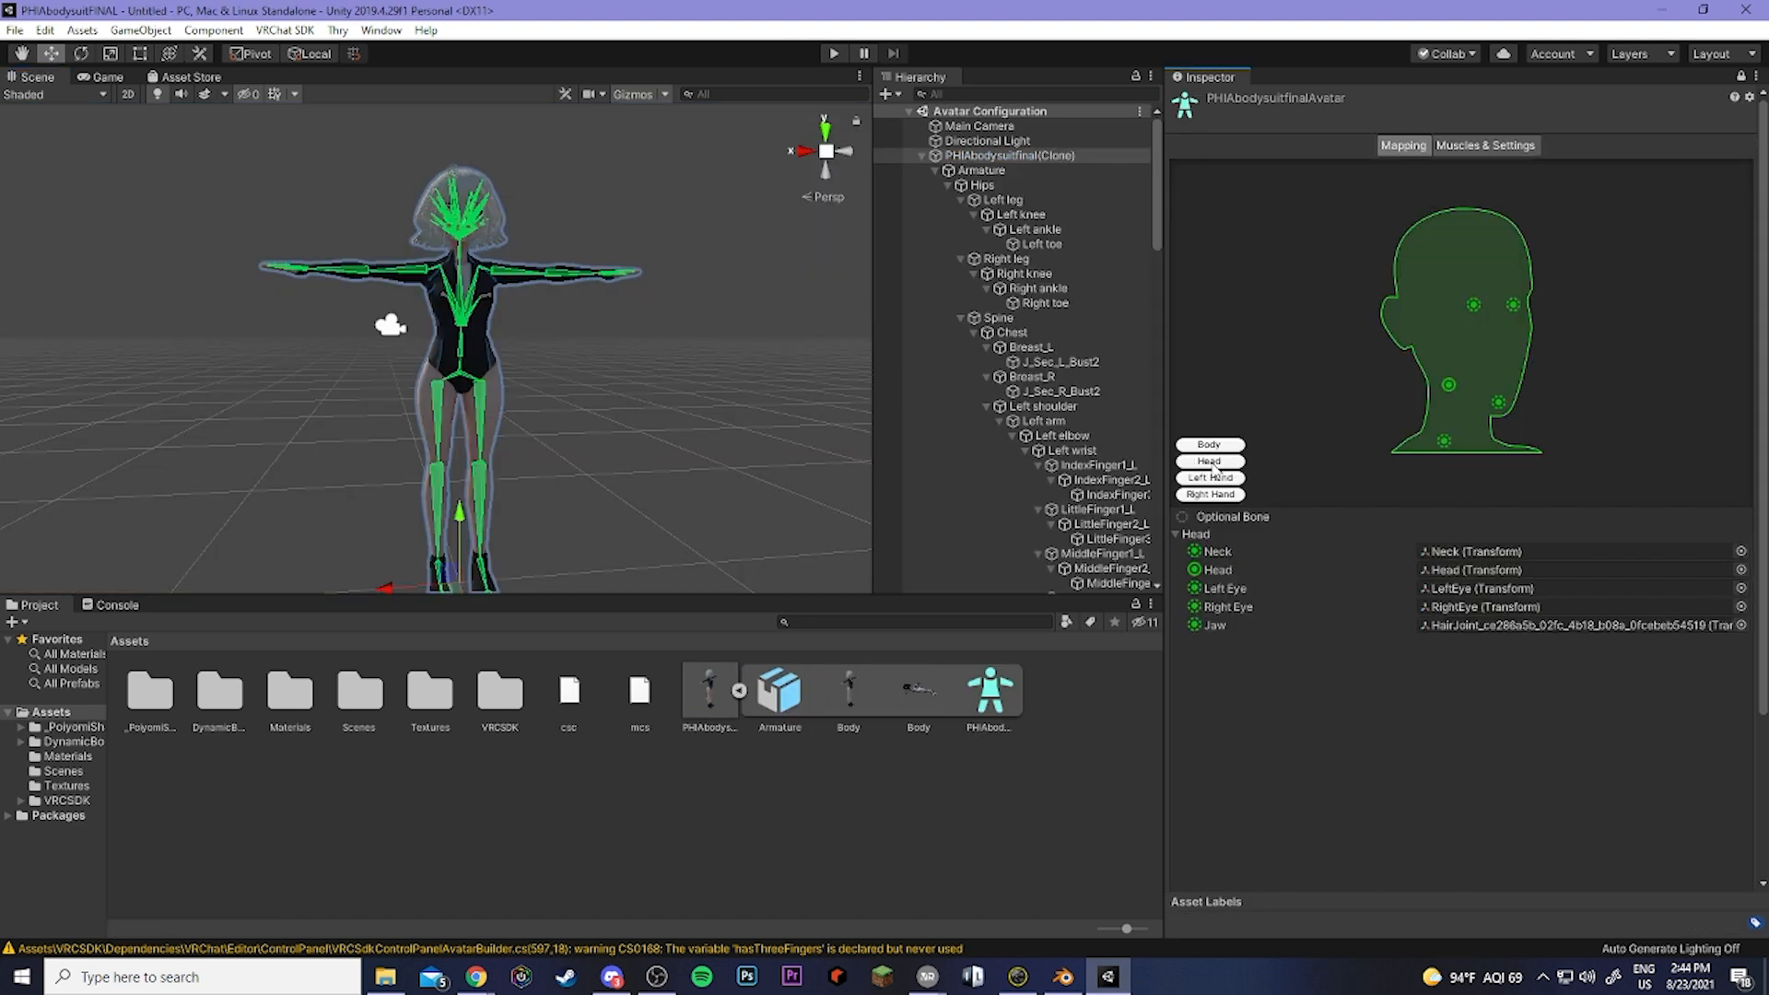
click(1457, 624)
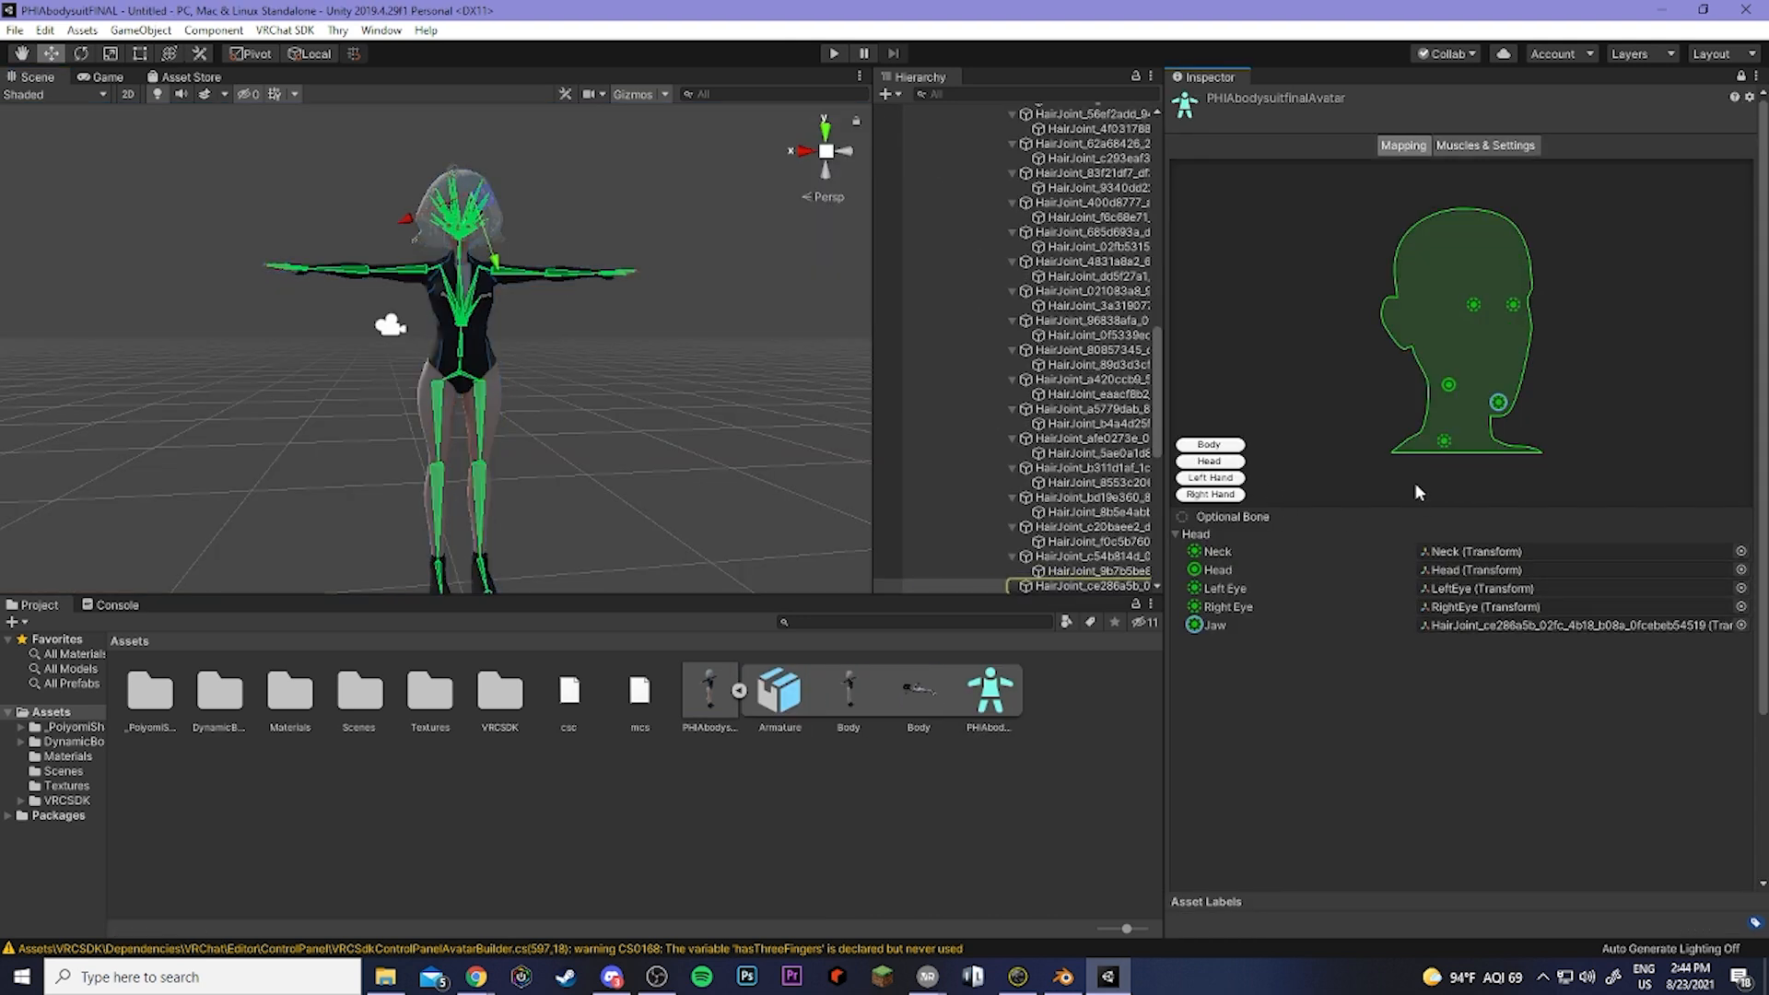
click(1476, 629)
key(Delete)
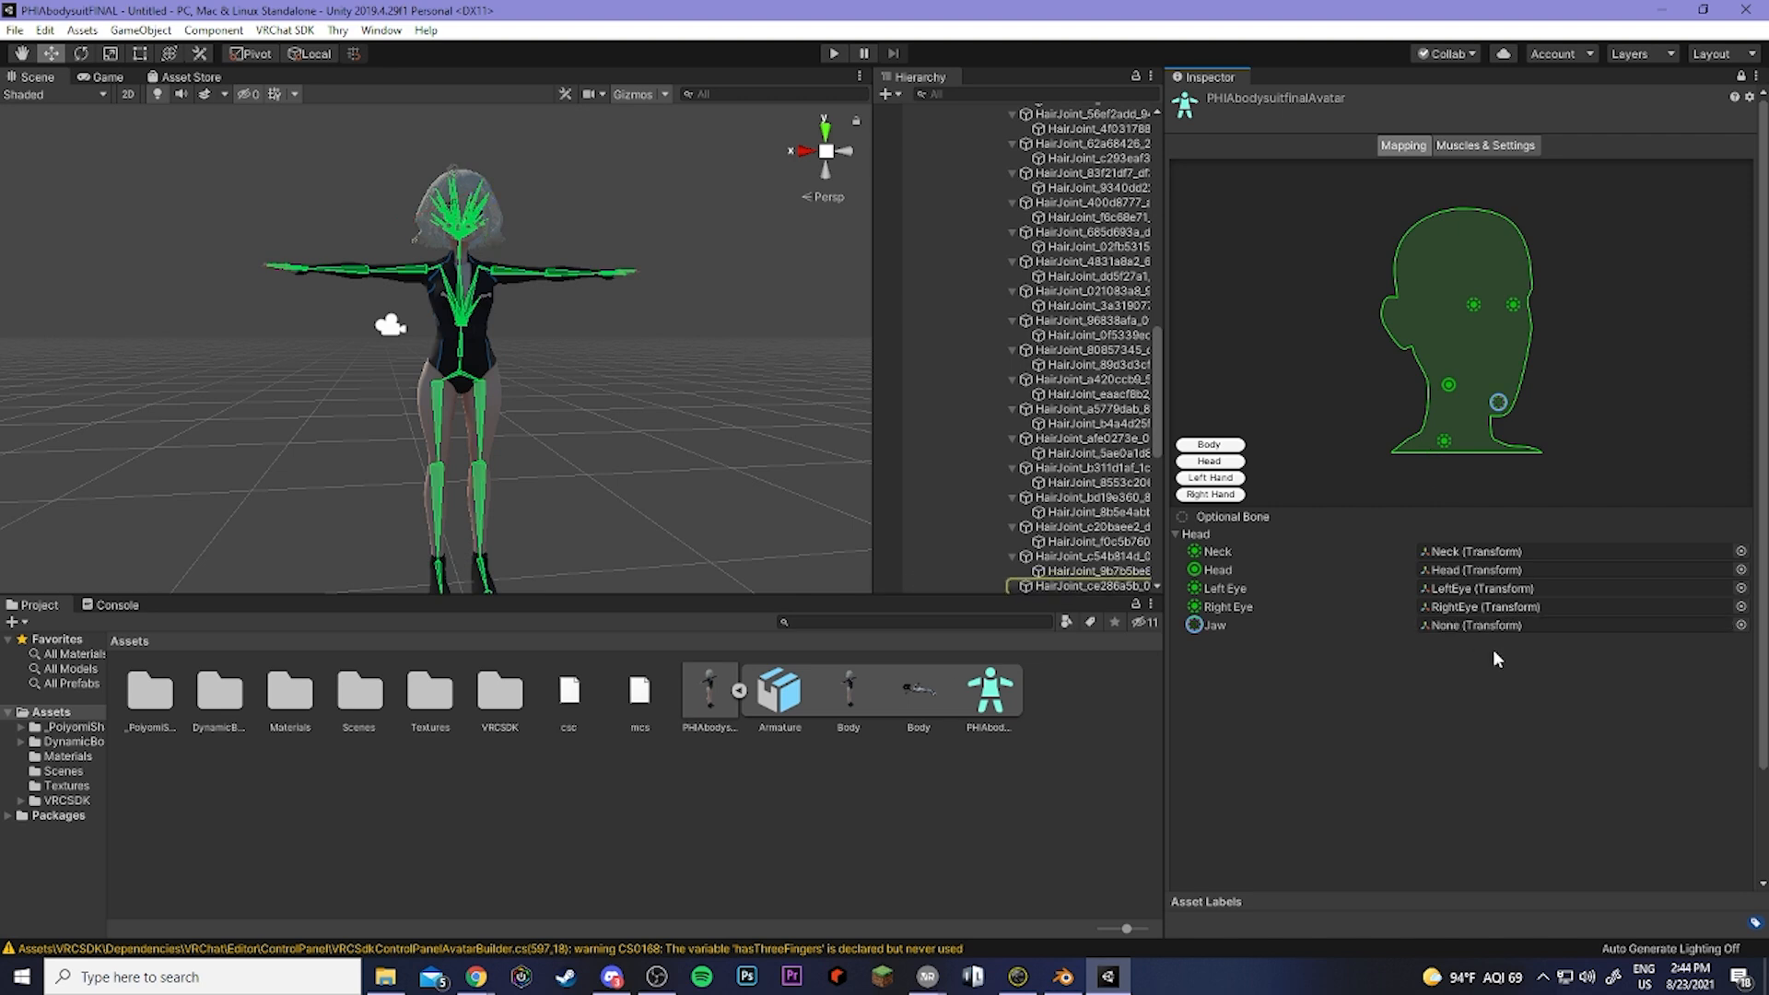
scroll(1650, 829, down, 3)
click(1692, 878)
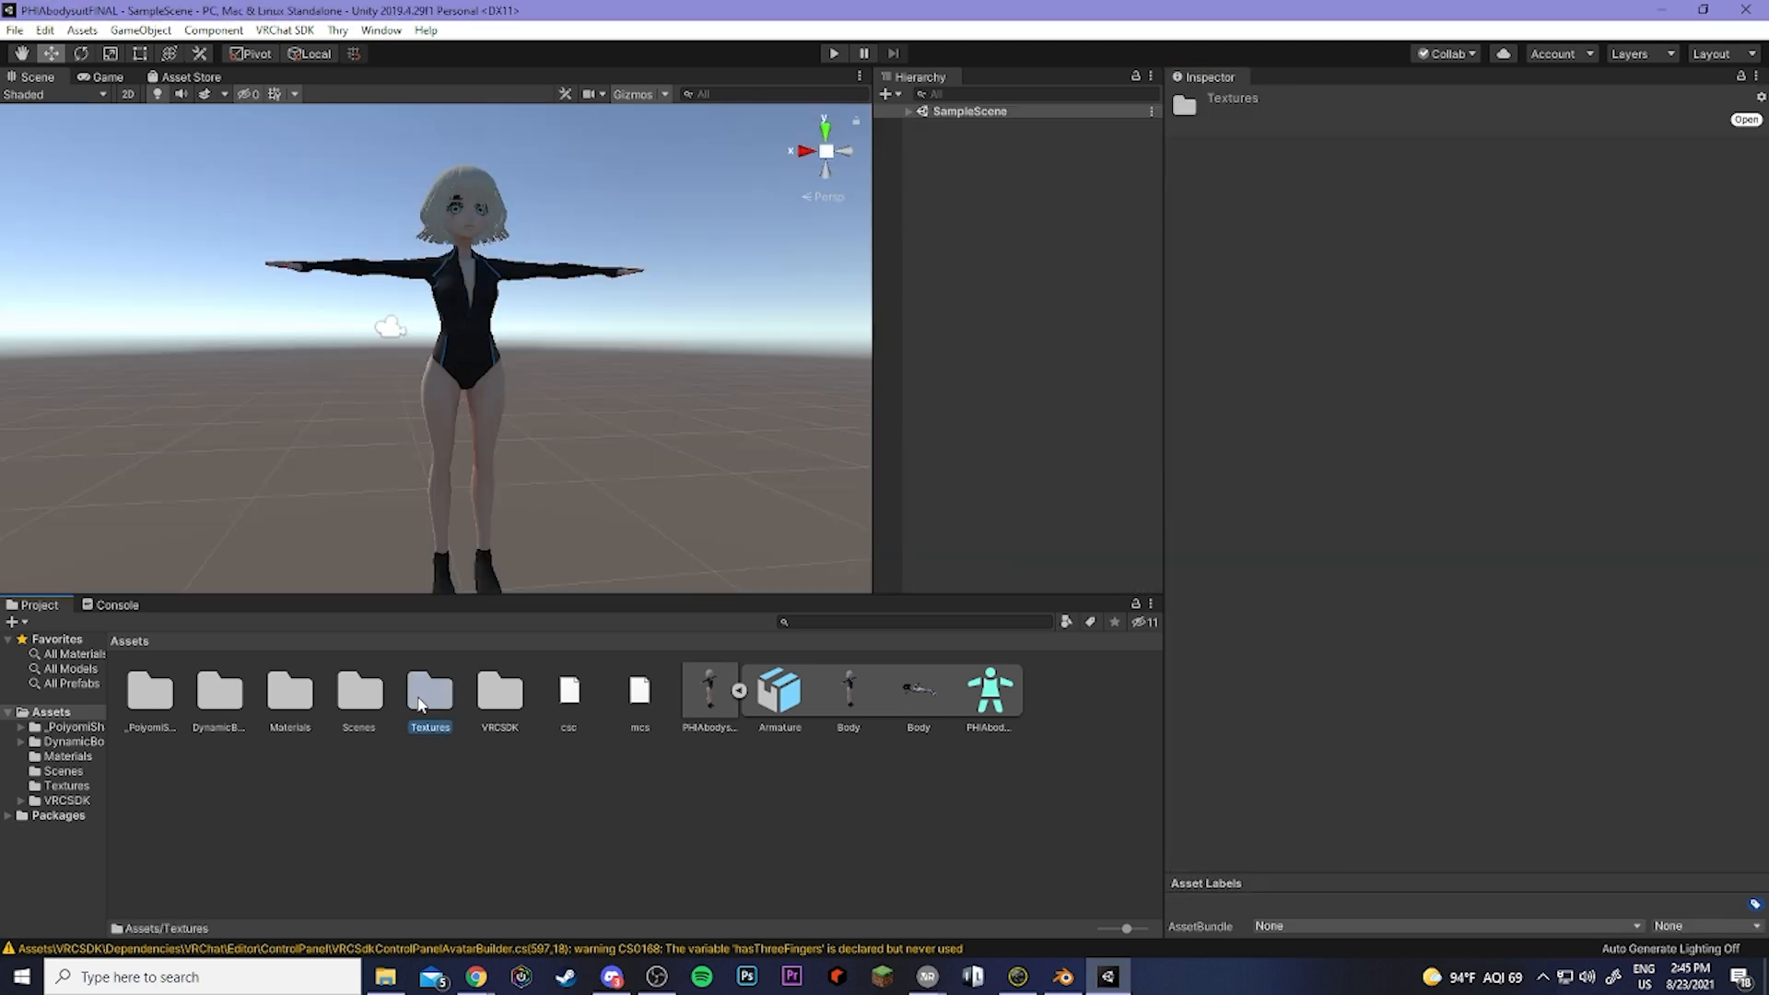
Examine the FaceEyeline and HairBack textures in the Textures folder against the model's face and hair.
double_click(419, 698)
middle_drag(478, 382, 506, 511)
scroll(506, 511, up, 5)
scroll(506, 511, down, 6)
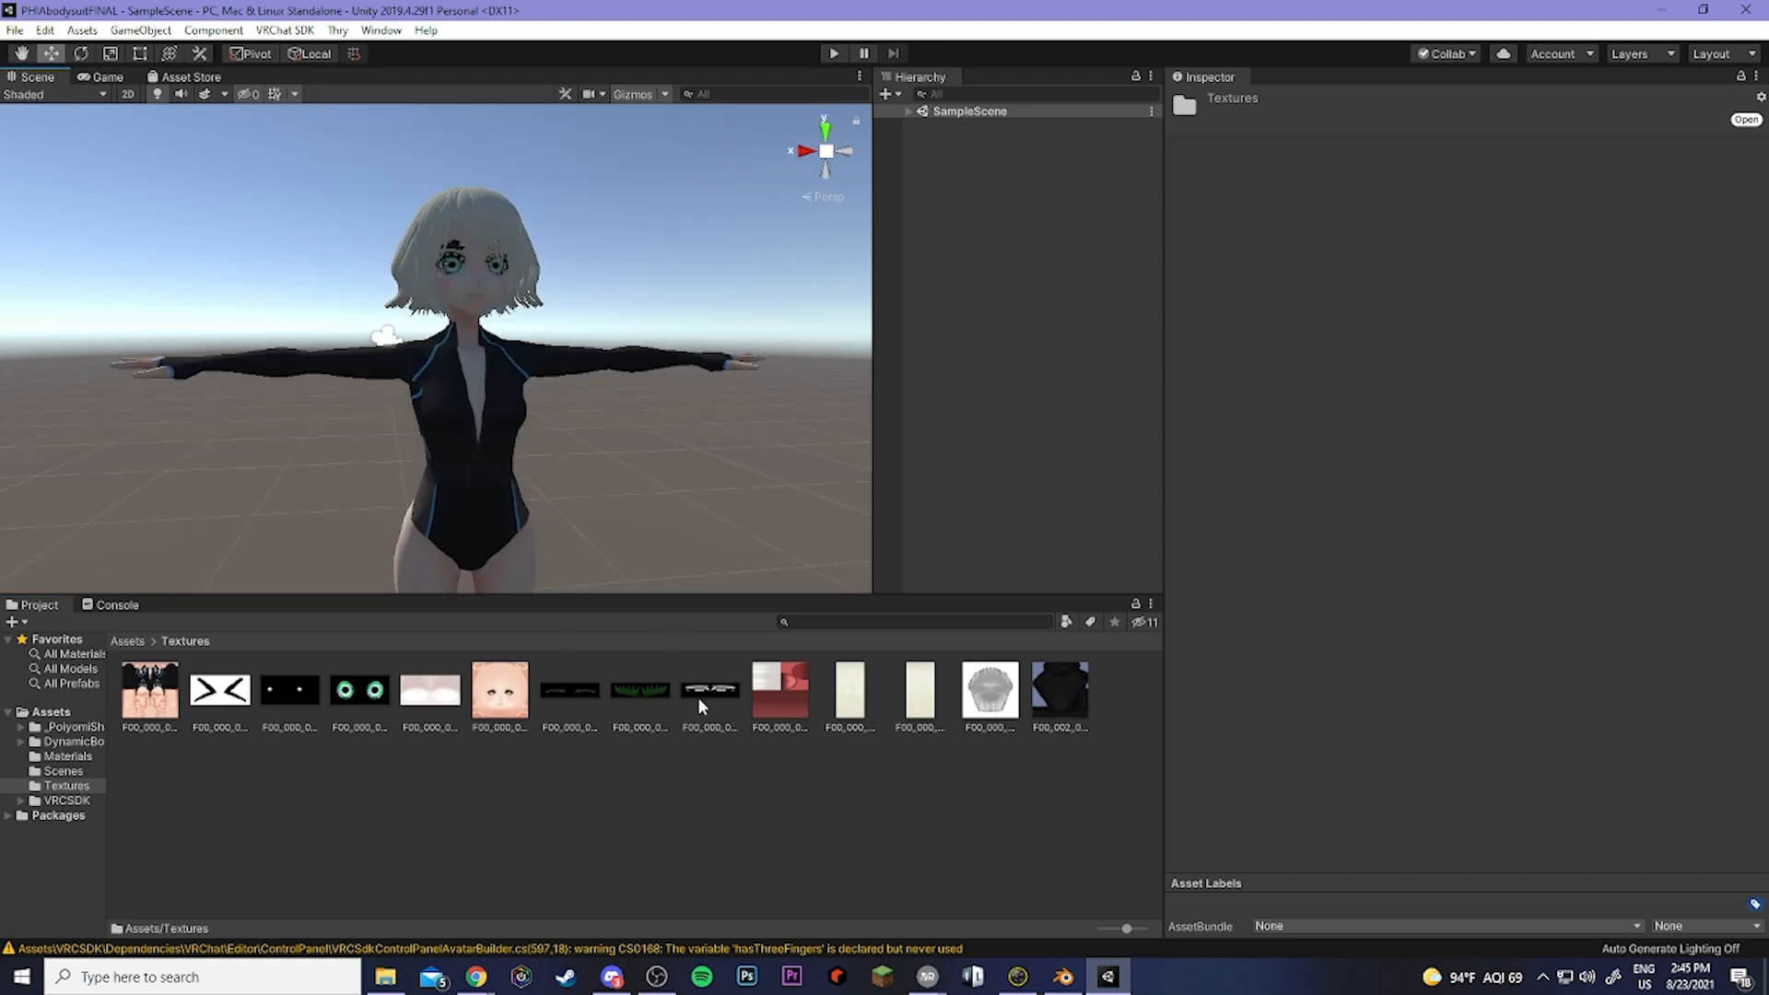
click(701, 686)
middle_drag(473, 417, 473, 454)
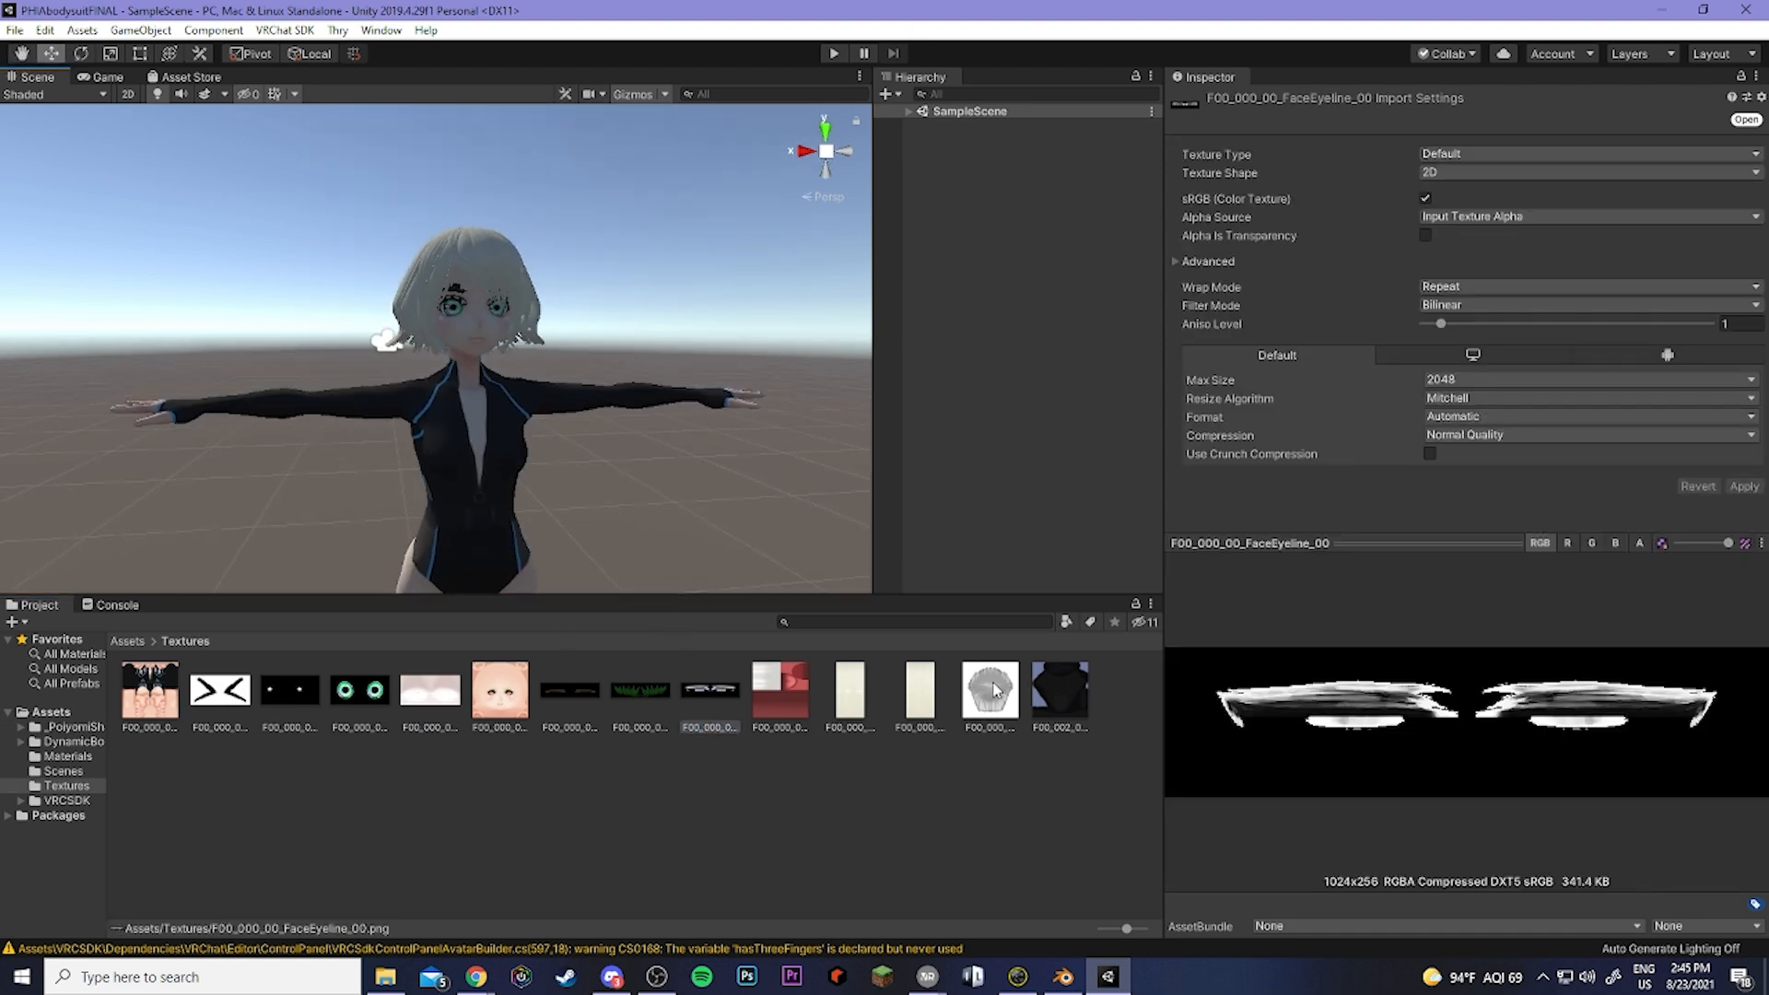
click(992, 690)
click(708, 692)
click(979, 686)
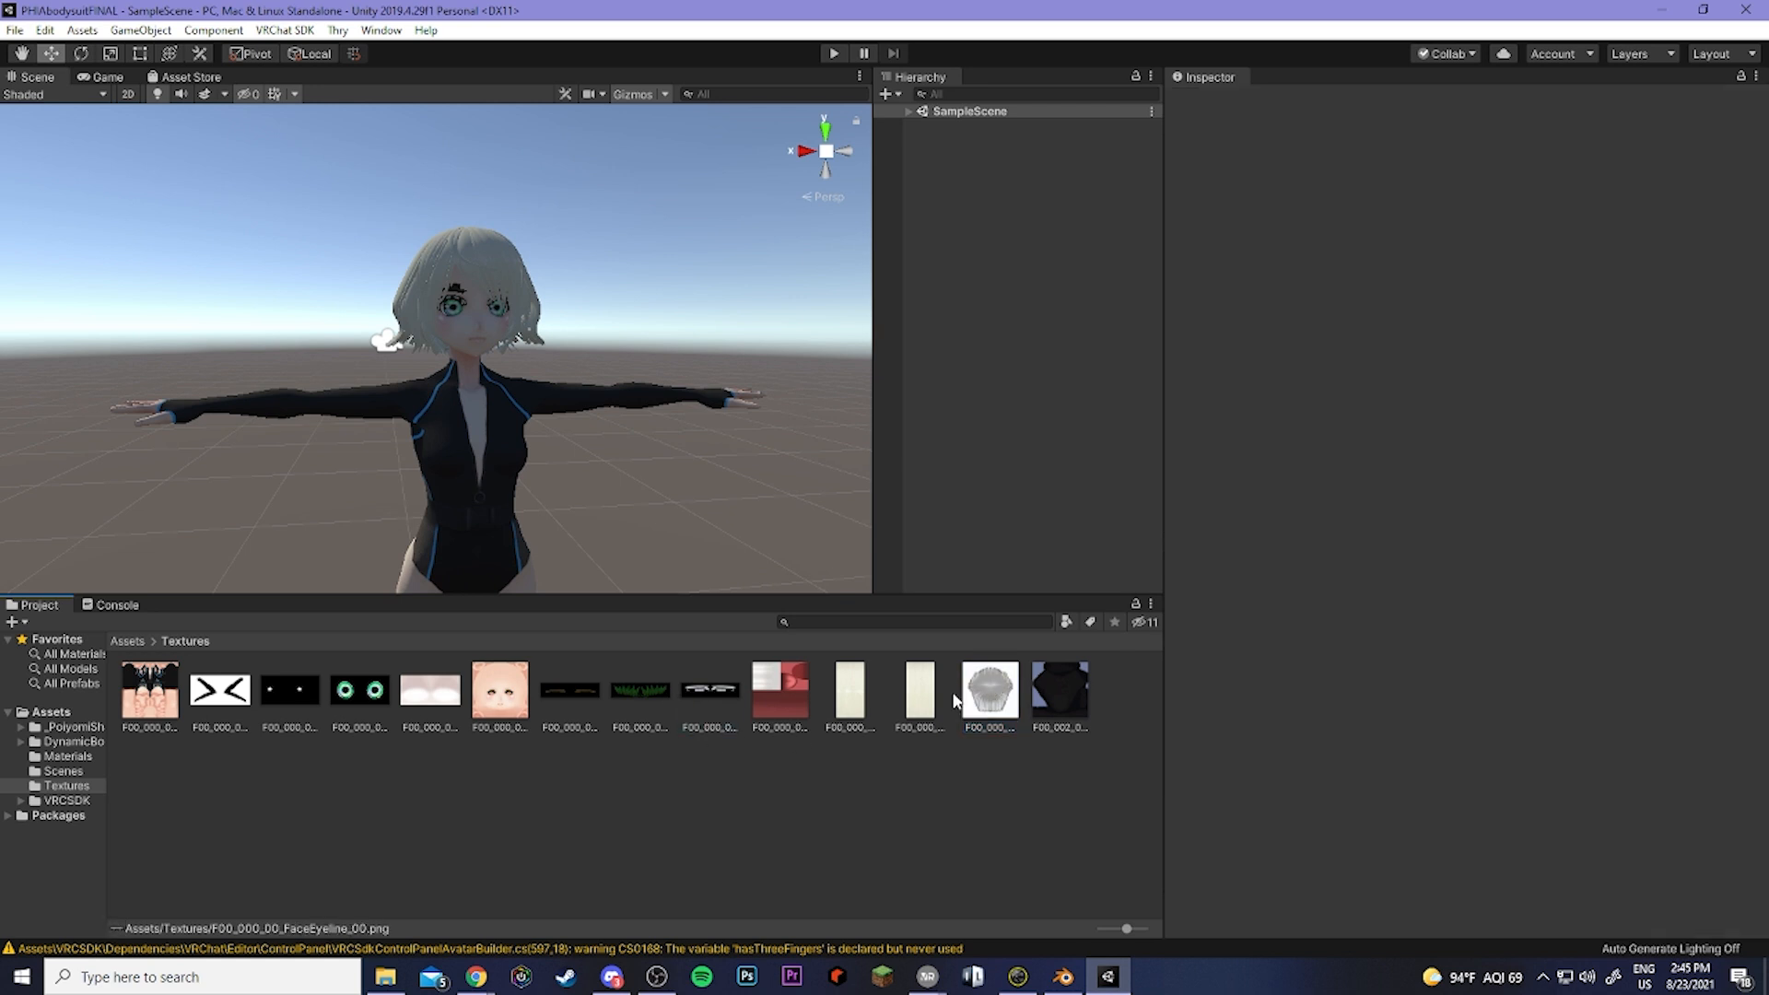
click(713, 693)
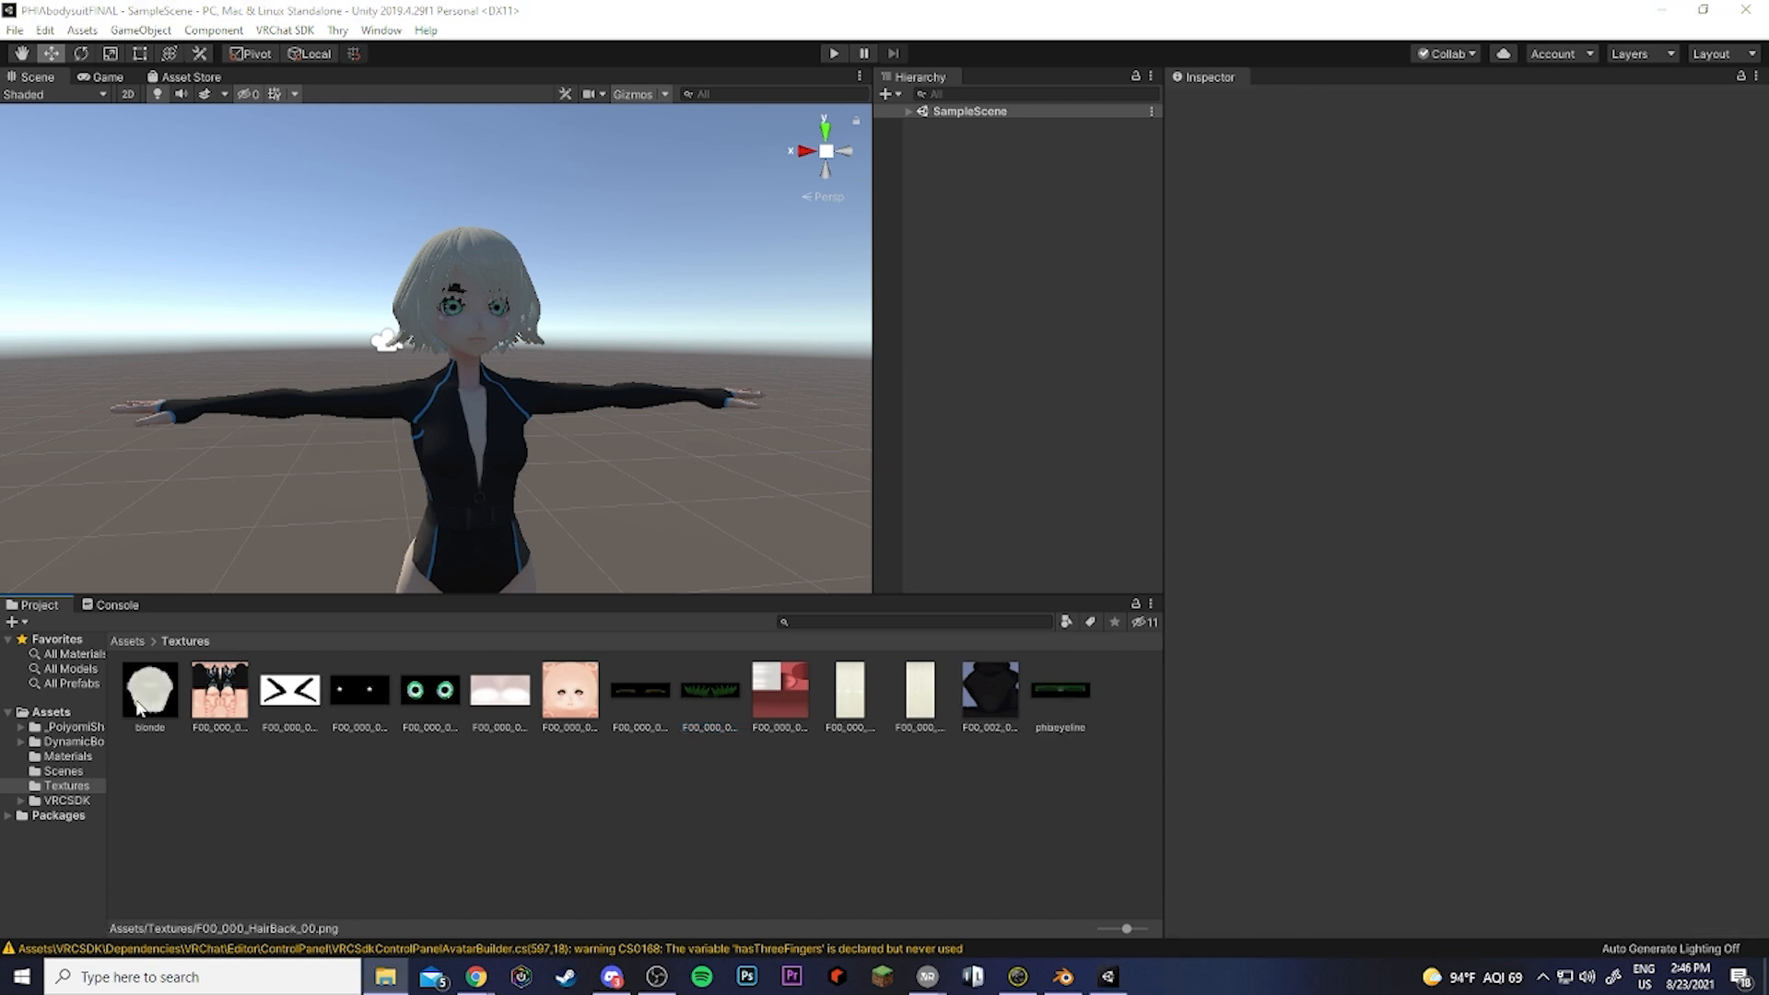
Enable Alpha Is Transparency for the blonde texture and apply the import settings.
click(150, 690)
click(1426, 236)
click(1745, 487)
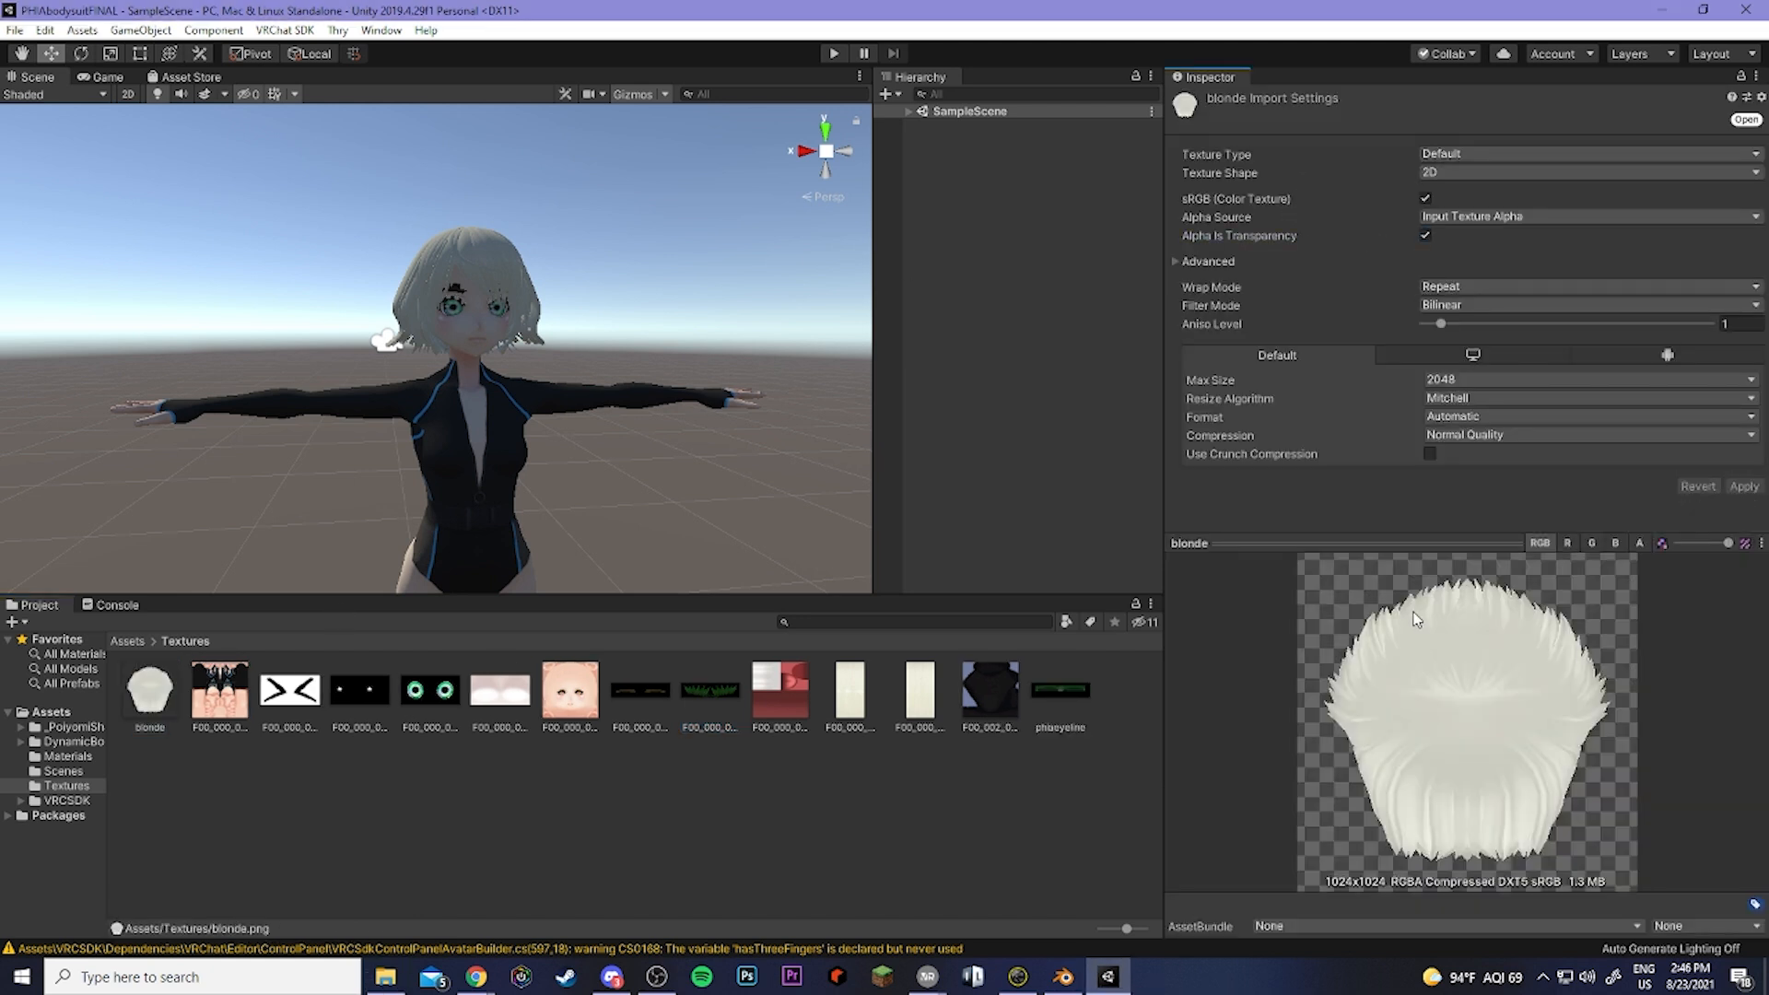
Assign the blonde texture as the albedo map of the HairBack material.
click(59, 757)
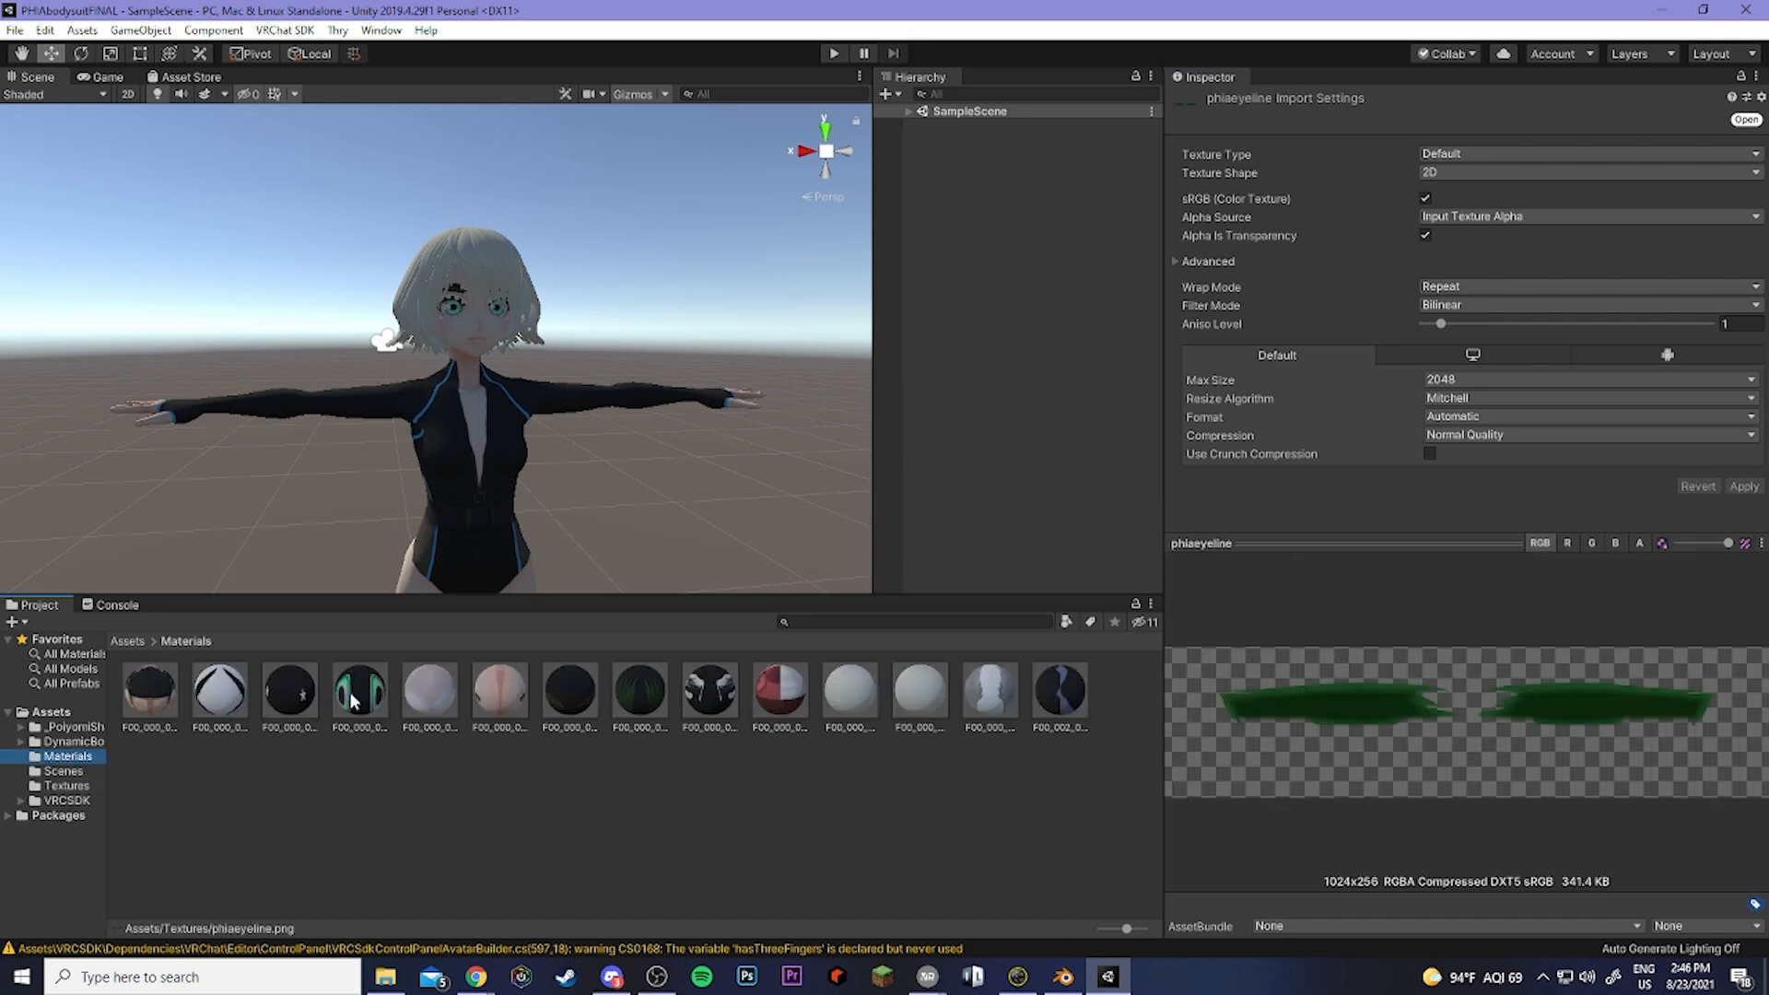
click(995, 691)
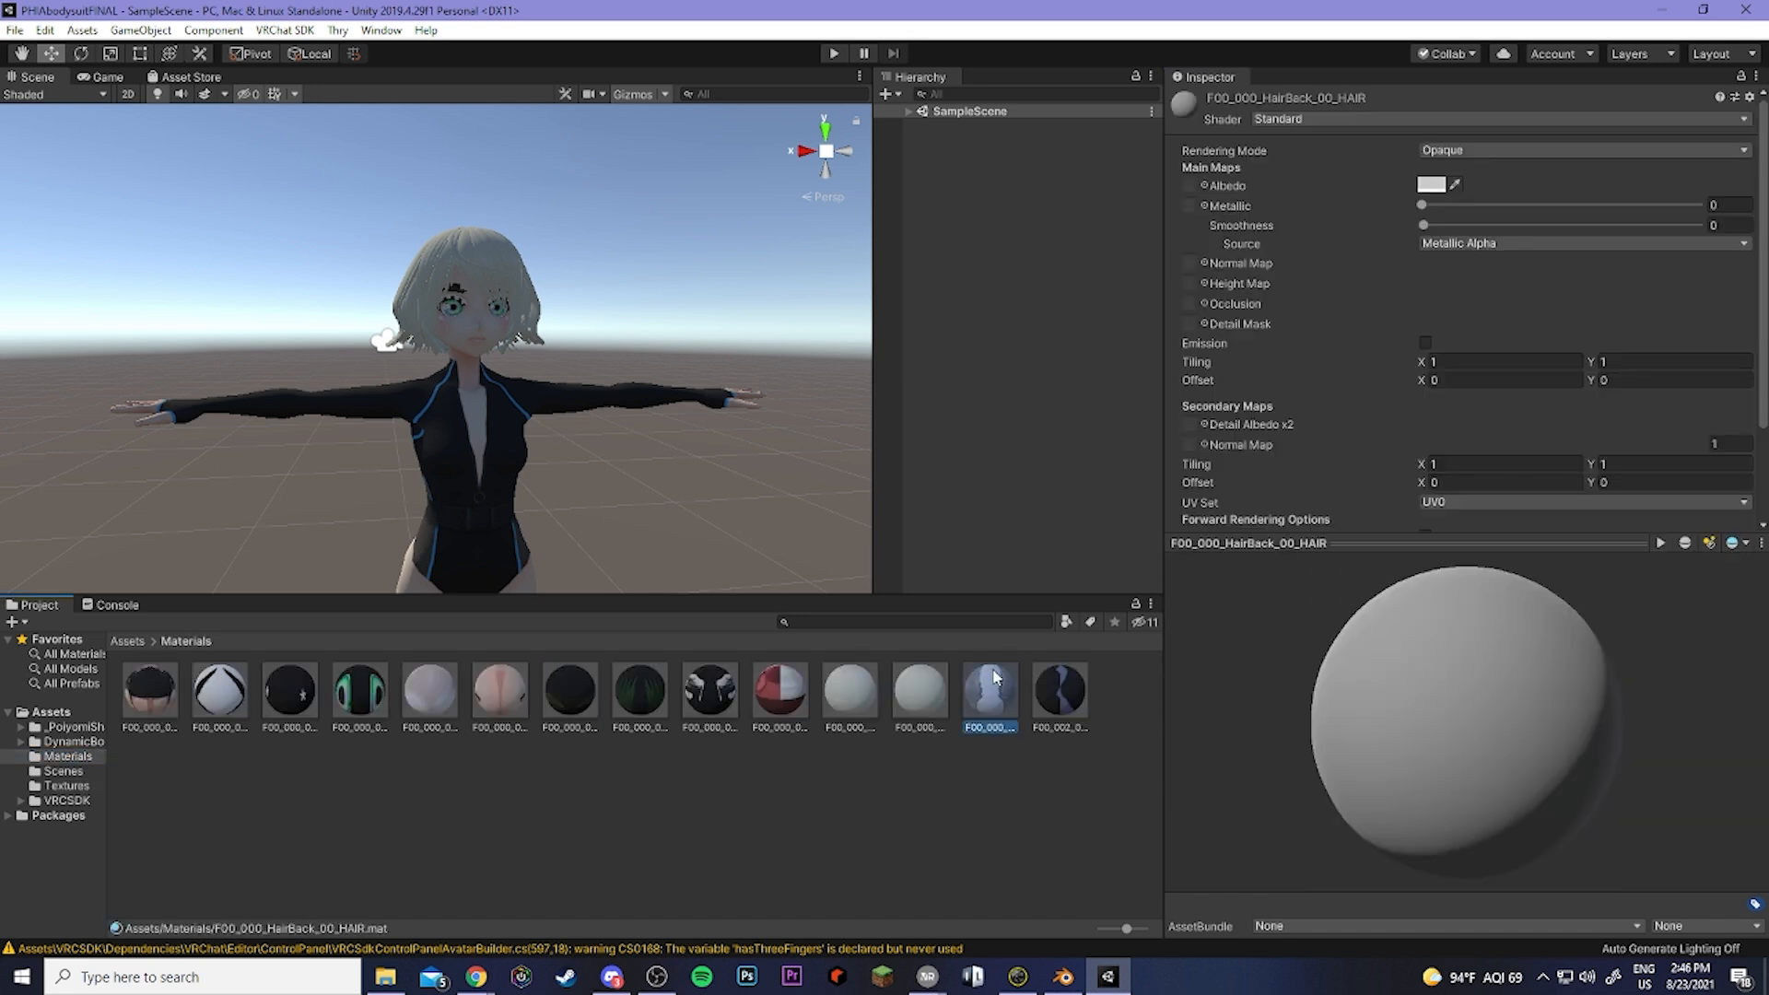
click(59, 786)
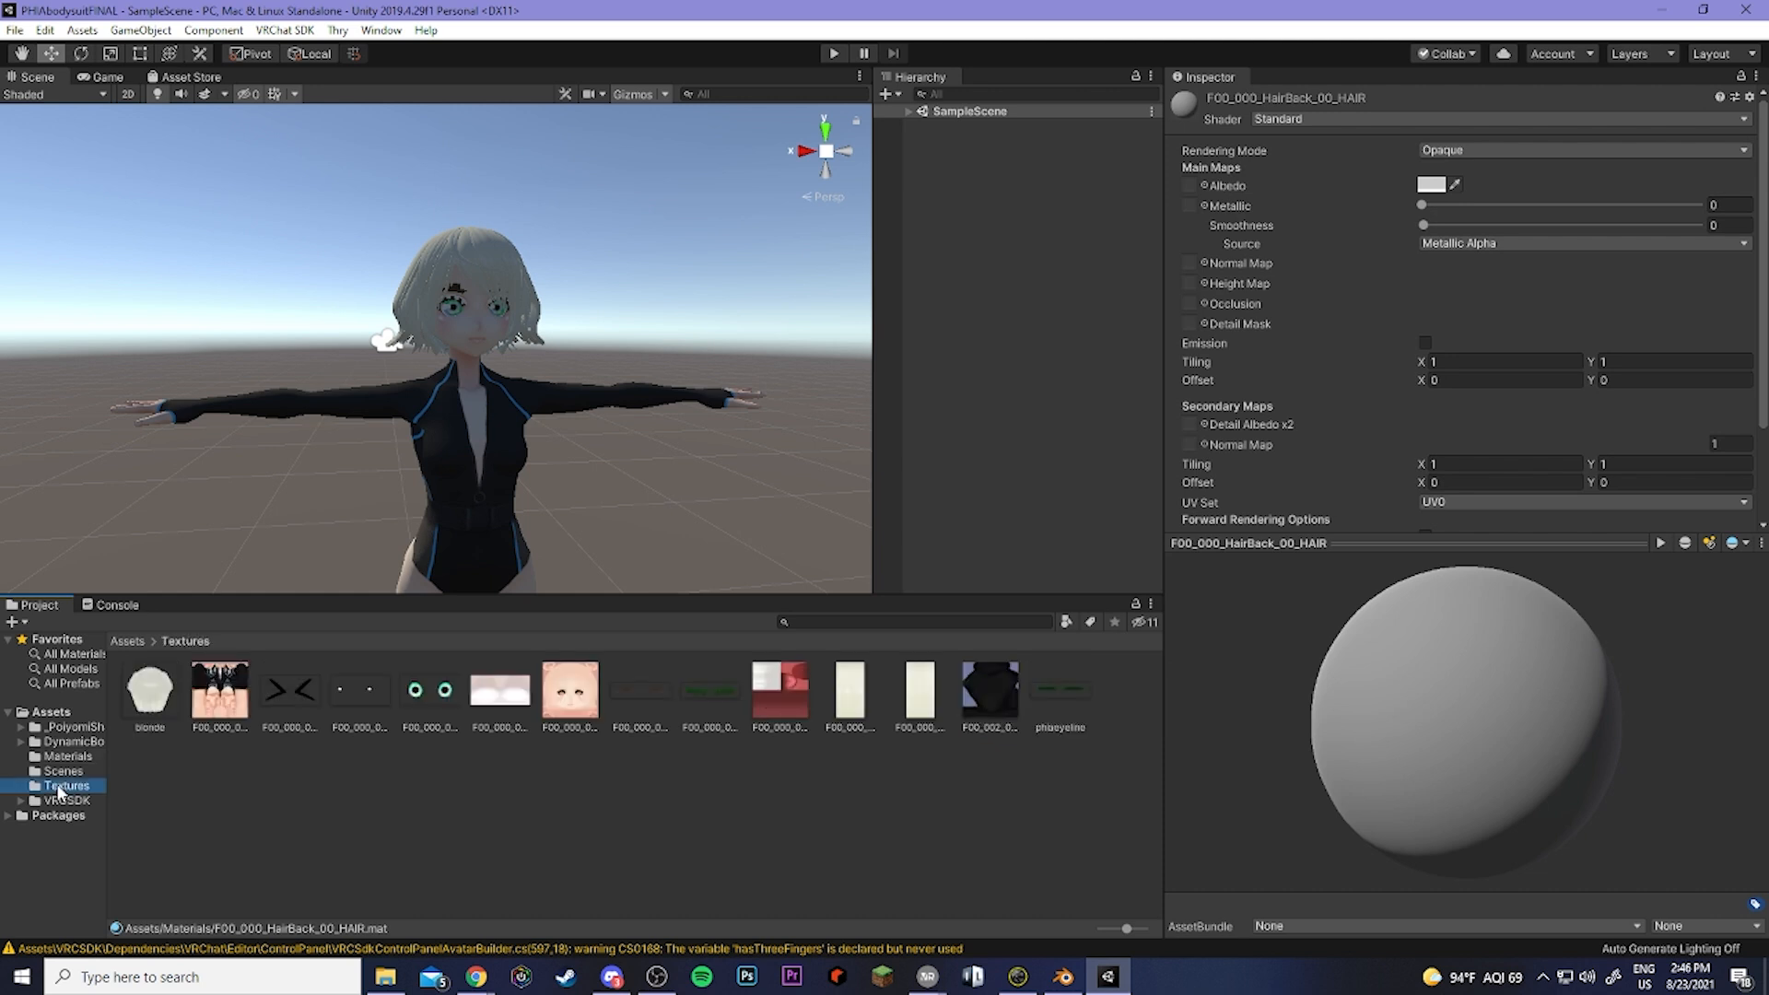
drag(1356, 219, 1190, 187)
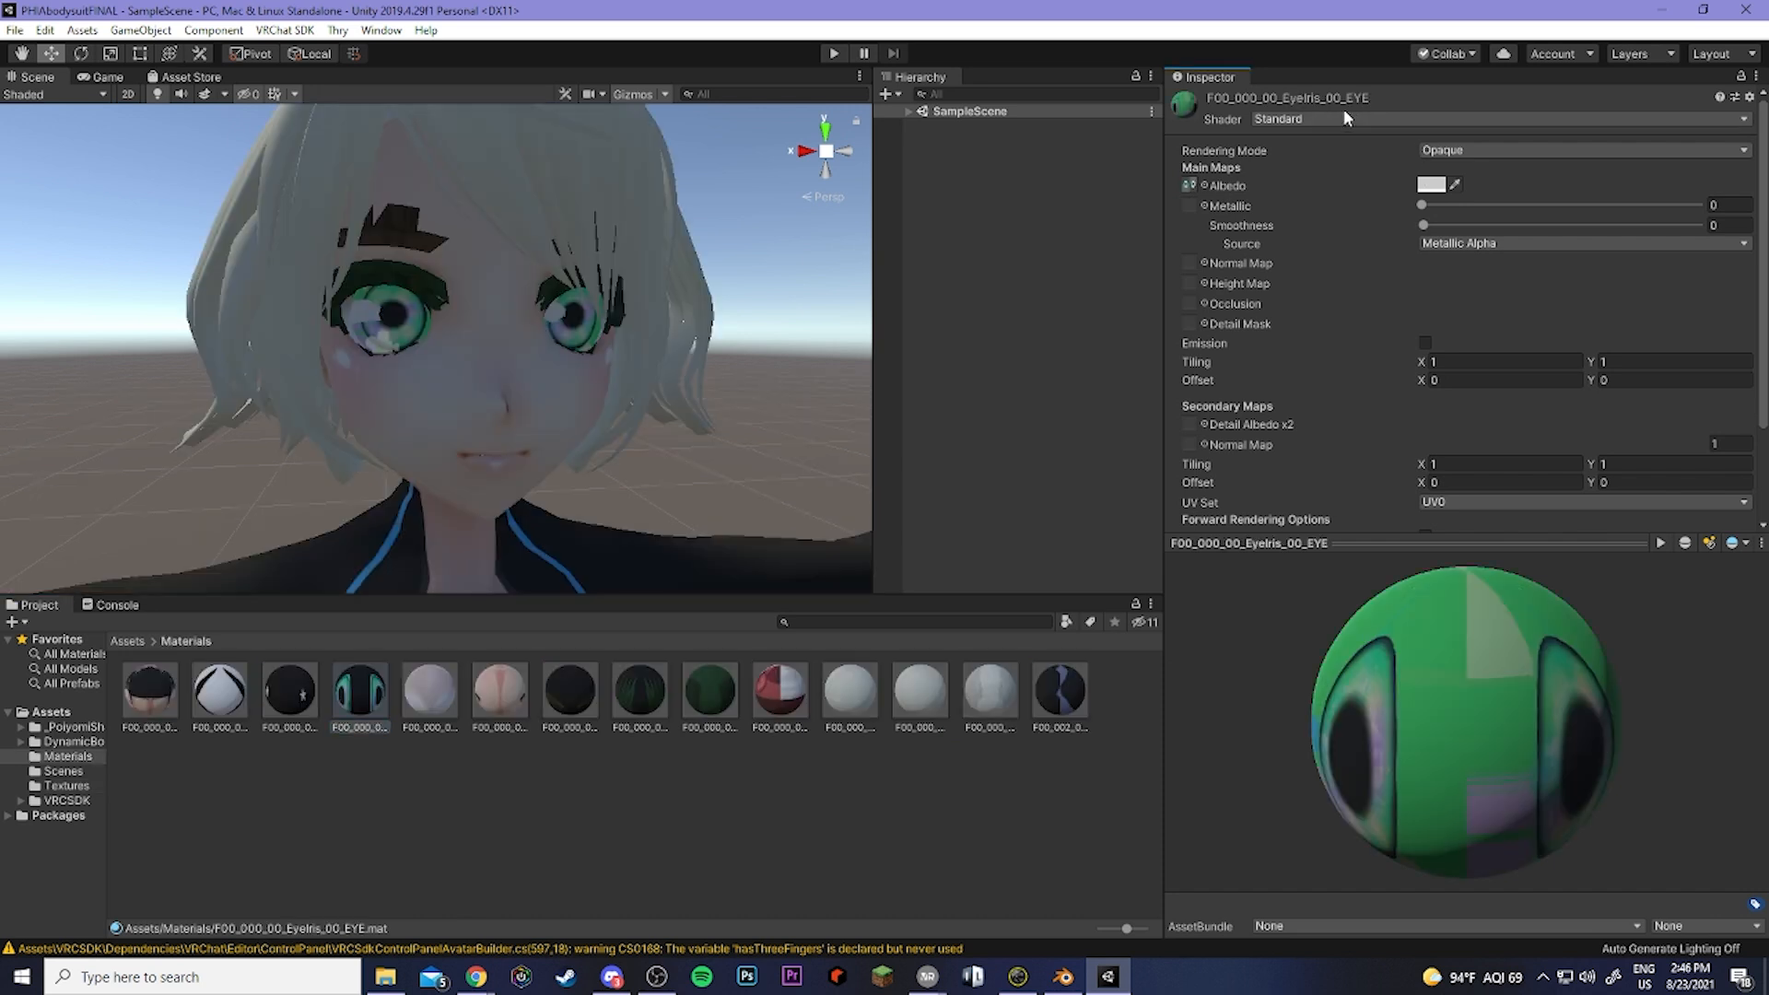
Change the EyeIris material's shader to Poiyomi Toon Transparent.
click(1342, 118)
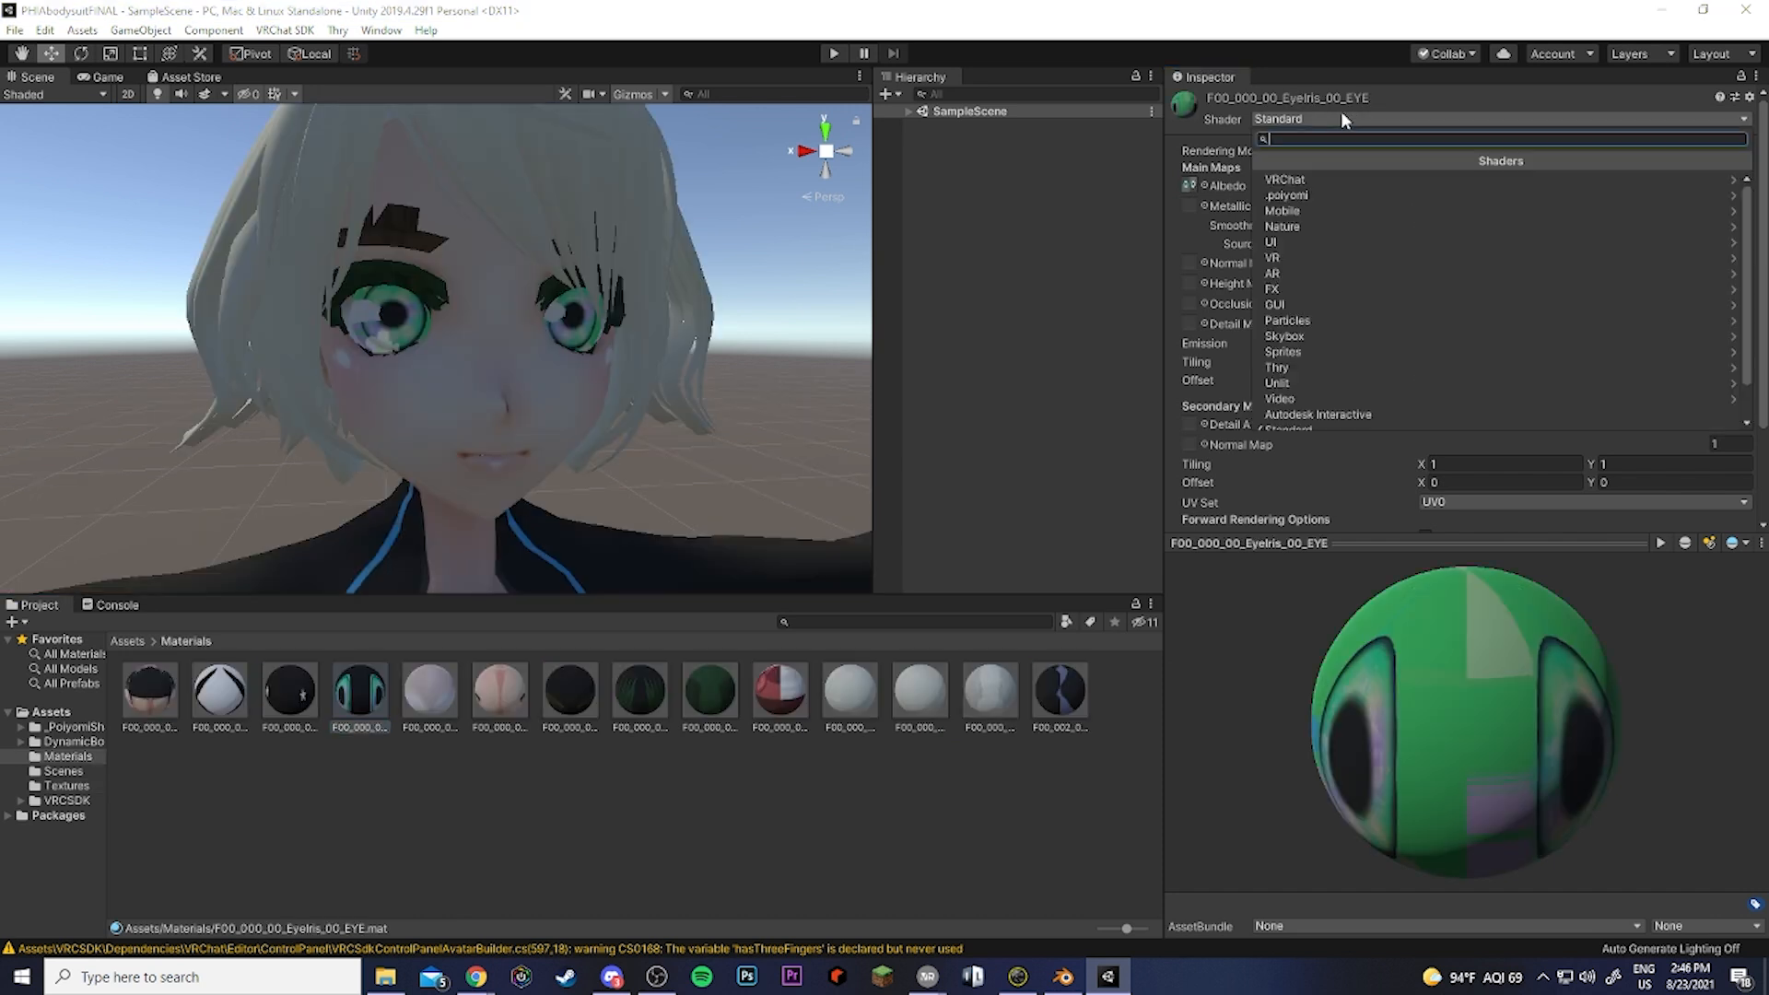
click(1320, 191)
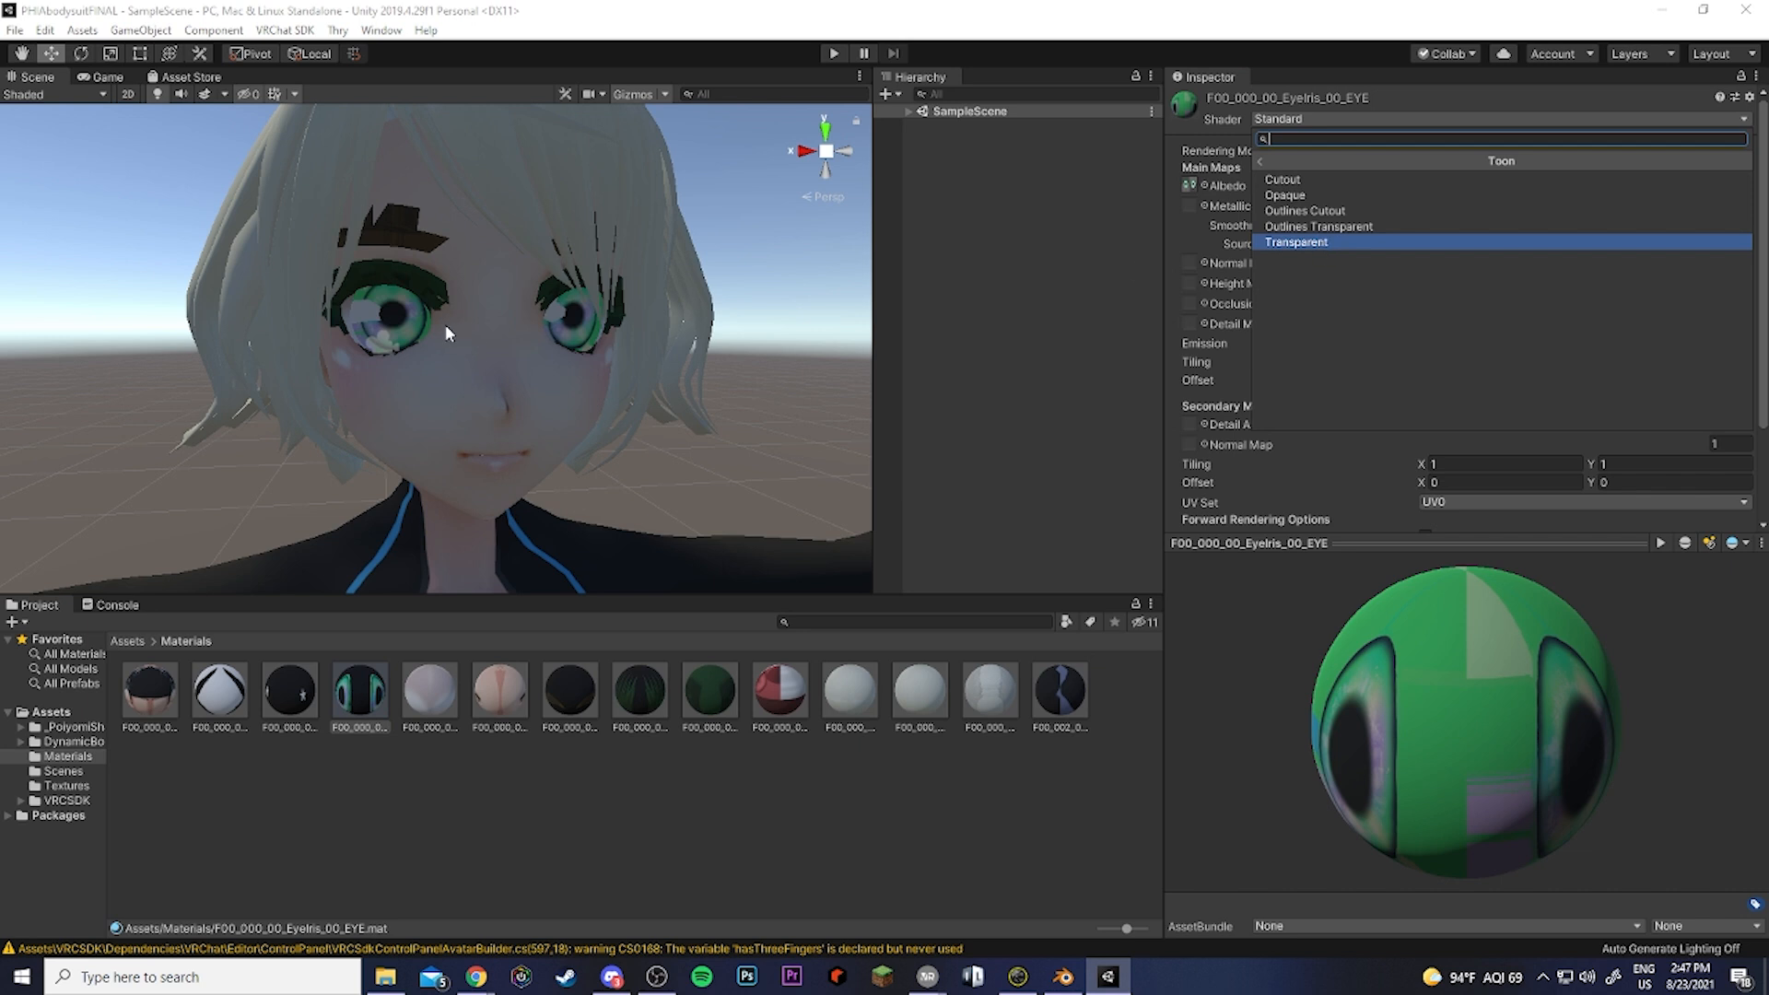
click(1310, 245)
Change the face skin material's shader to Poiyomi Toon Opaque.
click(499, 691)
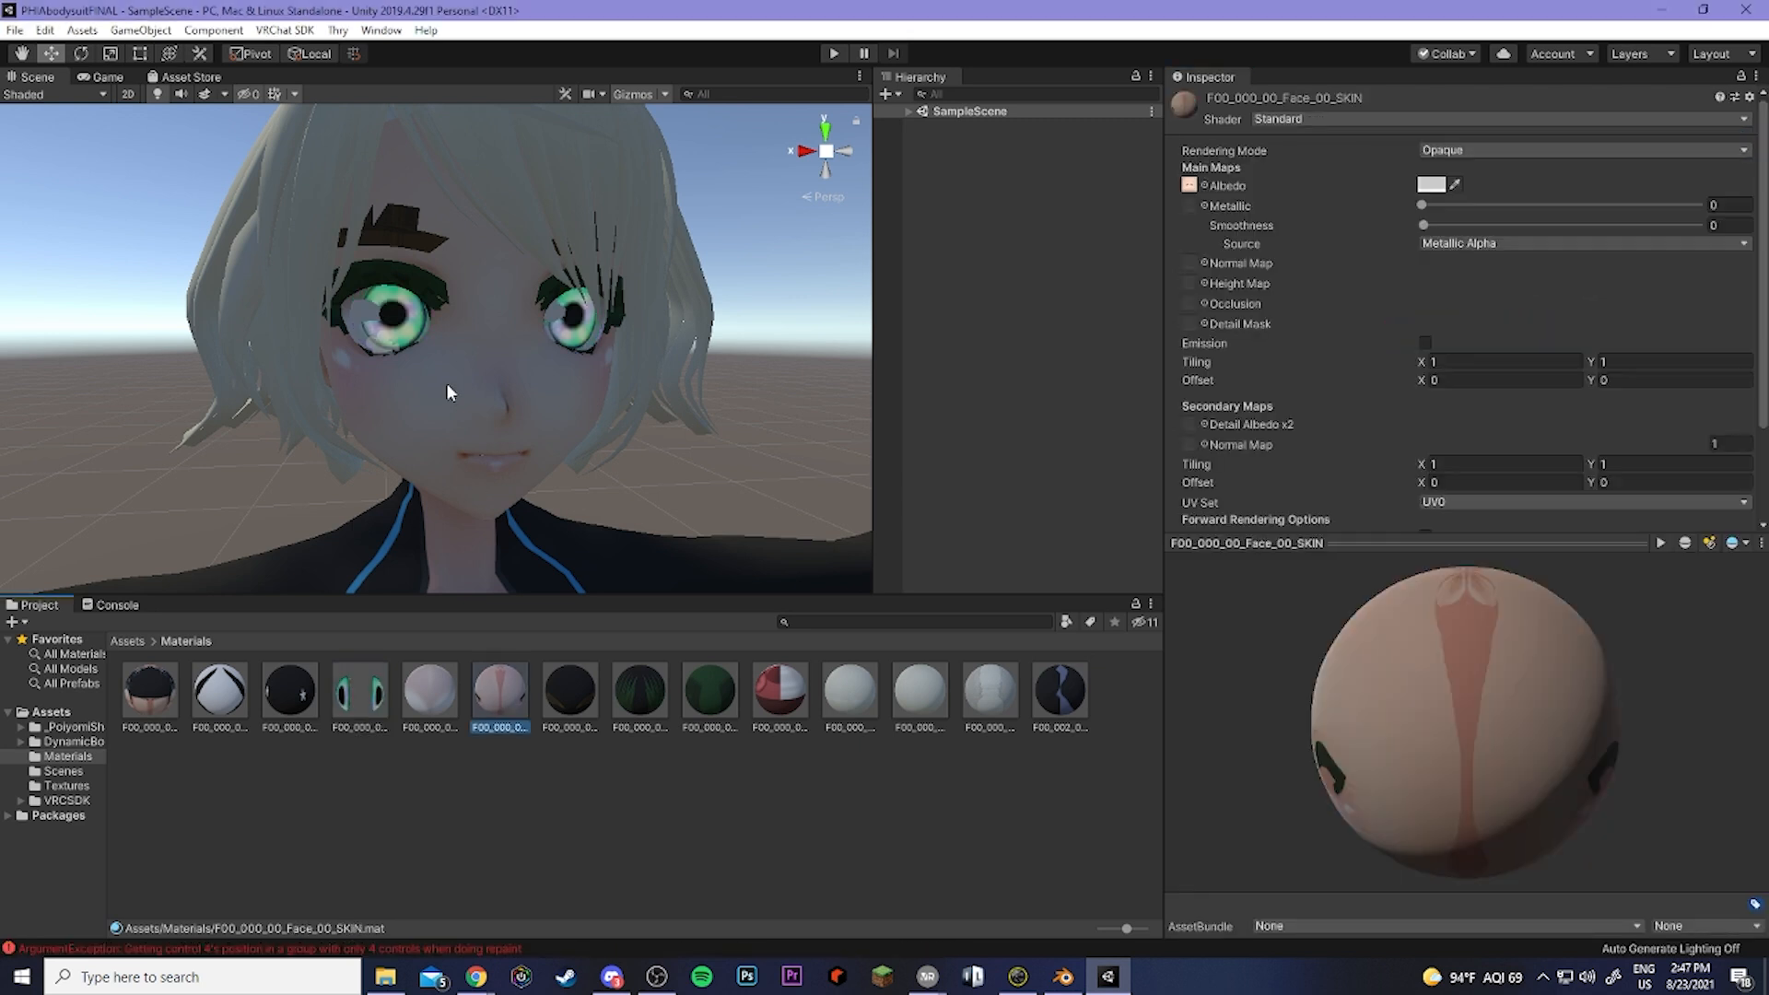
click(1325, 120)
click(1318, 196)
click(1318, 196)
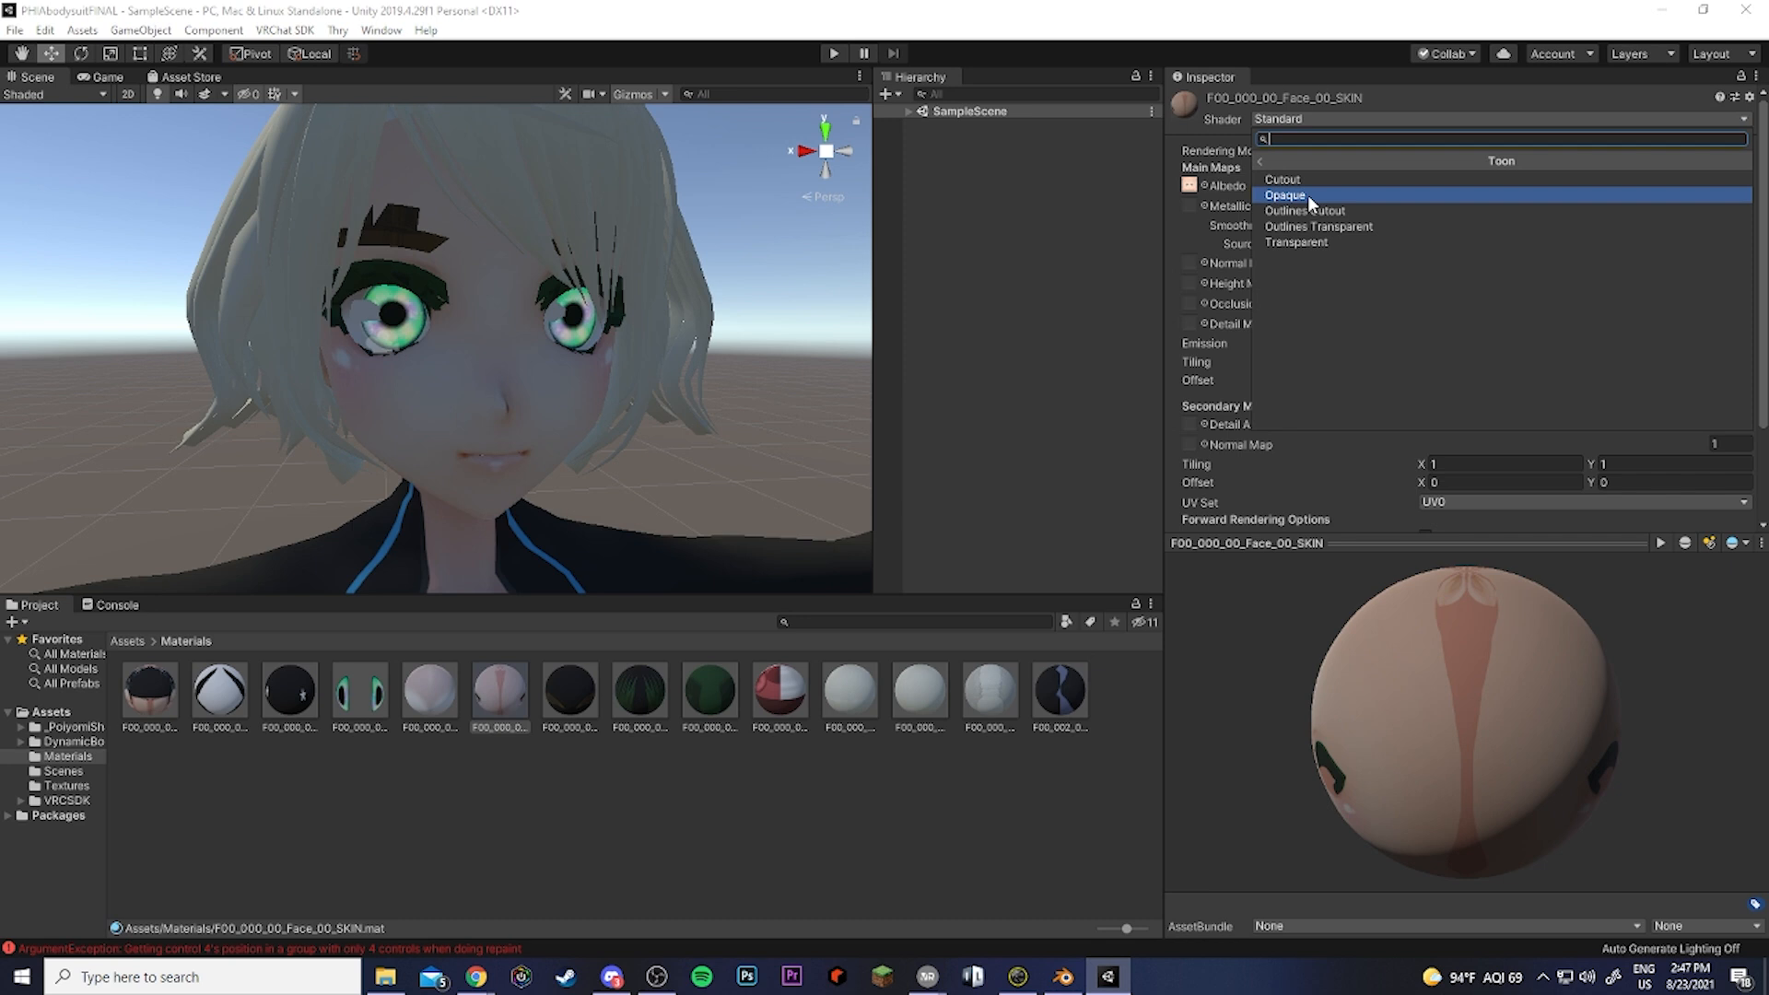
click(1308, 195)
Open the Color & Alpha setting of the EyeExtra material and close the color picker.
click(212, 691)
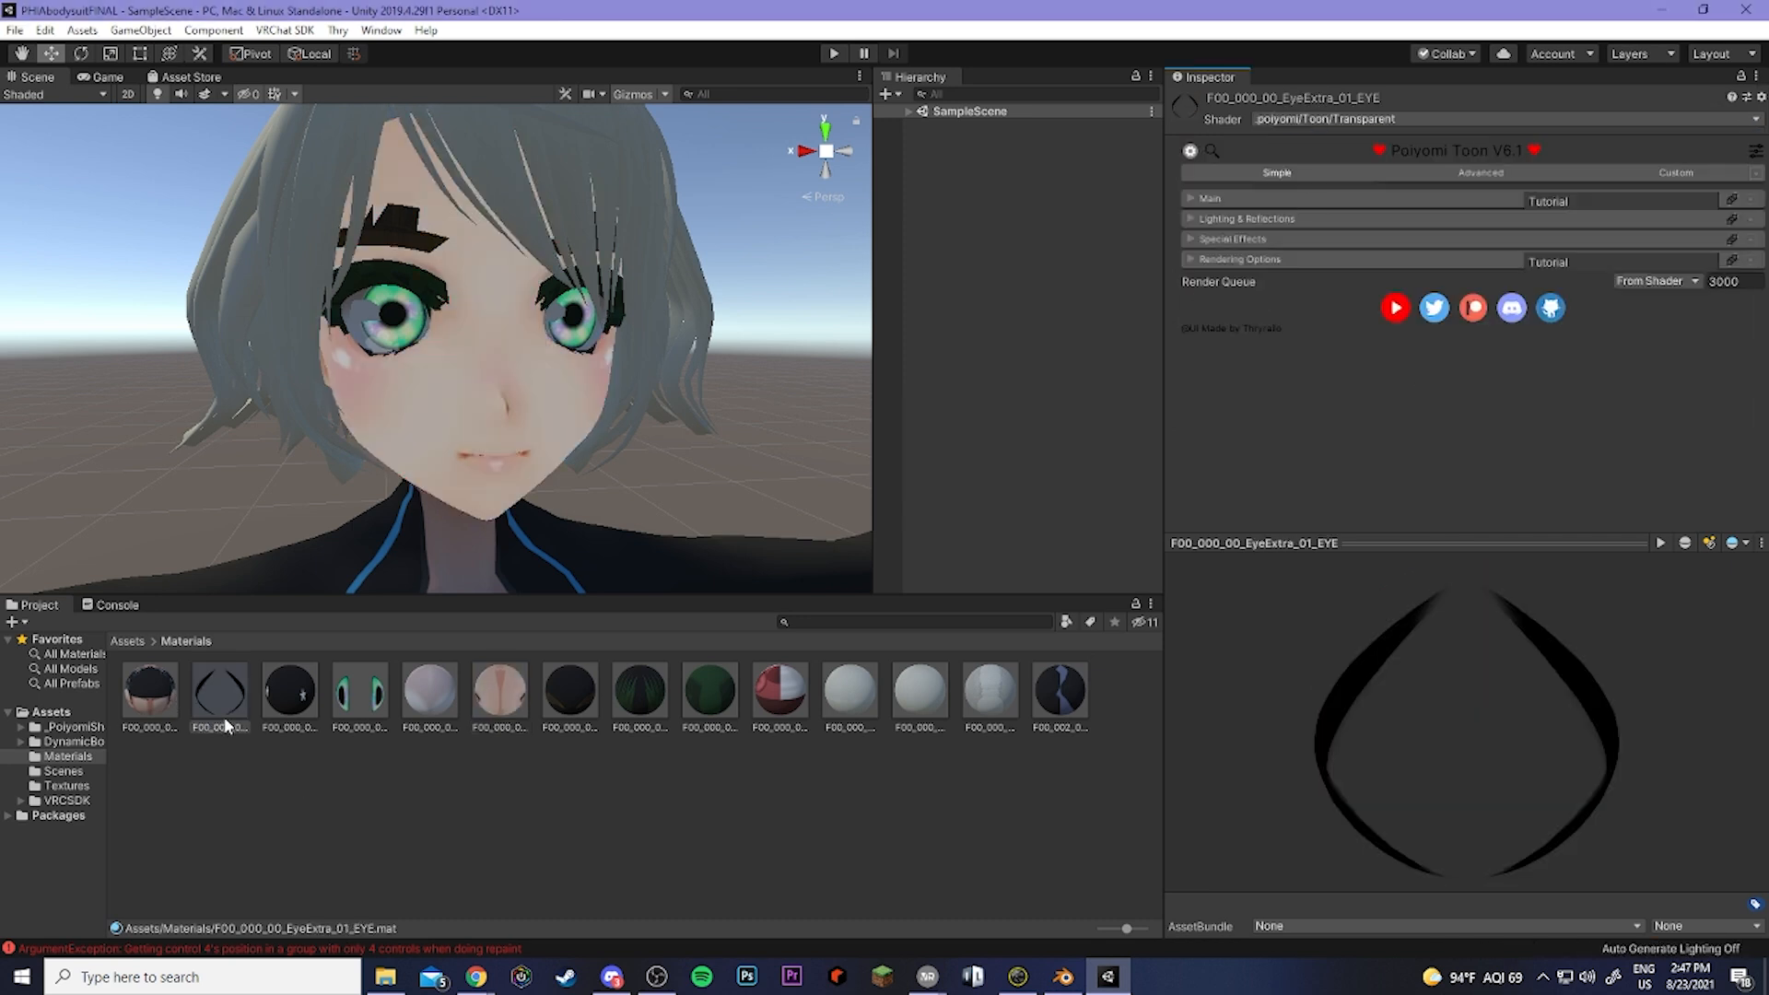
click(1194, 199)
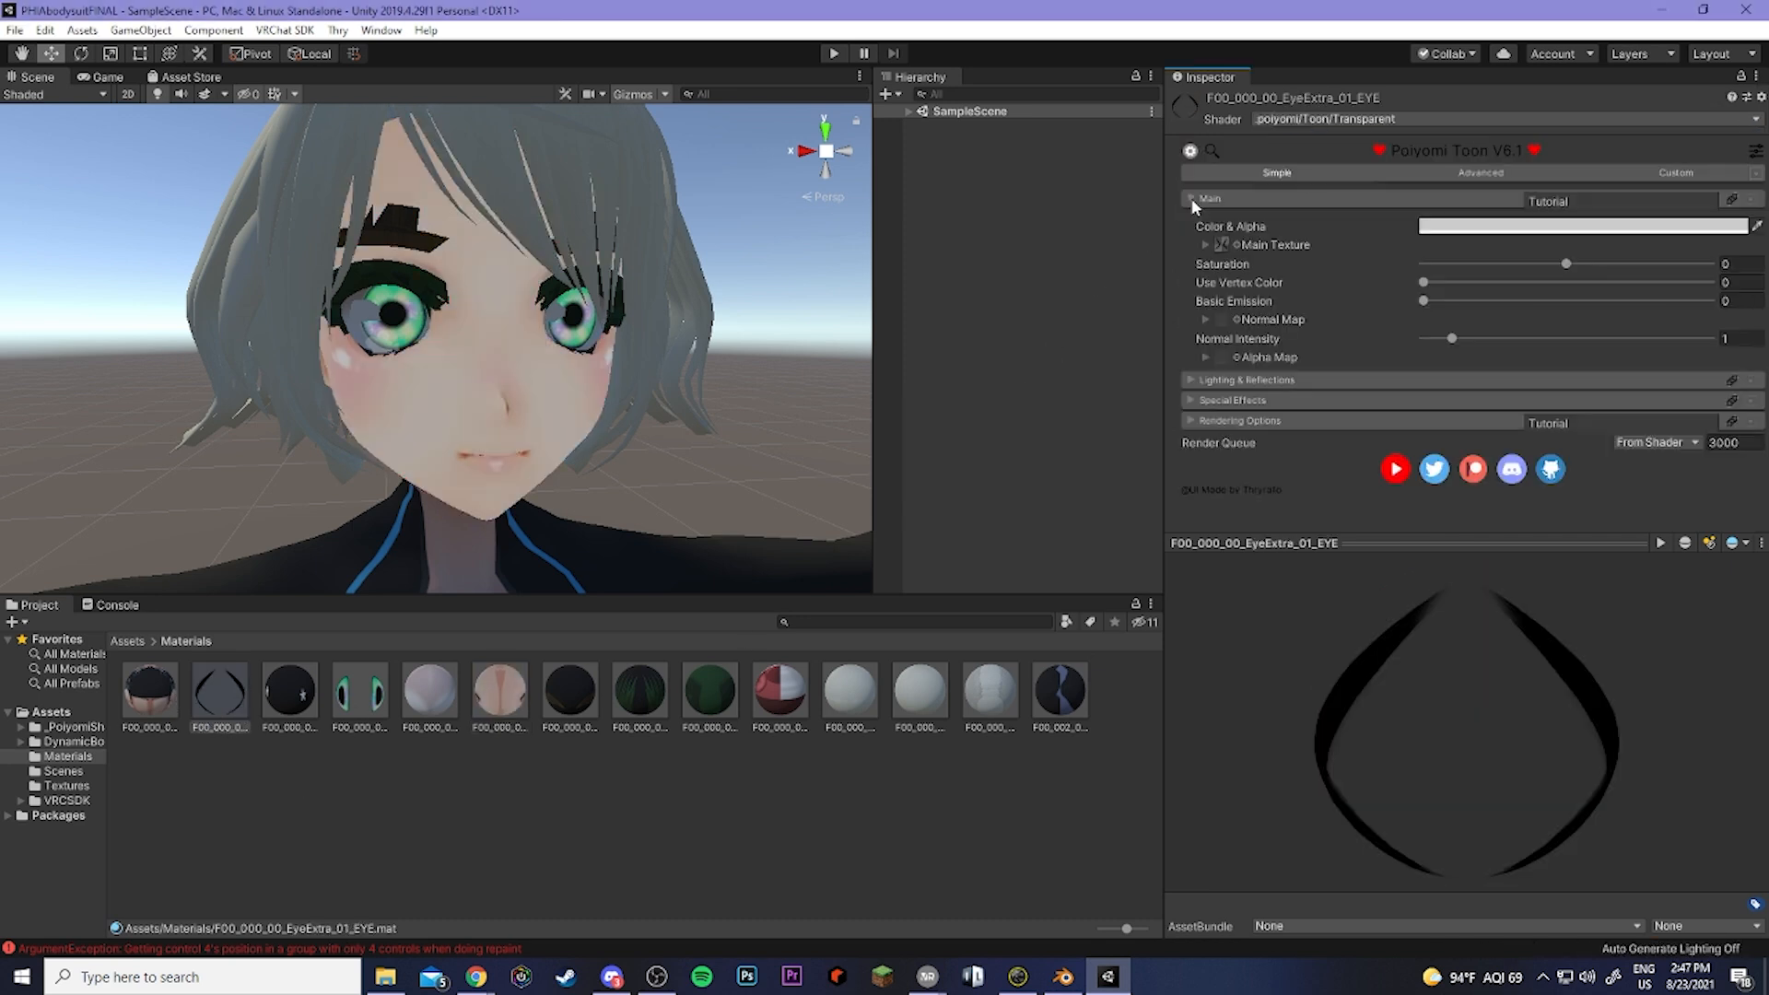
click(1742, 225)
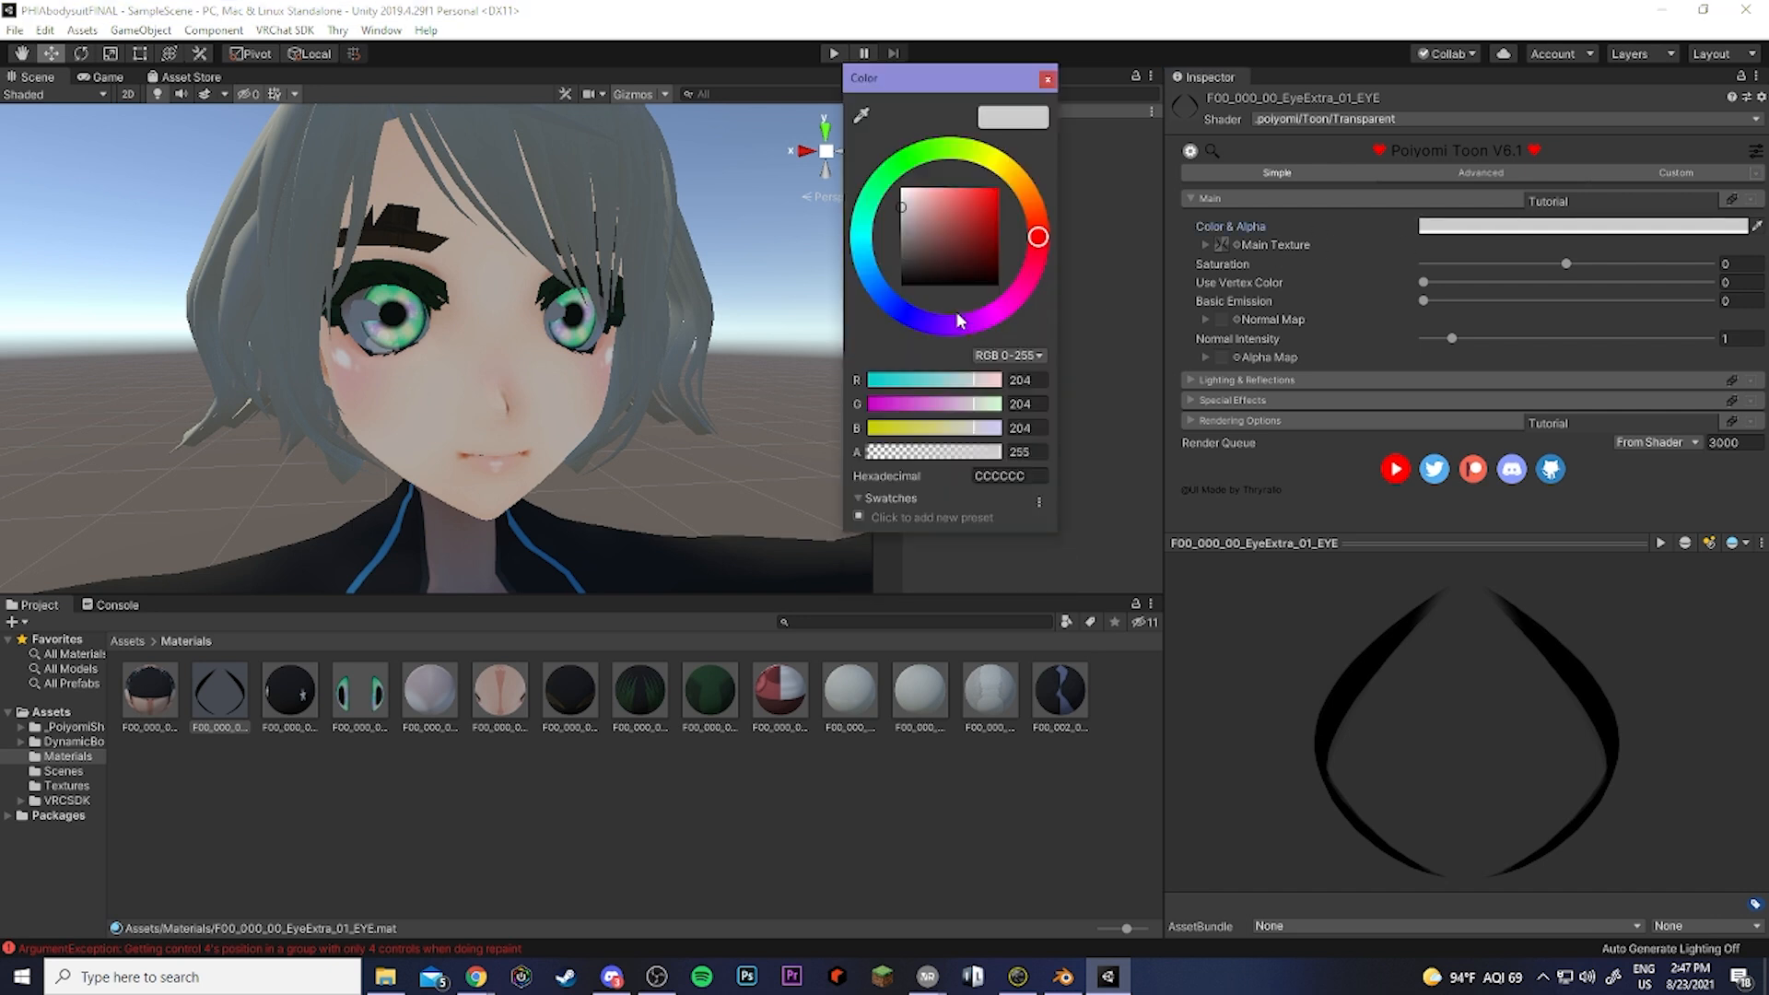
click(1047, 79)
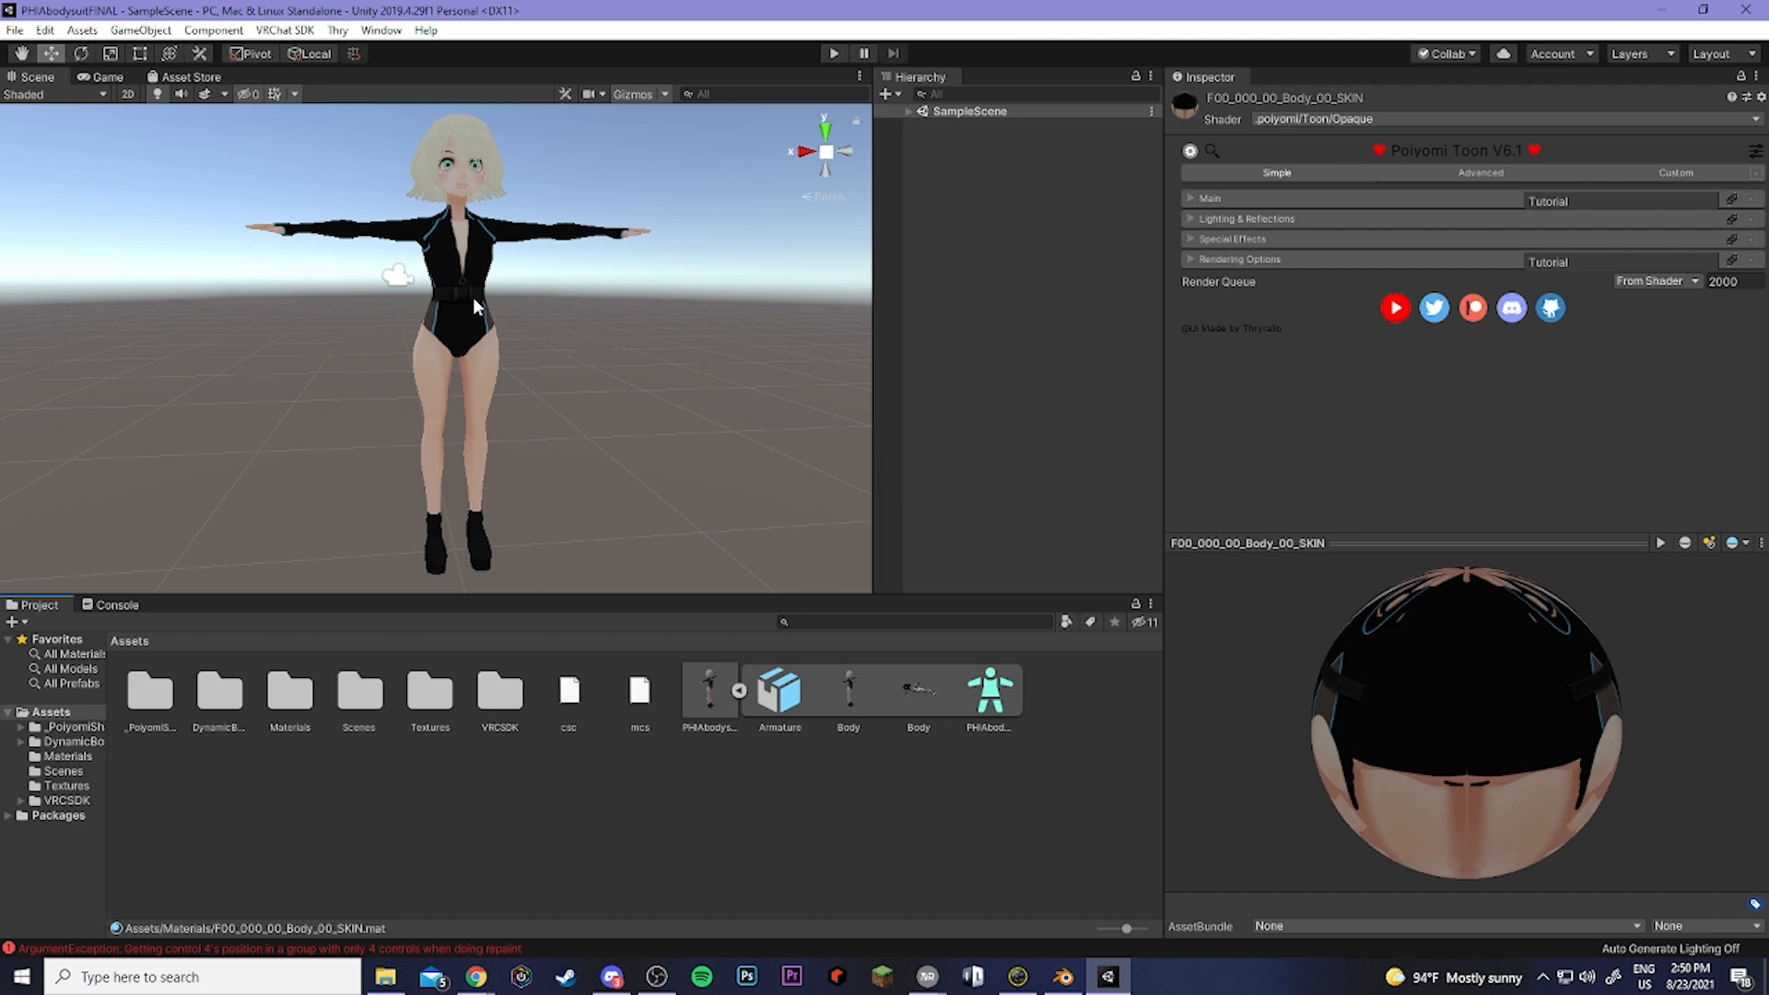
Expand PHIAbodysuitfinal in the scene hierarchy through Armature, Hips, Spine, Chest and Neck down to the bones inside Head.
click(909, 112)
click(966, 156)
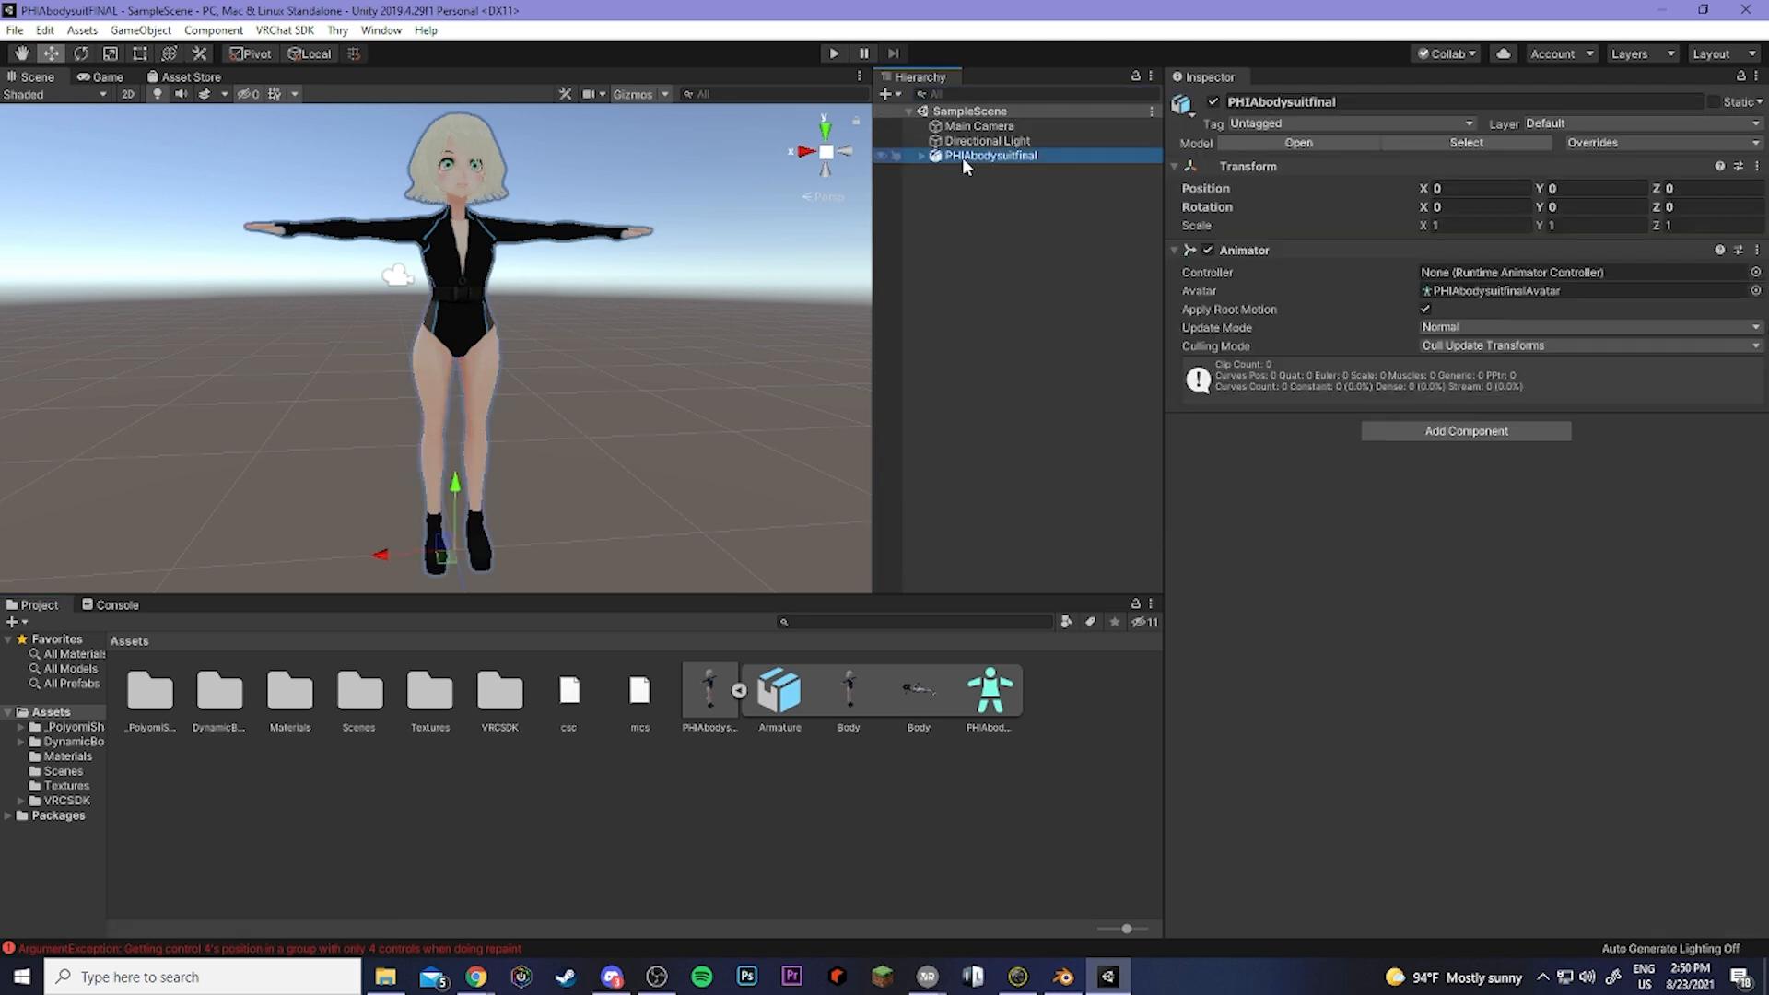
click(920, 156)
click(936, 171)
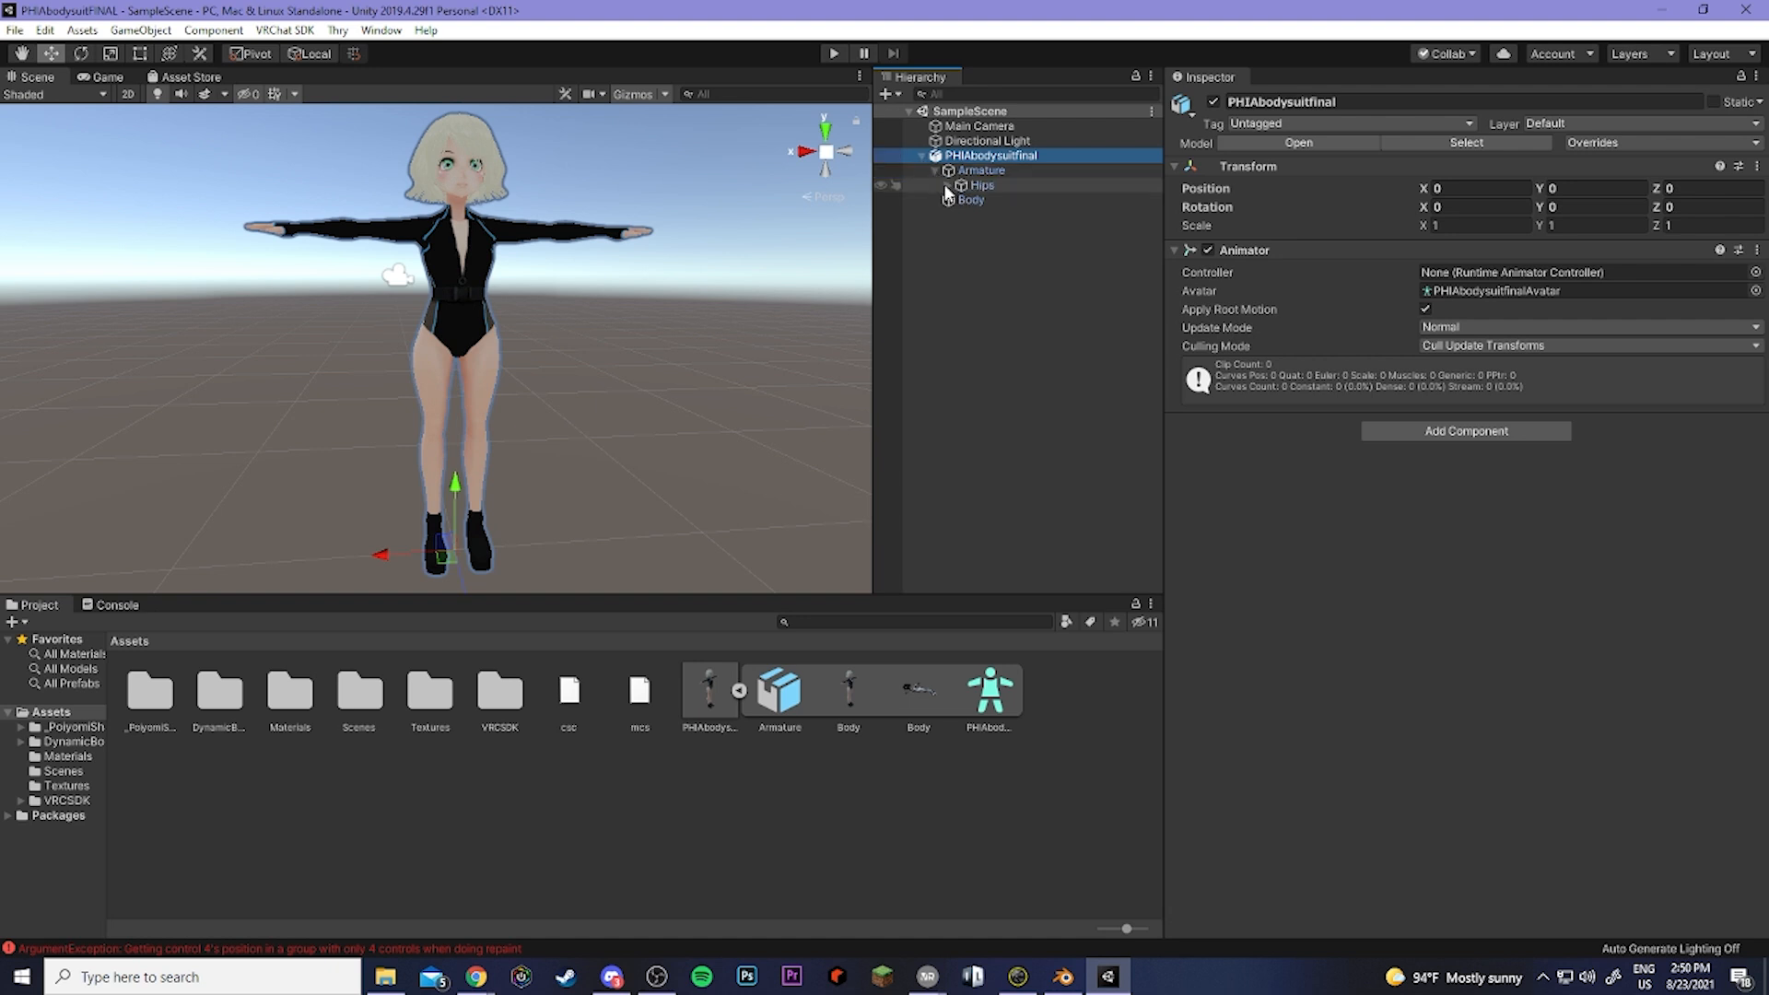
click(949, 185)
click(961, 229)
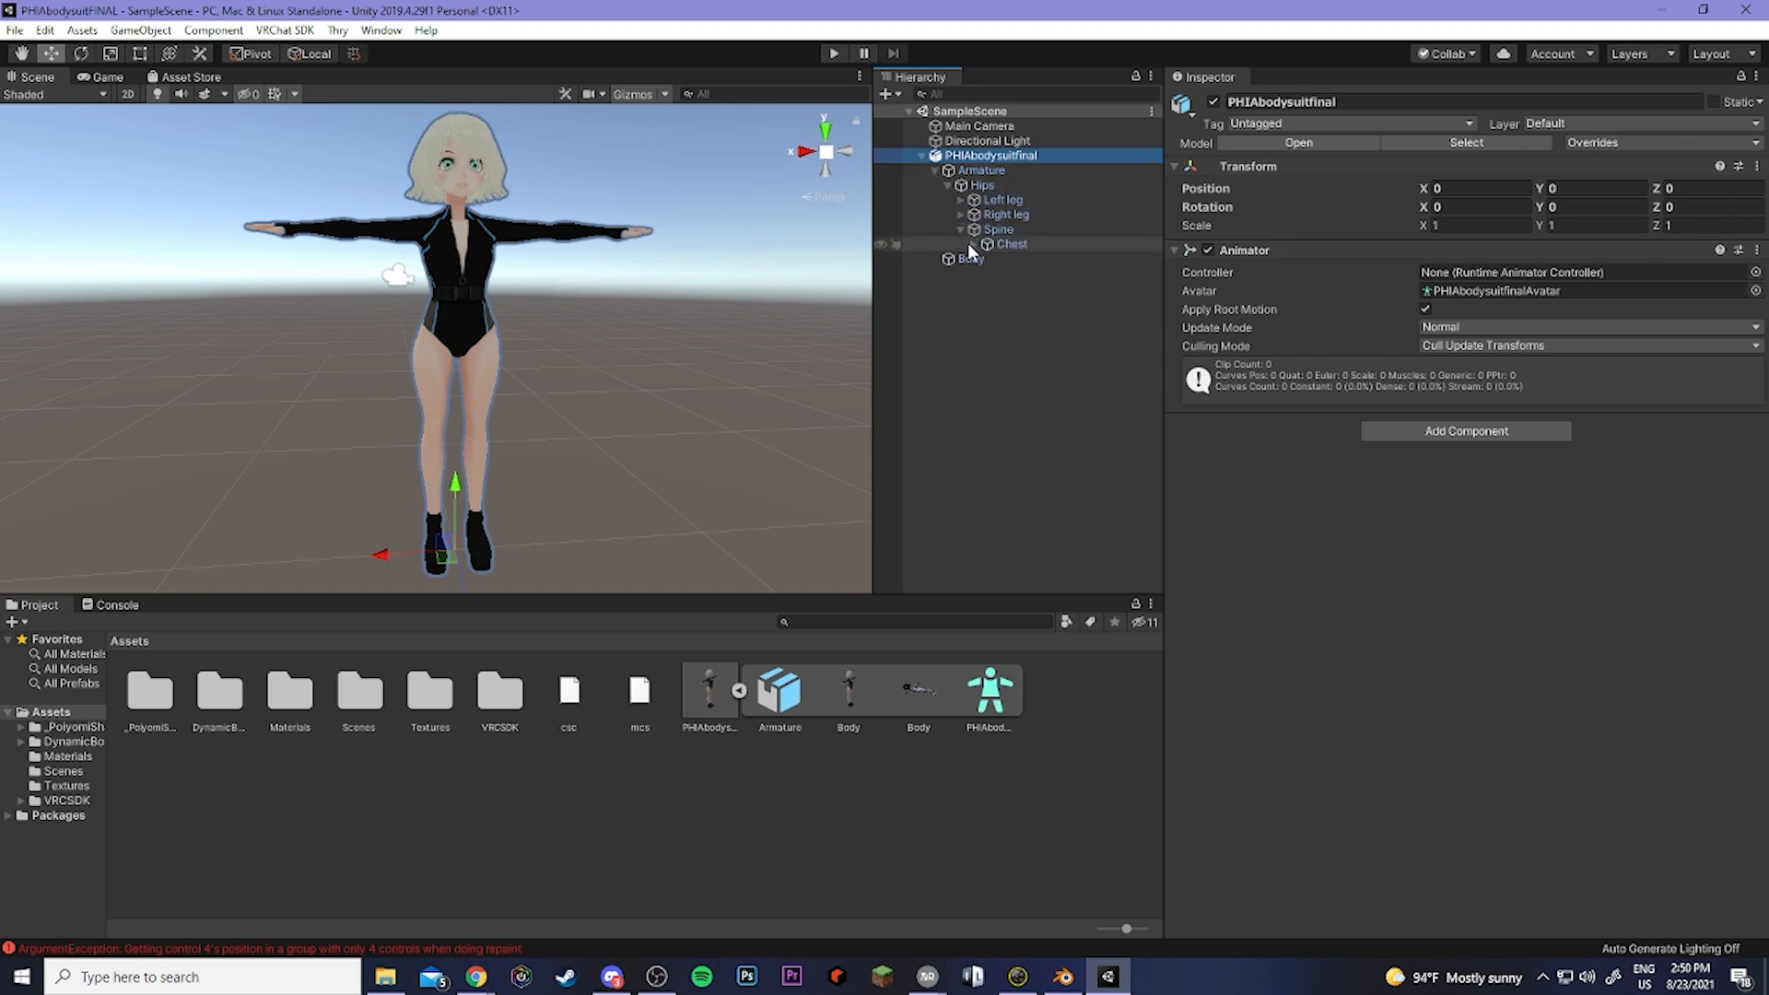
click(974, 244)
click(987, 304)
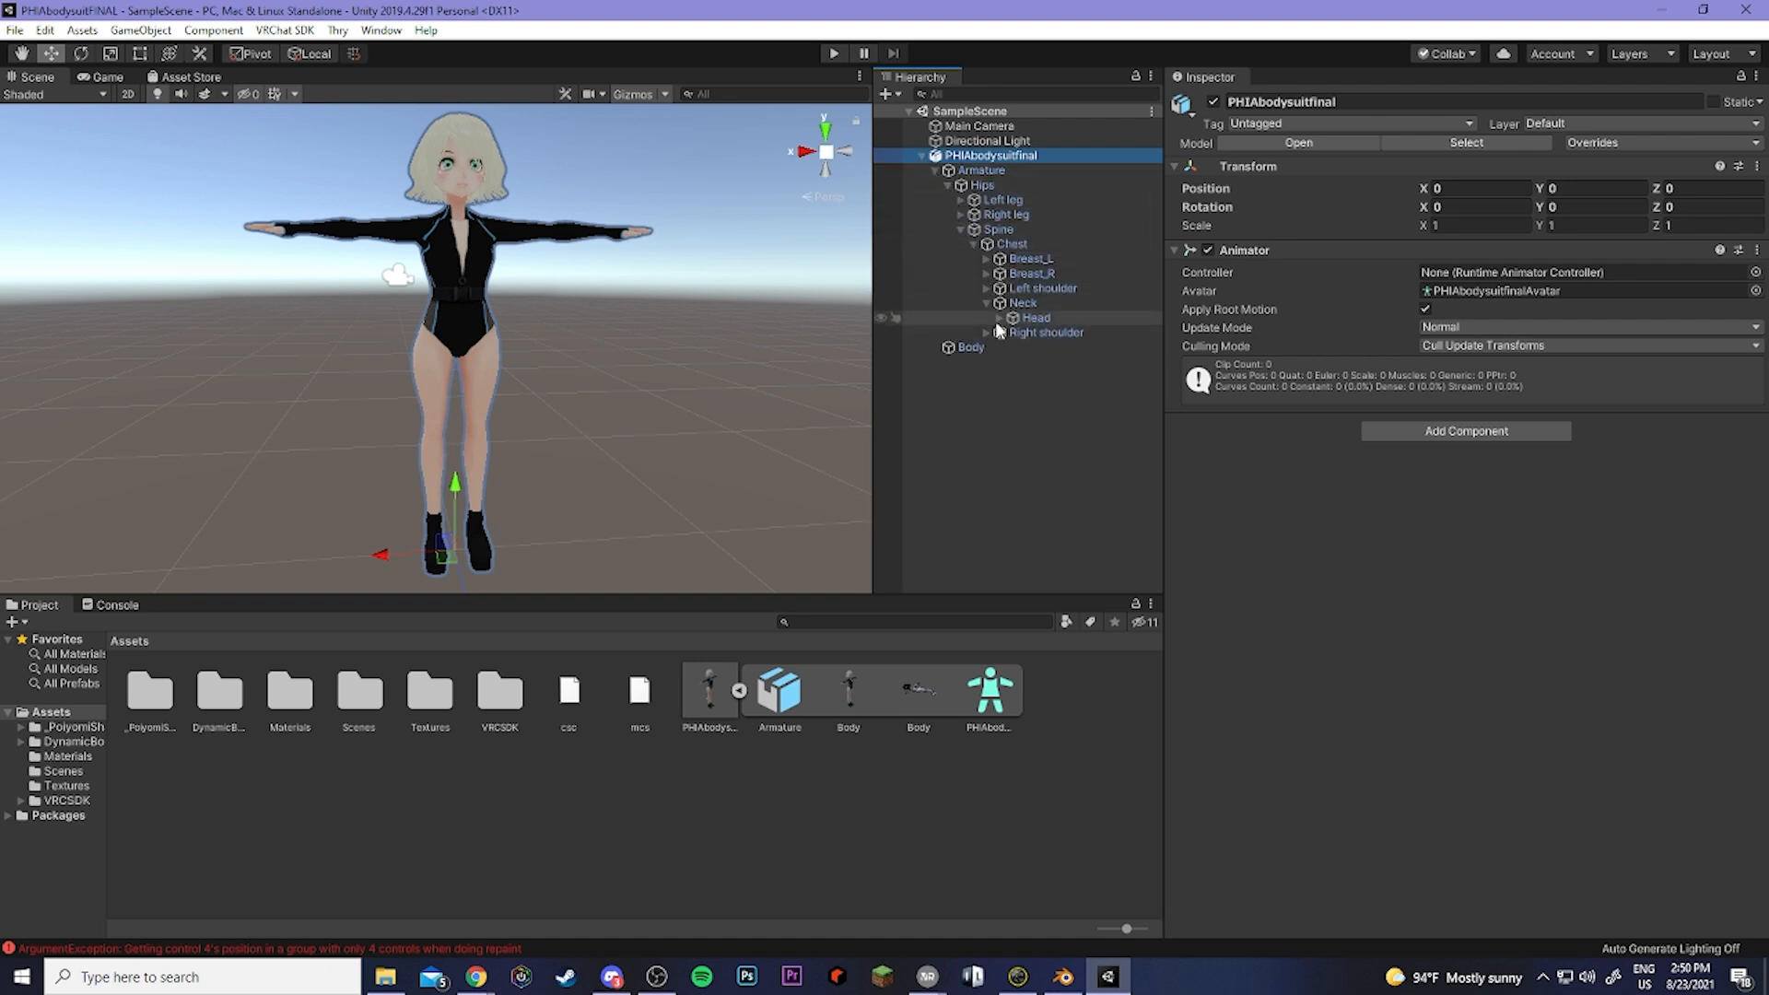
click(1000, 318)
Expand the last hair joint under Head, HairJoint_fa56786c, and select its child HairJoint_5407afc1.
scroll(1058, 369, down, 5)
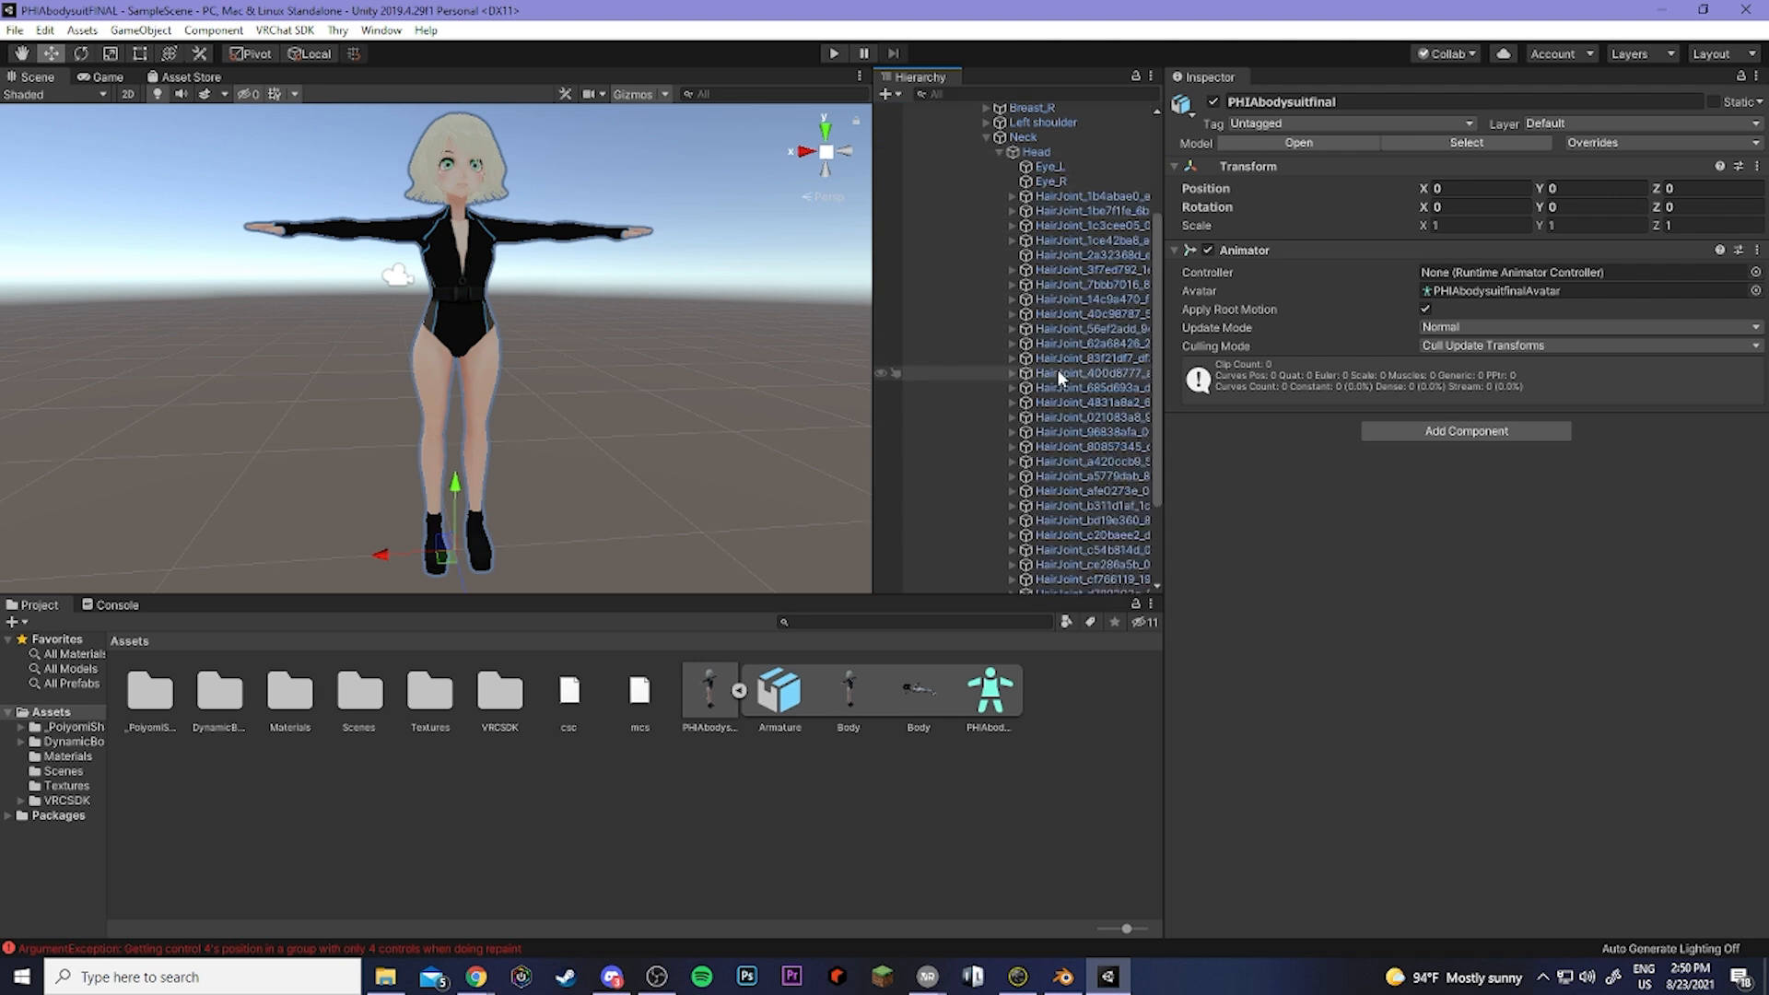
scroll(1091, 525, up, 3)
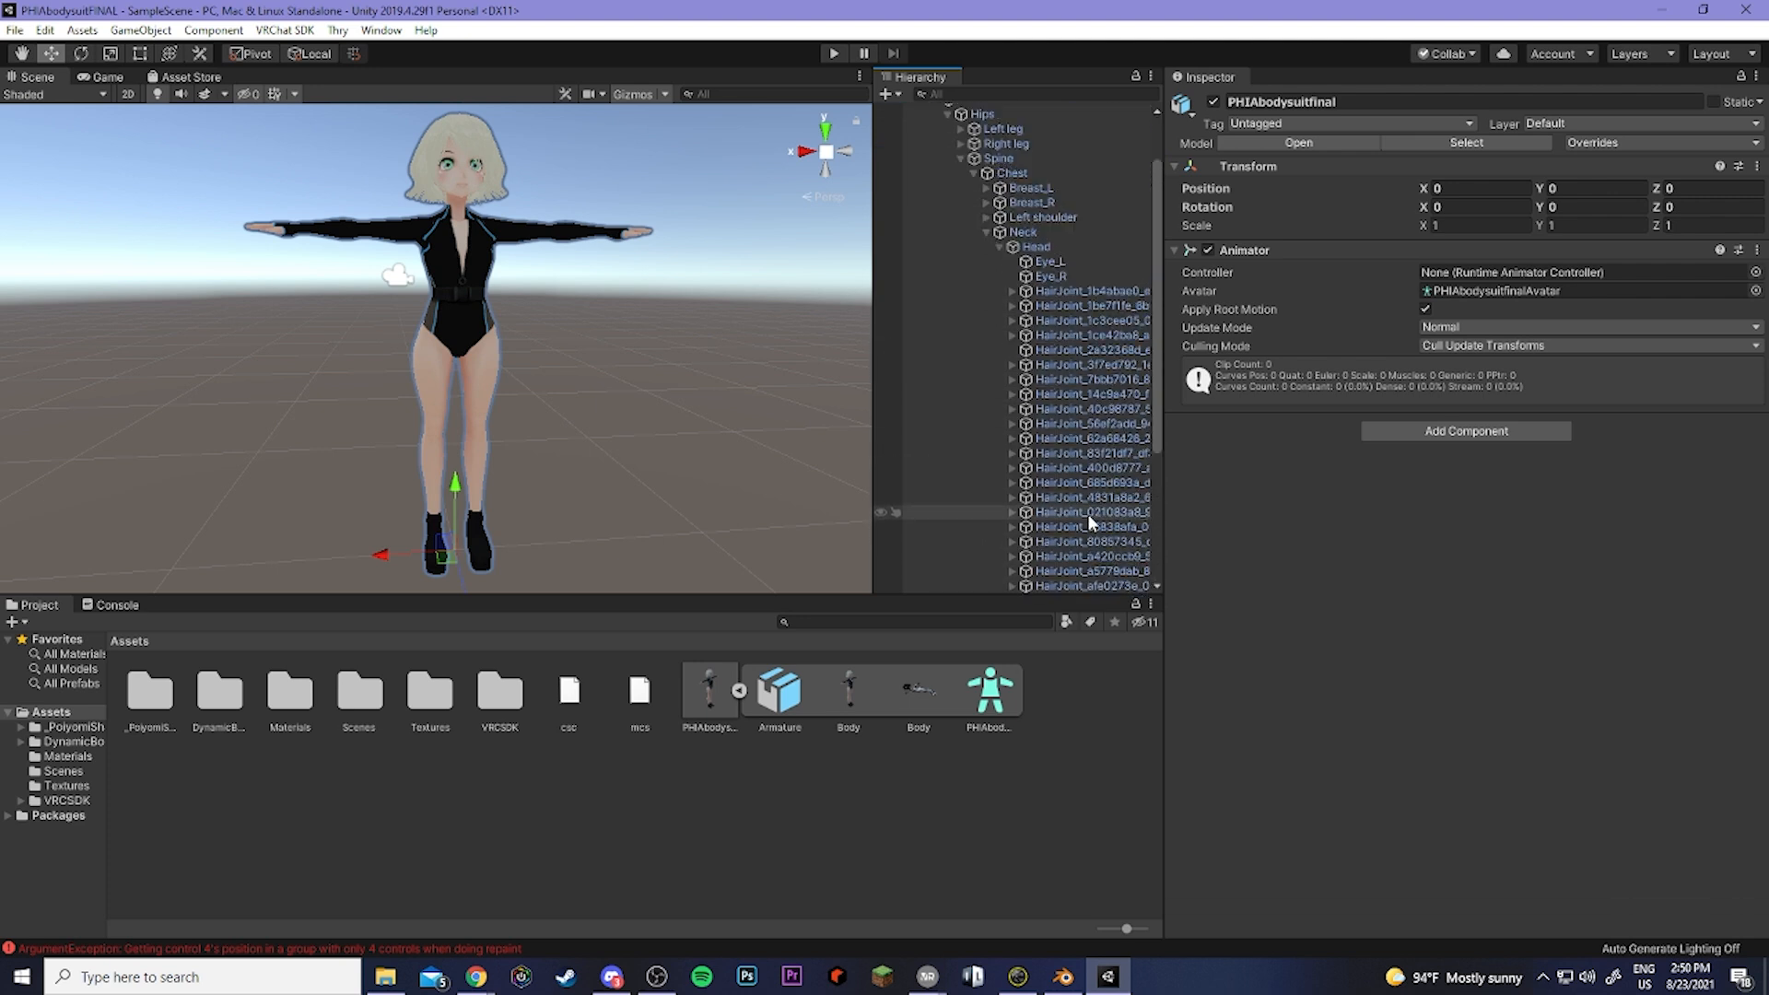
scroll(1087, 506, down, 2)
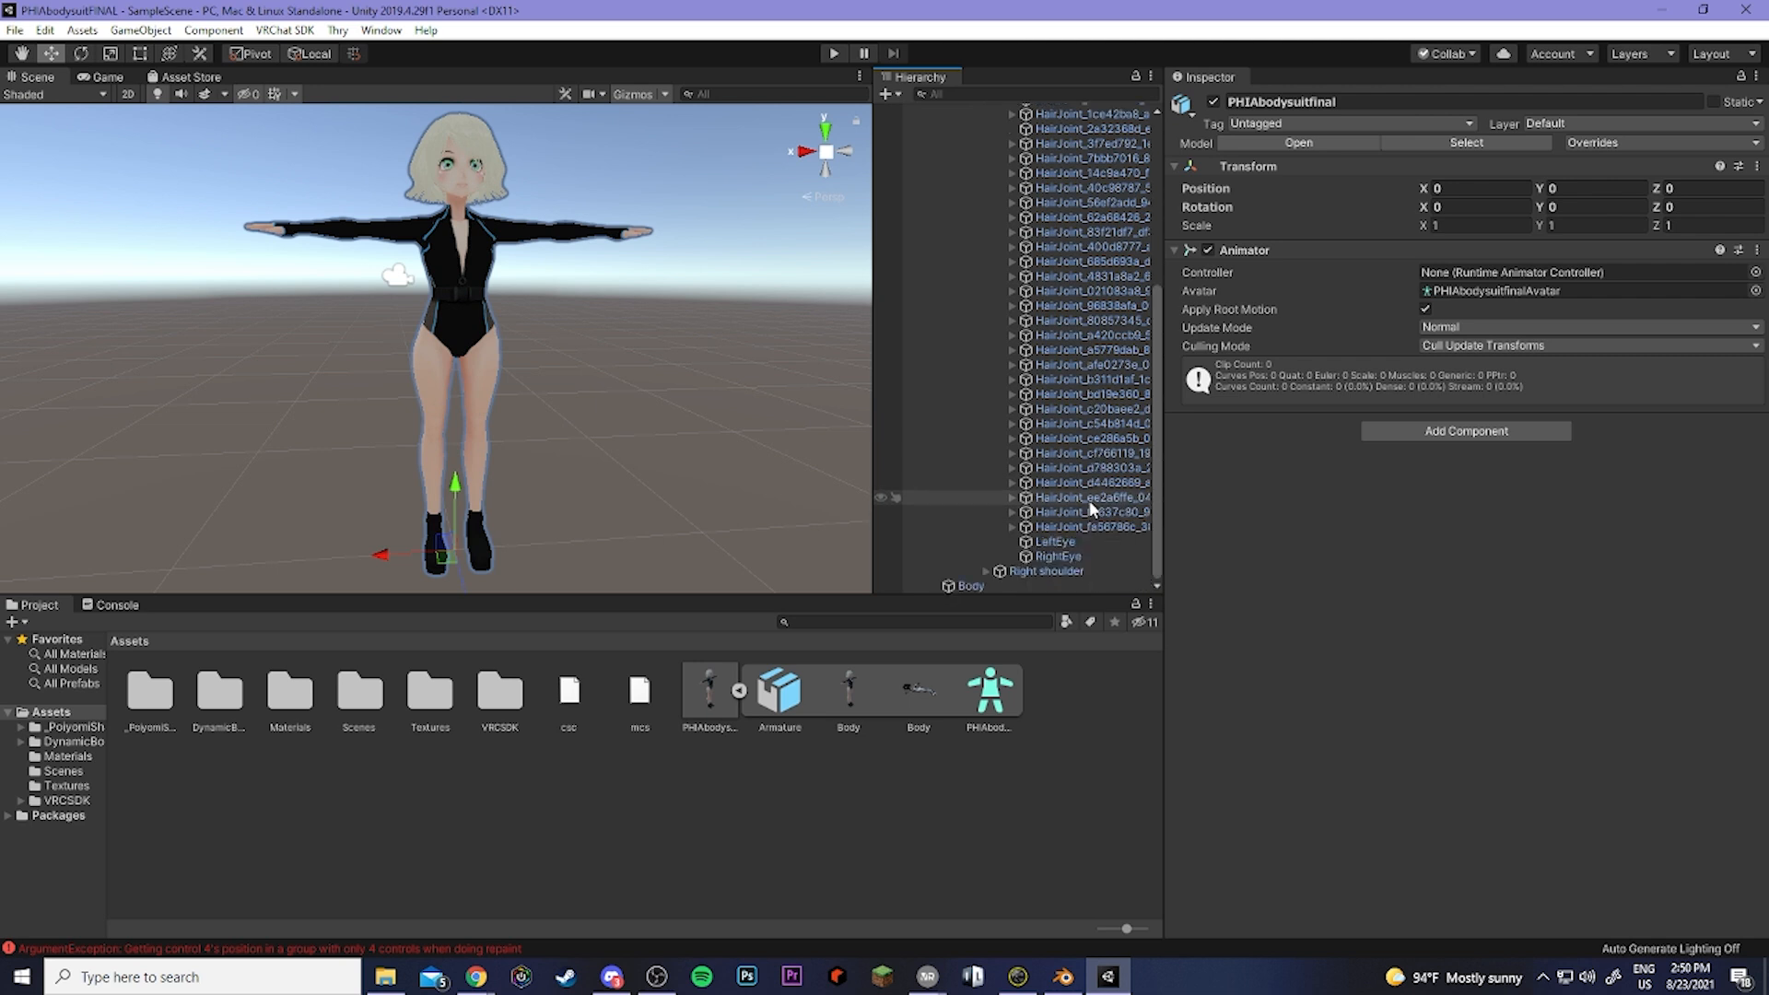
scroll(1081, 445, down, 3)
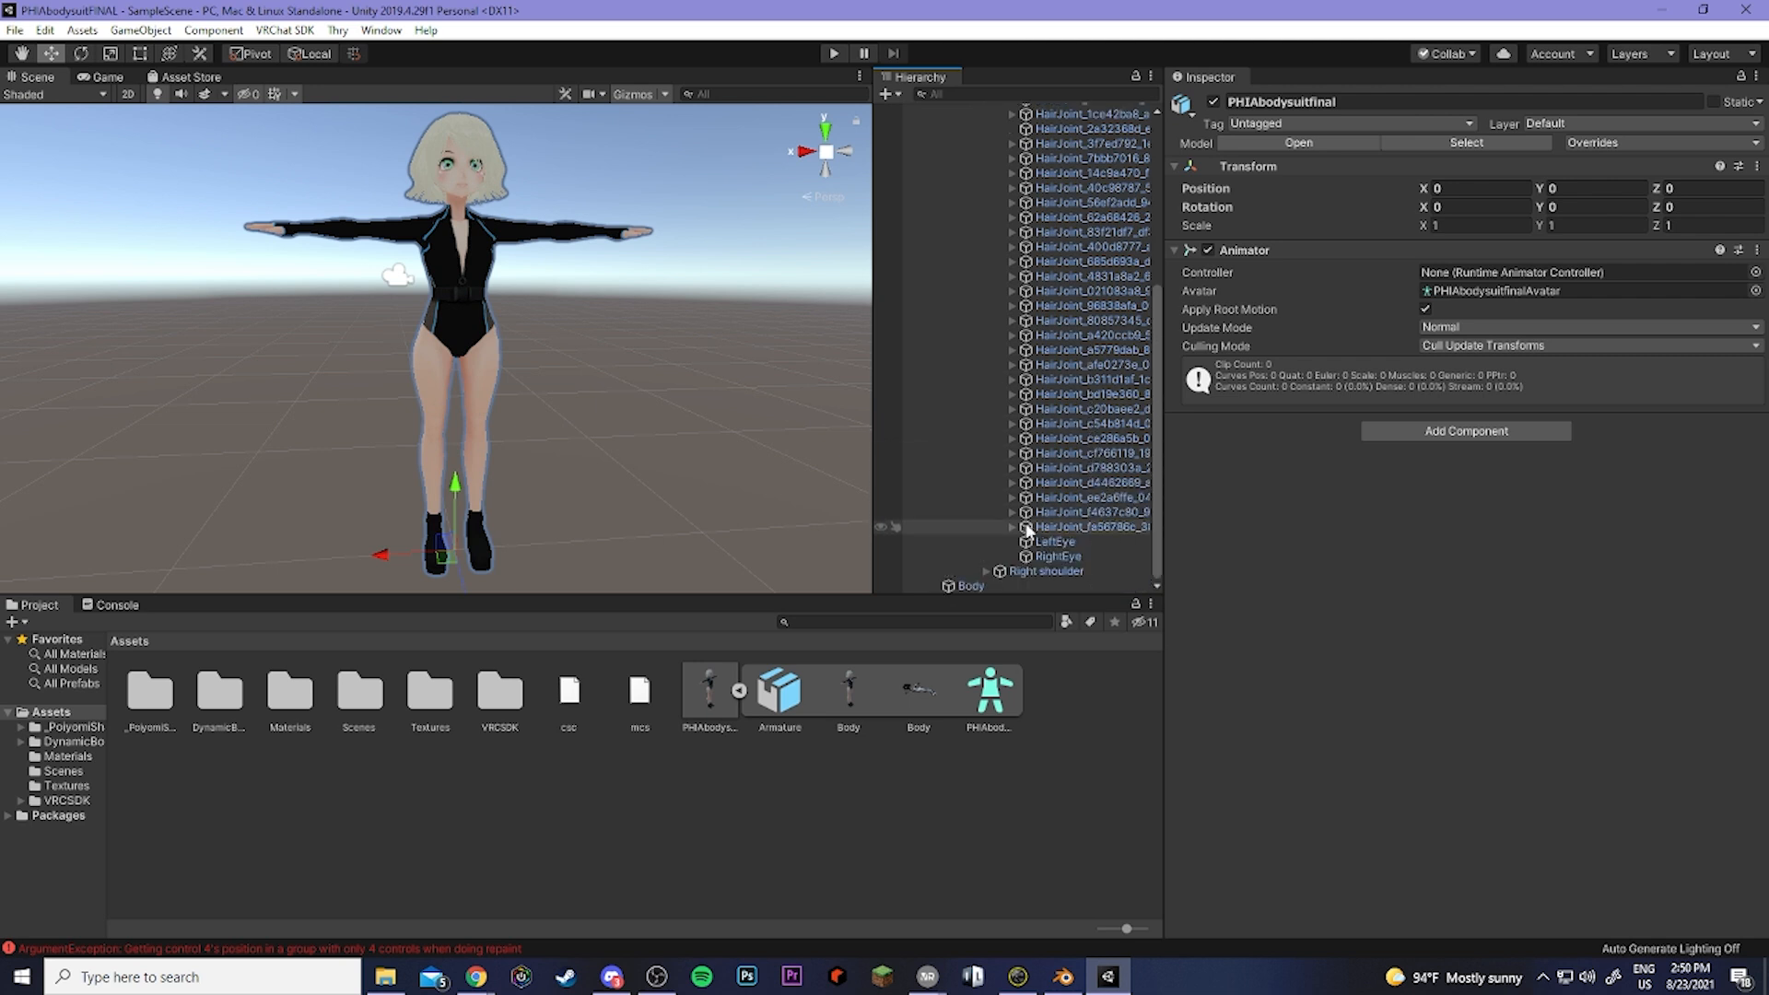
click(1069, 529)
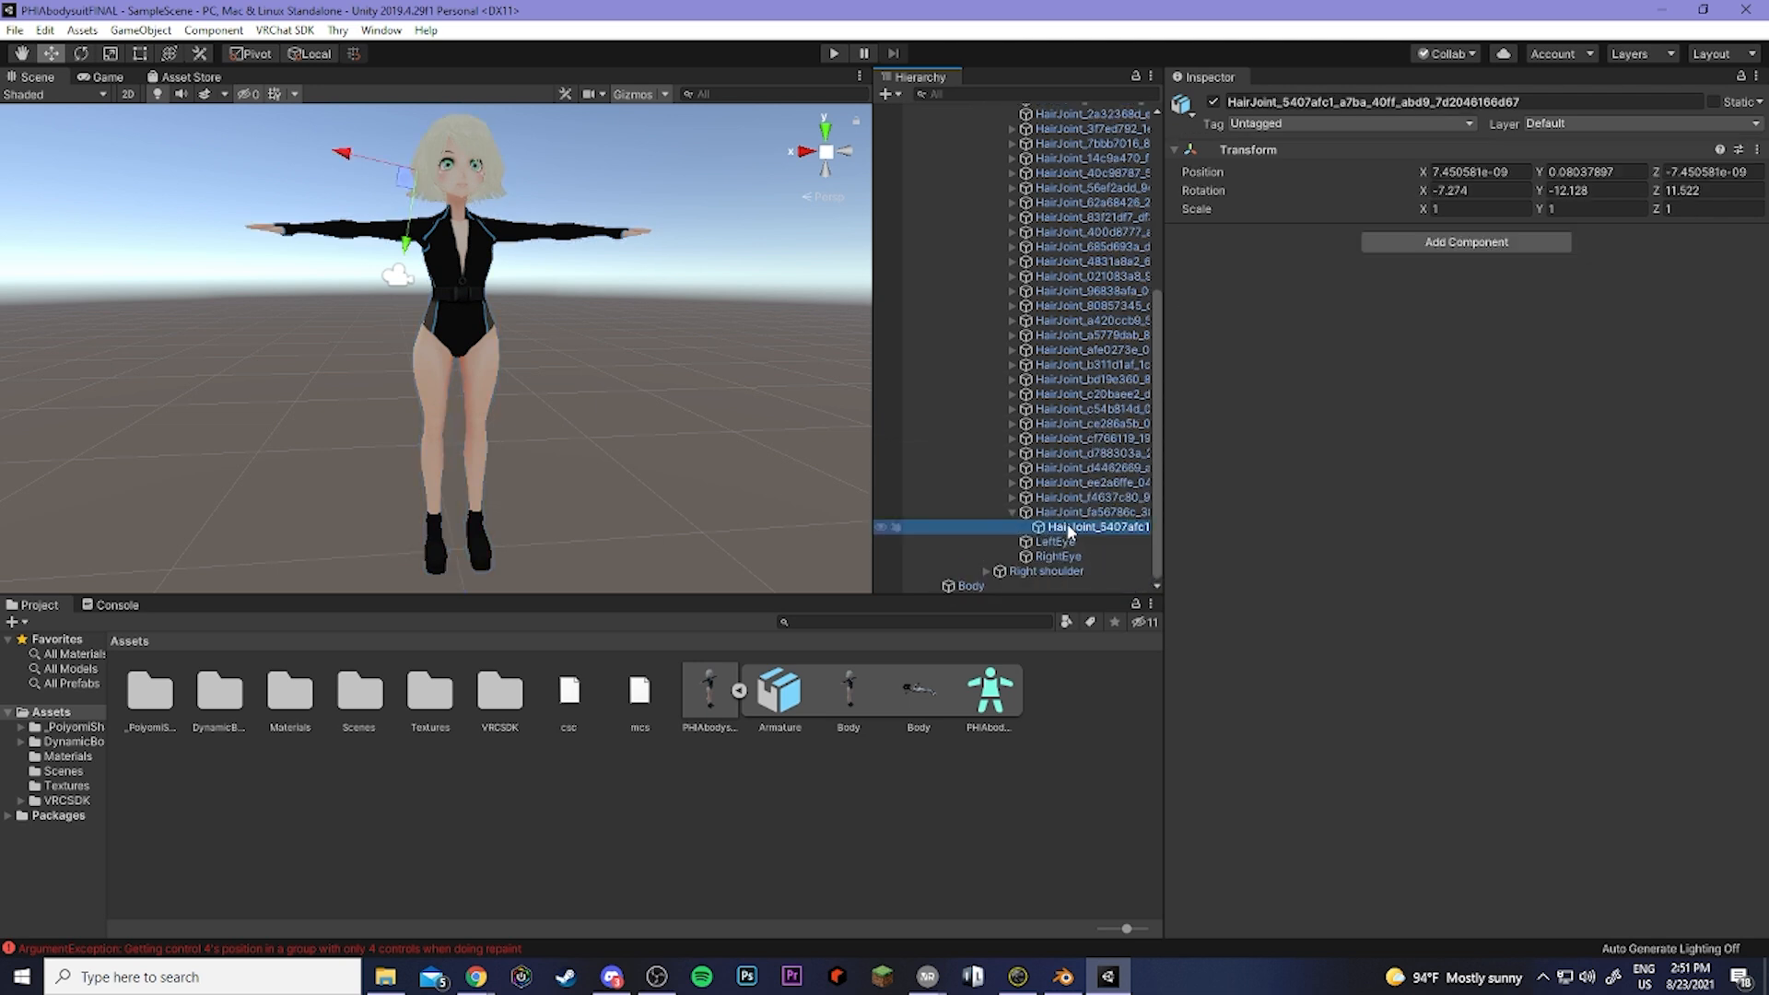
scroll(533, 432, up, 4)
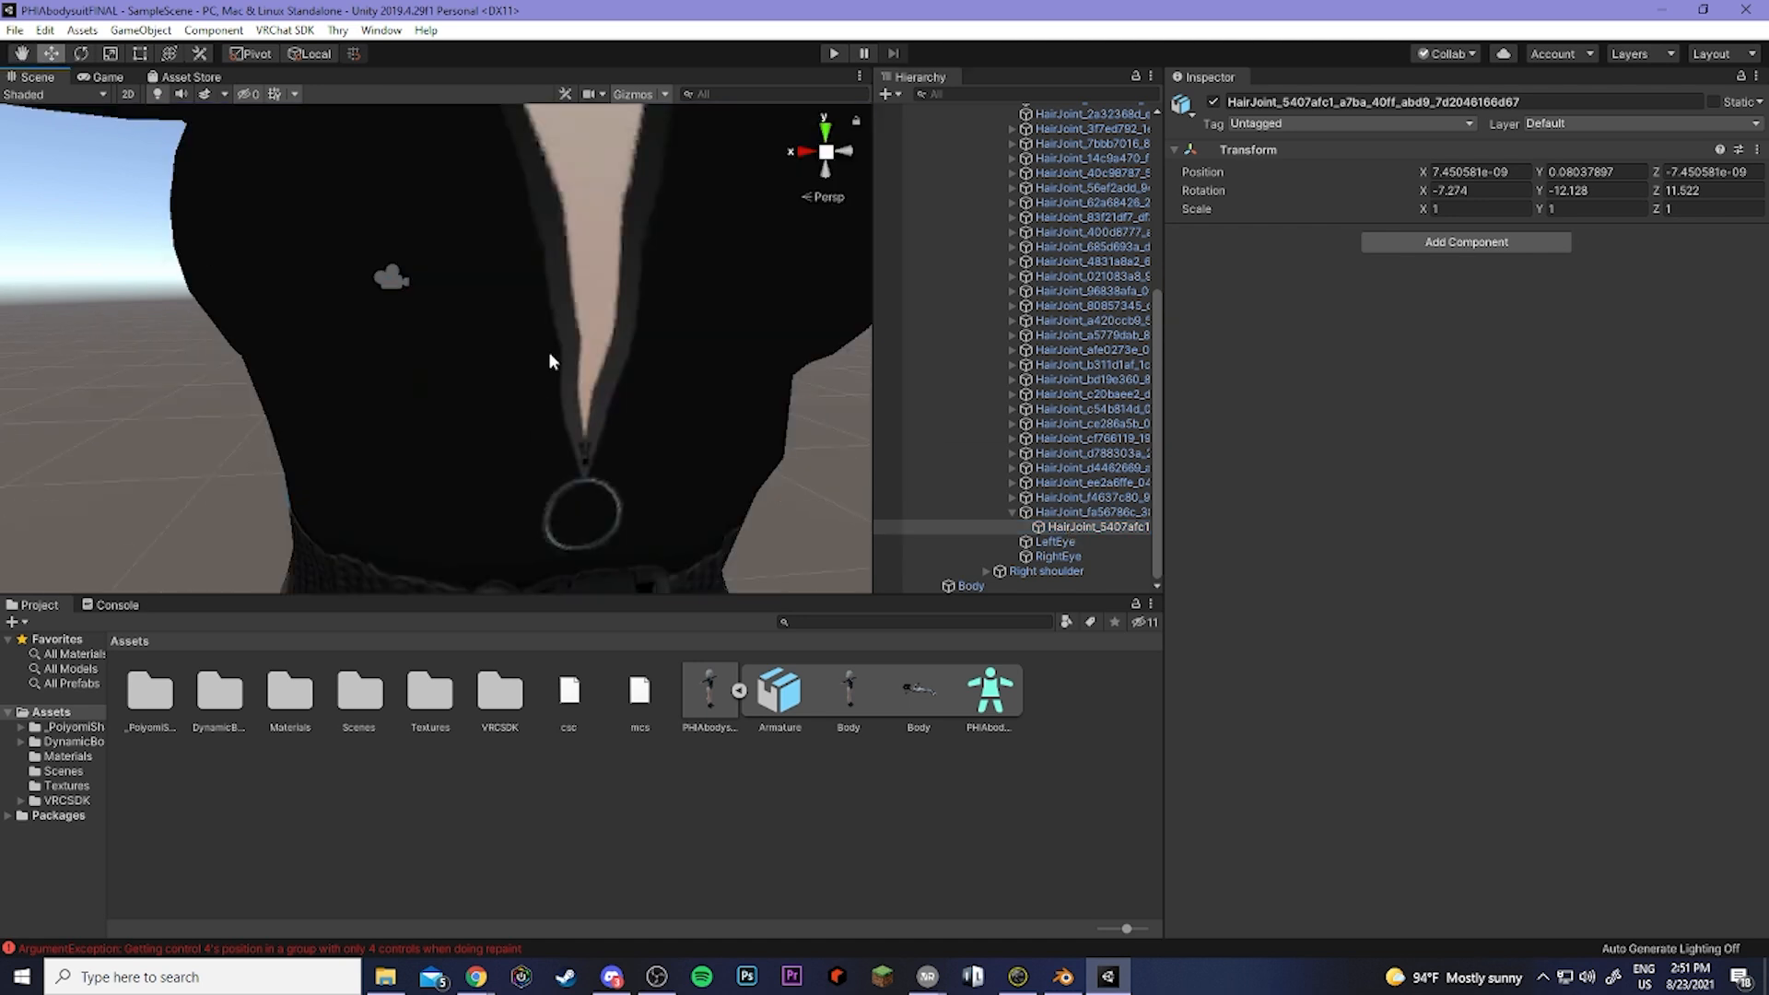
scroll(550, 375, down, 2)
scroll(1059, 367, up, 2)
scroll(1062, 212, down, 2)
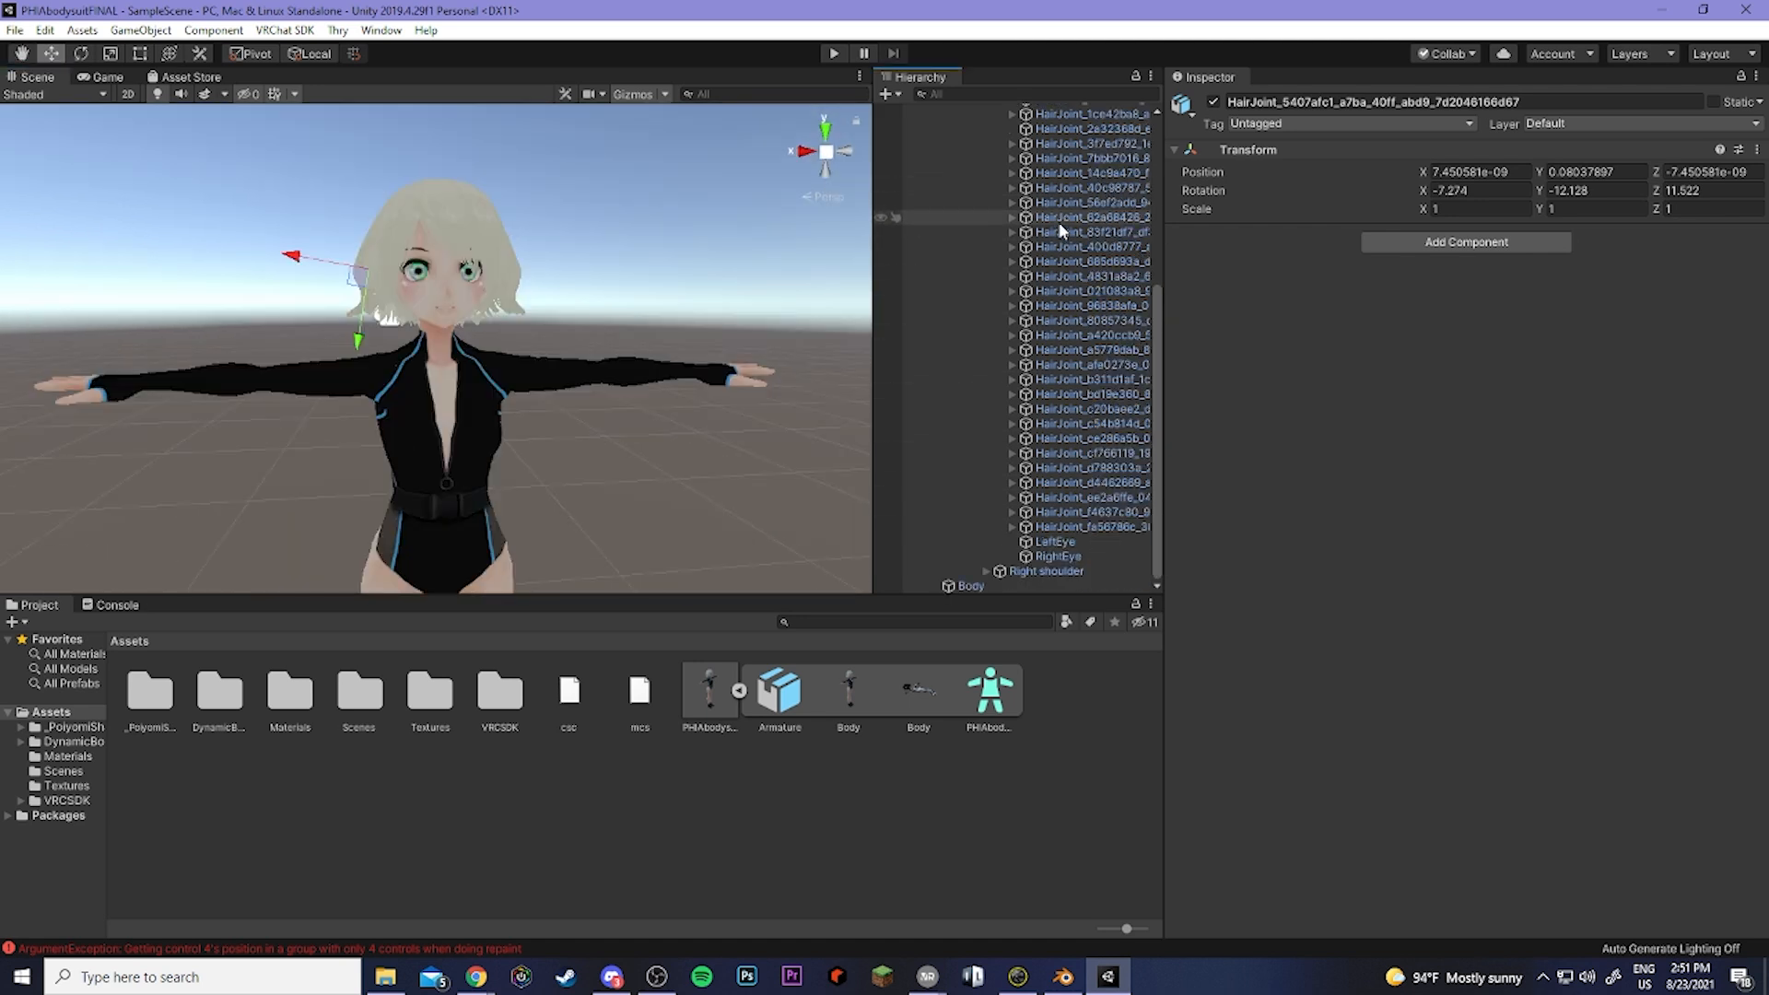
click(1012, 527)
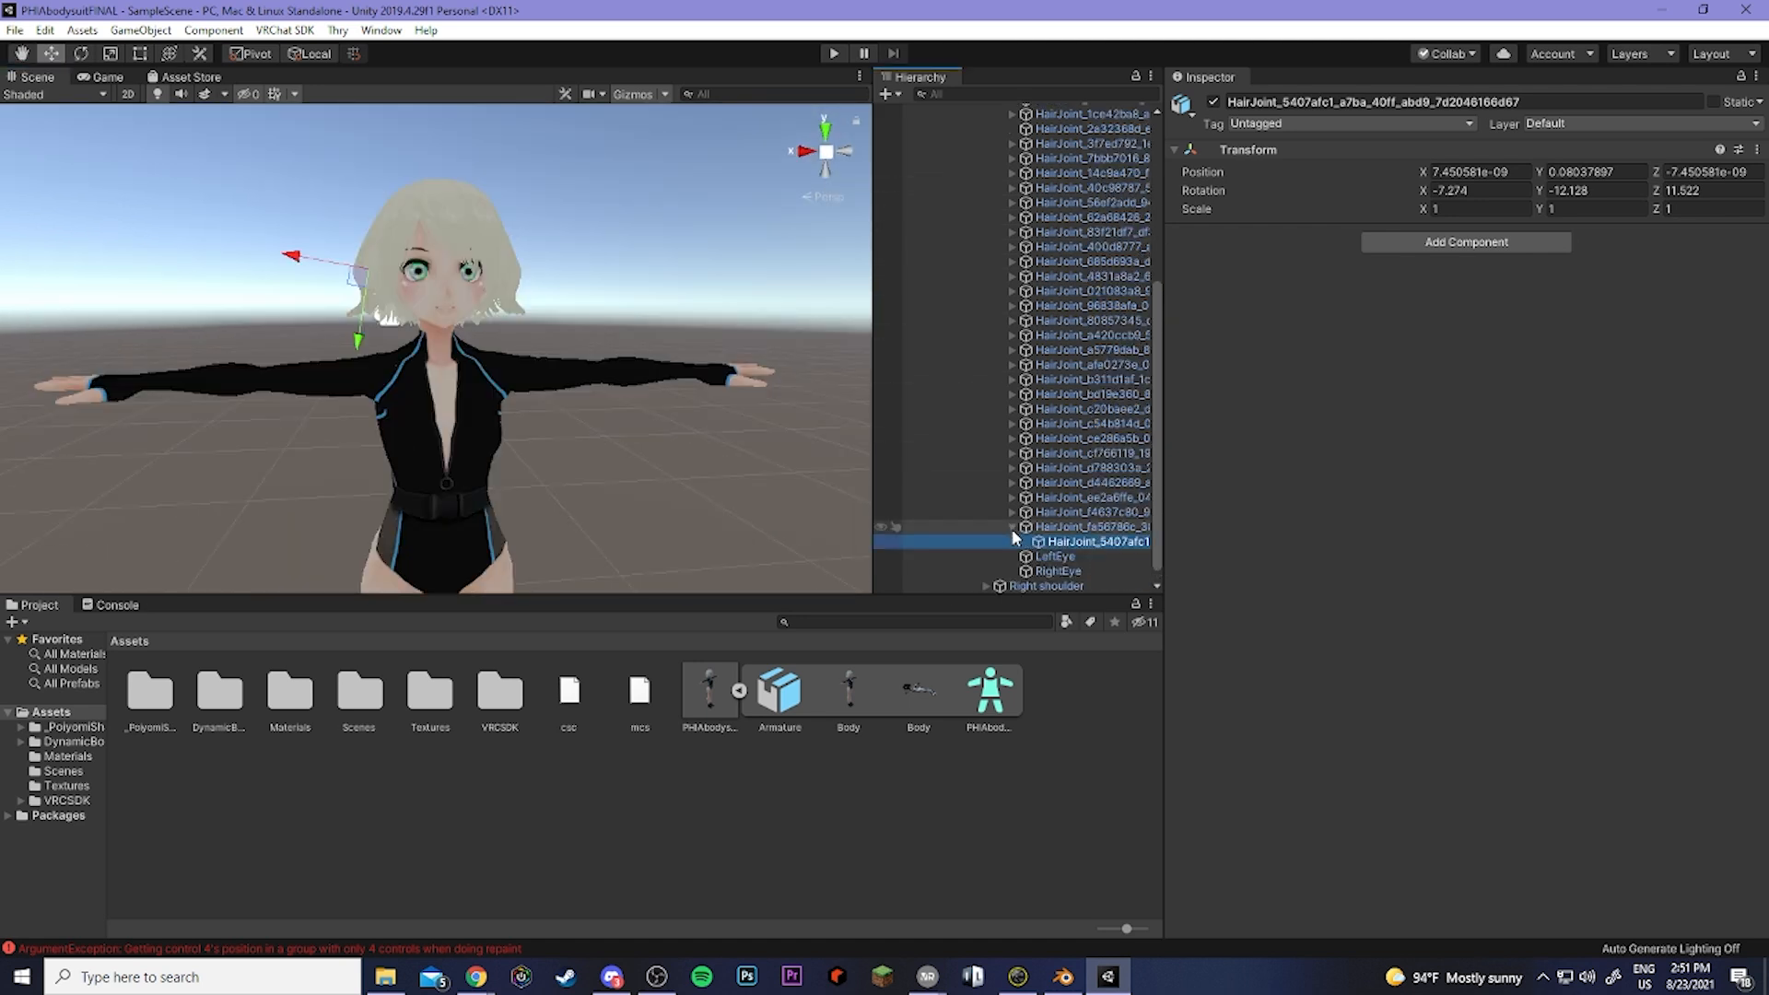
click(1081, 540)
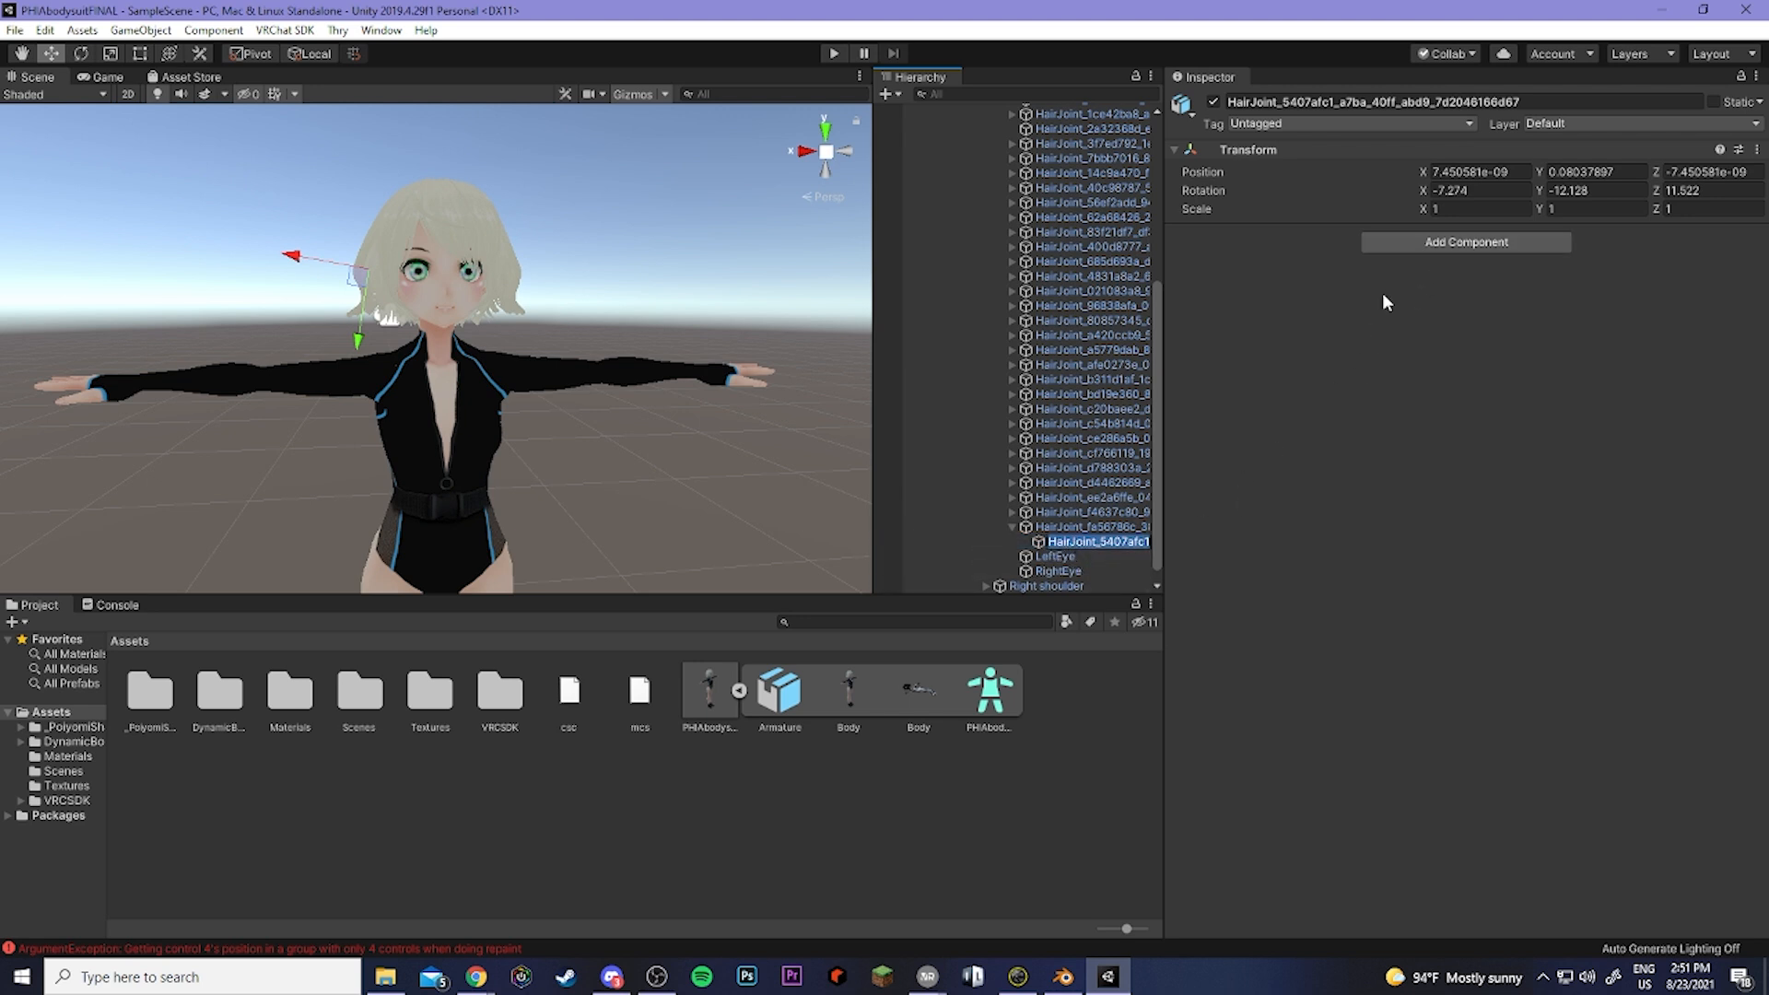
Add a Dynamic Bone component to HairJoint_5407afc1 and assign that same joint as its Root.
click(1428, 245)
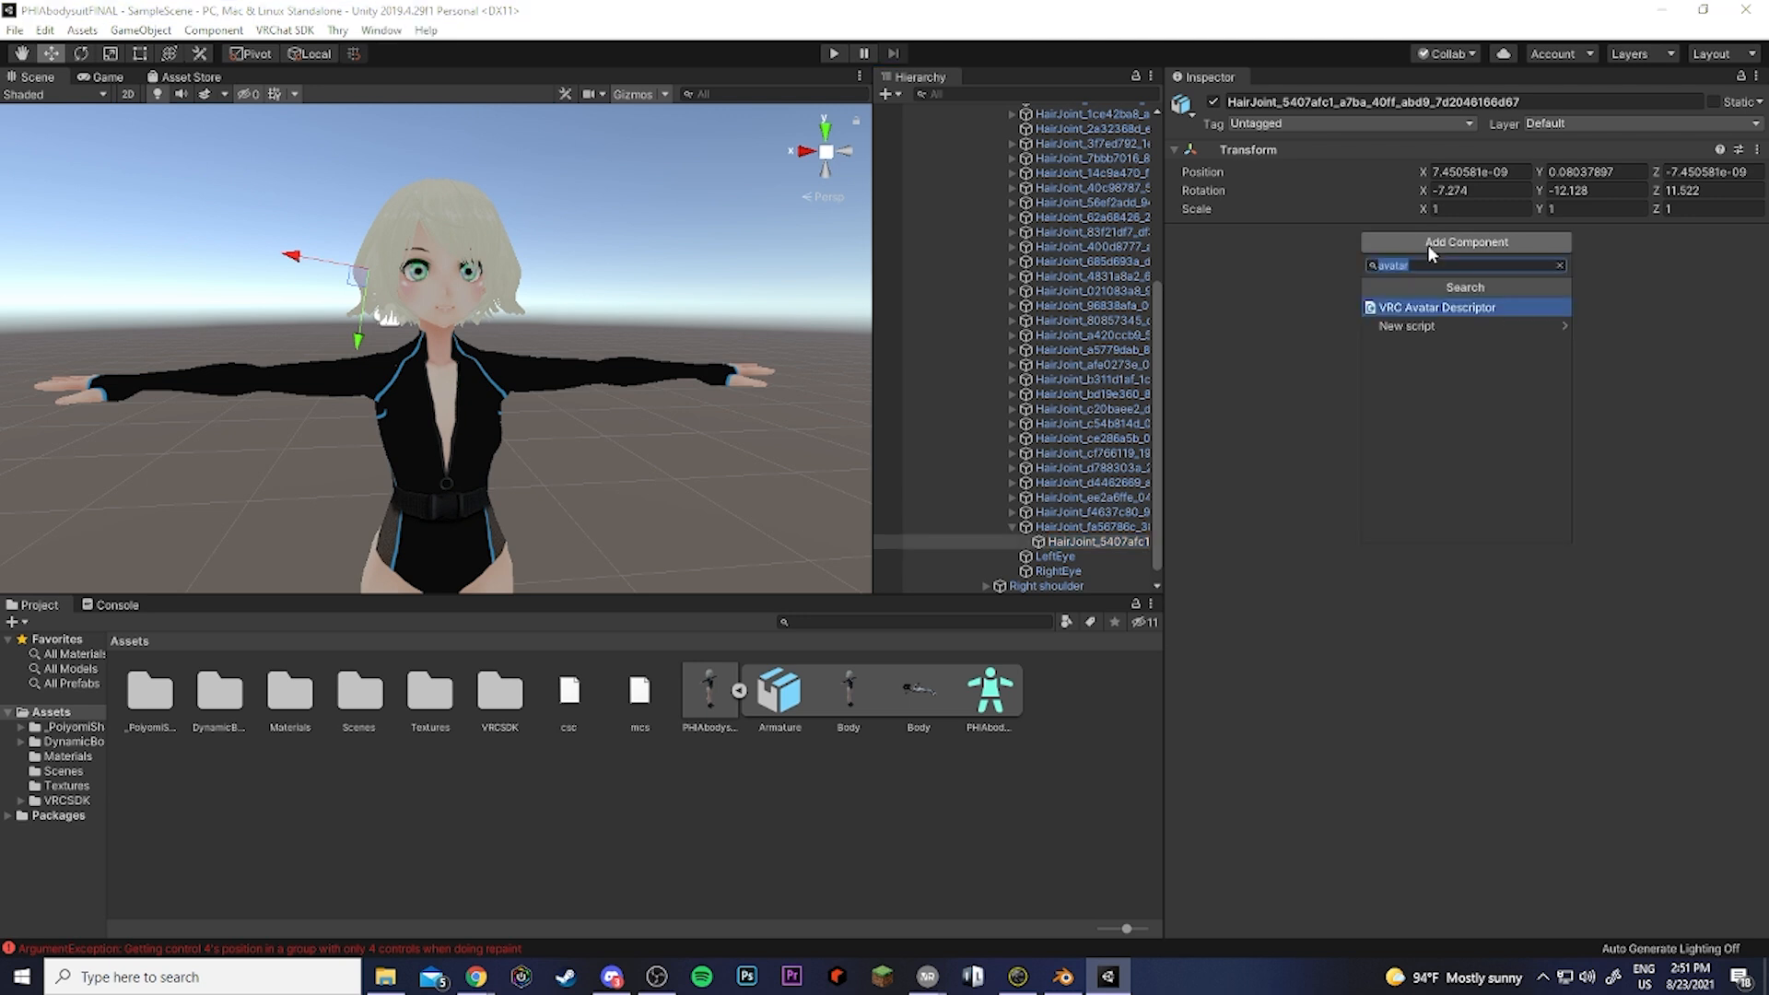
text(dyna)
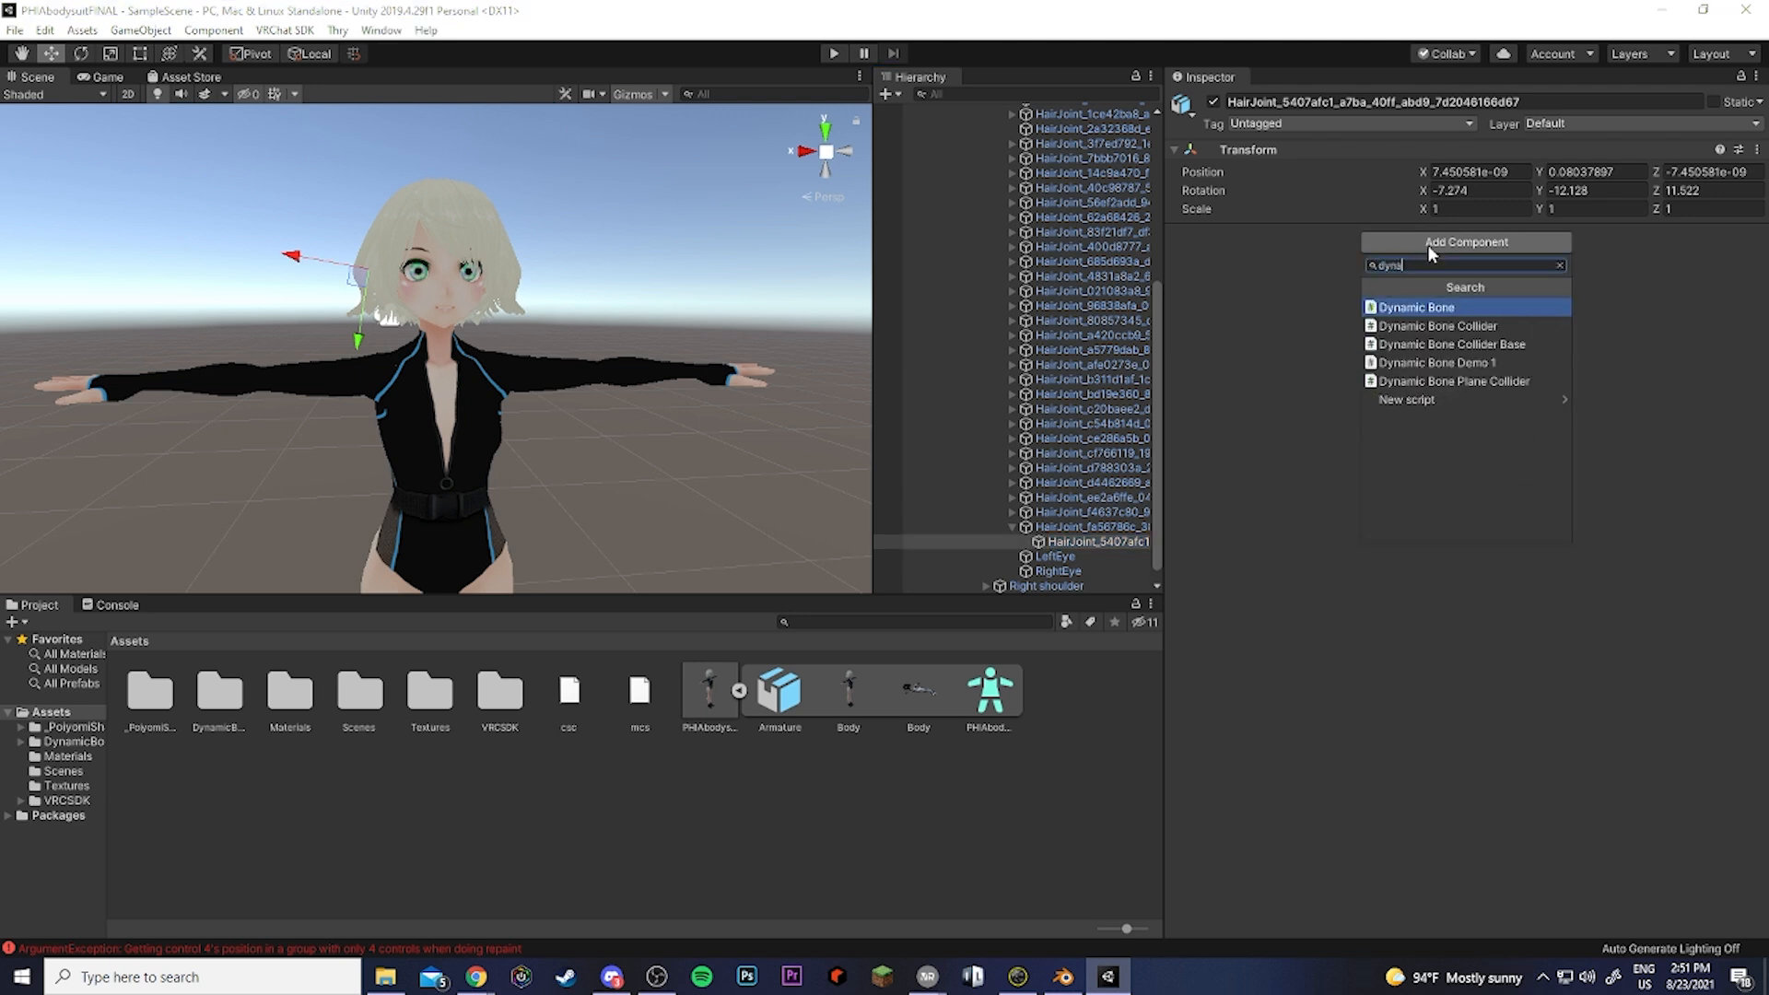
click(1469, 312)
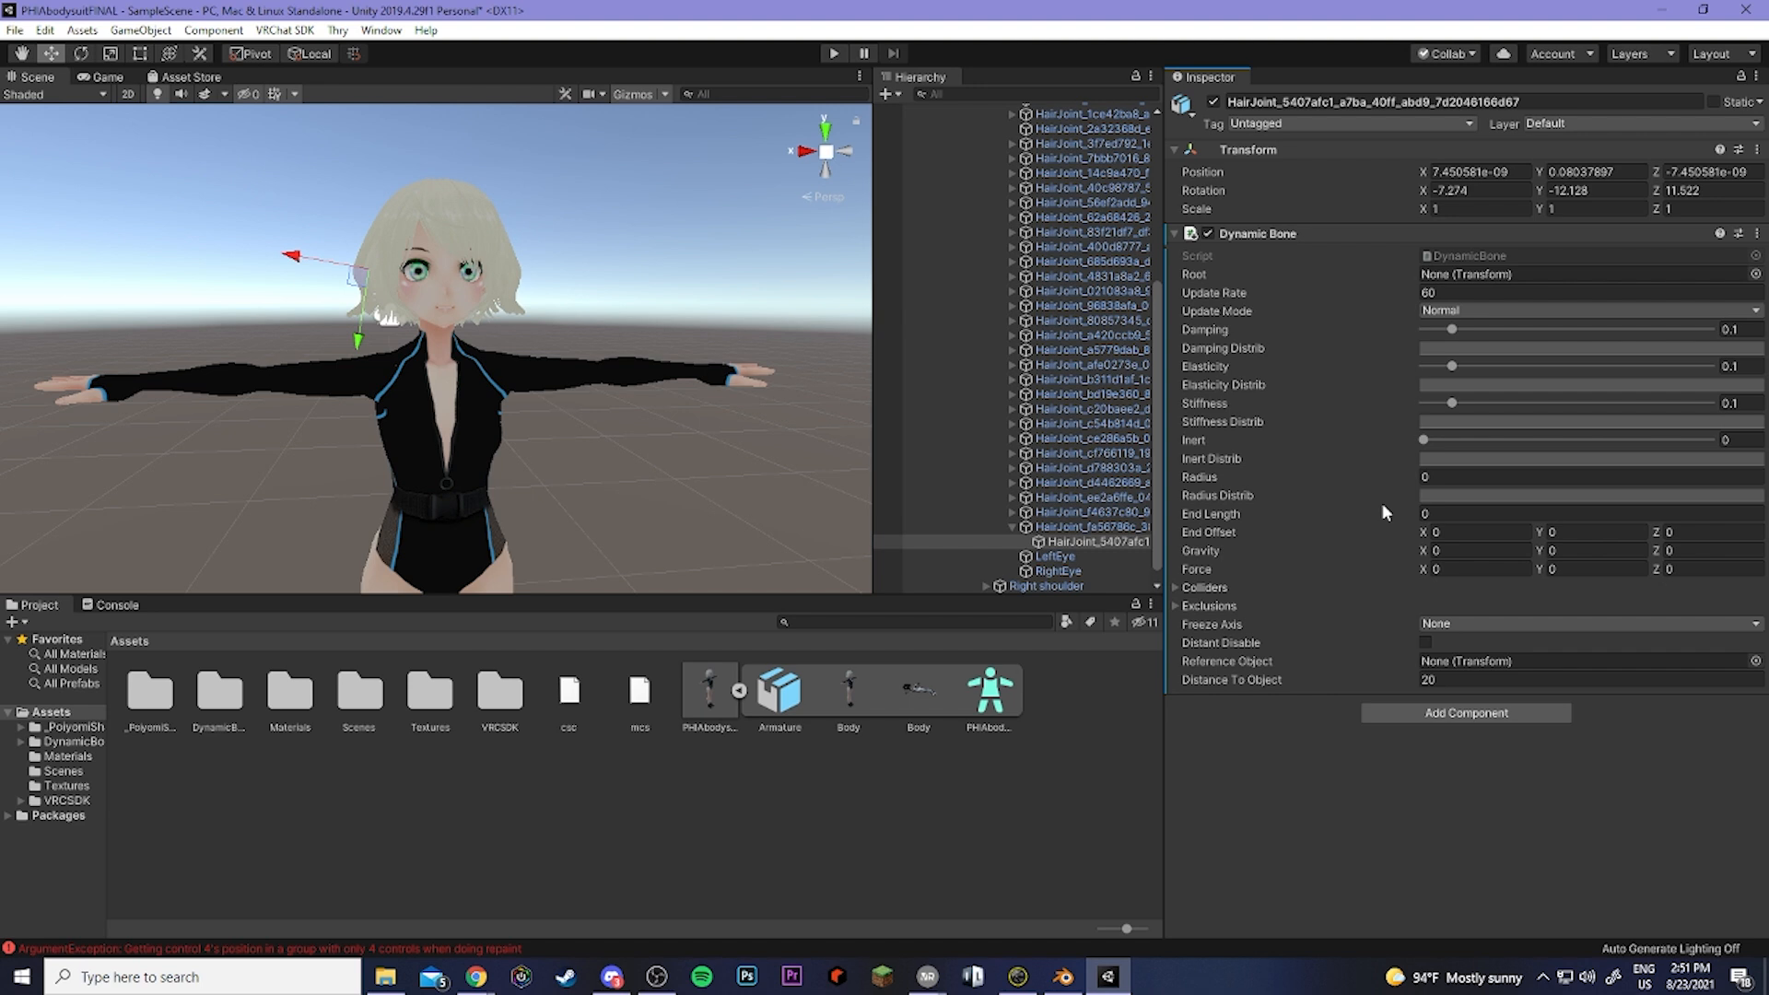
drag(1067, 550, 1454, 280)
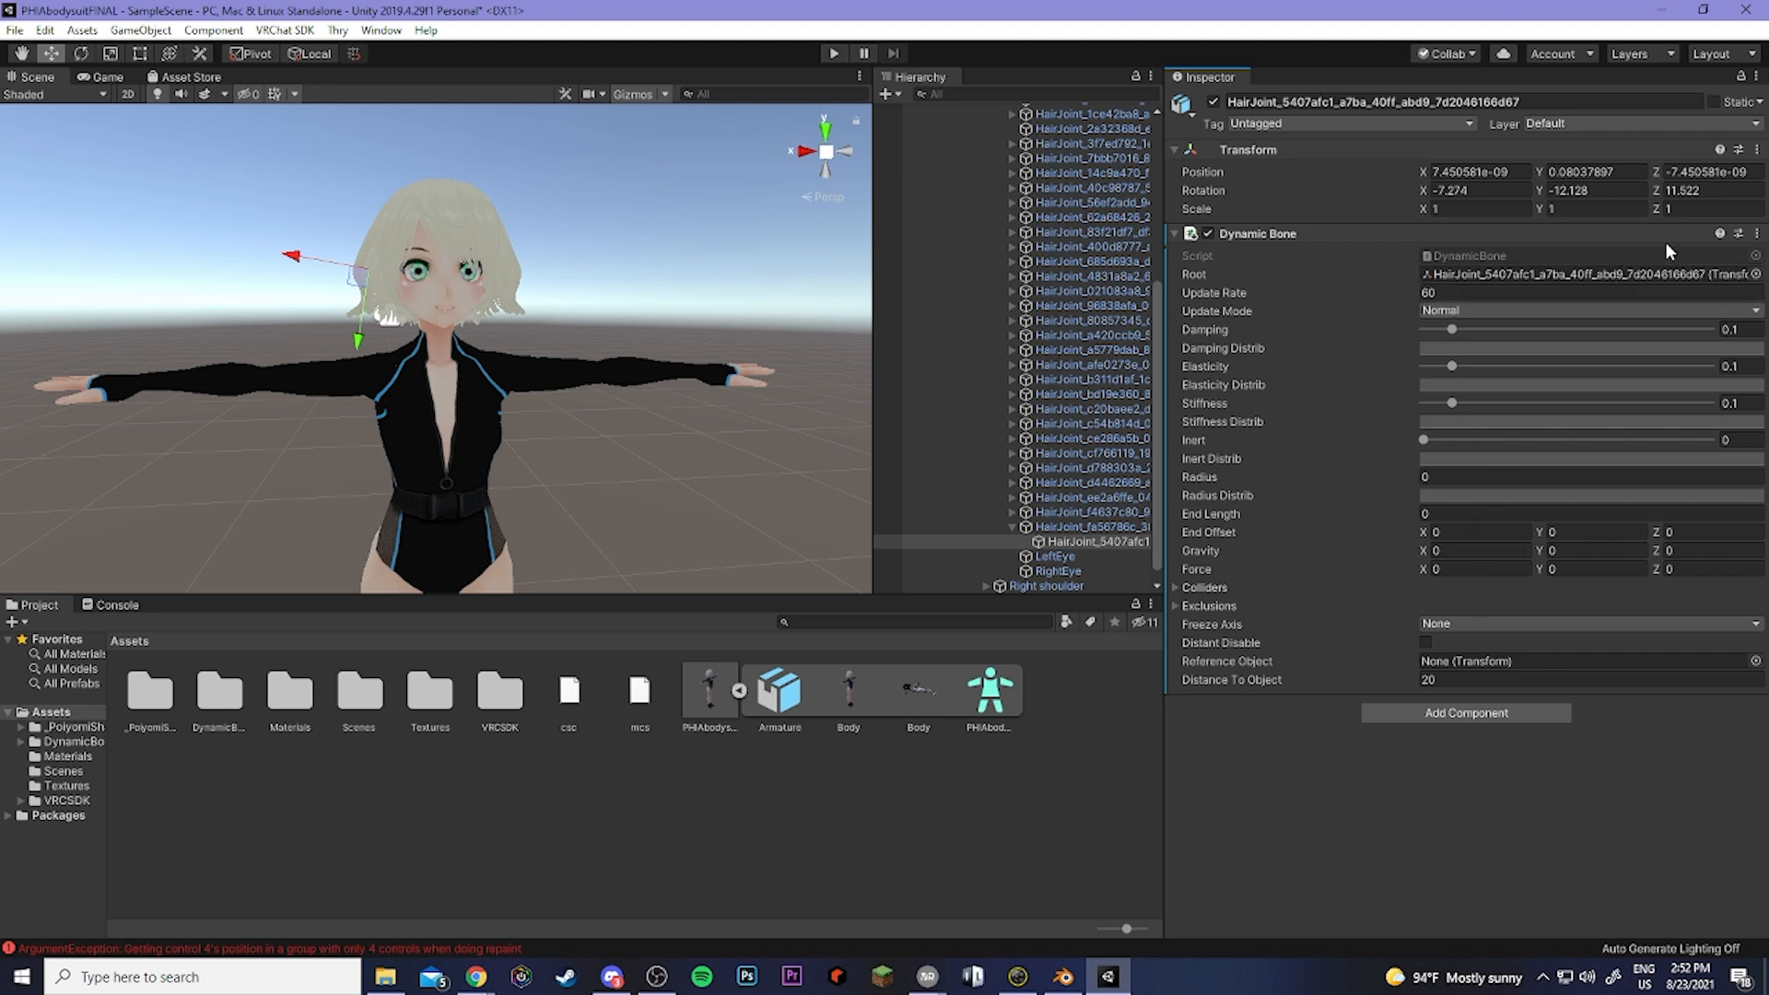
Copy the Dynamic Bone component onto the parent HairJoint_fa56786c as a new component and set its Root to that parent joint.
click(1758, 233)
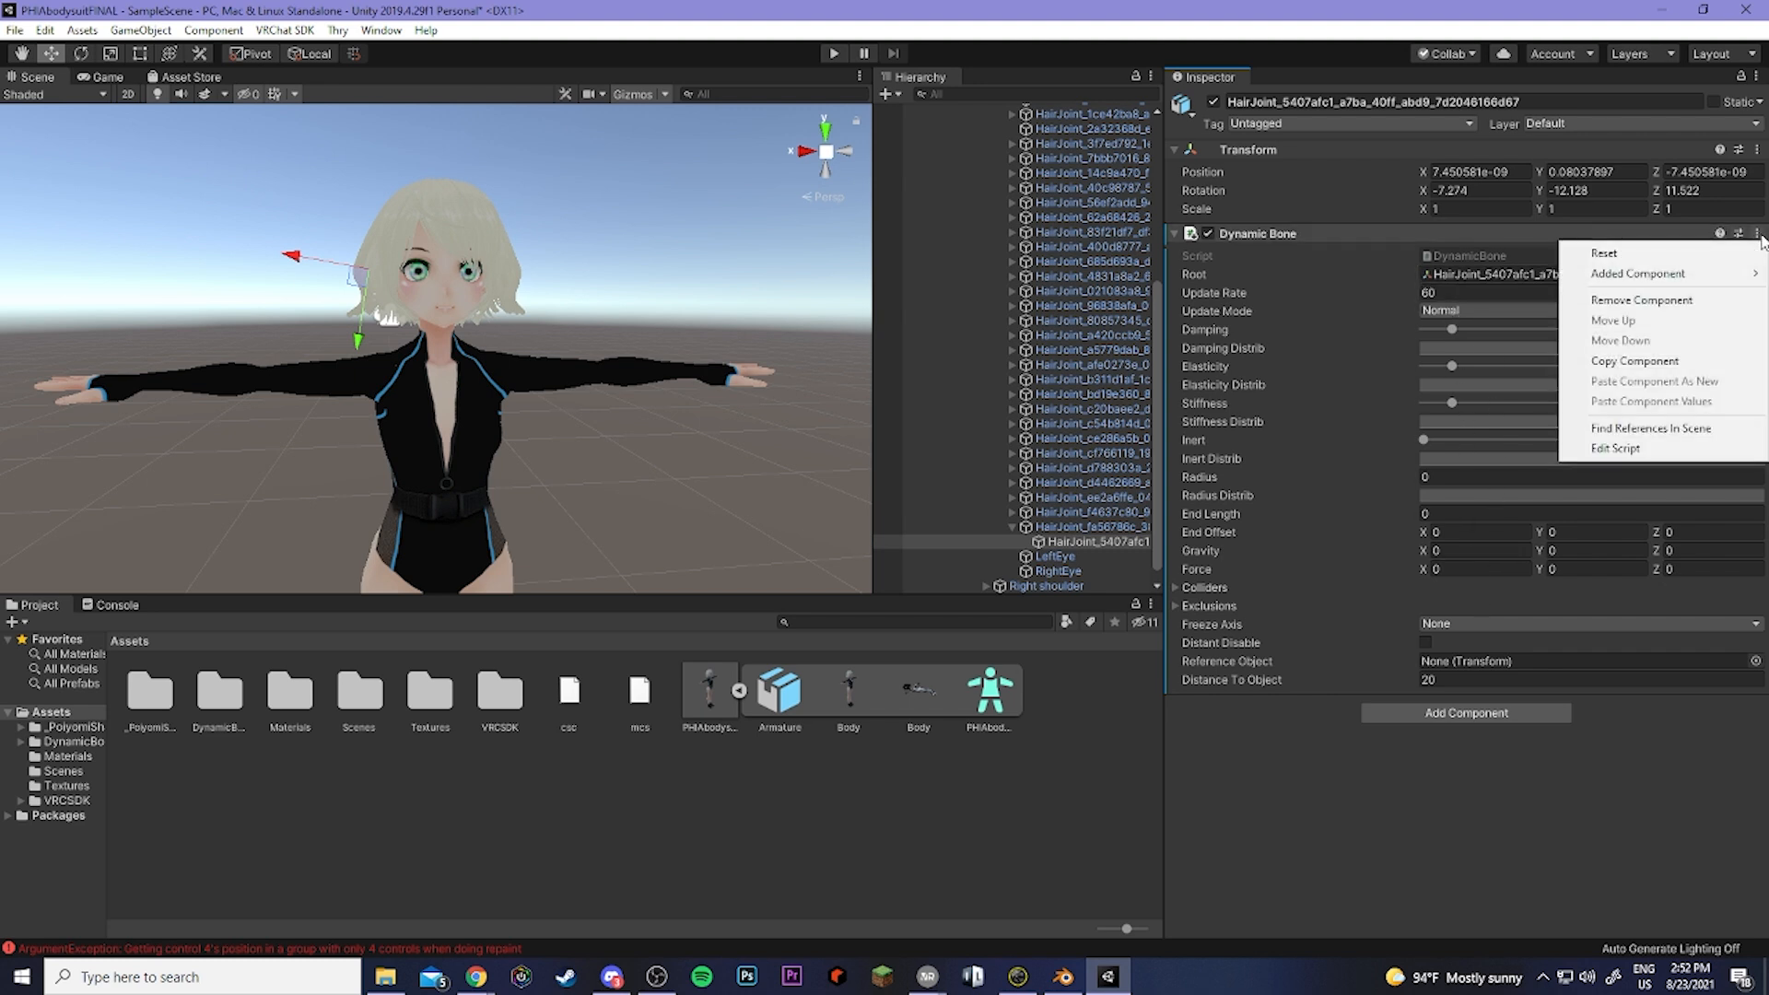
click(1645, 363)
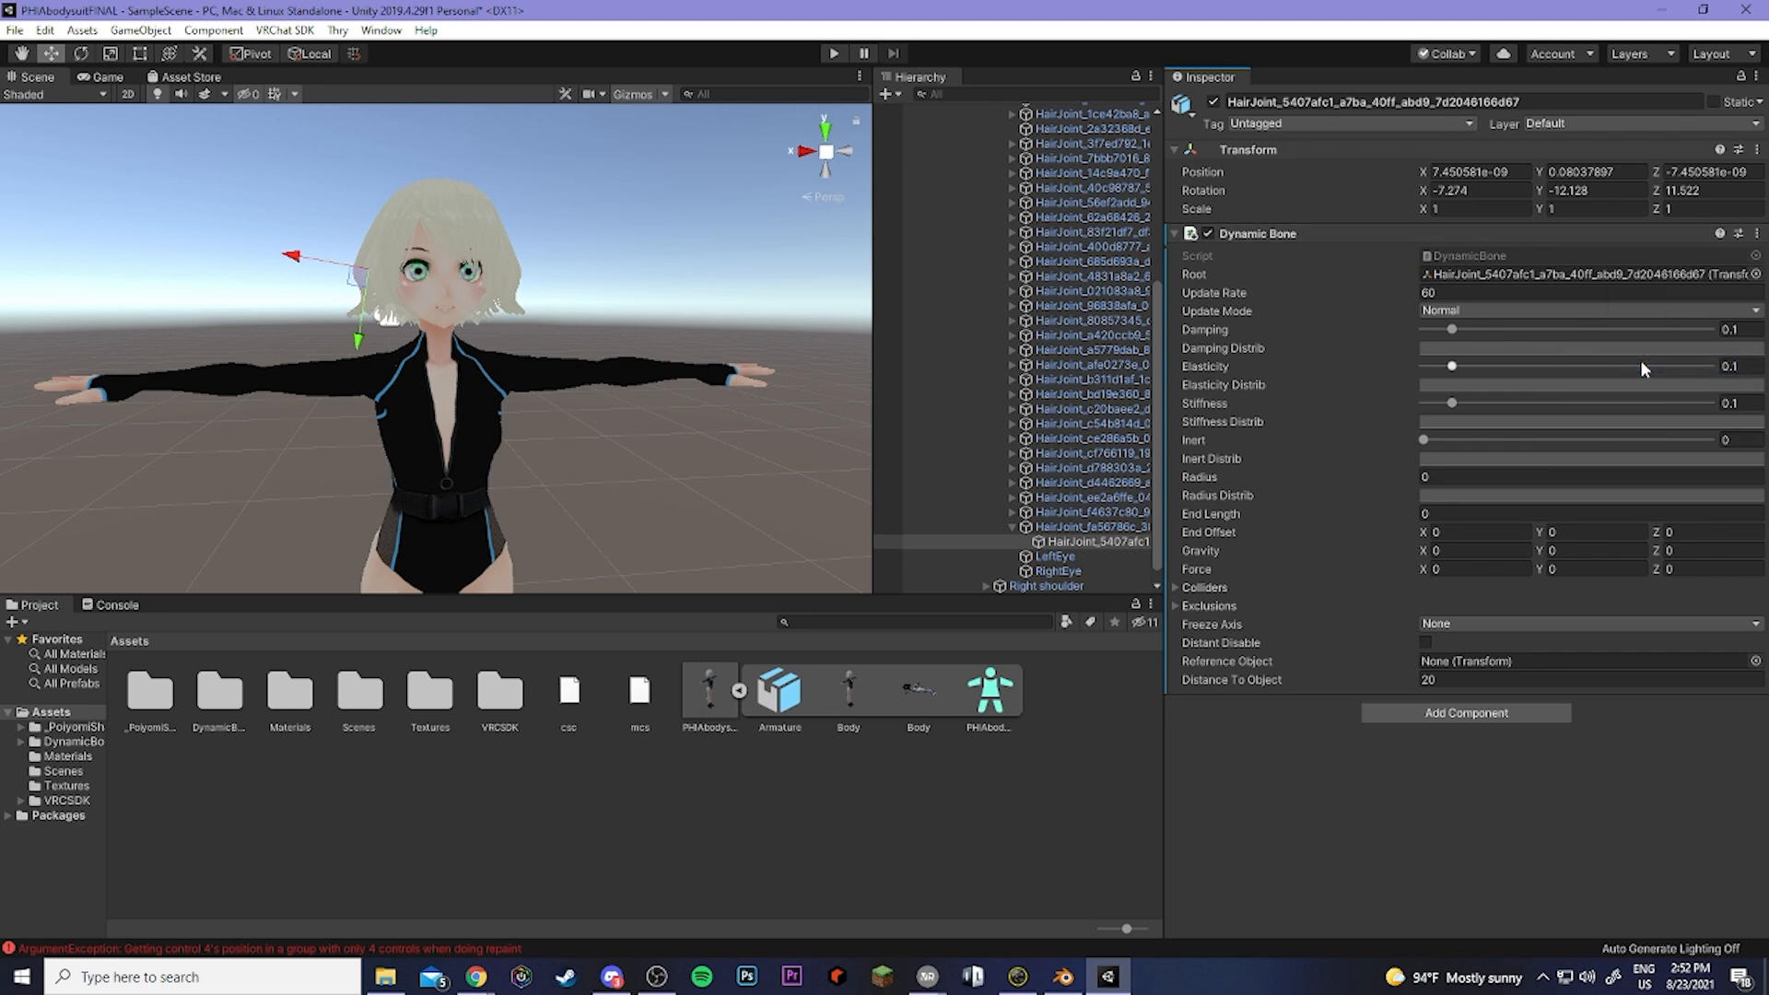
click(1068, 529)
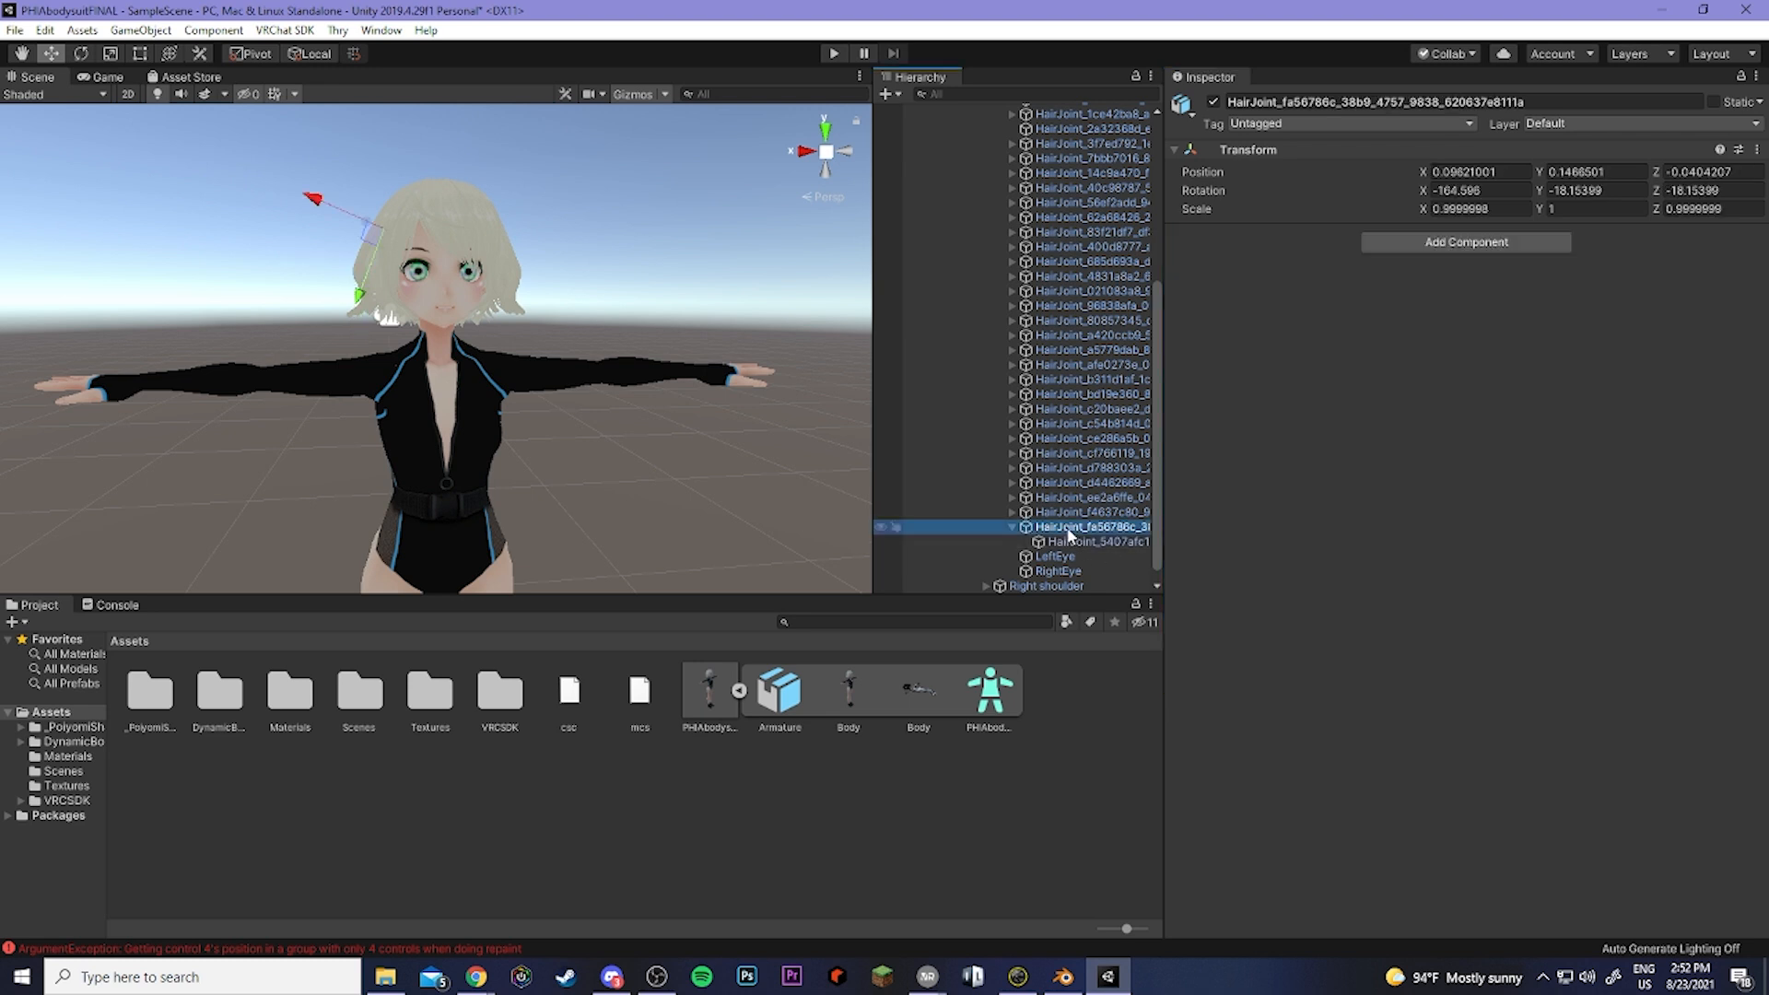
click(1756, 150)
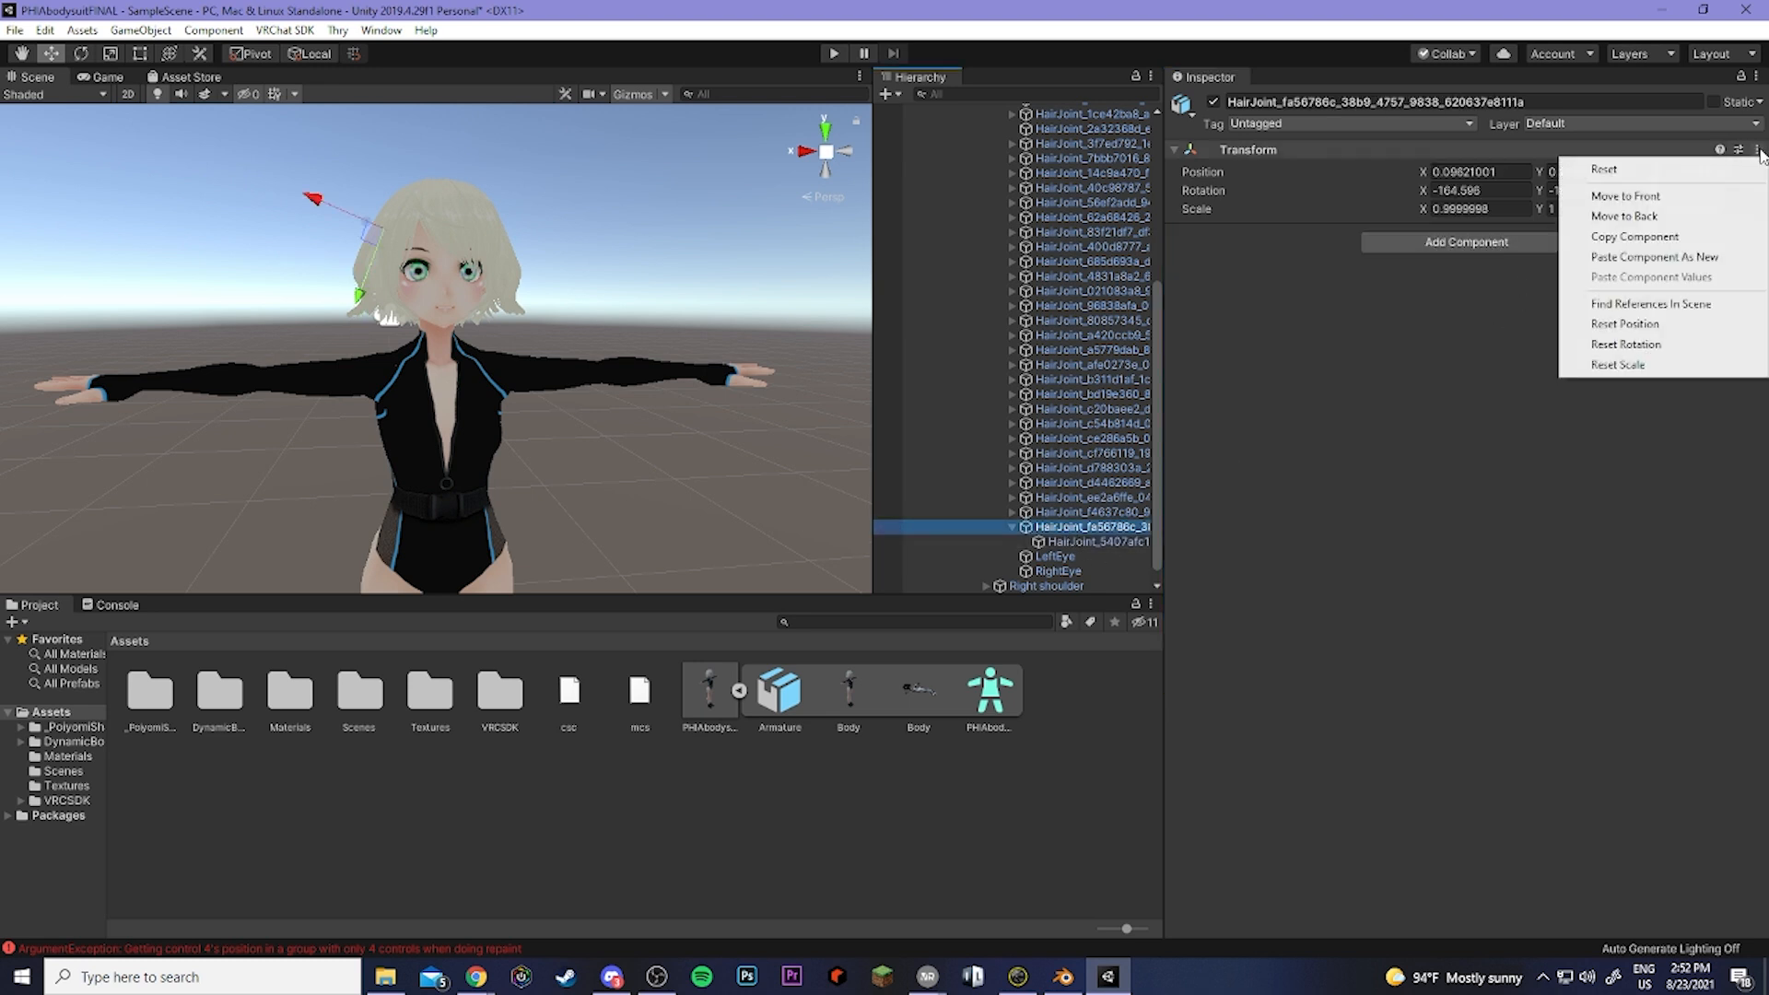
click(1682, 259)
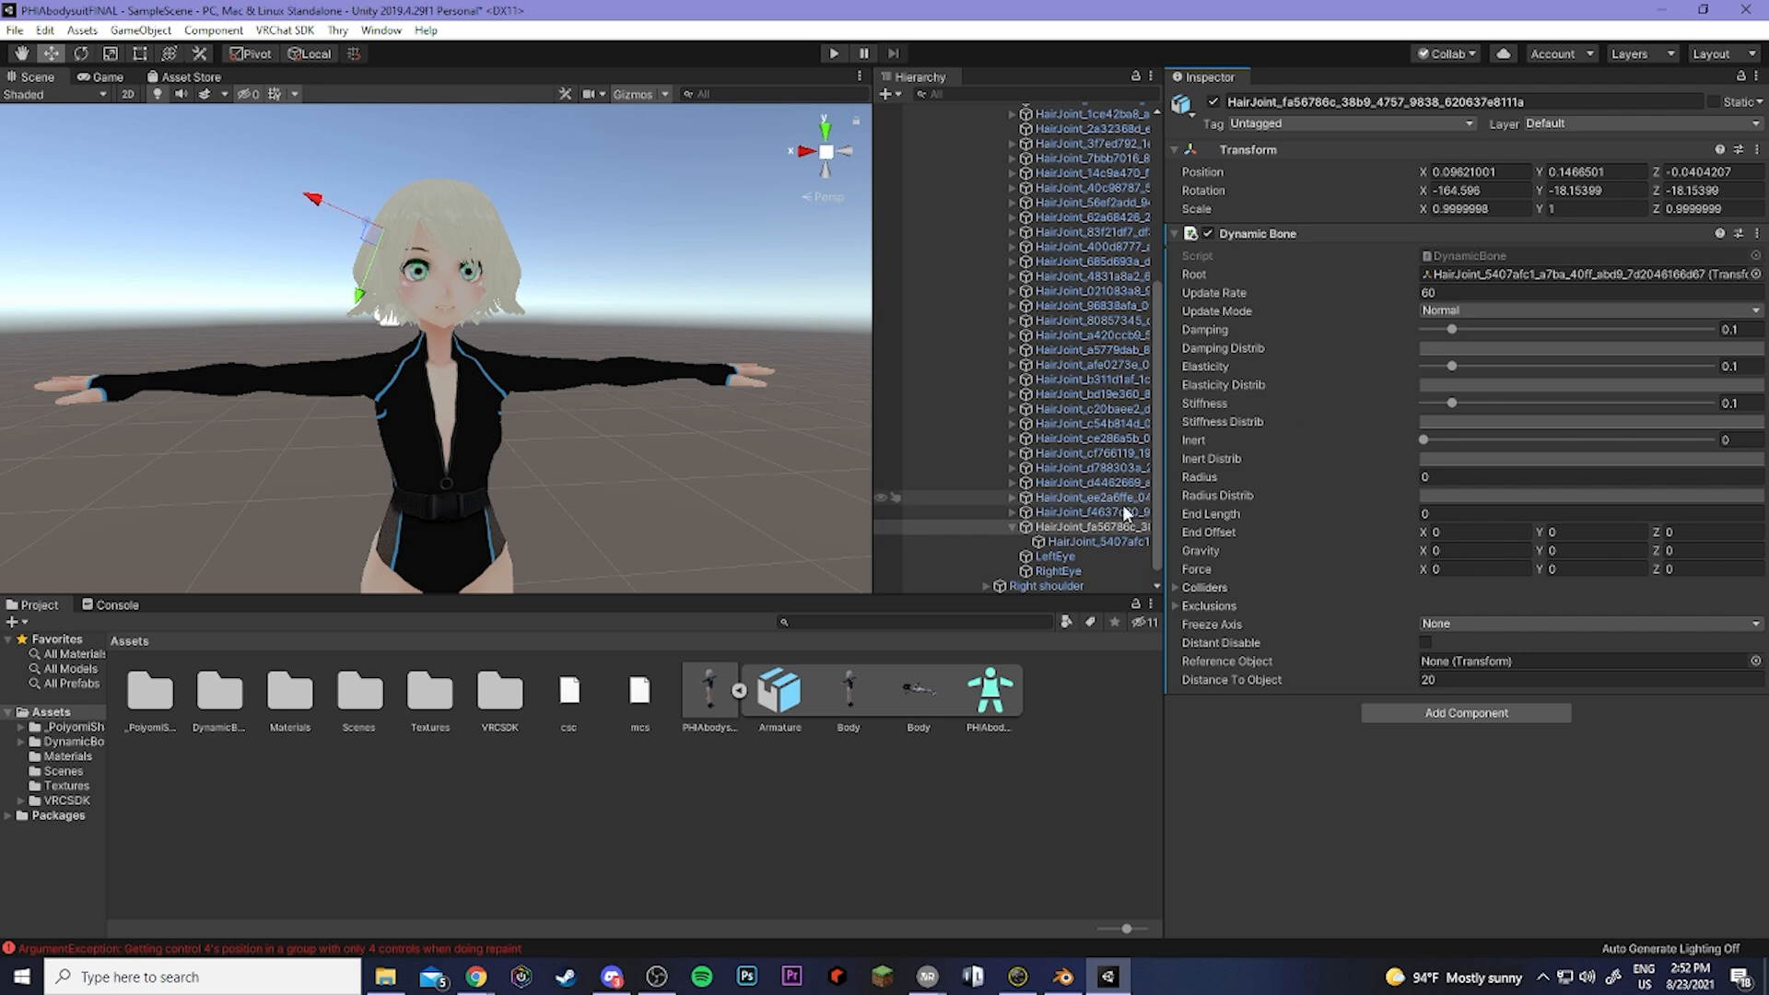
drag(1062, 527, 1460, 274)
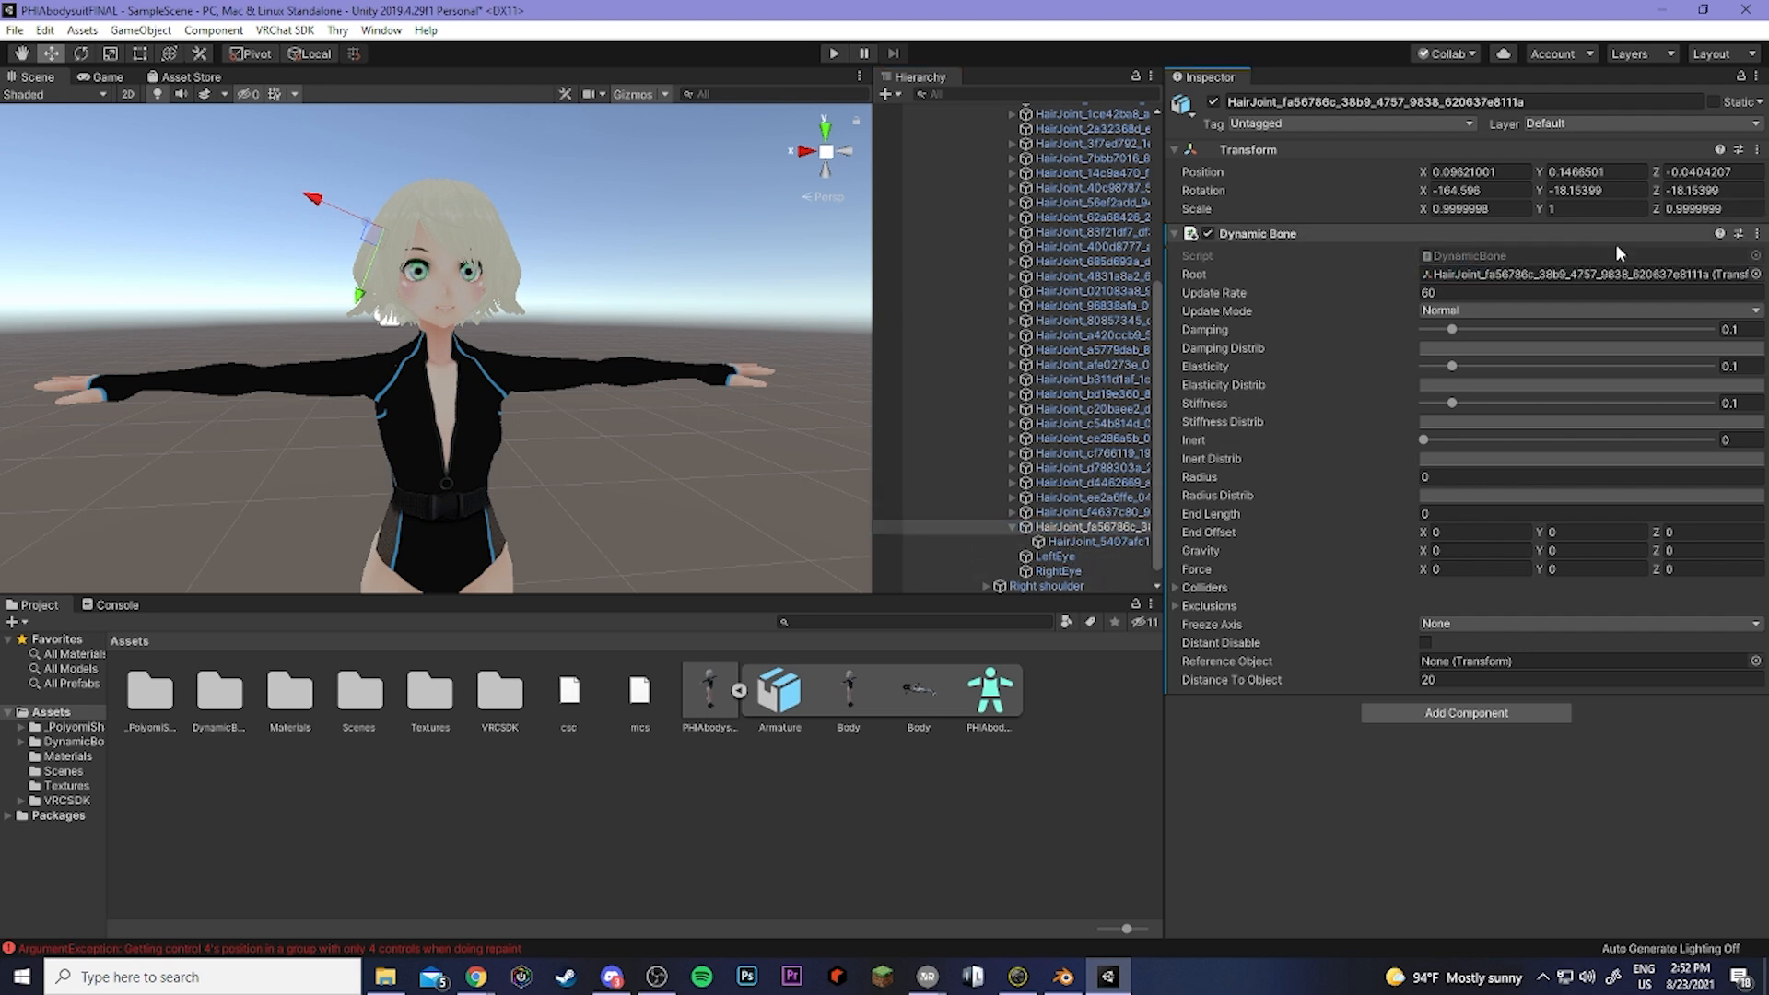
Expand HairJoint_f4637c80, paste the Dynamic Bone as new onto its child HairJoint_bea97bfe, and set that child as the Root.
click(1058, 514)
click(1013, 513)
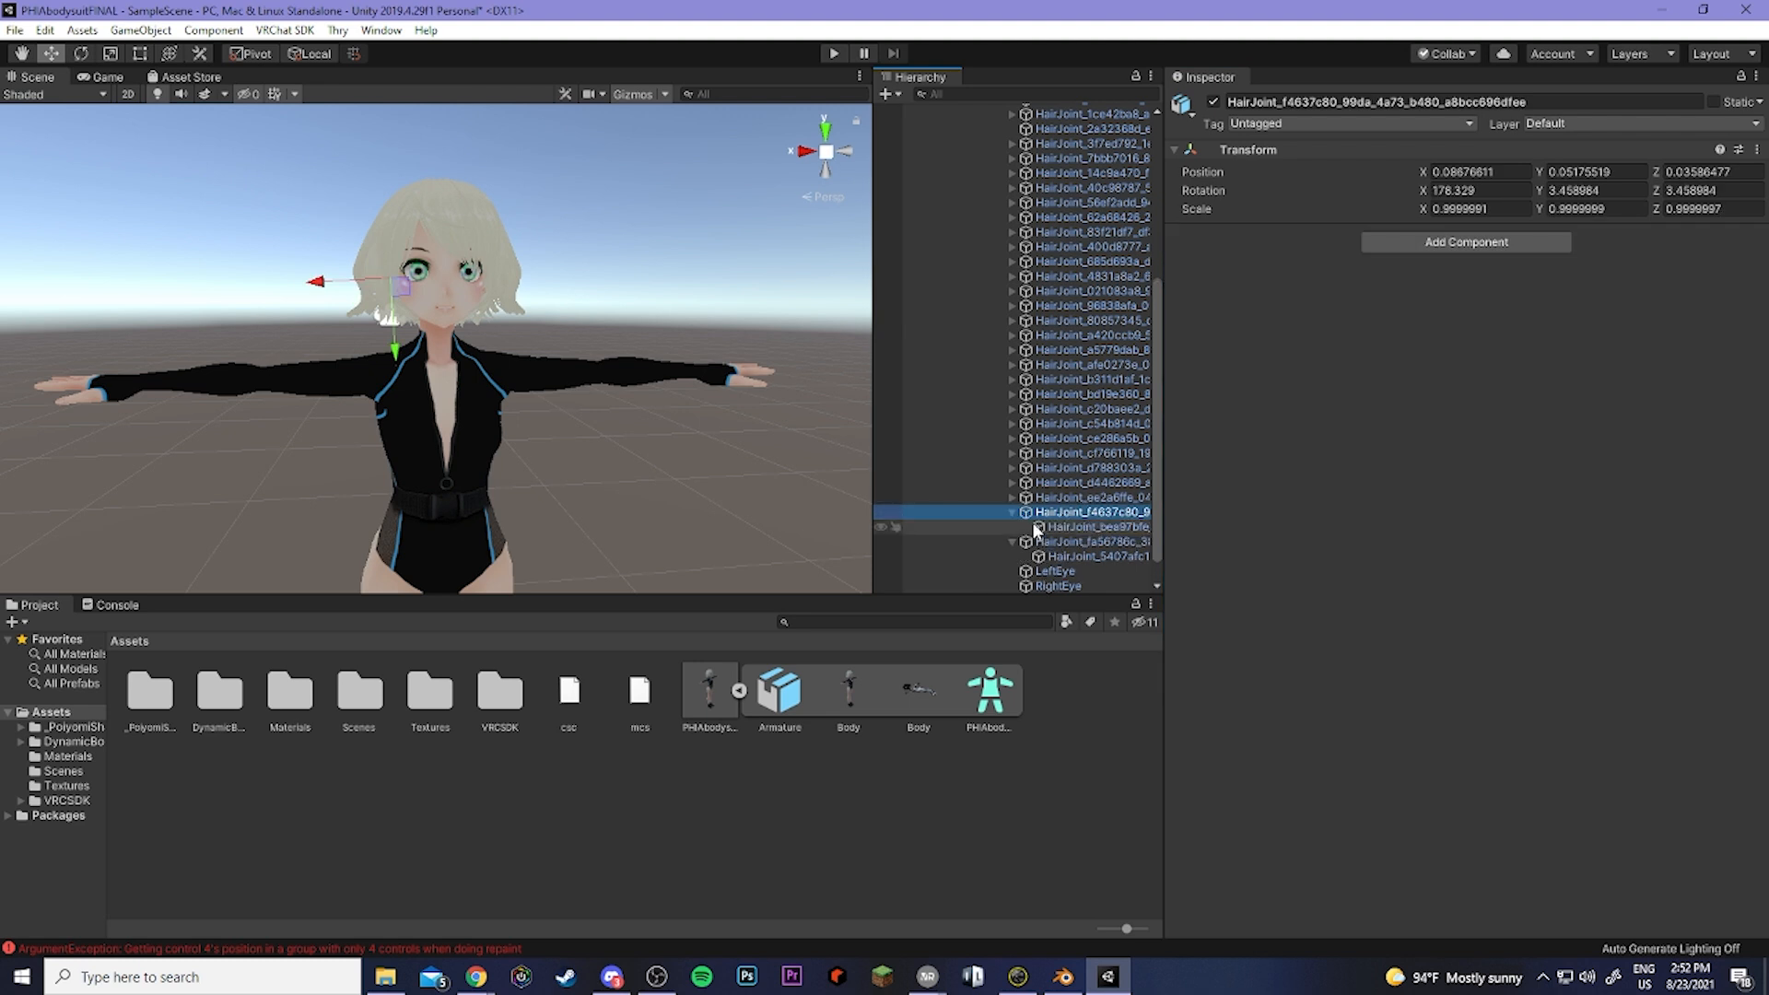
click(1086, 526)
click(1758, 149)
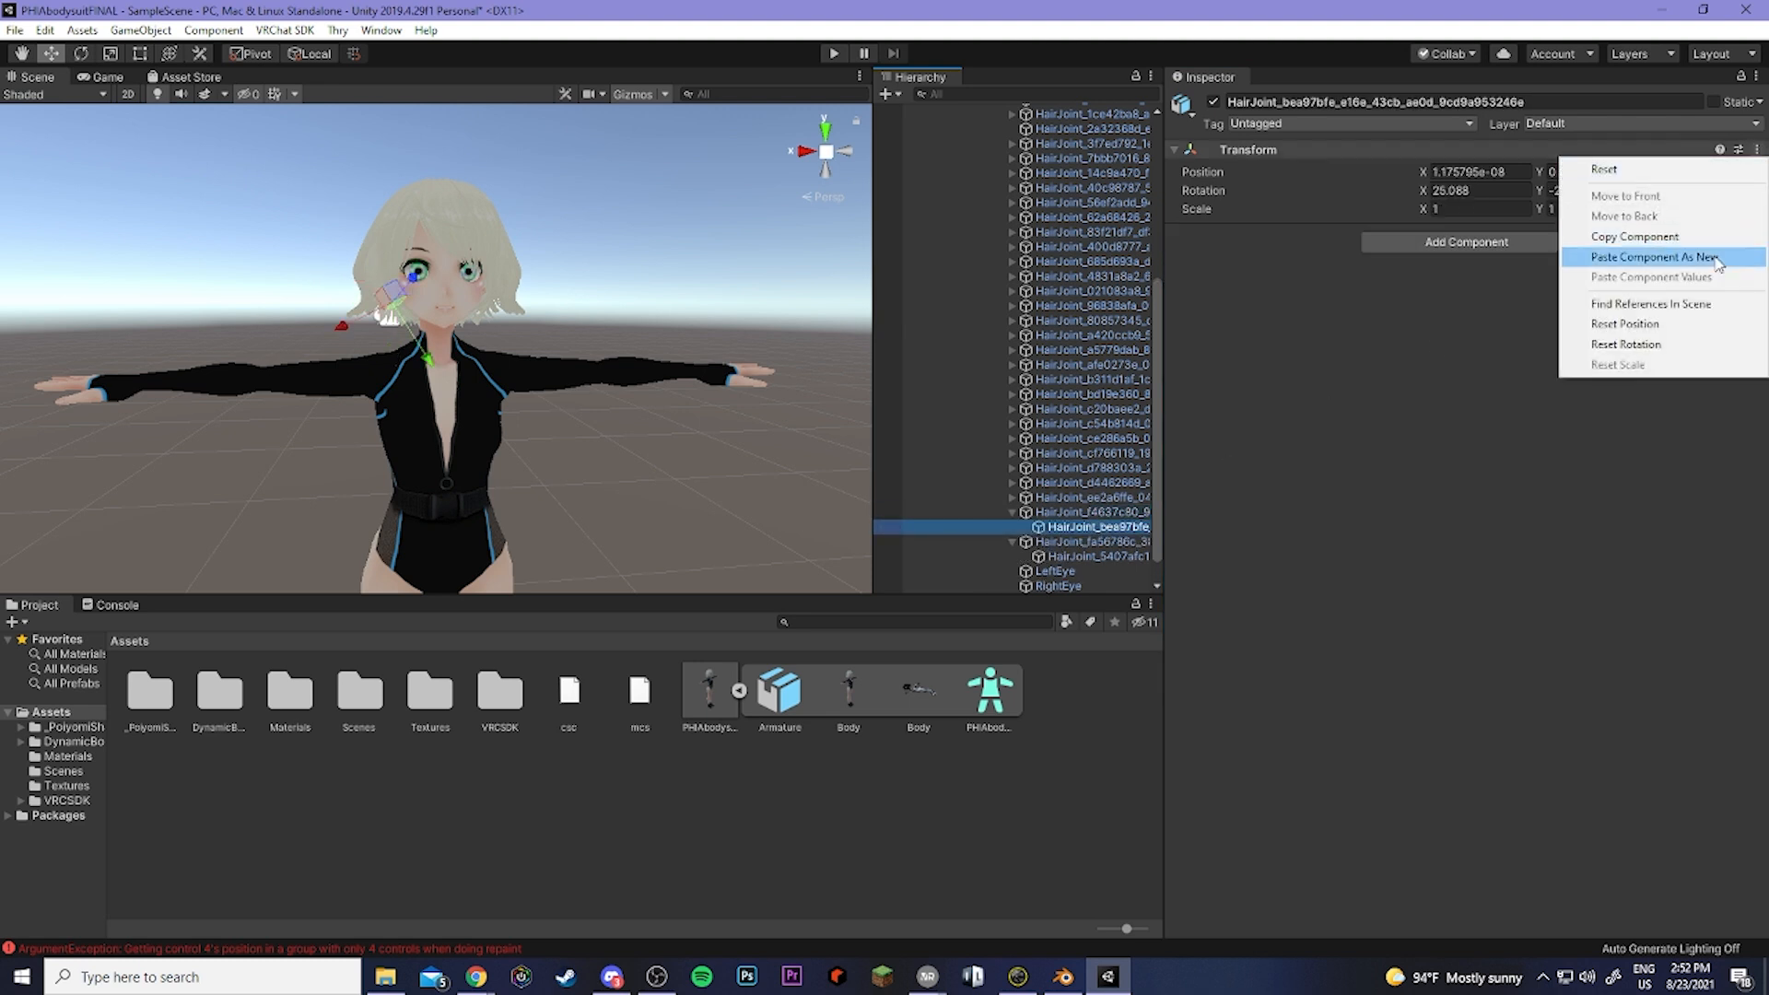
click(1608, 249)
drag(1085, 529, 1458, 273)
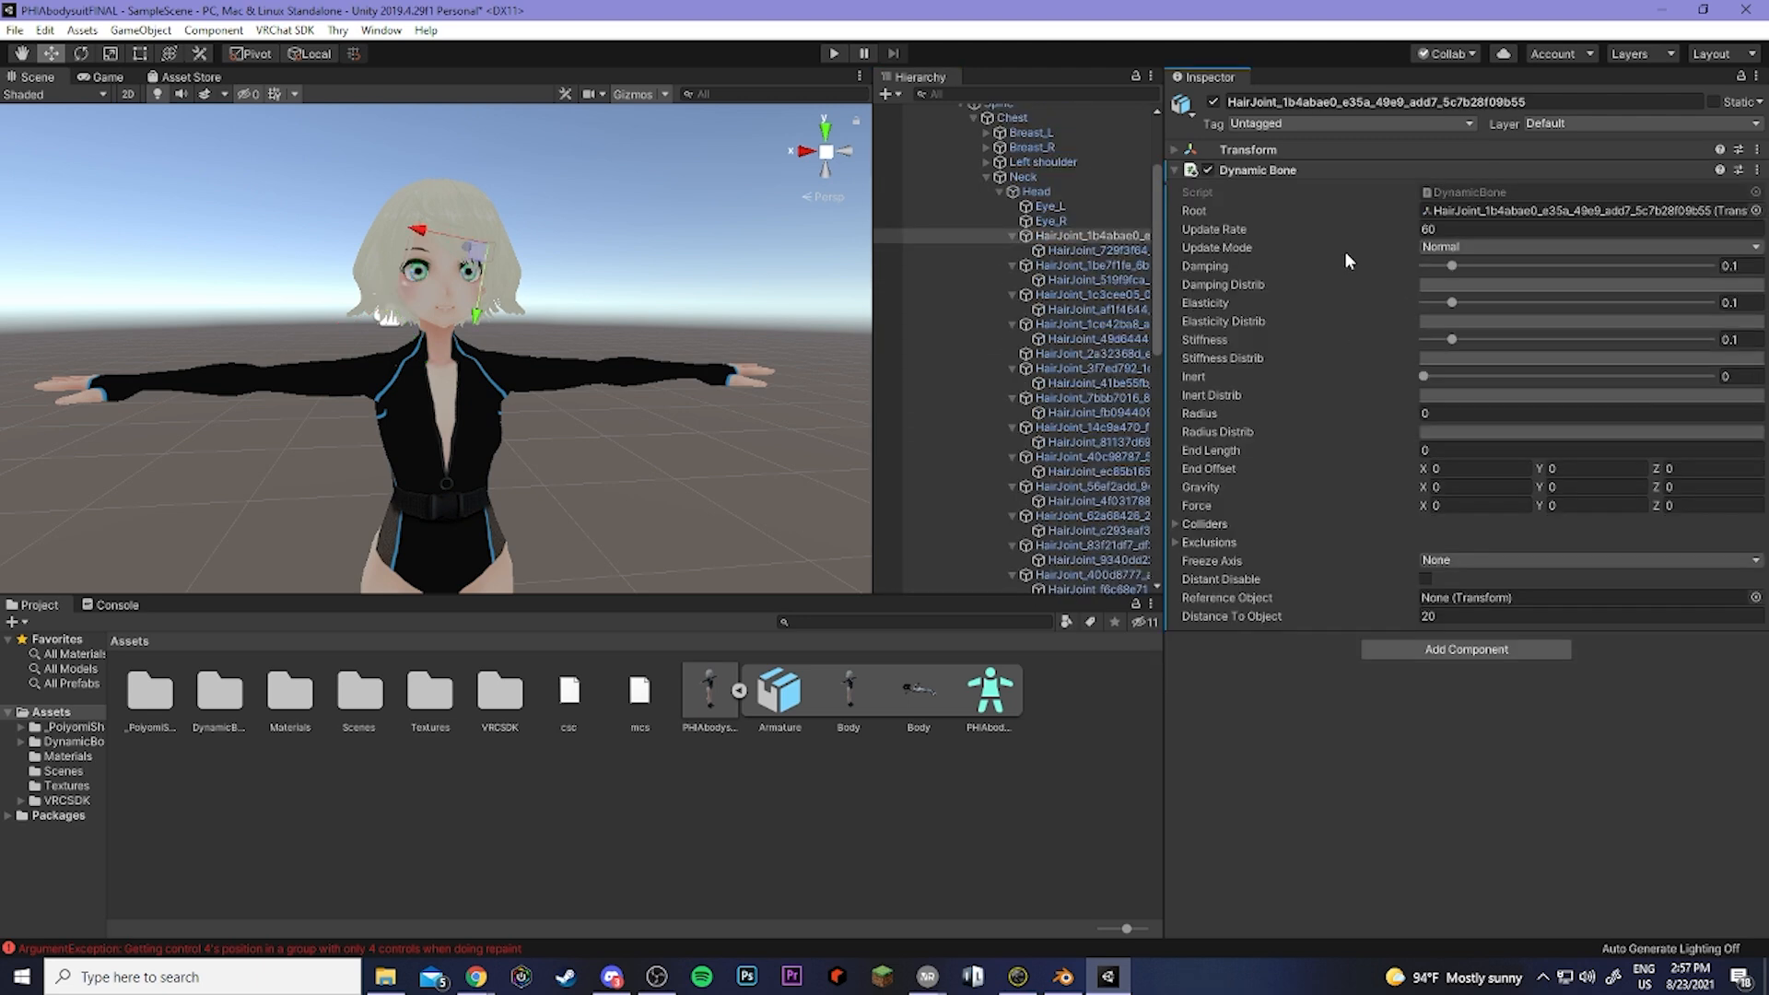
Select the PHIAbodysuitfinal avatar, start Play mode and switch back to the Scene view.
scroll(742, 393, down, 5)
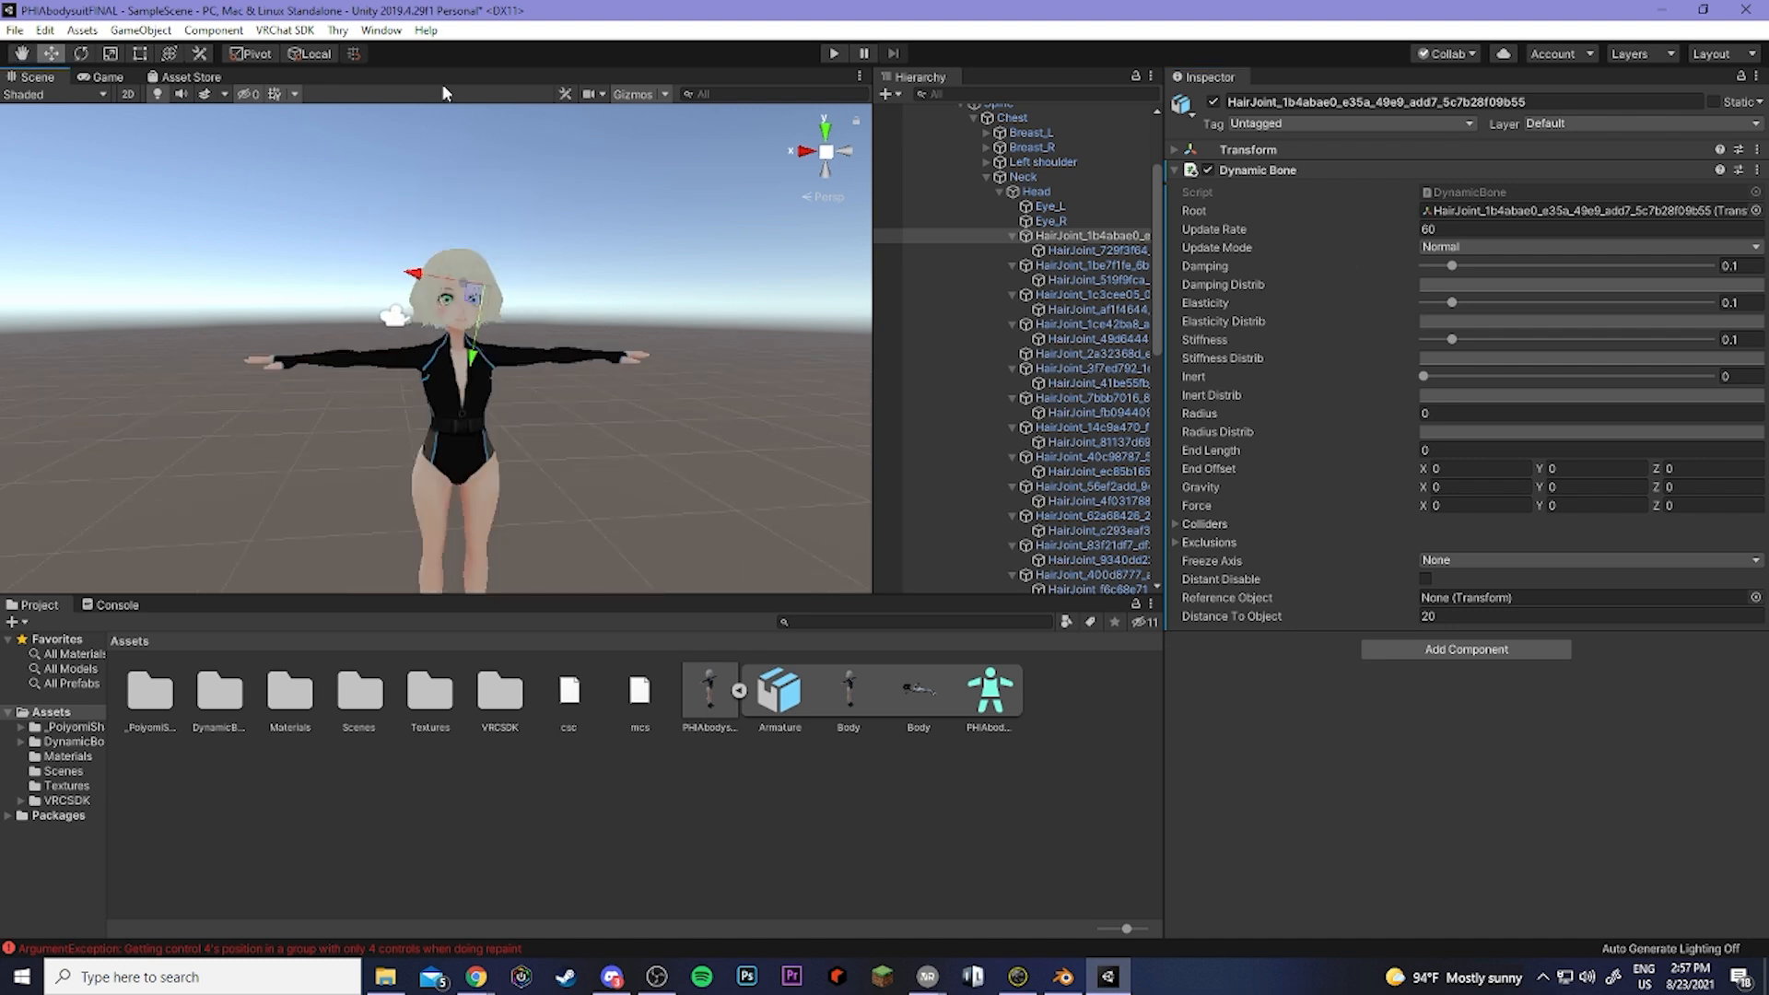
scroll(959, 207, up, 3)
click(986, 155)
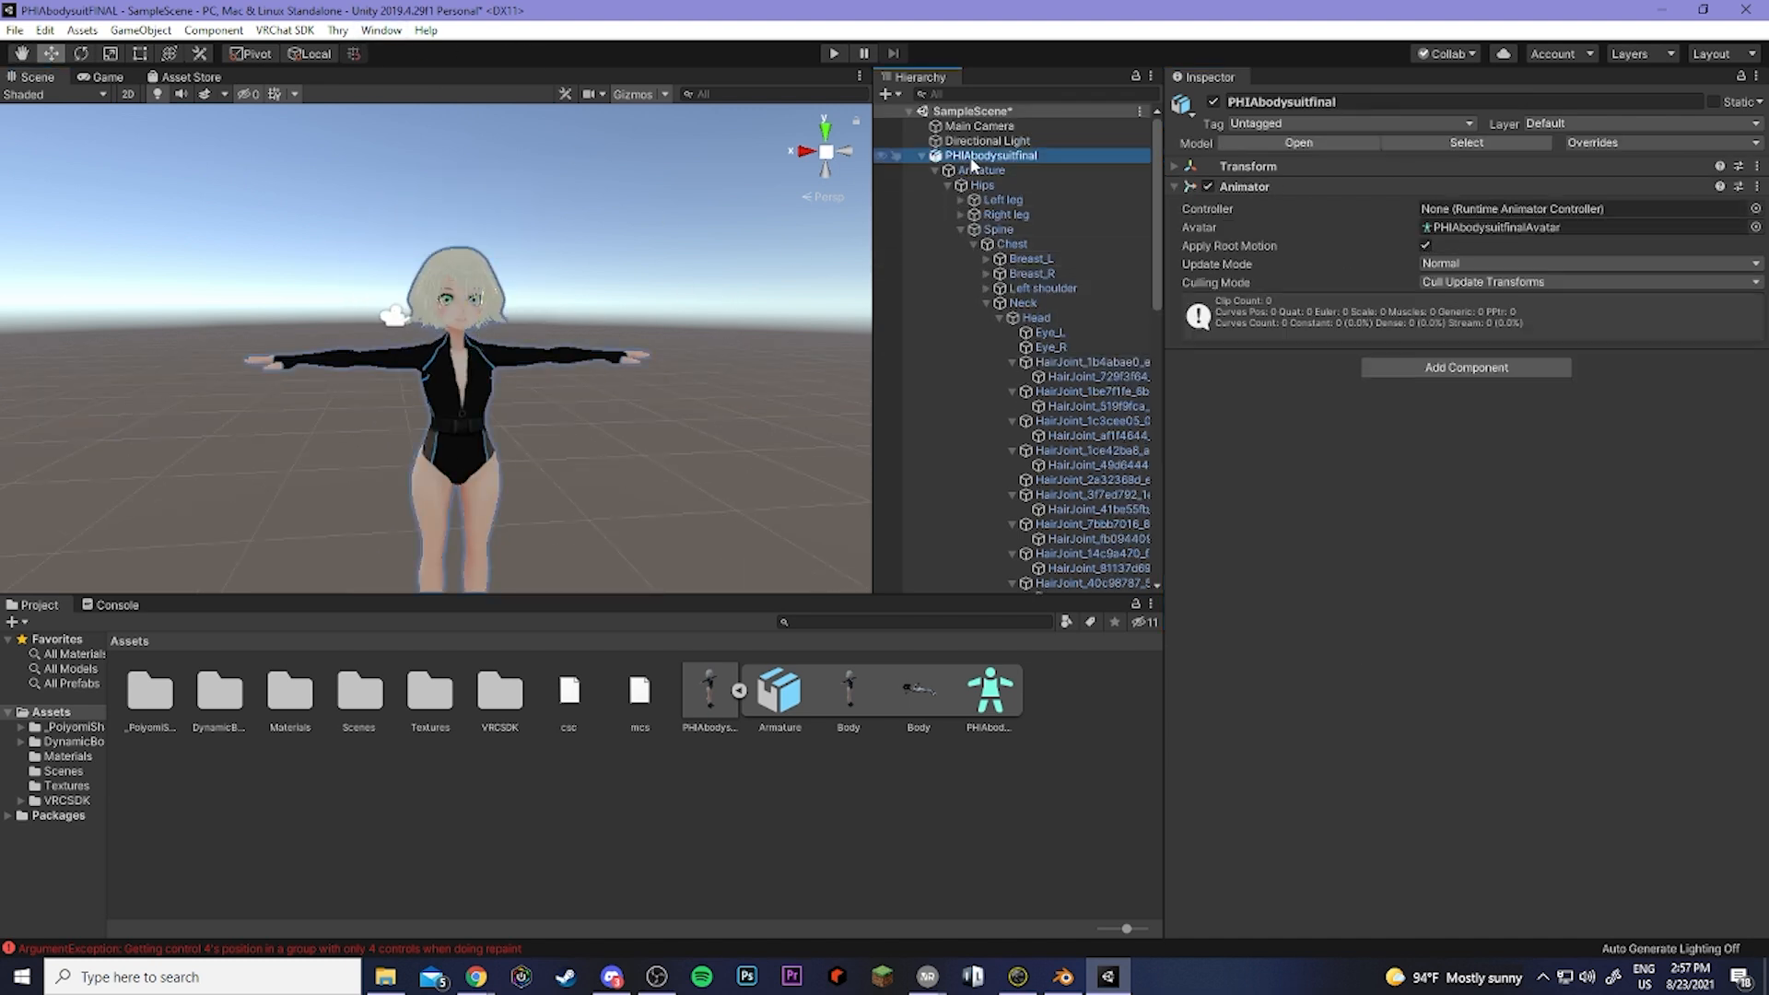
click(834, 56)
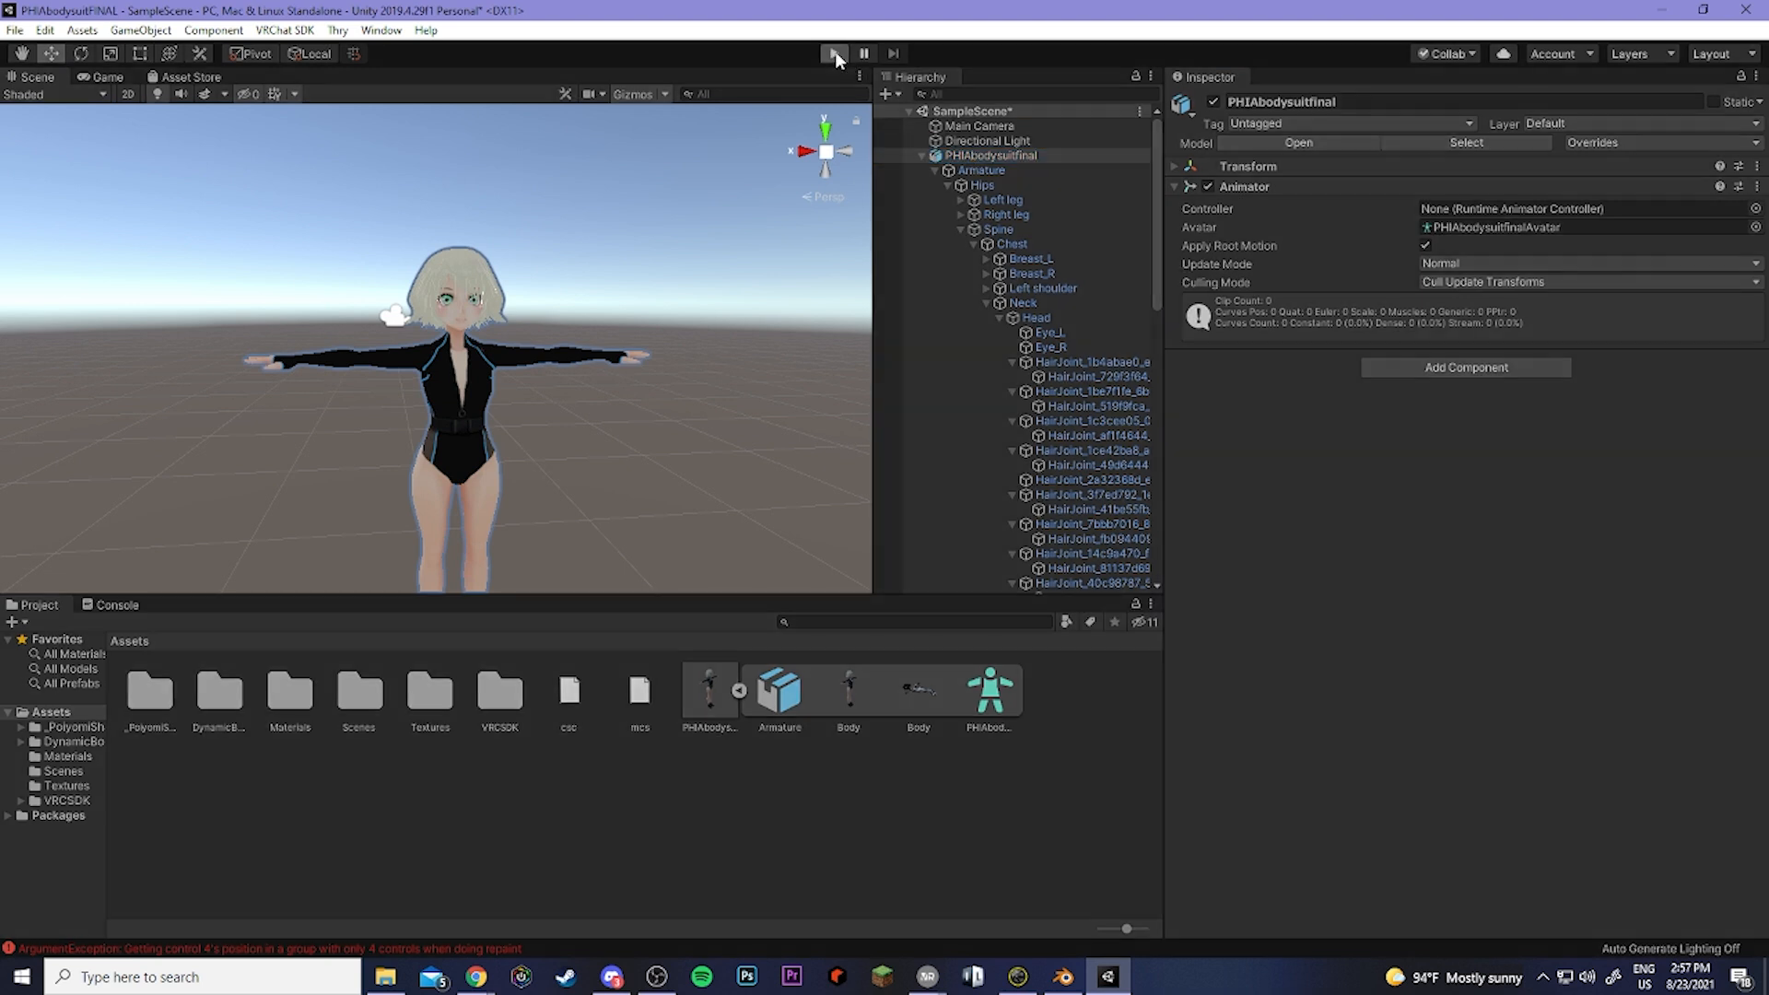
click(30, 79)
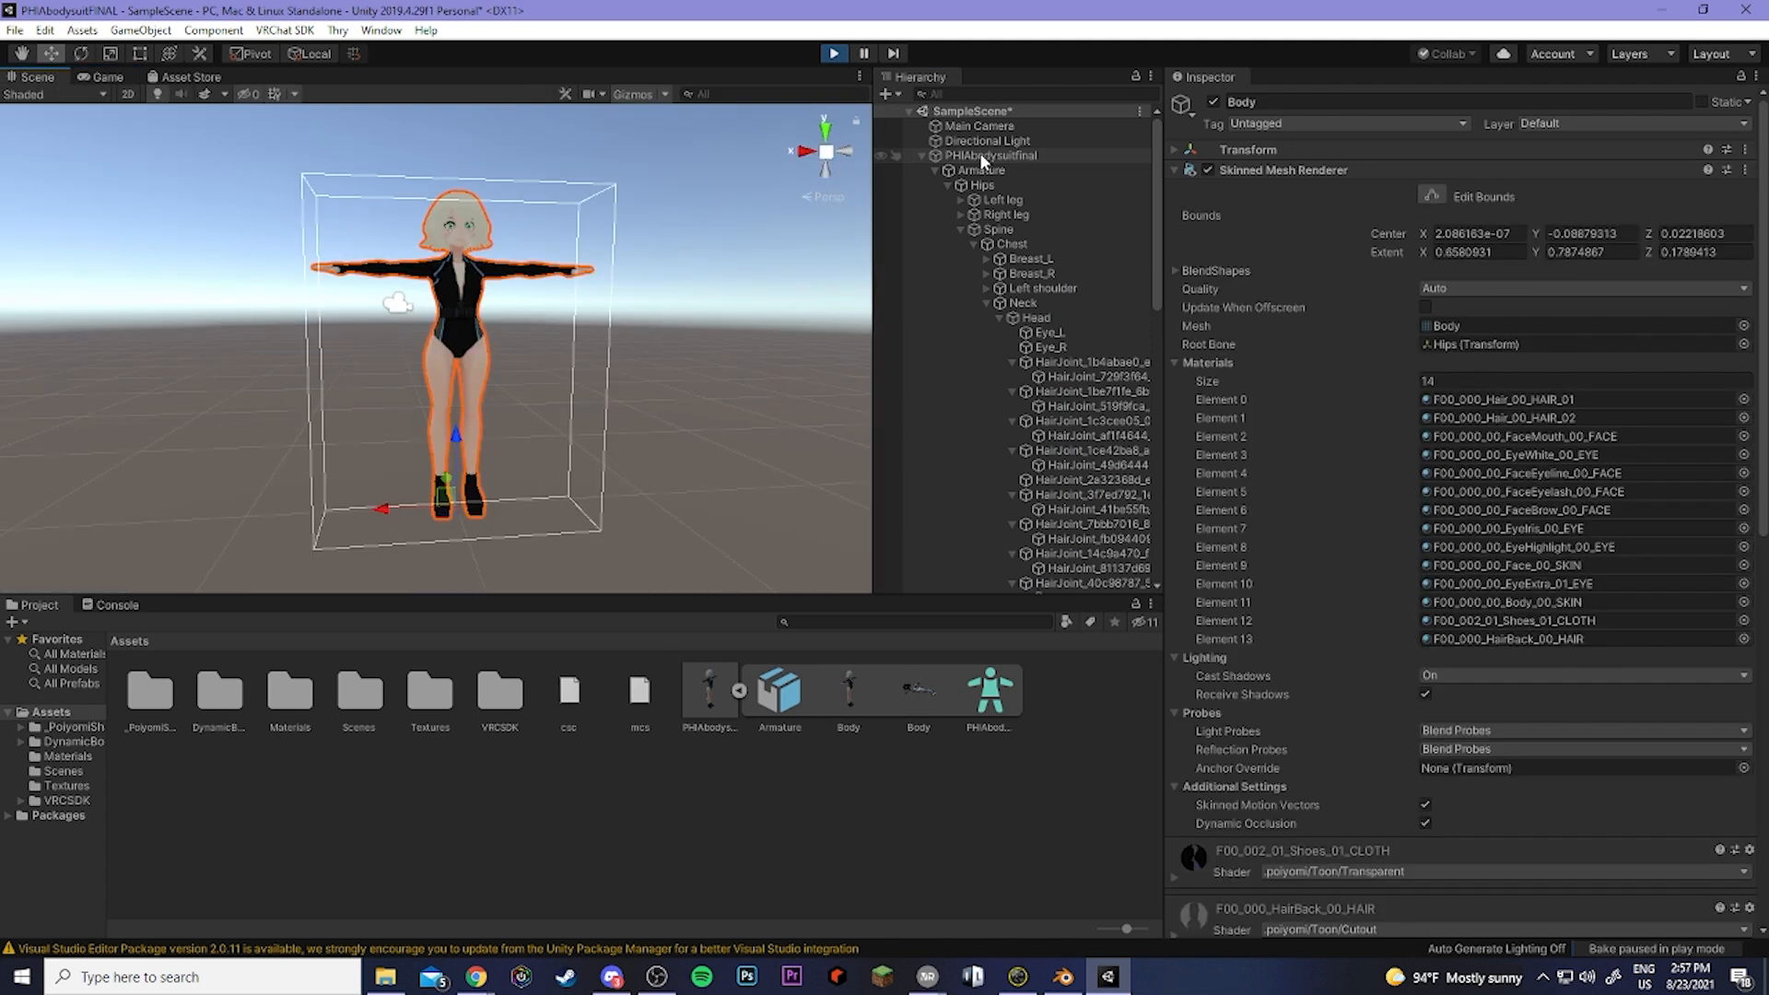
Move the PHIAbodysuitfinal avatar around in the running scene to test the hair's dynamic bone motion.
click(983, 159)
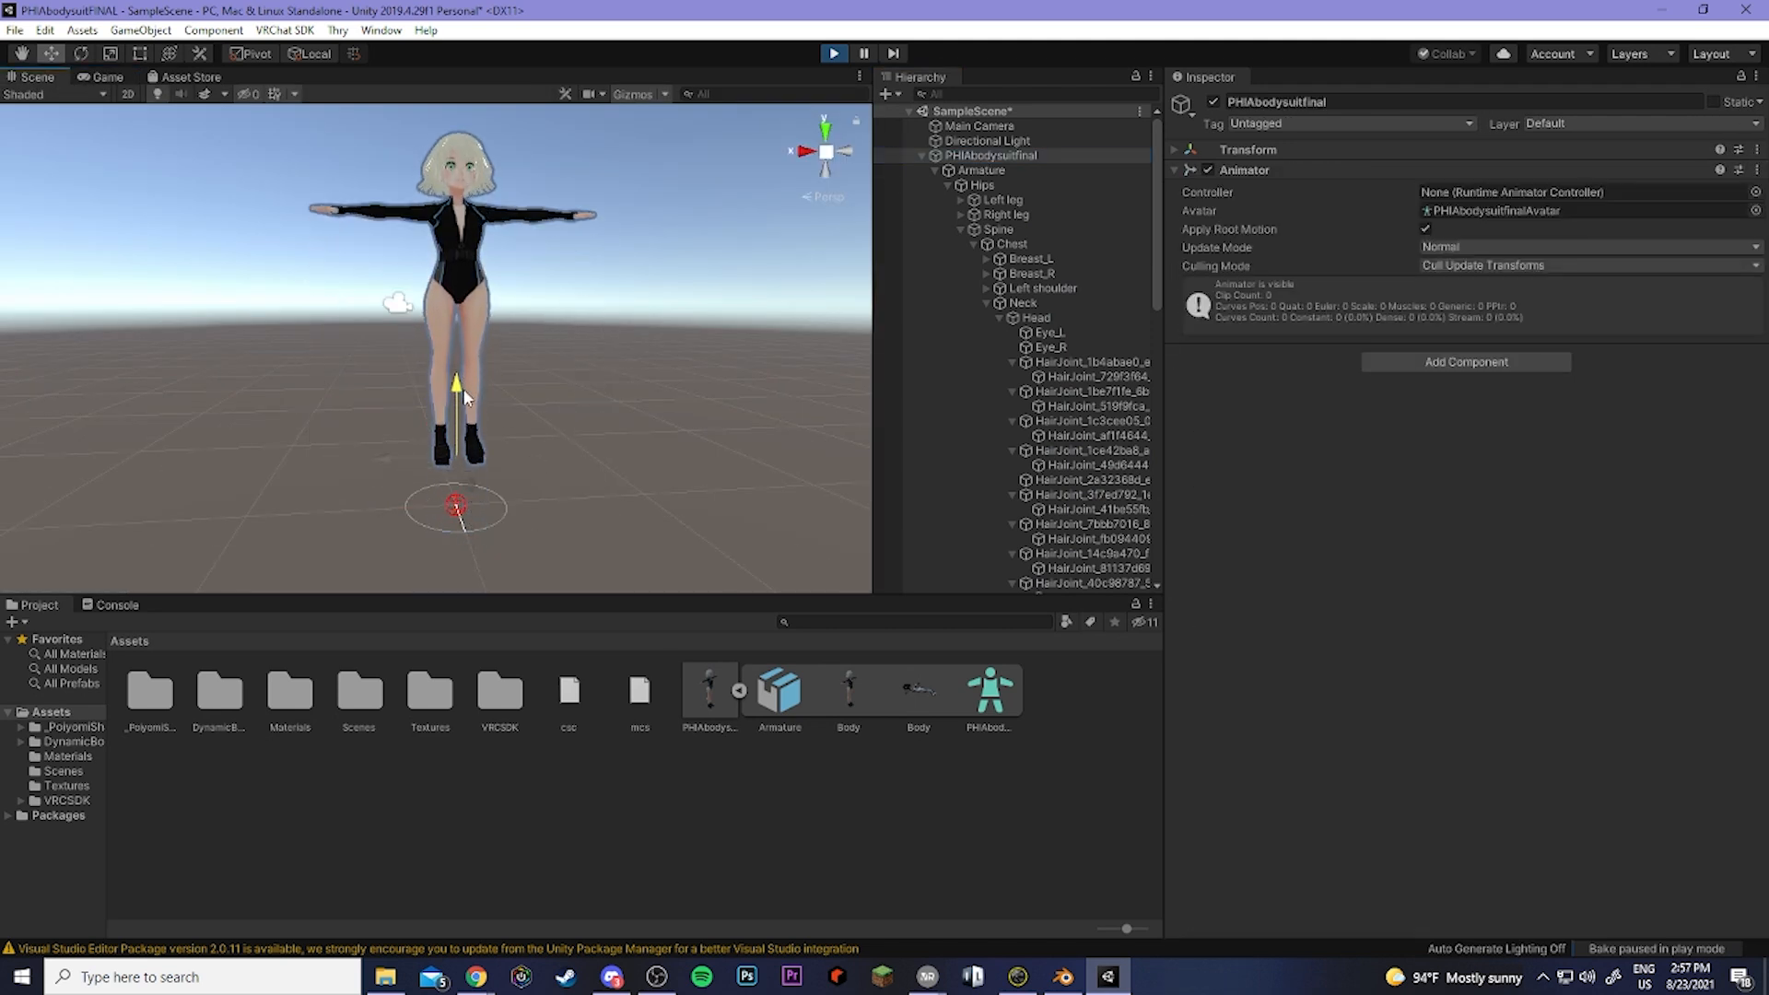
drag(402, 484, 463, 456)
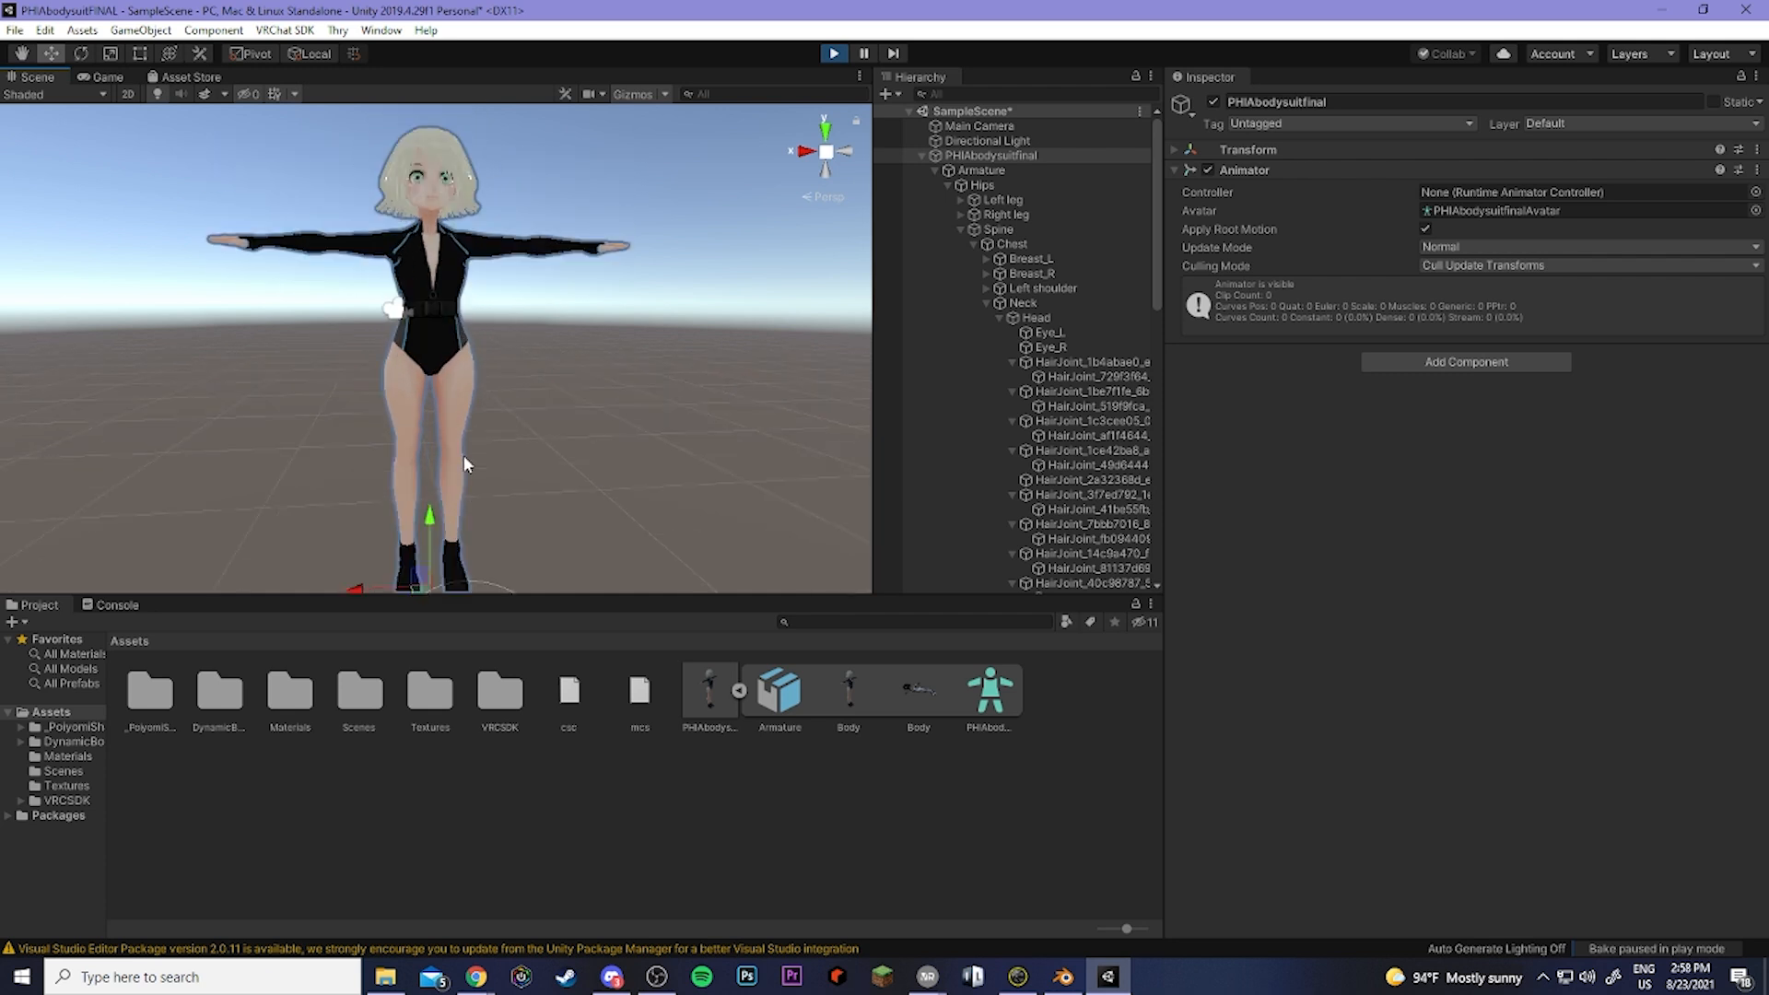
mouse_move(398, 522)
mouse_down()
mouse_move(368, 518)
mouse_move(400, 521)
mouse_up()
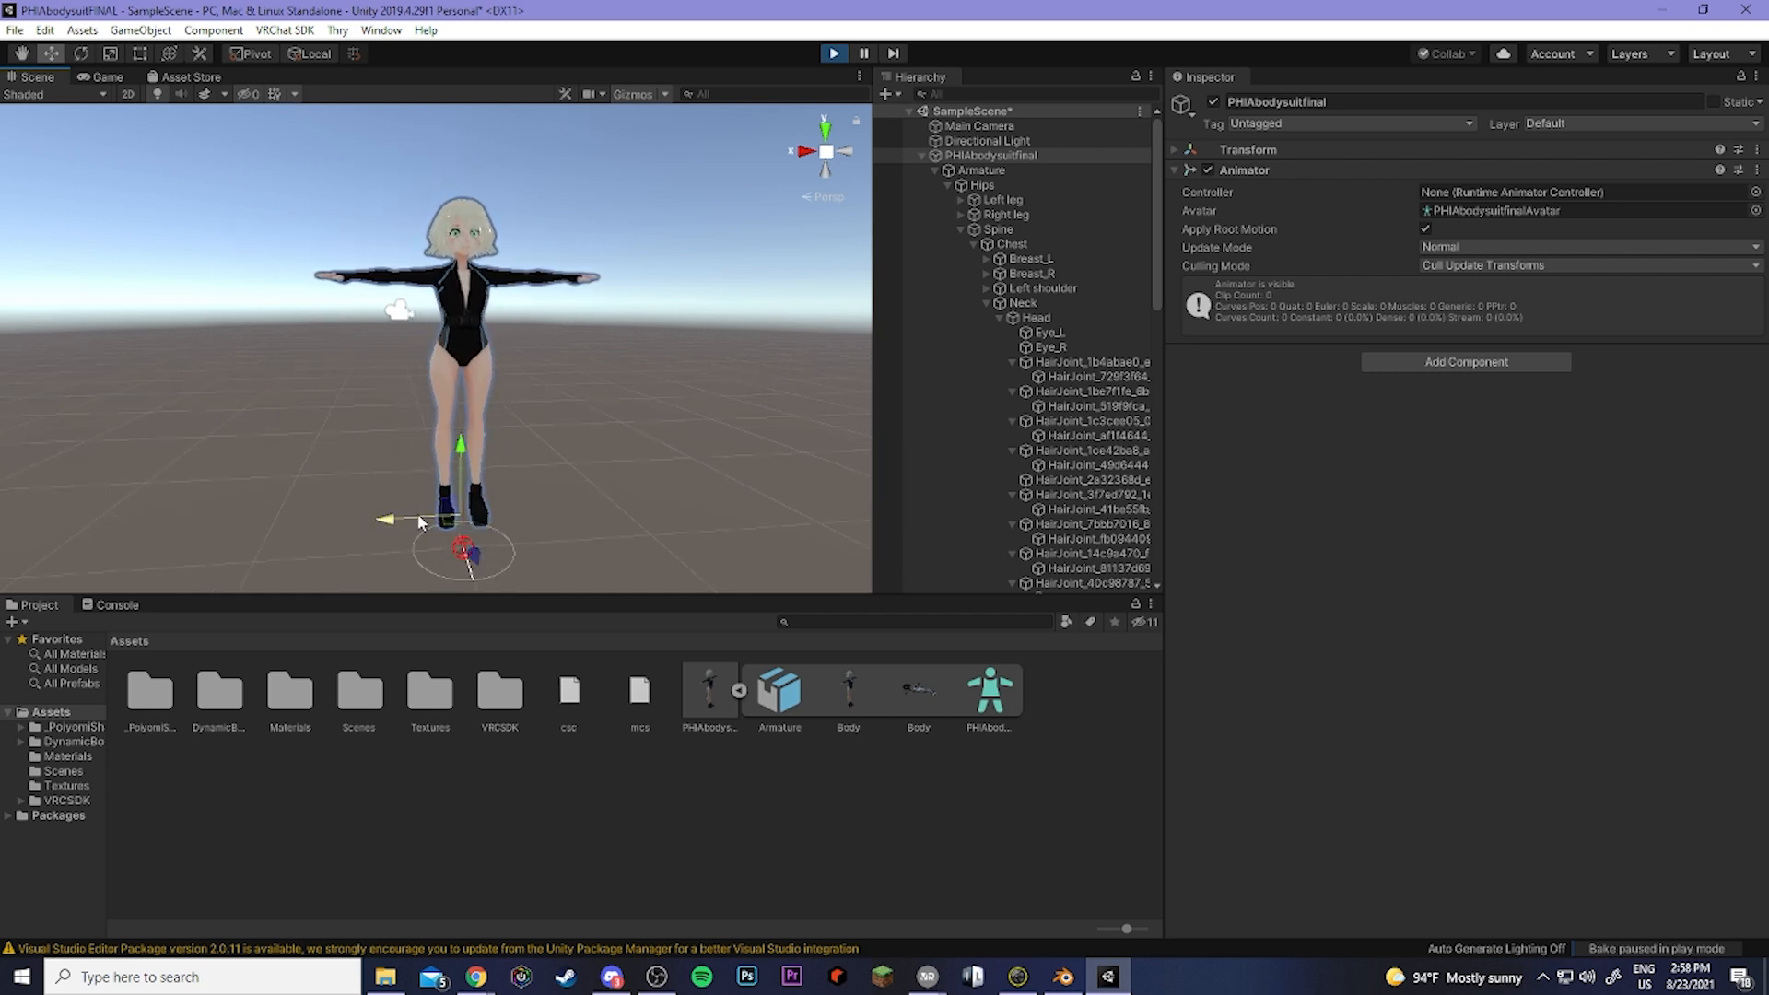
click(464, 480)
click(561, 434)
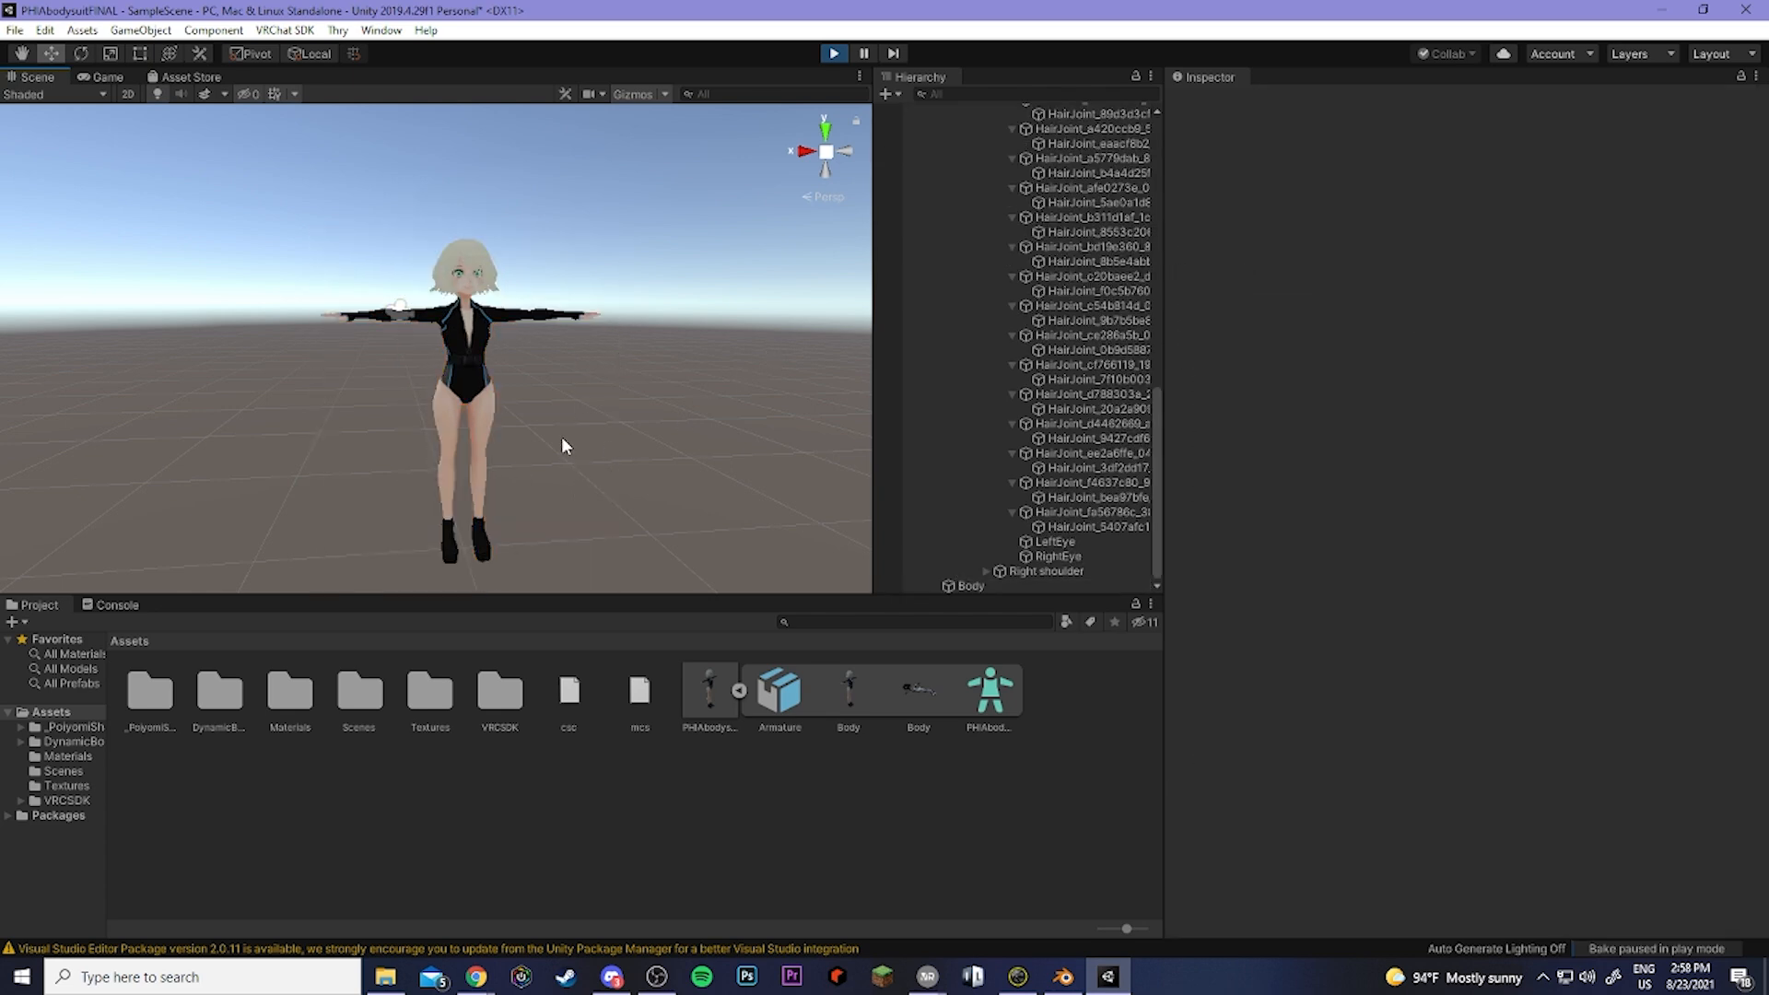
key(q)
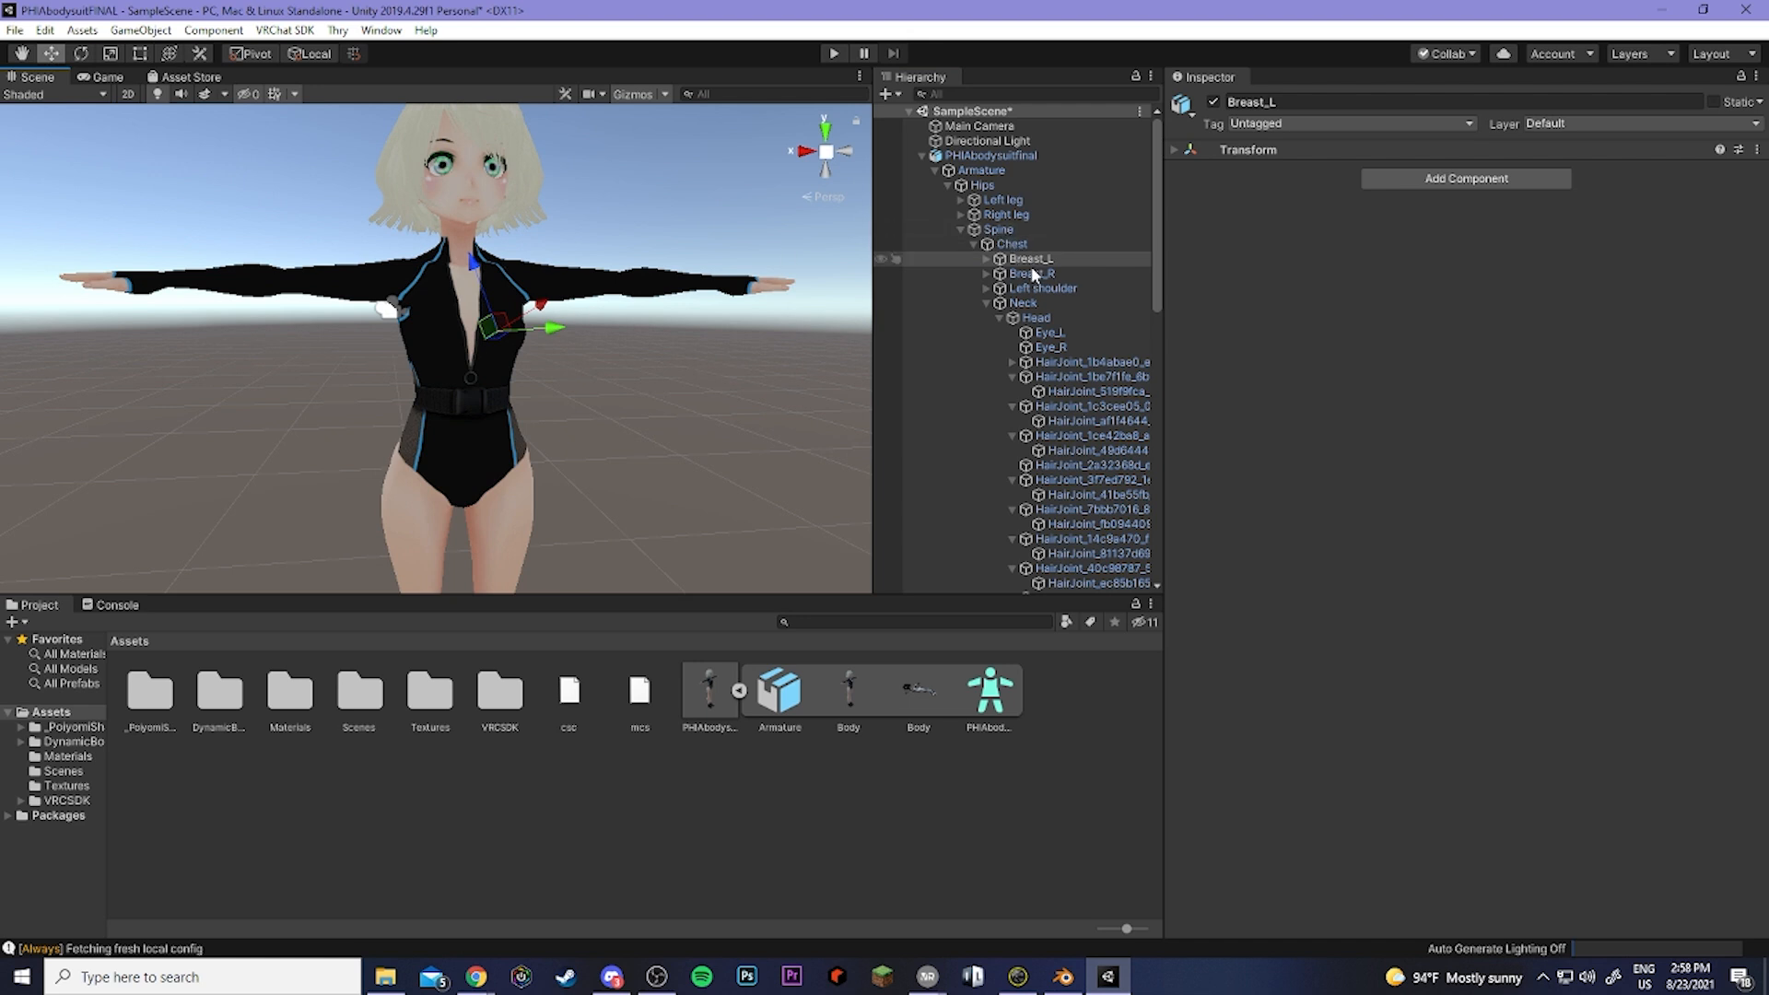
Add a Dynamic Bone component to the Breast_L bone under the avatar's Chest.
click(1034, 276)
click(1032, 262)
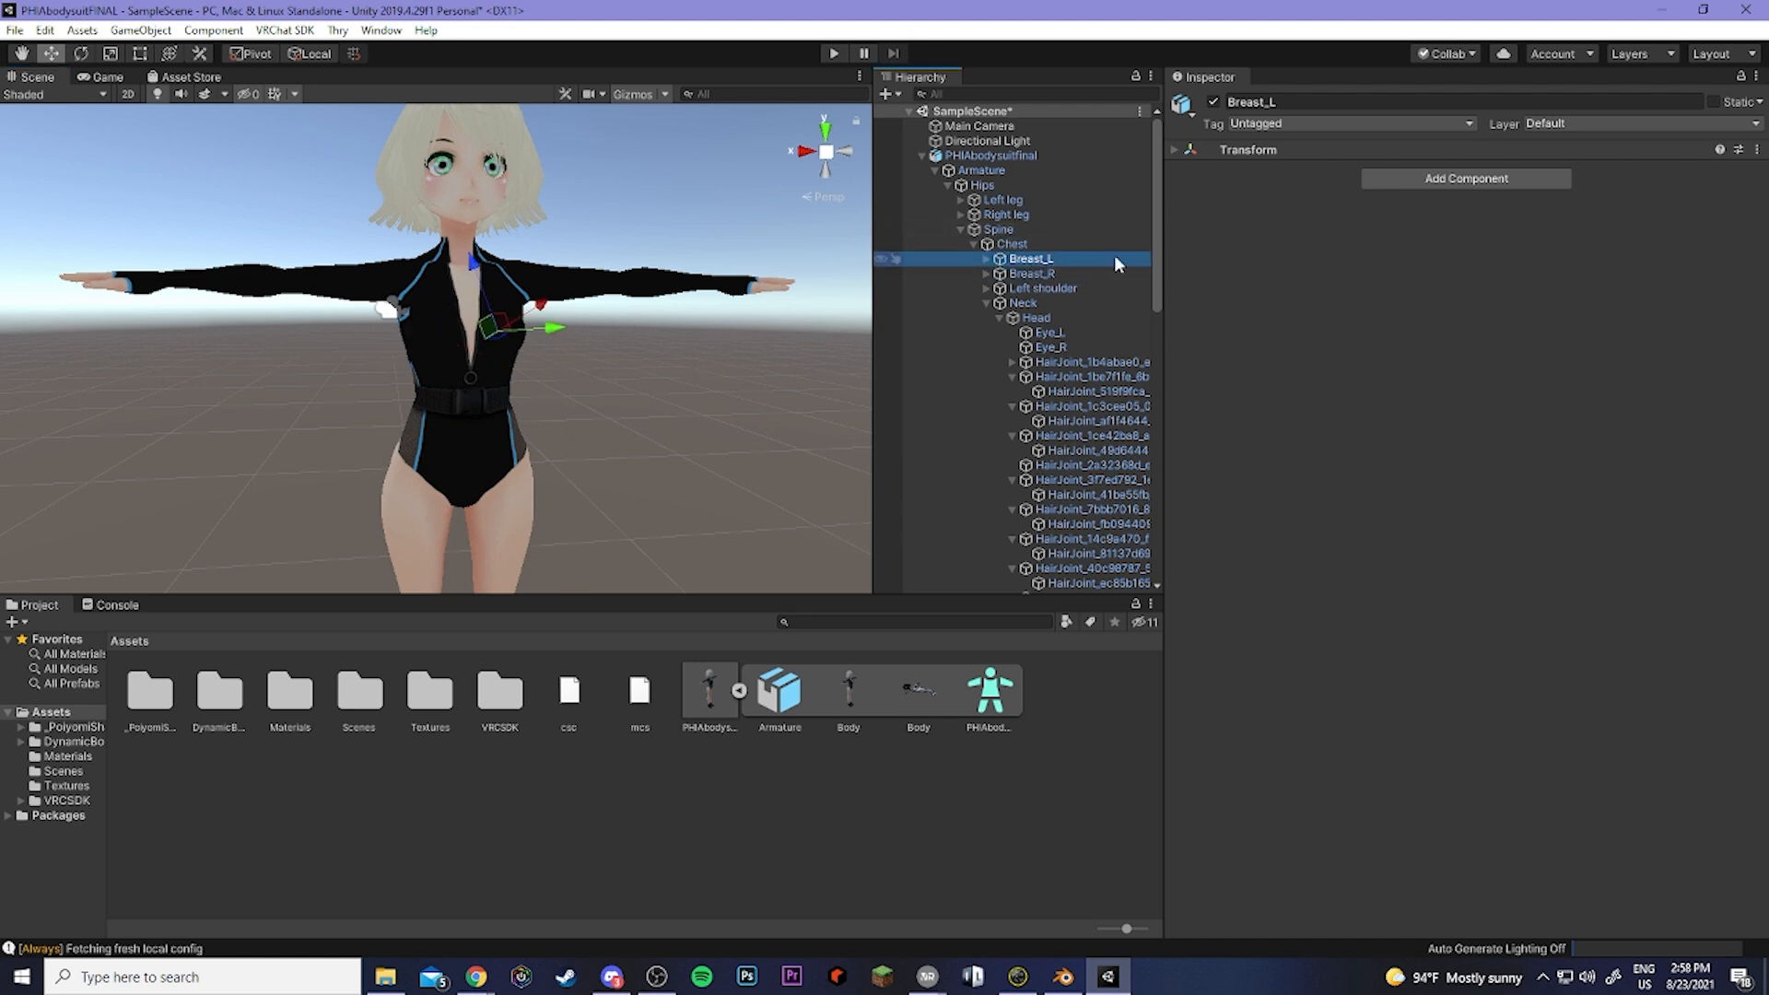
click(1023, 275)
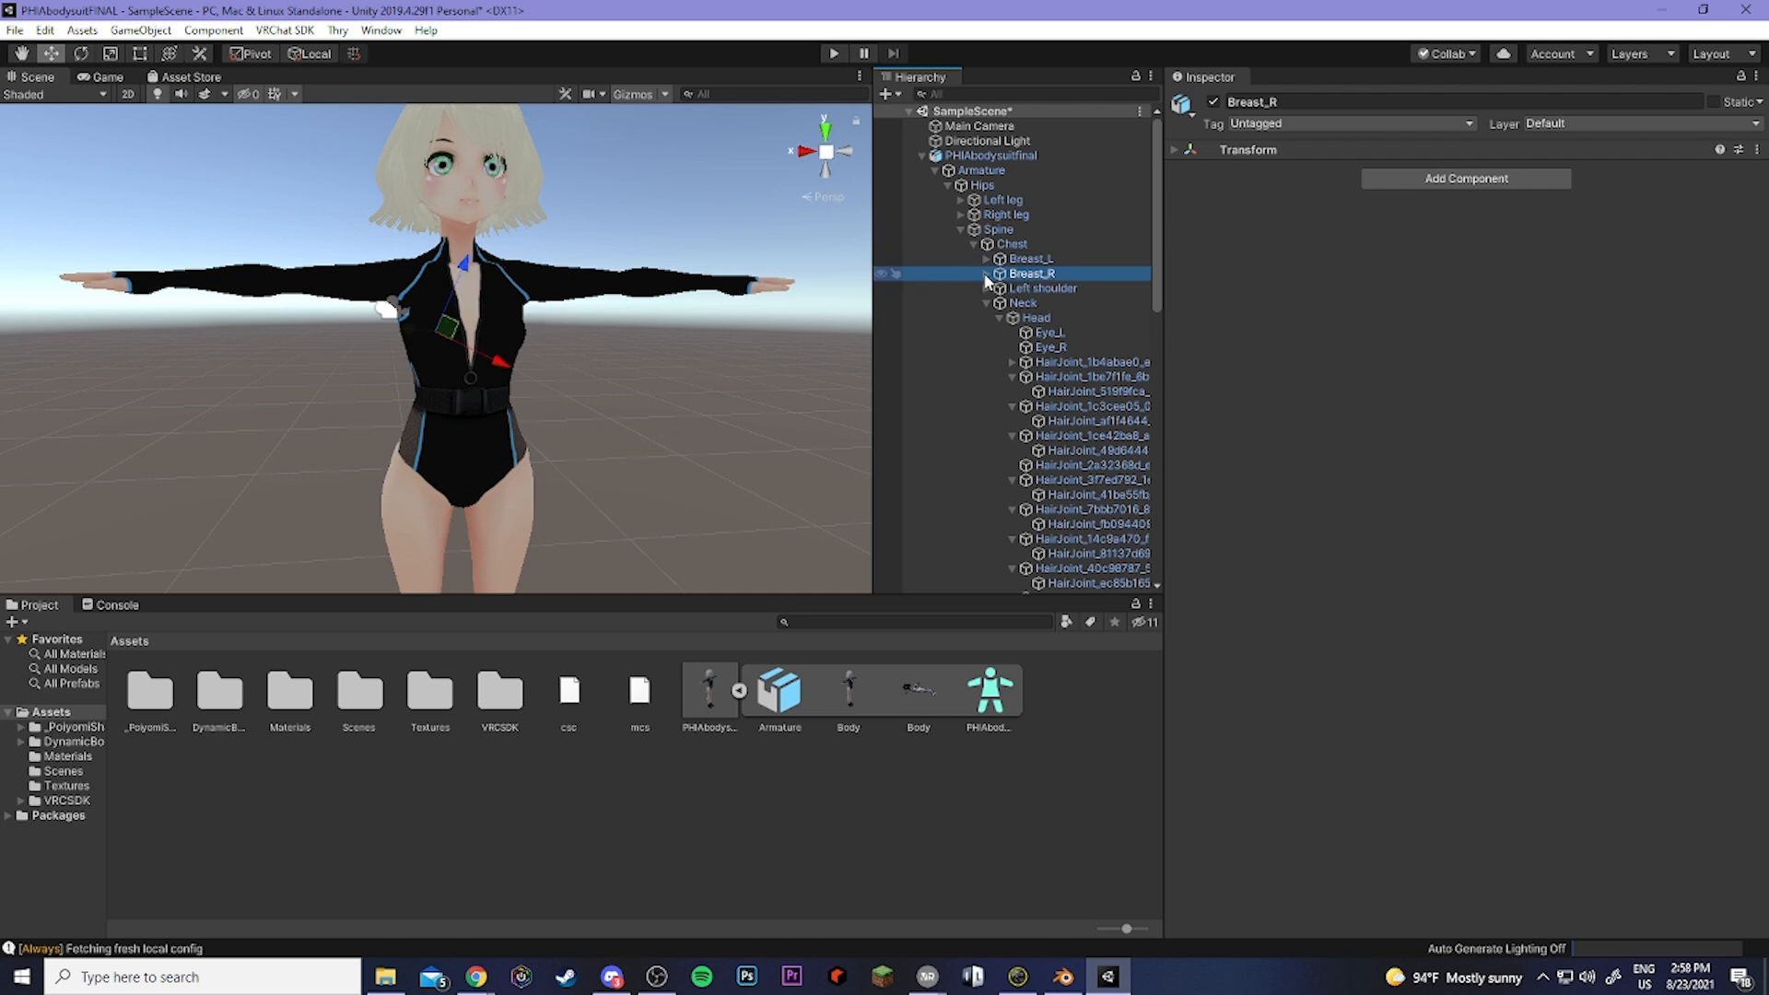
click(986, 274)
click(1040, 288)
click(987, 274)
click(1028, 259)
click(1402, 175)
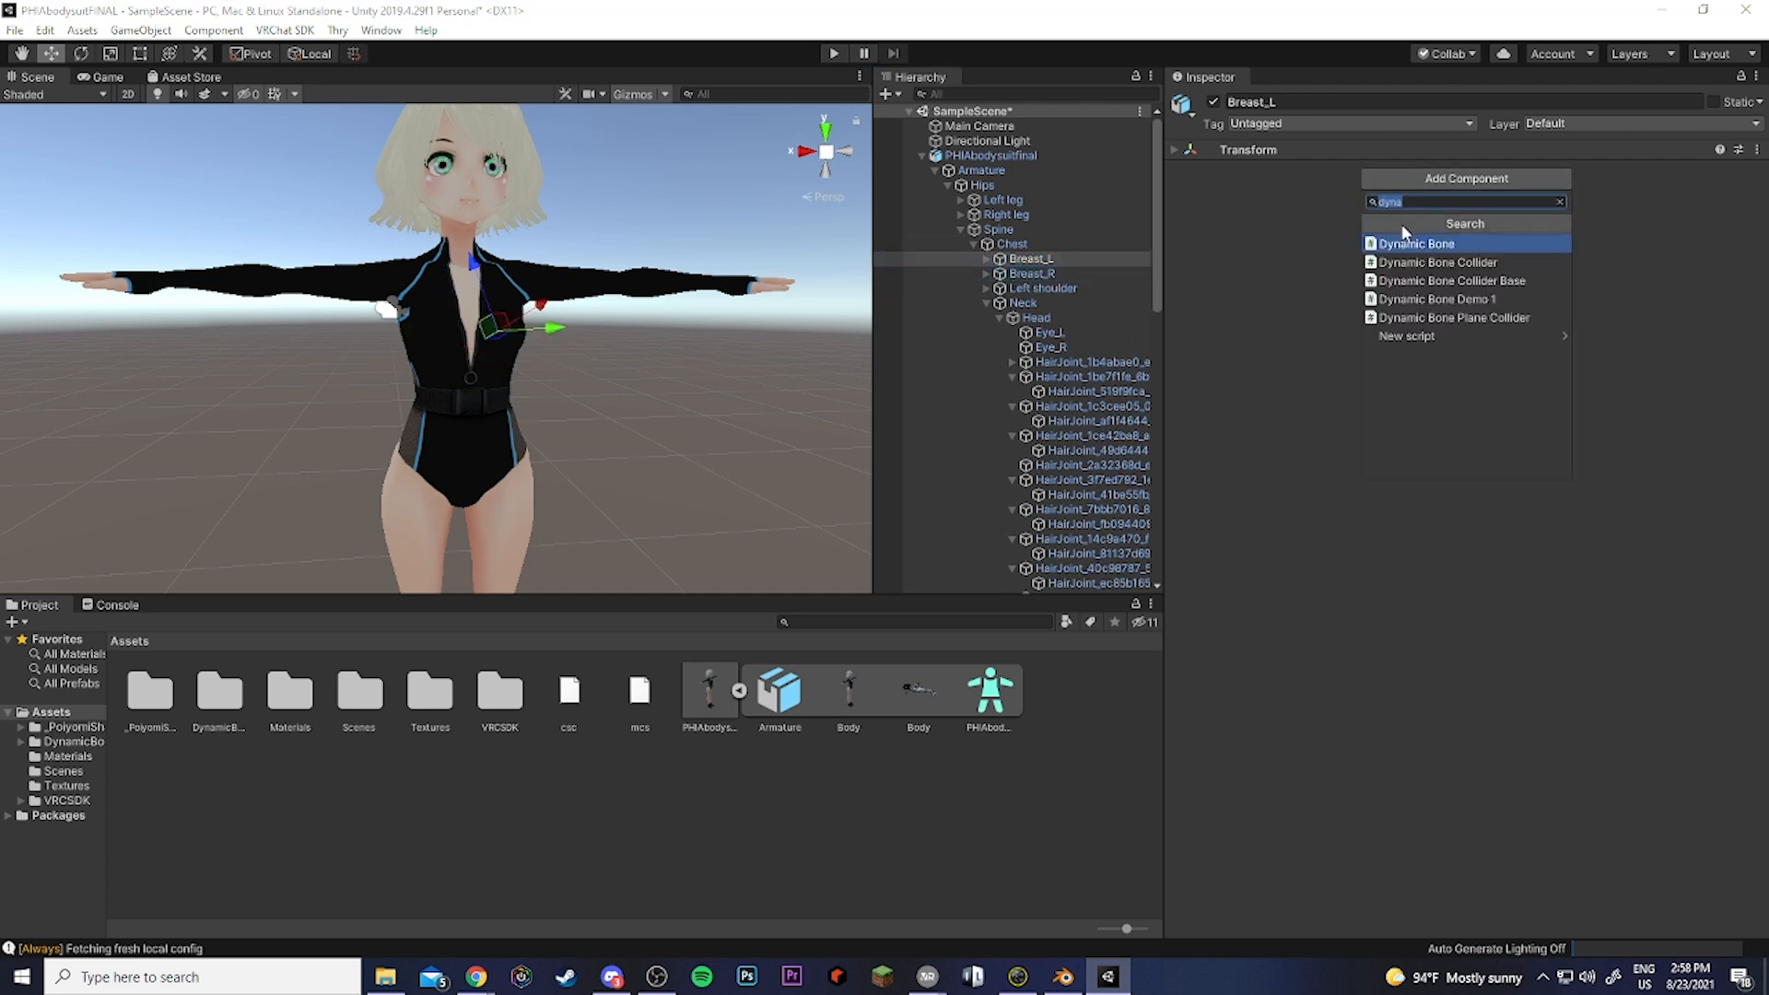
click(1417, 243)
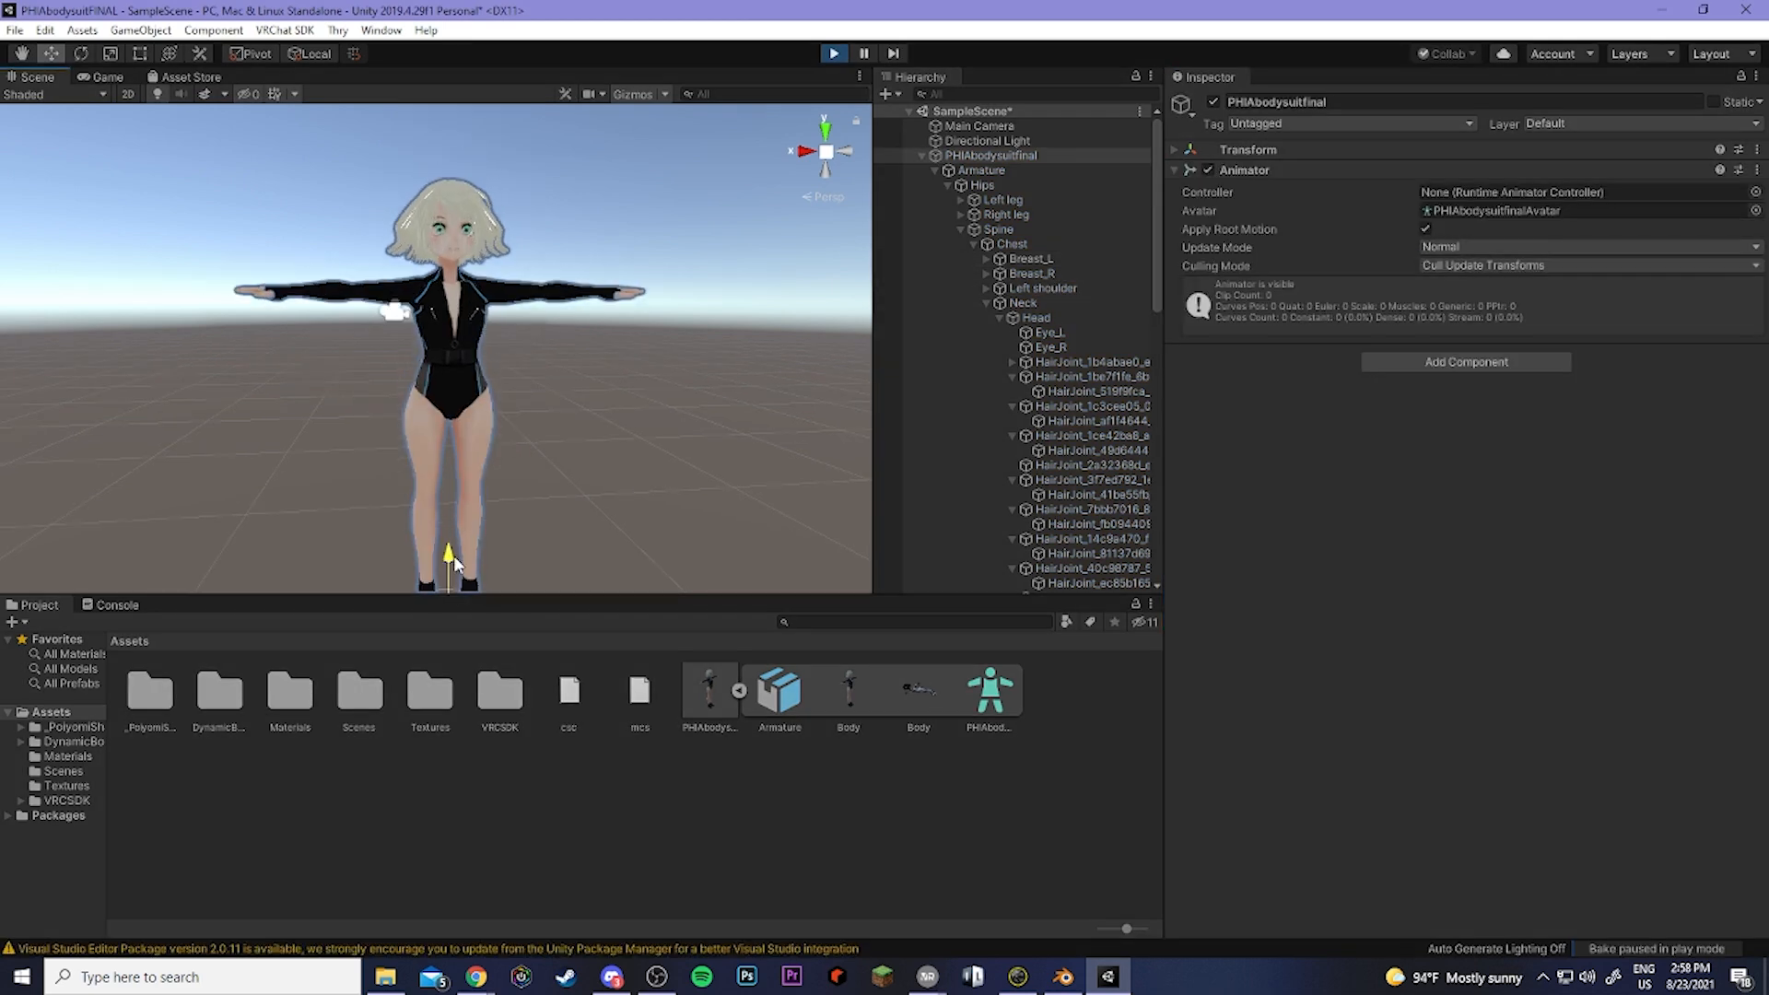
Test the dynamic bones by moving the avatar vertically in the running scene, then stop Play mode and collapse its hierarchy.
mouse_move(453, 555)
mouse_down()
mouse_move(452, 523)
mouse_move(455, 540)
mouse_up()
key(ctrl+p)
click(920, 157)
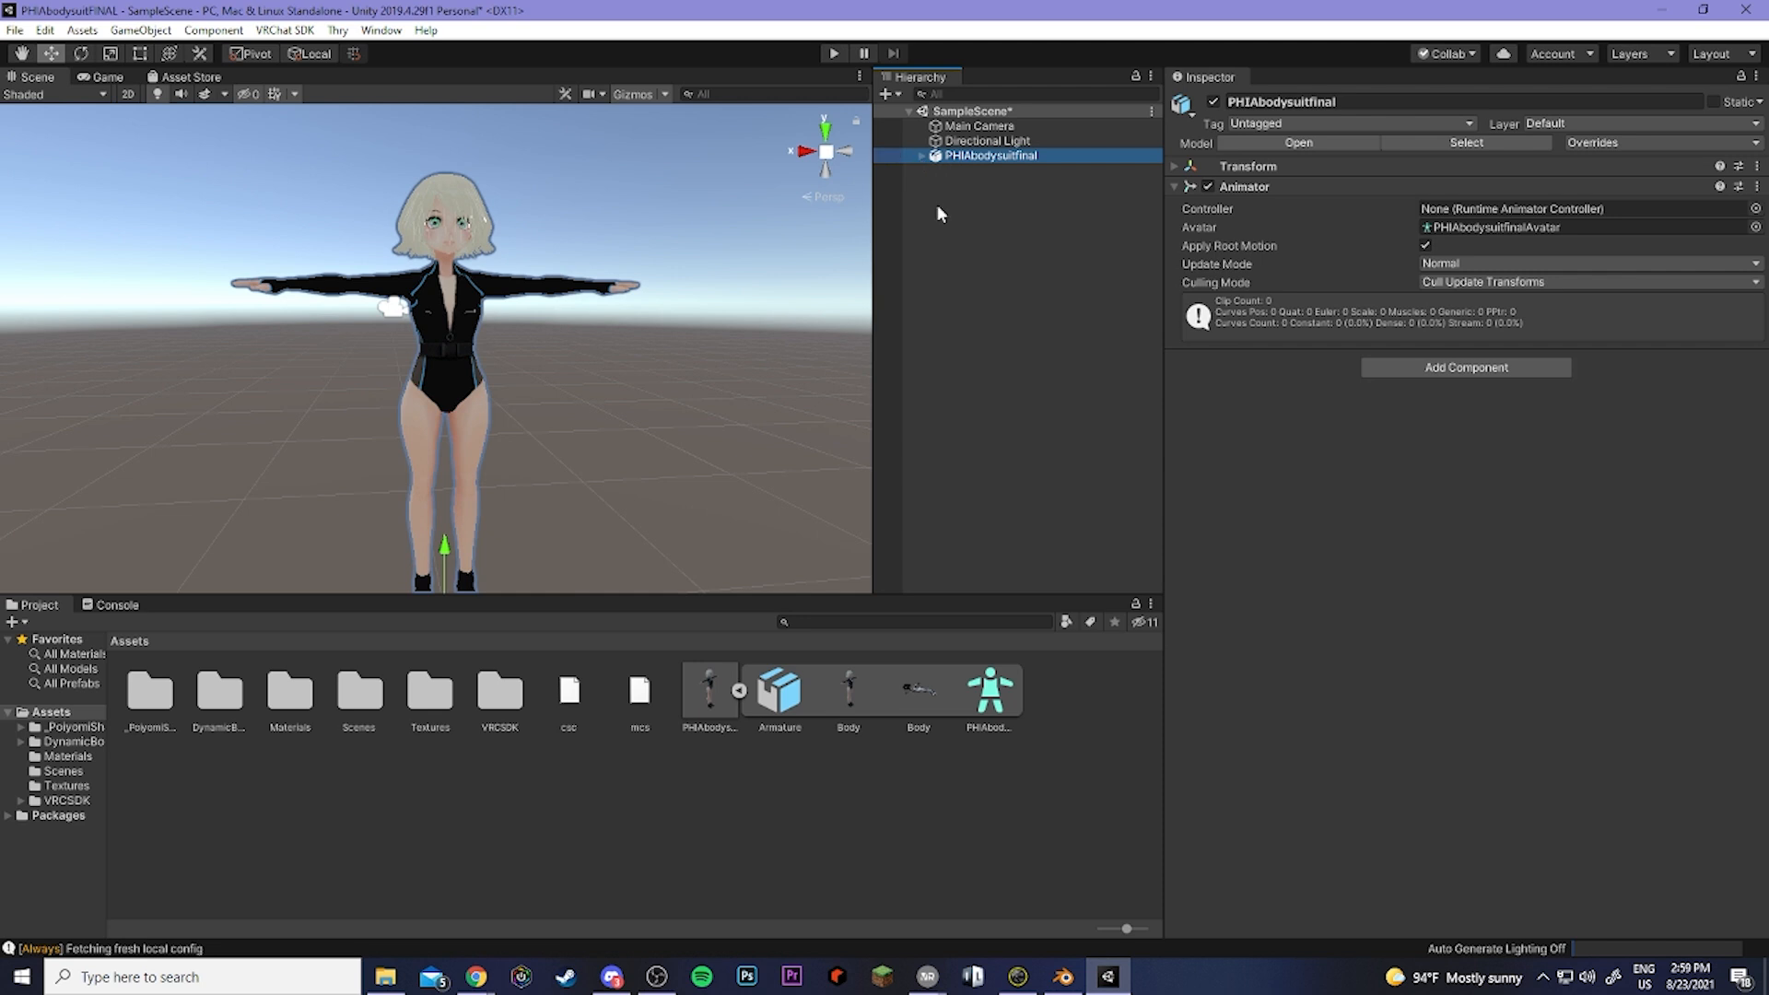
middle_drag(327, 358, 343, 297)
scroll(406, 299, down, 3)
middle_drag(474, 290, 481, 318)
click(972, 263)
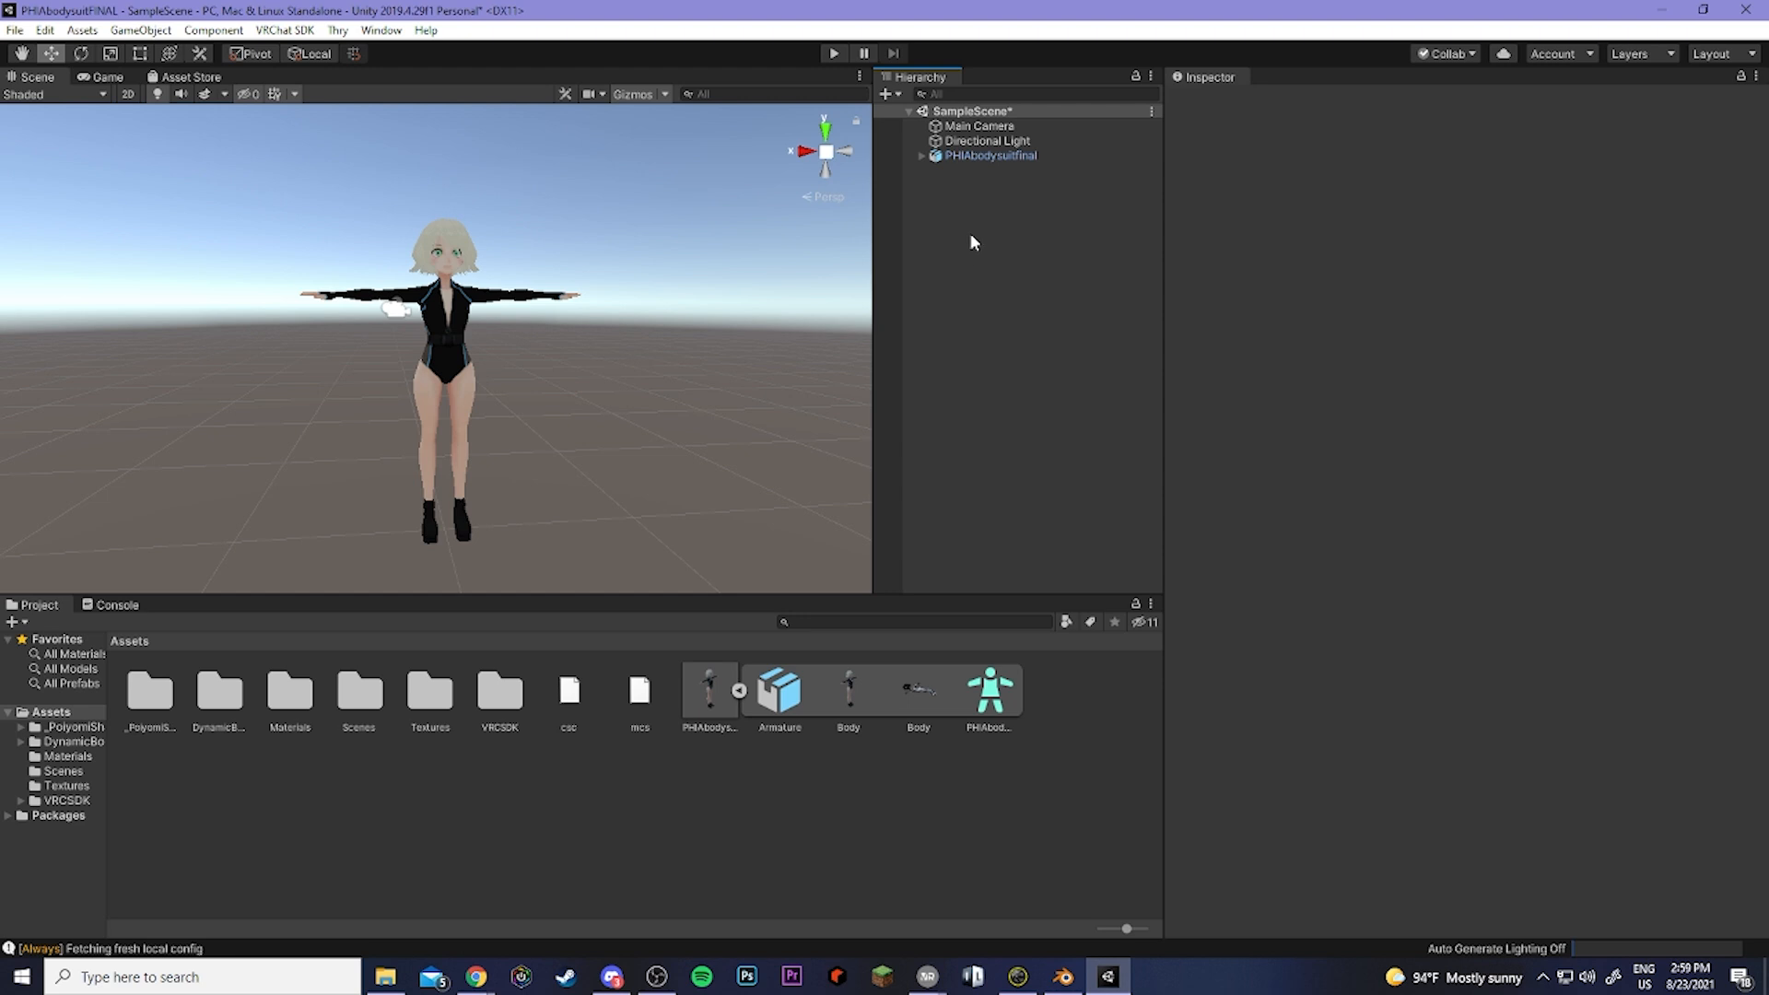
Duplicate the PHIAbodysuitfinal avatar, deactivate the original and select the duplicate.
click(965, 156)
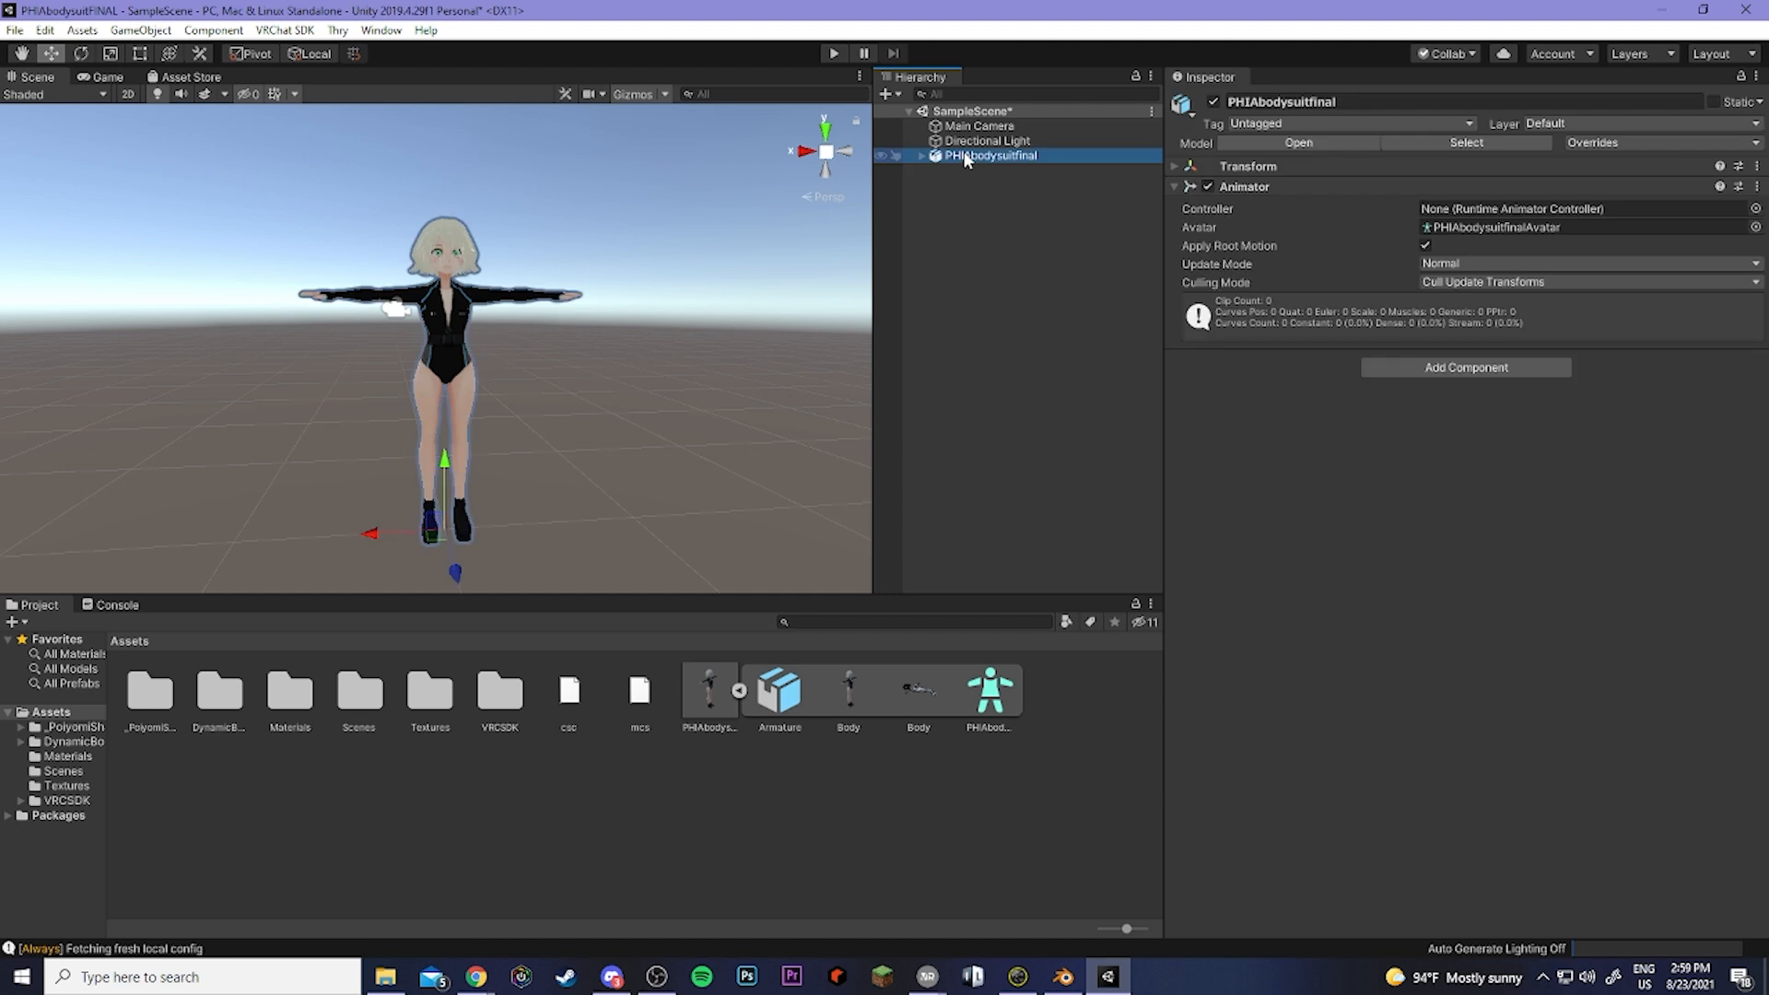
key(ctrl+d)
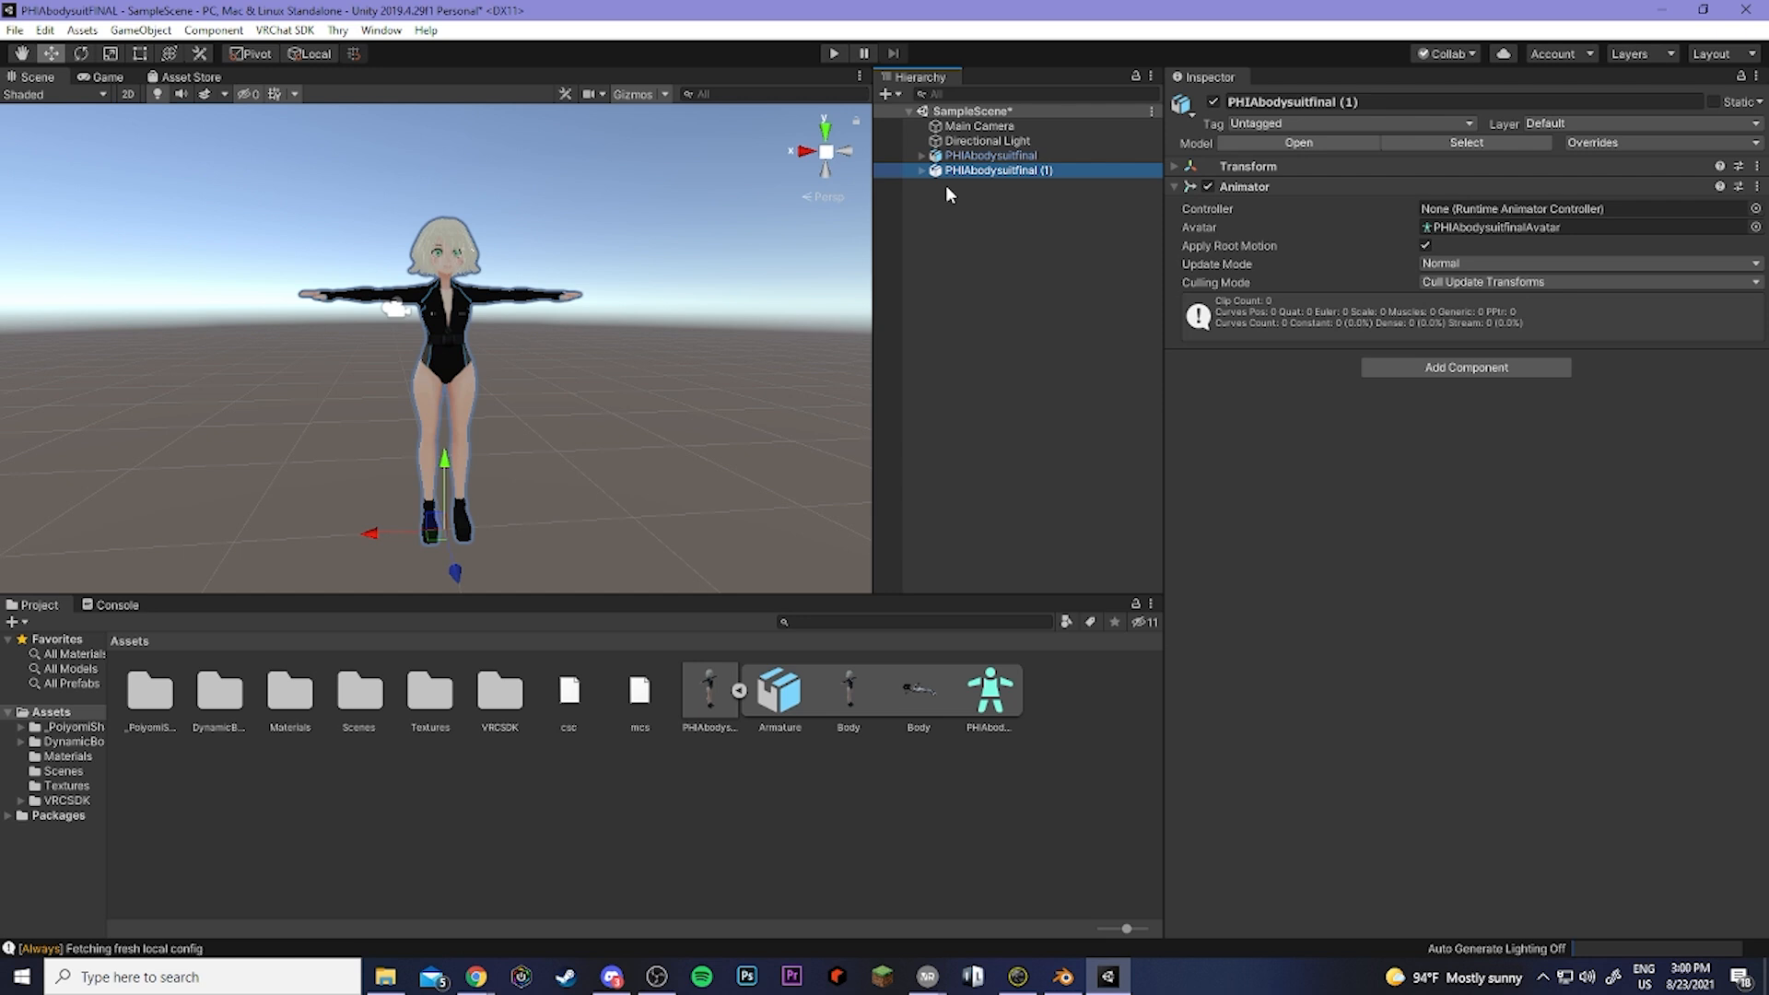
click(988, 156)
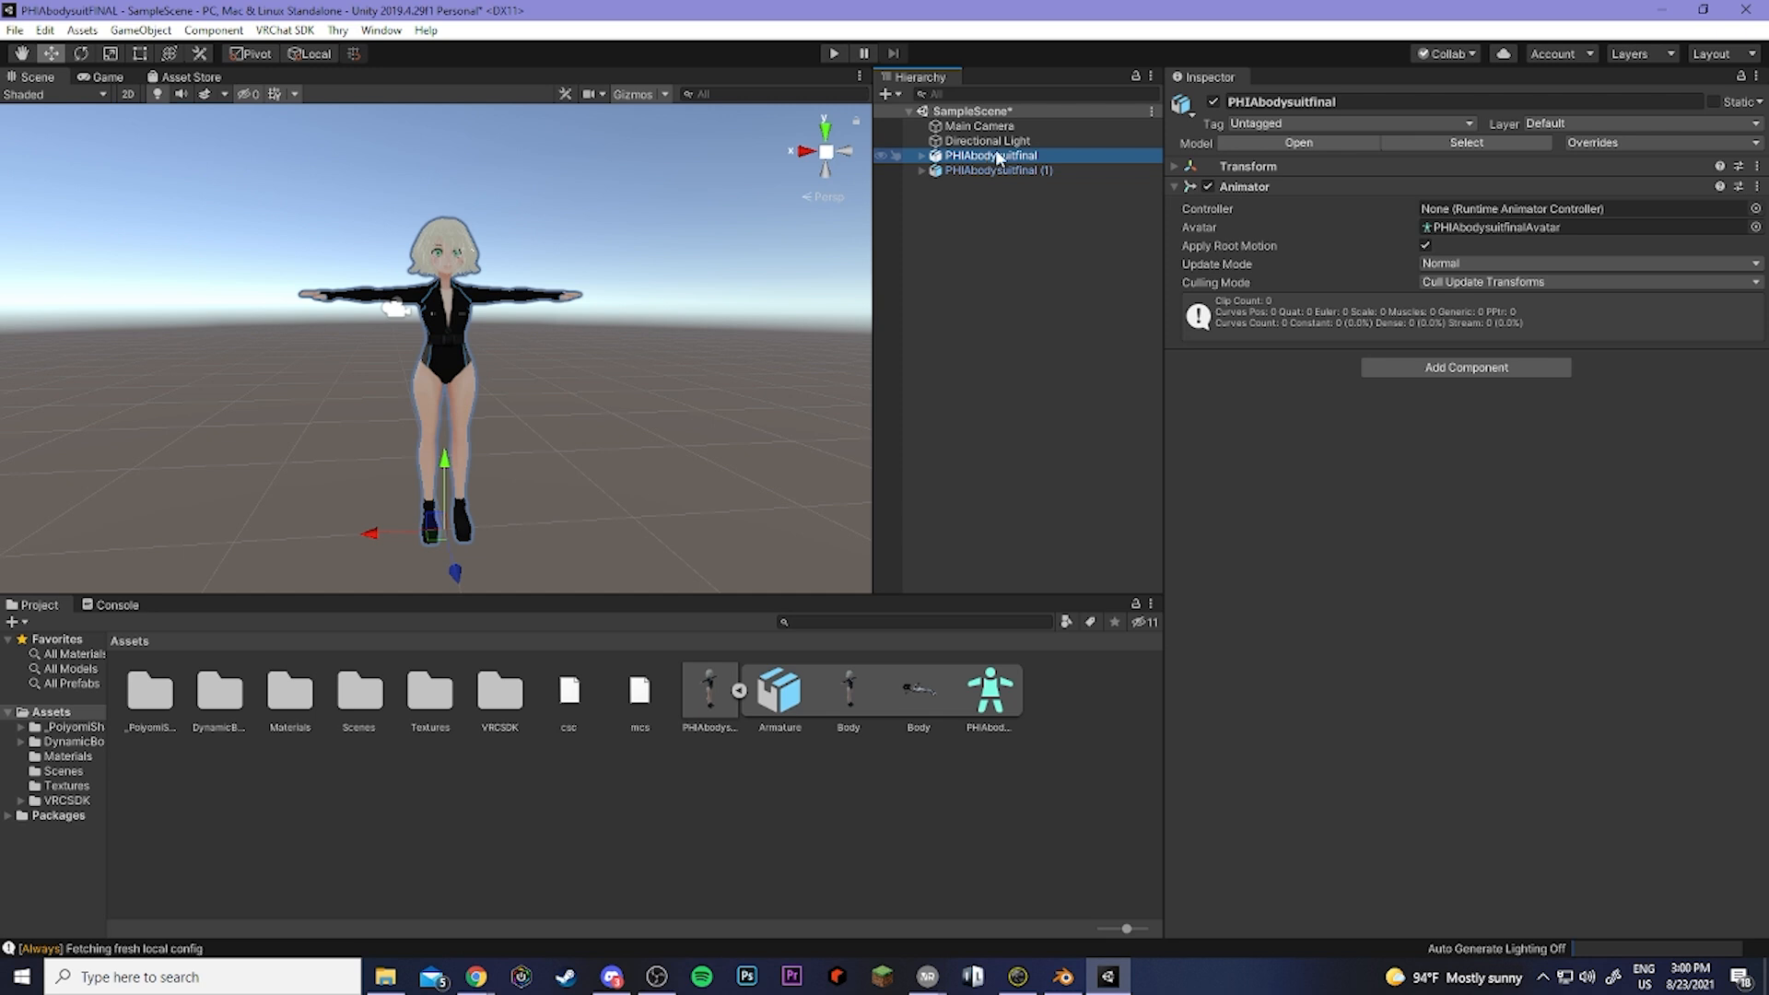
click(1214, 101)
click(984, 170)
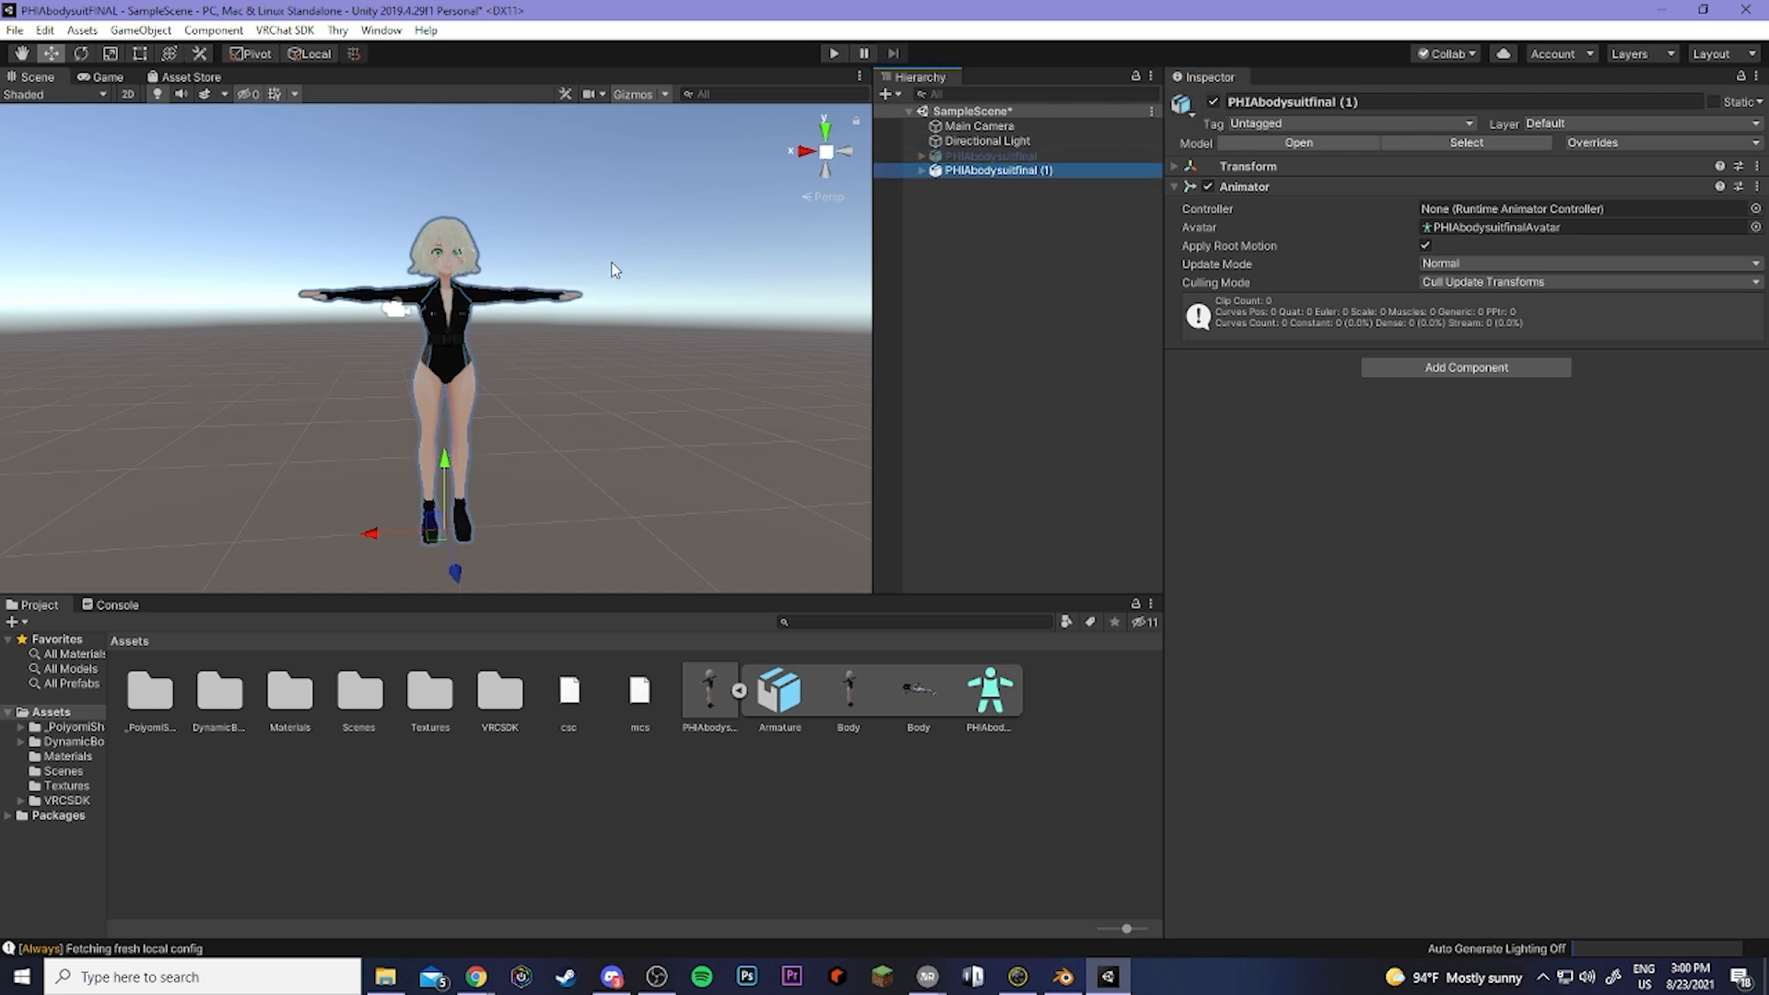
Open the Animation window and dock it beside the Console.
click(379, 30)
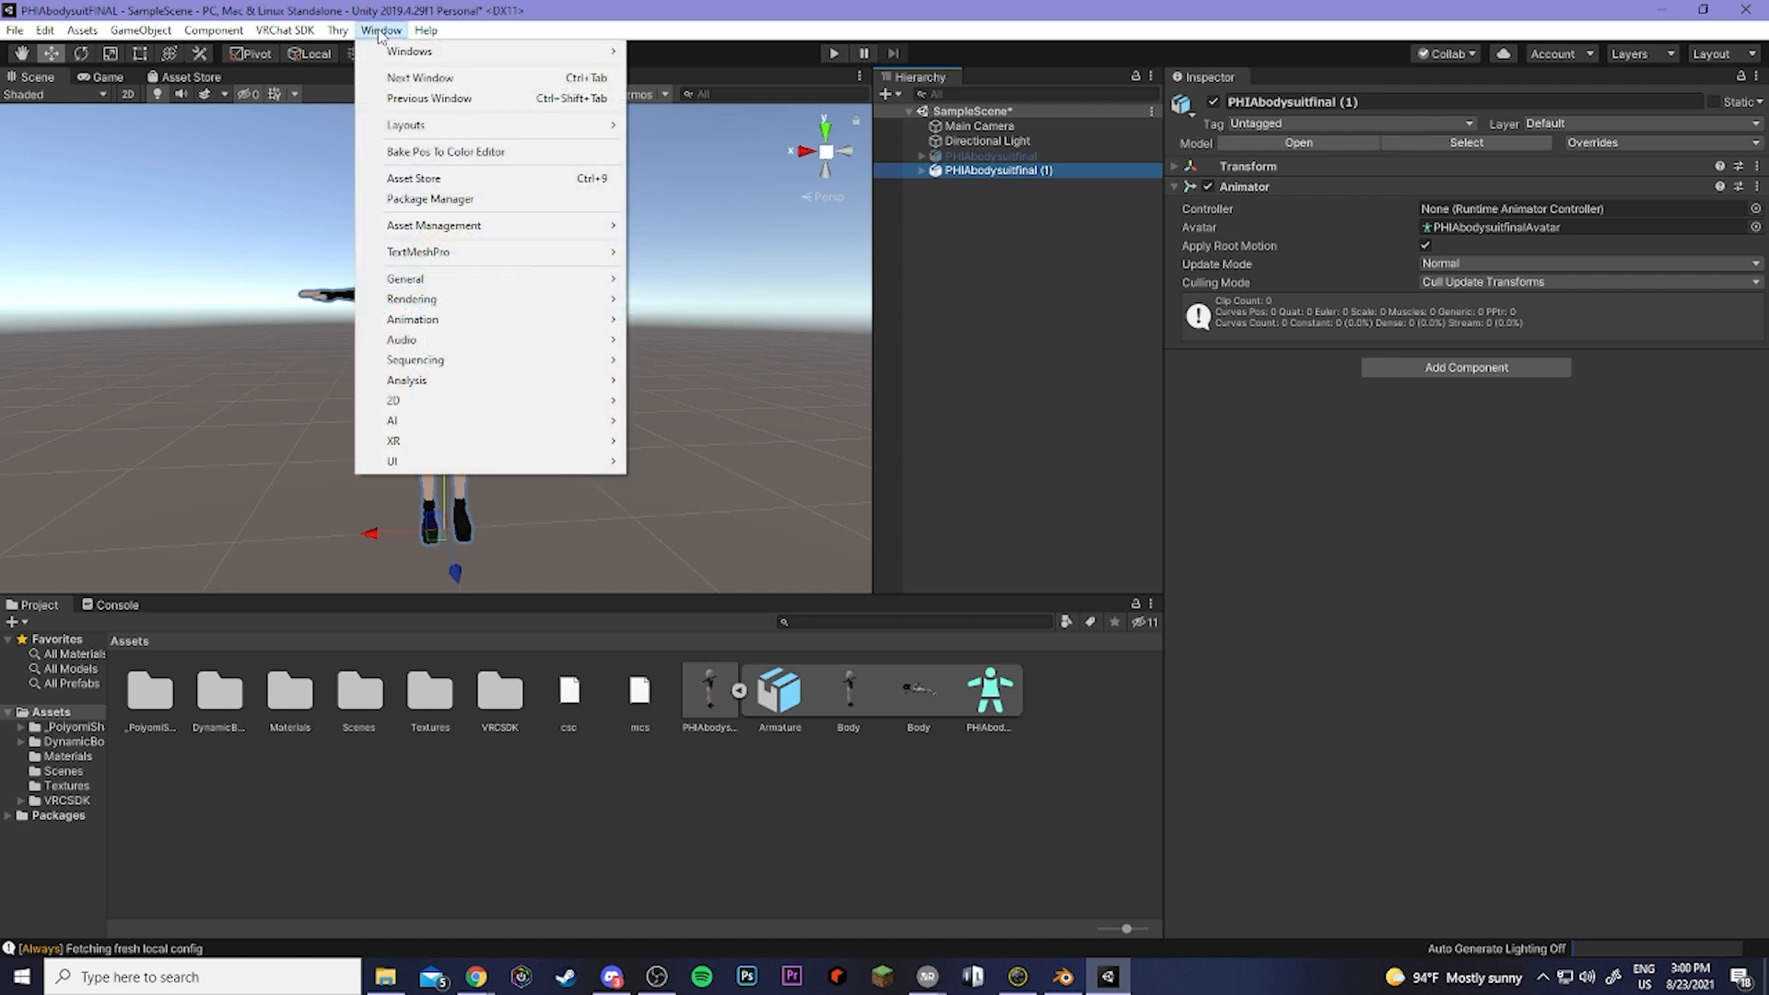
mouse_move(479, 321)
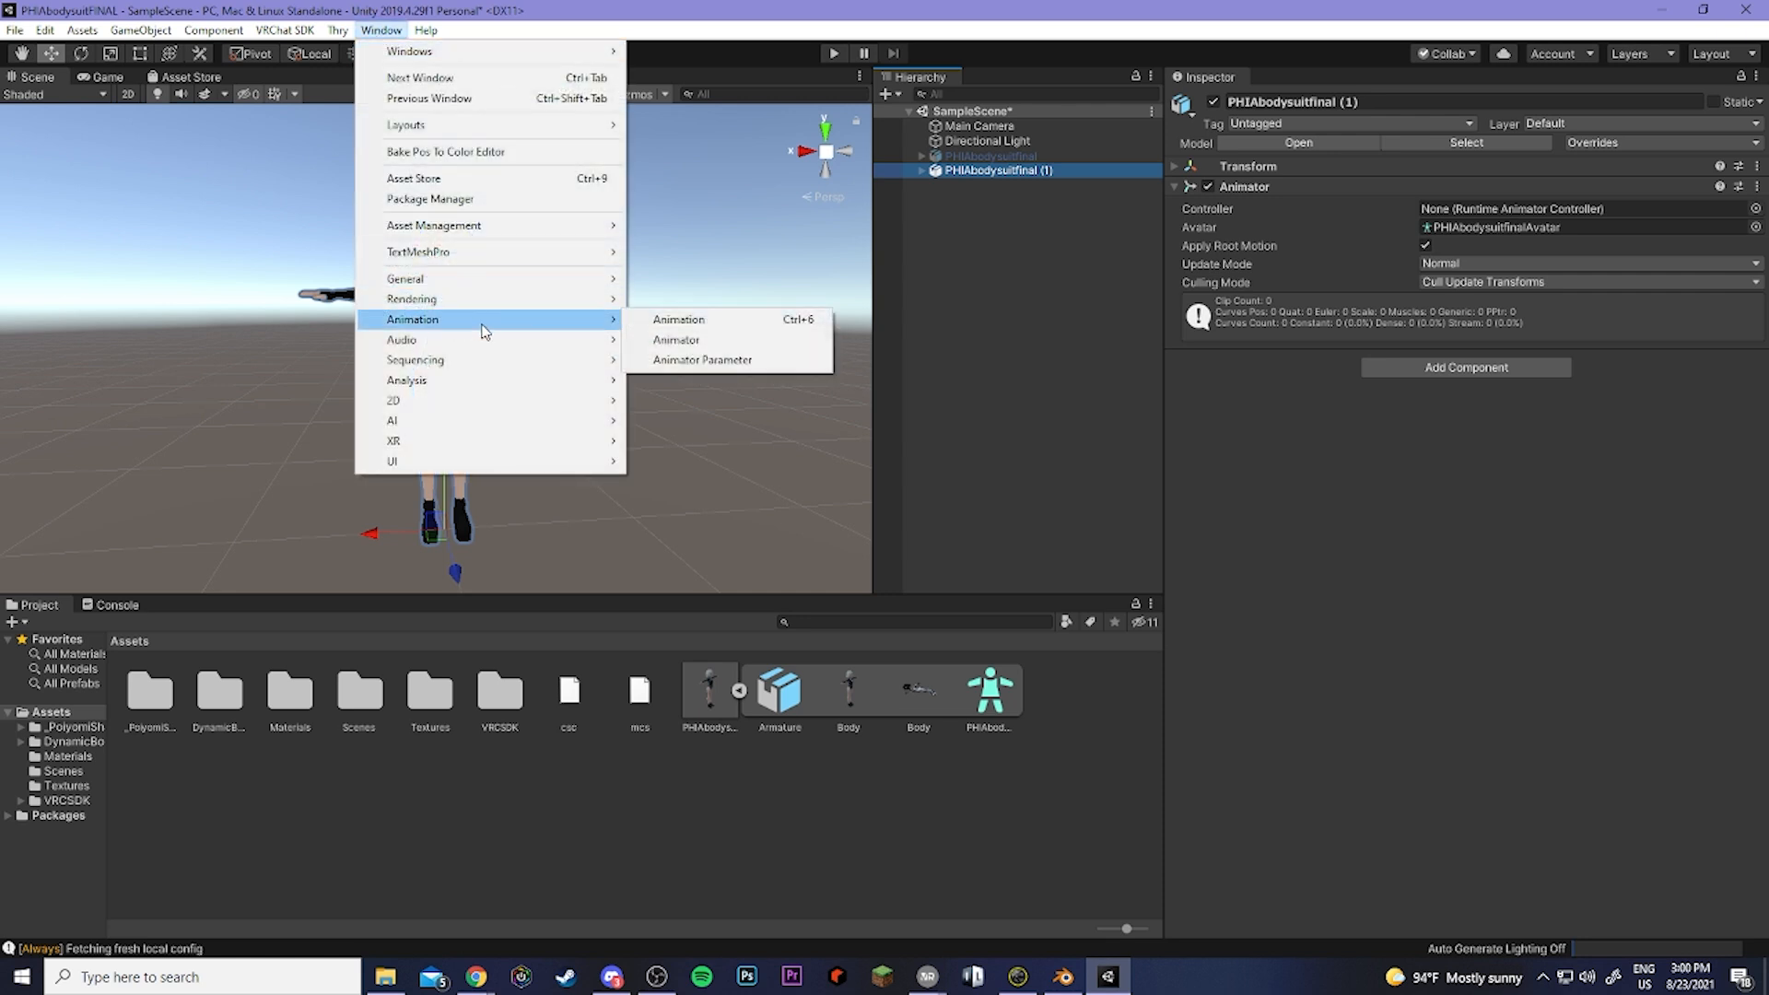
click(700, 322)
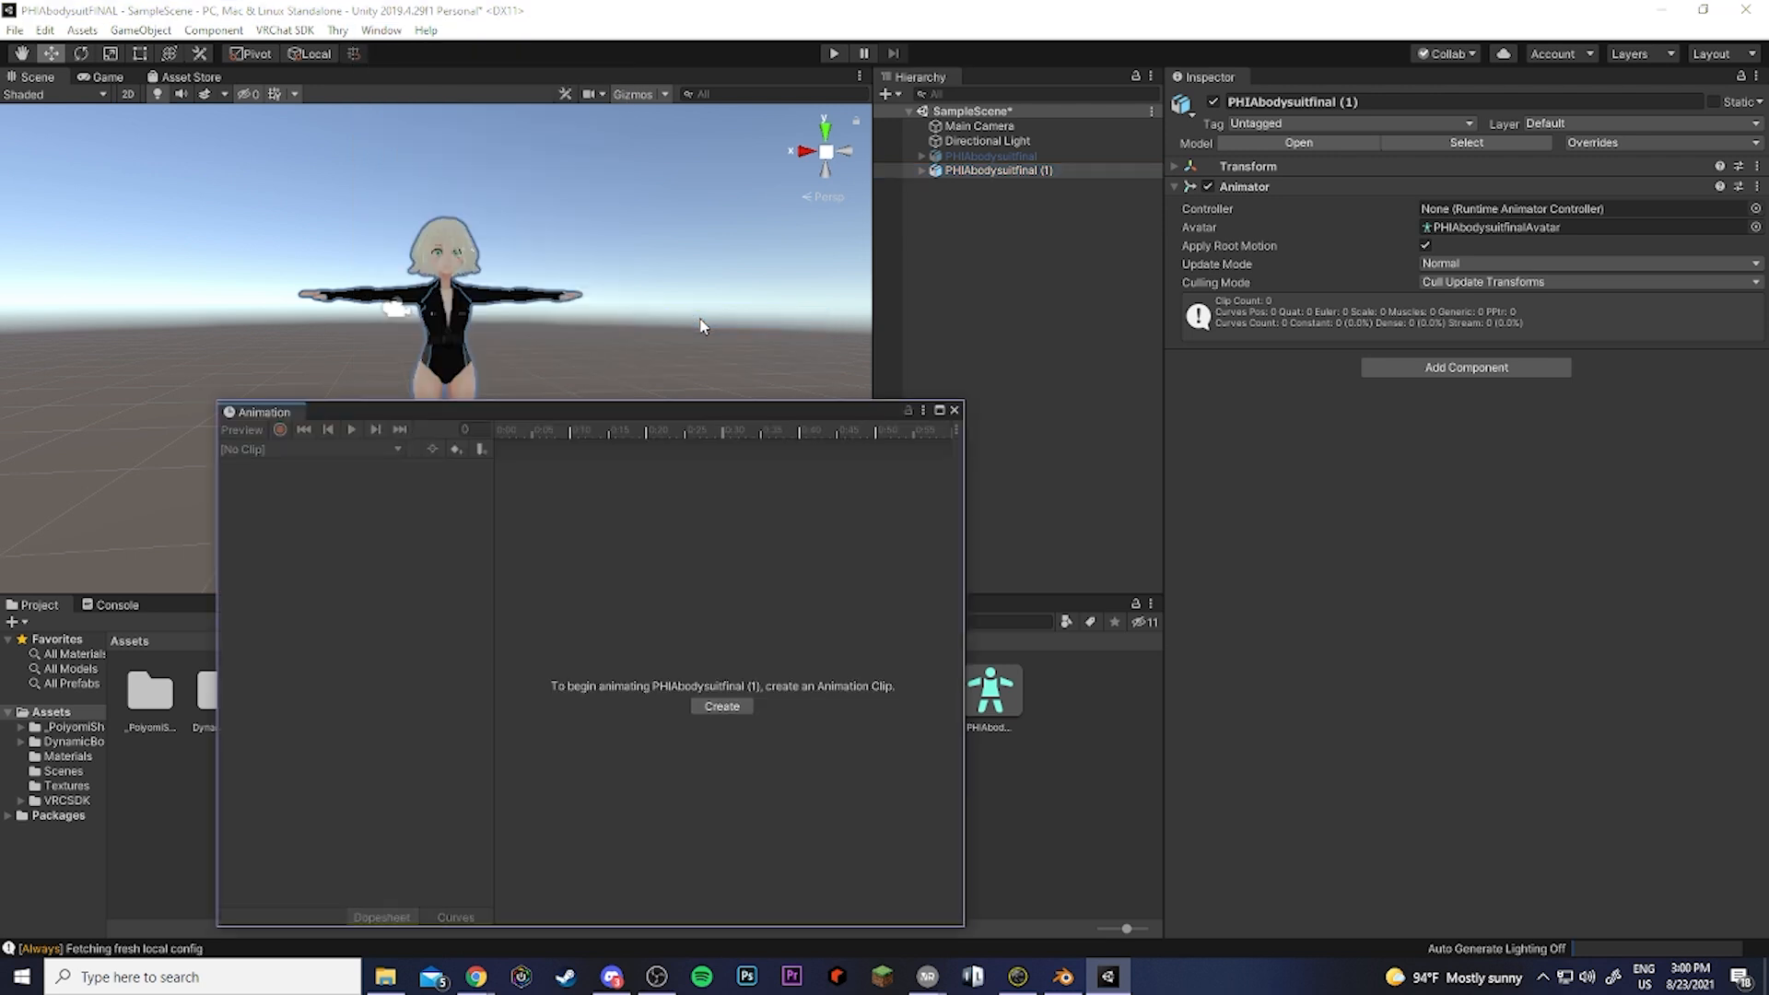
drag(250, 412, 191, 605)
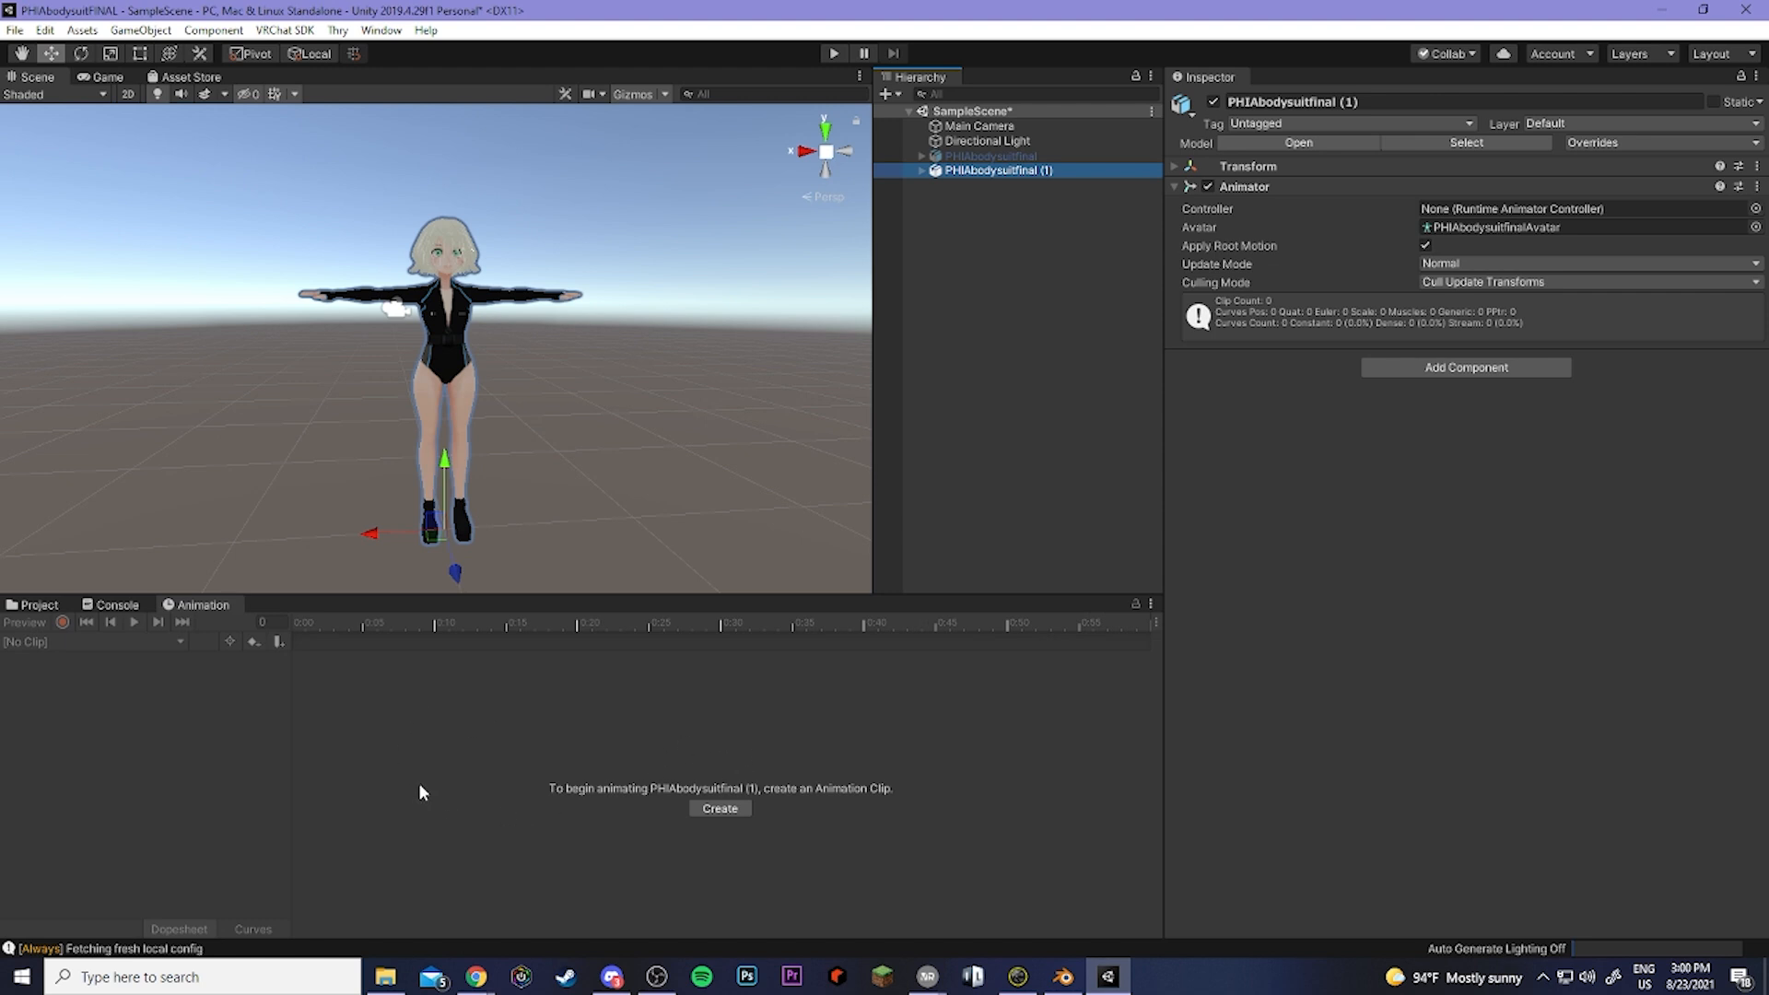
Select the Body mesh of the duplicated avatar and expand its BlendShapes list.
click(921, 170)
click(987, 200)
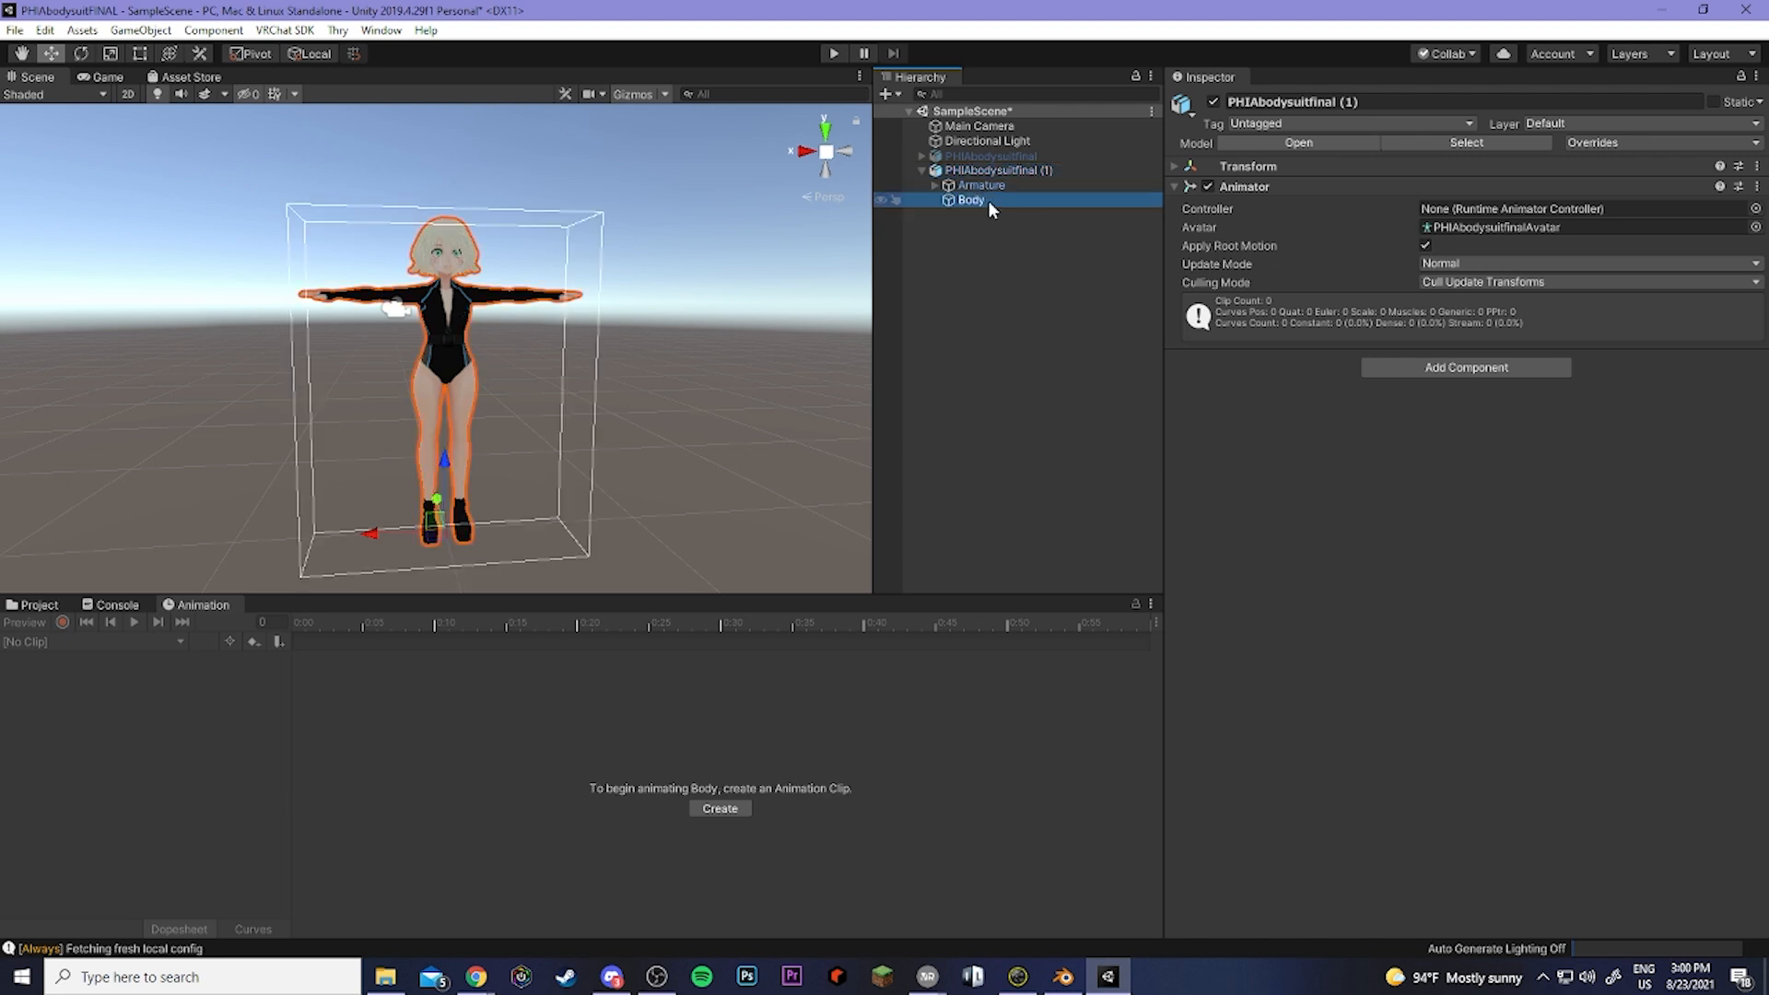
scroll(559, 320, up, 3)
middle_drag(520, 276, 528, 332)
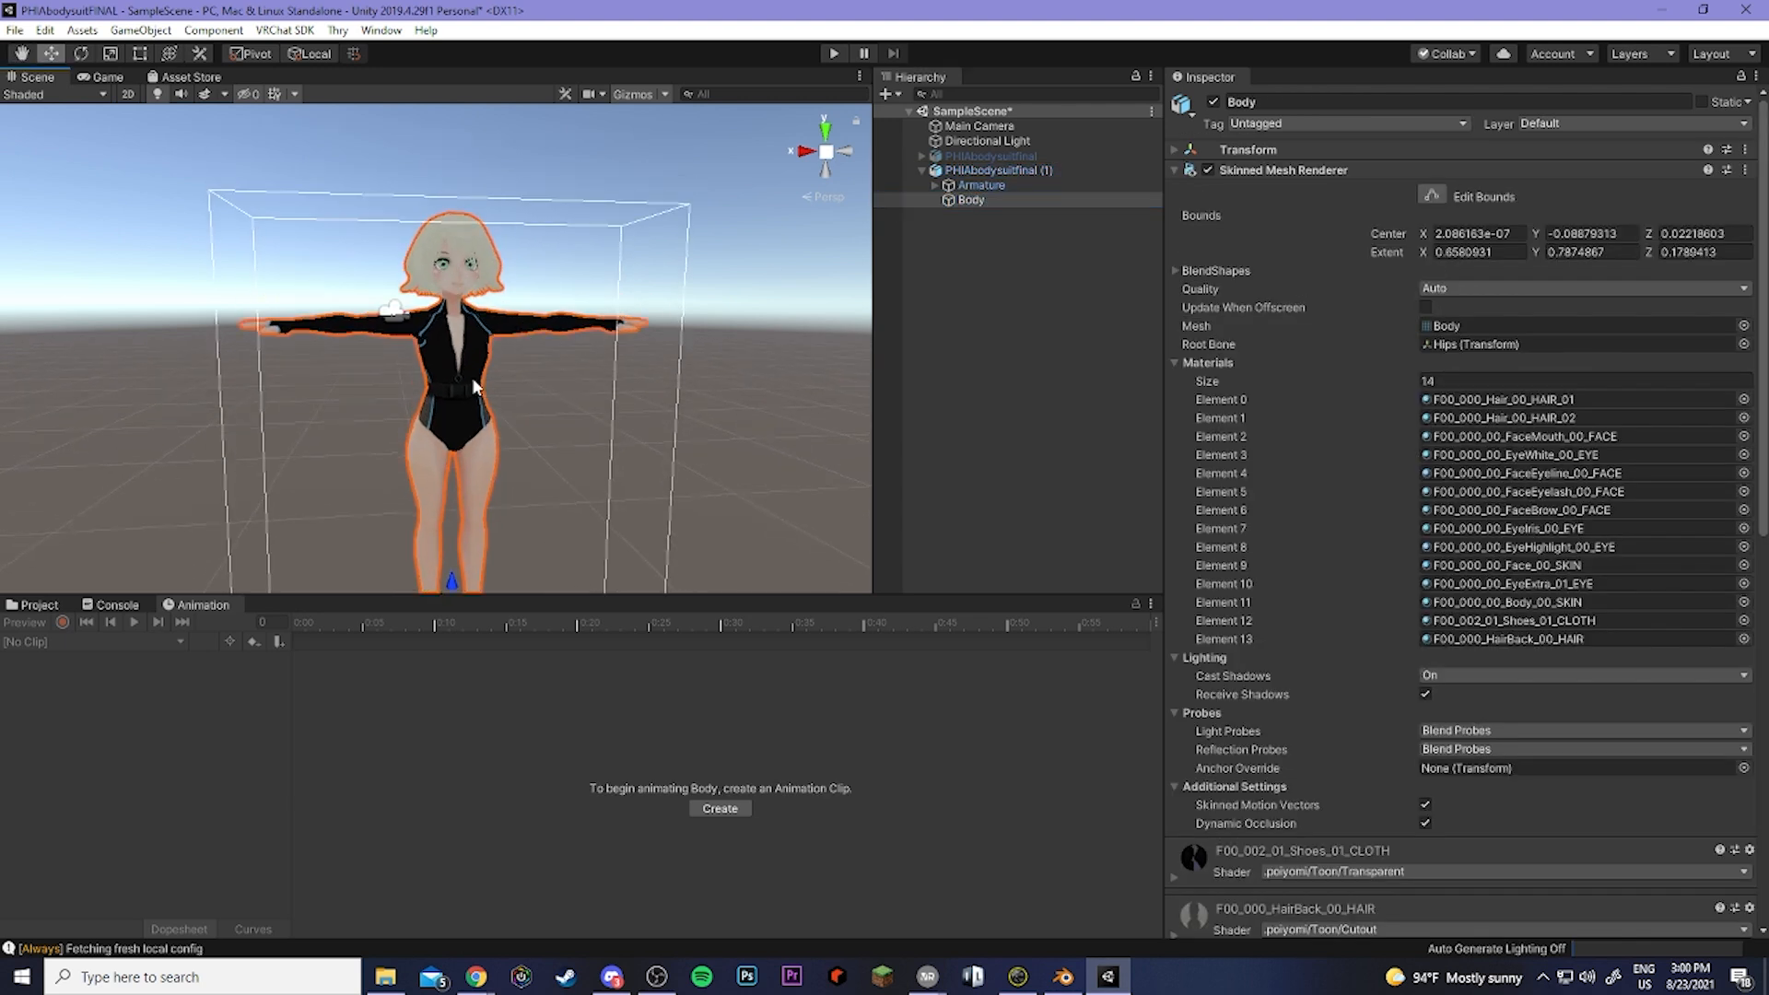
click(1176, 270)
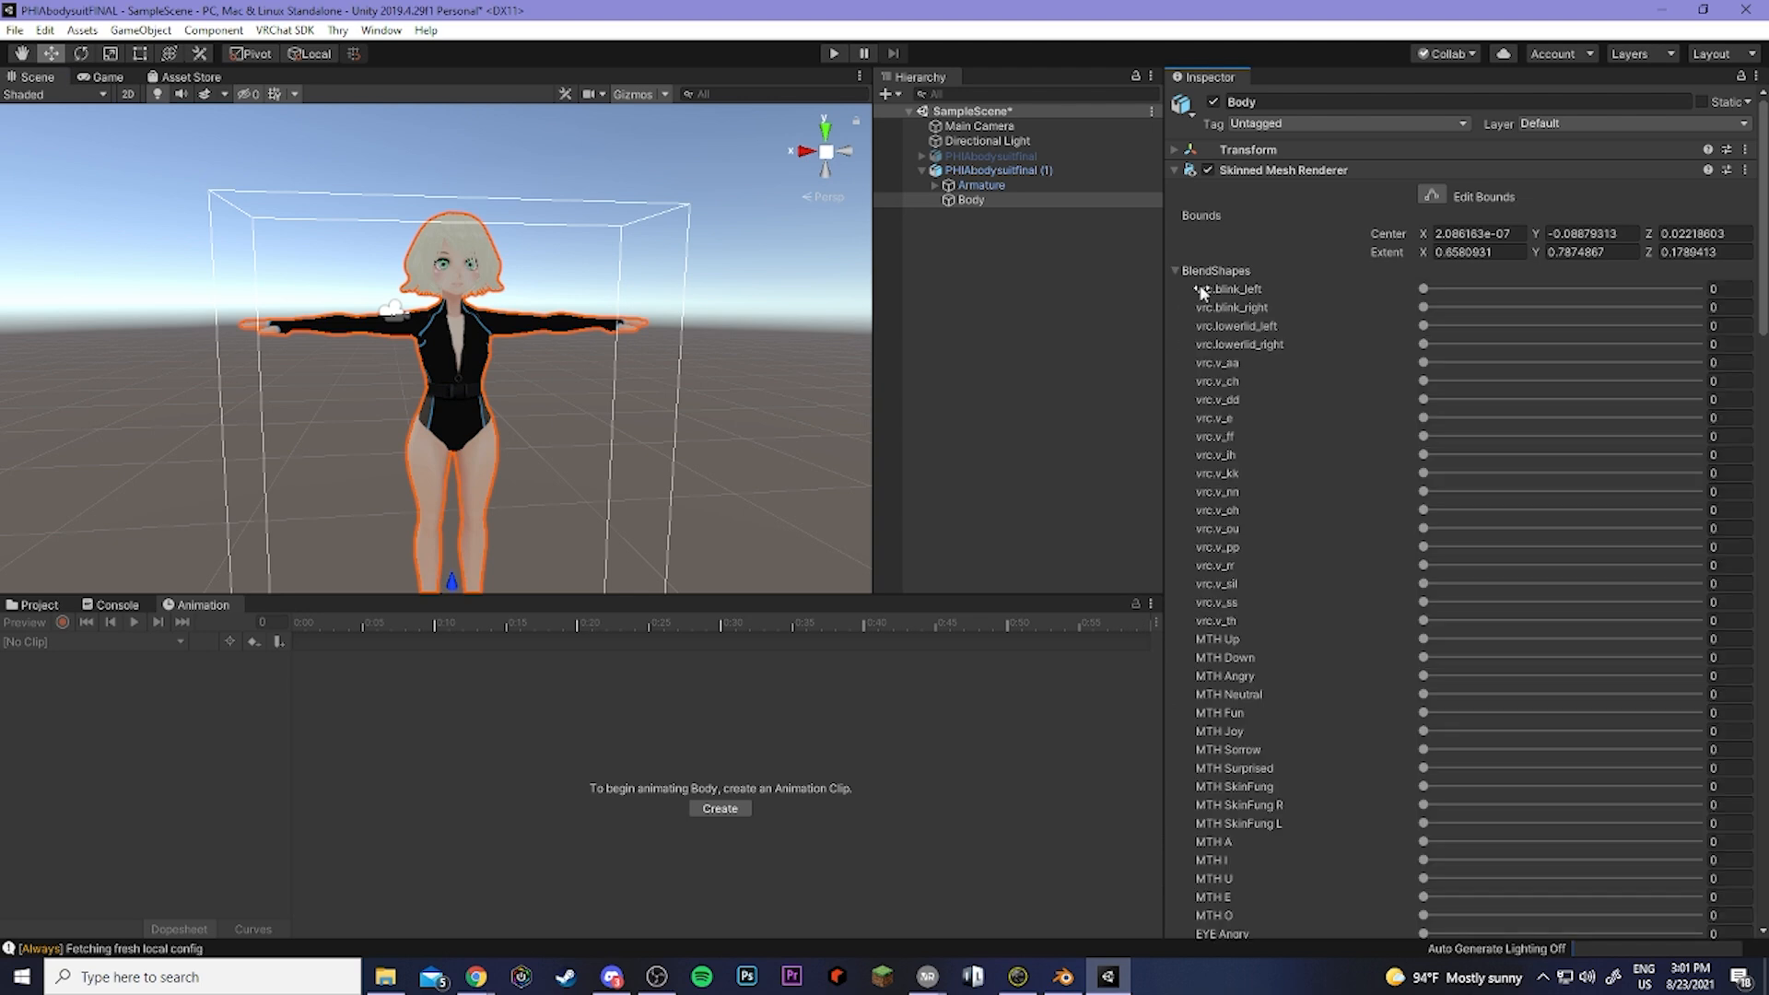
Browse the Body's blend shapes and preview expressions such as MTH Joy and ALL Fun, returning each to 0.
scroll(1380, 428, down, 15)
scroll(1380, 427, up, 12)
scroll(1380, 428, up, 3)
click(1423, 381)
drag(1477, 385, 1705, 383)
scroll(577, 277, up, 3)
scroll(1422, 237, down, 9)
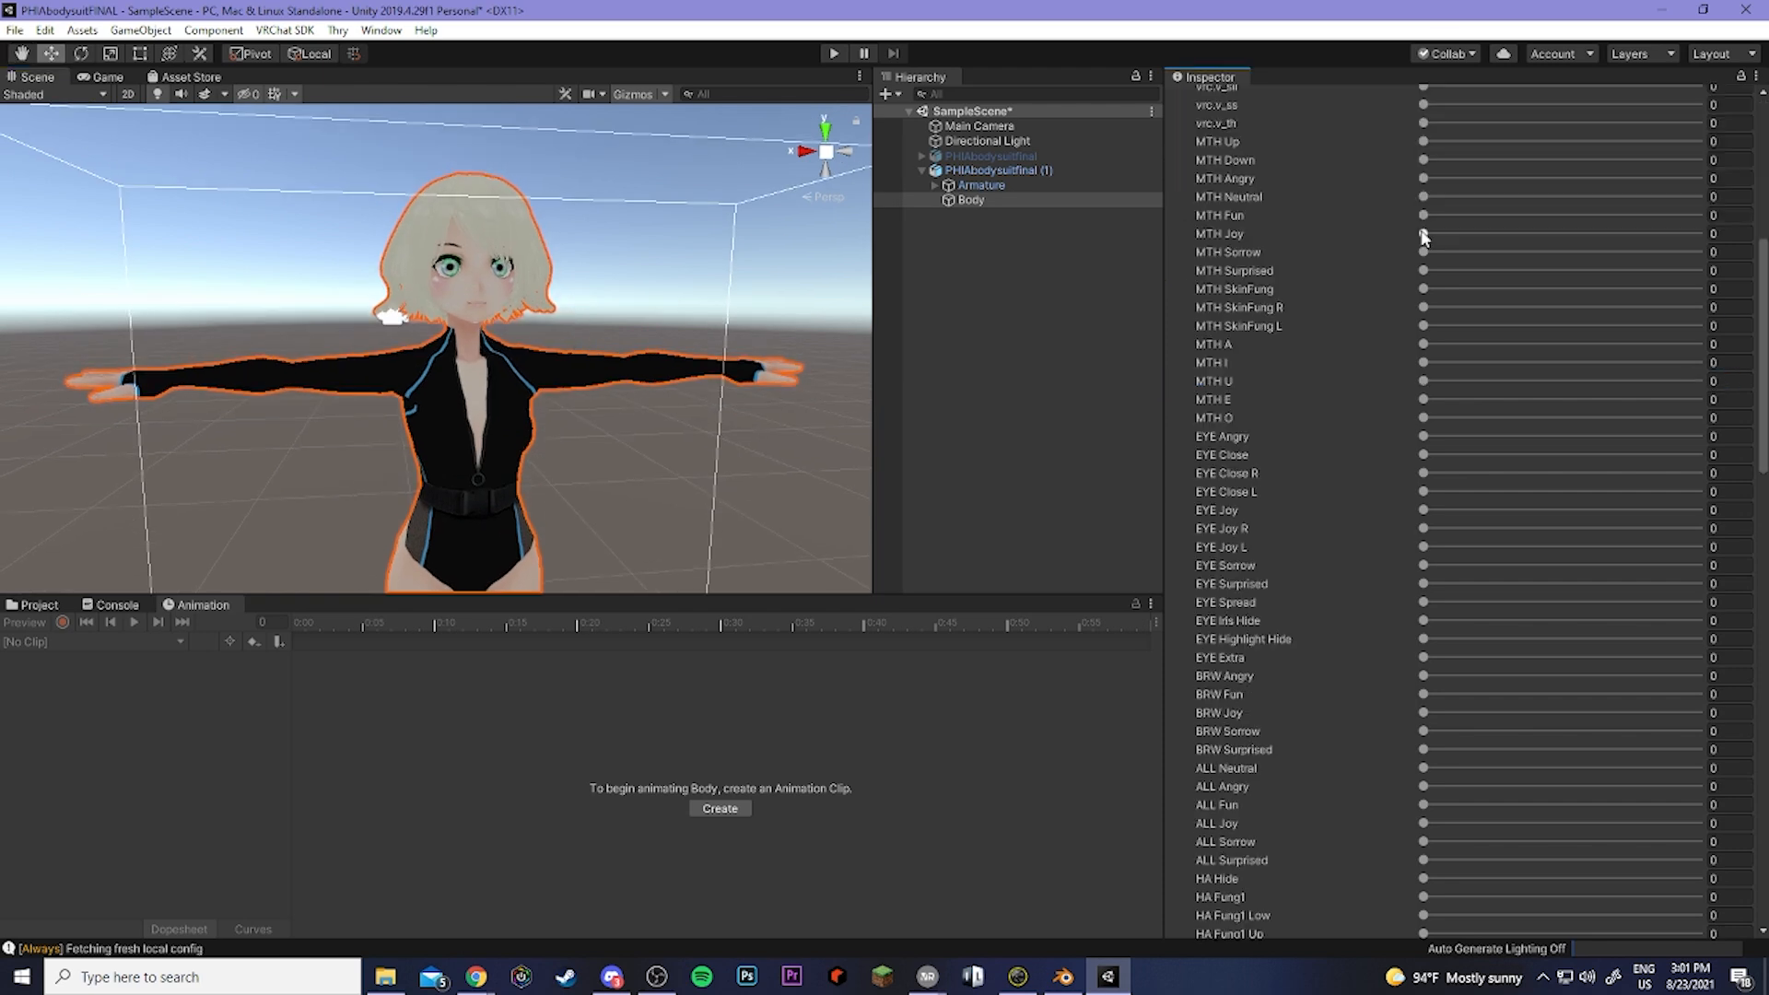
drag(1424, 233, 1330, 231)
scroll(1270, 505, down, 10)
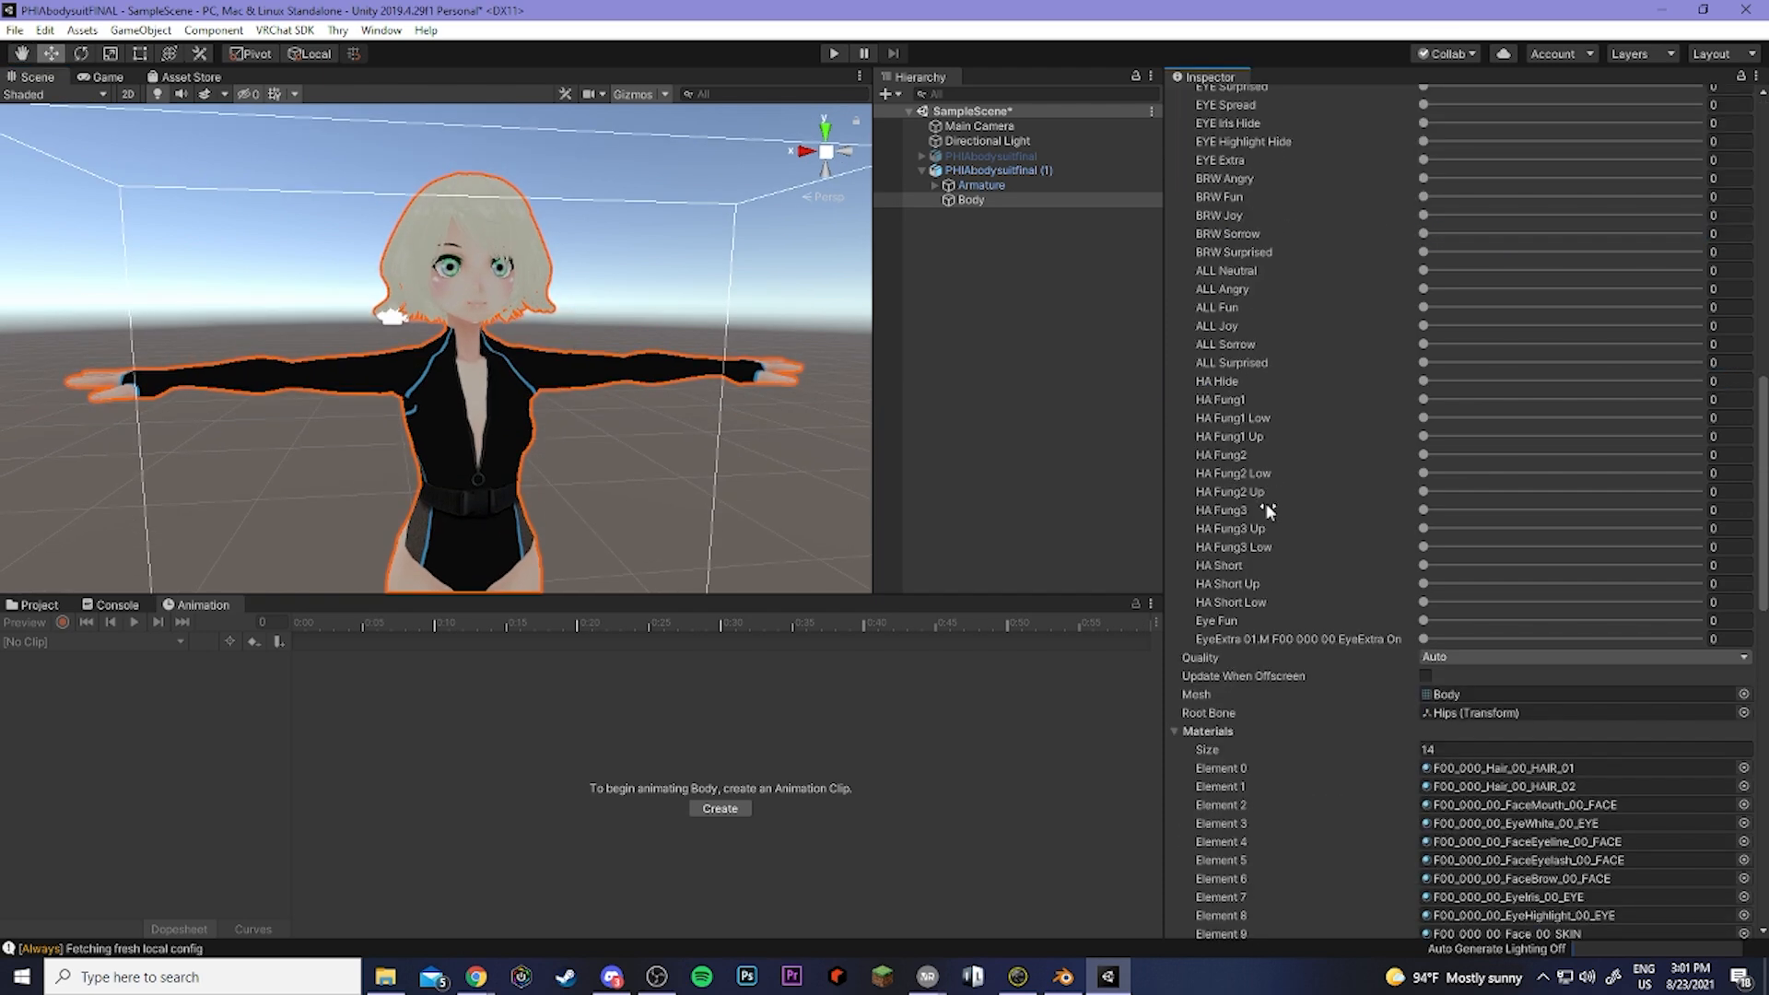
scroll(1249, 444, up, 3)
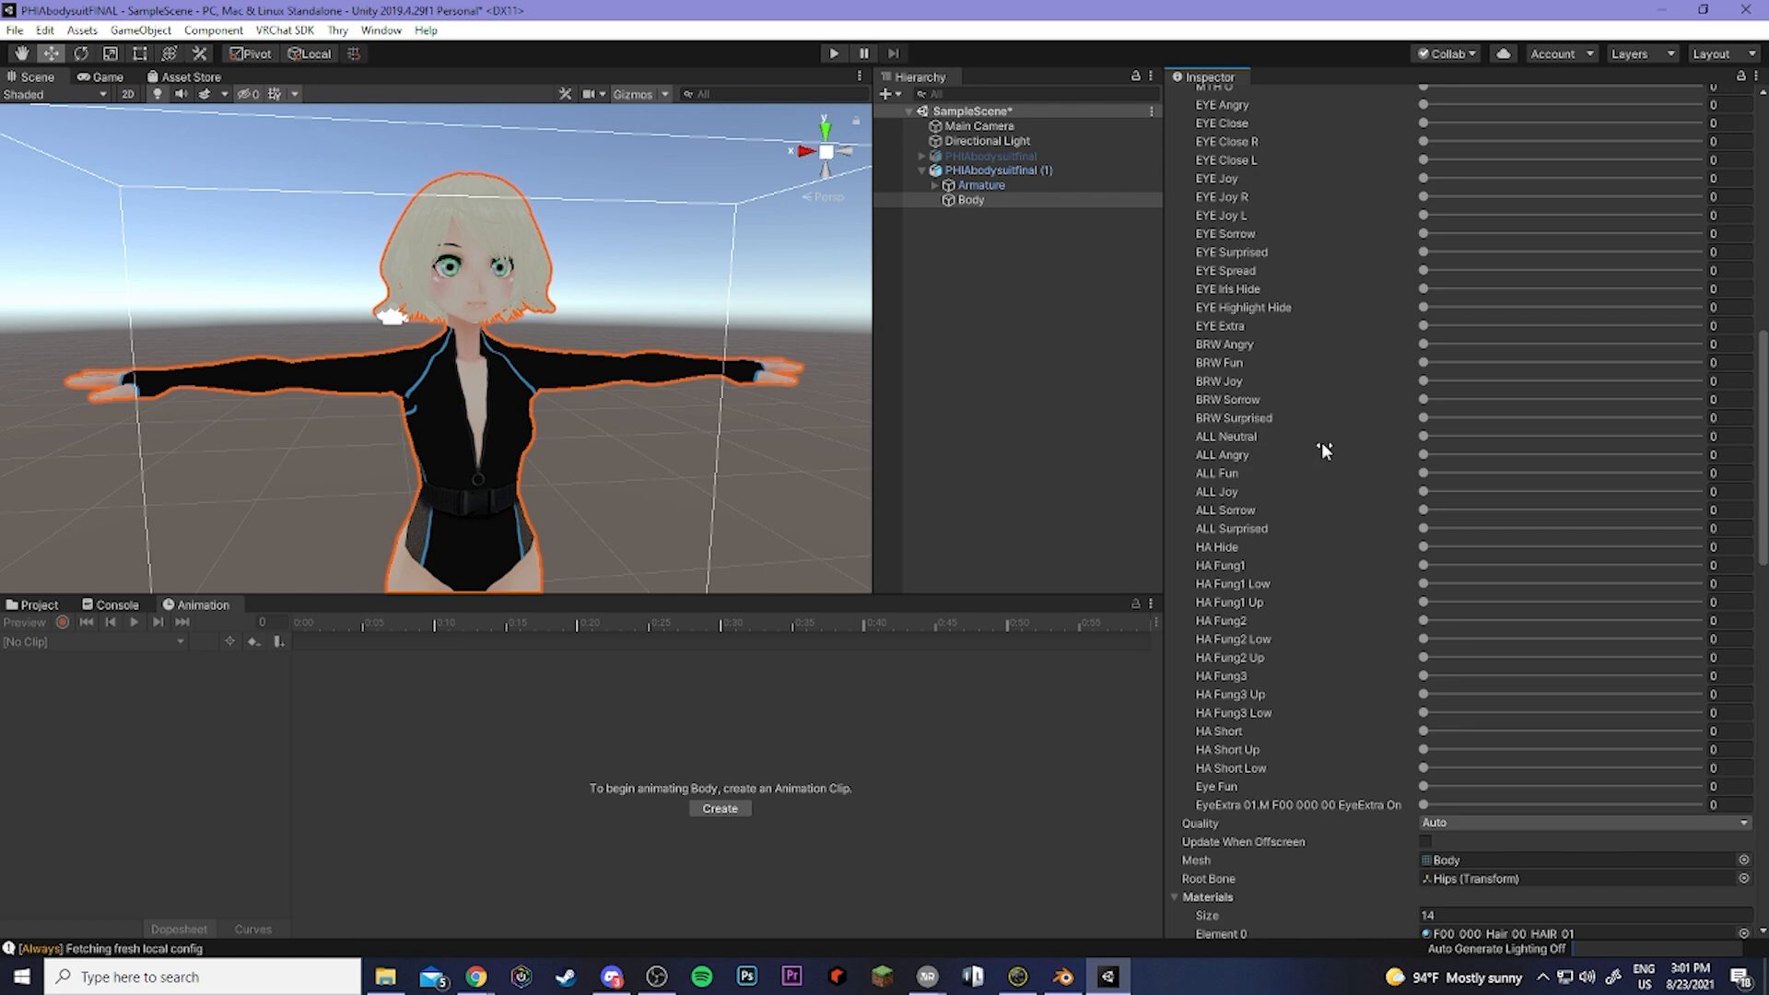
drag(1424, 473, 683, 551)
Create an animation clip for Body named PHIAsmile, saved in a new Animations folder inside Assets.
click(720, 809)
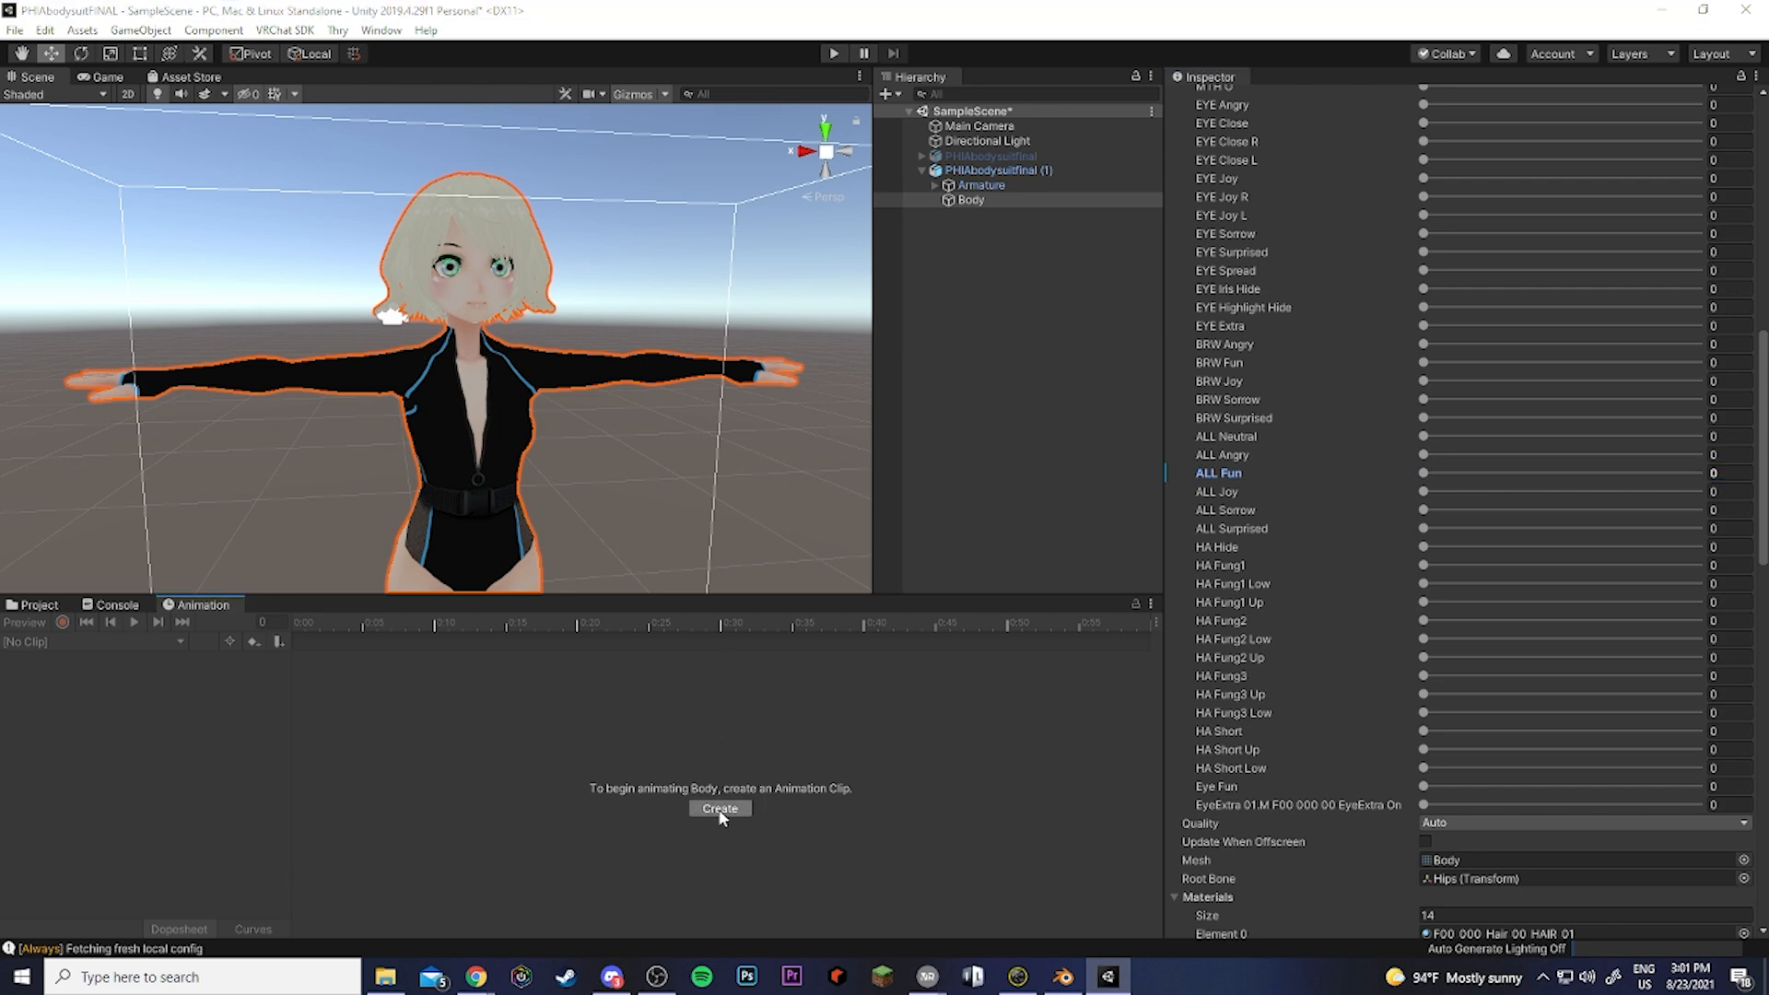
right_click(317, 467)
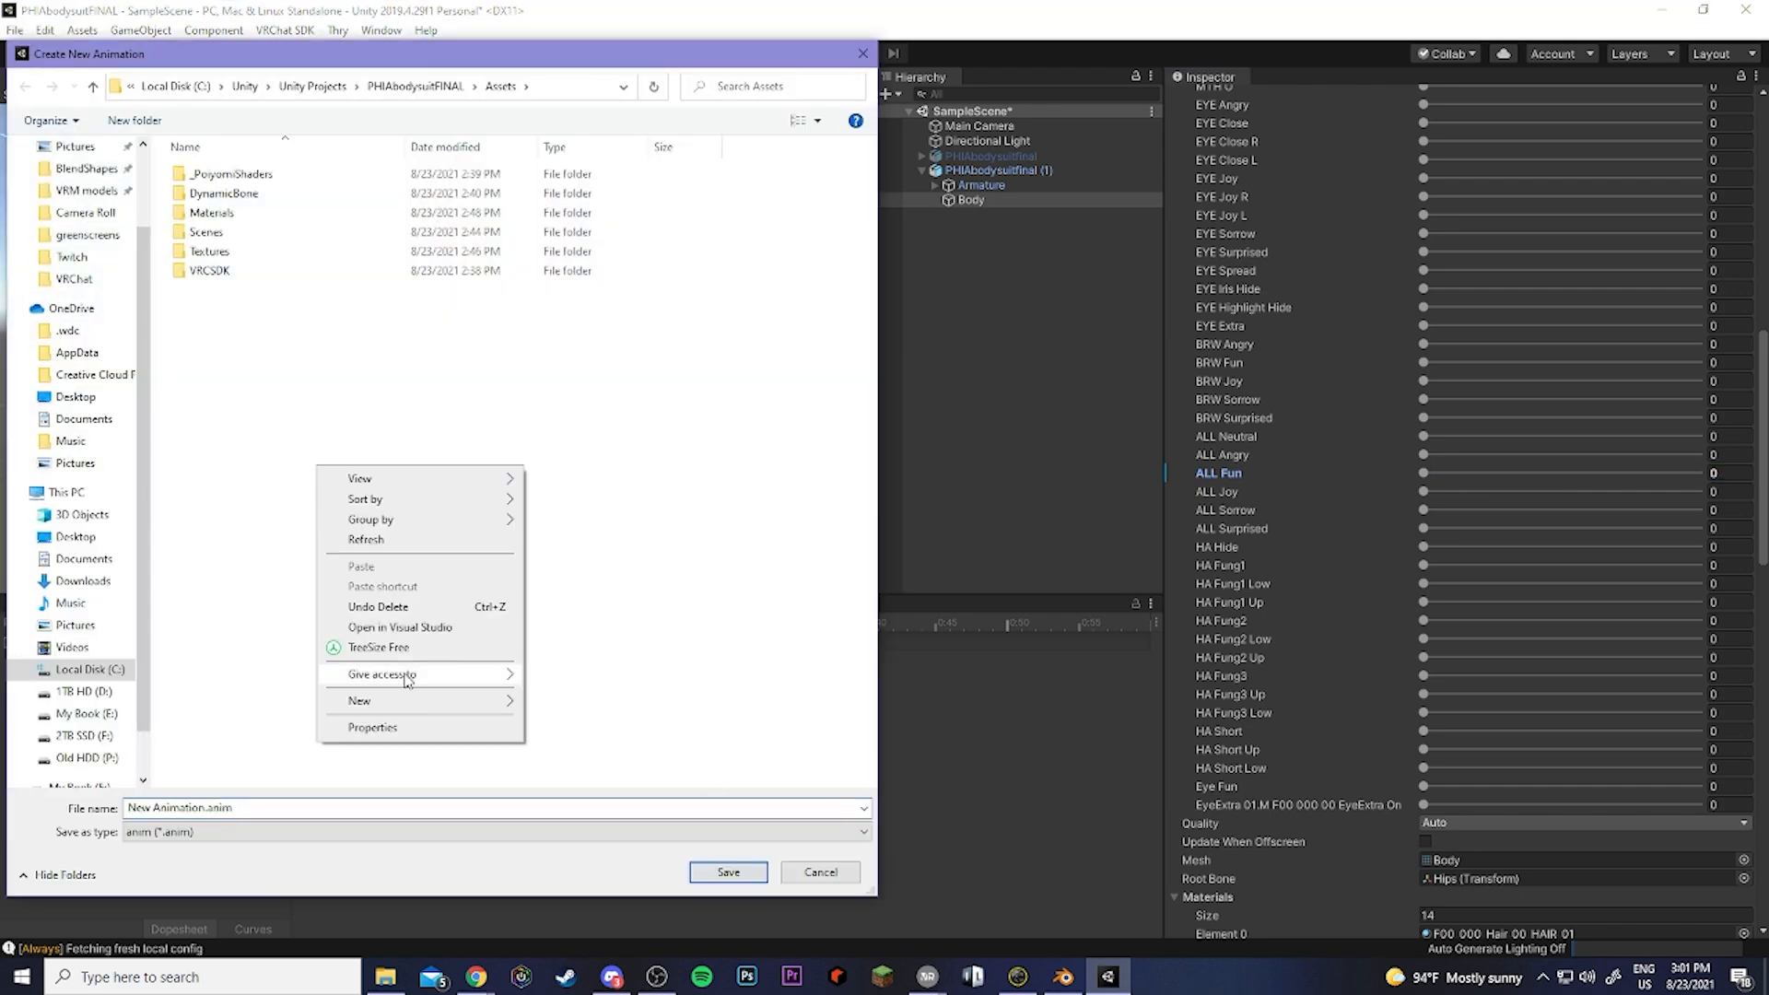
mouse_move(419, 702)
click(540, 705)
text(A)
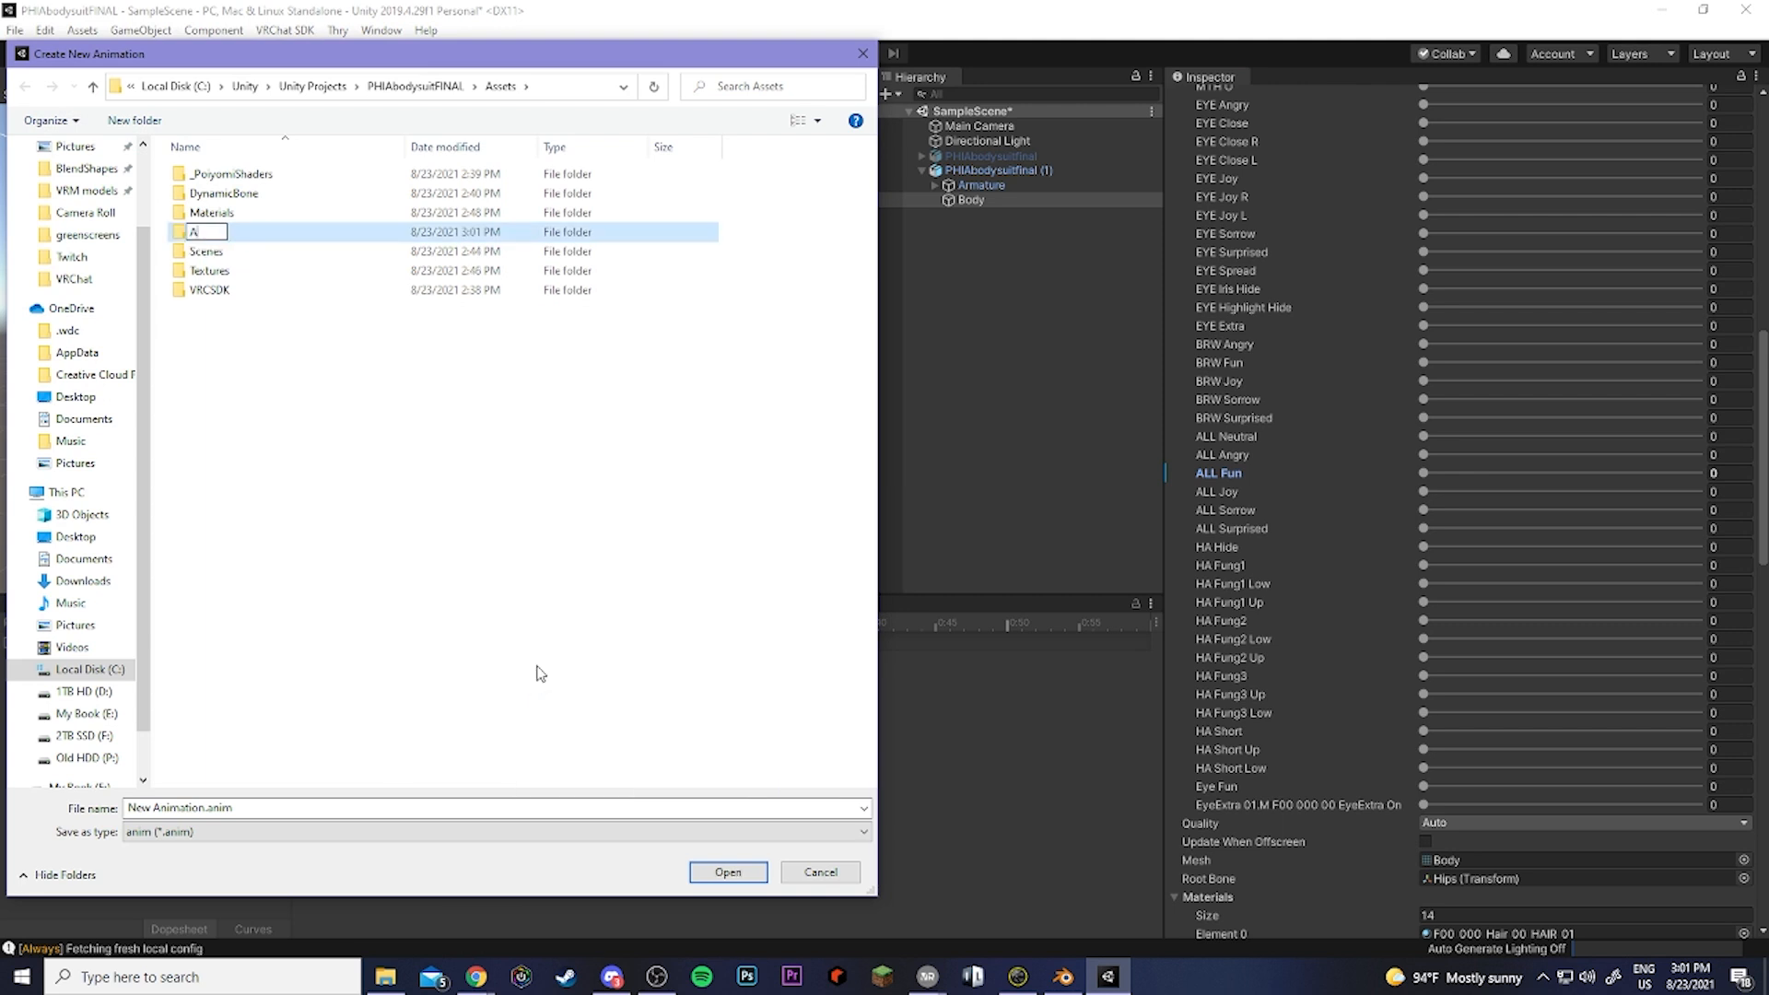
text(nimations)
key(Return)
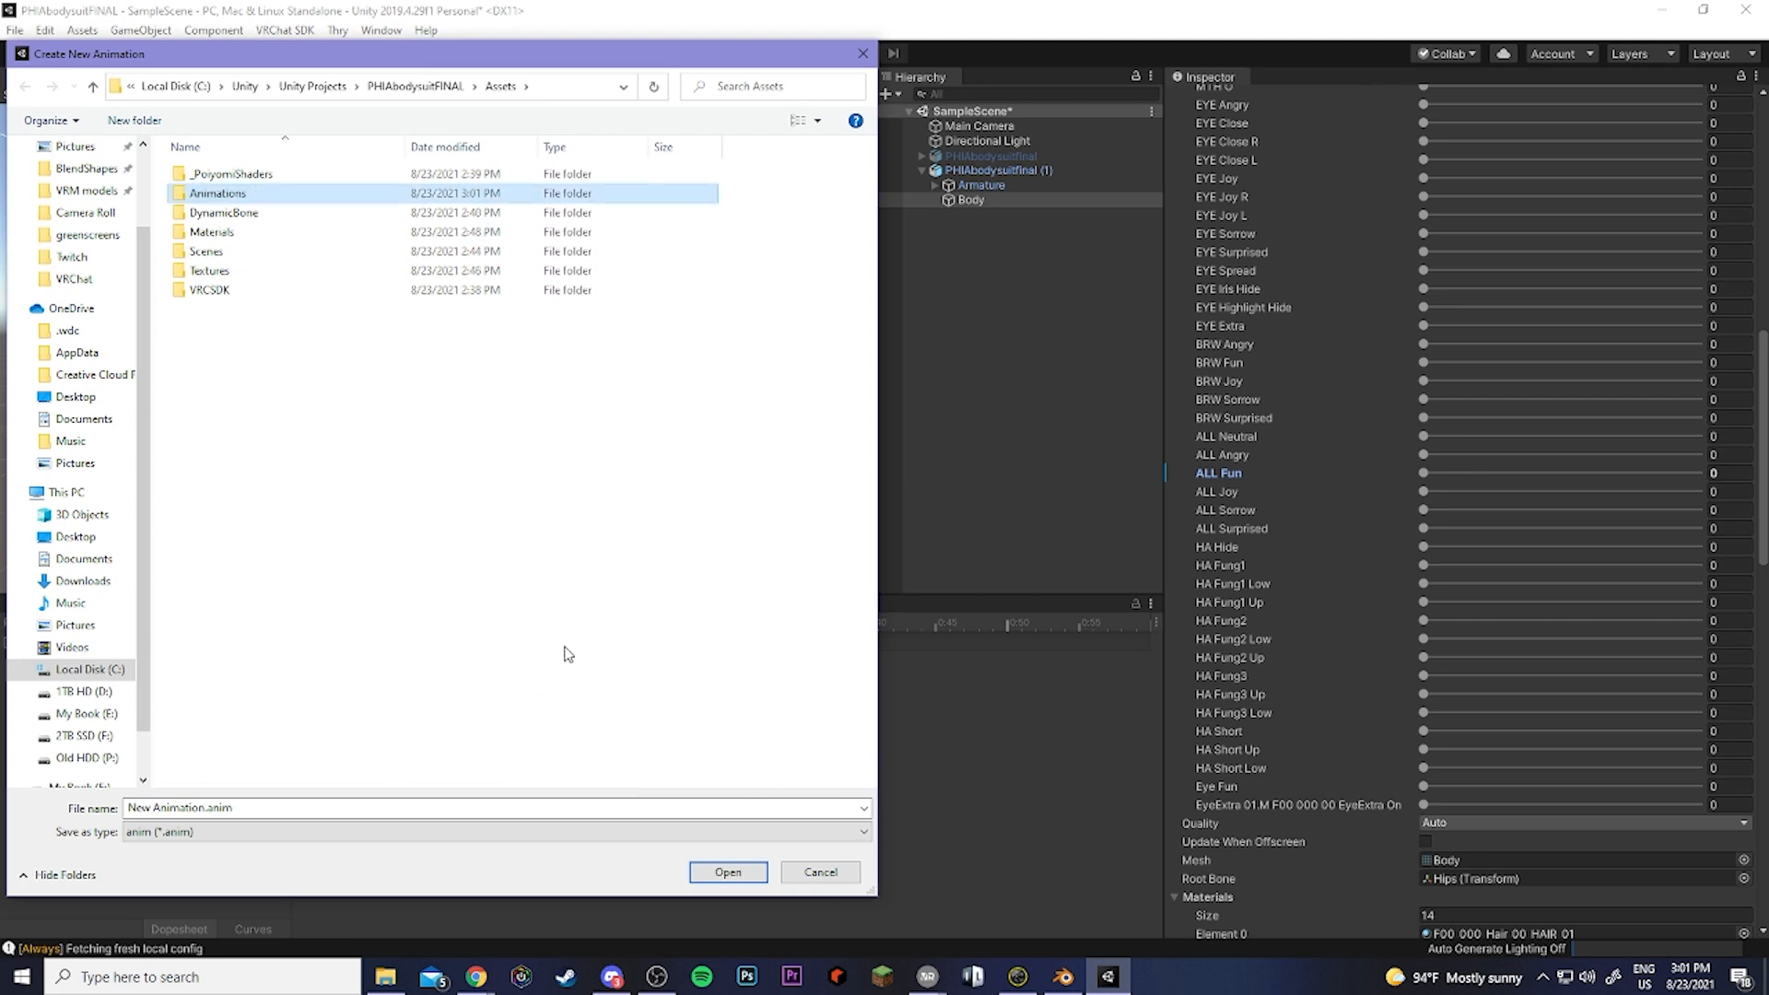
key(Return)
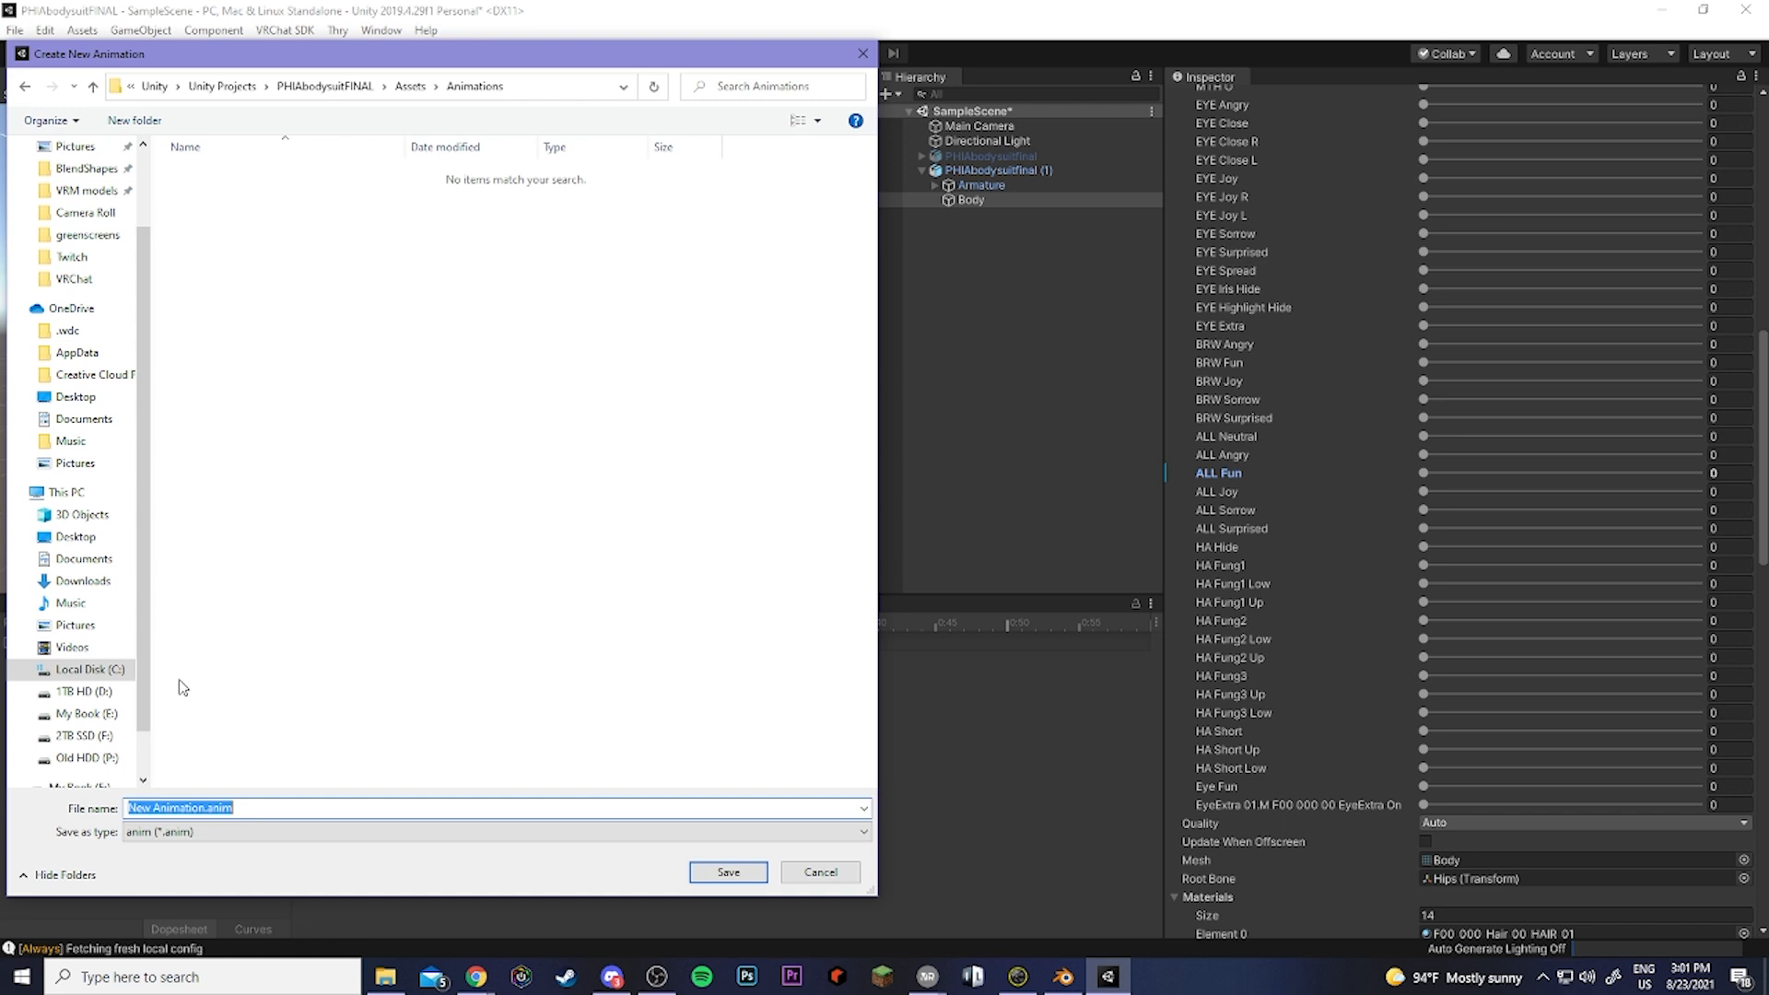
text(PHIAsmi)
key(Return)
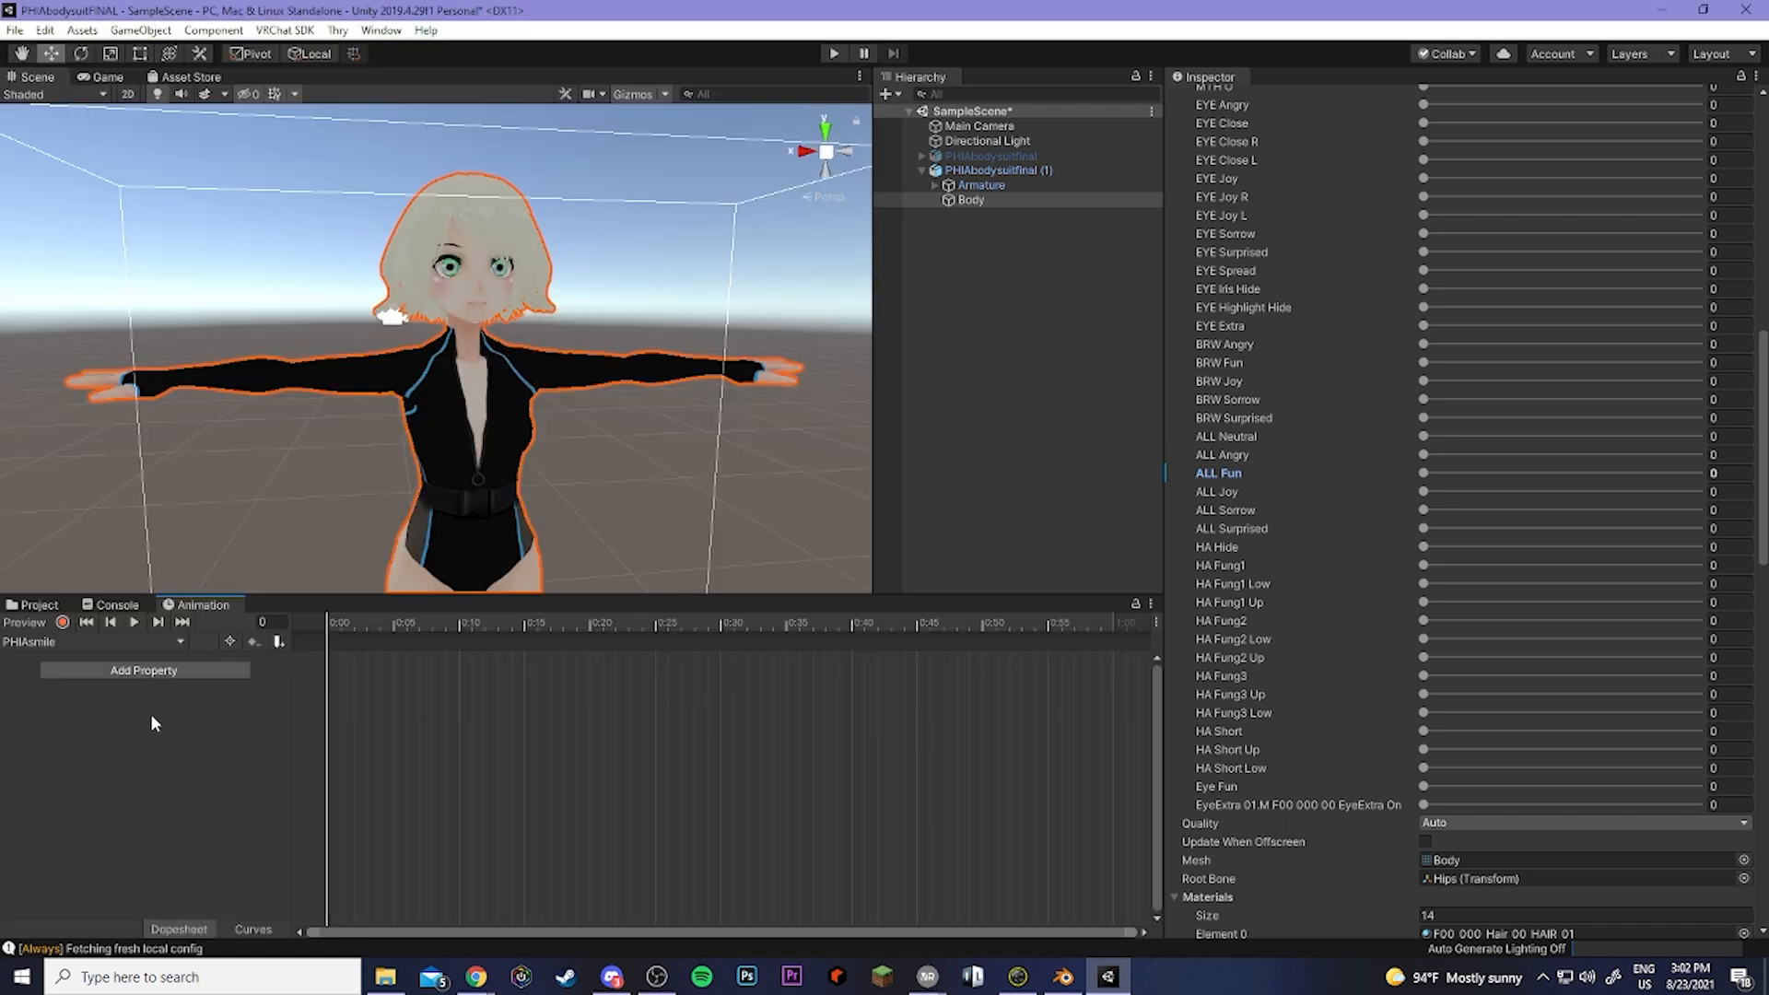
Record the ALL Fun blend shape at 100 in PHIAsmile, copy its keyframe to frame 1 and stop recording.
click(61, 622)
middle_drag(407, 535, 477, 355)
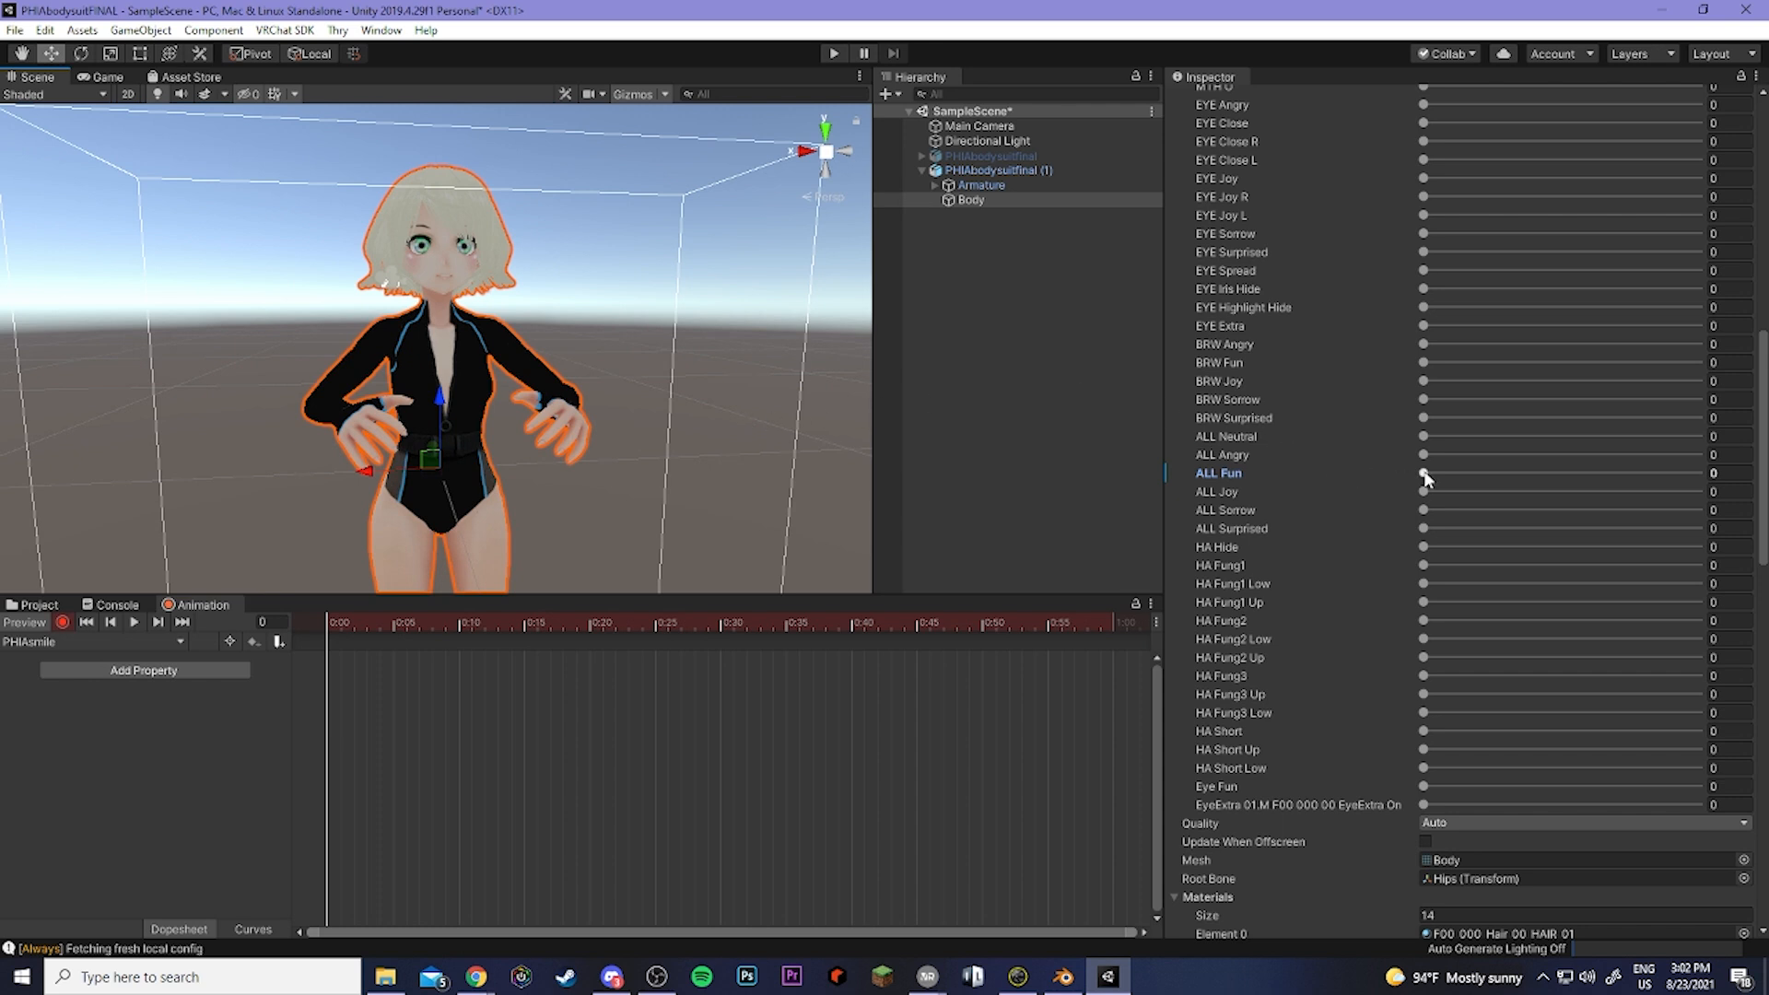
drag(1426, 474, 1733, 473)
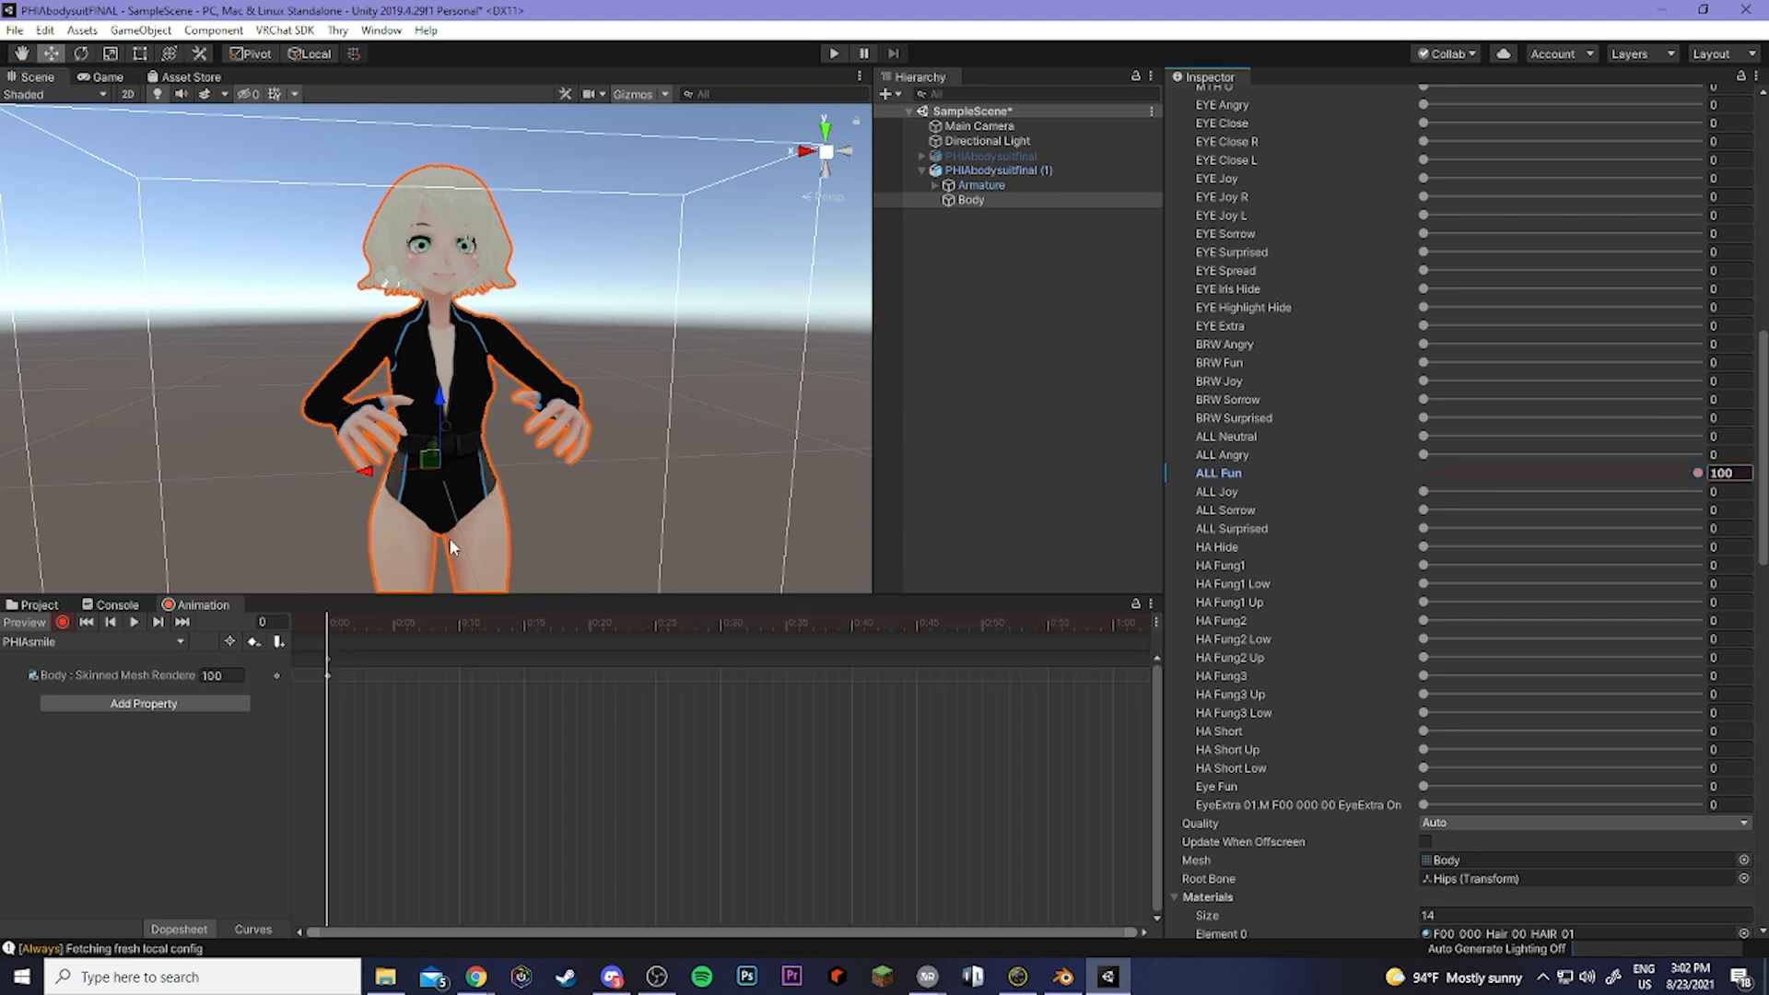
click(327, 660)
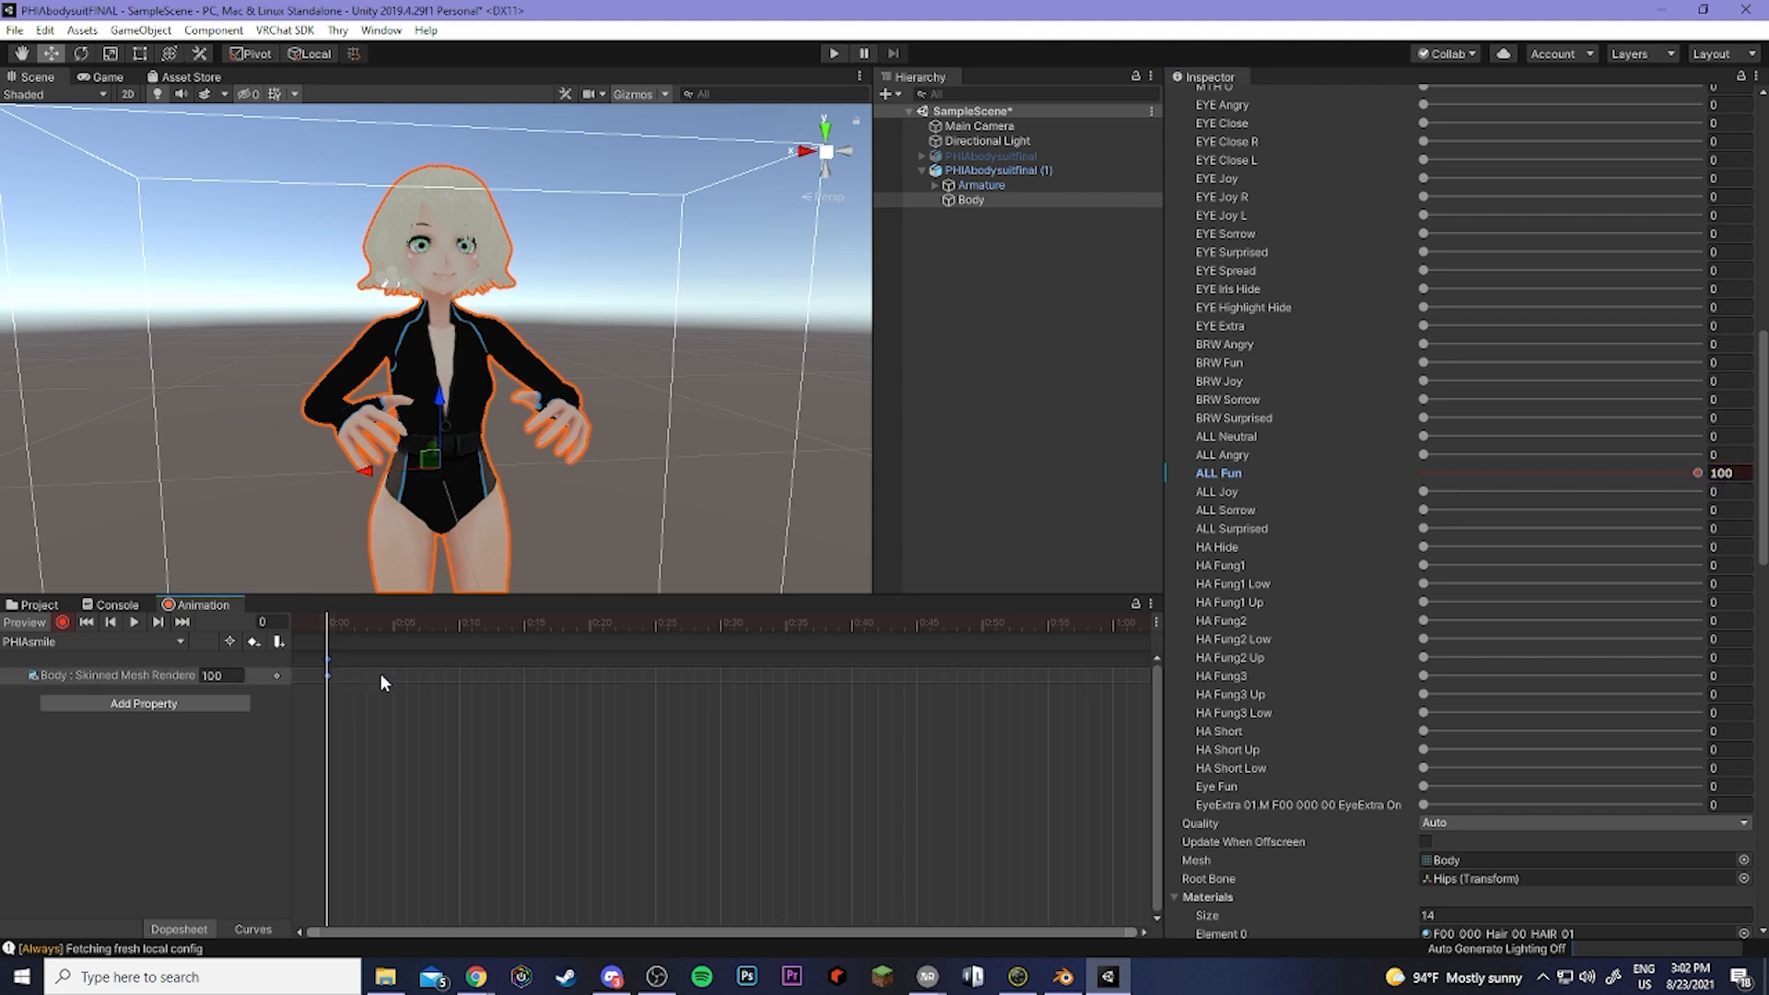
click(339, 623)
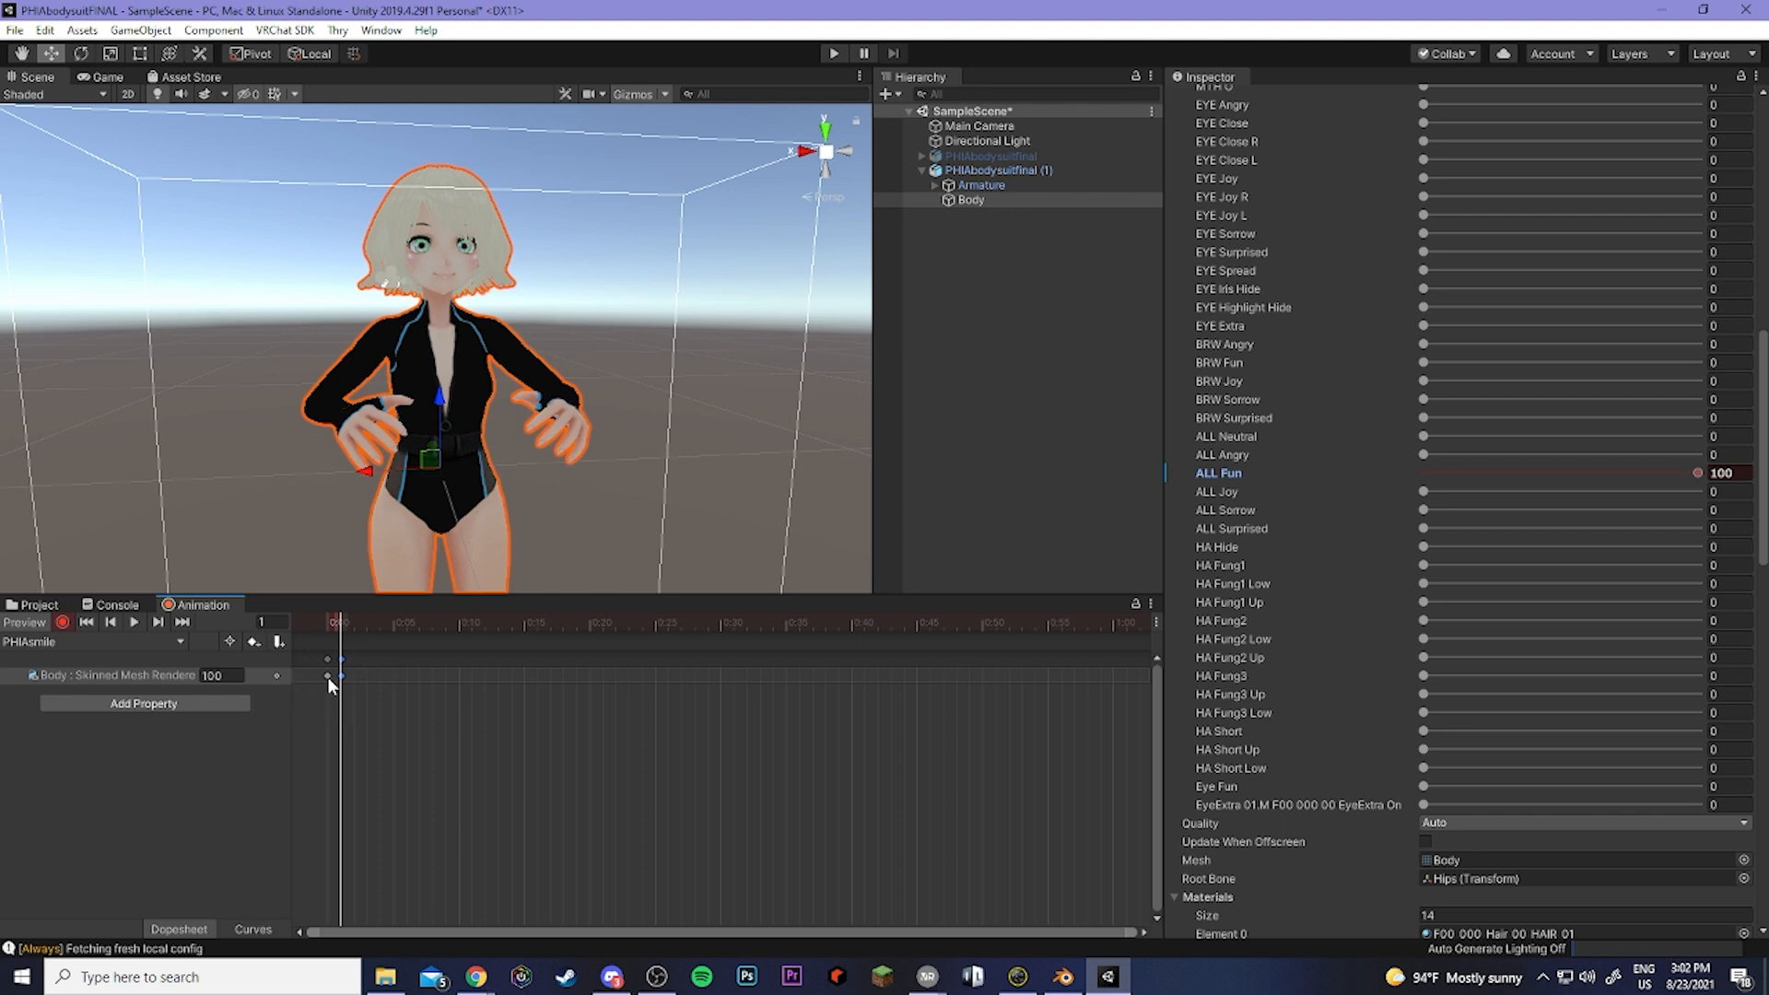
click(63, 623)
Create another animation clip named PHIAjoy in the Animations folder.
click(175, 641)
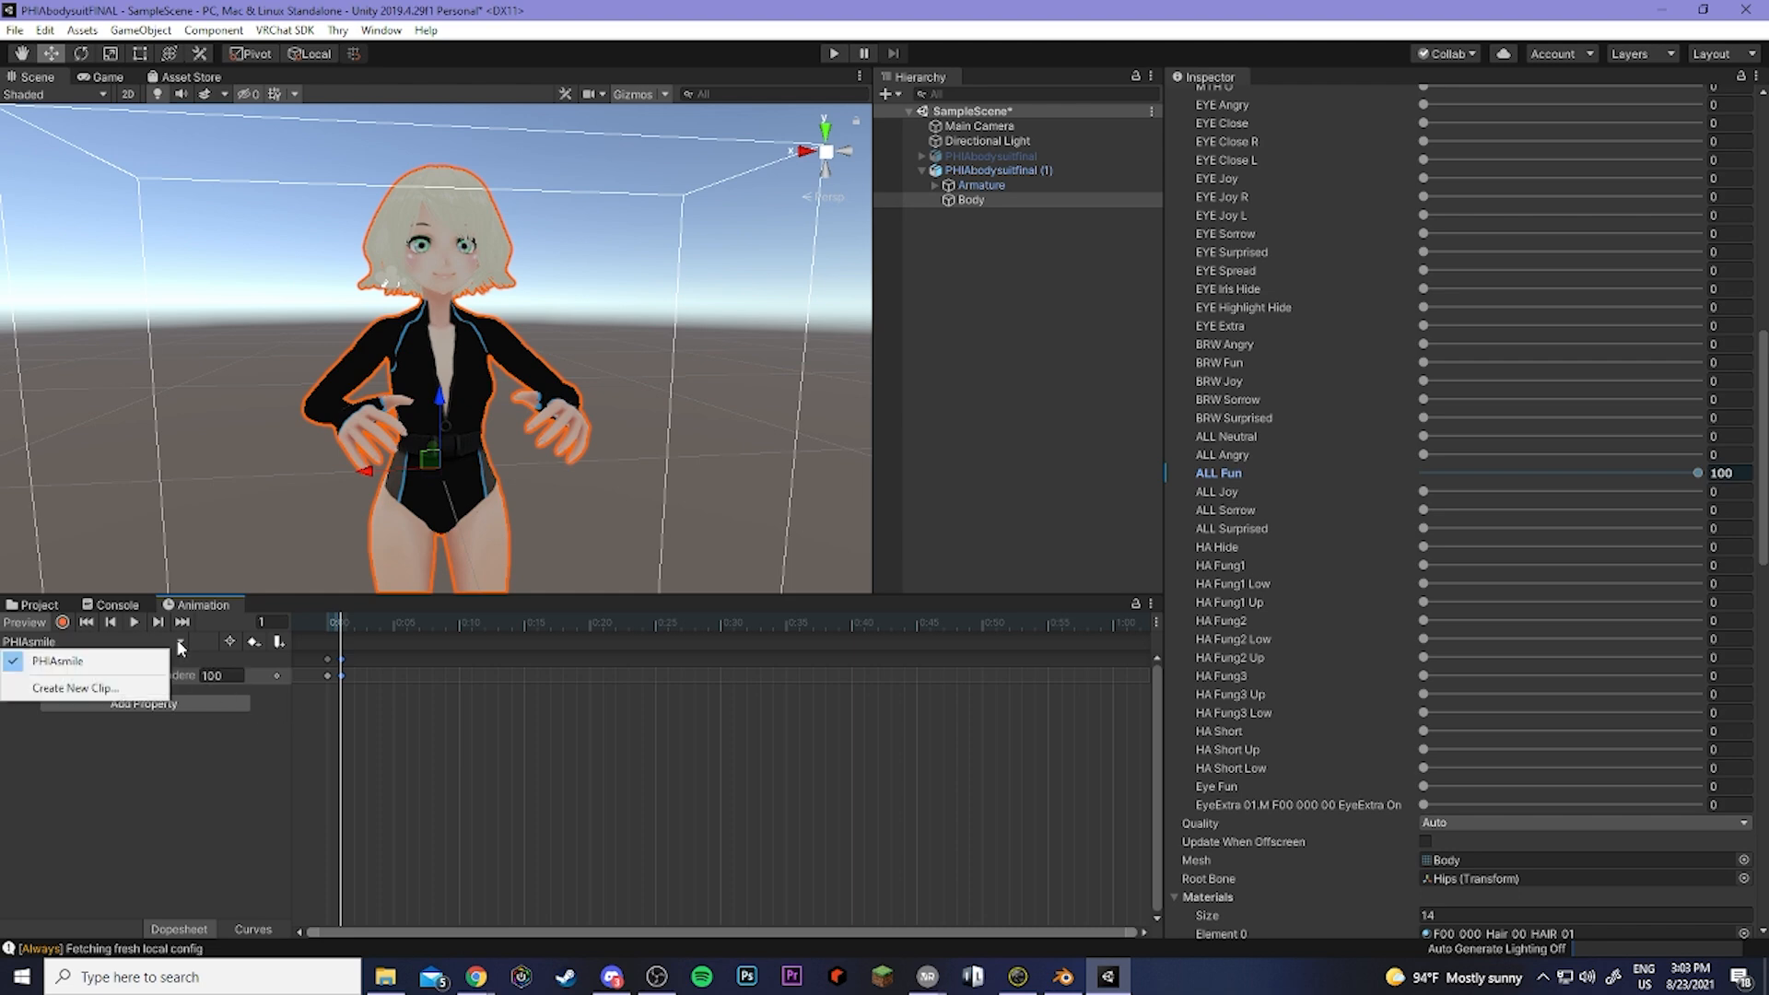
click(101, 693)
text(PHIAjoy)
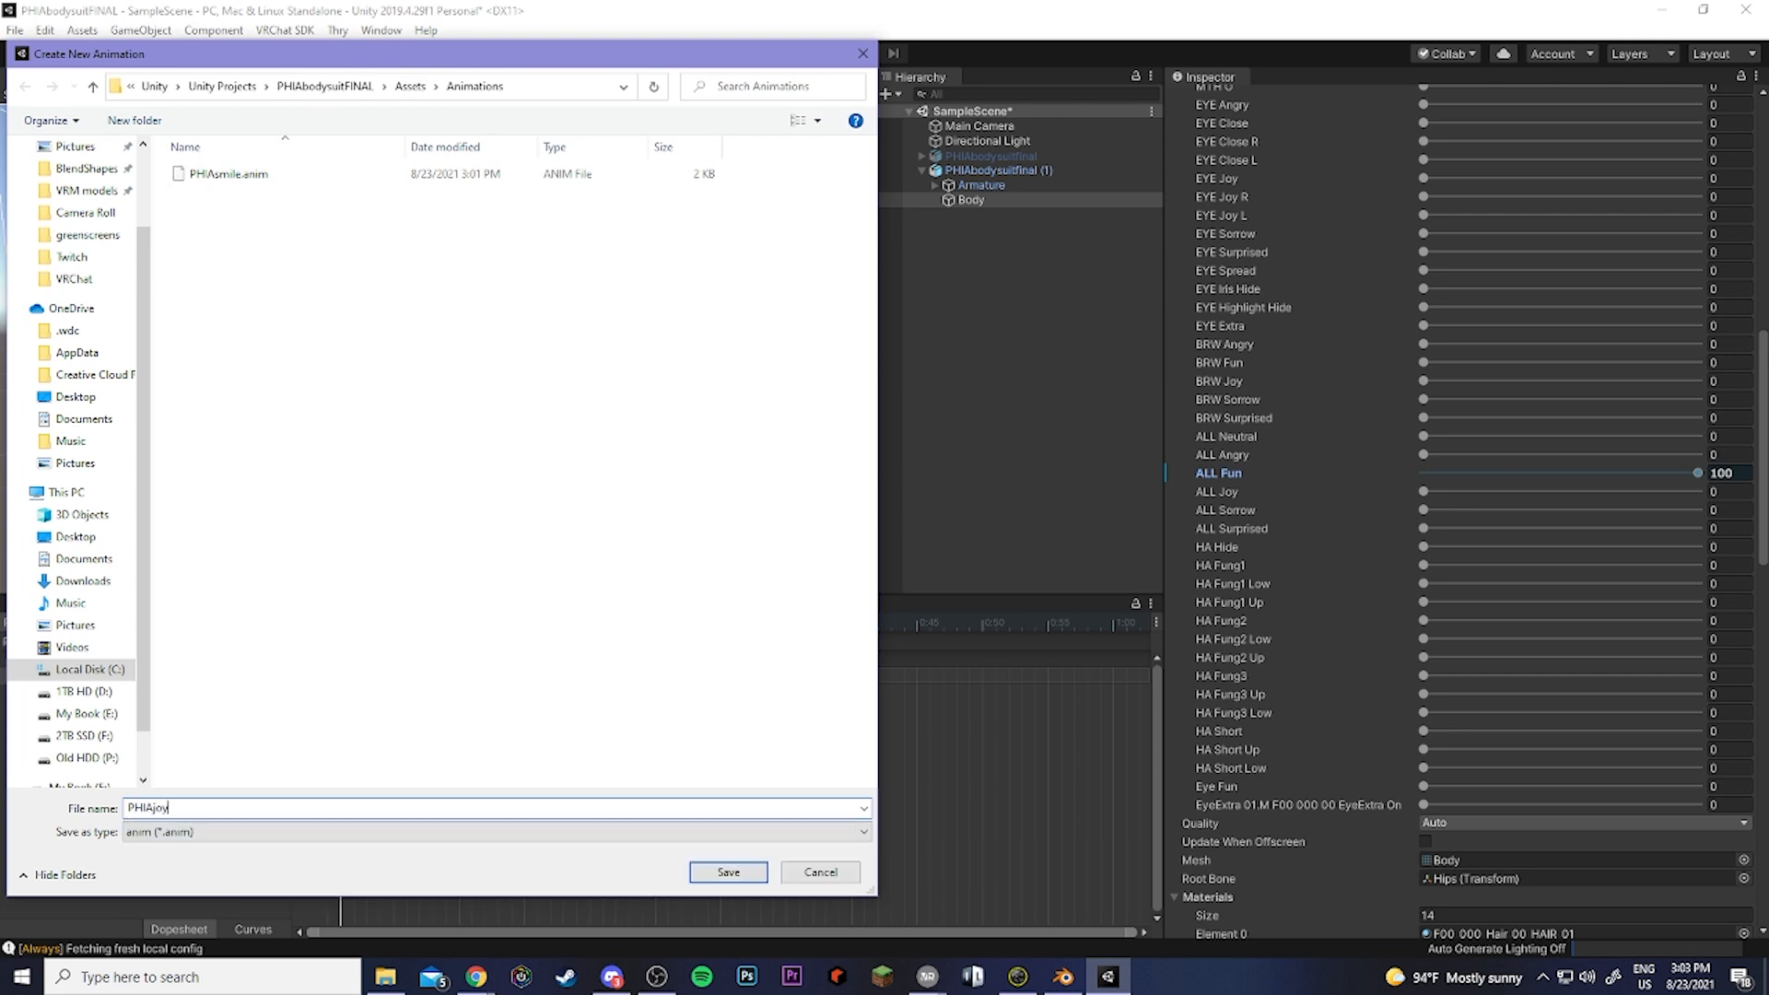
key(Return)
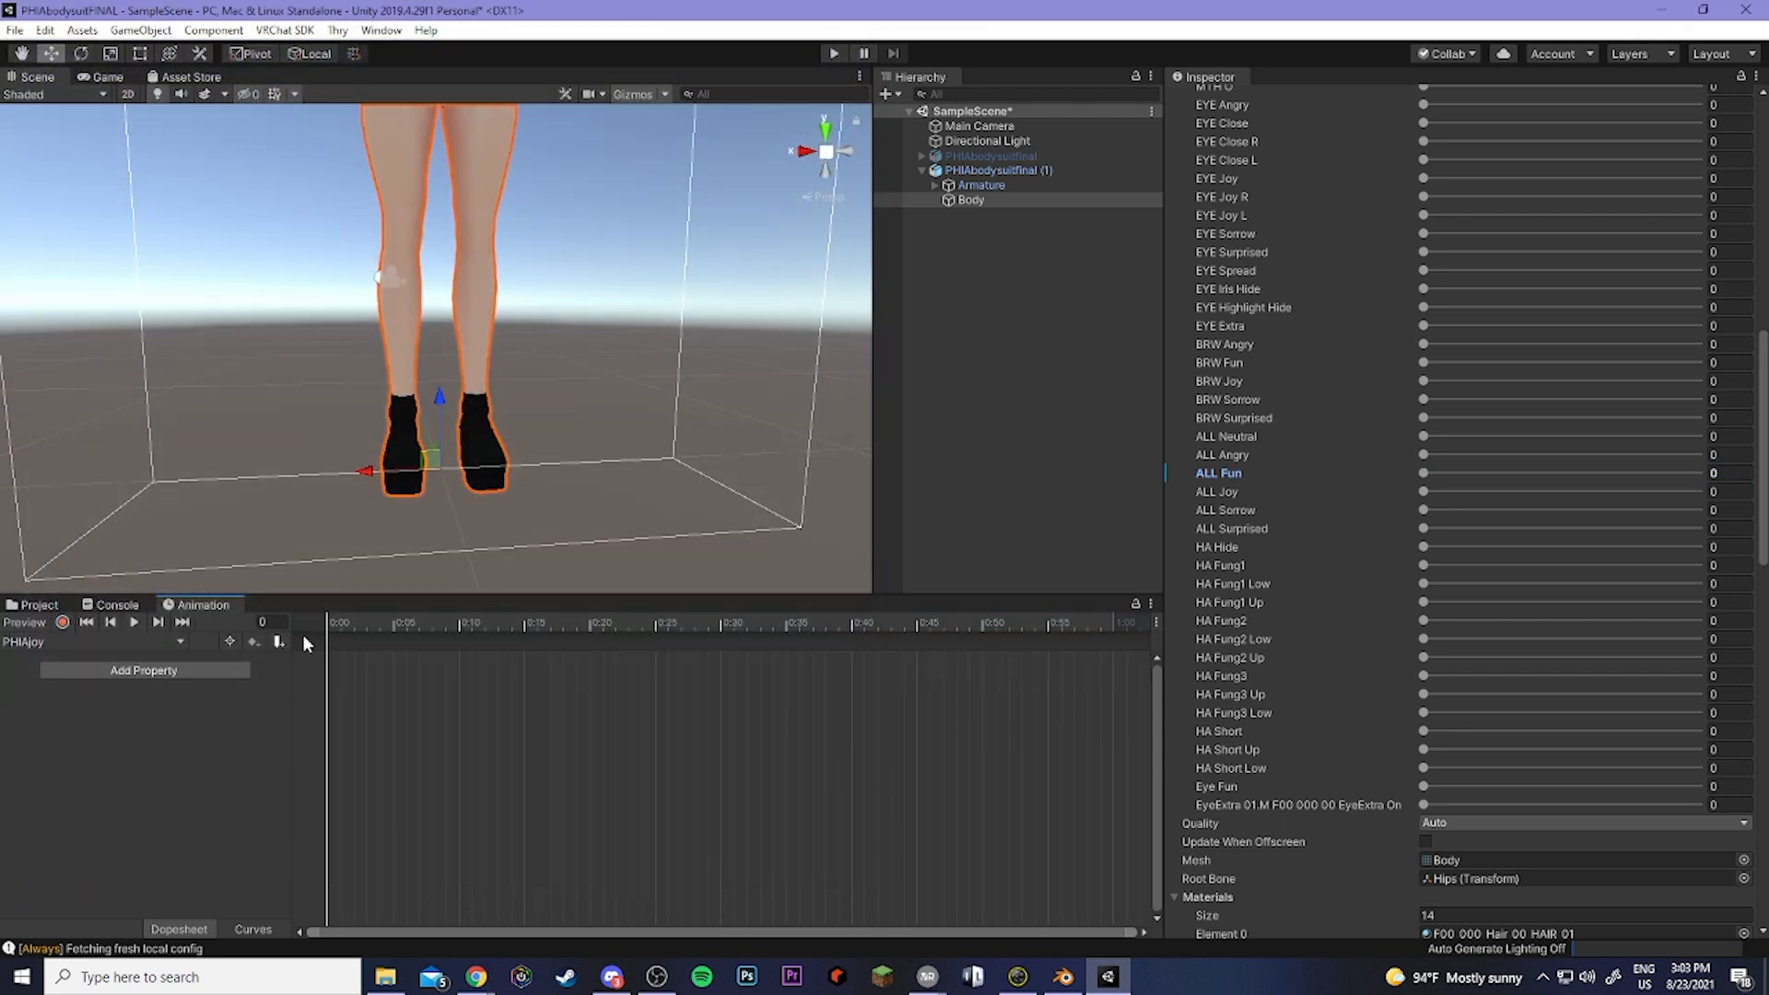
Record the ALL Joy blend shape at 100 in PHIAjoy, copy its keyframe to frame 1 and stop recording.
click(62, 622)
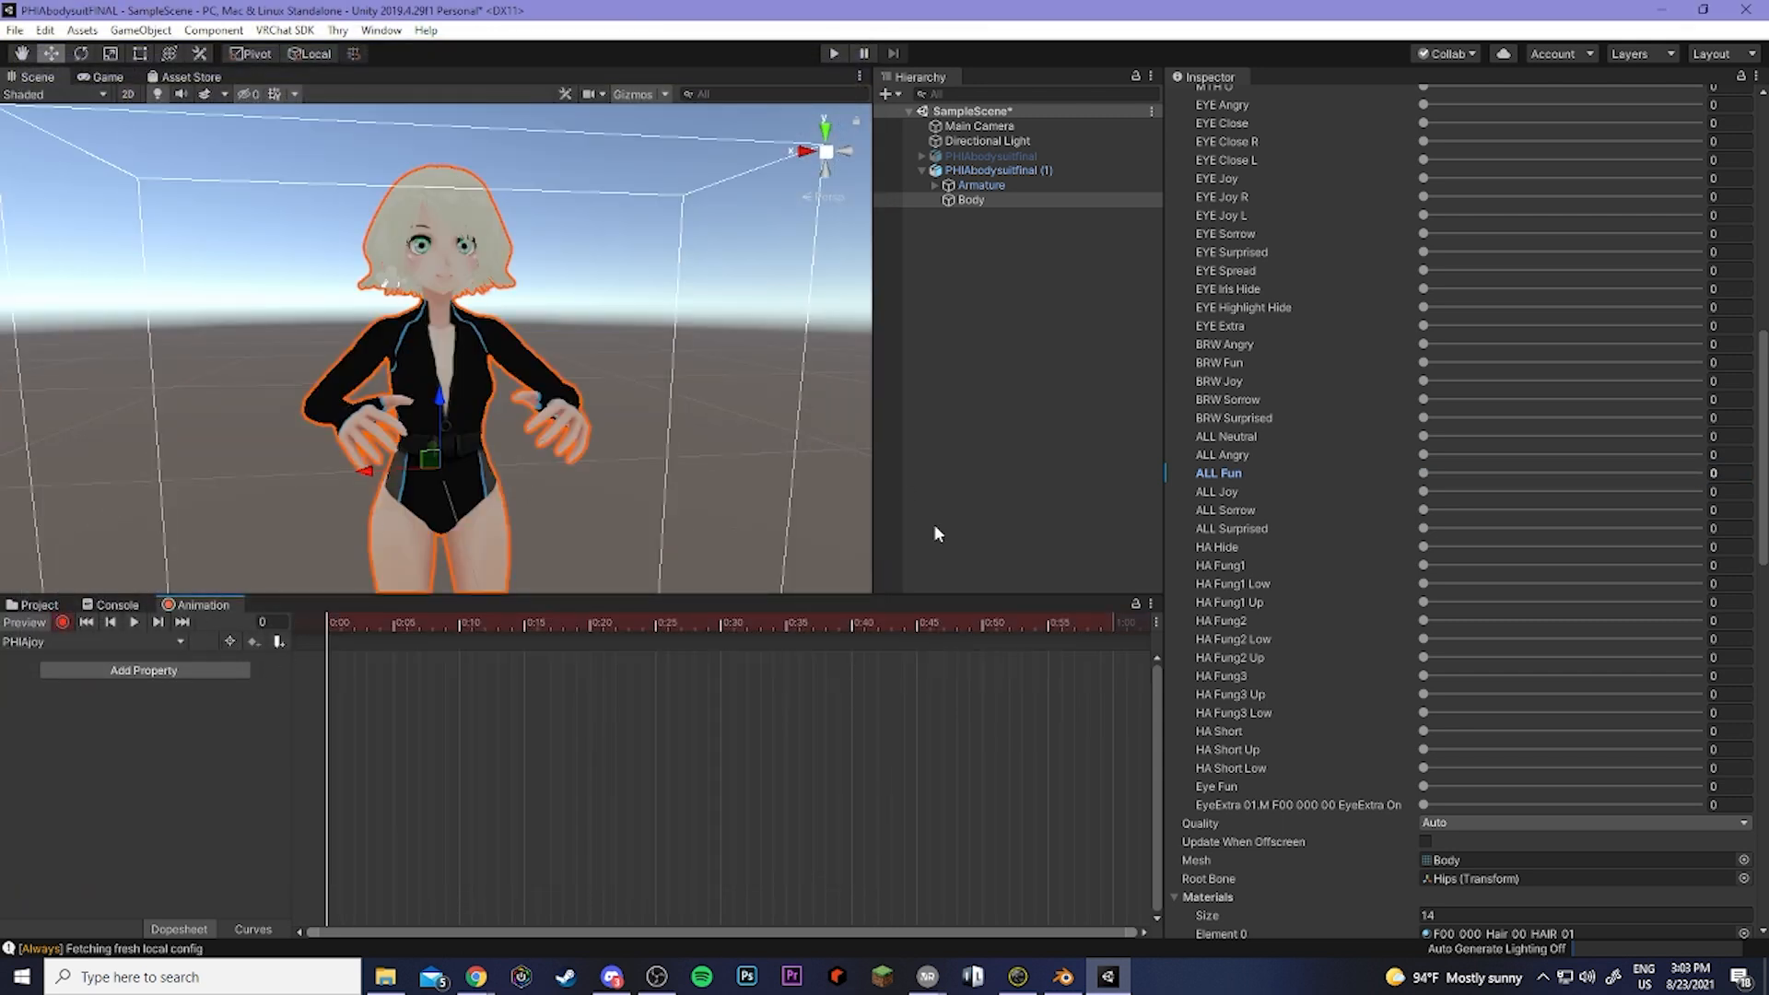
drag(1424, 493, 1705, 491)
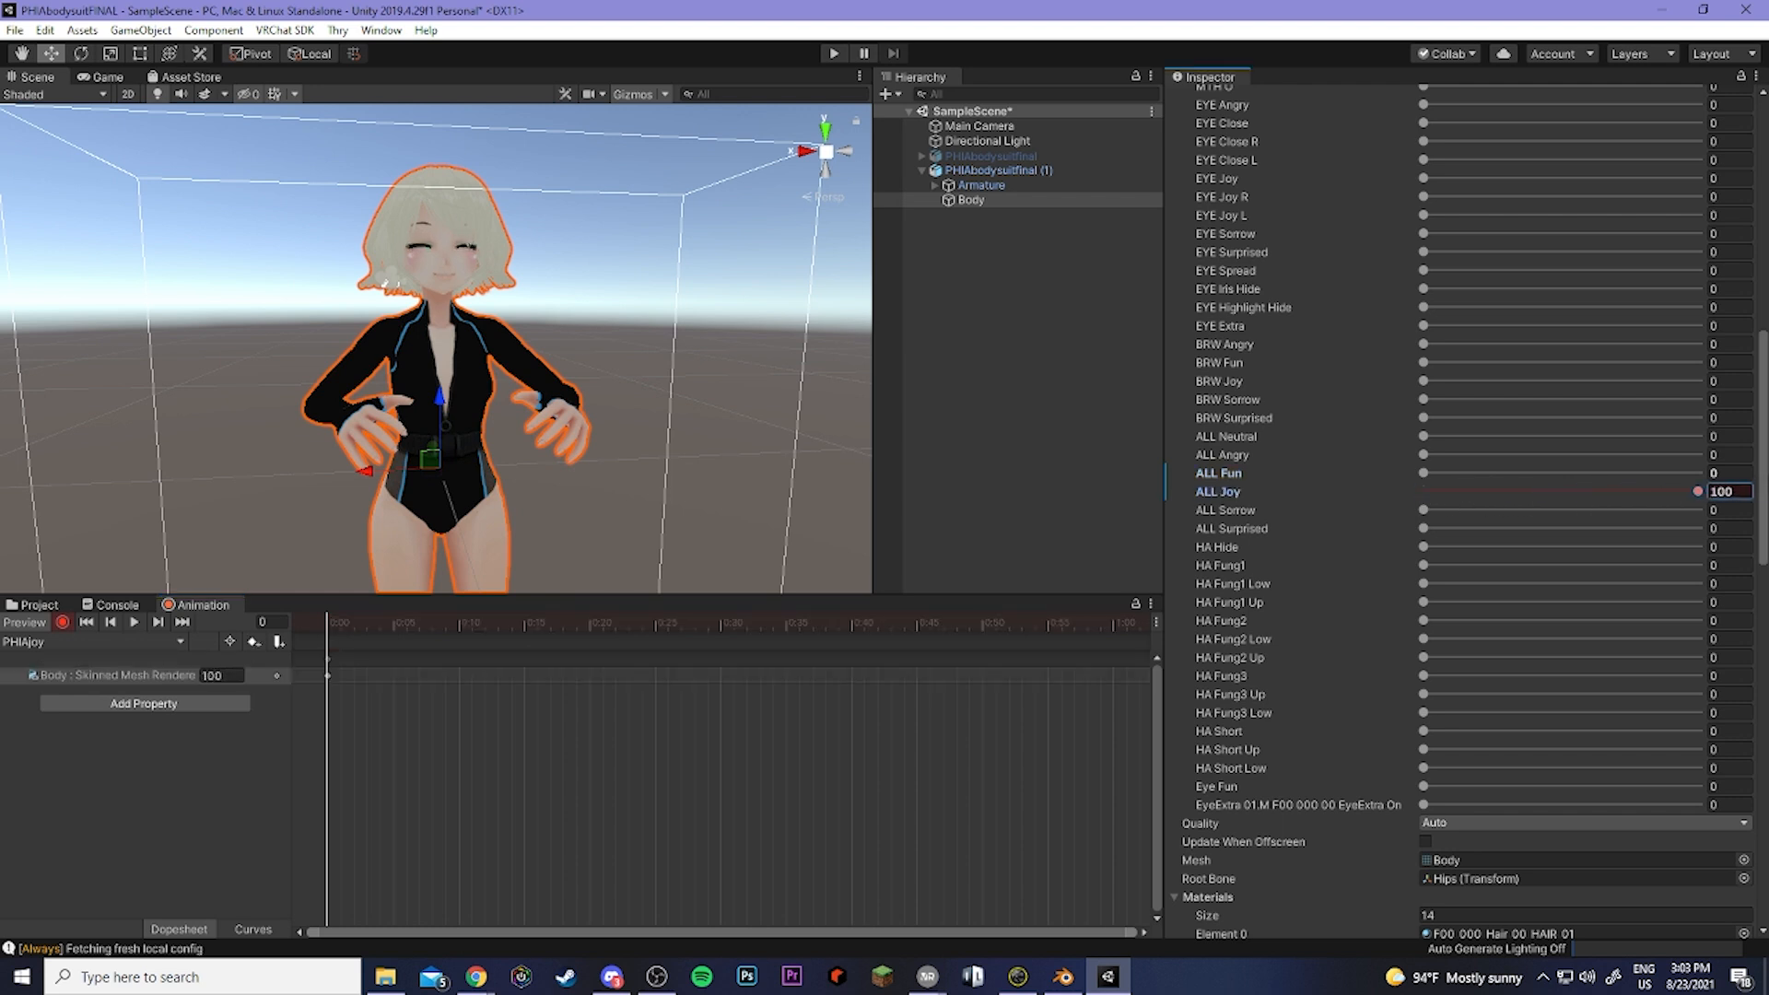
drag(307, 638, 331, 688)
click(339, 629)
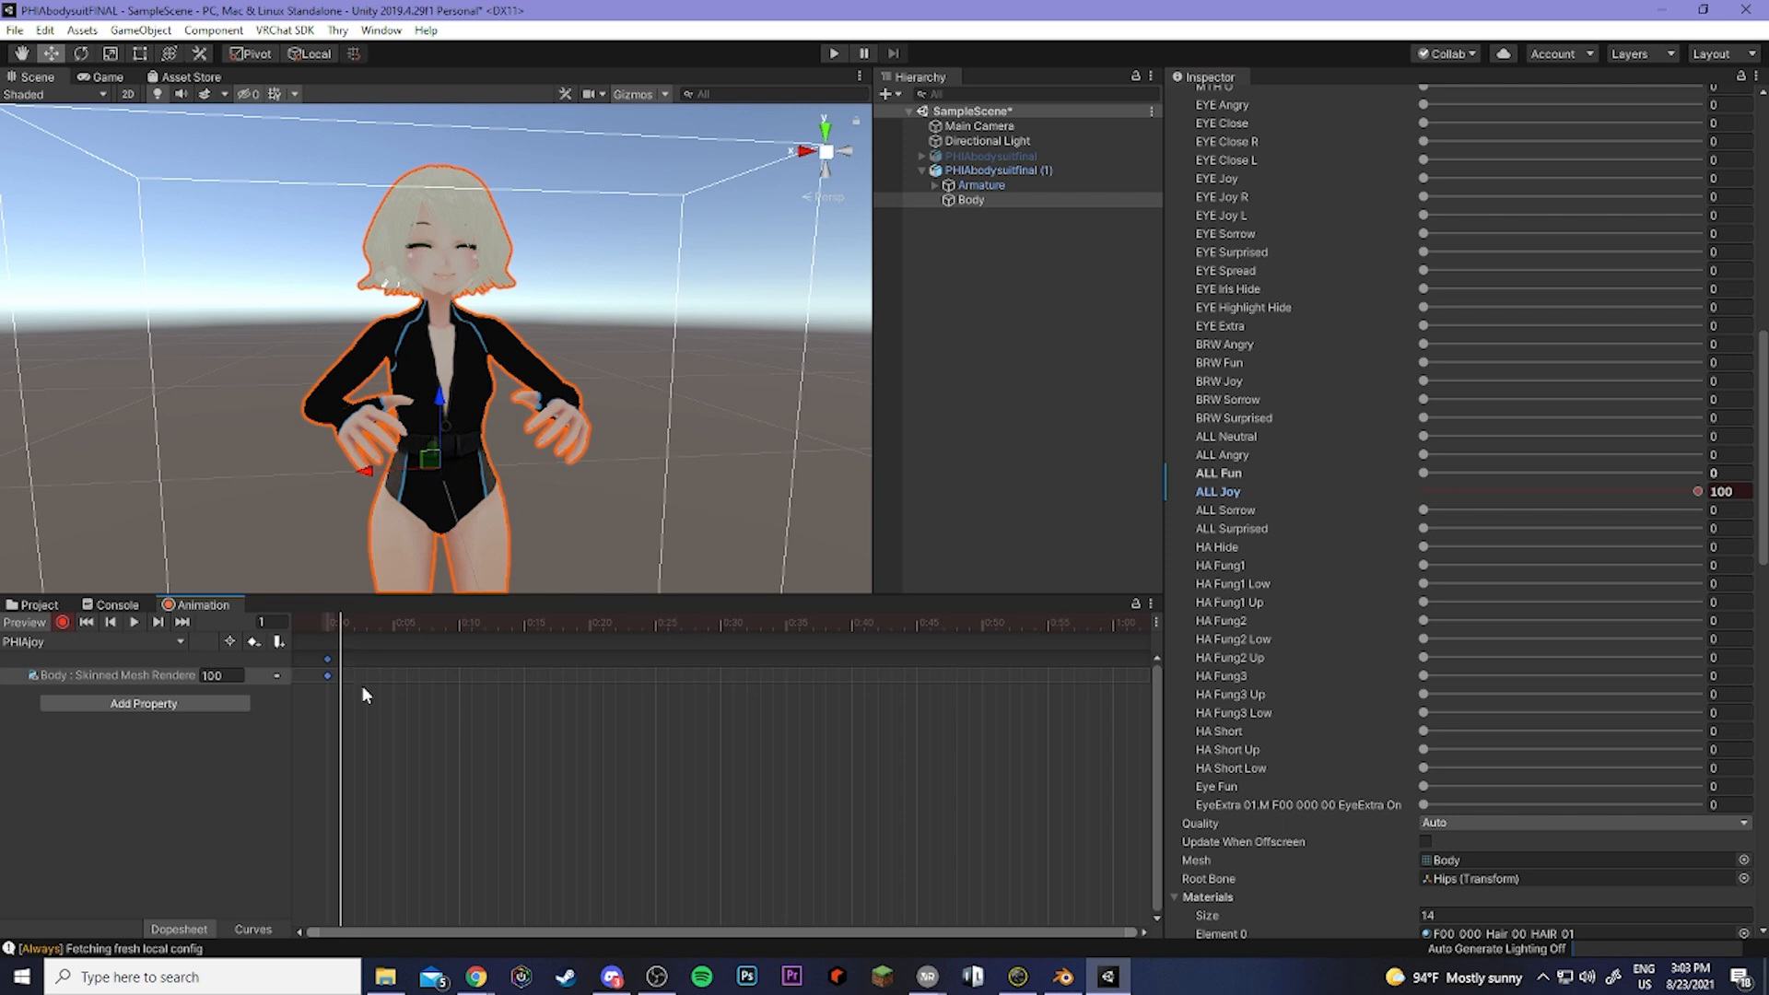
click(62, 623)
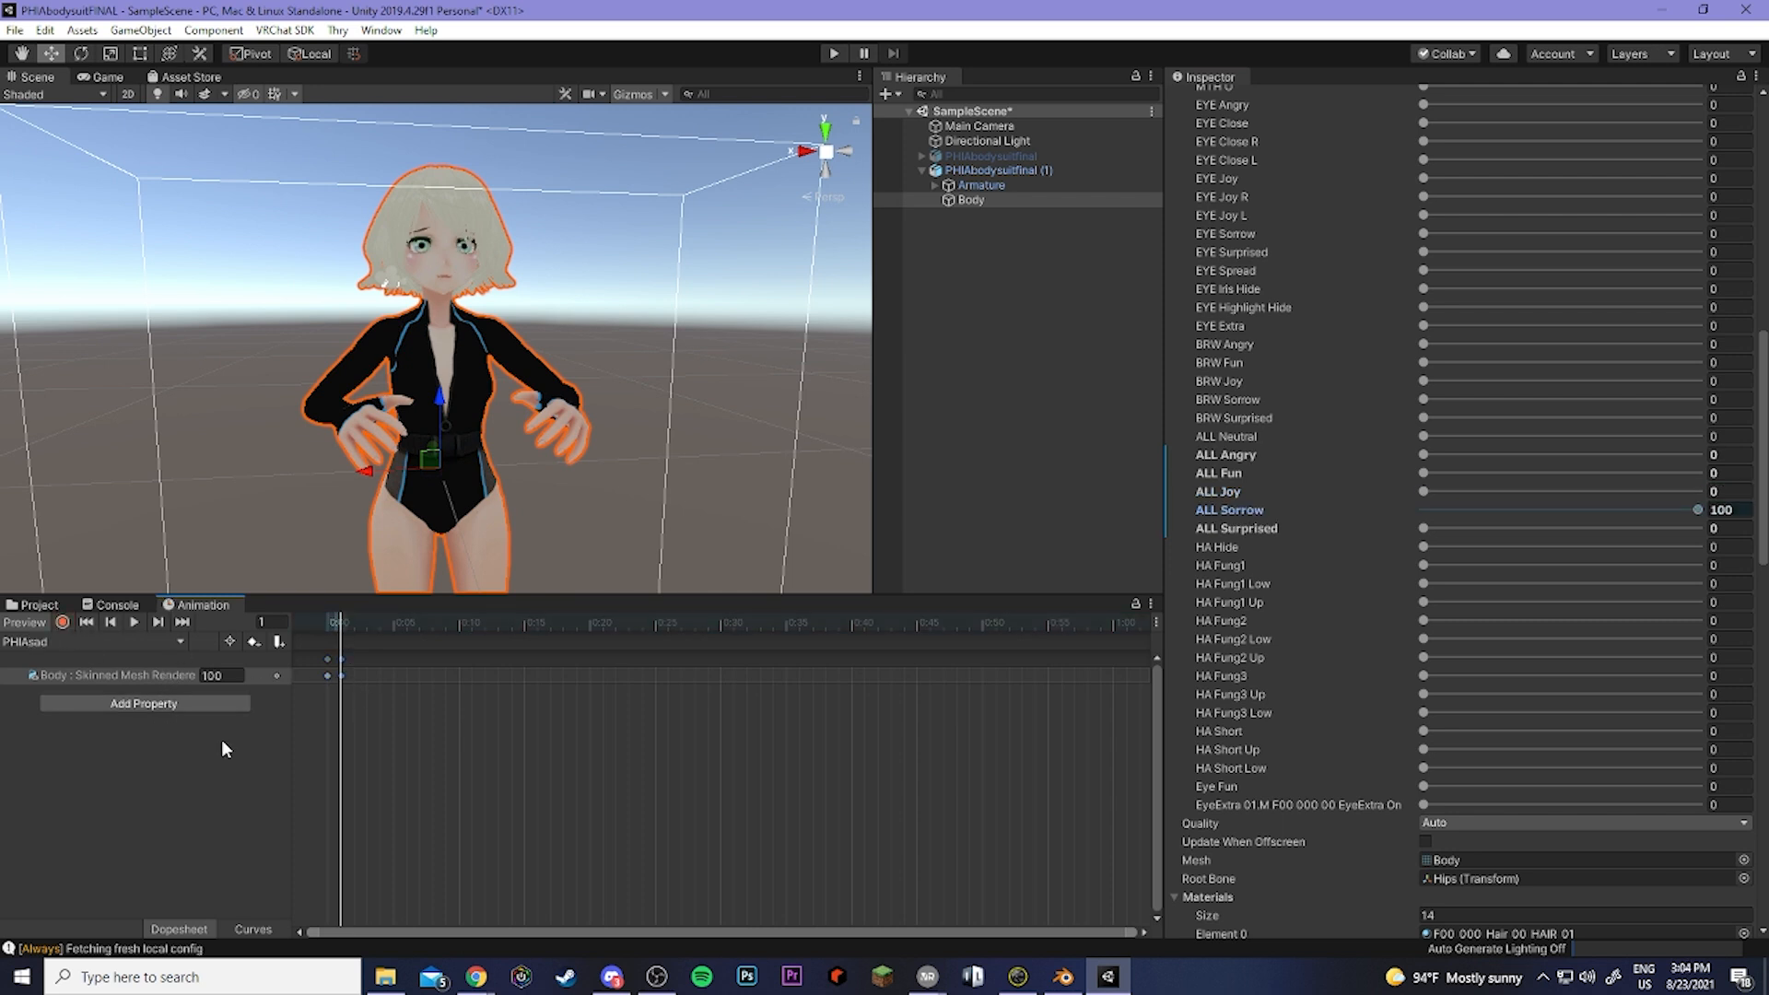
Open the VRCSDK example animation Controllers folder under Examples3 in the project assets.
click(37, 606)
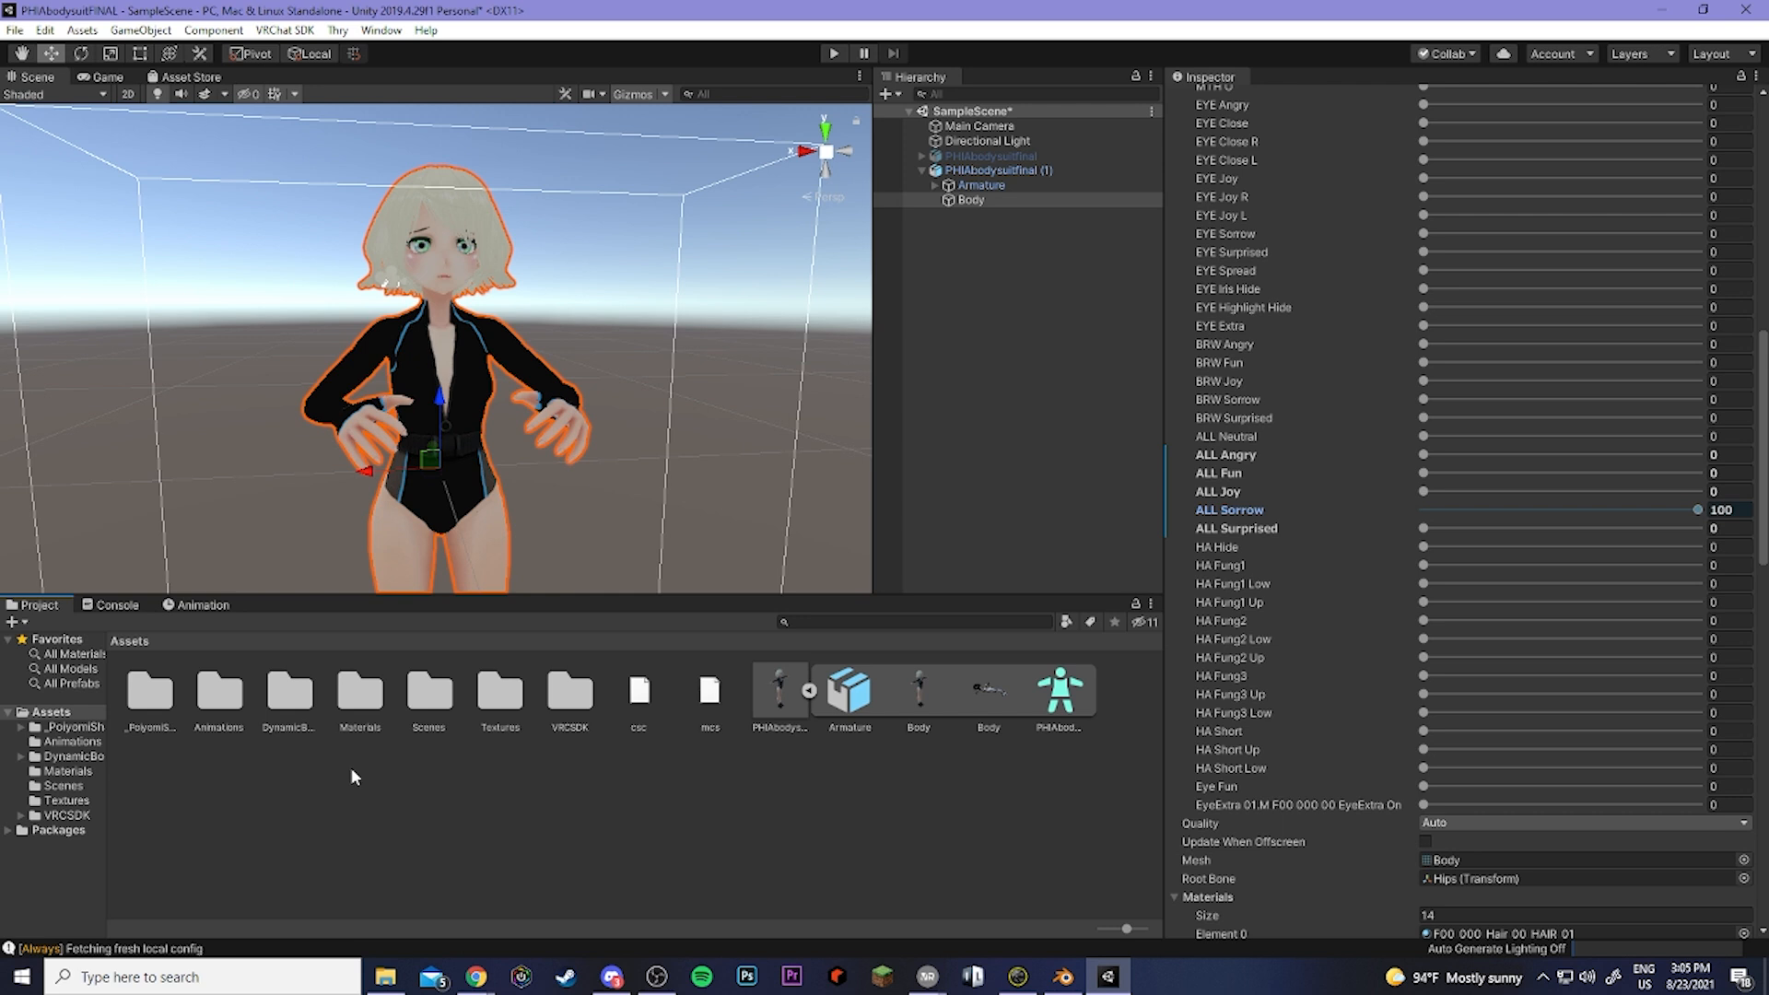
click(572, 704)
double_click(573, 705)
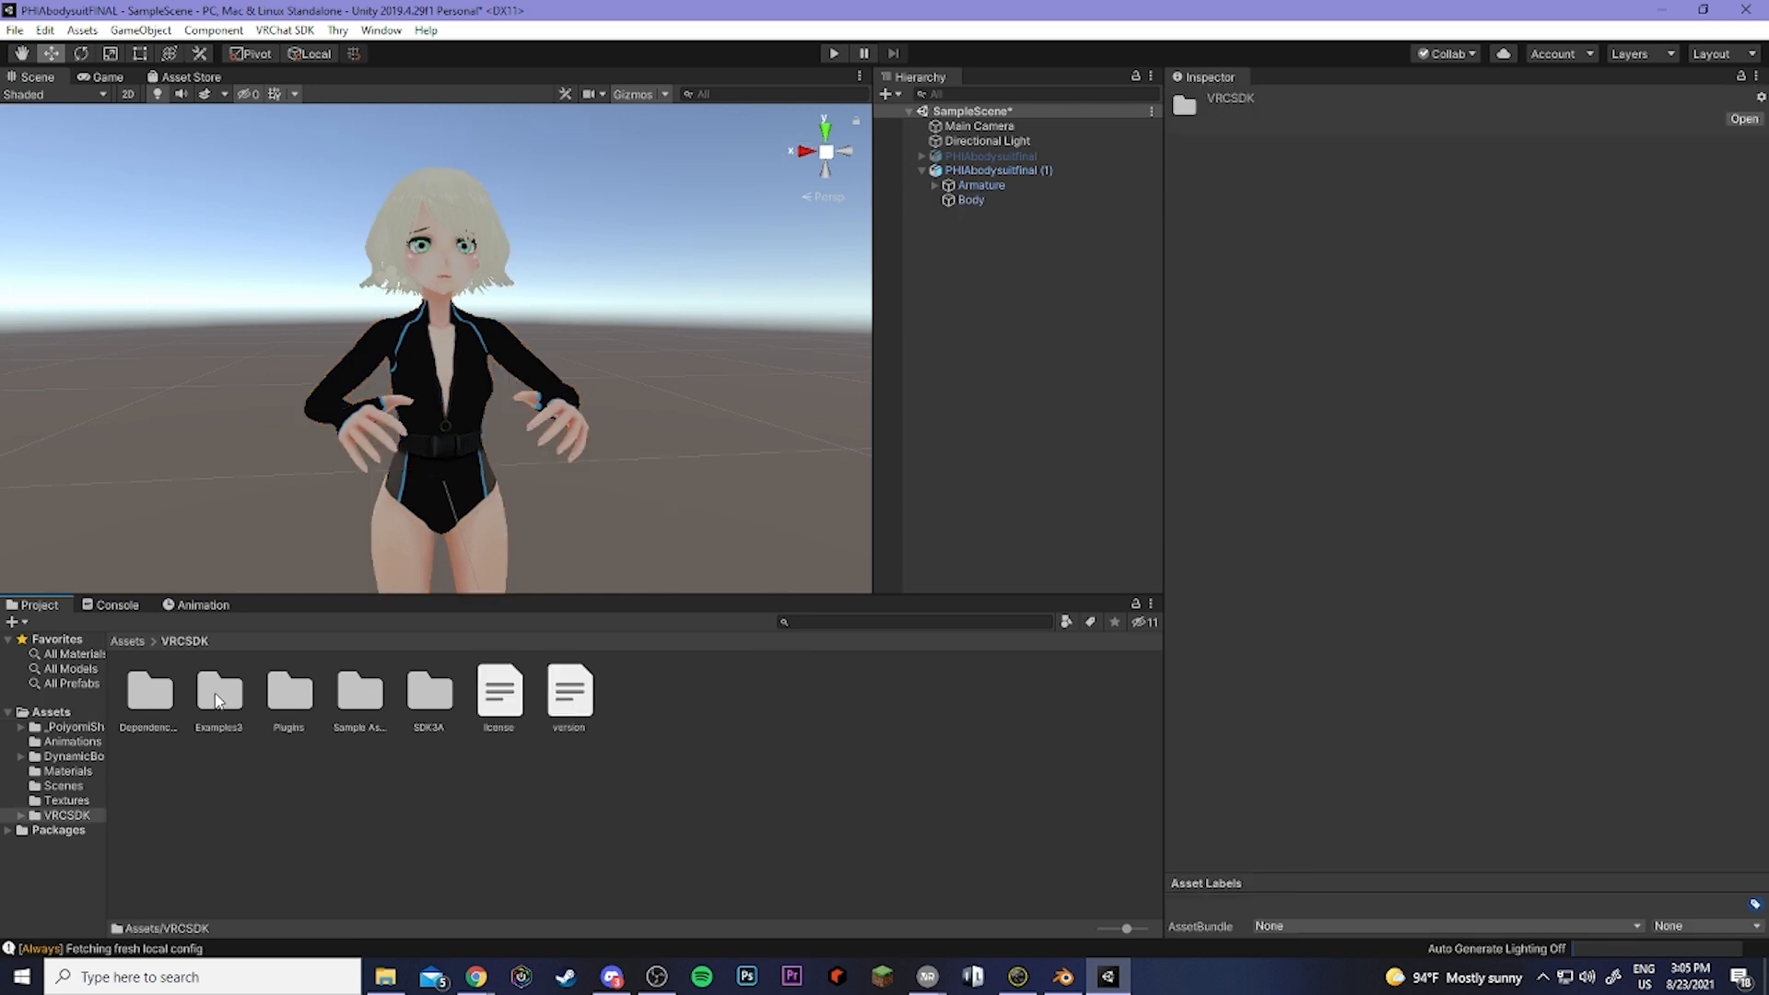
double_click(218, 696)
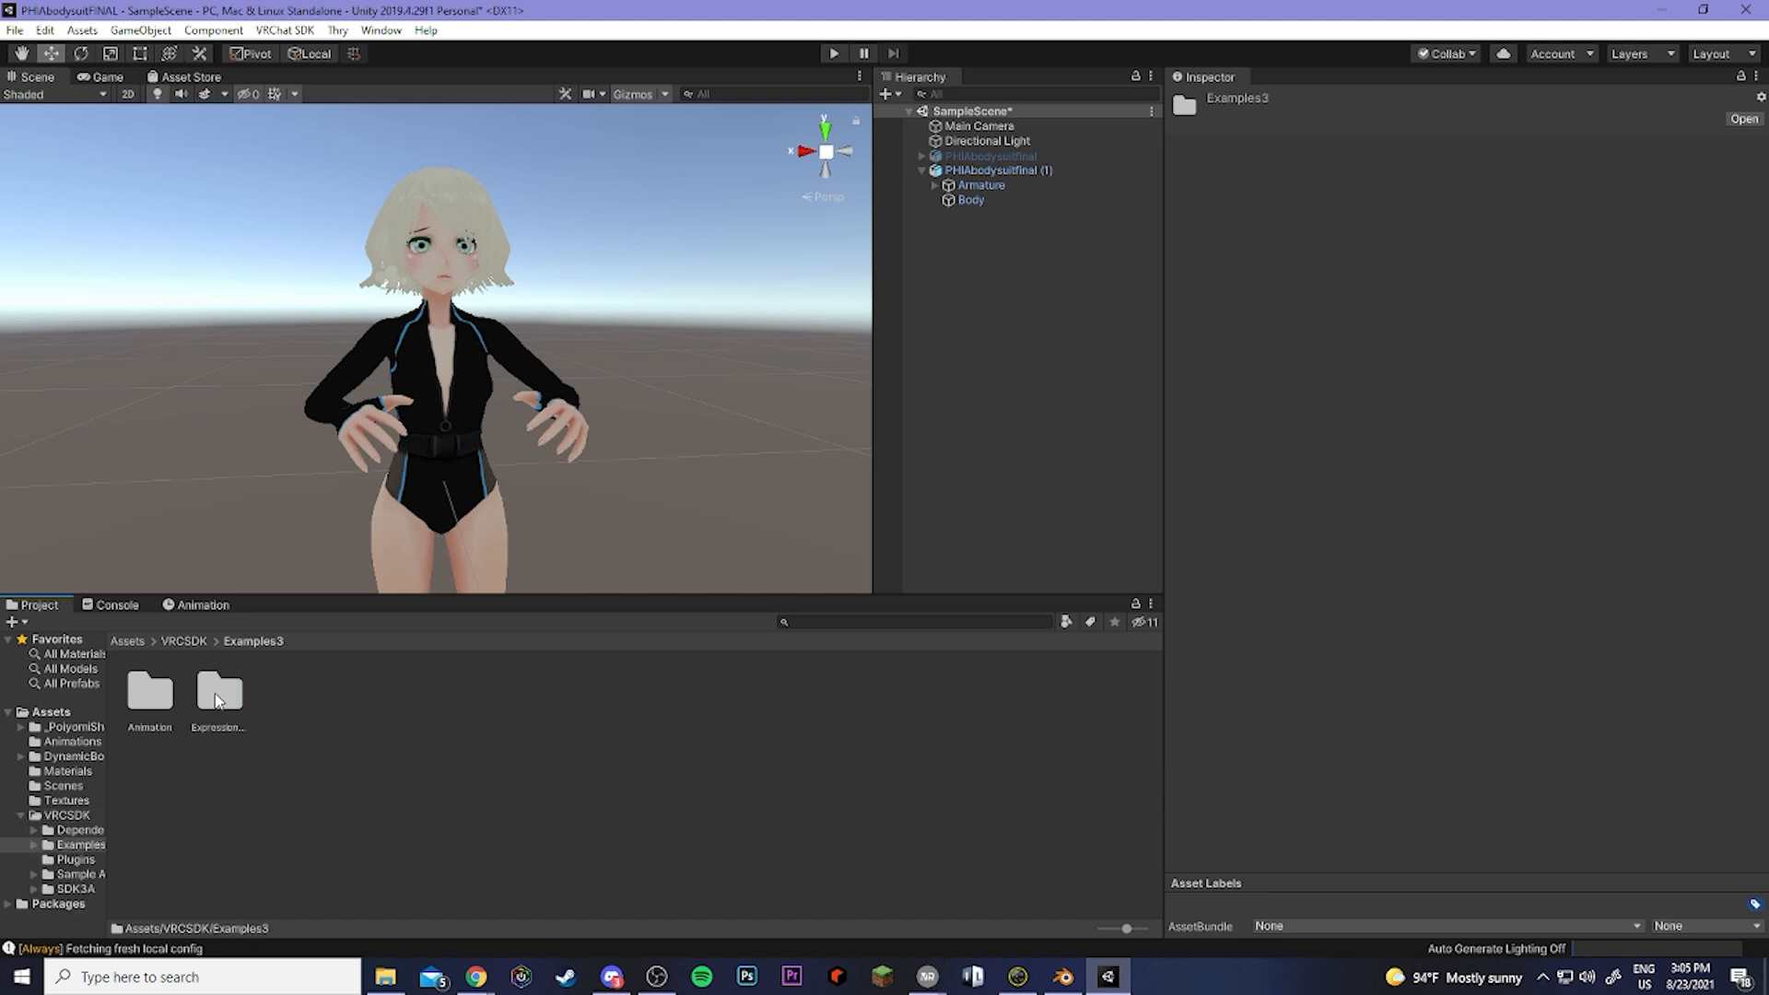
double_click(139, 703)
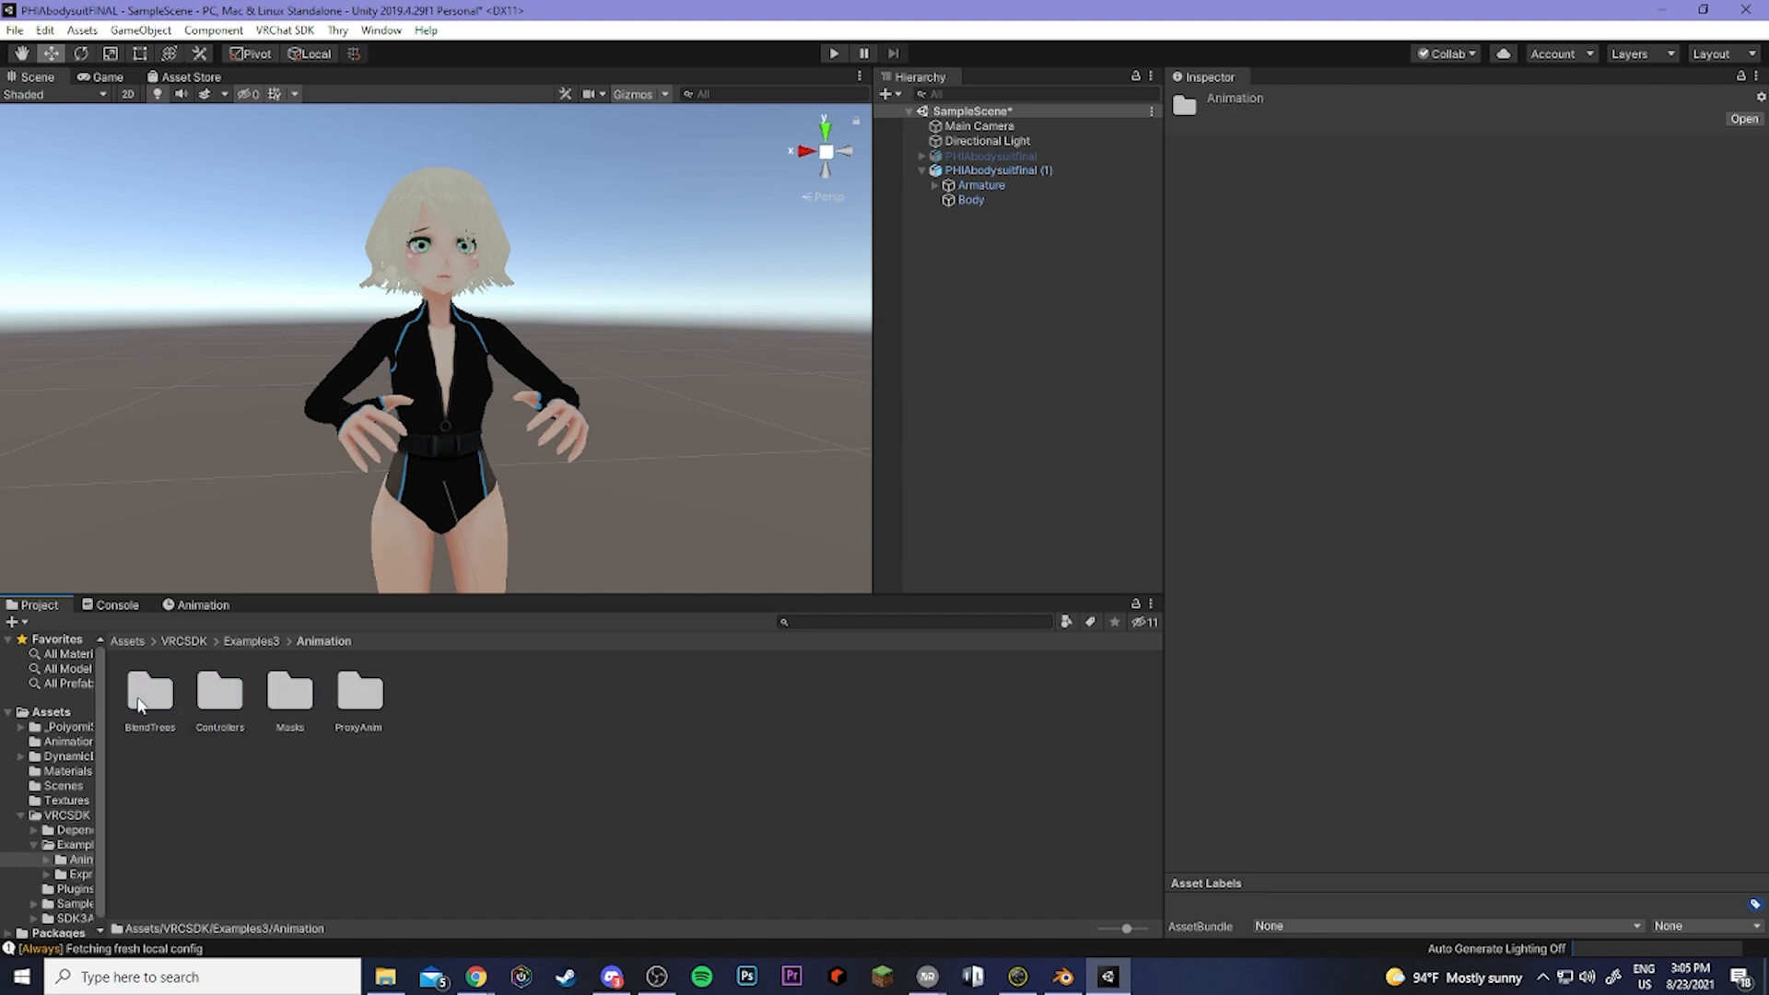
double_click(229, 695)
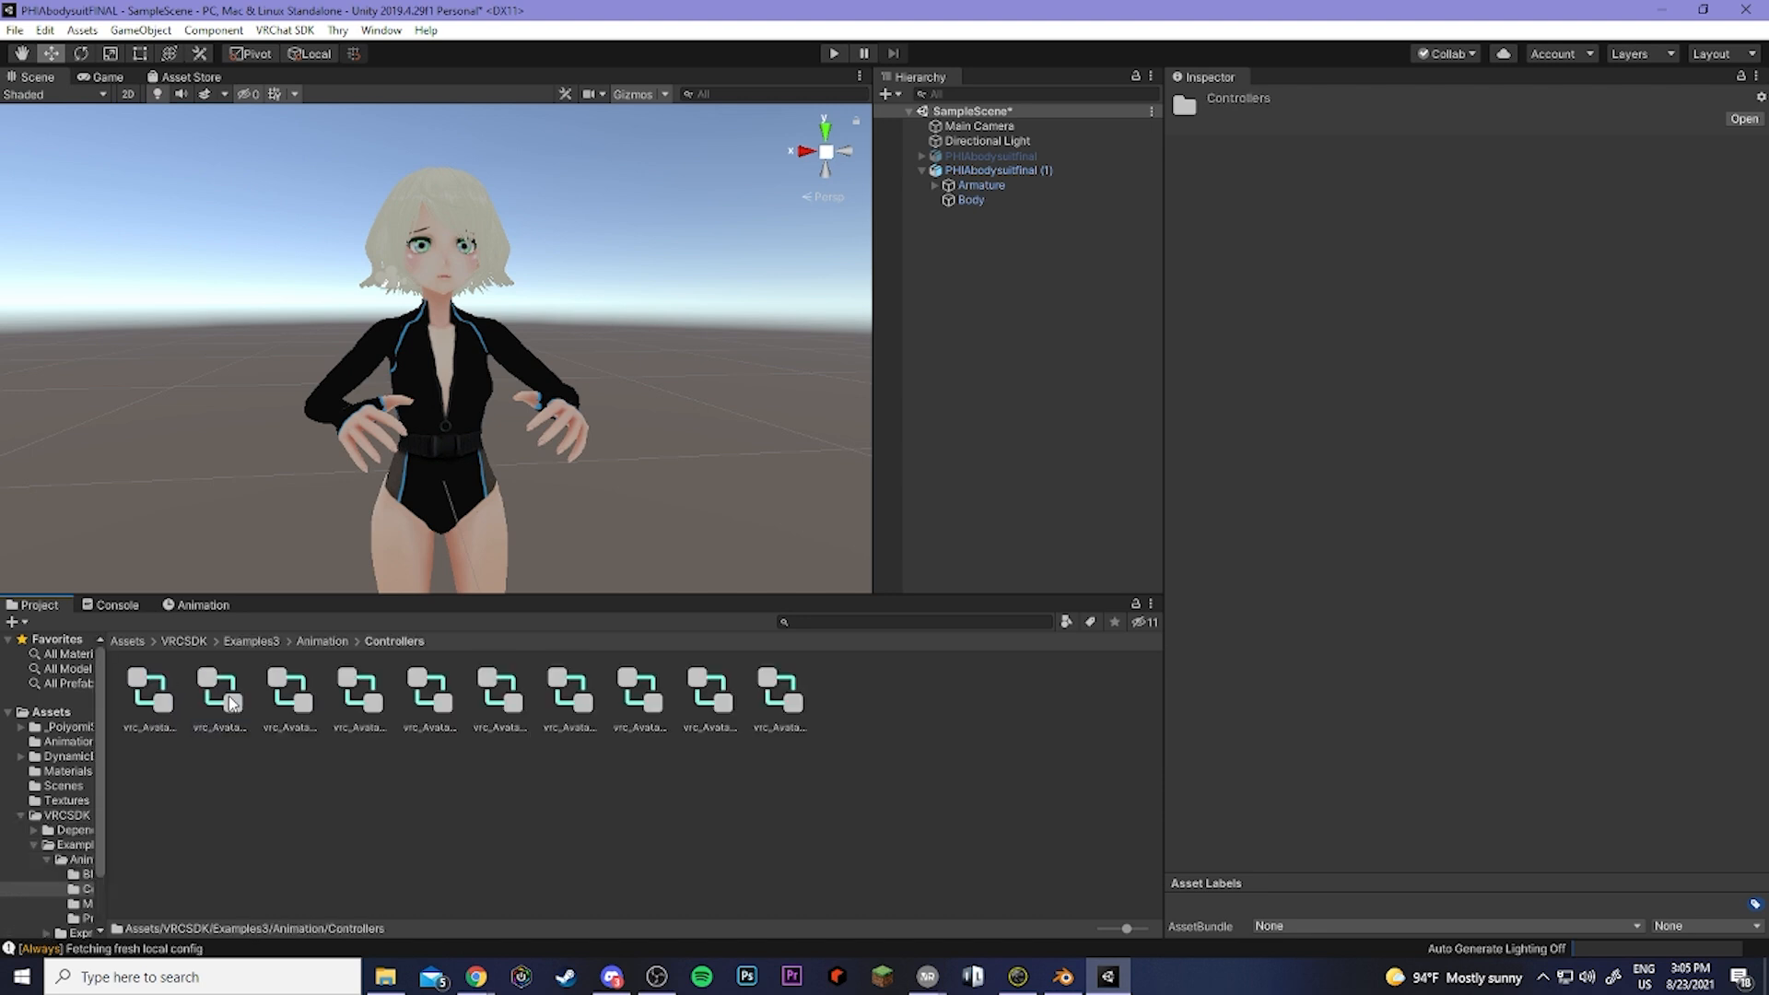
Open the vrc_AvatarV3HandsLayer controller and examine its Left Hand and Right Hand layers.
click(153, 707)
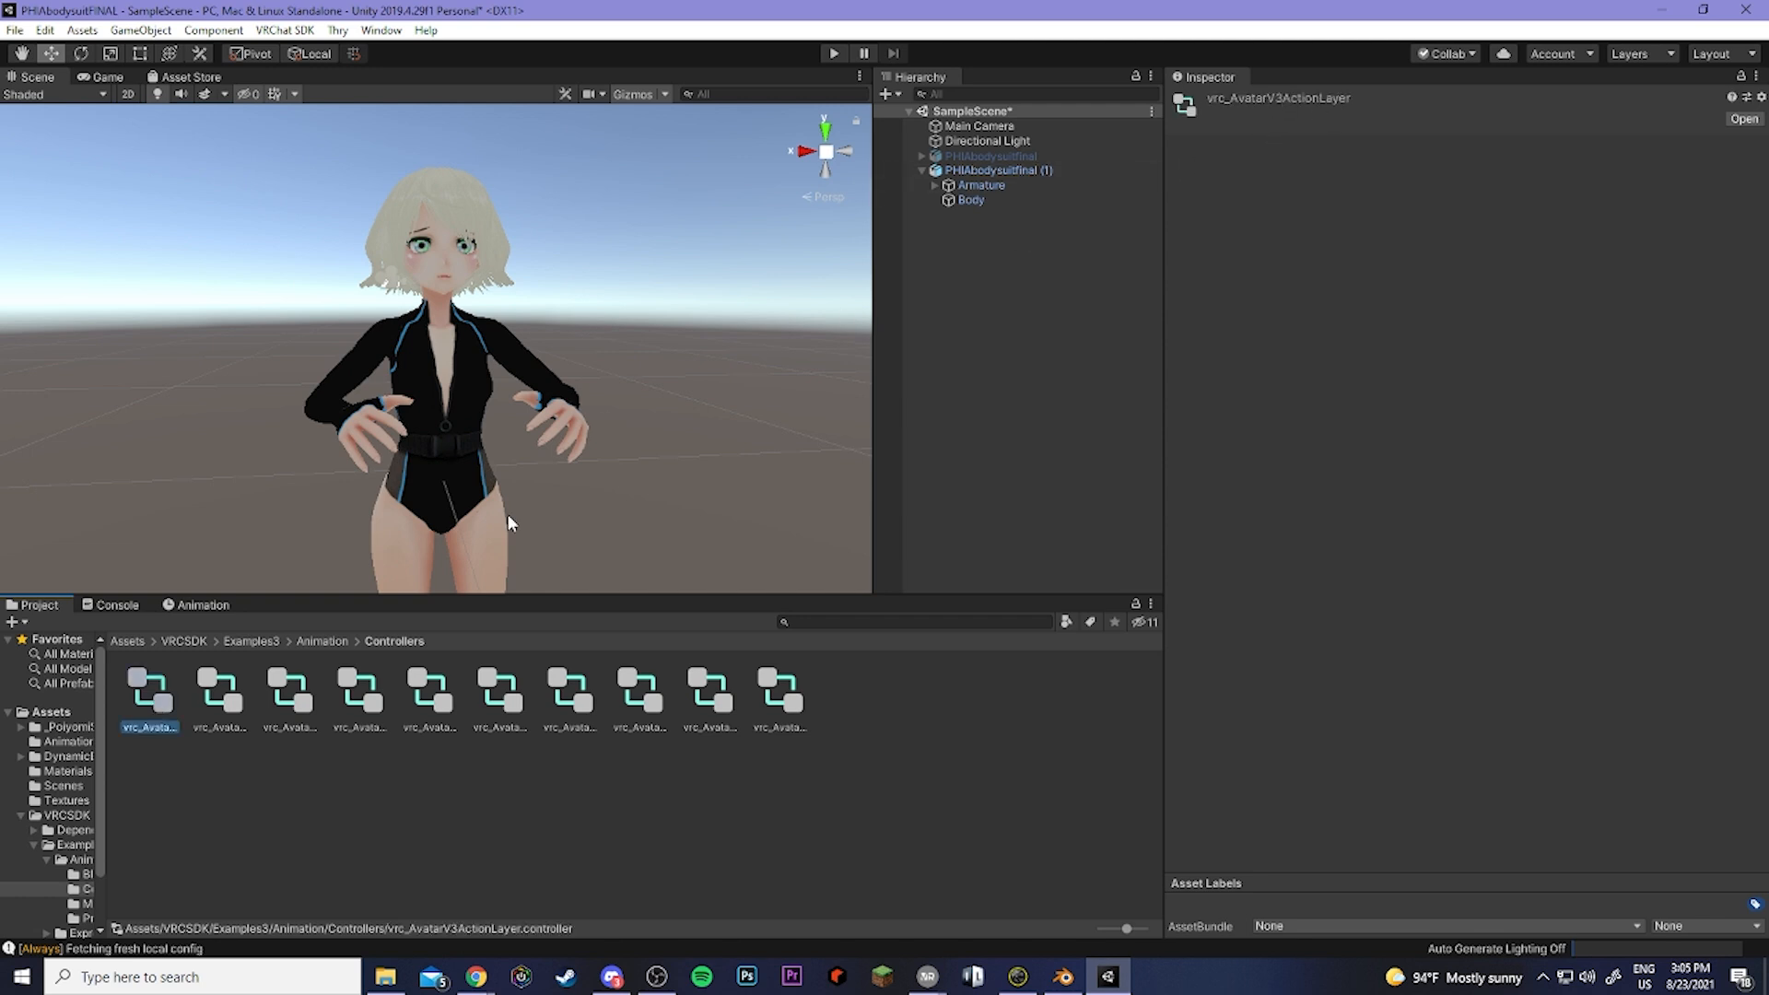
click(215, 702)
click(291, 688)
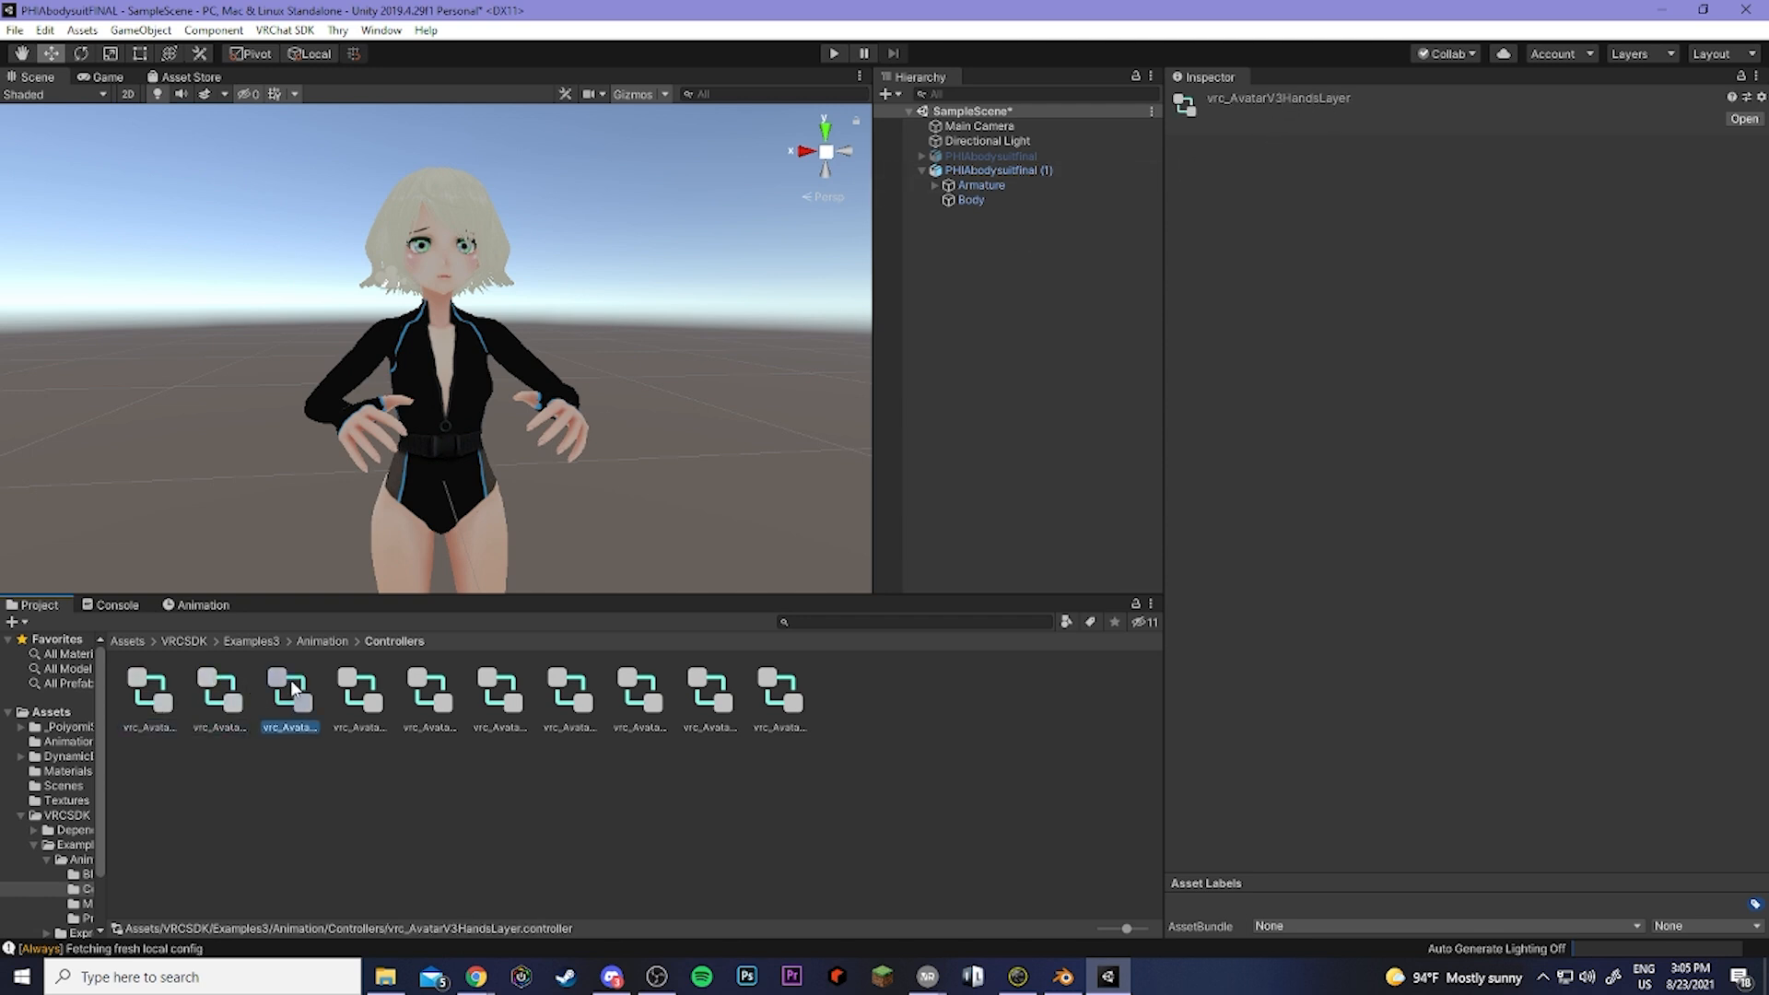
double_click(291, 686)
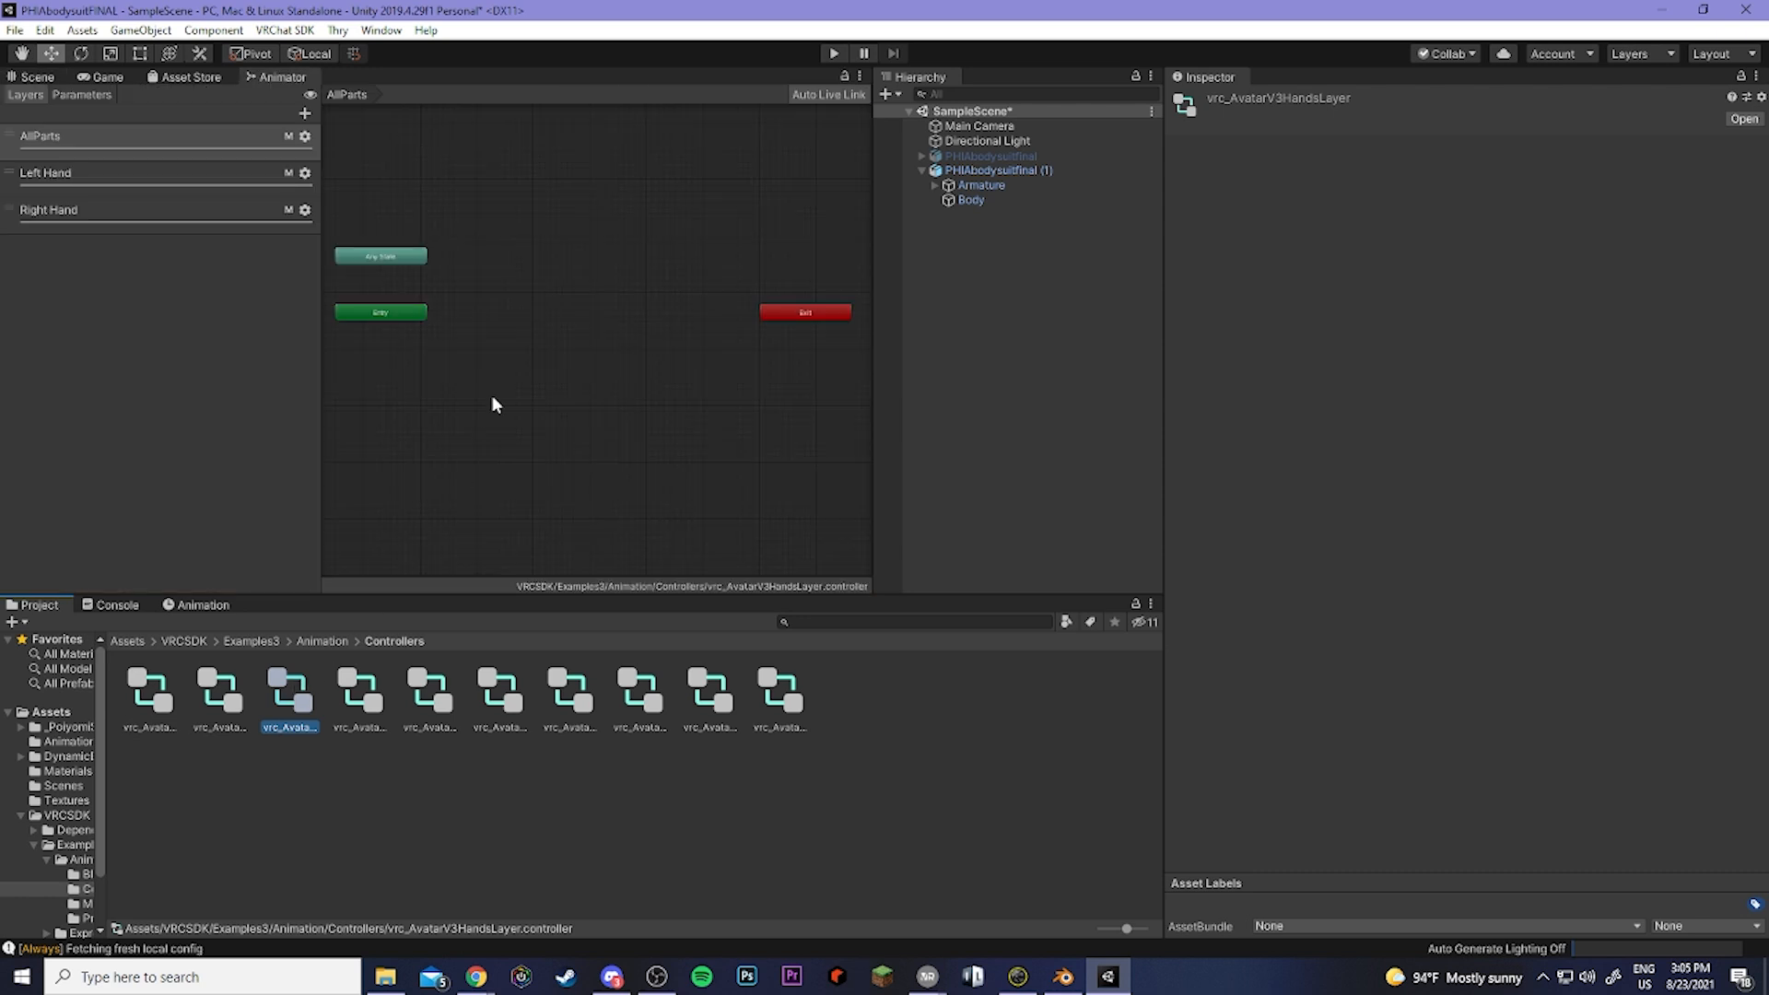
click(65, 172)
click(66, 210)
click(57, 176)
click(58, 203)
click(61, 184)
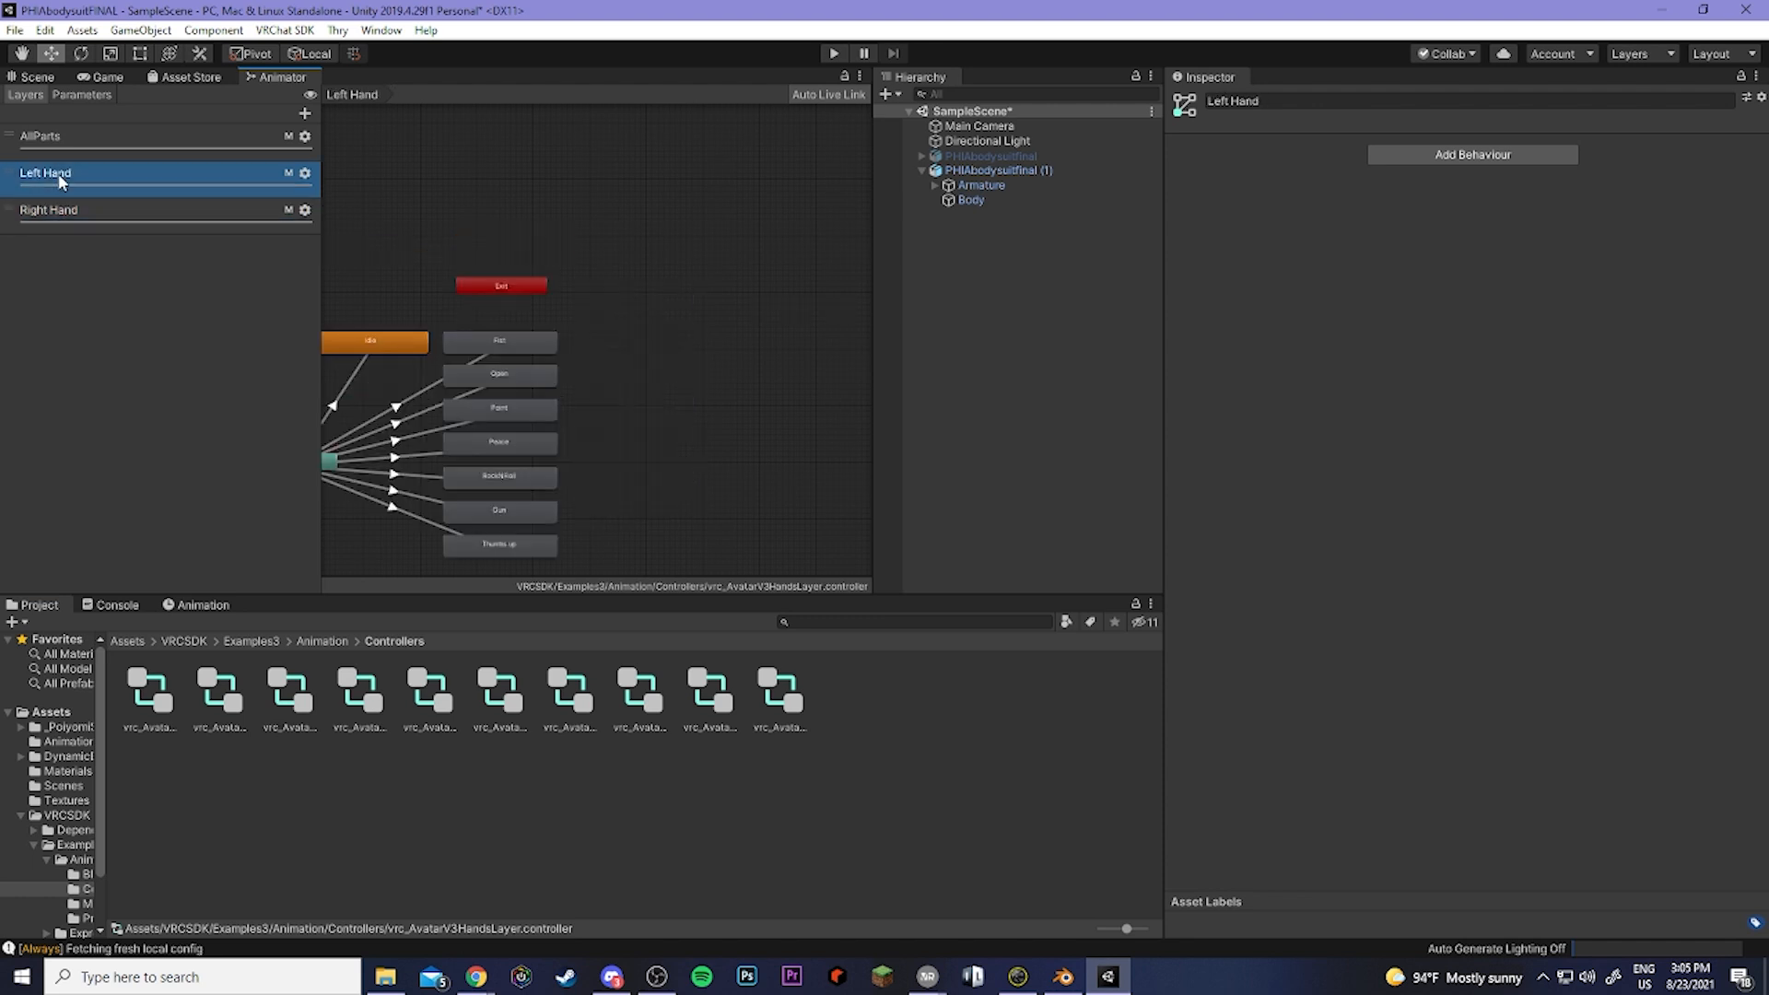
Duplicate the vrc_AvatarV3HandsLayer controller and rename the copy PHIAgestures.
click(284, 697)
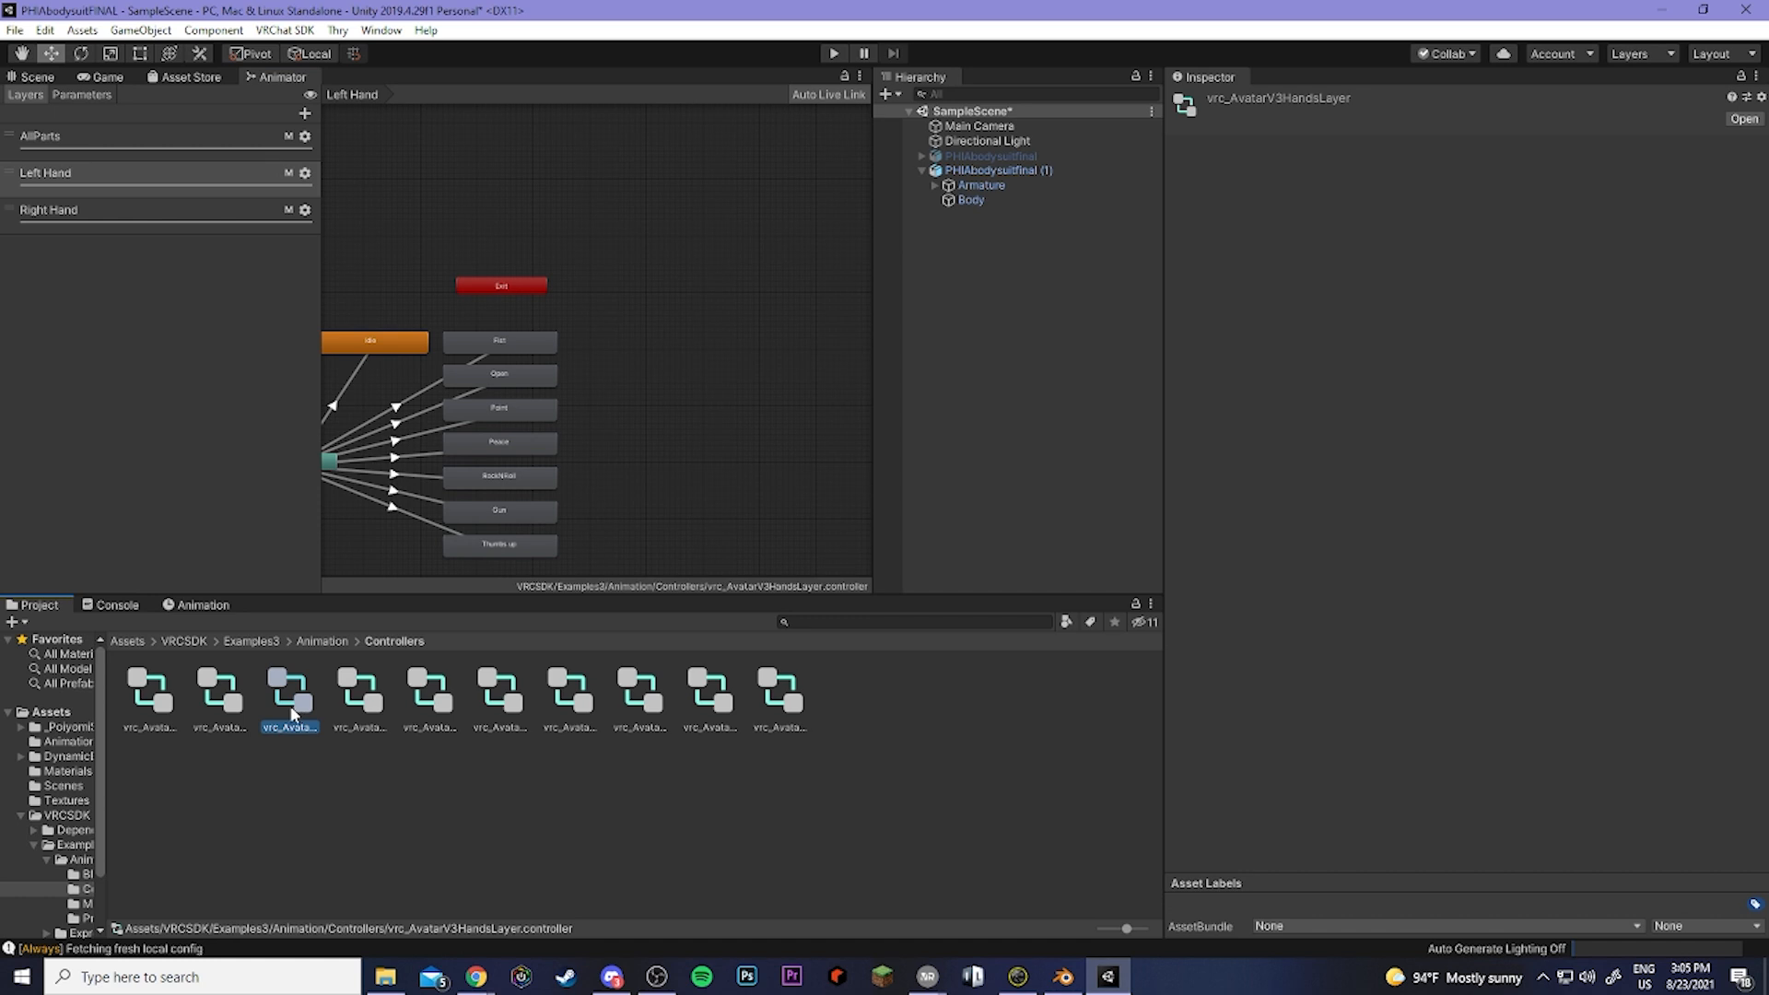
key(ctrl+d)
right_click(287, 705)
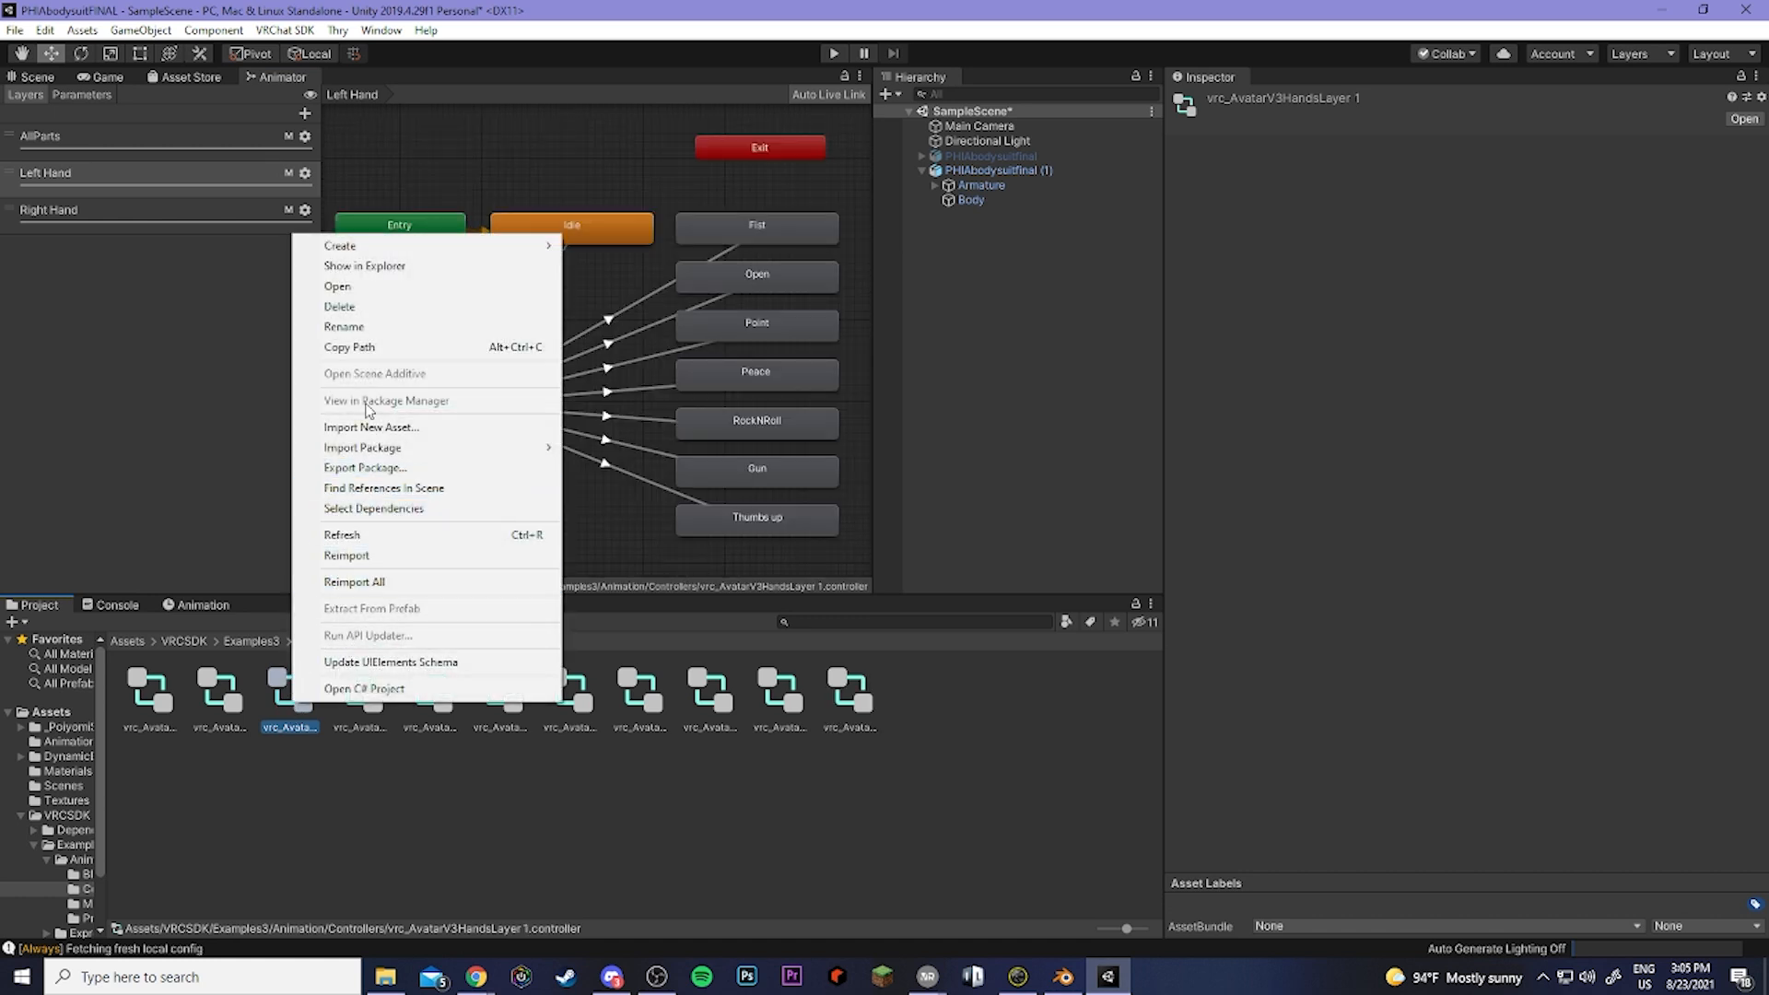
click(340, 326)
text(PHIAgestures)
key(Return)
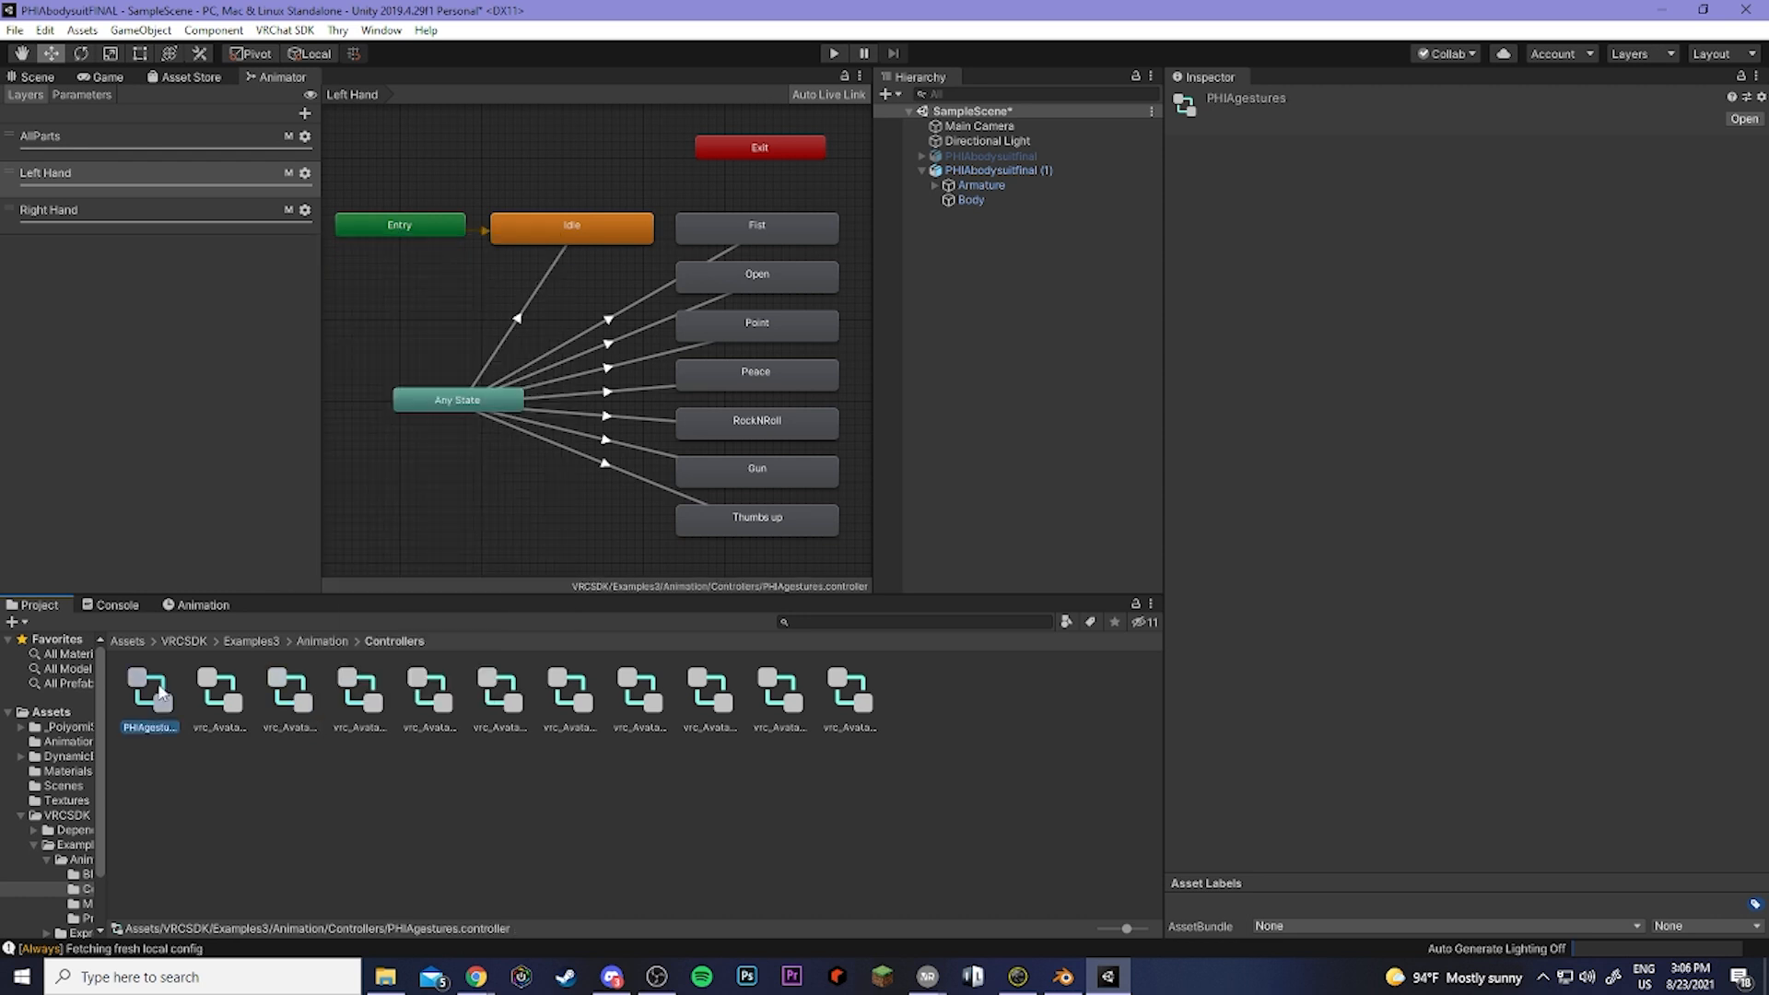
Move the PHIAgestures controller into the main Assets folder and open its state graph.
drag(128, 731, 51, 730)
click(50, 712)
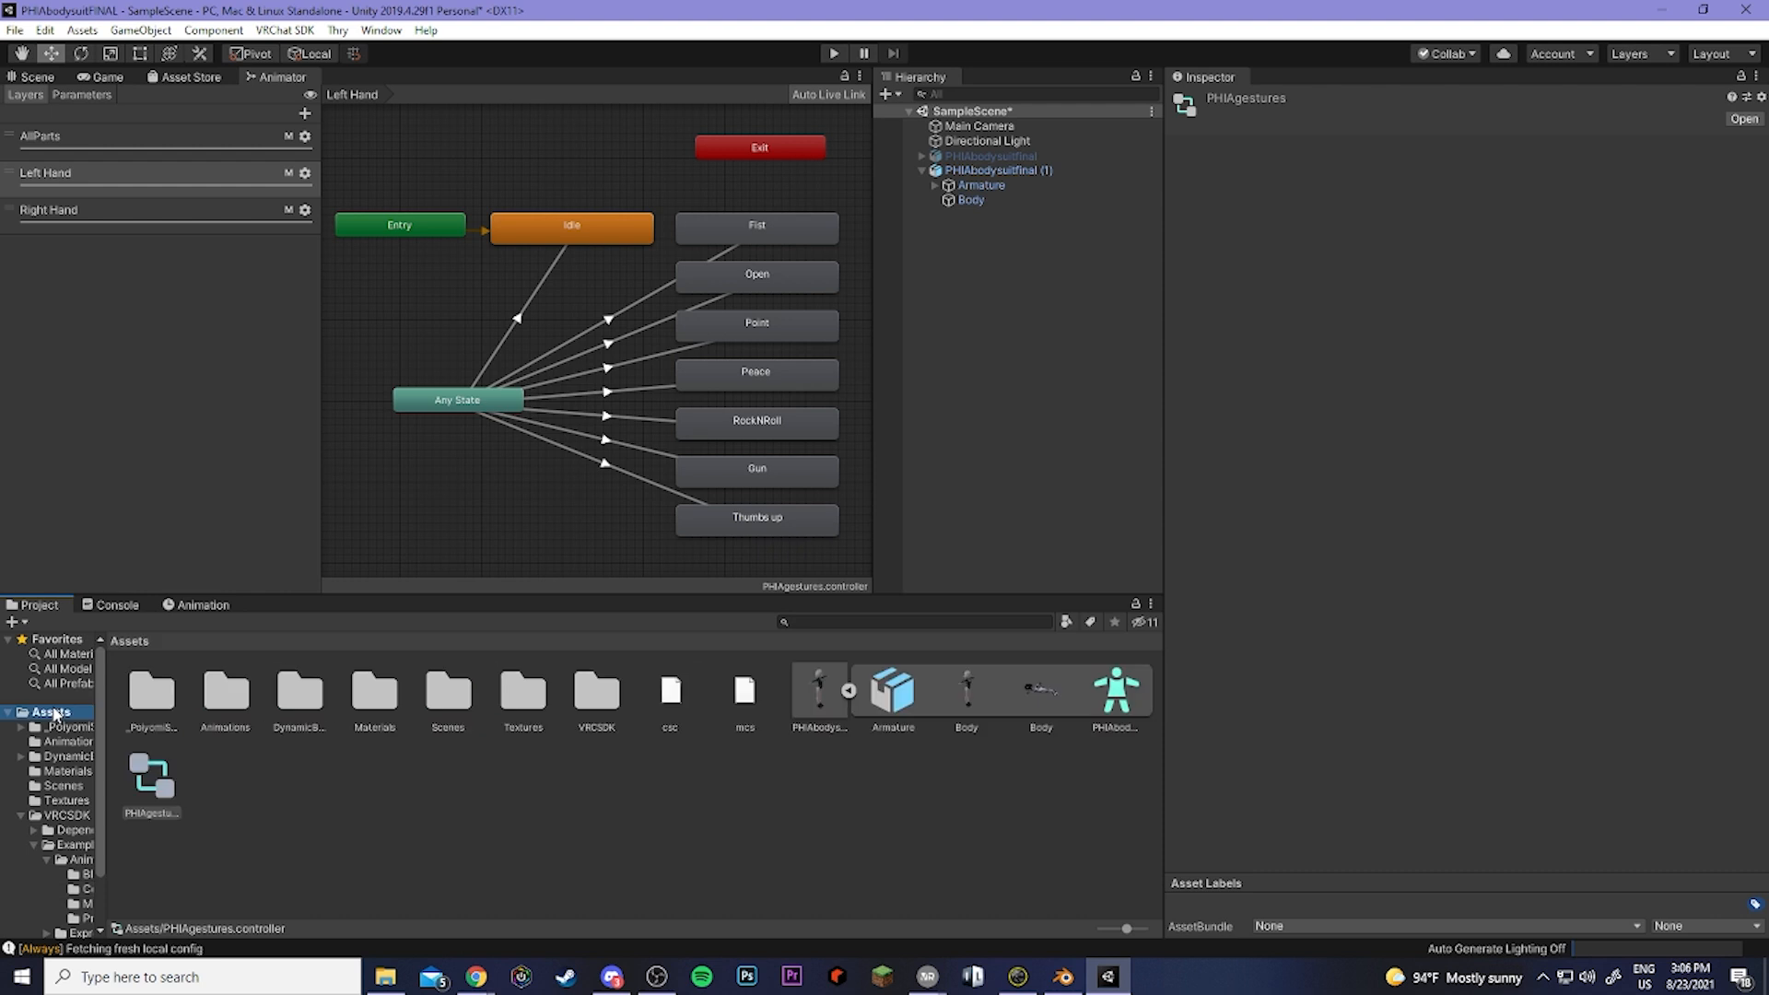
double_click(174, 795)
middle_drag(611, 468, 591, 457)
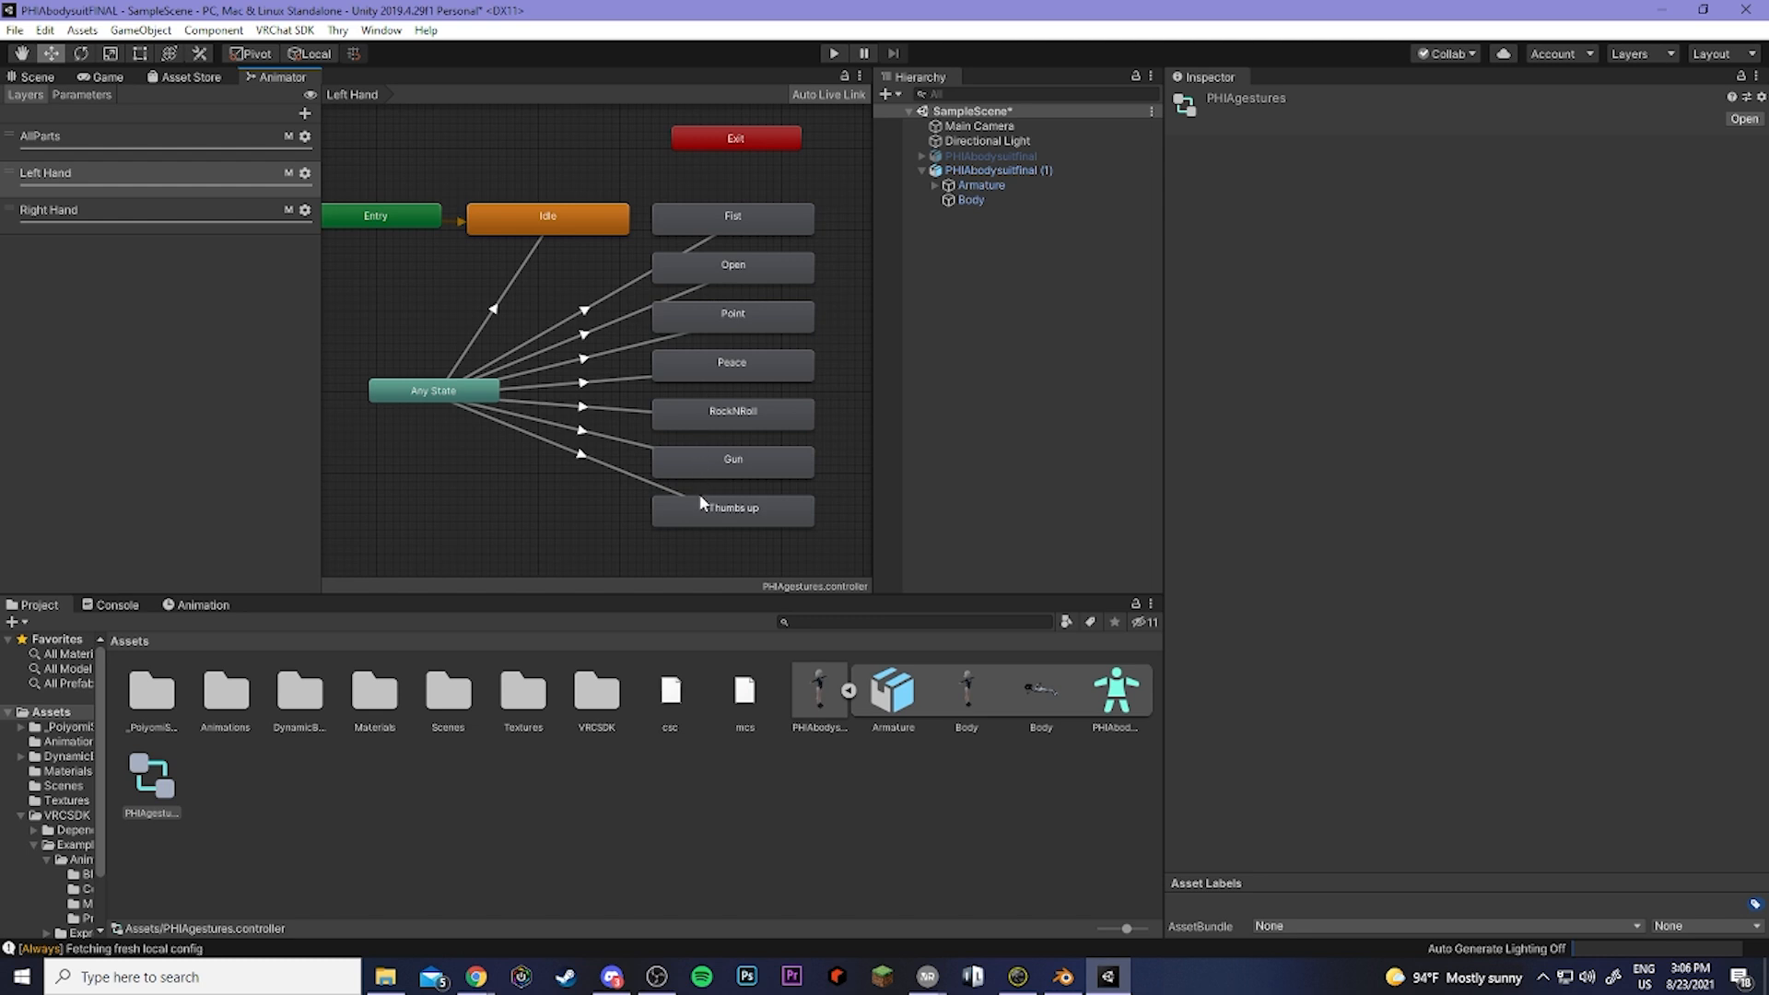
Assign the PHIAsmile clip from the Animations folder as the motion of the Left Hand layer's Thumbs up state.
click(731, 515)
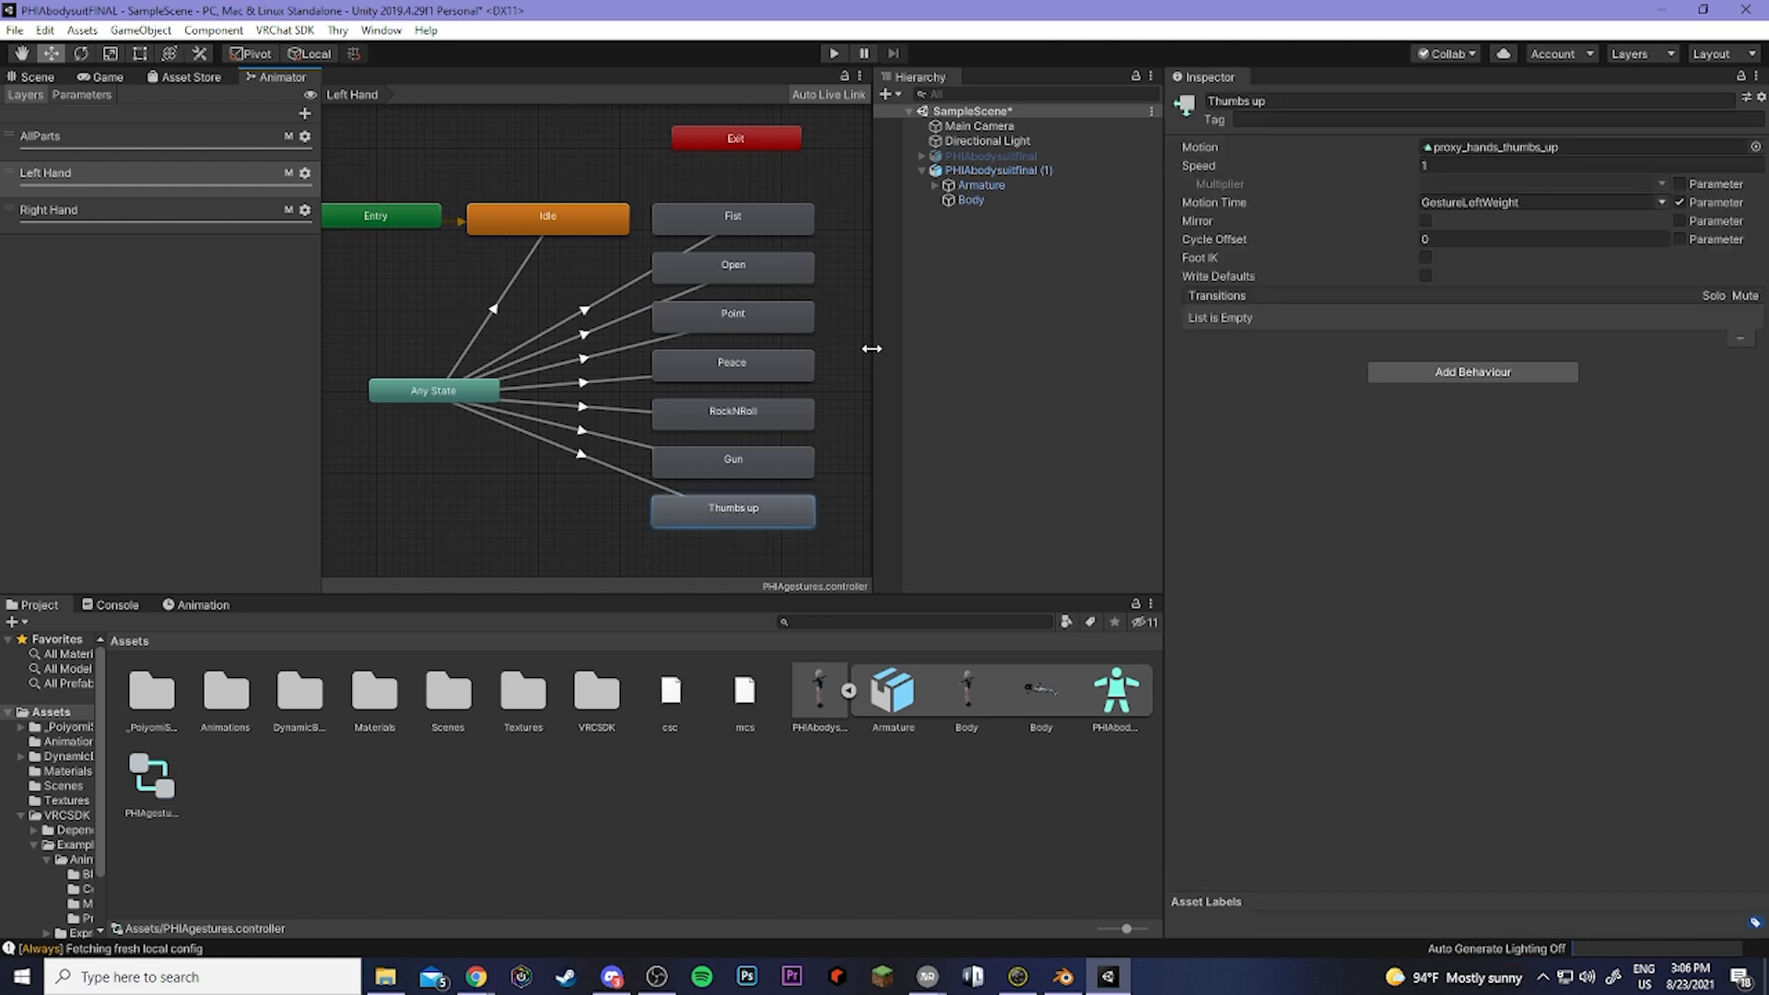
double_click(233, 710)
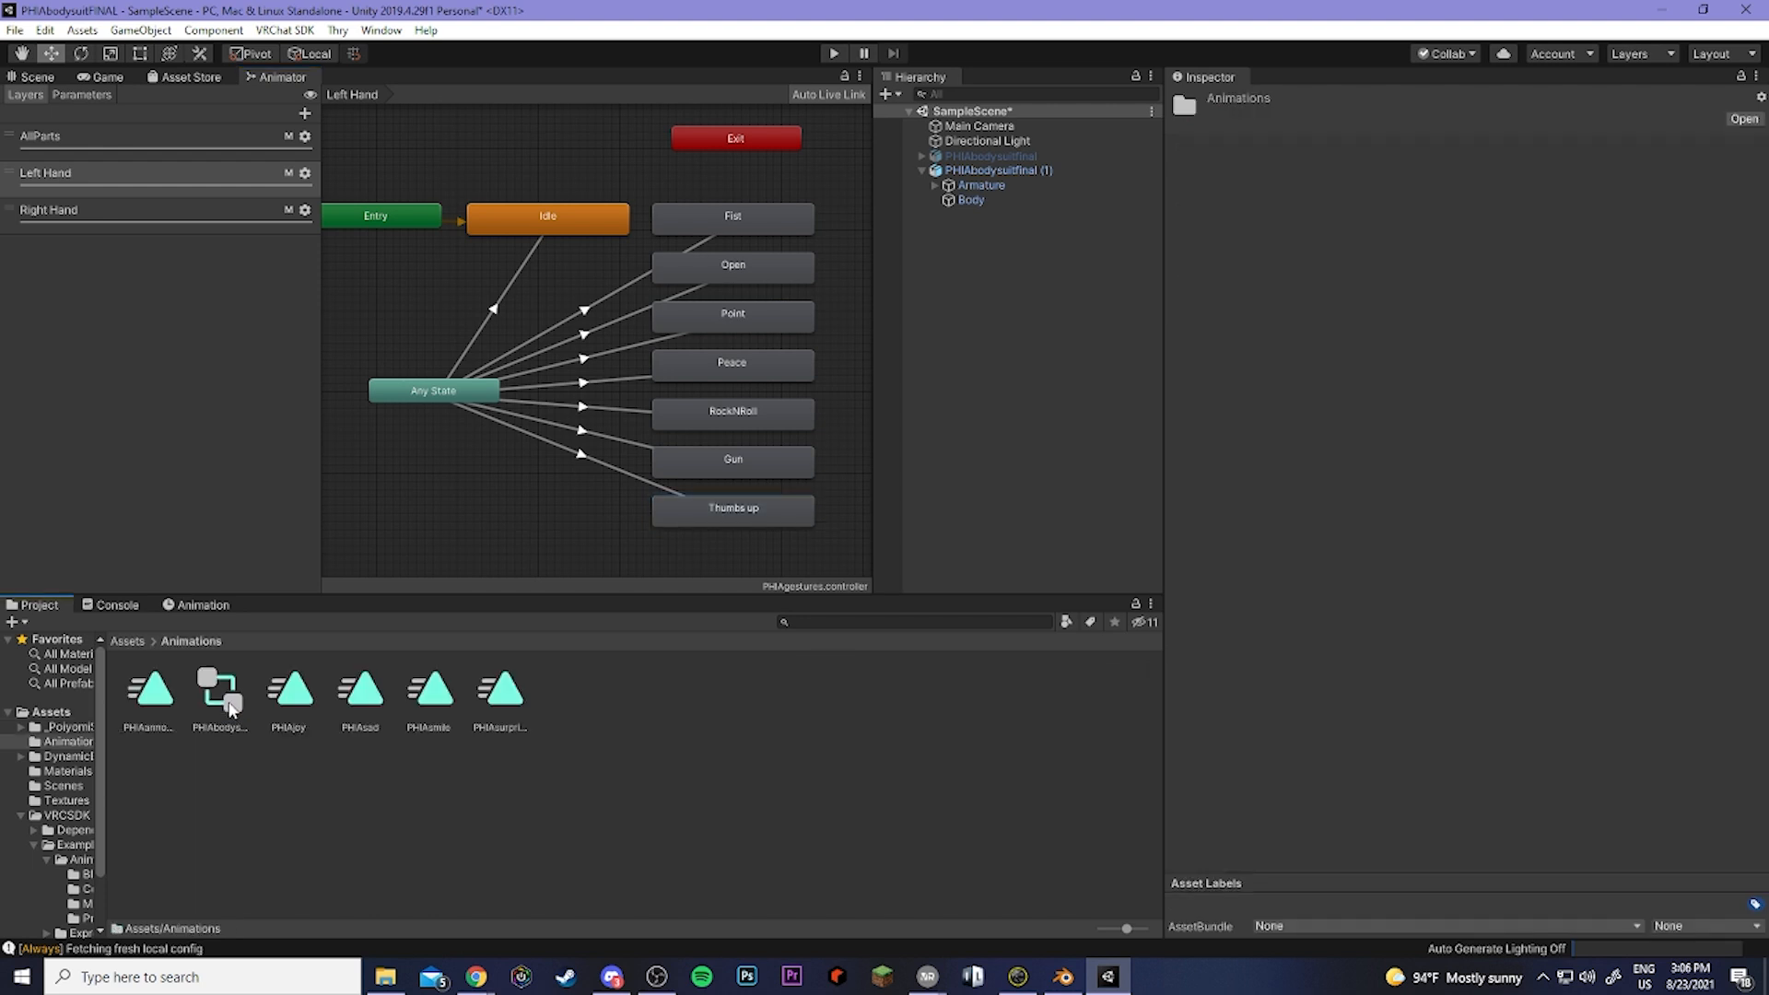
click(740, 512)
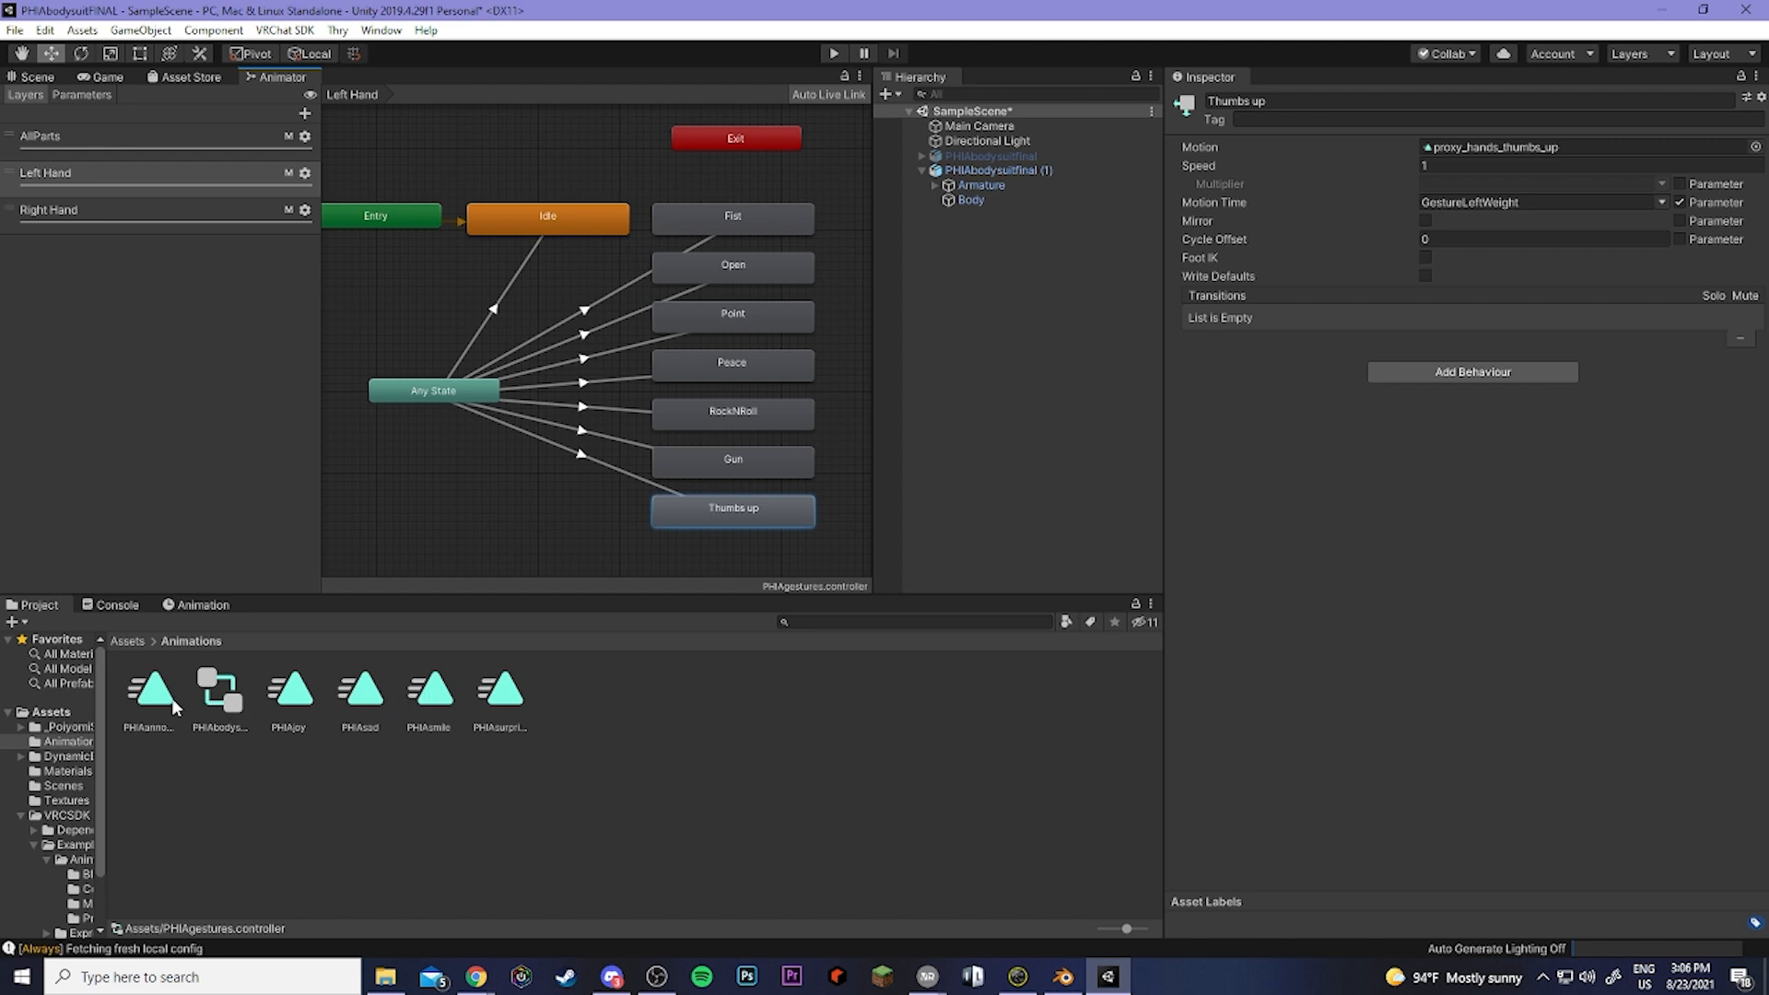
drag(159, 705, 1445, 151)
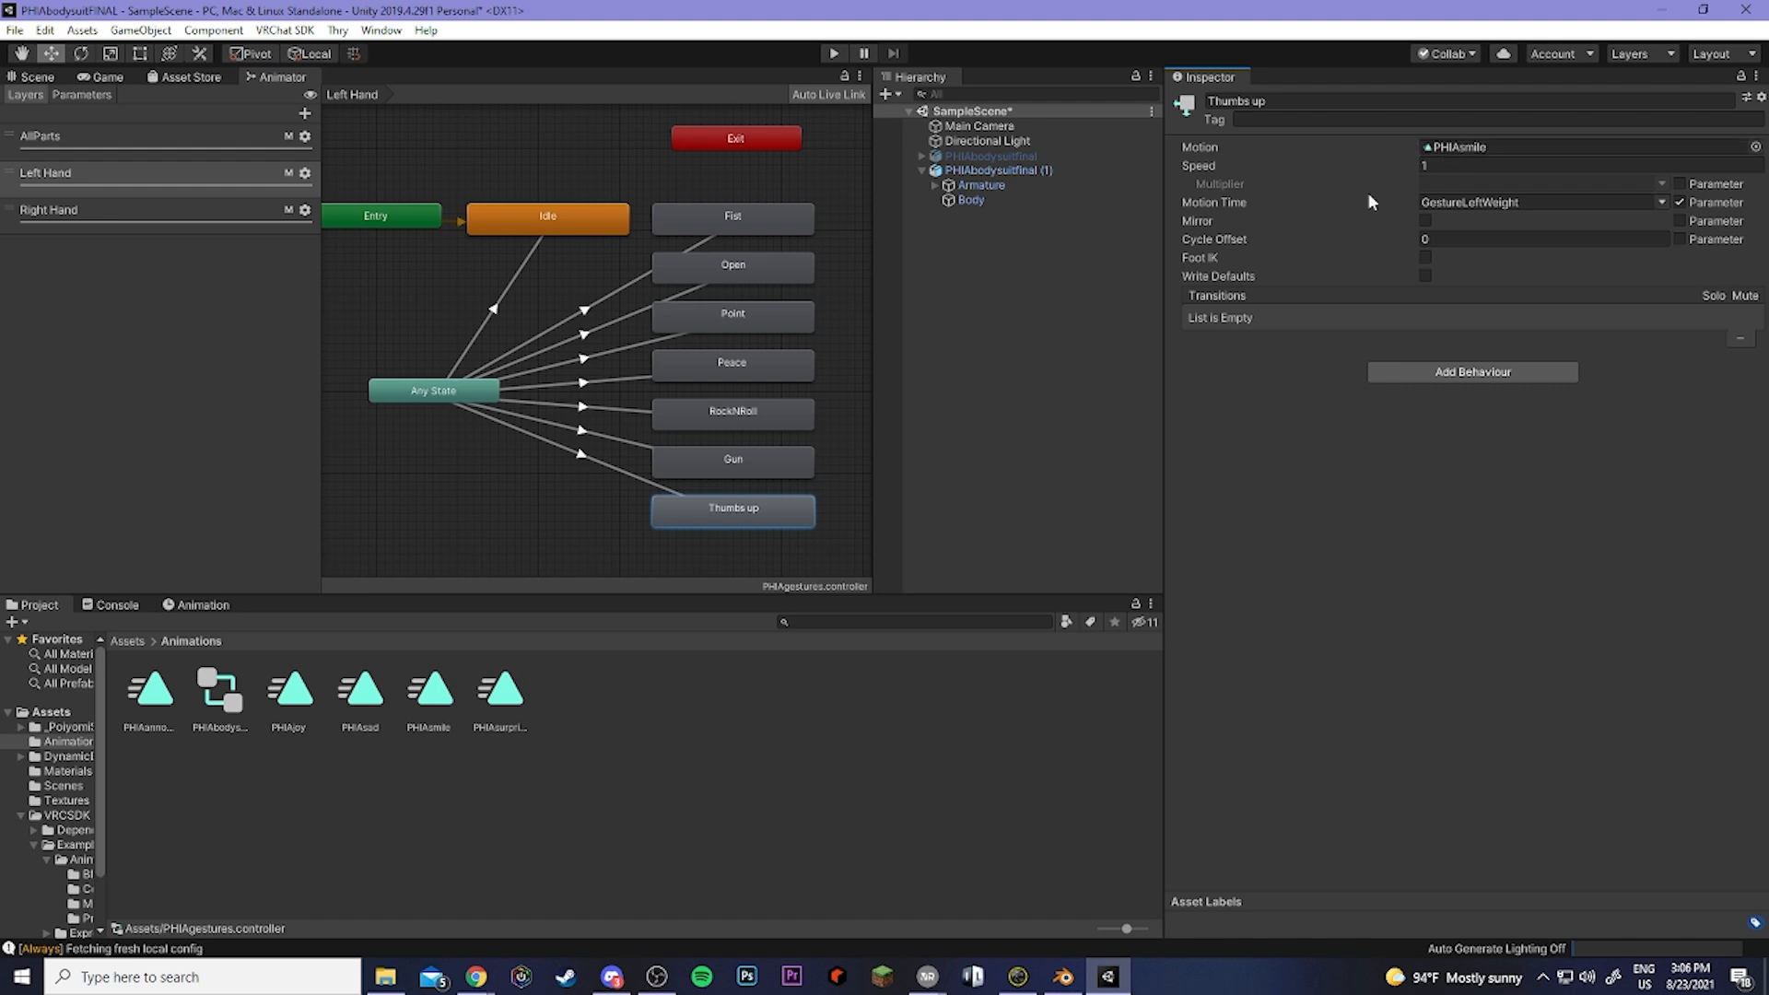
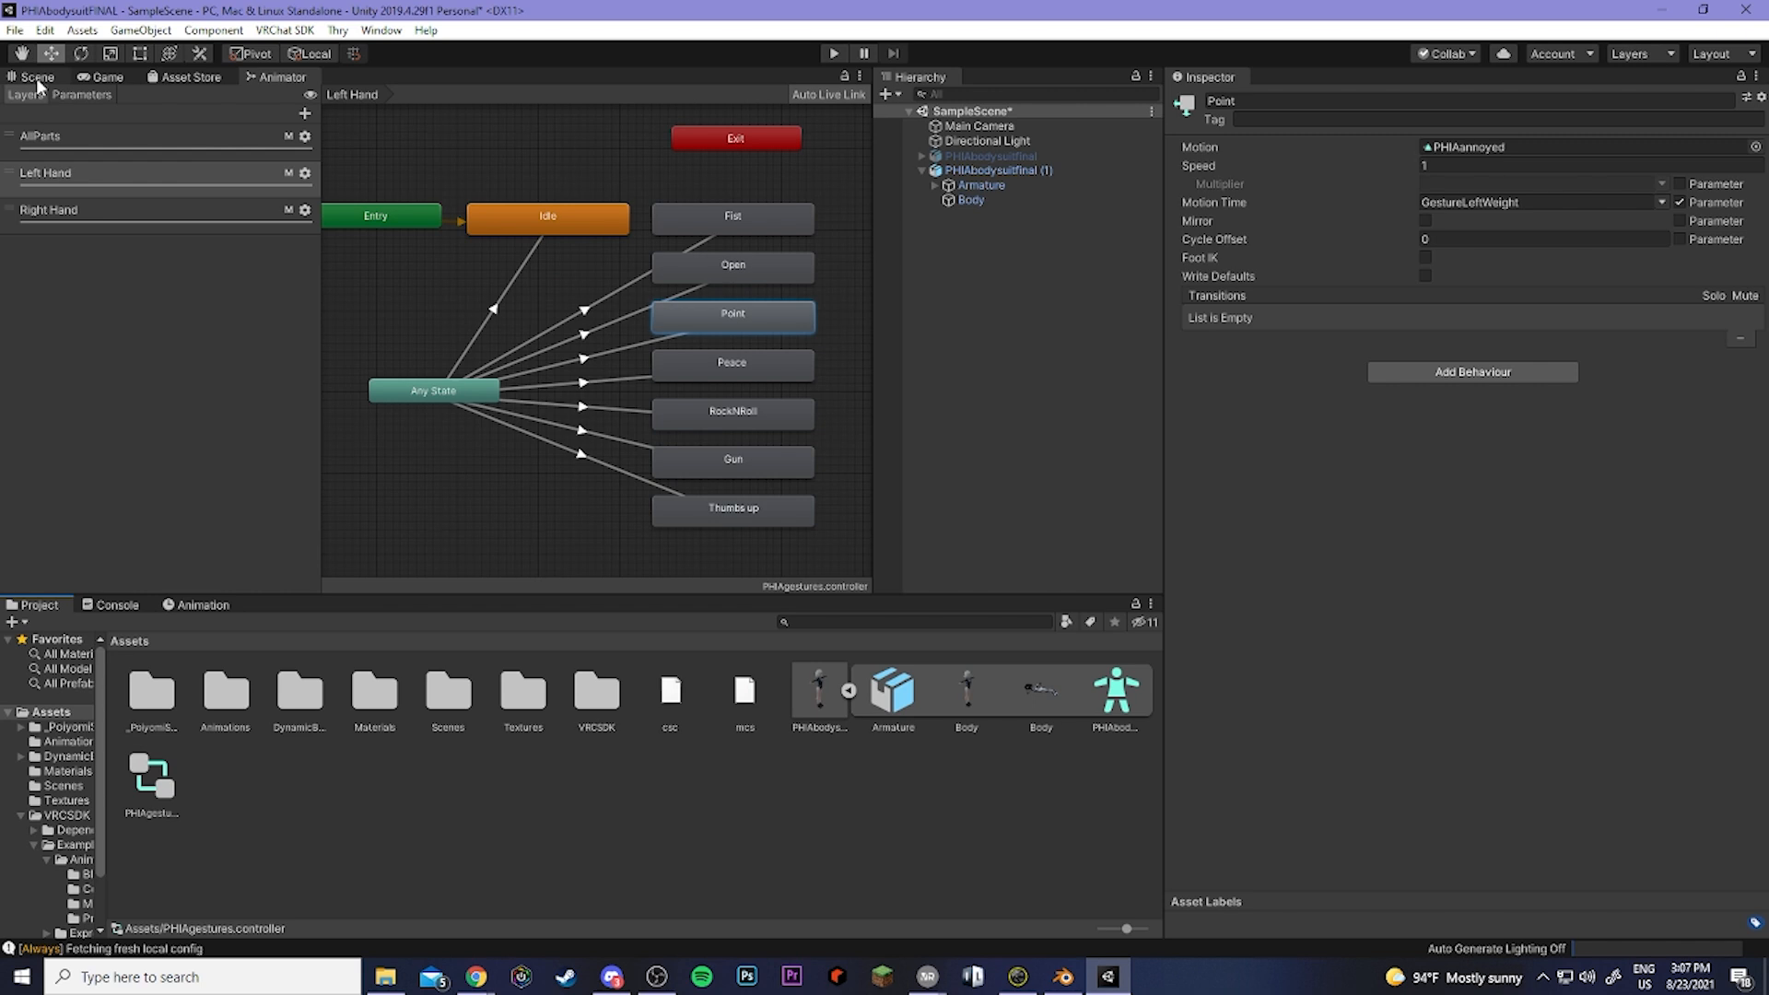
Return to the scene, deactivate the PHIAbodysuitfinal (1) copy and activate the original PHIAbodysuitfinal.
click(38, 79)
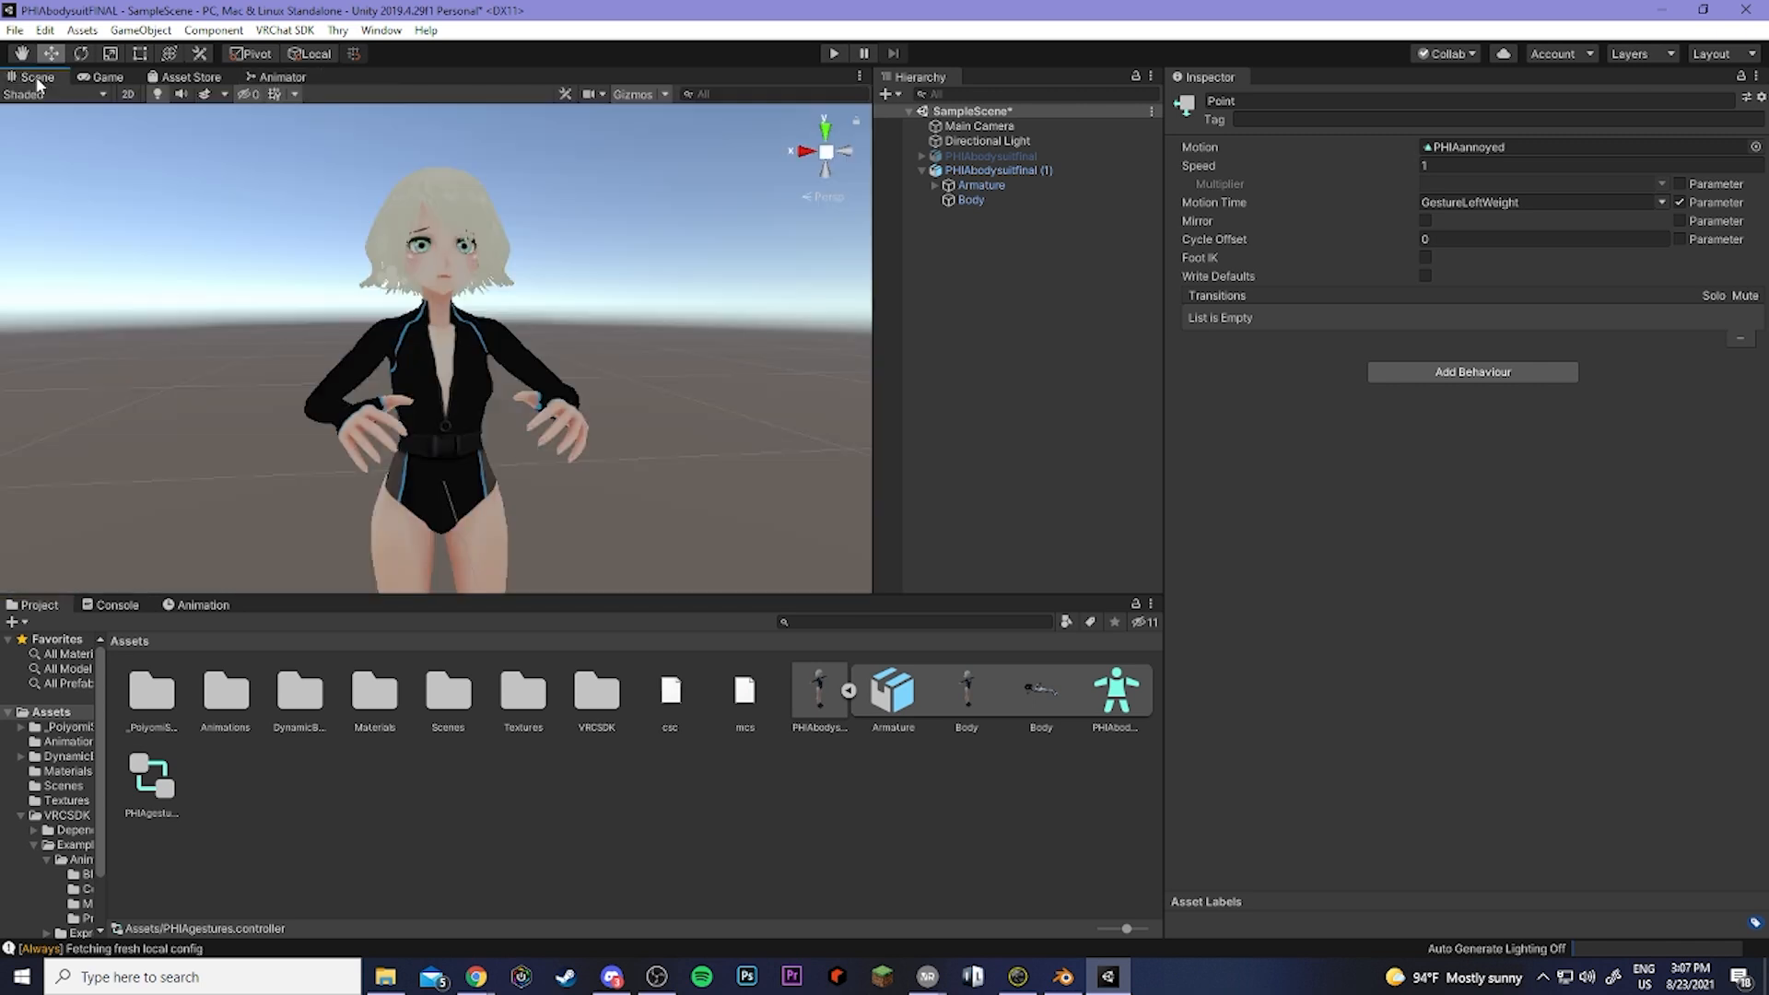
click(995, 170)
click(1214, 101)
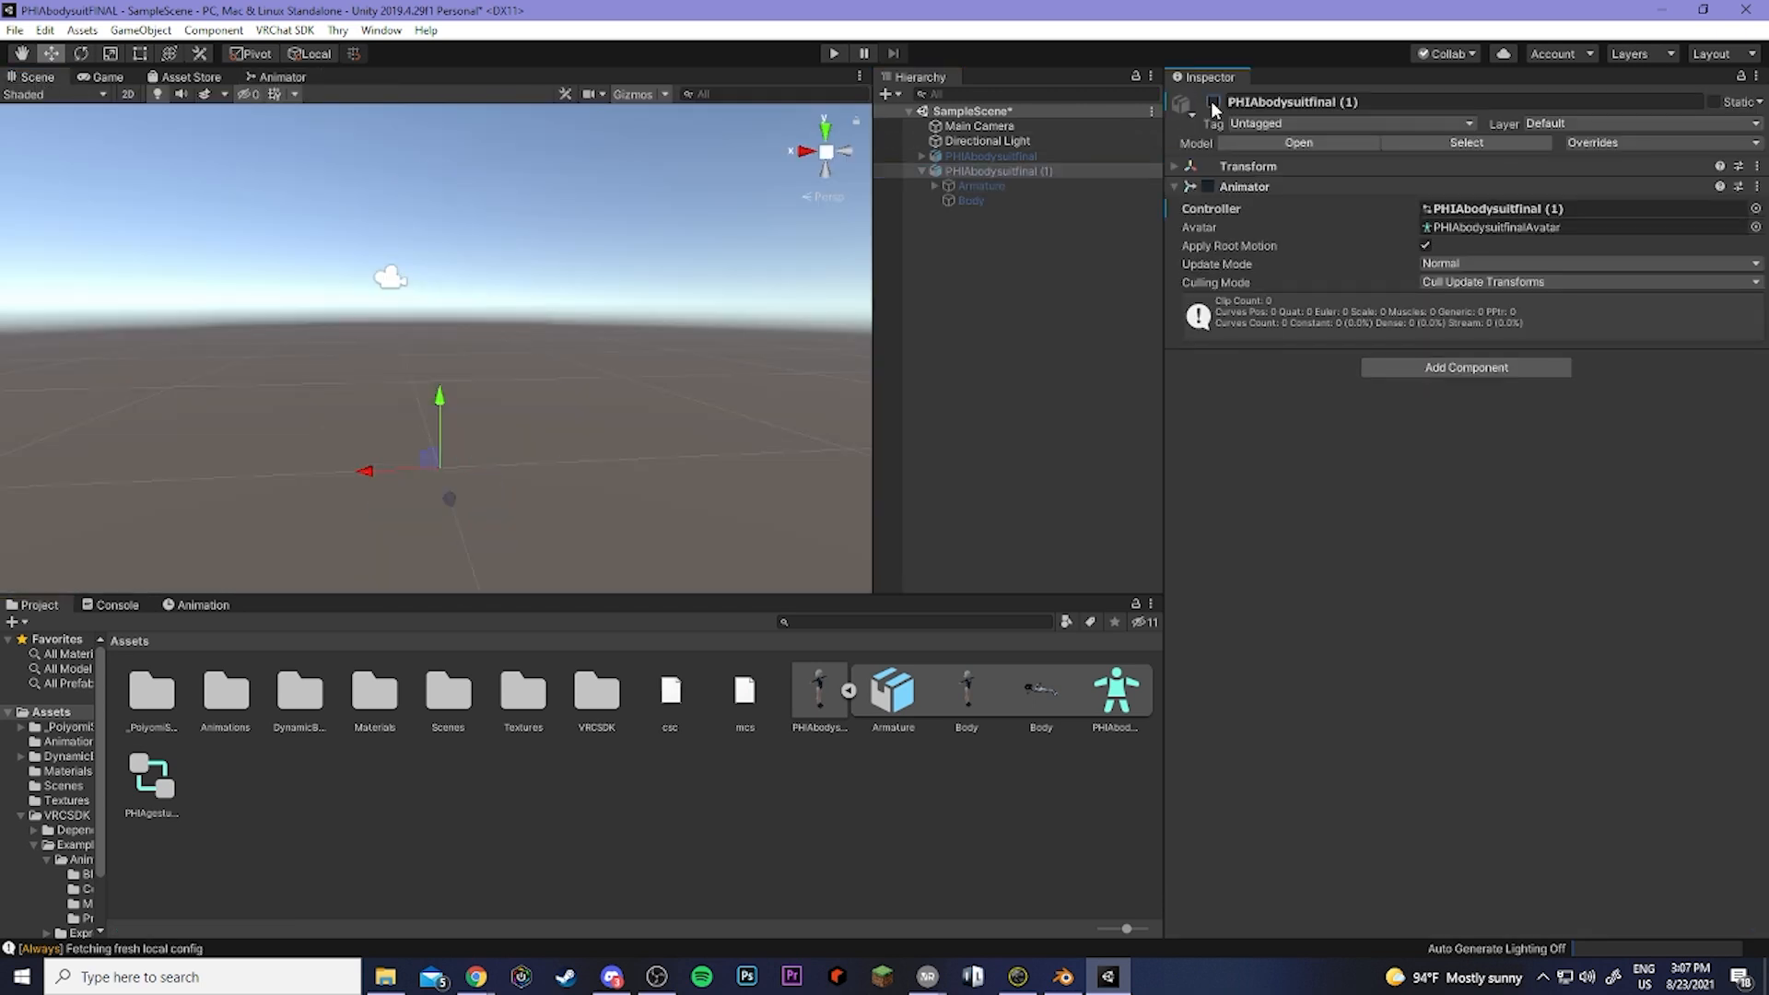
click(1016, 156)
click(1213, 101)
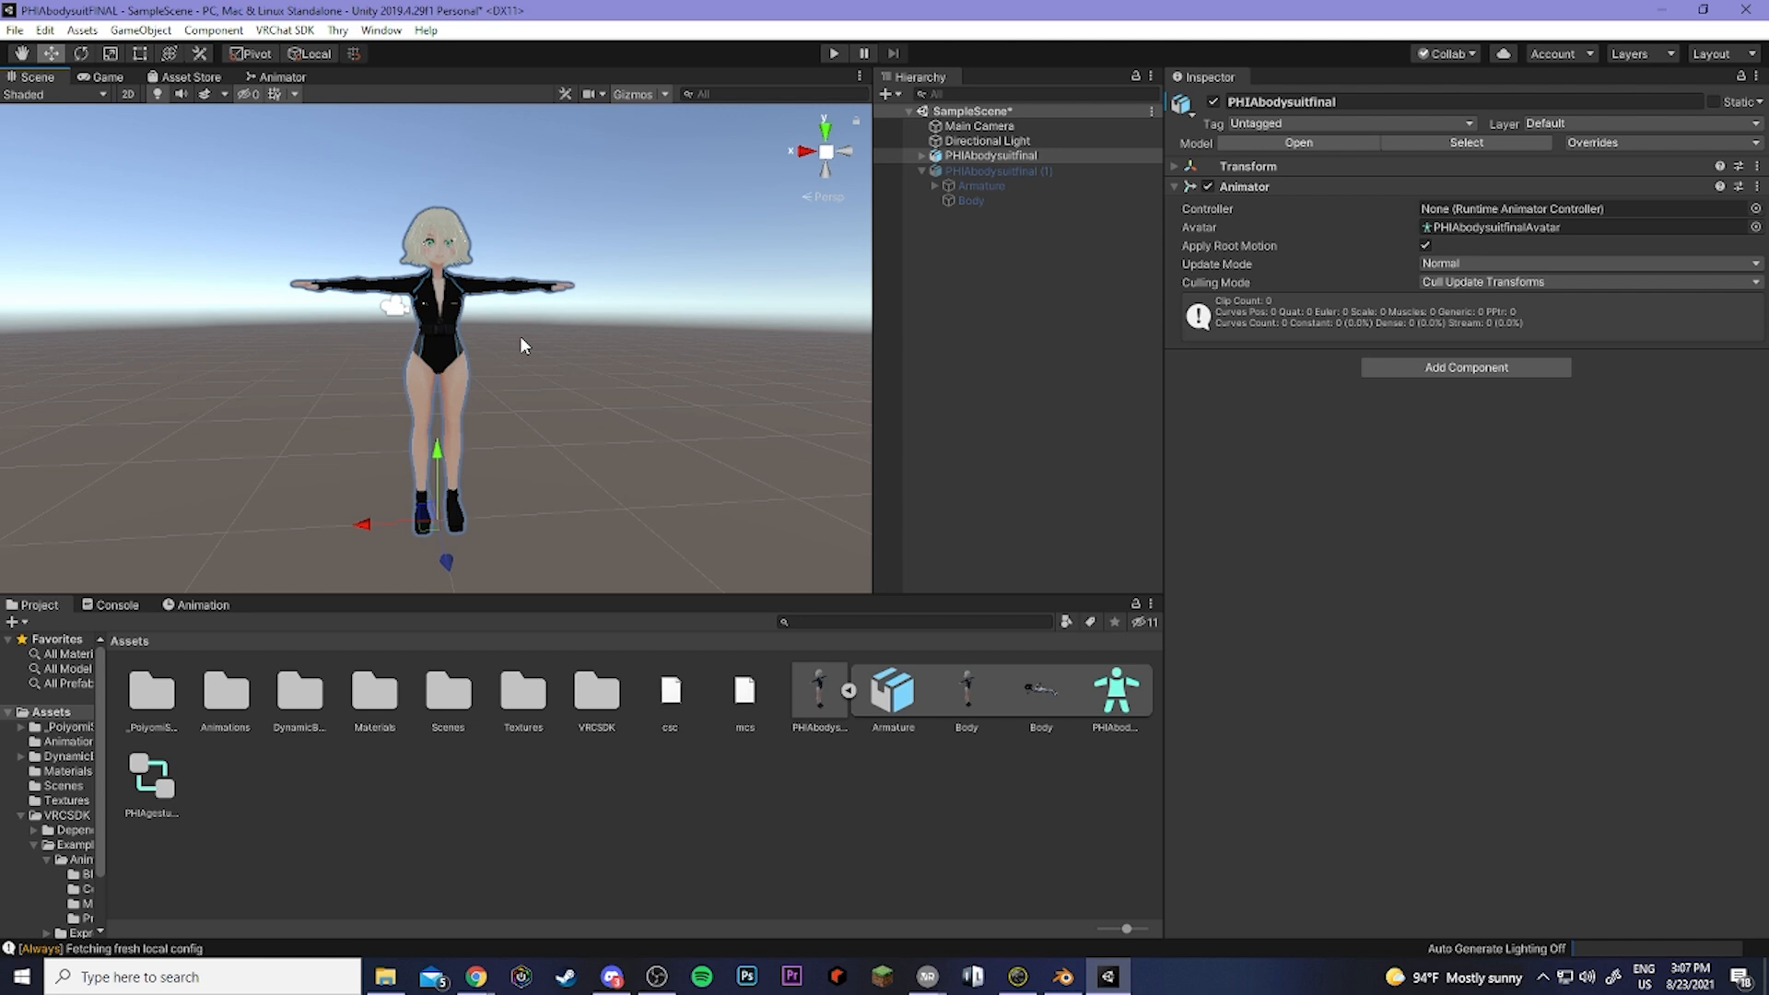
Add a VRC Avatar Descriptor component to PHIAbodysuitfinal.
click(1424, 367)
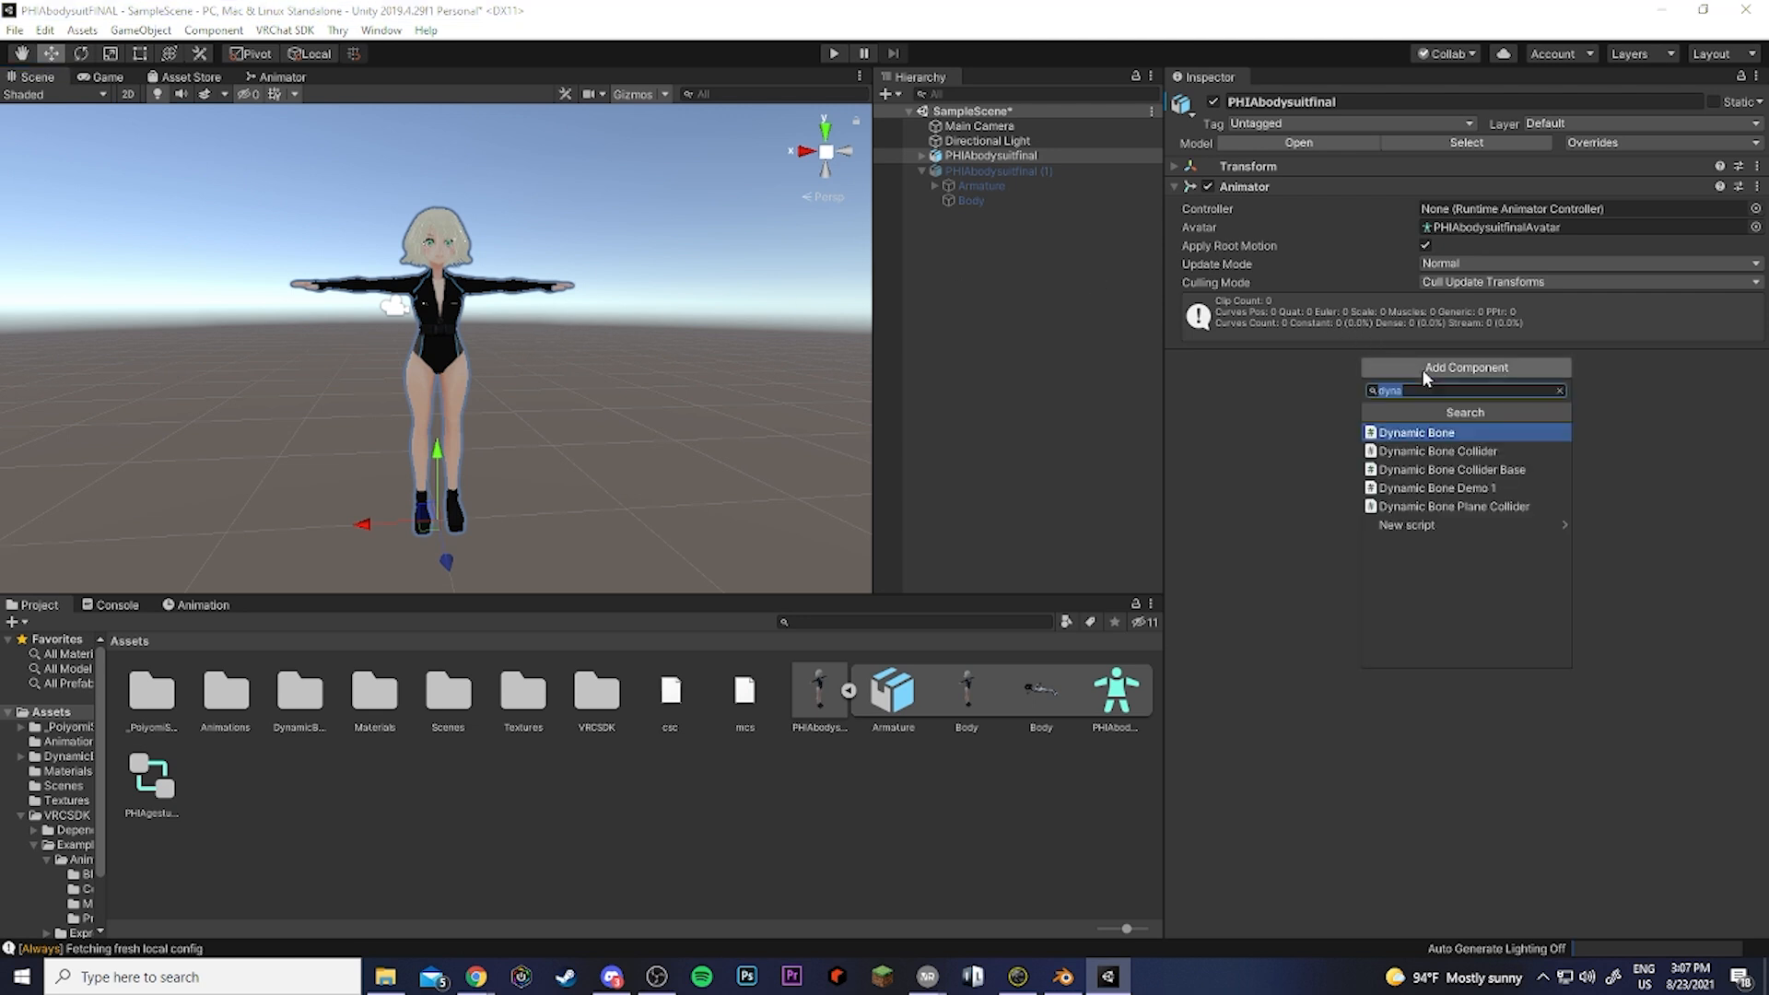
text(avatar)
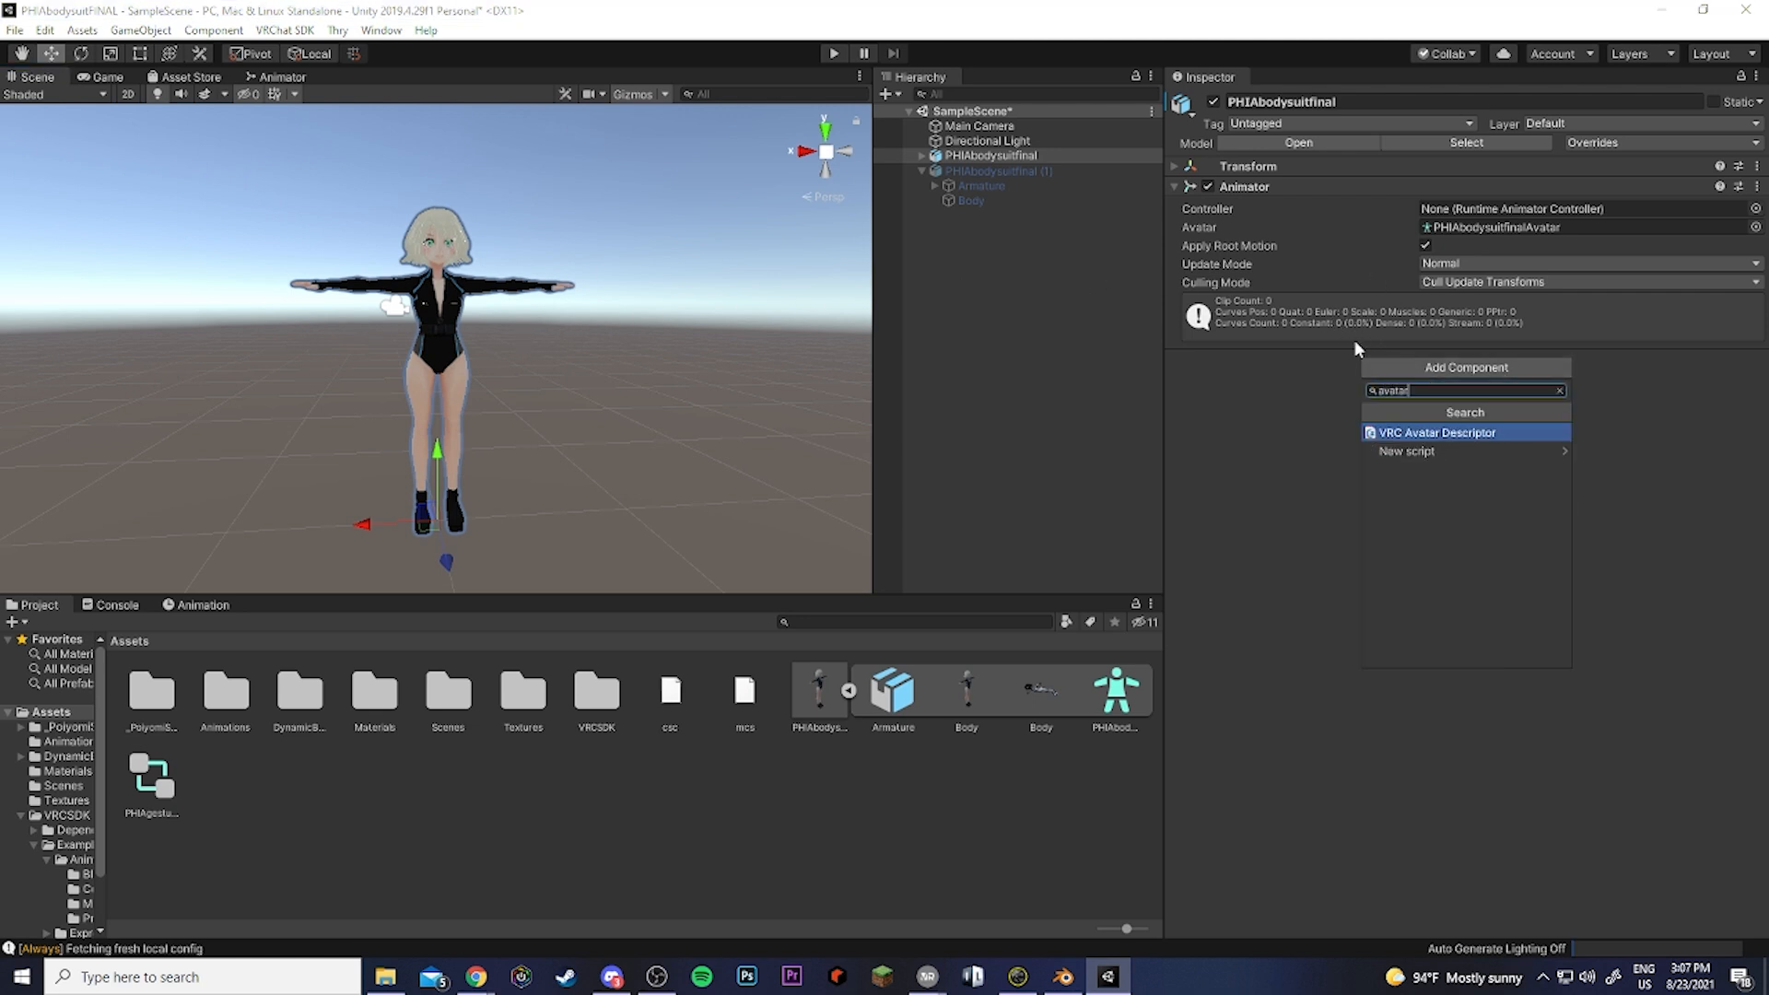
click(1420, 434)
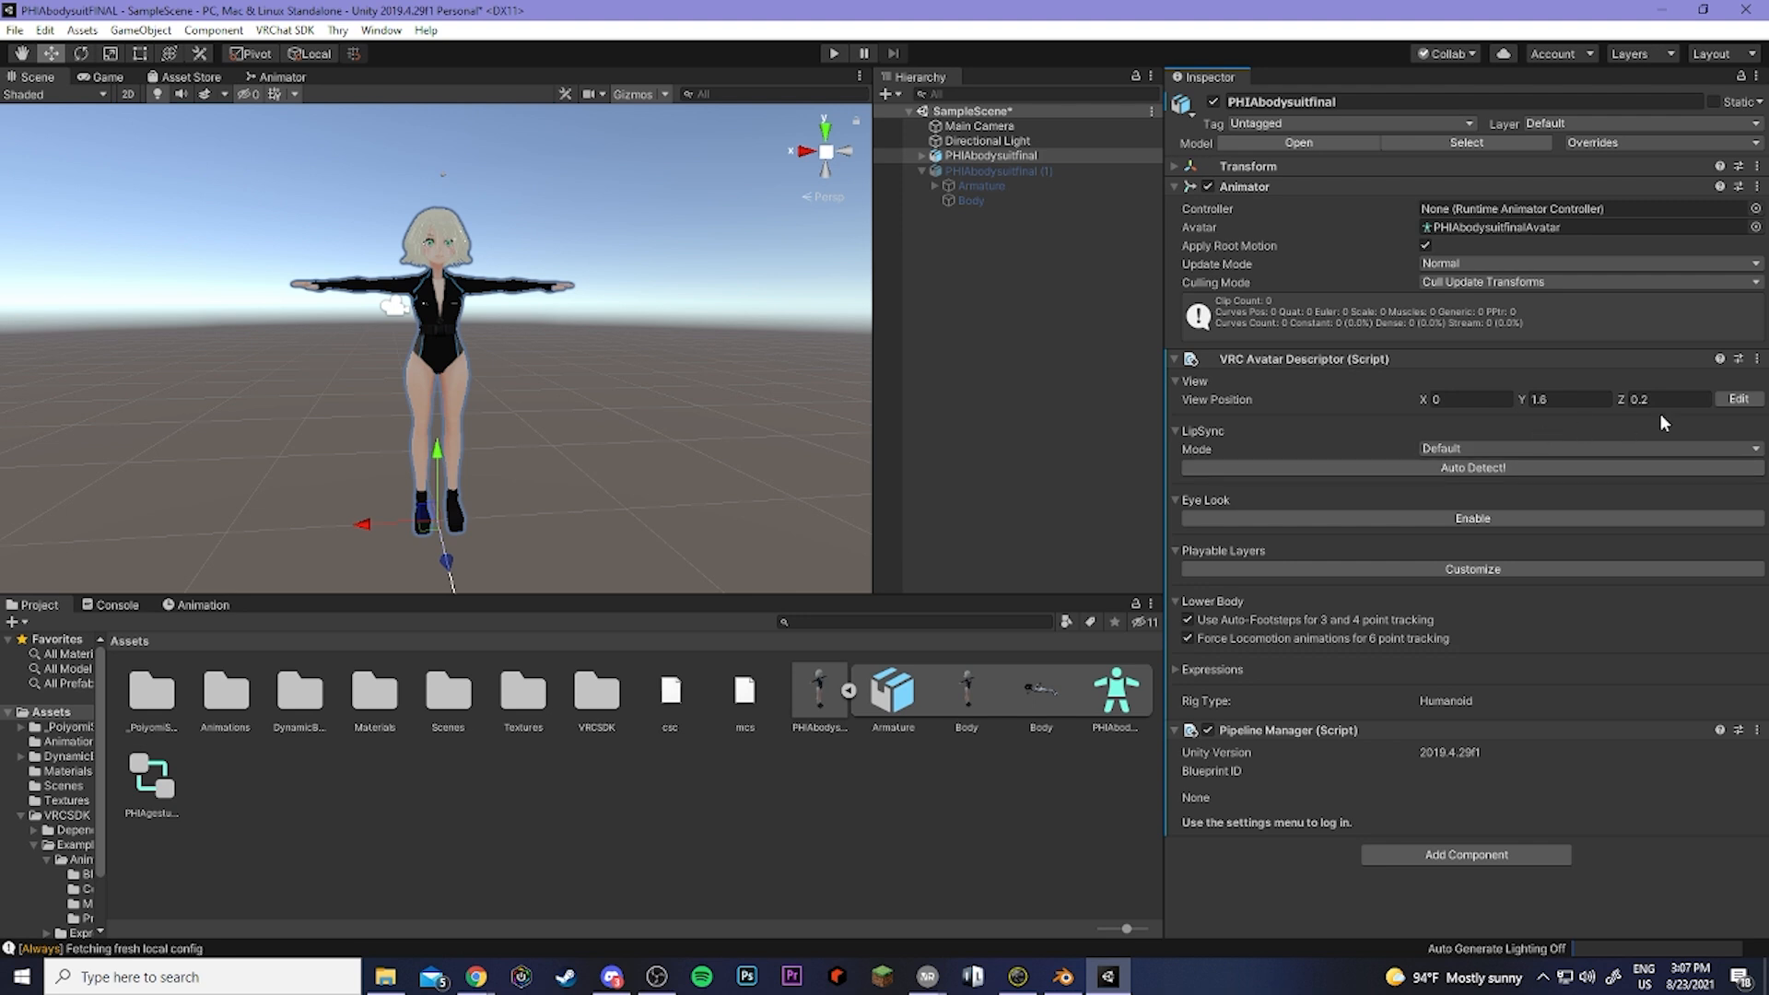
Edit the avatar's view position to sit between the eyes, at about Y 1.34 and Z 0.077.
click(1739, 398)
drag(447, 121, 447, 179)
middle_drag(450, 184, 488, 286)
scroll(529, 341, up, 6)
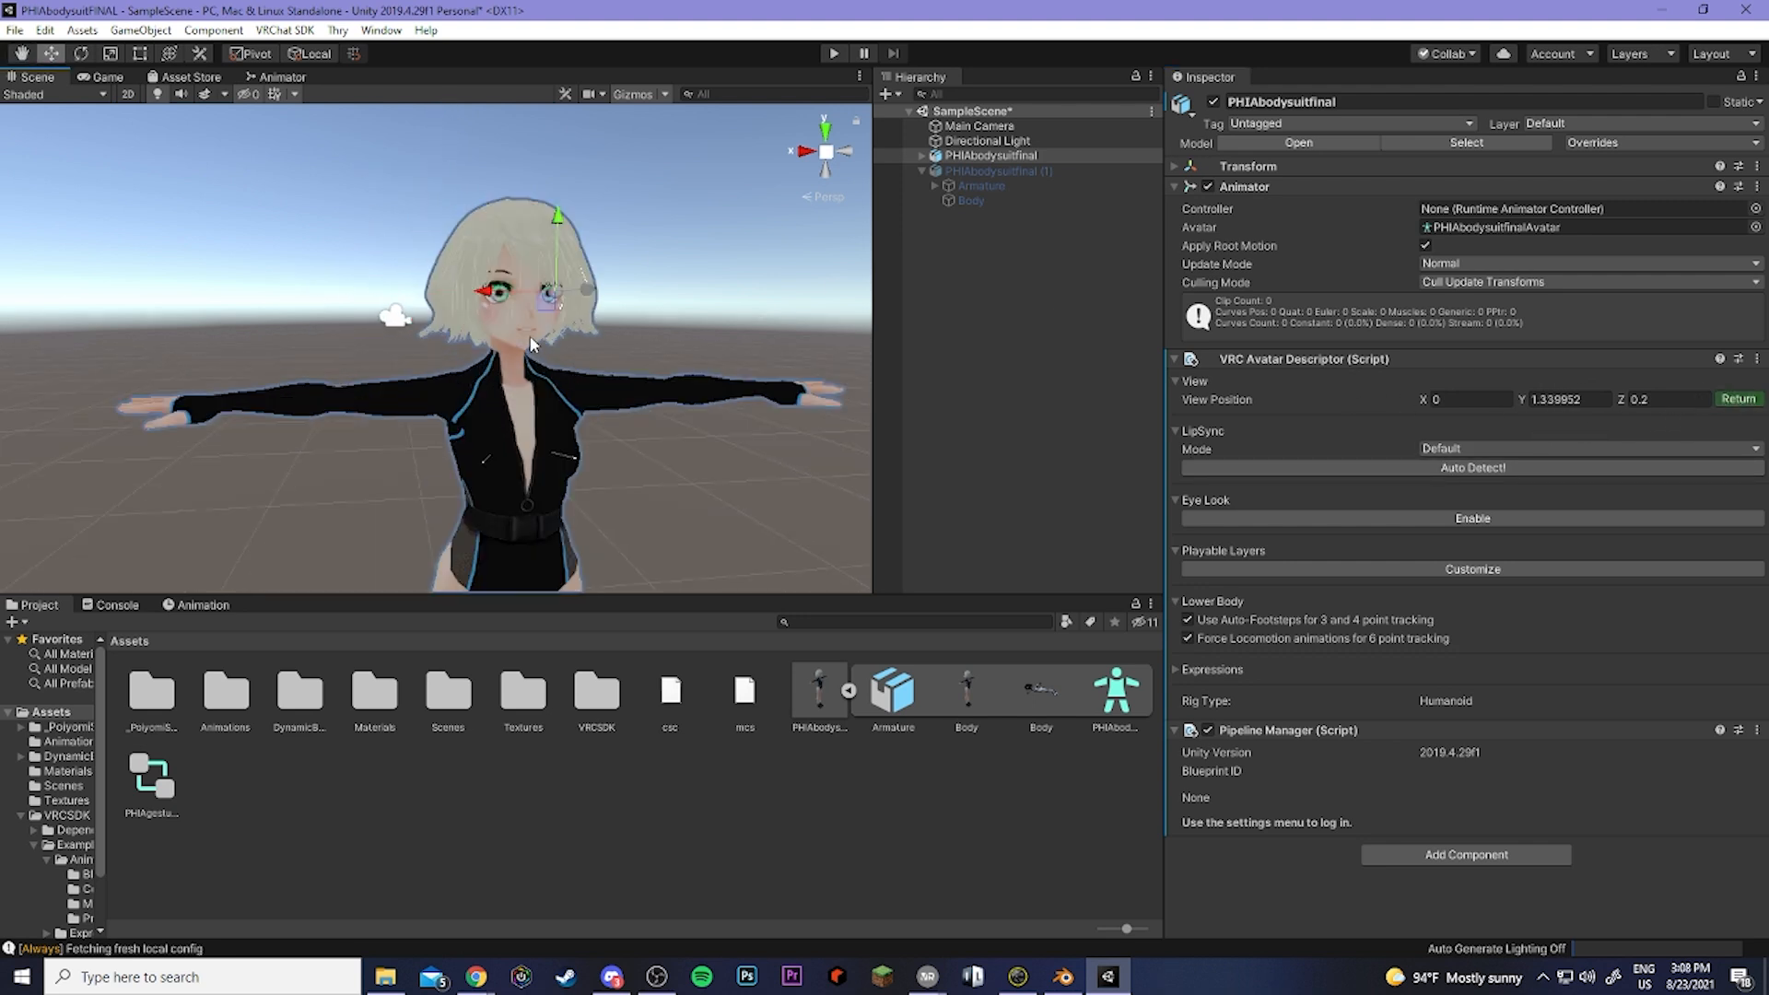
drag(553, 293, 575, 291)
Auto-detect the avatar's lip sync visemes and enable Eye Look in the VRC Avatar Descriptor.
click(1305, 468)
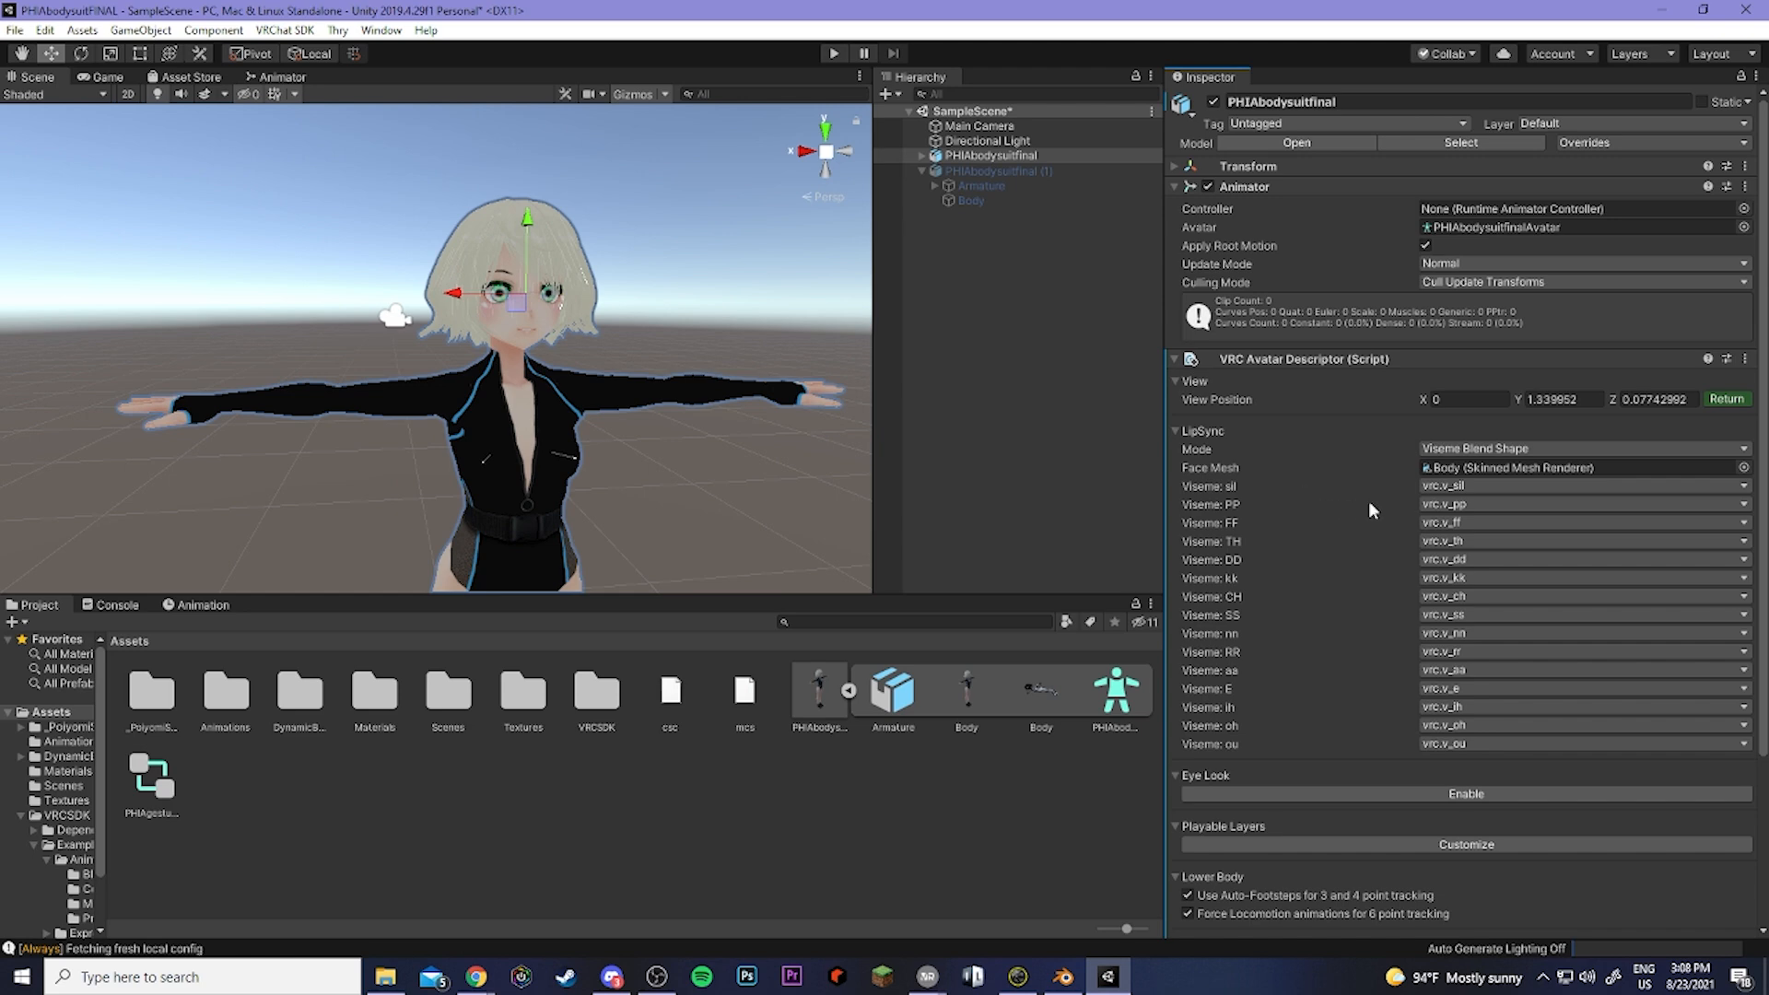
scroll(1366, 507, down, 5)
click(1345, 581)
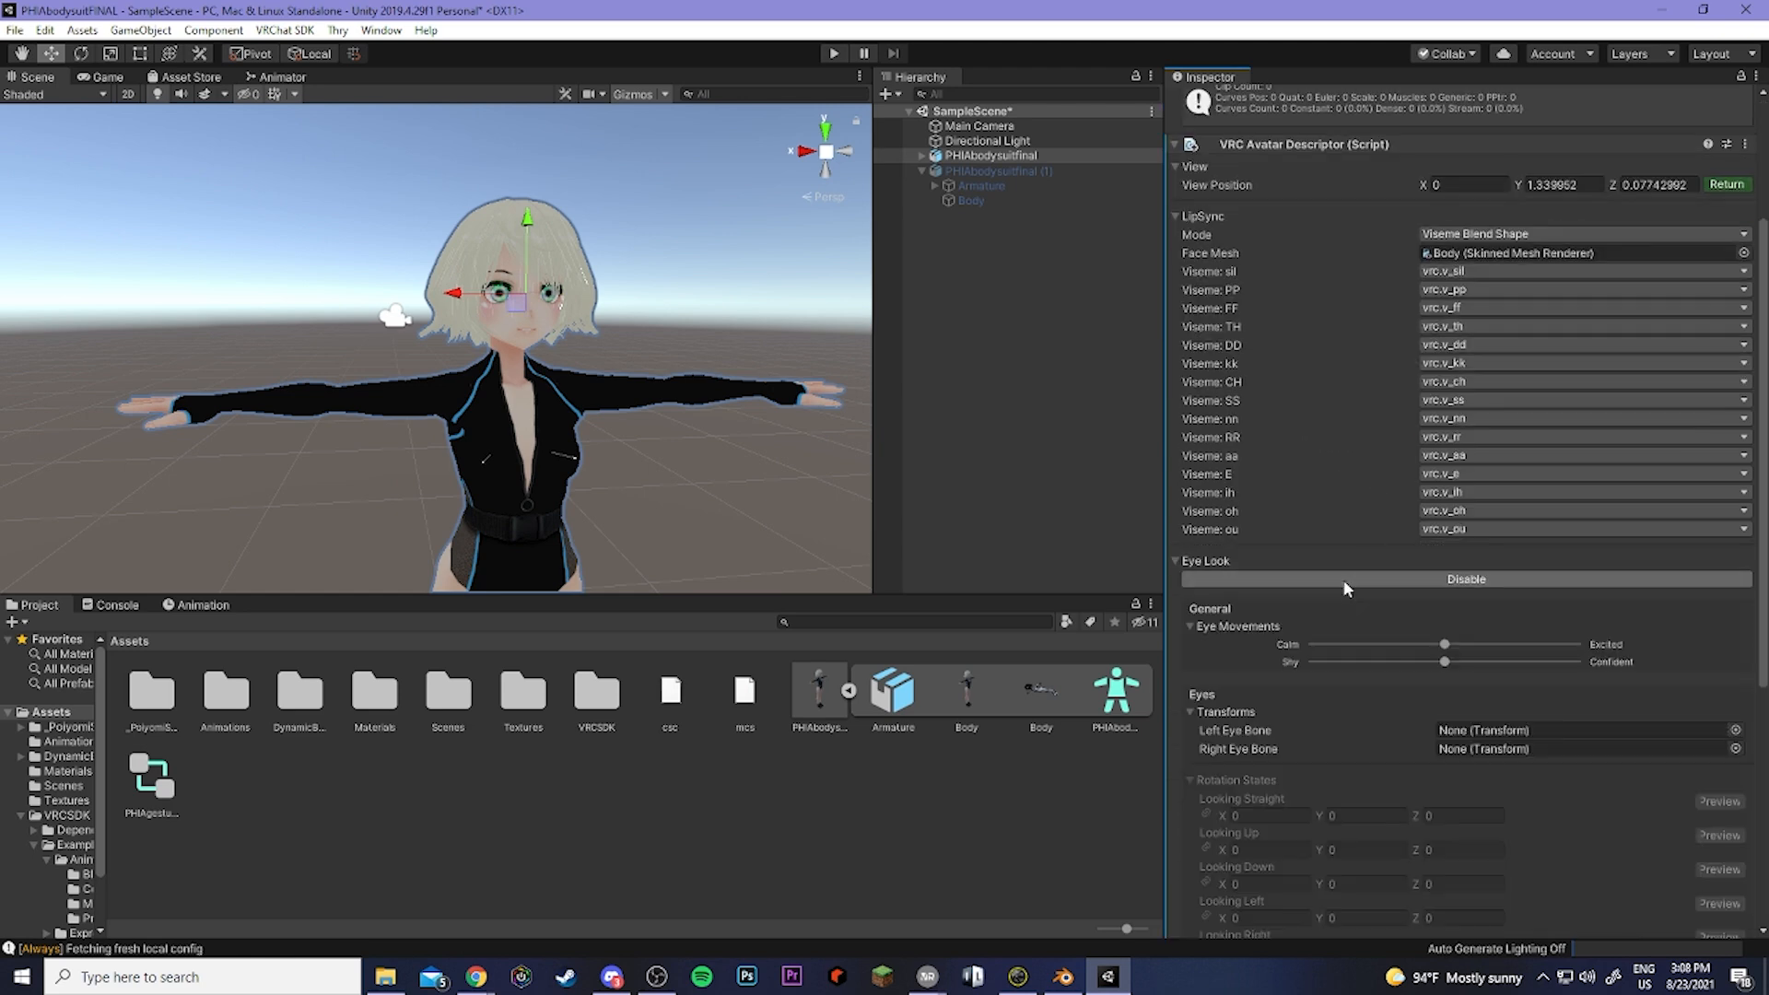
Assign LeftEye as the left eye bone and RightEye as the right eye bone in the Eye Look settings.
scroll(1344, 579, down, 4)
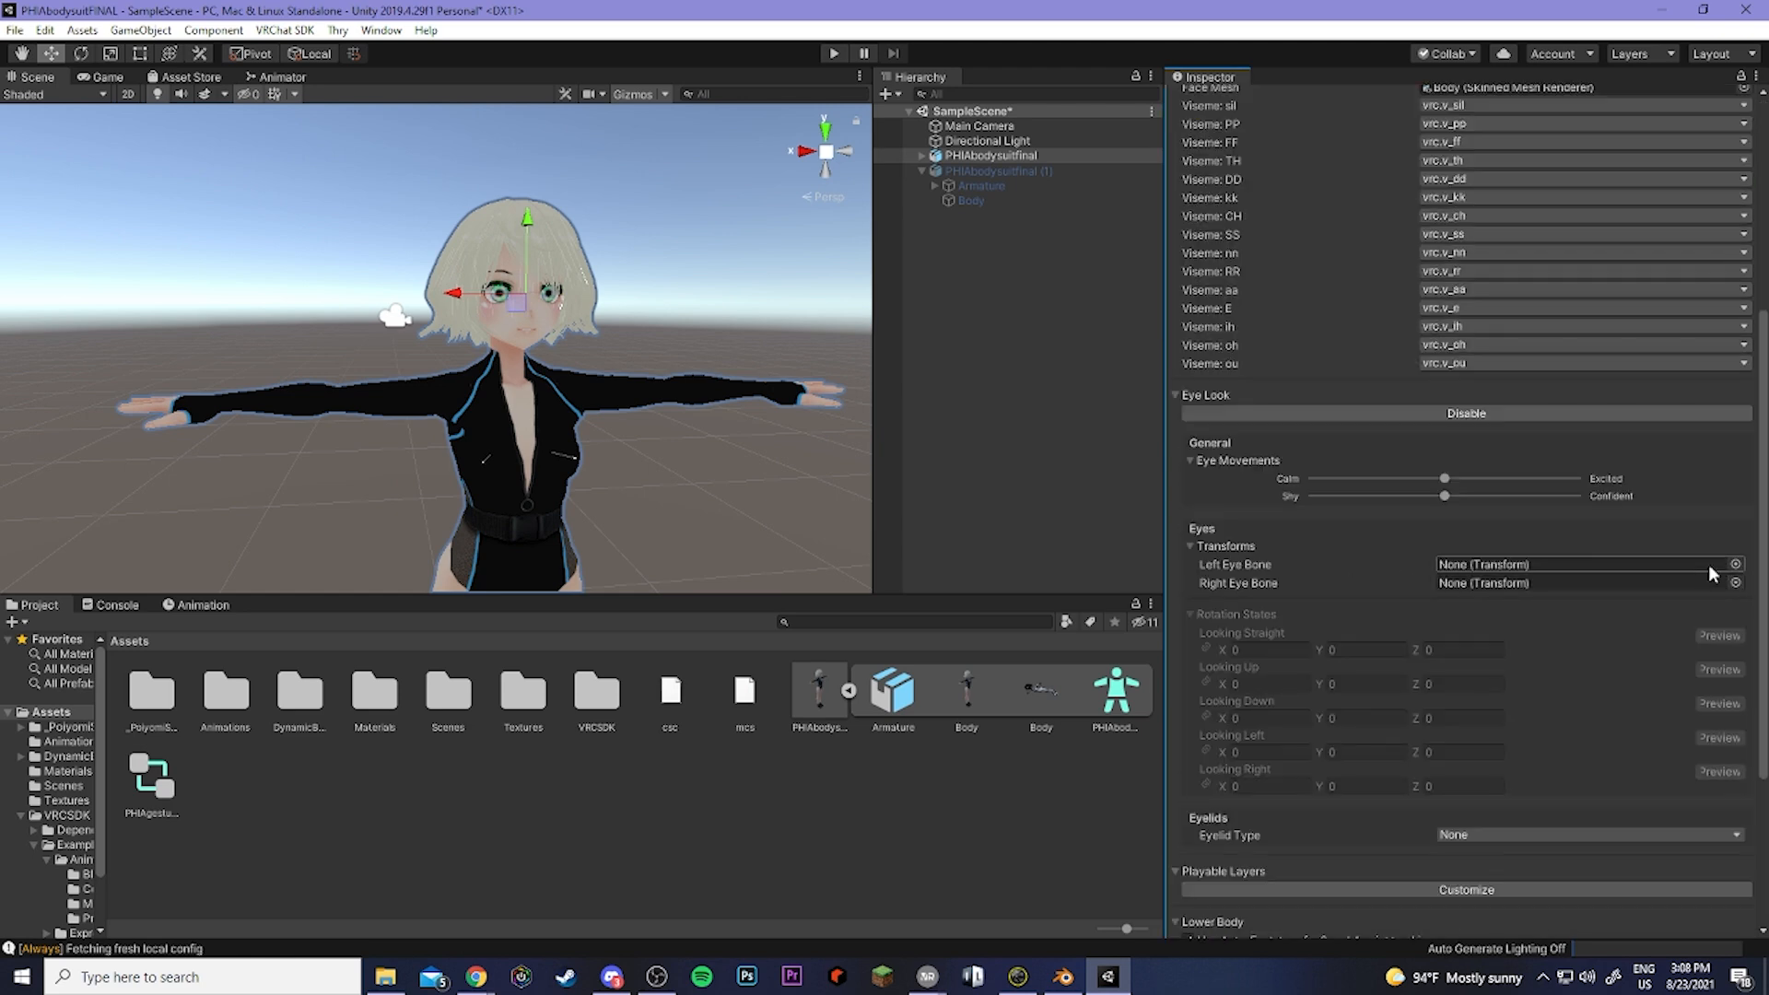
click(1736, 564)
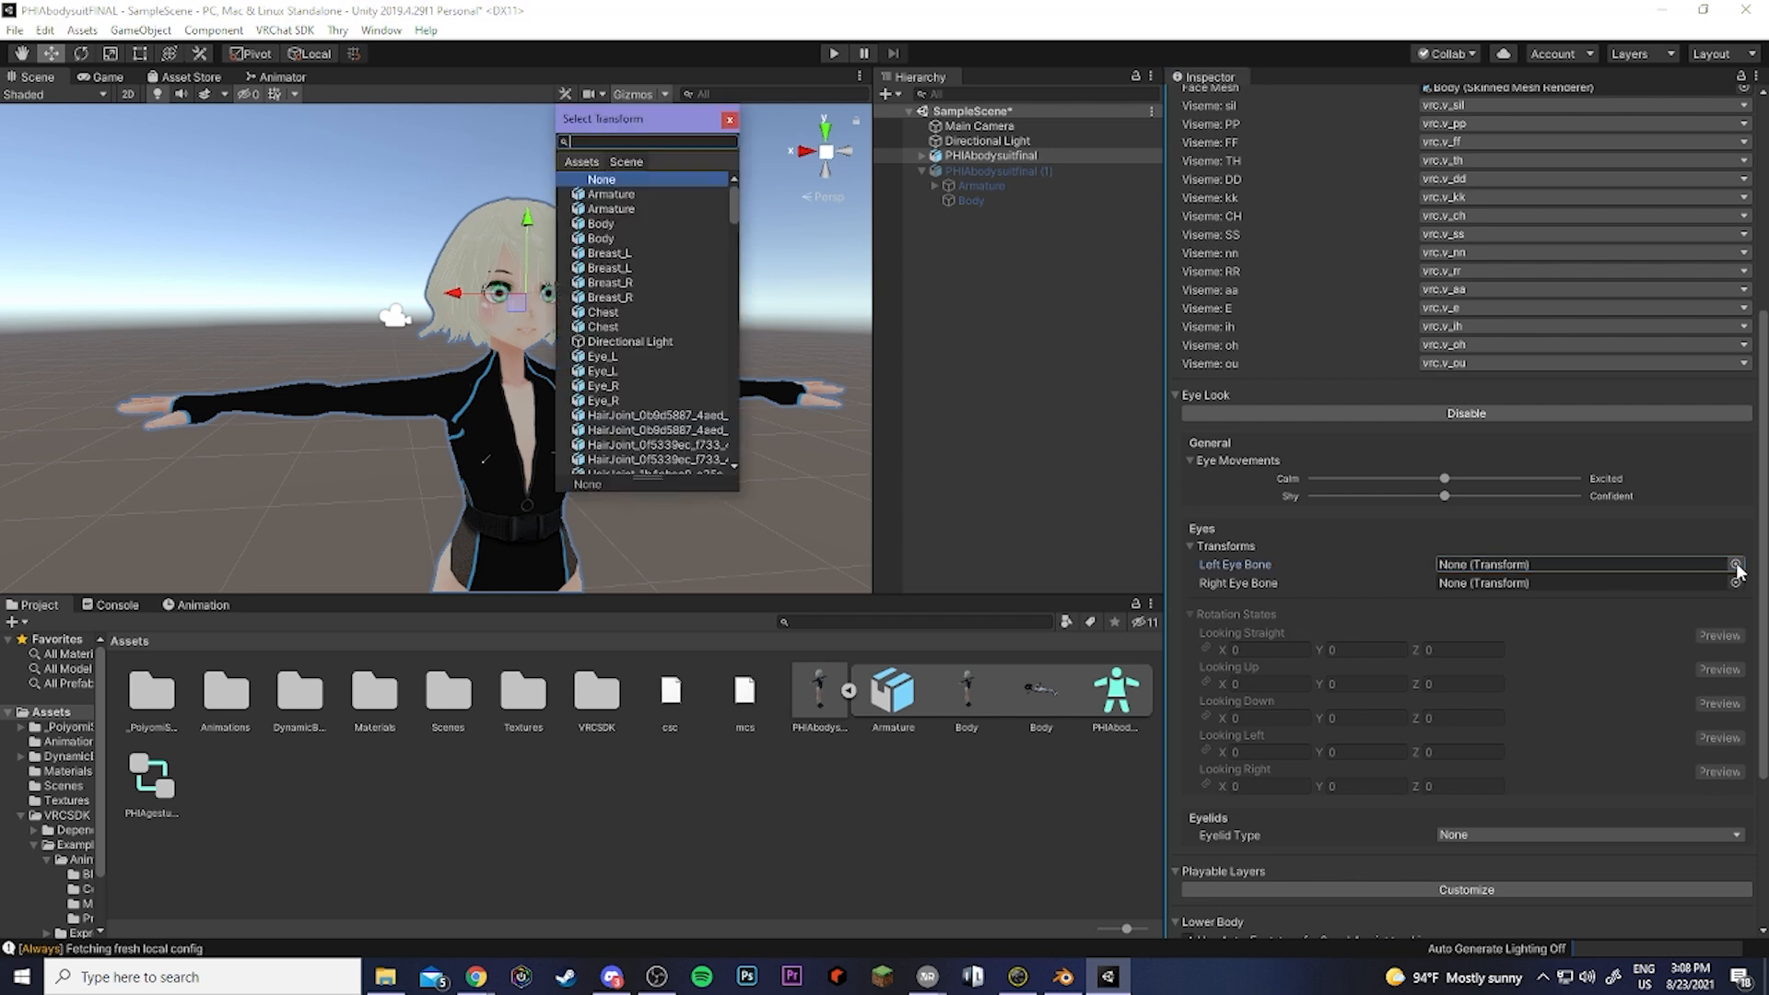
text(eye)
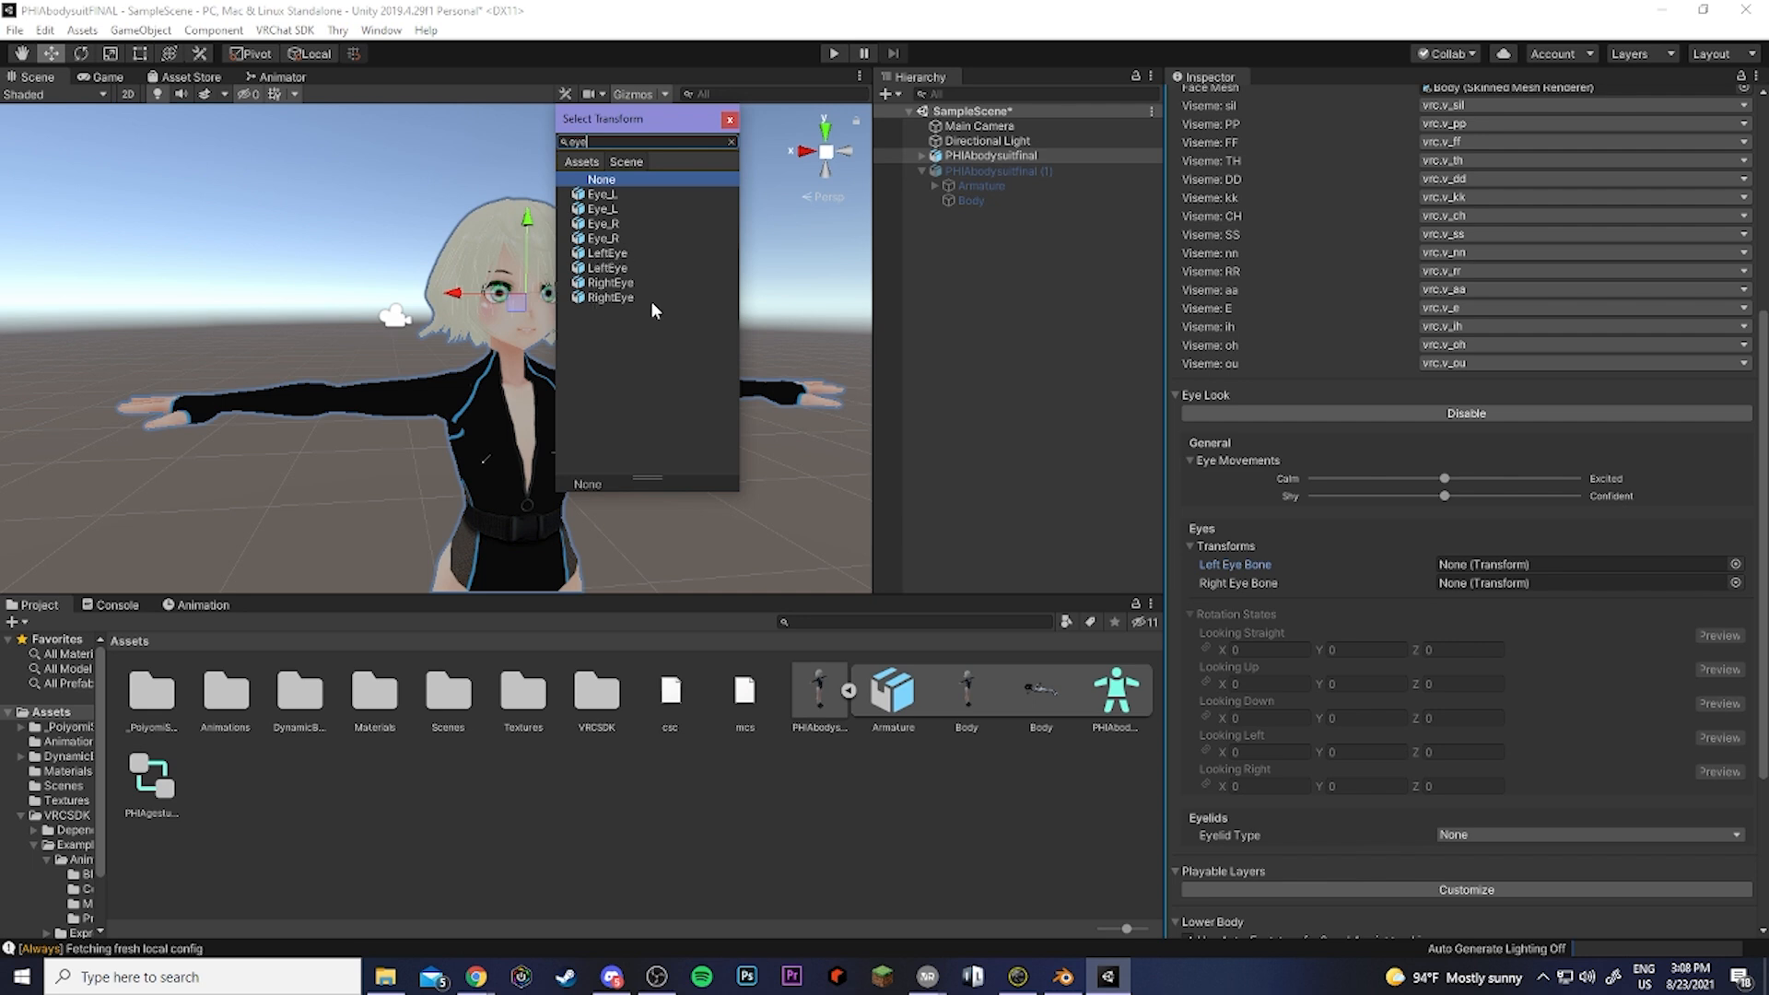
click(599, 253)
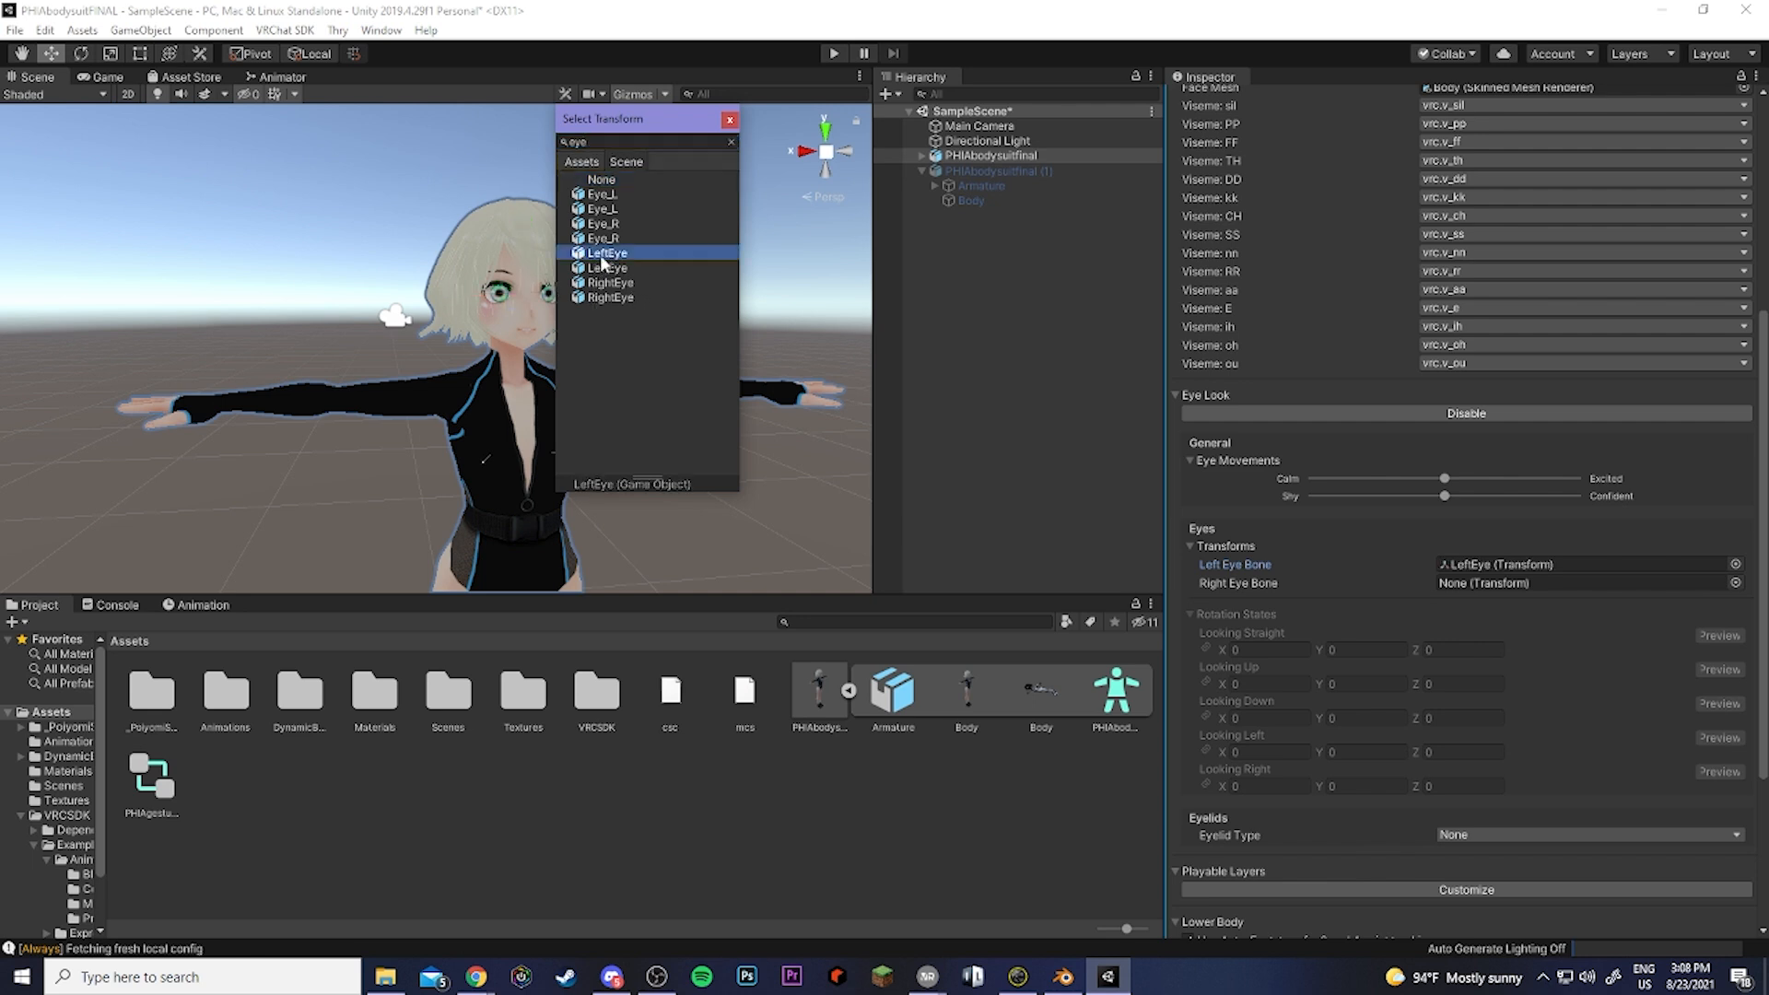
click(729, 121)
click(1736, 583)
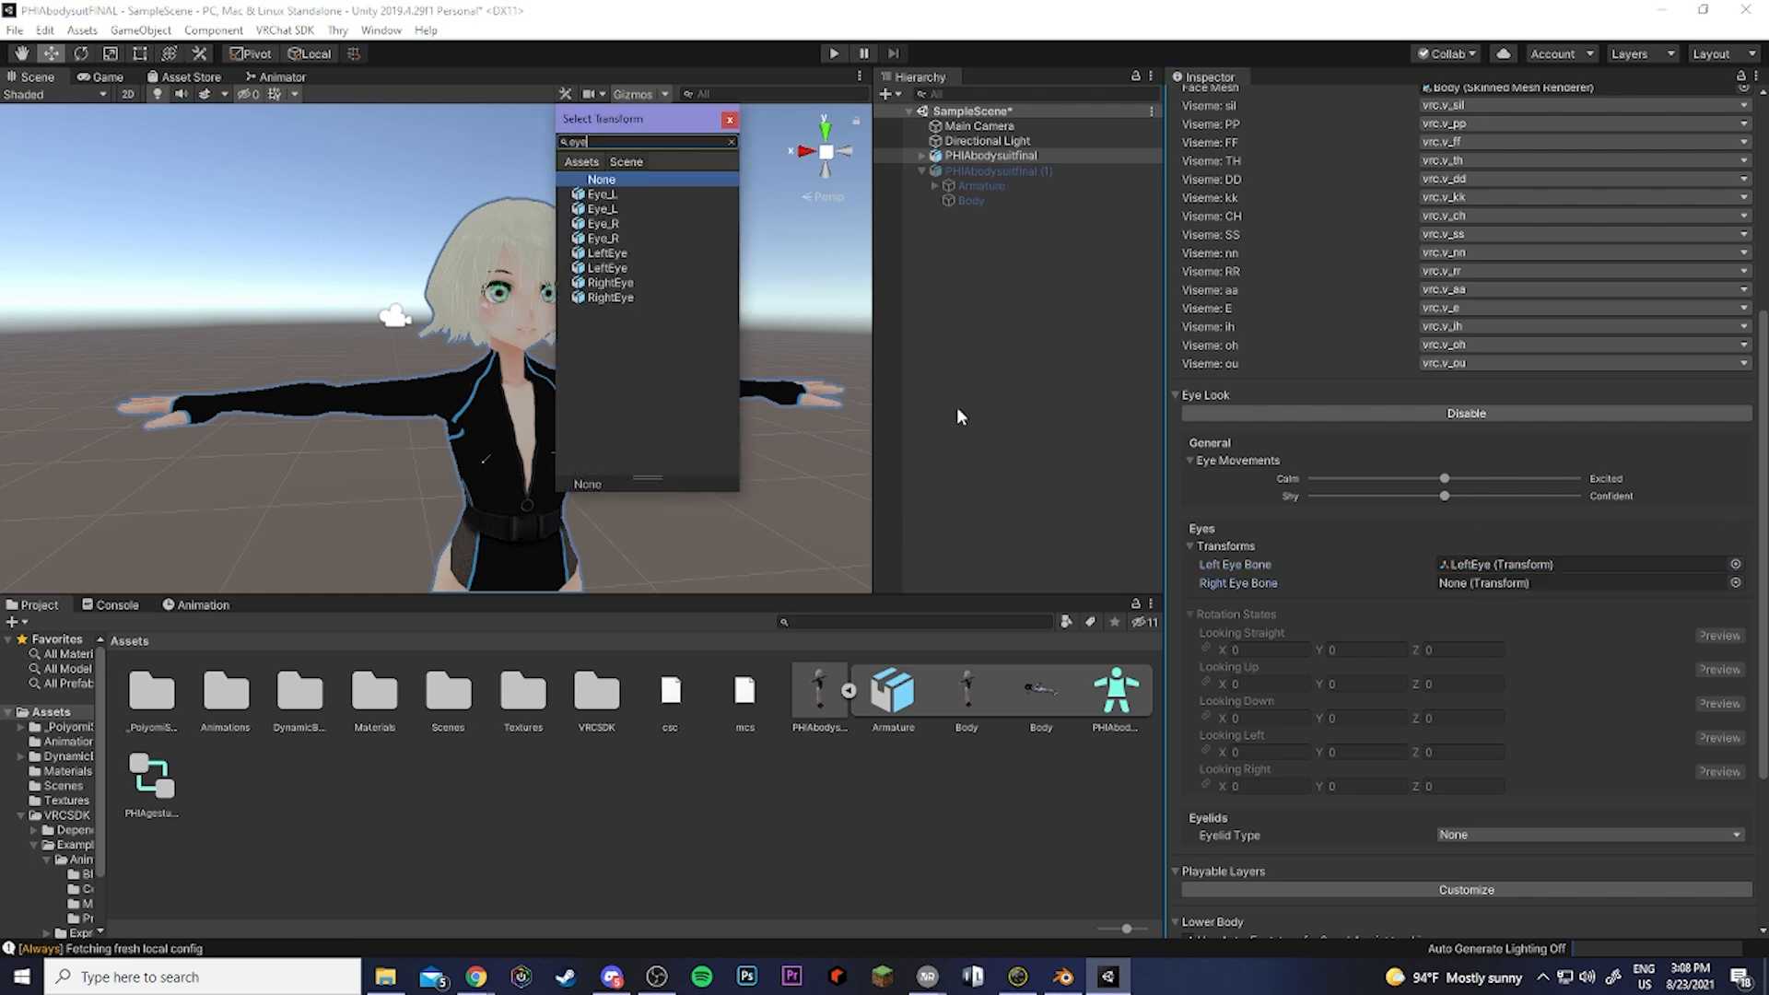
click(612, 283)
click(729, 121)
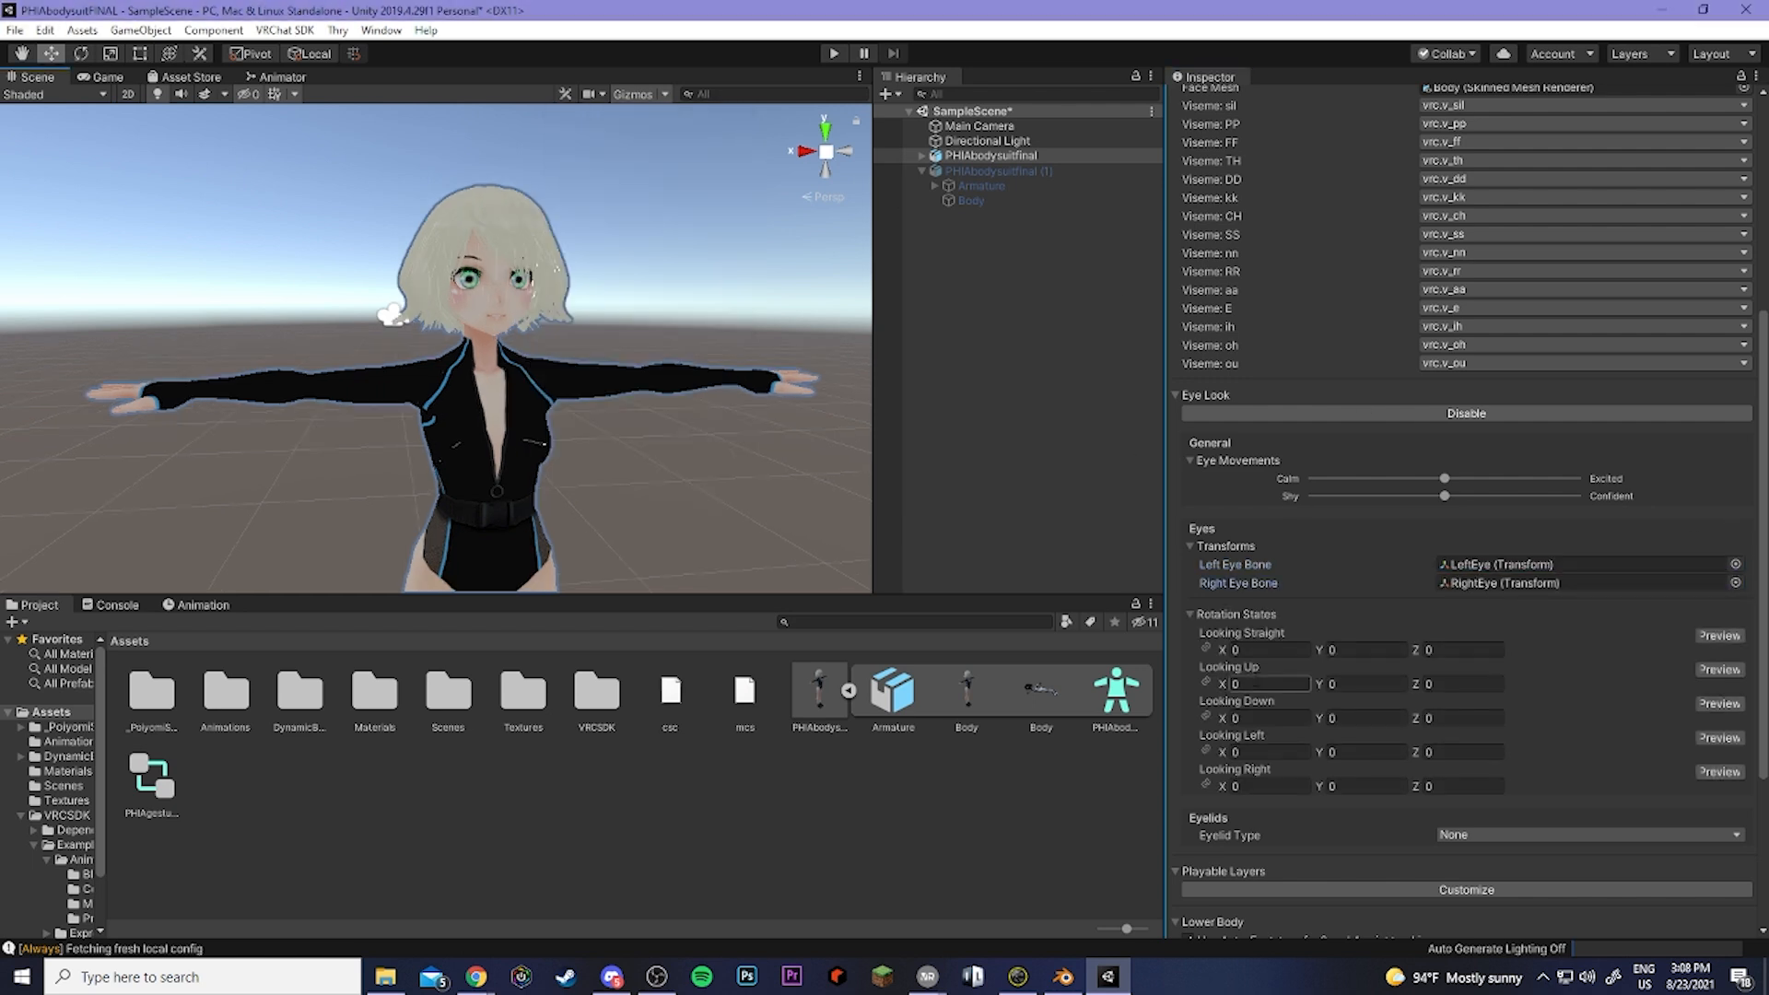
Set the eye rotation states: Looking Up X -15, Looking Down X 15, Looking Left Y -15 and Looking Right Y 15.
click(1228, 683)
text(-15)
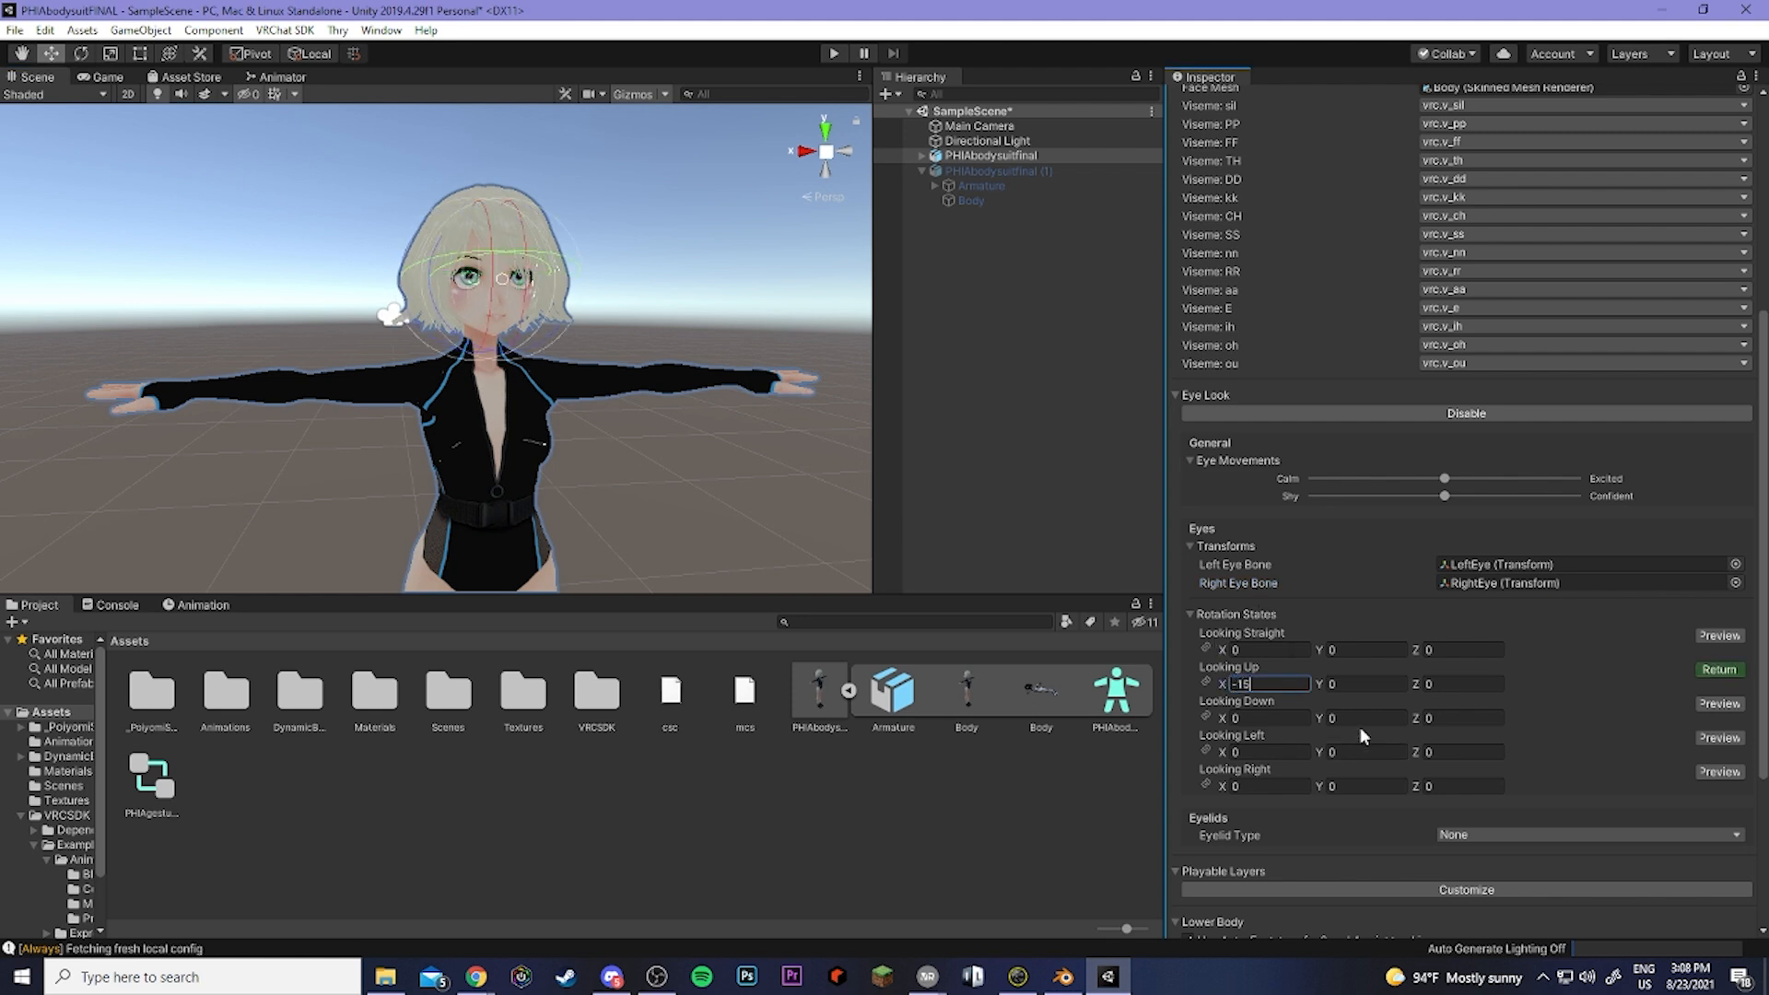
click(1267, 718)
text(15)
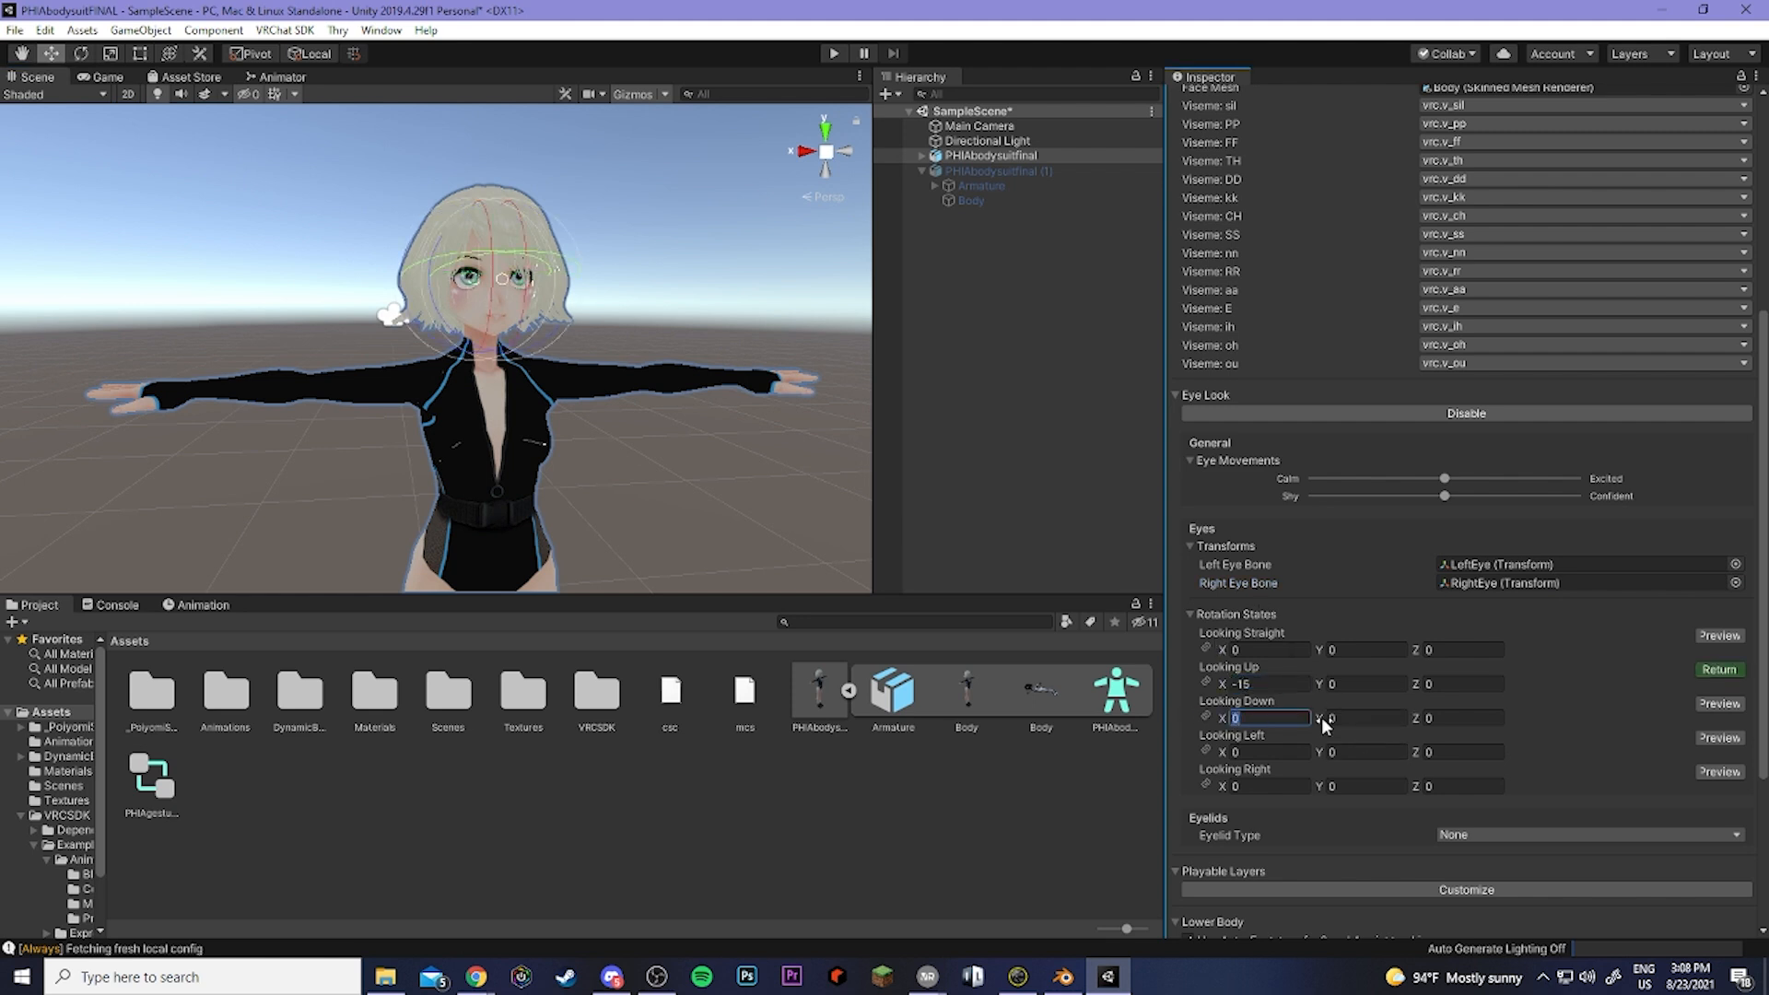
click(1352, 754)
text(-15)
click(1343, 786)
text(15)
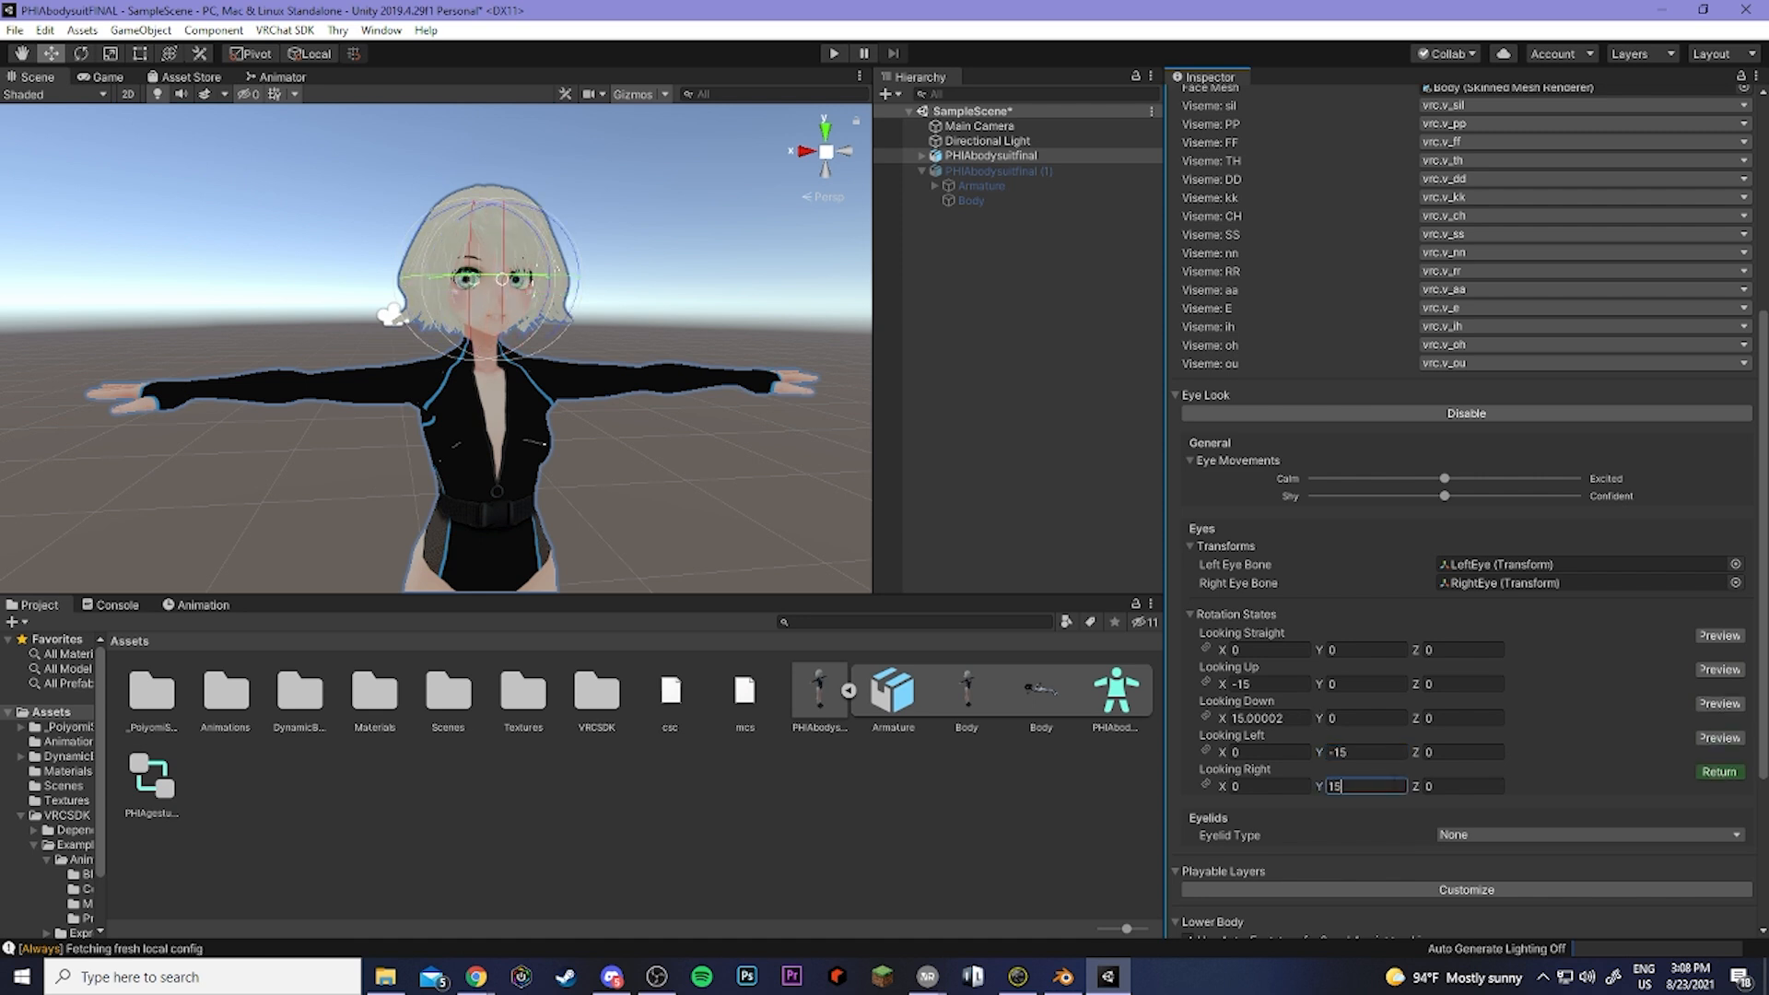
Set the eyelid type to Blendshapes and assign the Body mesh of PHIAbodysuitfinal as the eyelids mesh.
scroll(1424, 743, down, 3)
click(1470, 670)
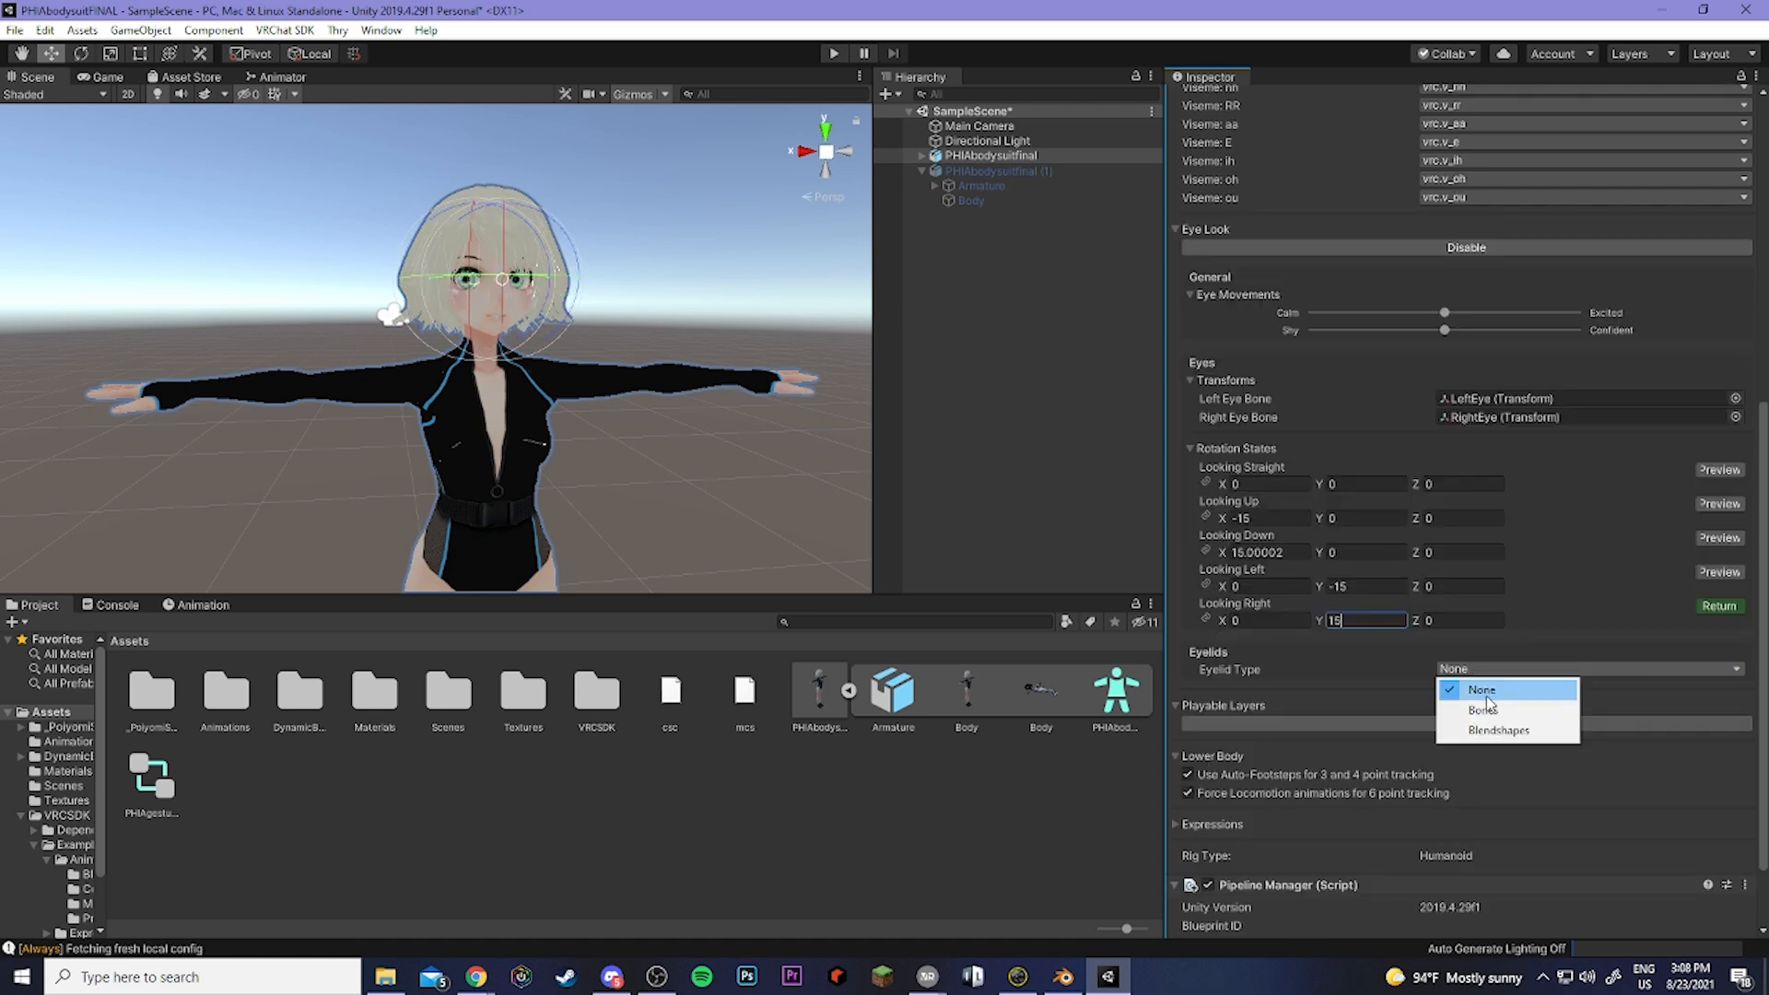
click(1501, 731)
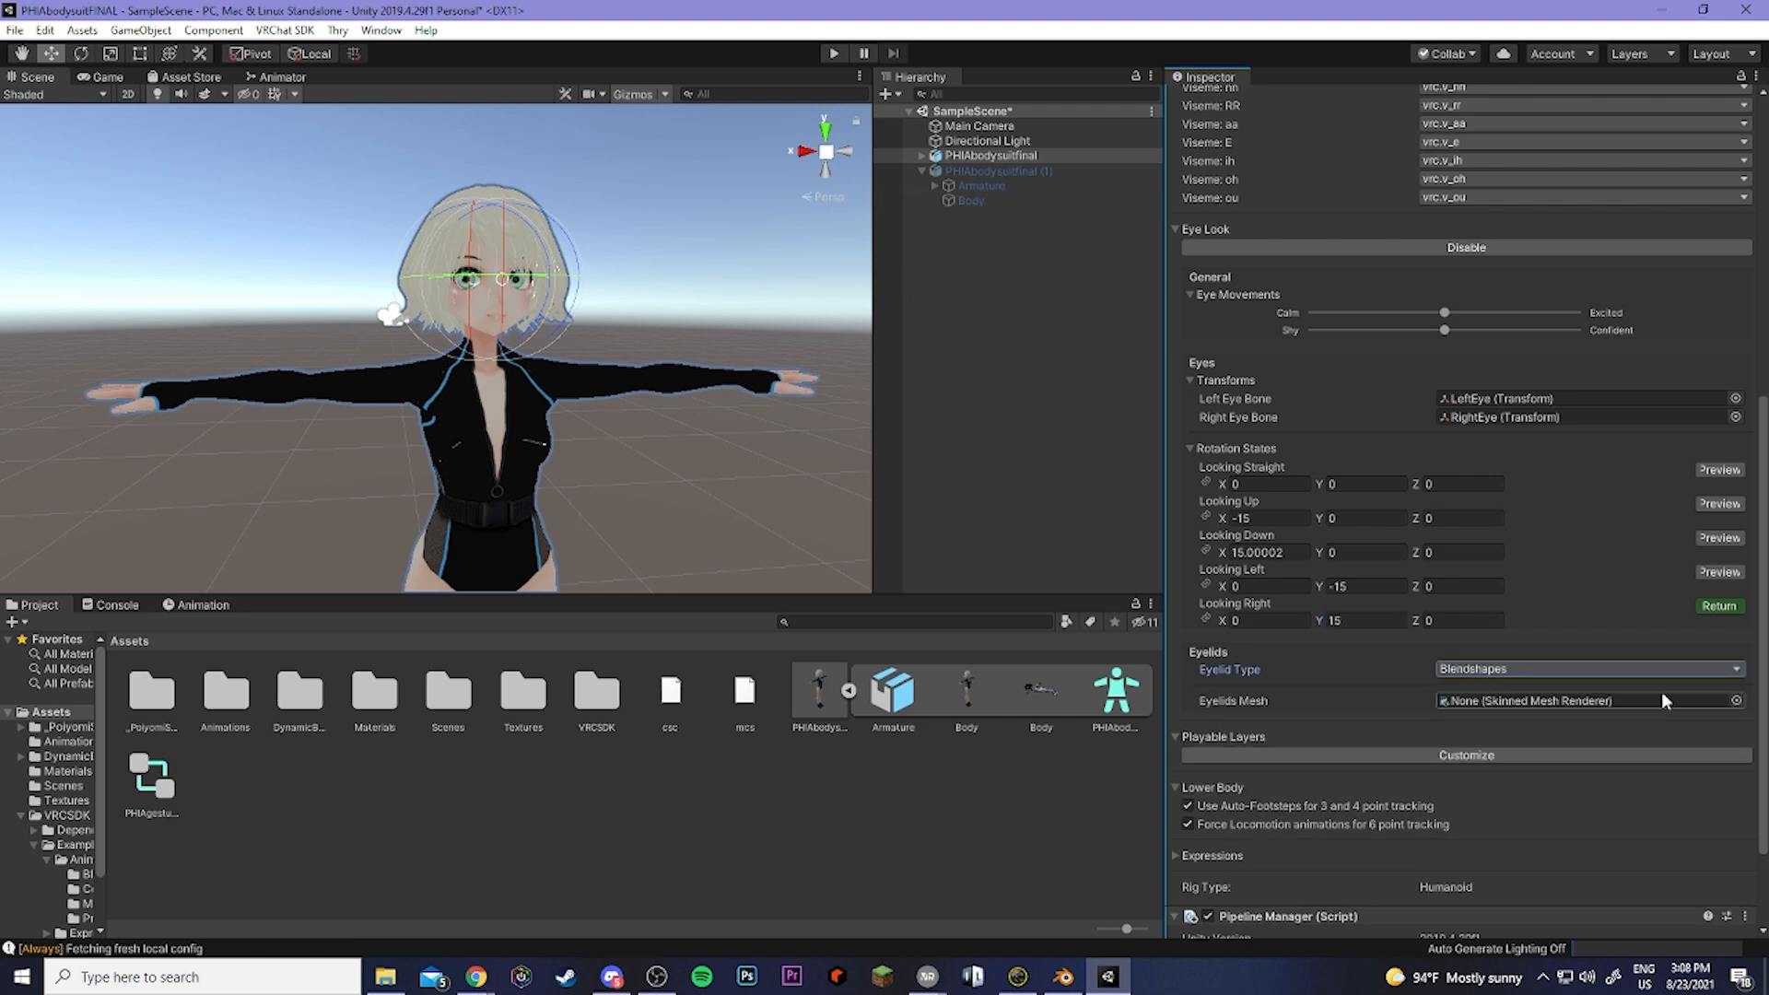
click(1528, 704)
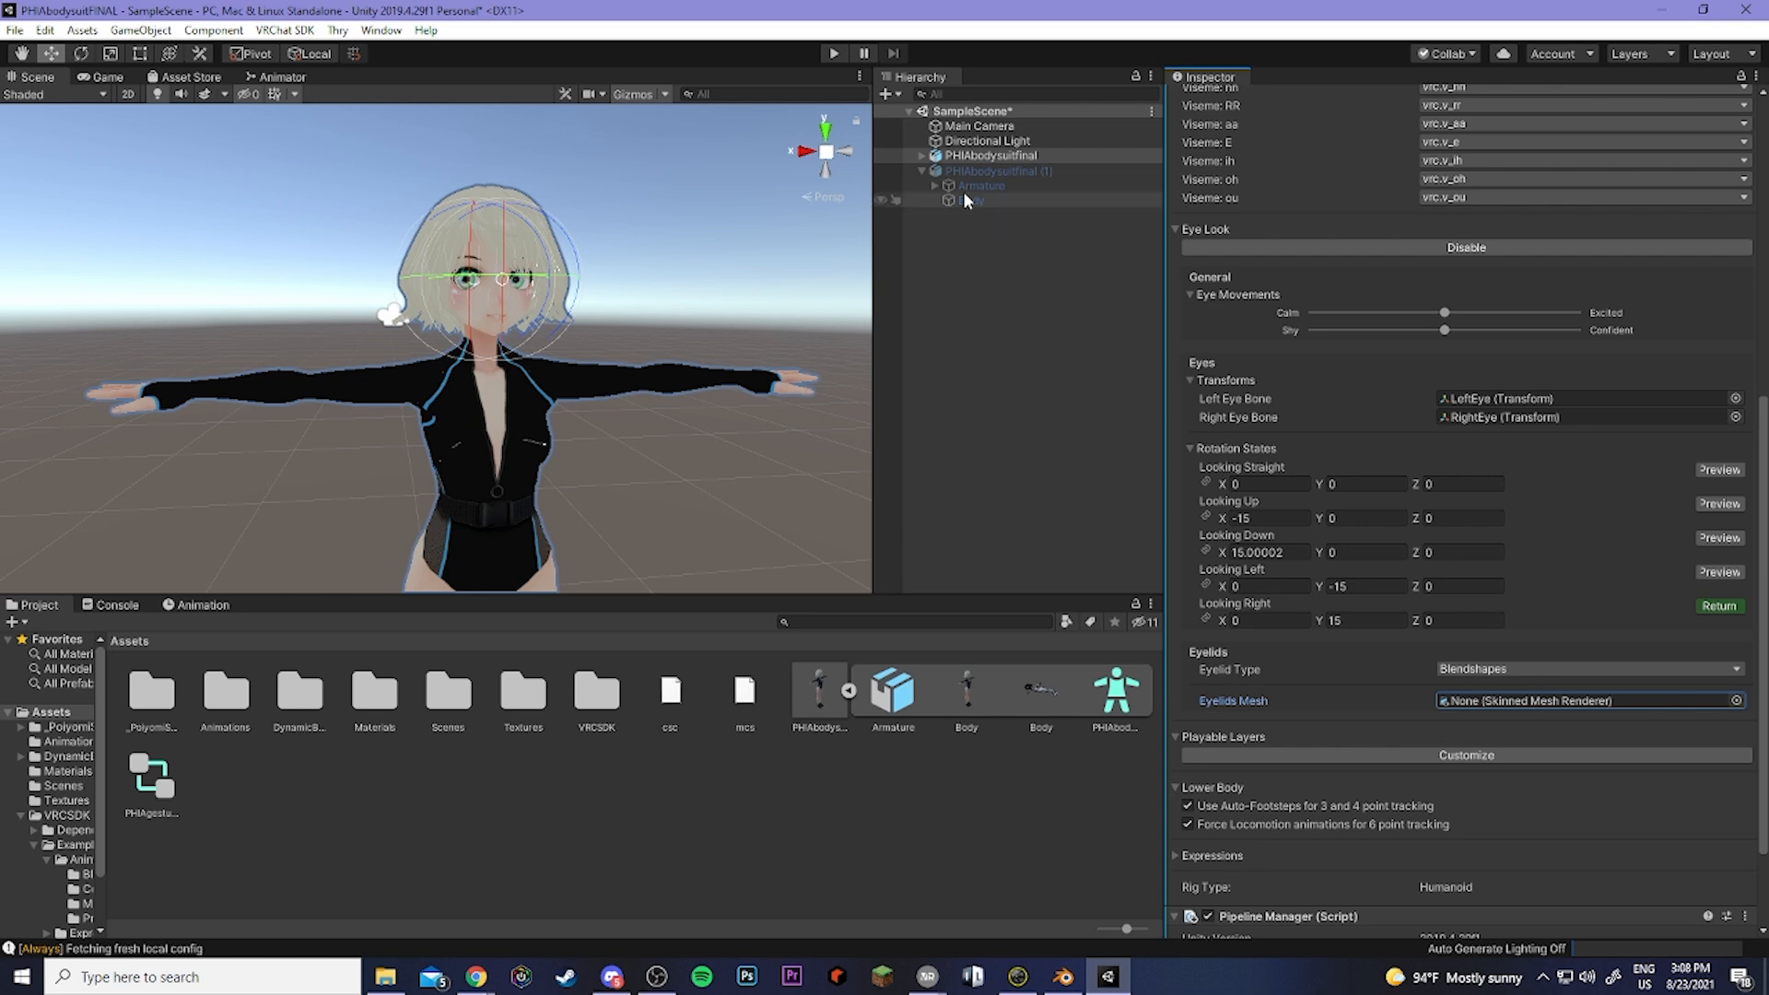
click(922, 156)
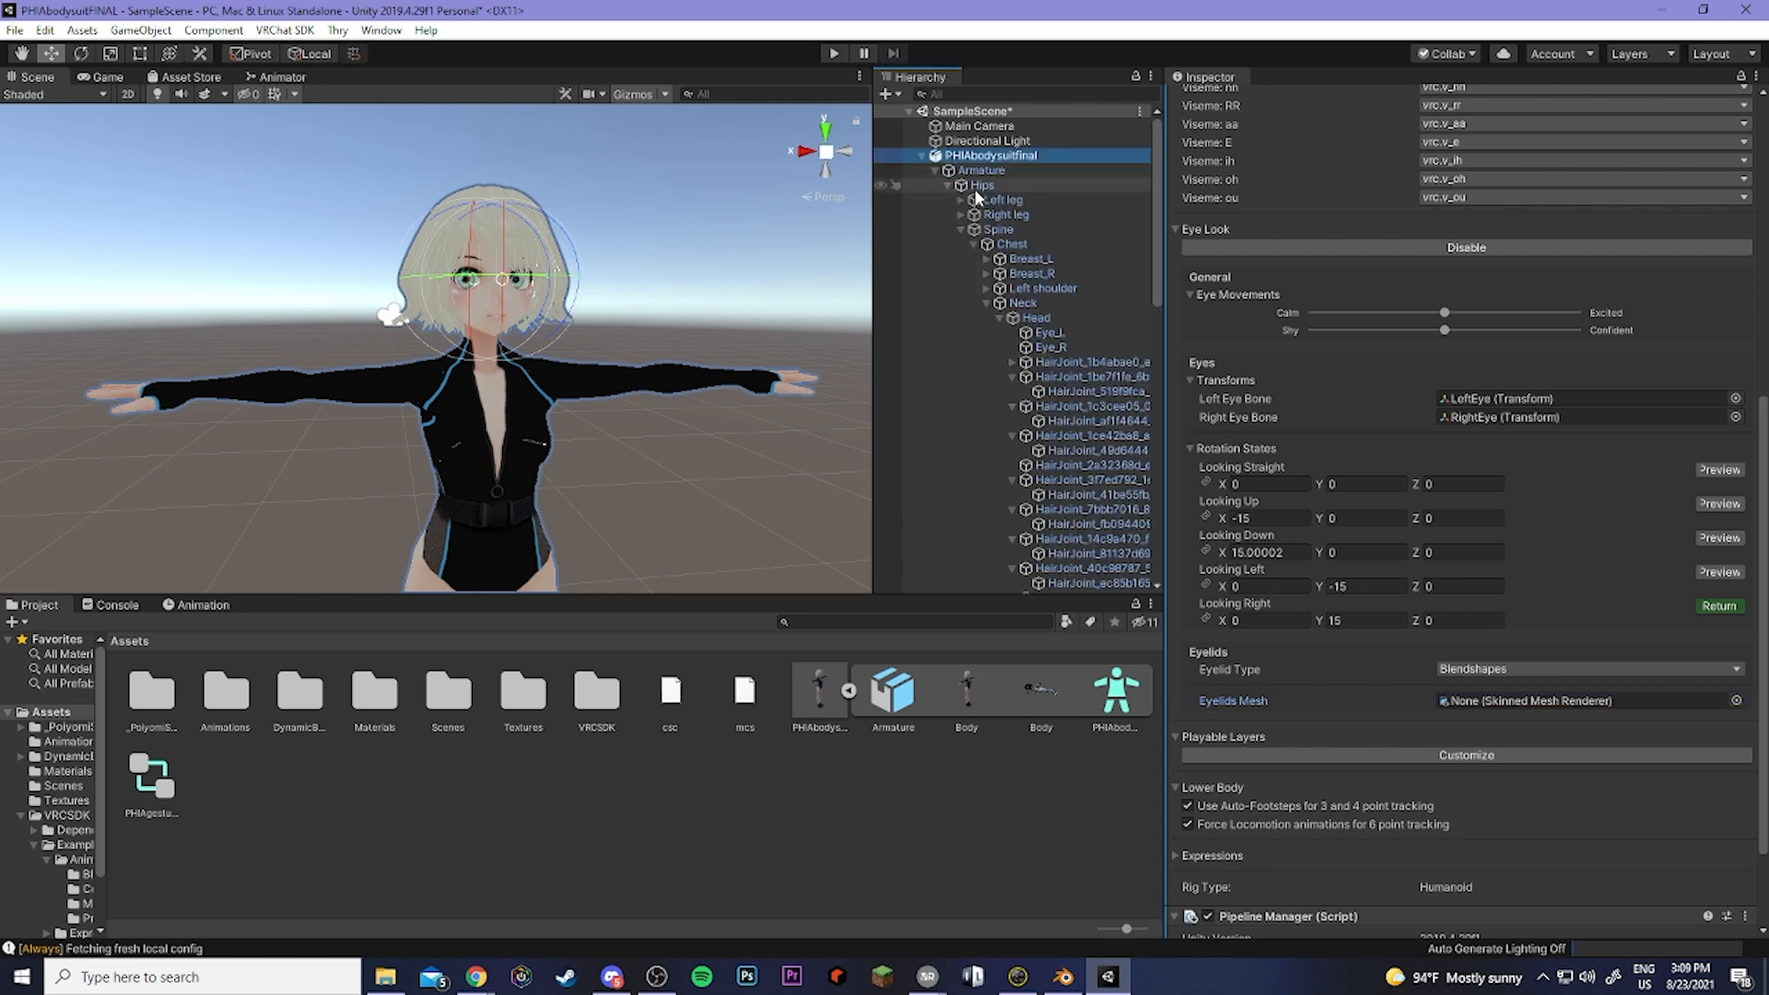
click(934, 171)
drag(969, 186, 1484, 706)
Set the Blink blendshape to EYE Close and the Looking Down blendshape to -none-, then end the eyelid preview.
click(1571, 738)
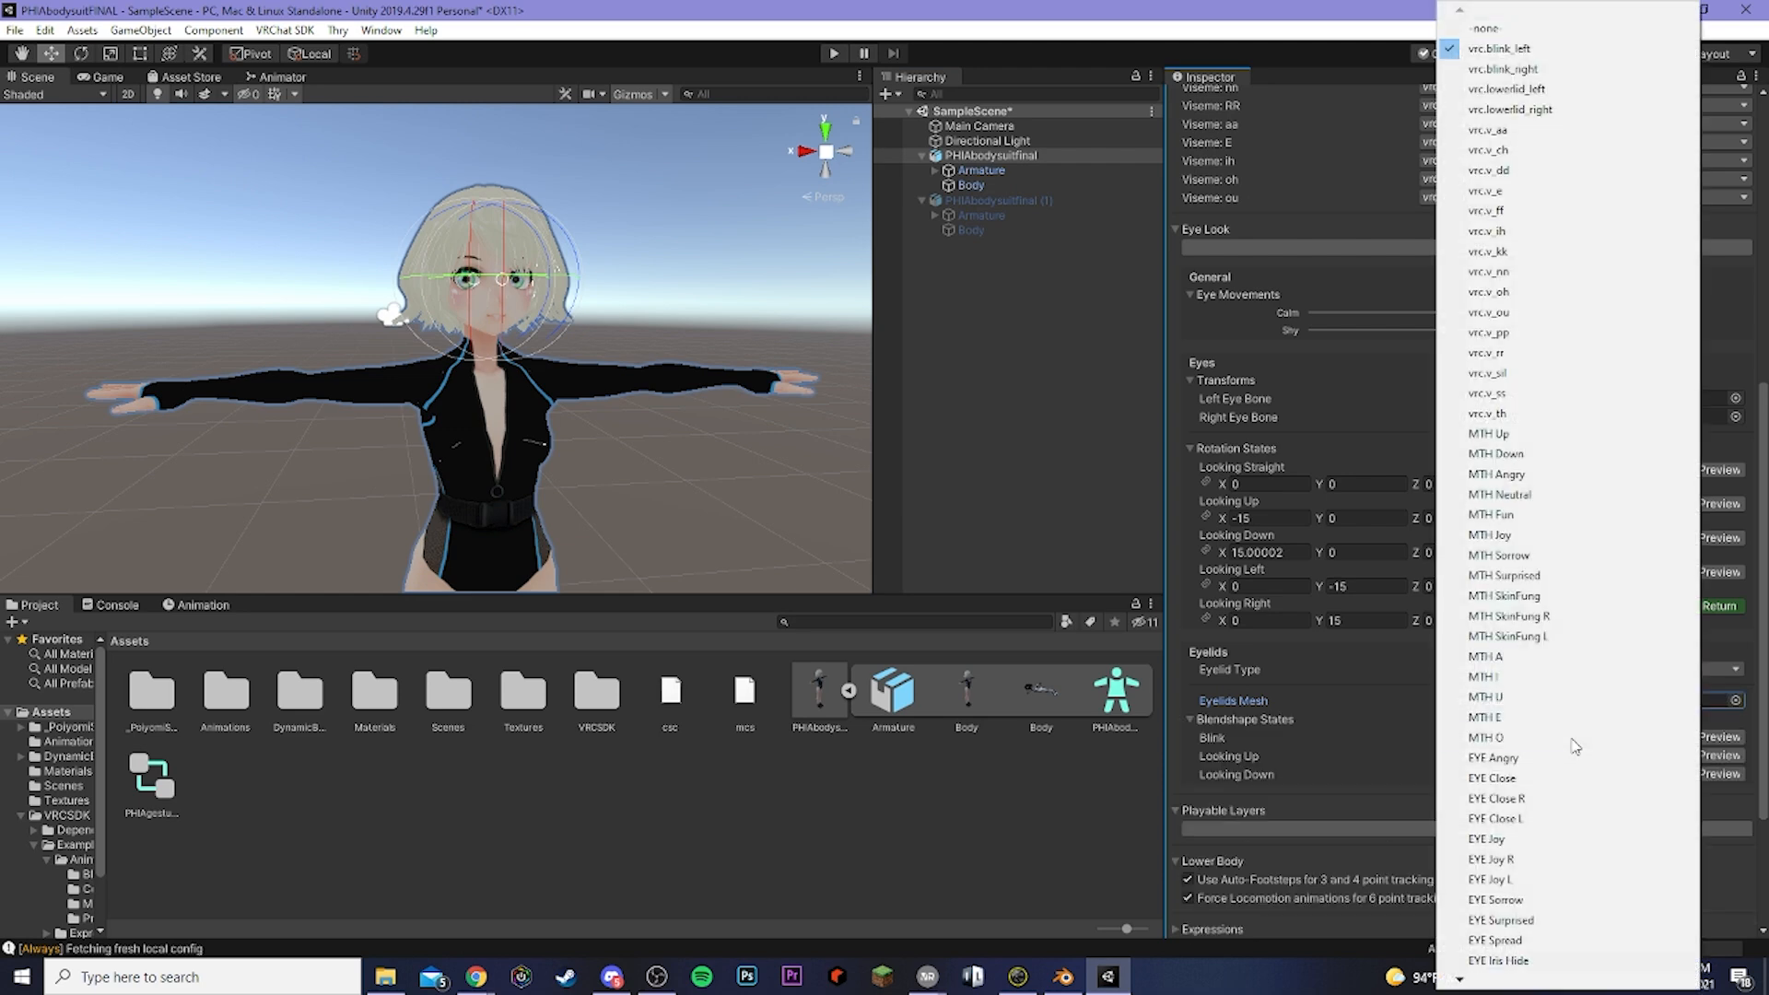
click(1508, 783)
click(1628, 758)
click(1511, 35)
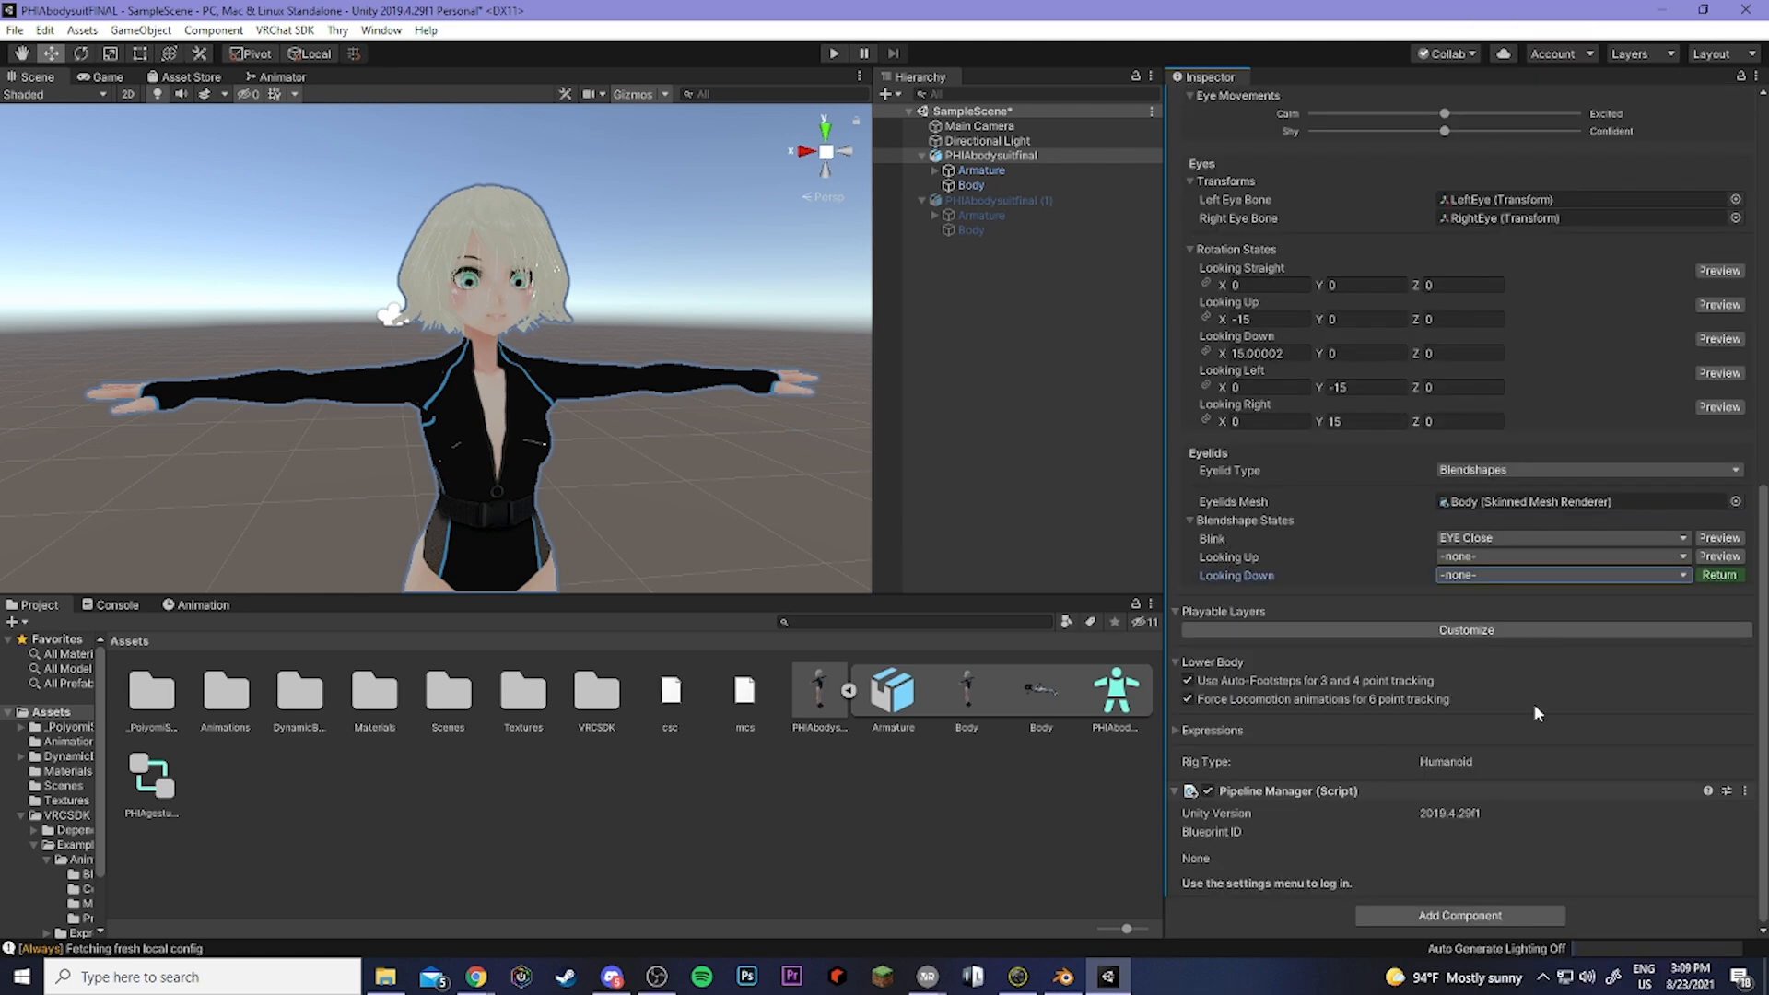
click(1720, 575)
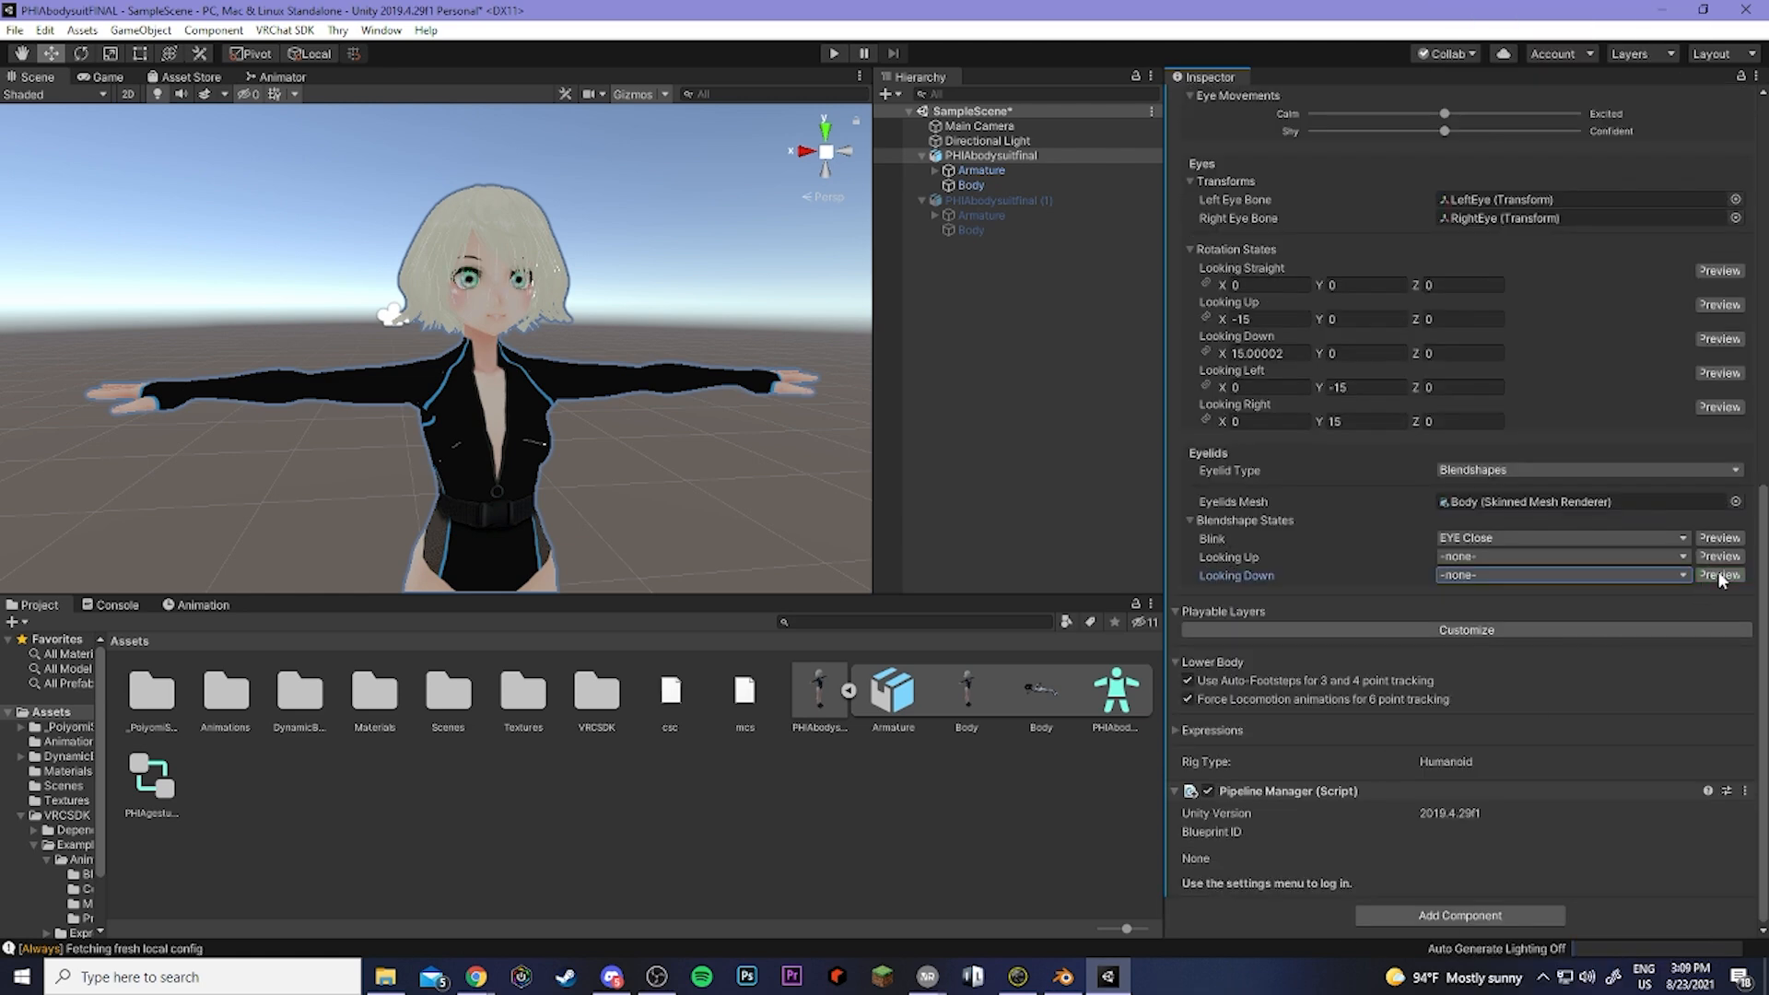
Customize the avatar's playable layers and assign the PHIAgestures controller to the FX layer.
click(1407, 628)
scroll(1262, 680, down, 3)
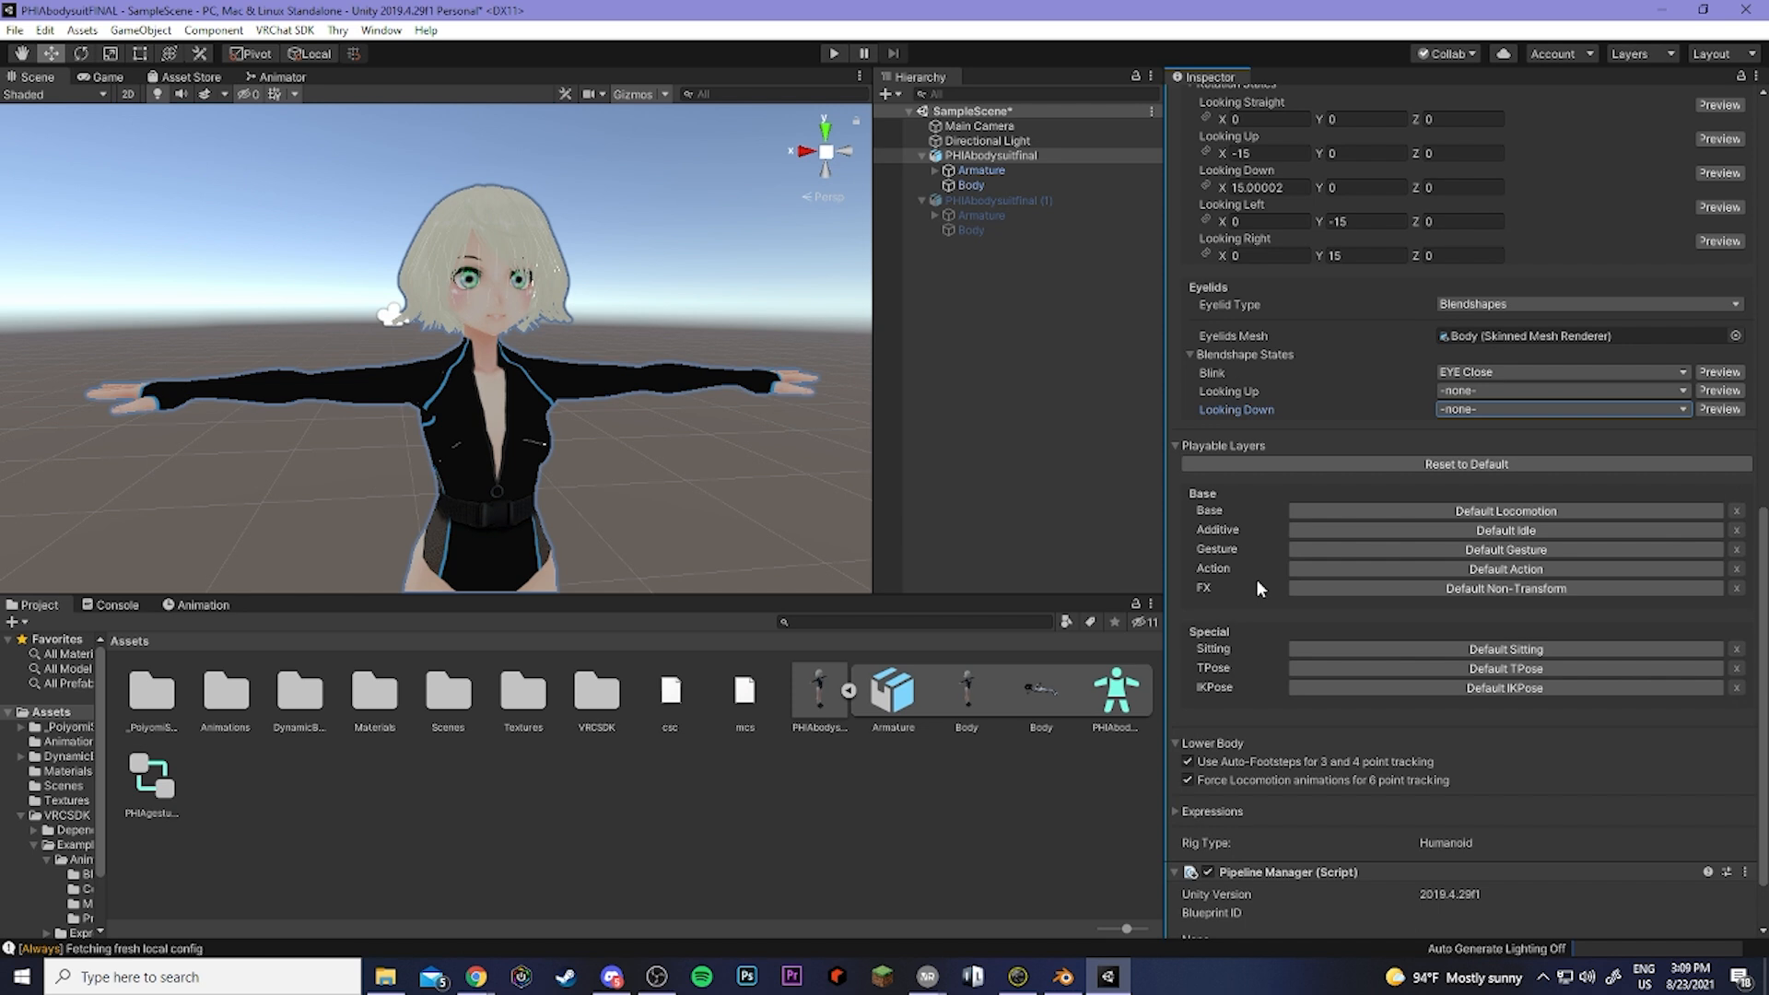
click(1340, 592)
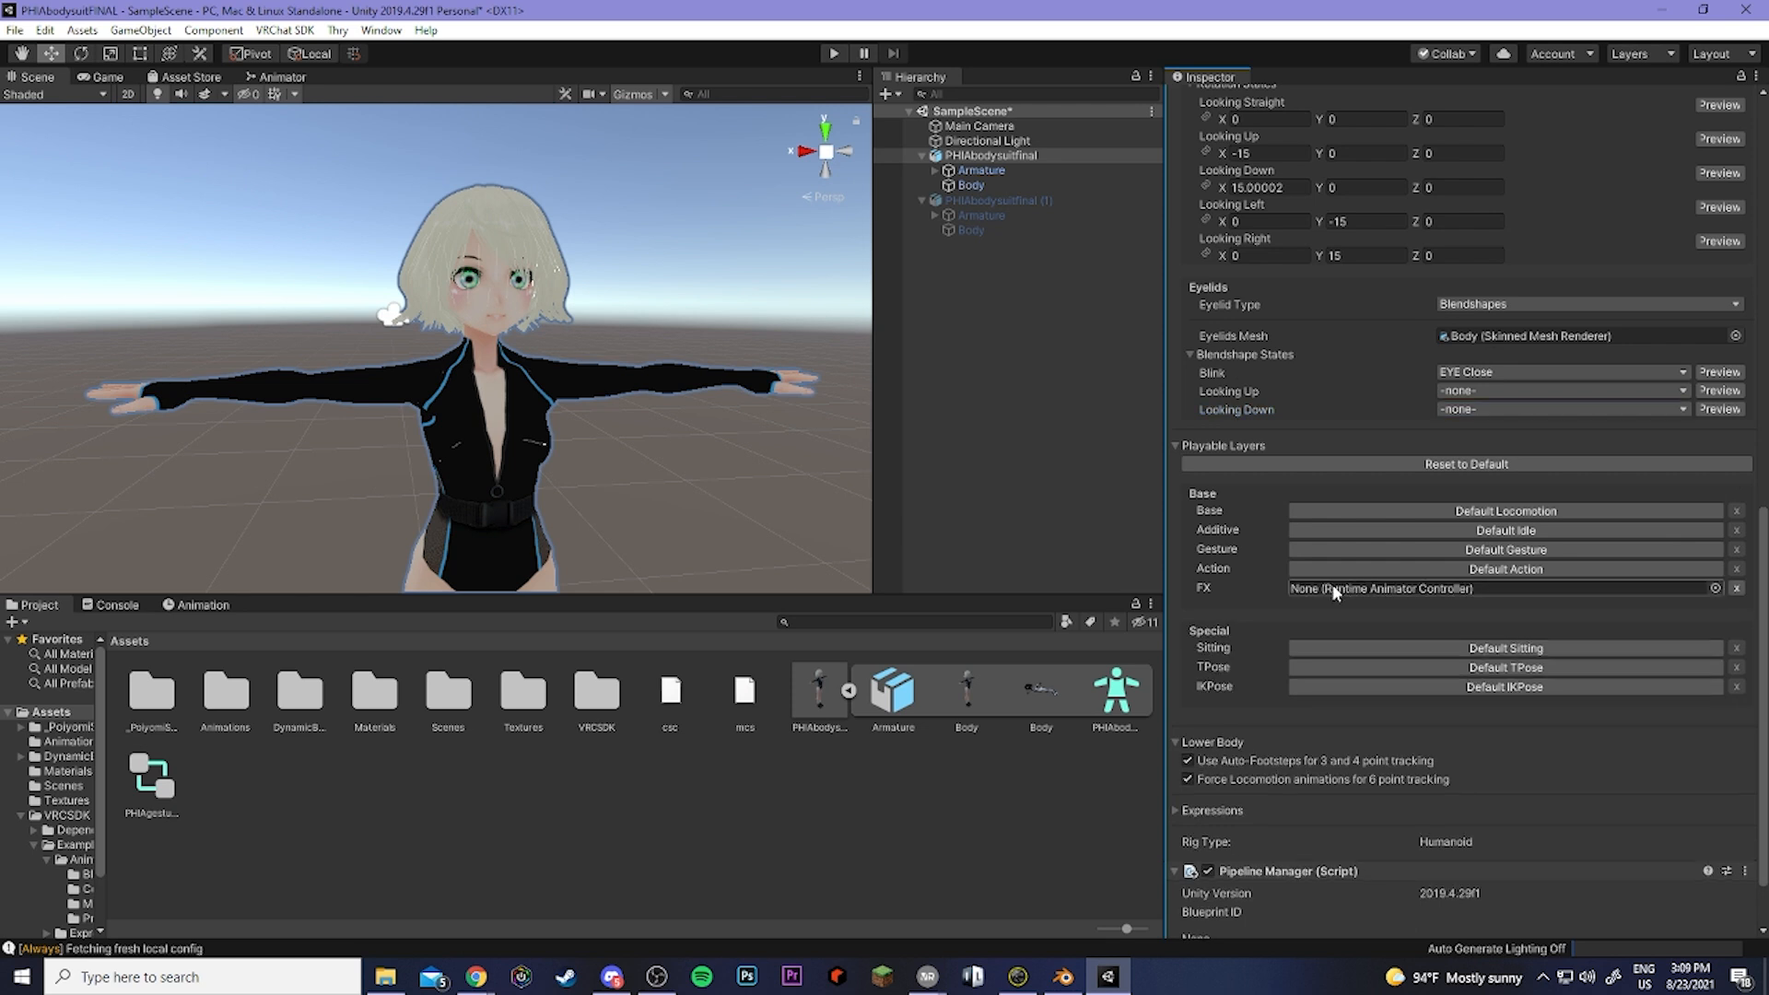
drag(144, 809, 1306, 591)
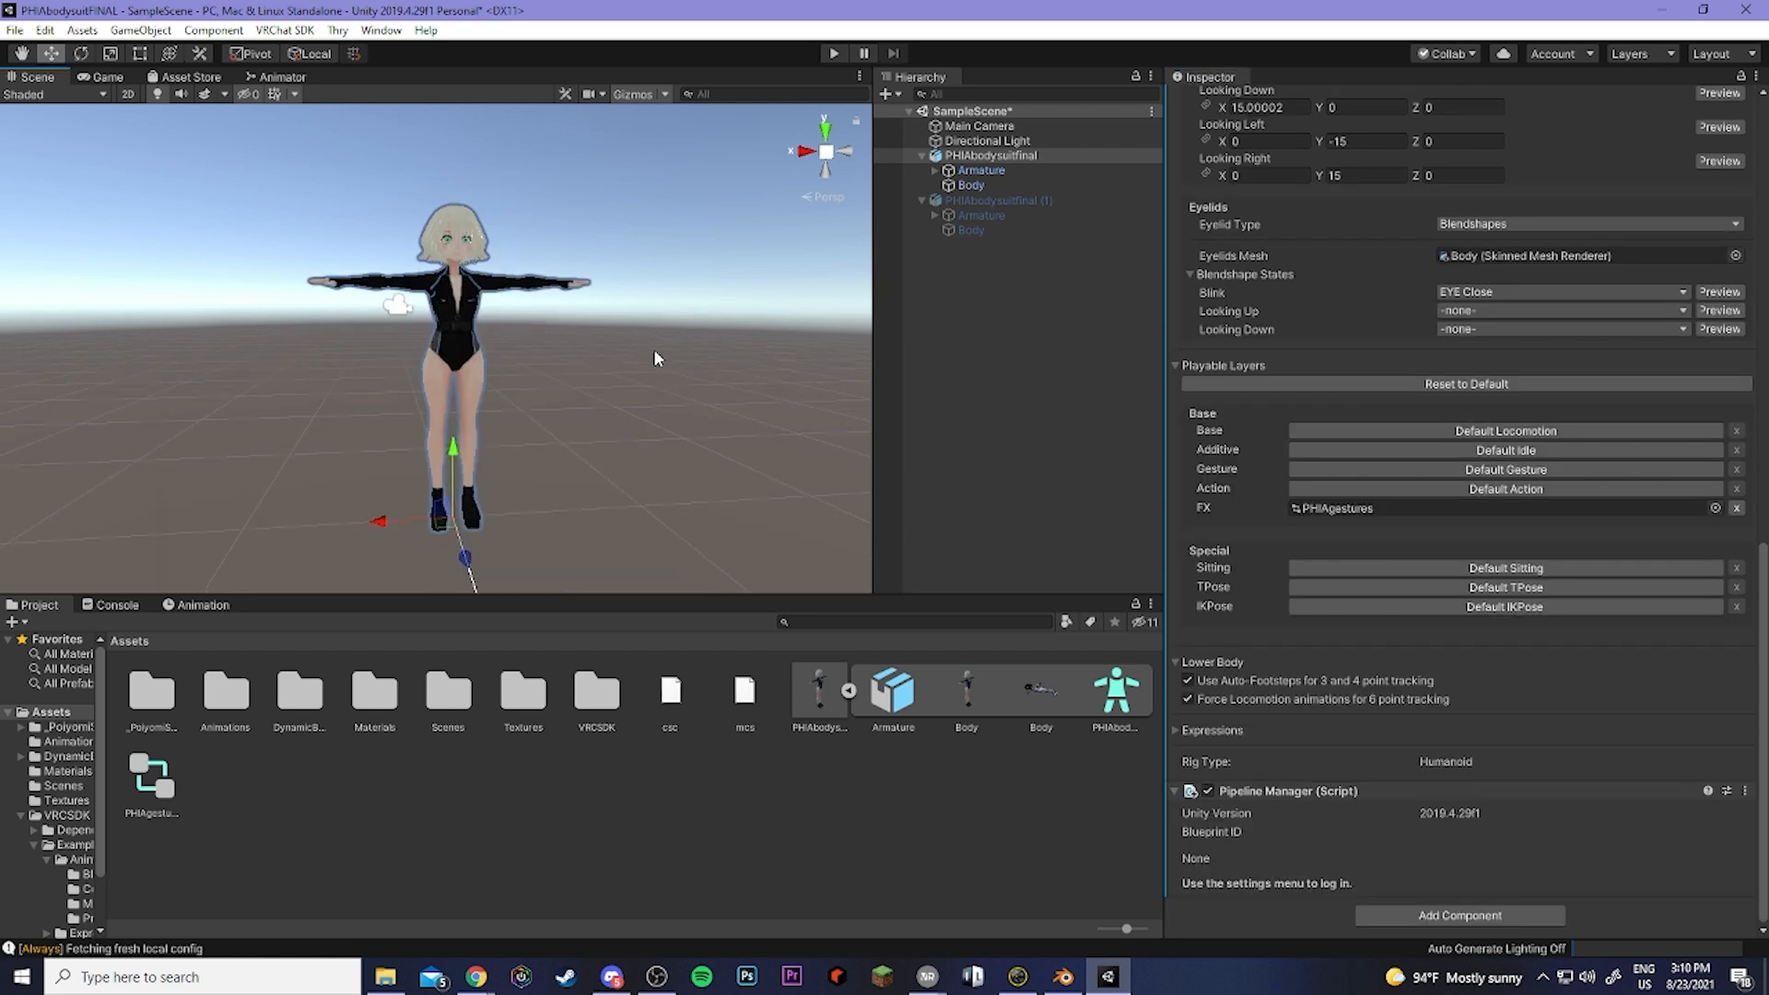
Open the VRChat SDK control panel and auto-fix the avatar's mesh import errors in the Builder.
click(291, 30)
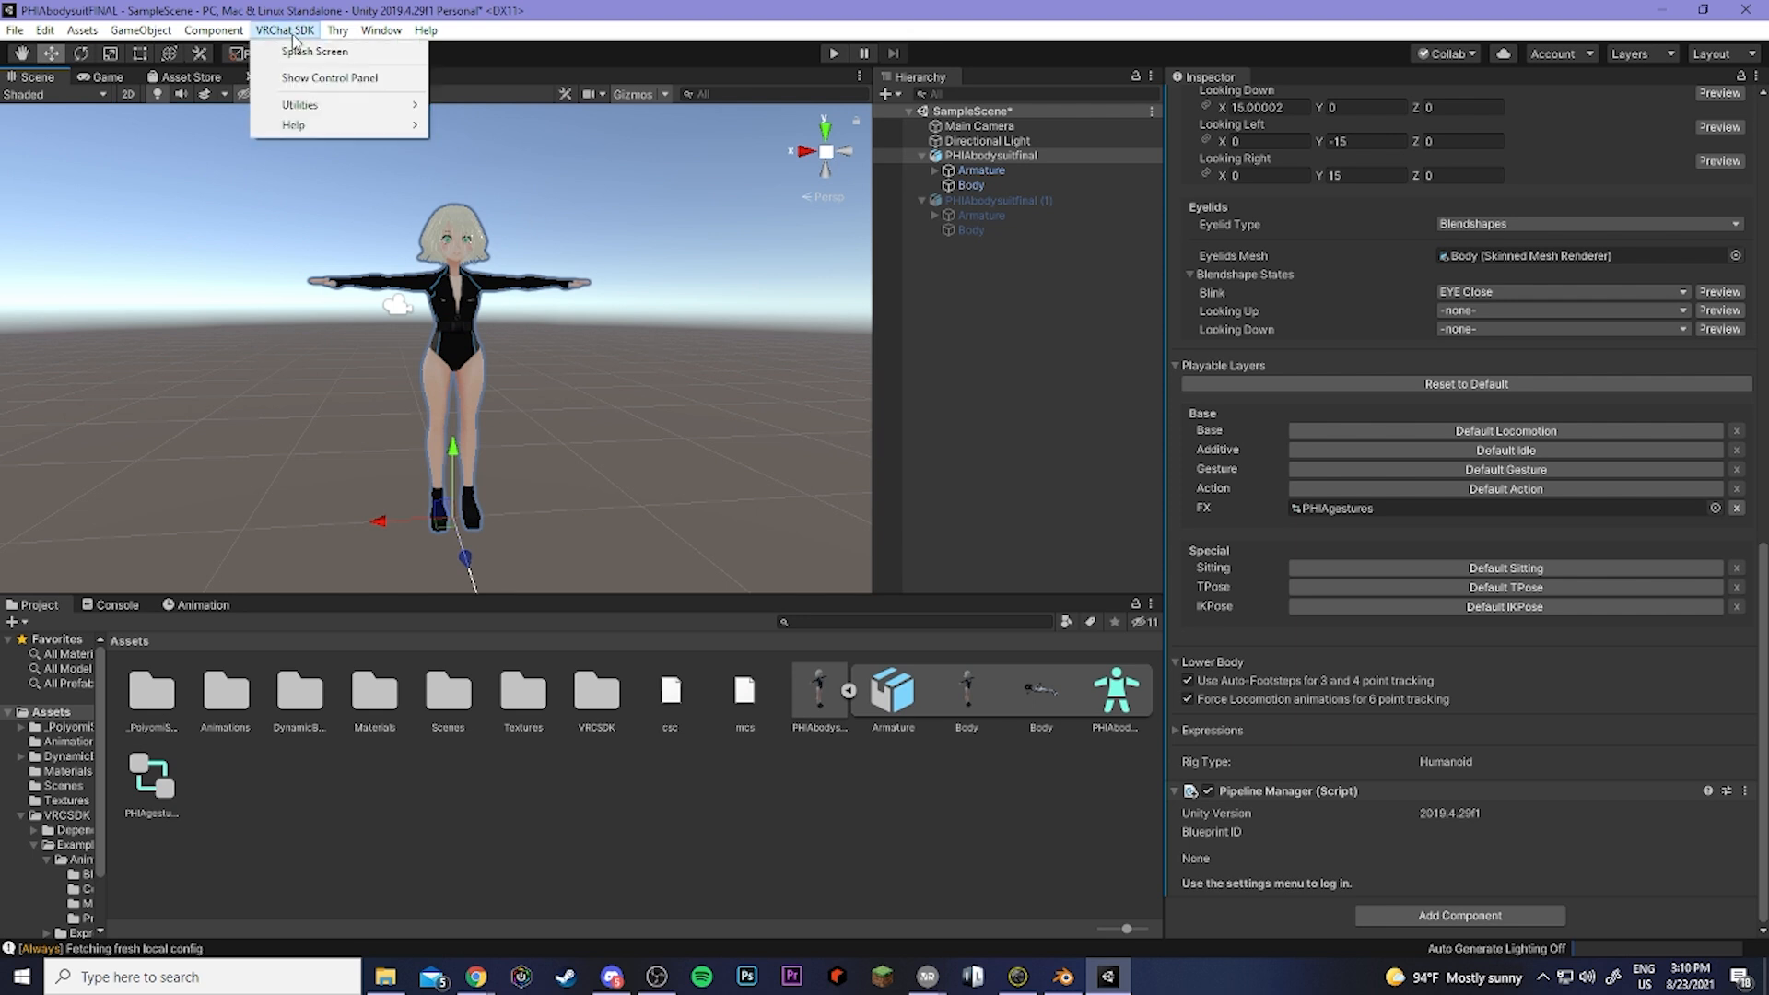
click(311, 81)
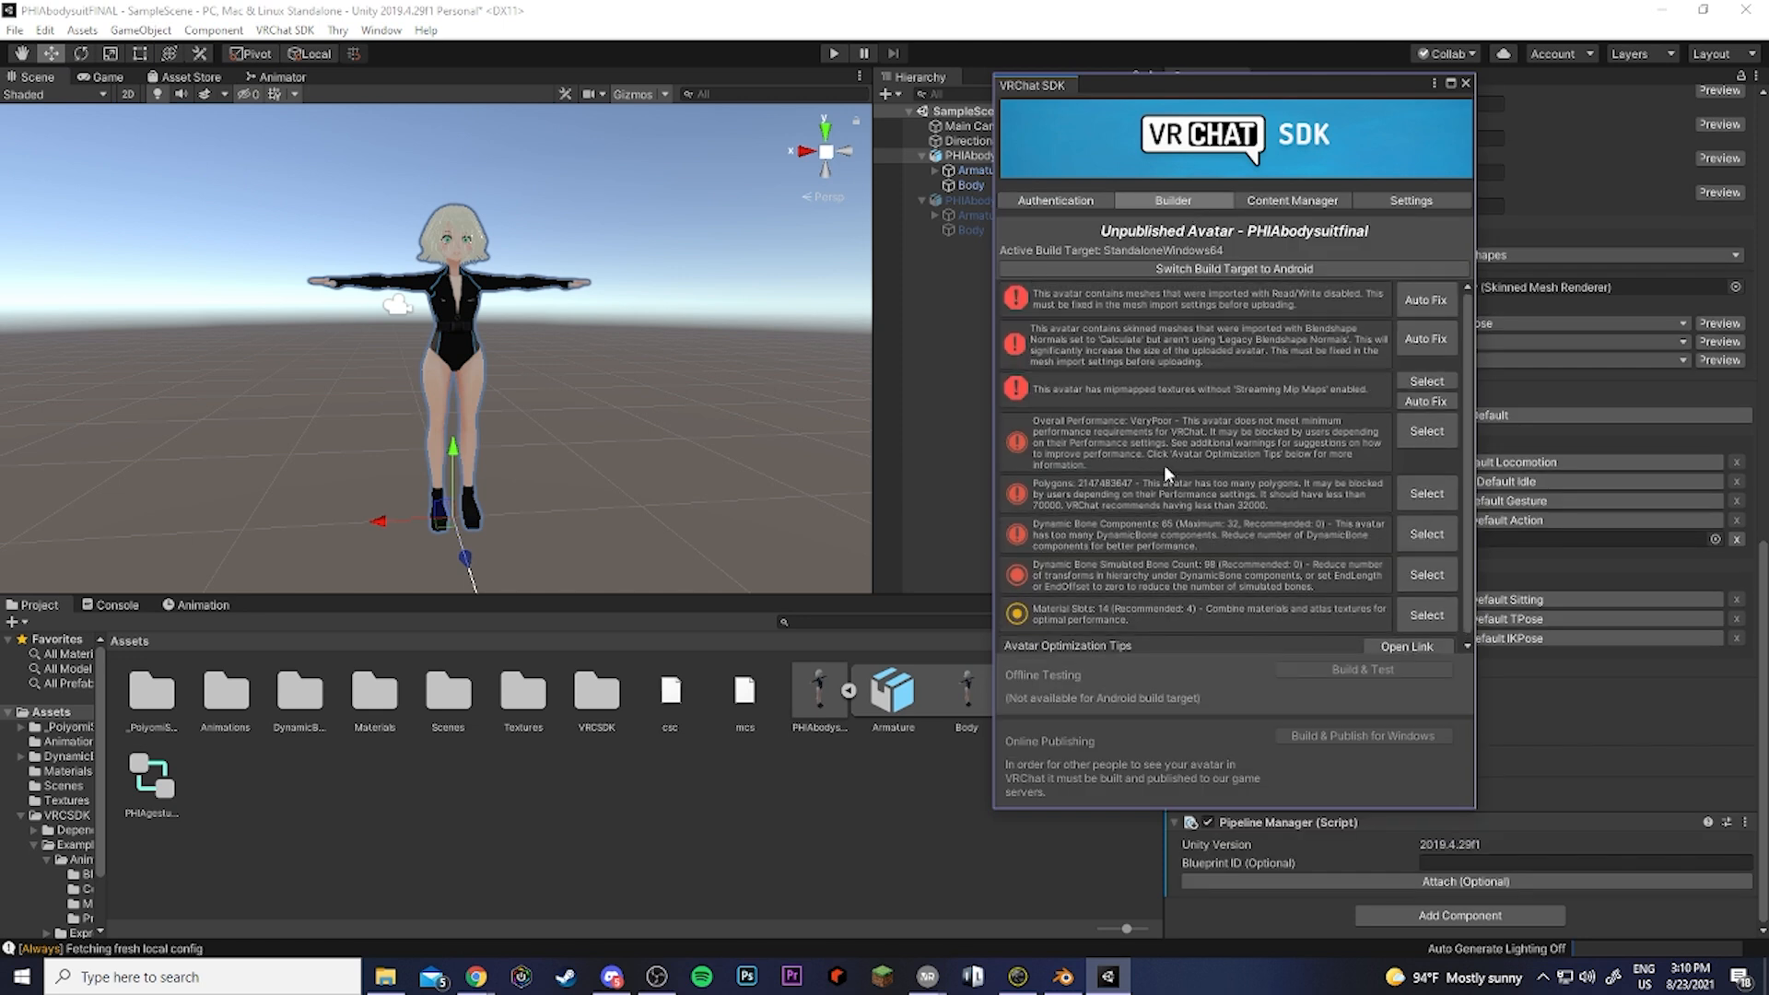
click(1408, 306)
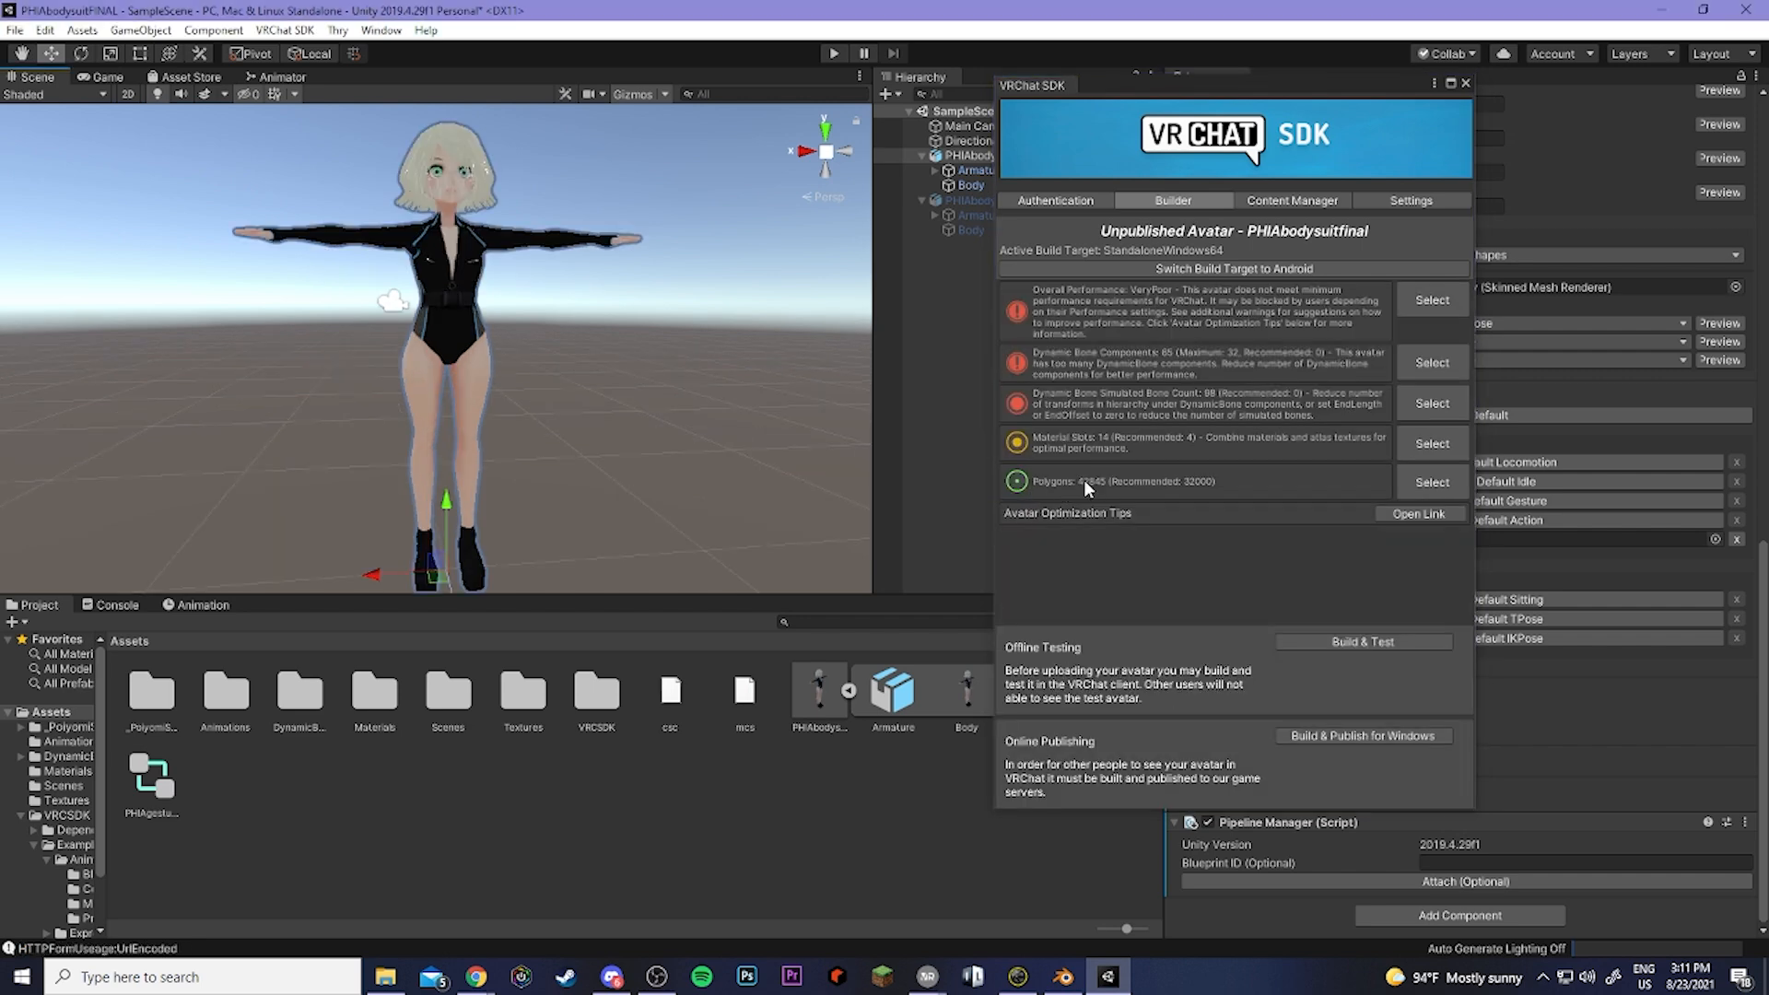
Check the Read/Write Enabled option in the model import settings of the PHIAbodysuitfinal asset.
click(1162, 85)
drag(1161, 83, 671, 210)
click(805, 693)
click(1314, 176)
click(1394, 149)
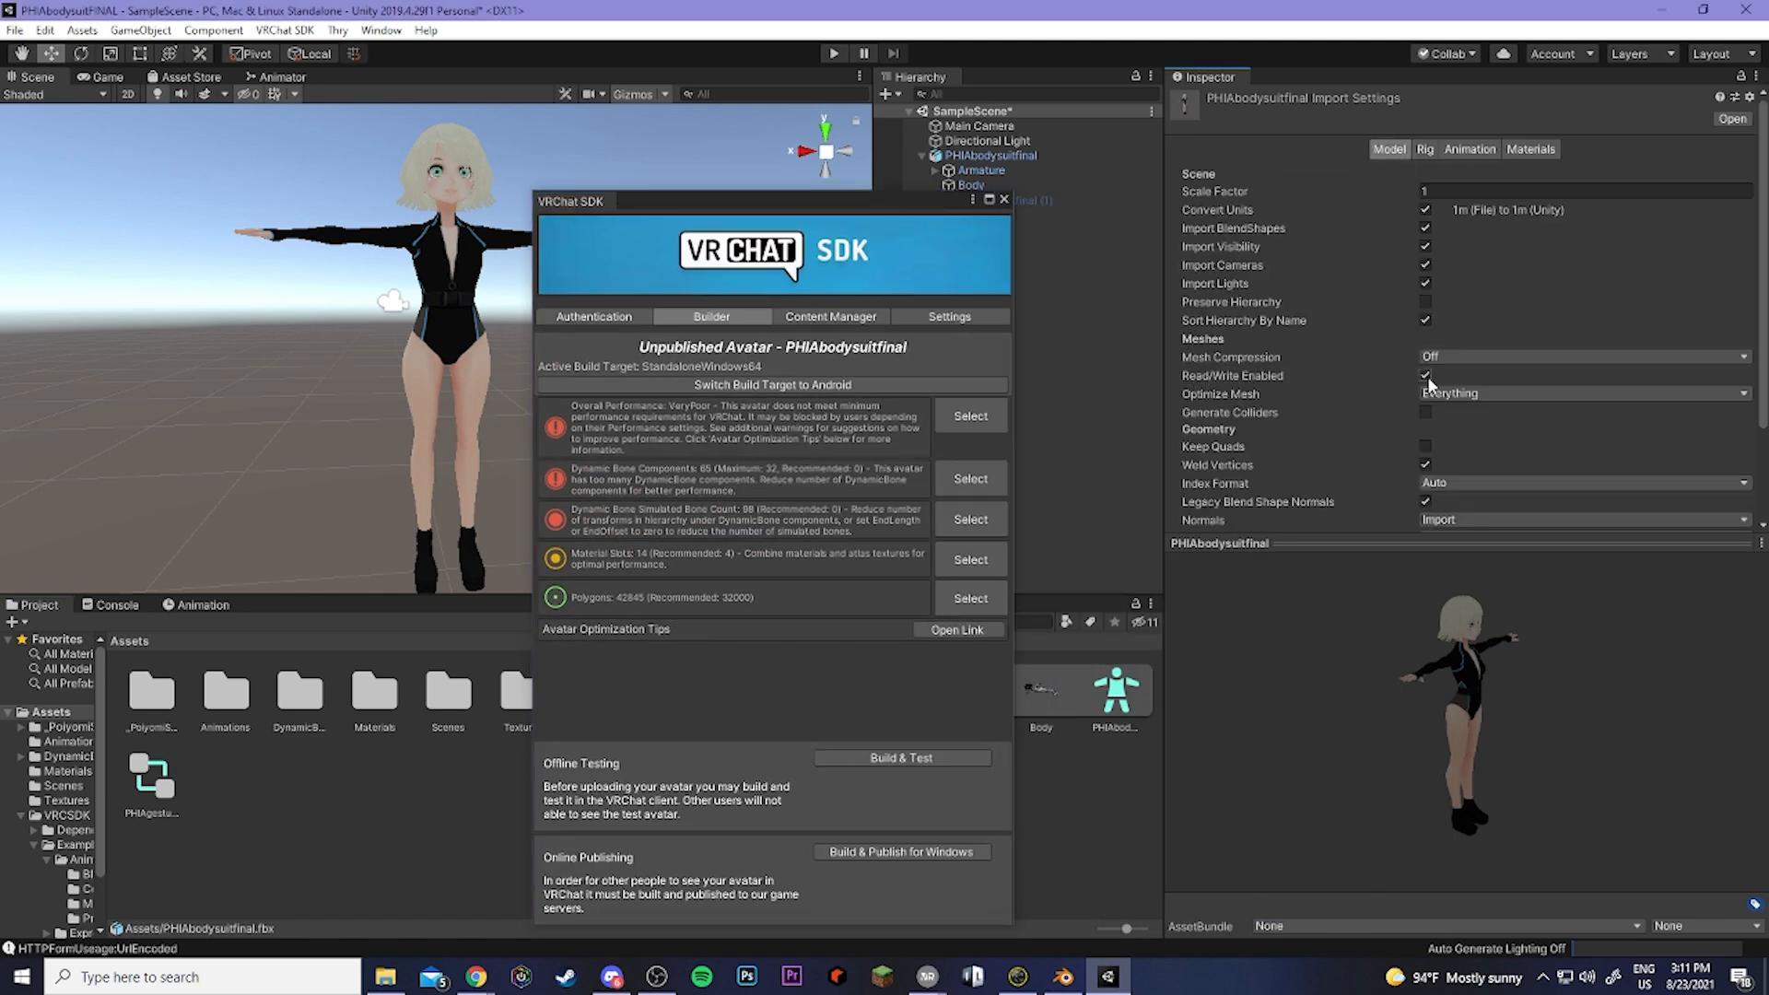
drag(802, 201, 1239, 78)
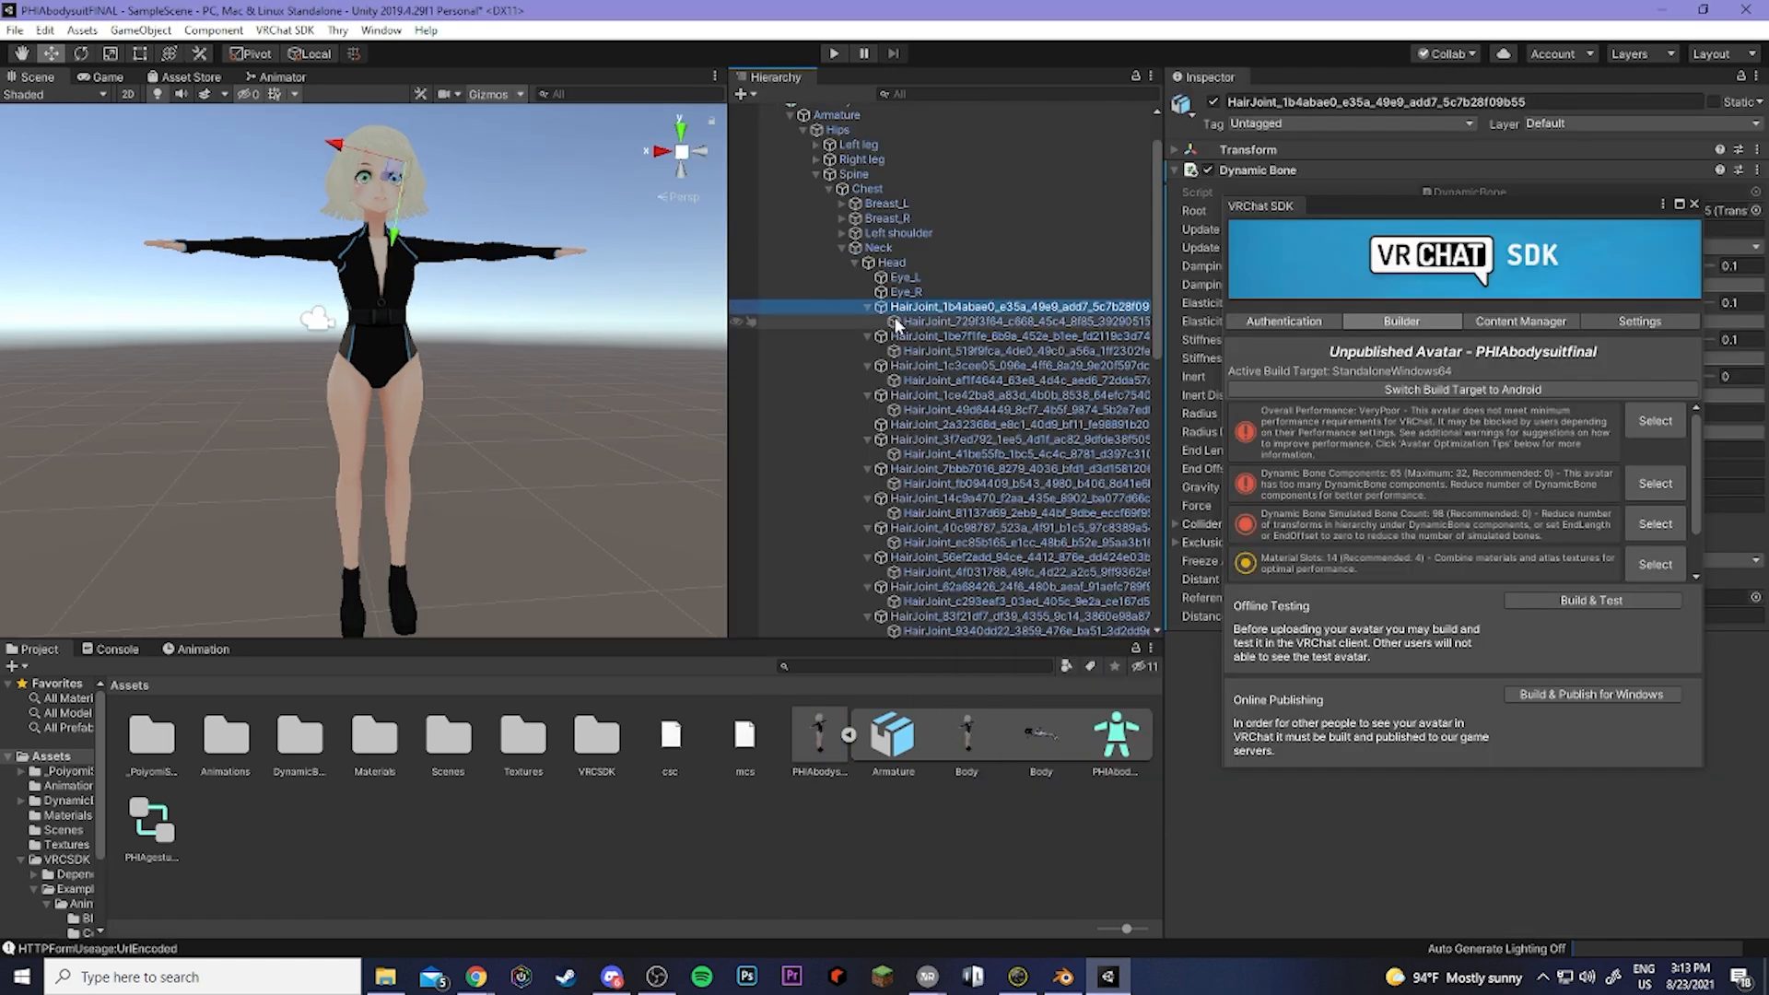
Collapse the expanded HairJoint bones under the avatar's Head one after another to review the hair root joints.
scroll(903, 341, up, 5)
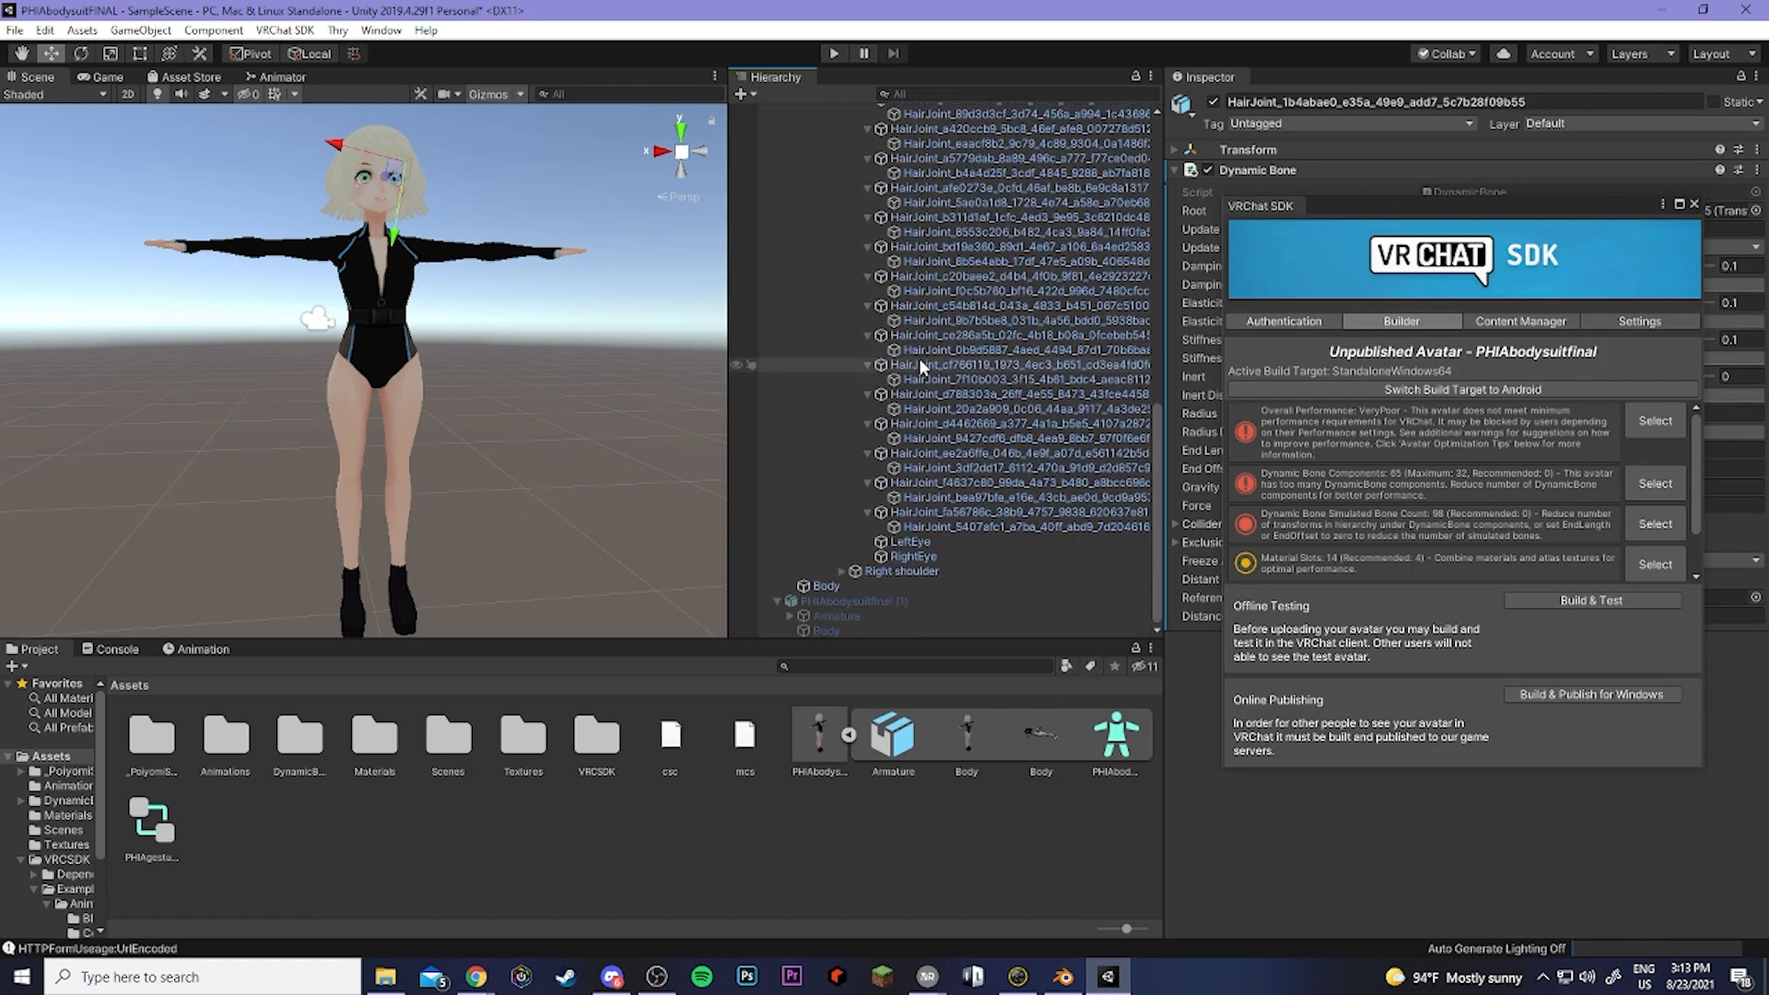
scroll(926, 363, up, 4)
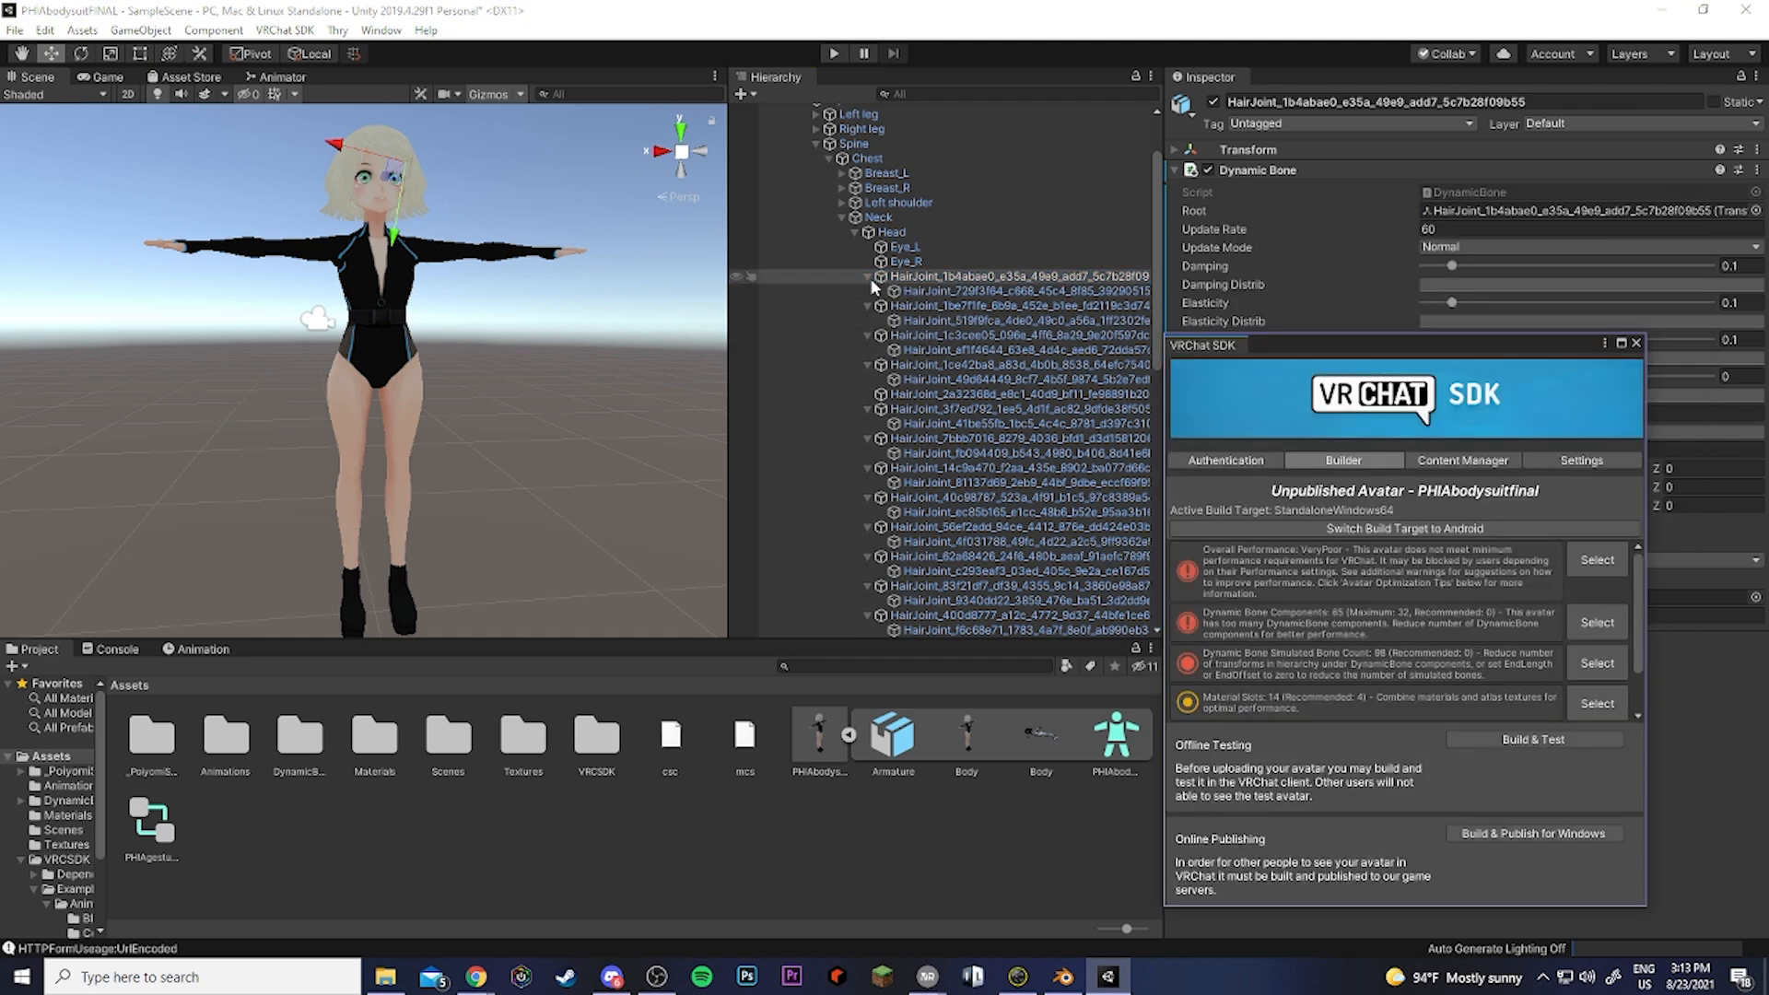
click(868, 276)
click(868, 291)
click(867, 306)
click(870, 321)
click(868, 351)
click(871, 364)
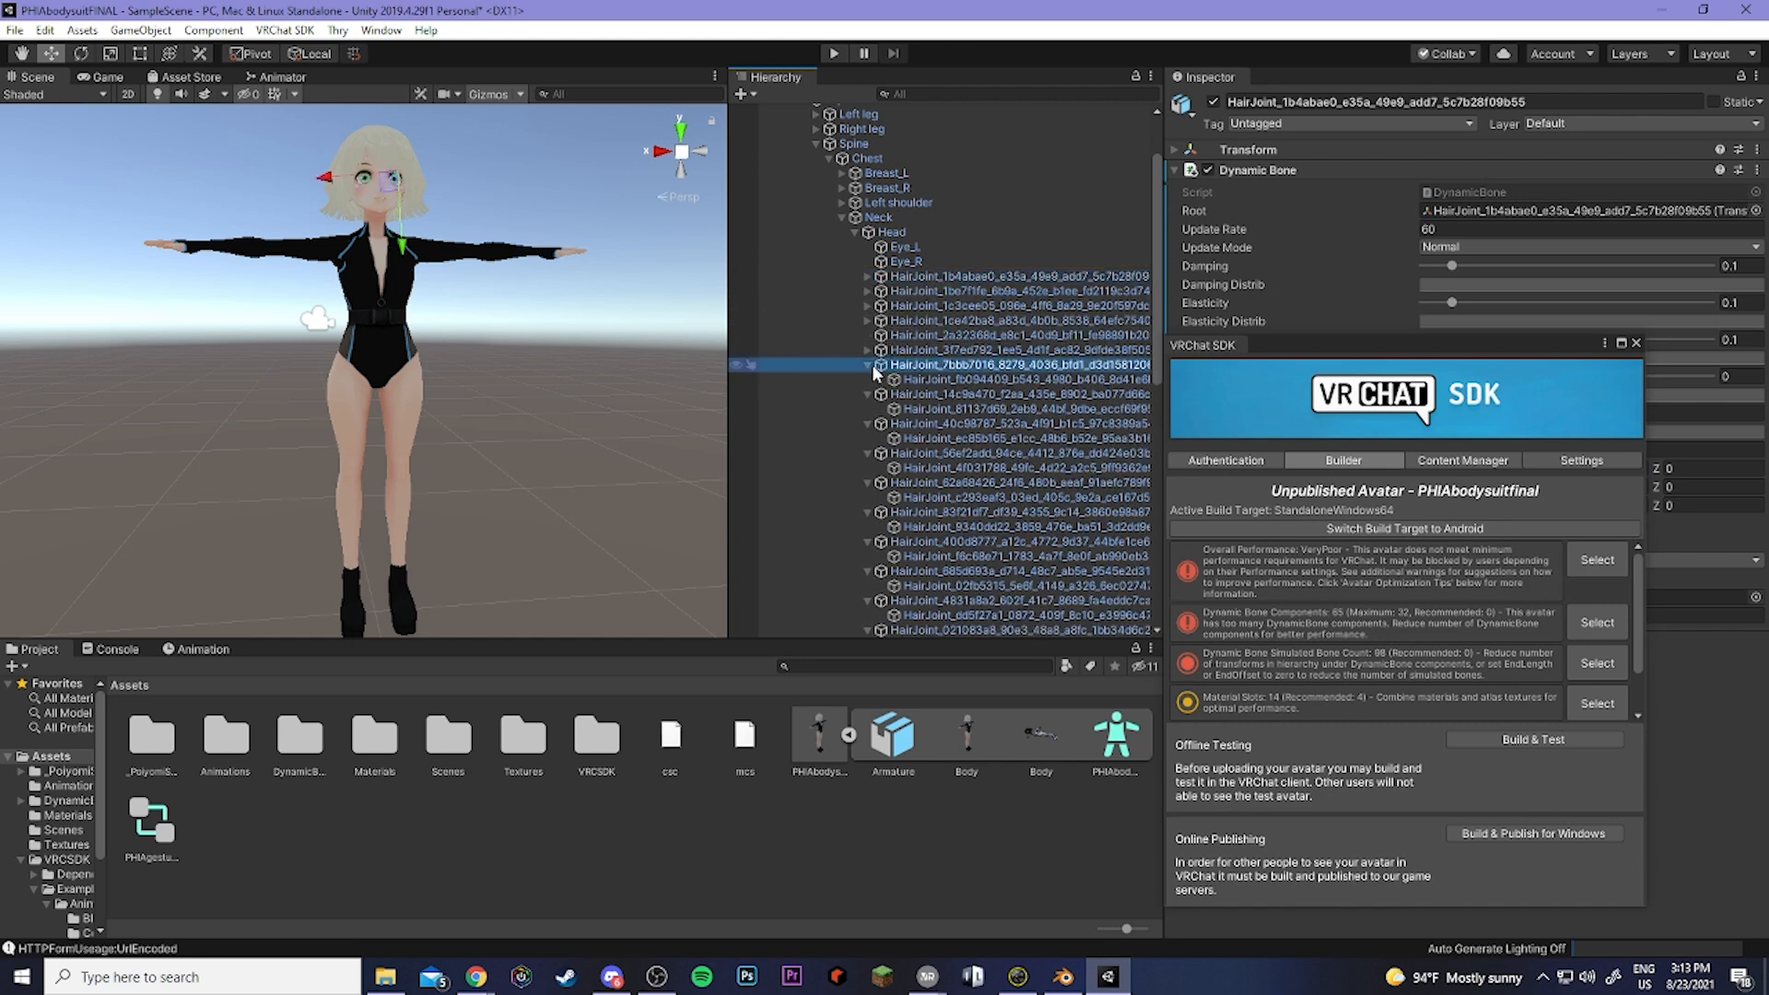
click(871, 365)
click(867, 380)
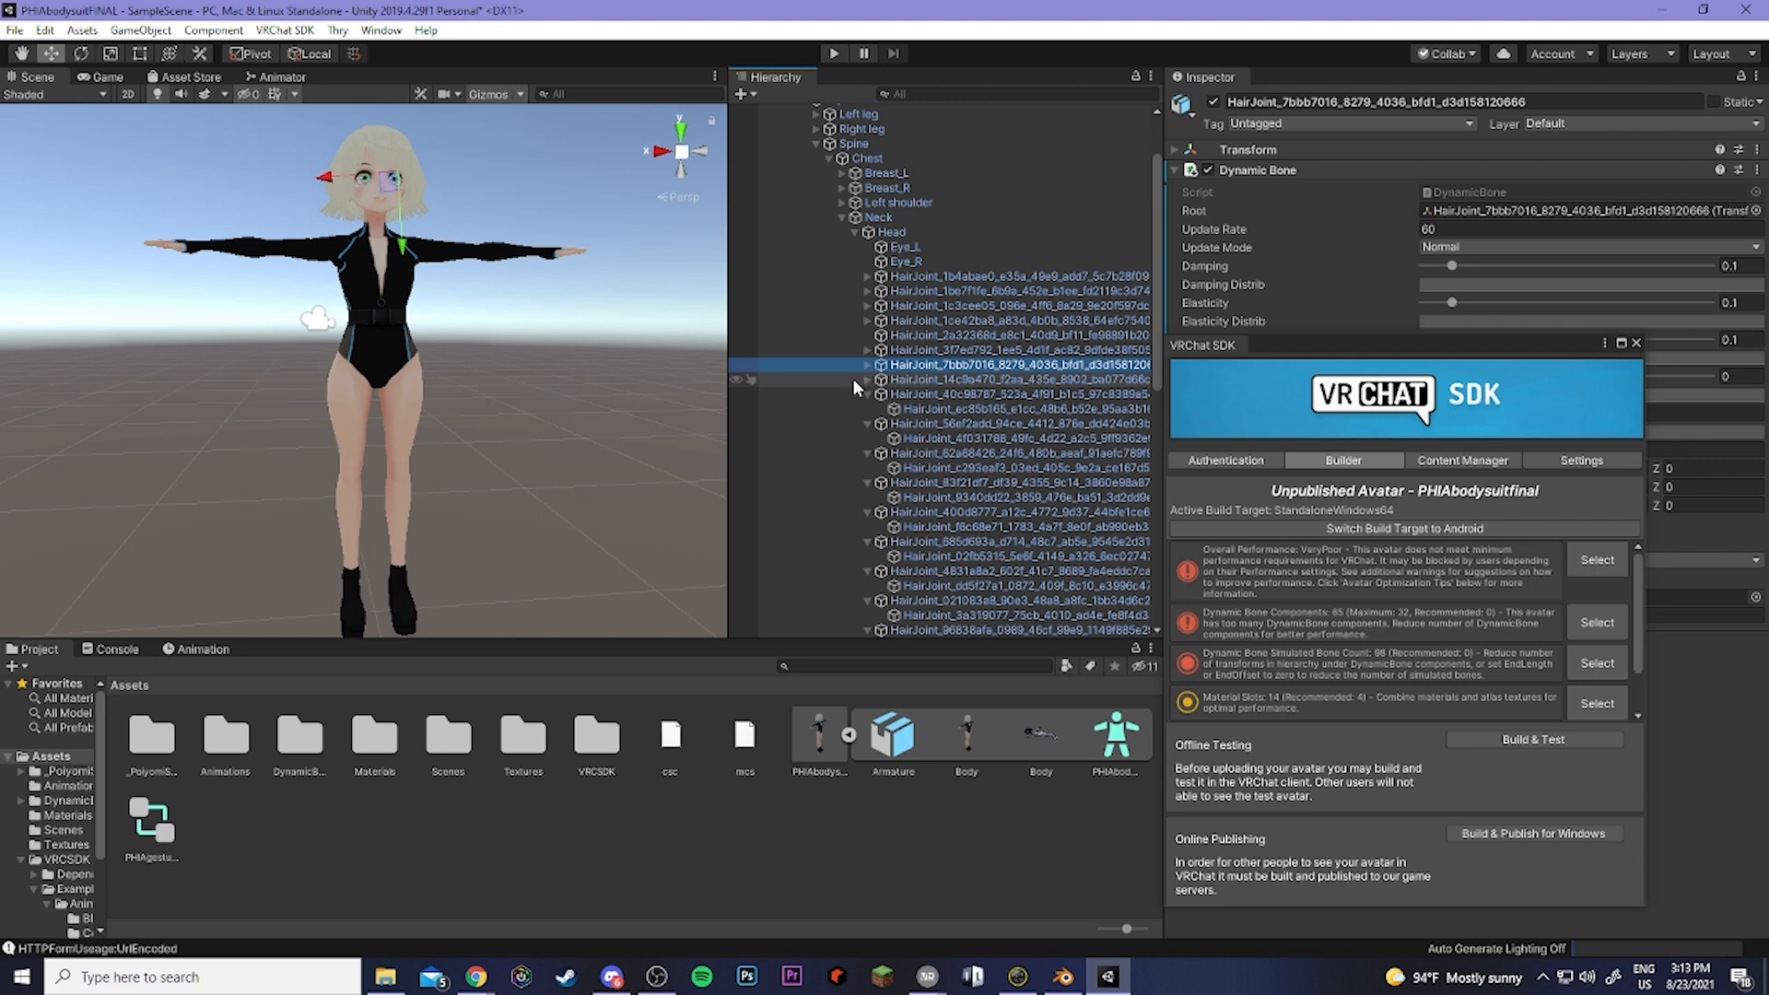
middle_drag(428, 191, 438, 254)
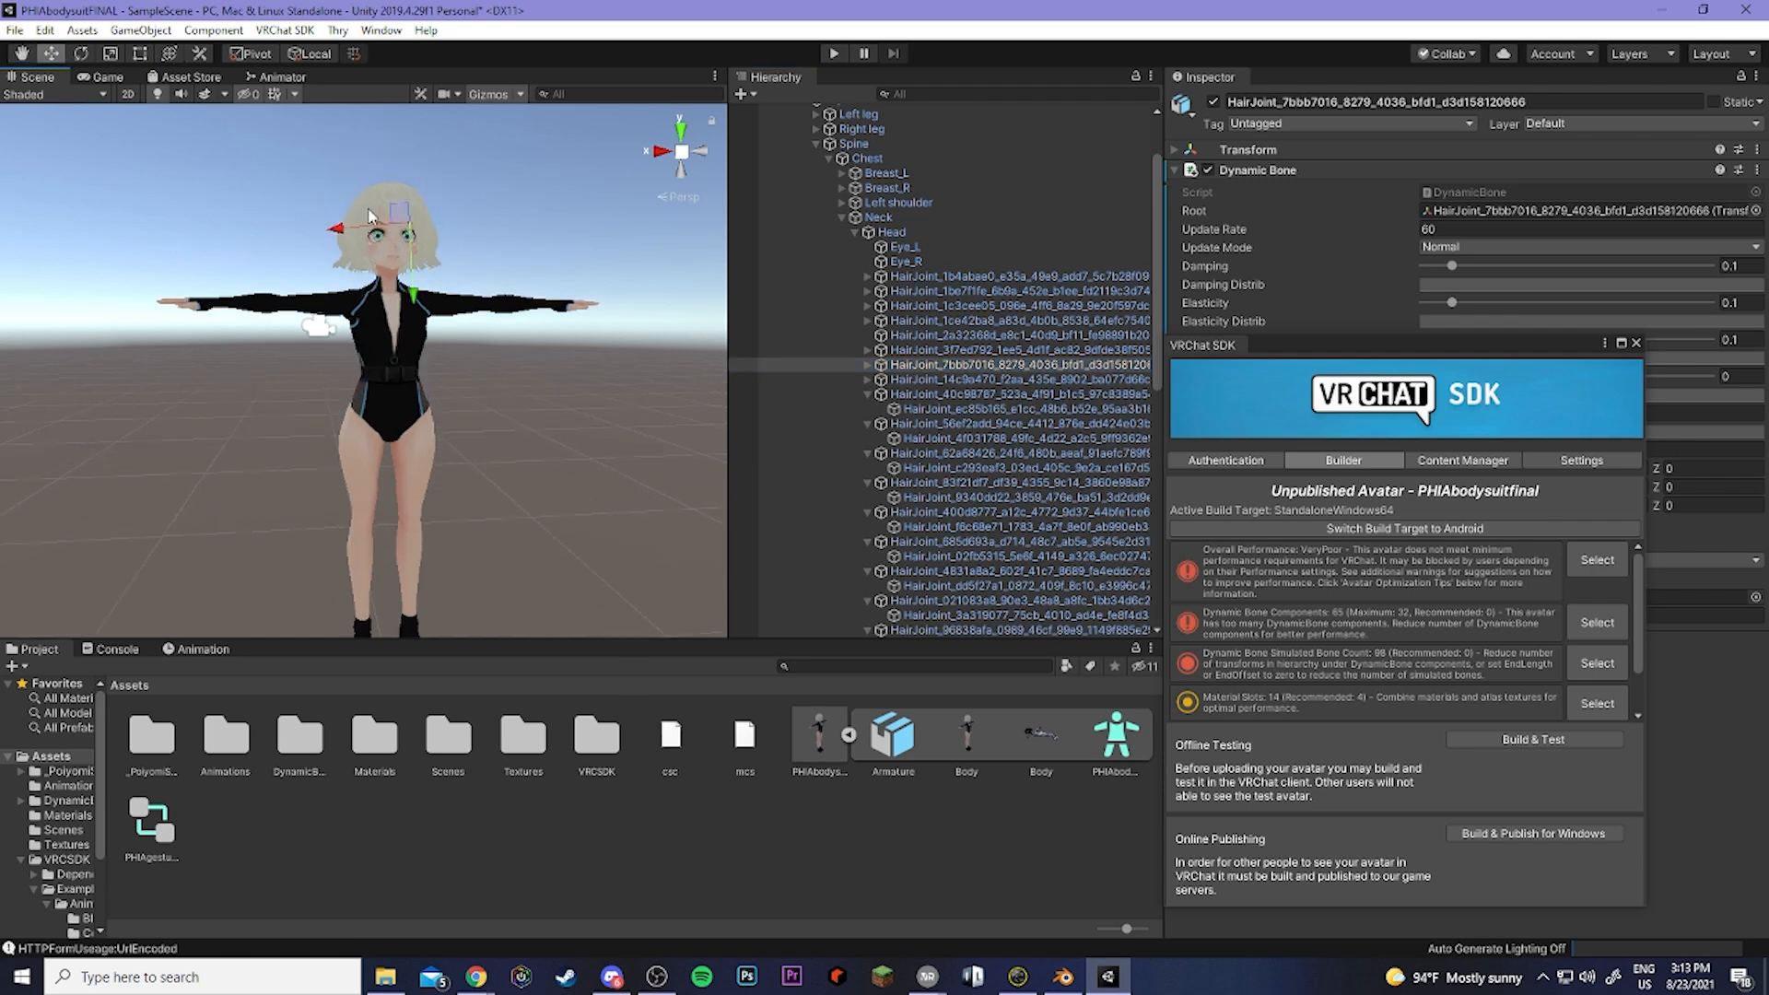
click(868, 395)
click(867, 409)
click(868, 424)
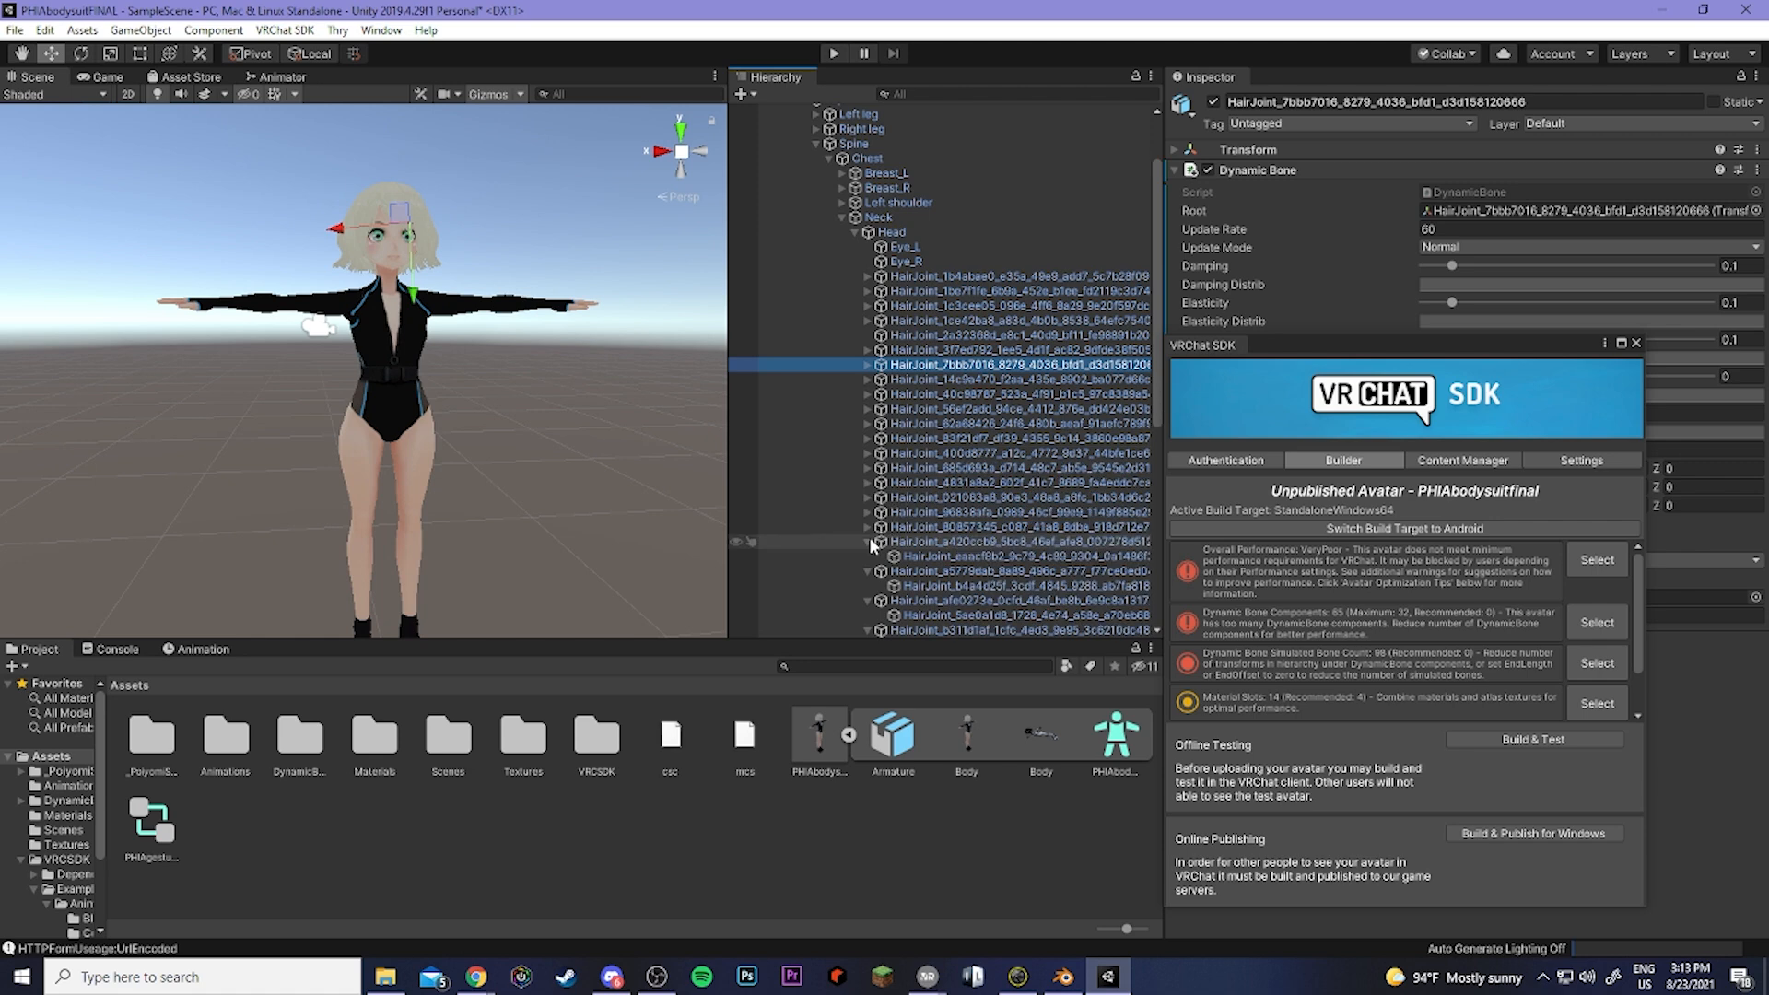
click(868, 541)
click(868, 556)
click(868, 571)
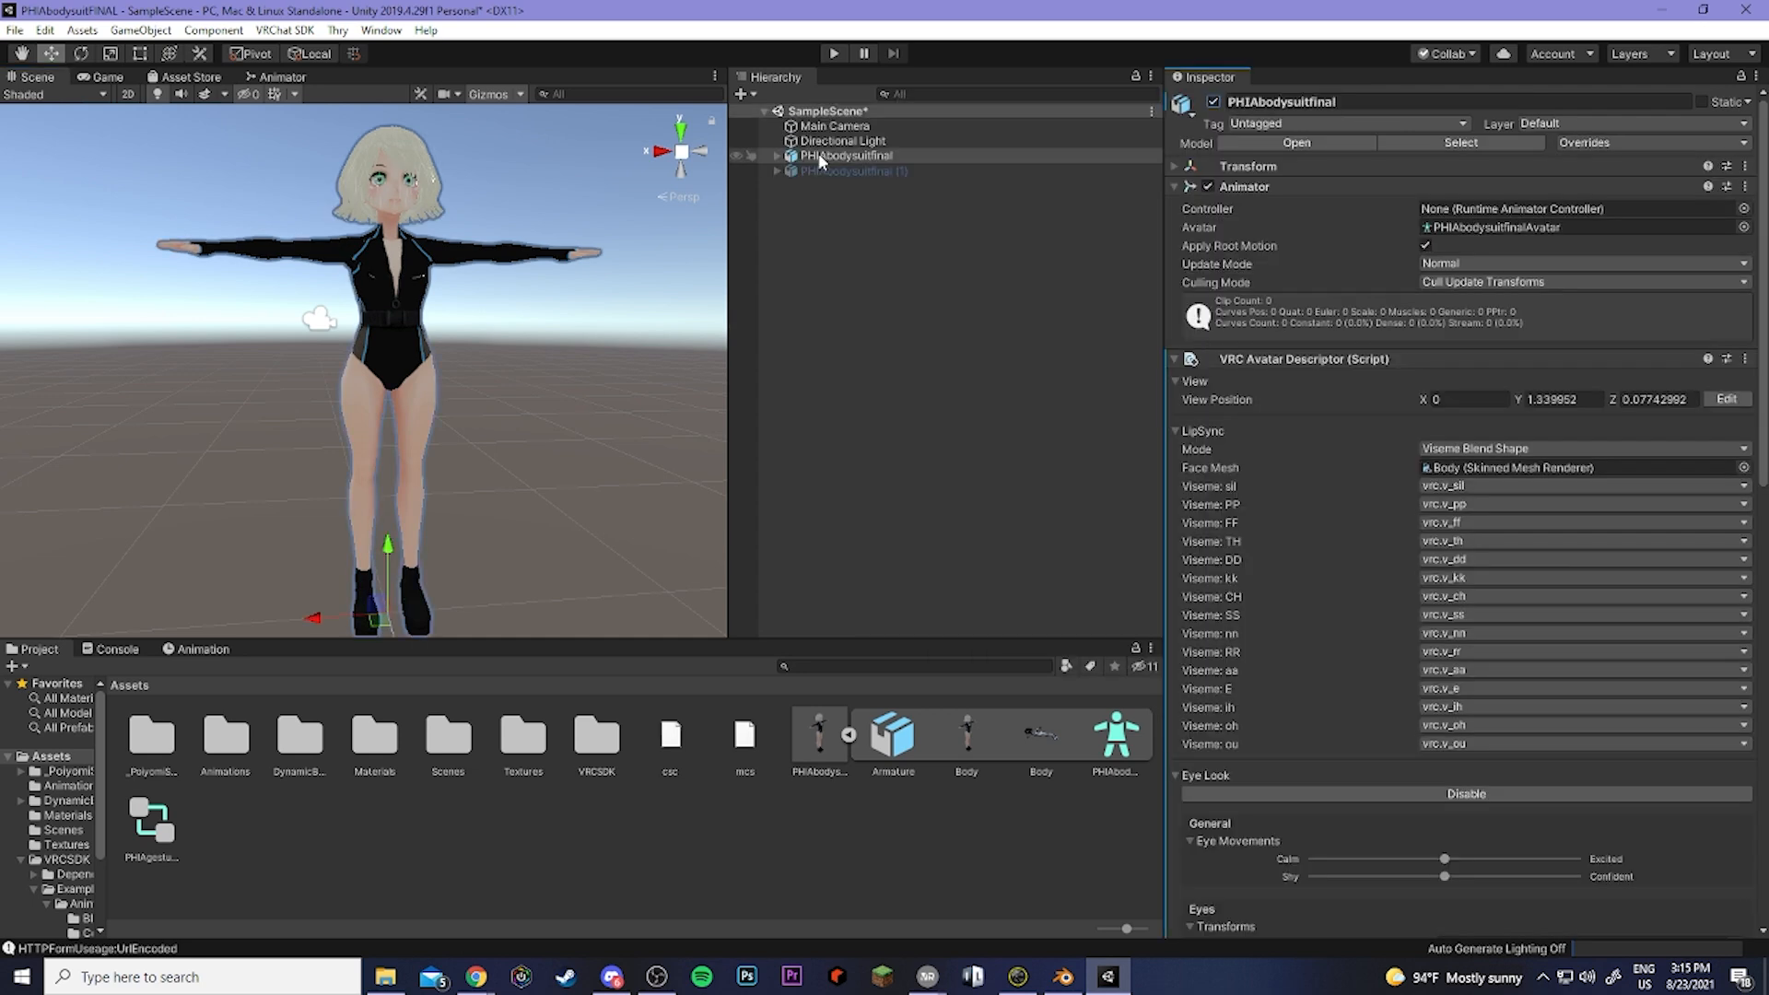
Select PHIAbodysuitfinal and review its performance warnings and build options in the VRChat SDK Builder.
click(820, 157)
key(ctrl+d)
scroll(1186, 870, down, 10)
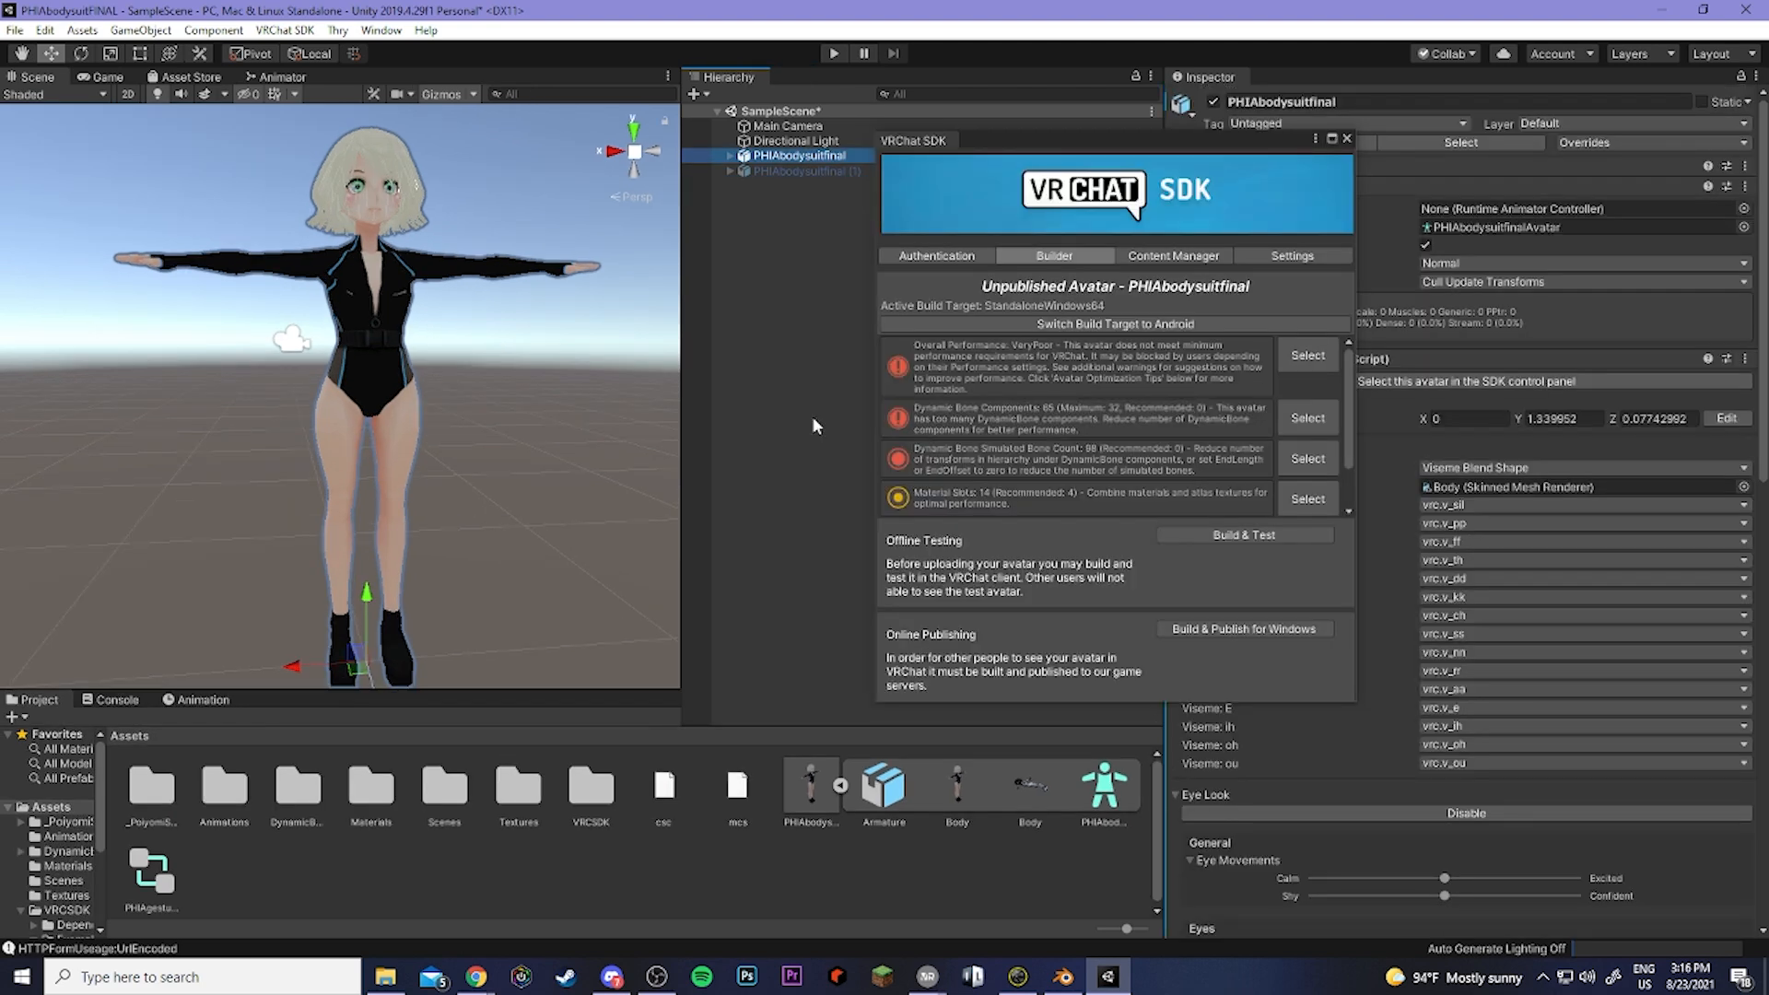
scroll(1029, 428, down, 2)
scroll(1031, 432, up, 2)
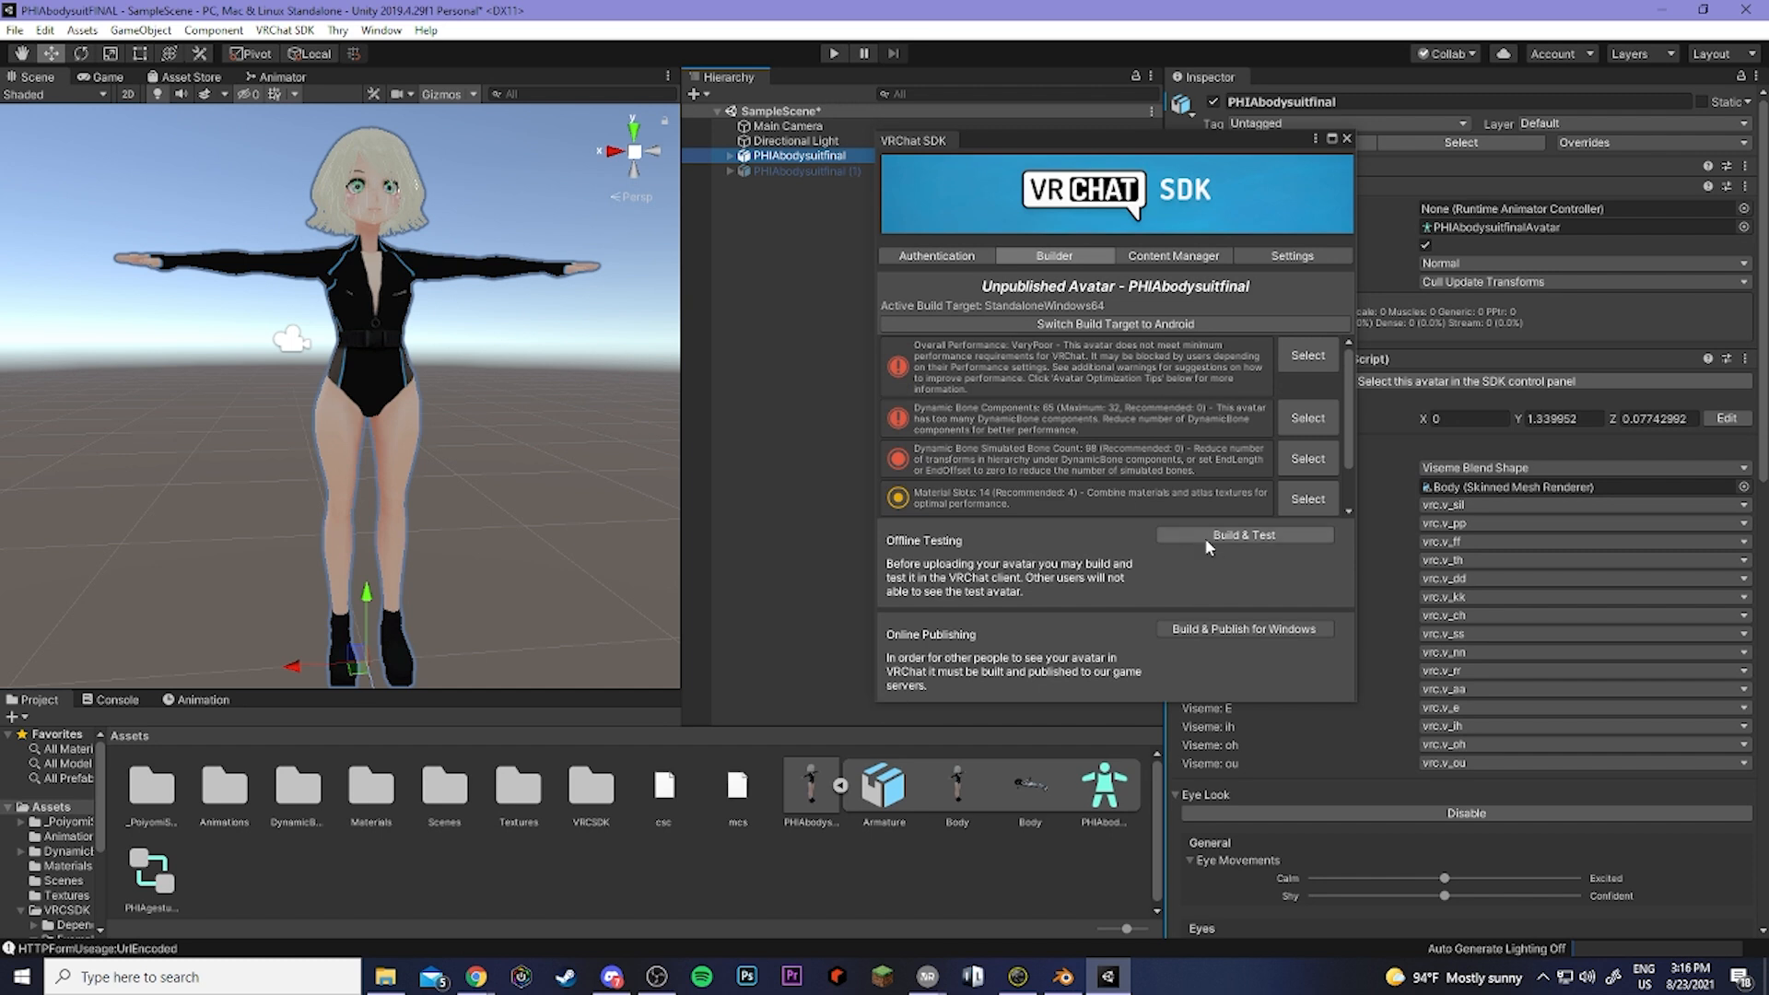